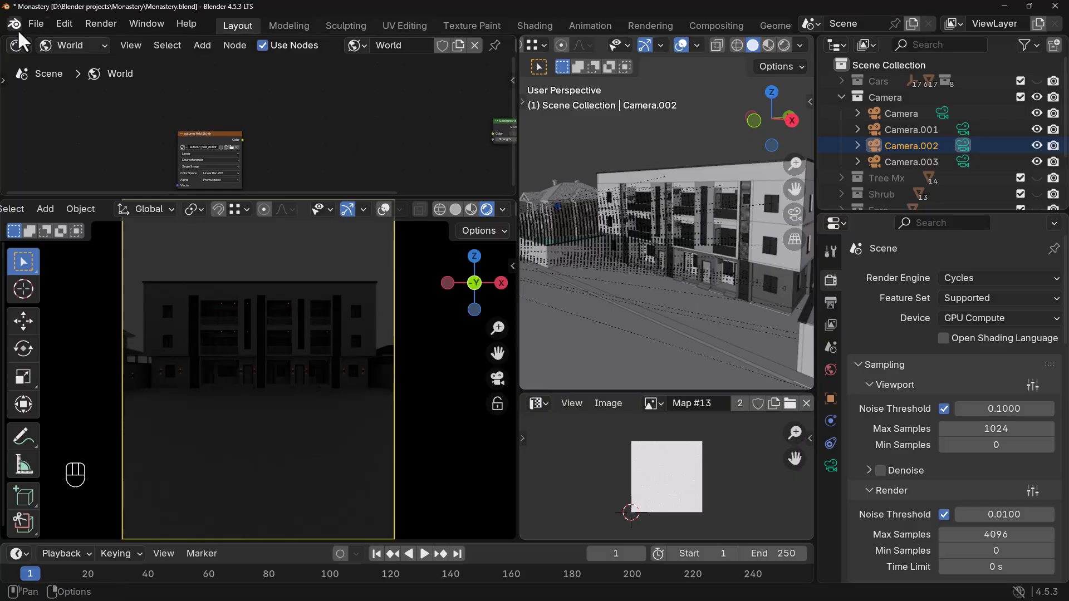
click(64, 23)
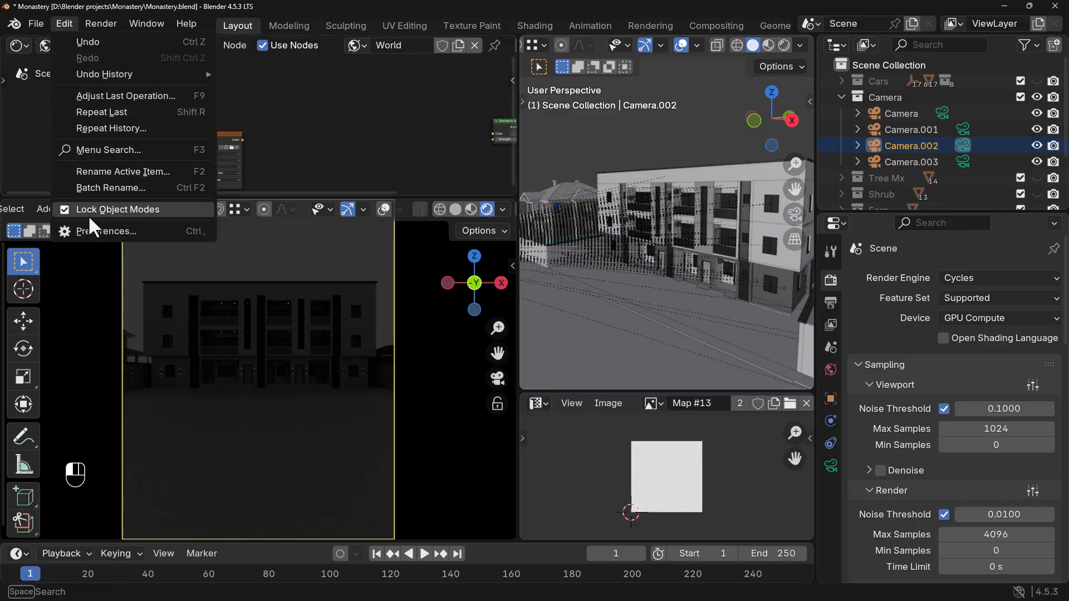
click(91, 230)
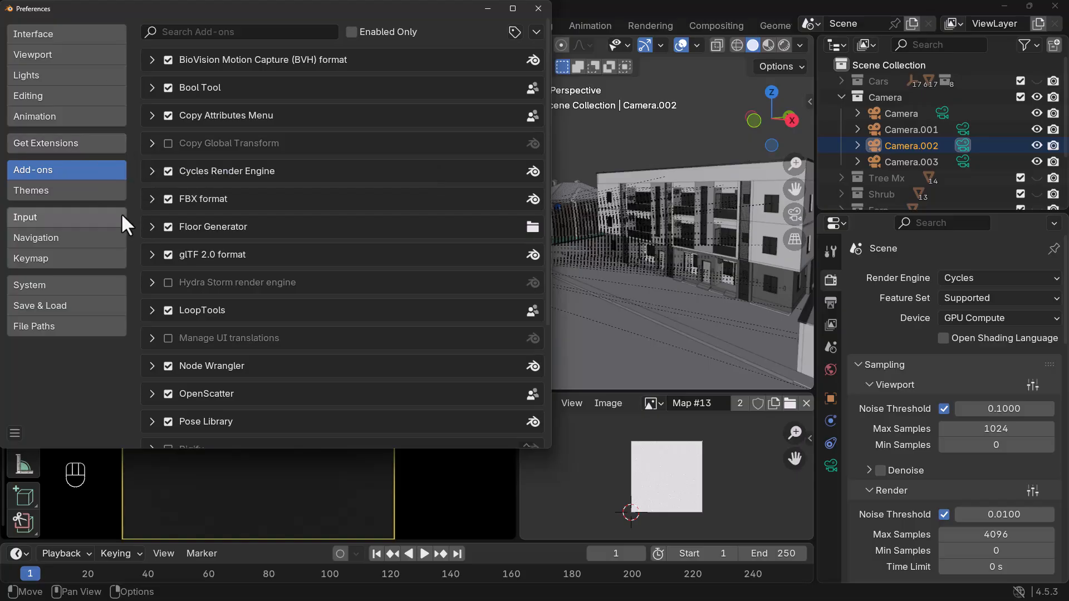
click(538, 9)
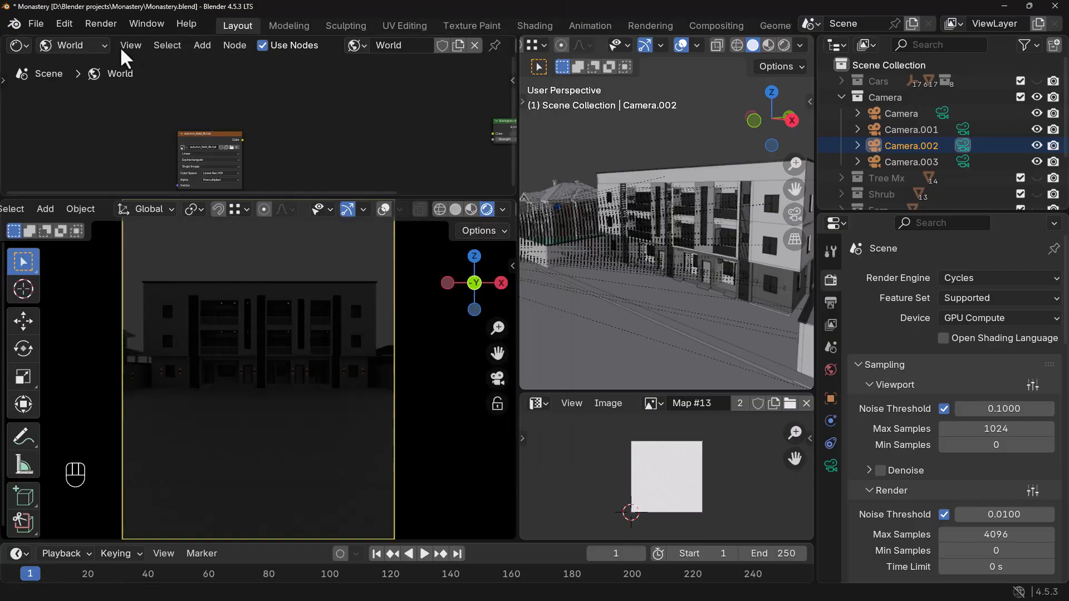
- Look up the Node Wrangler add-on in the preferences by searching for "nod", and check whether it is enabled
click(63, 23)
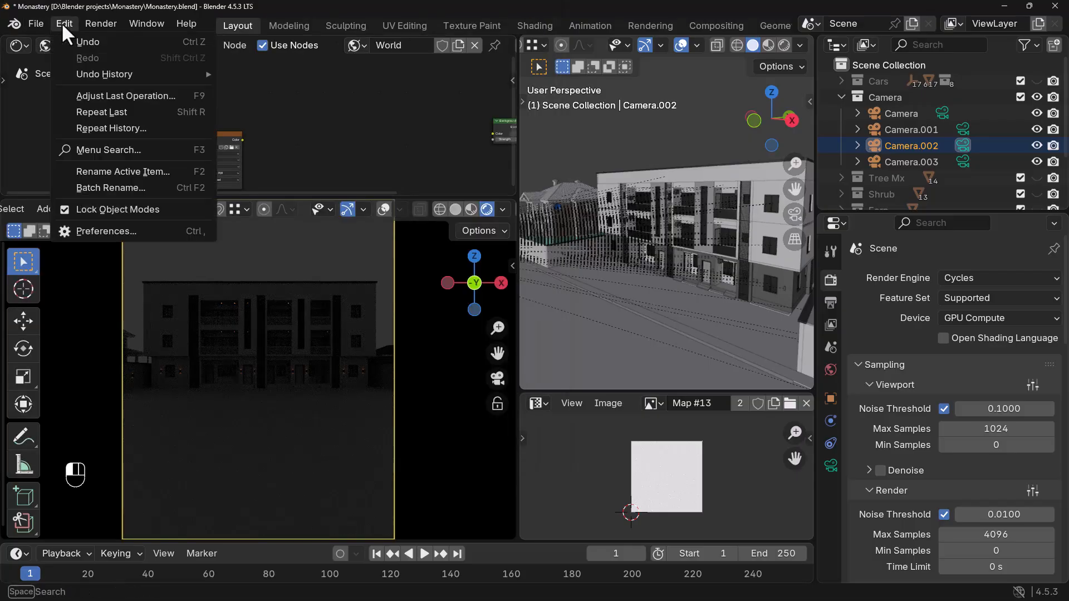
click(111, 226)
click(205, 33)
text(n)
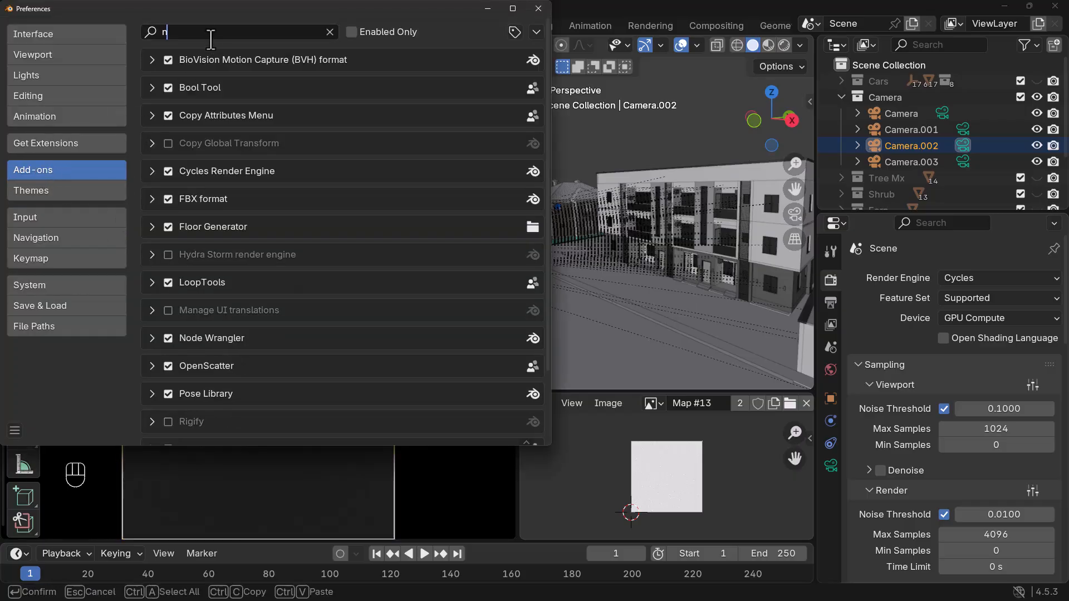
text(od)
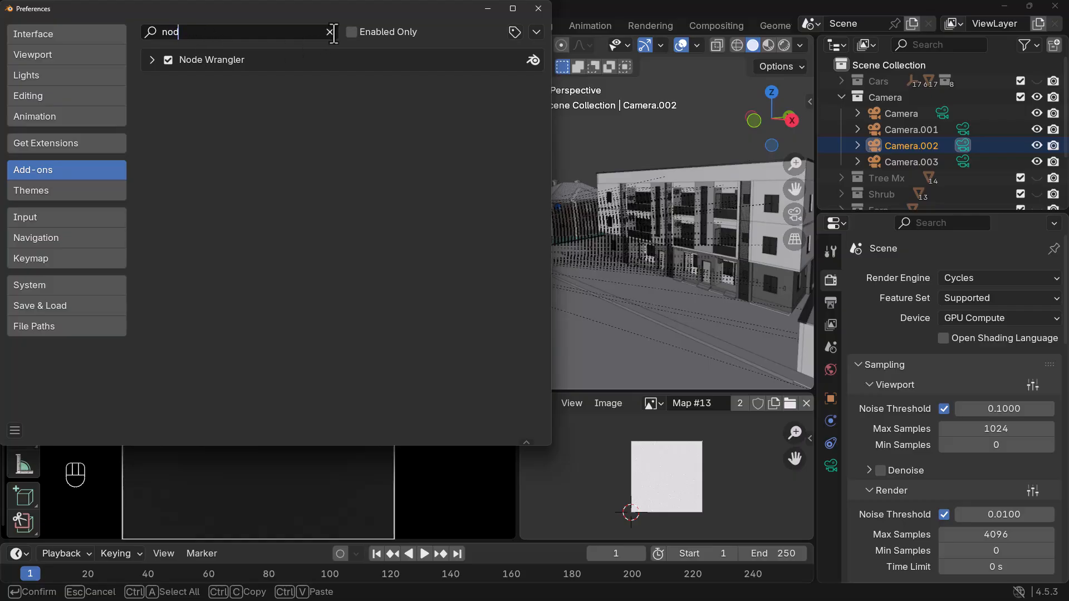
click(330, 32)
click(538, 9)
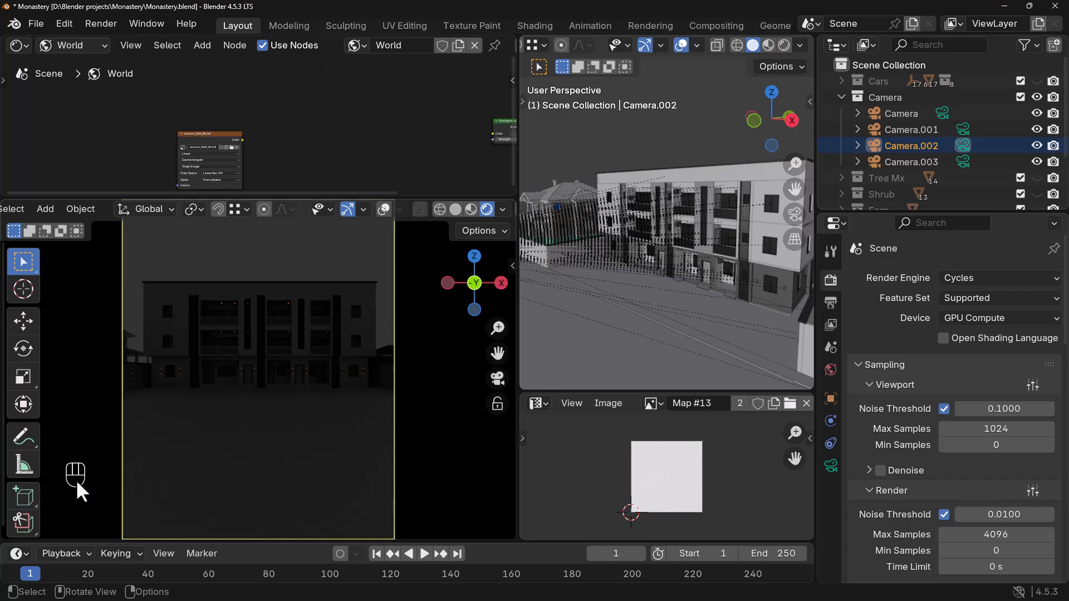
- Move the world's Background node away from the World Output node to make room between them
key(Home)
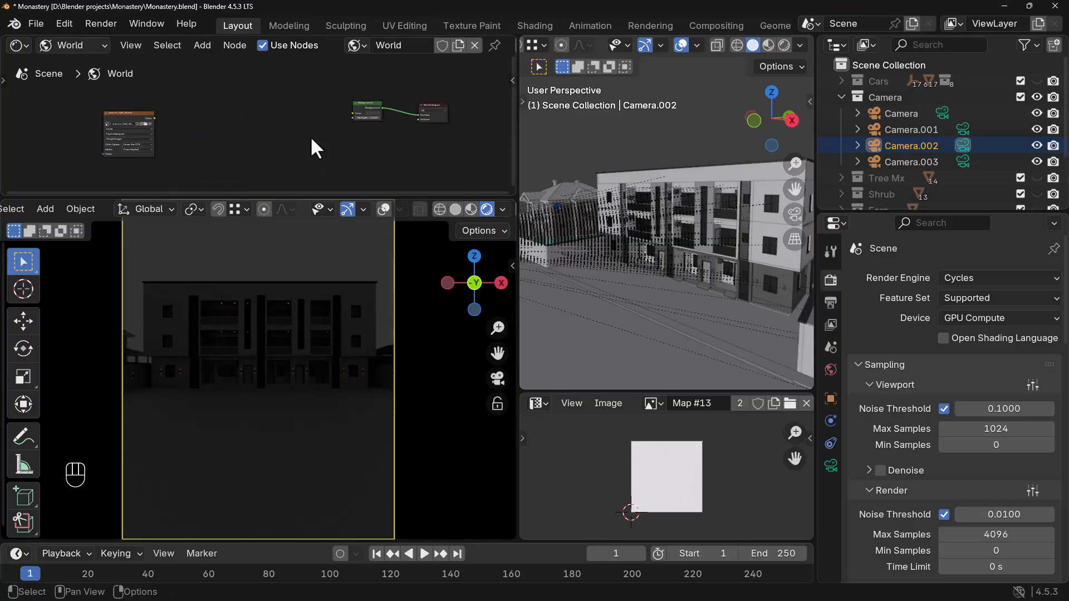
drag(334, 112, 313, 108)
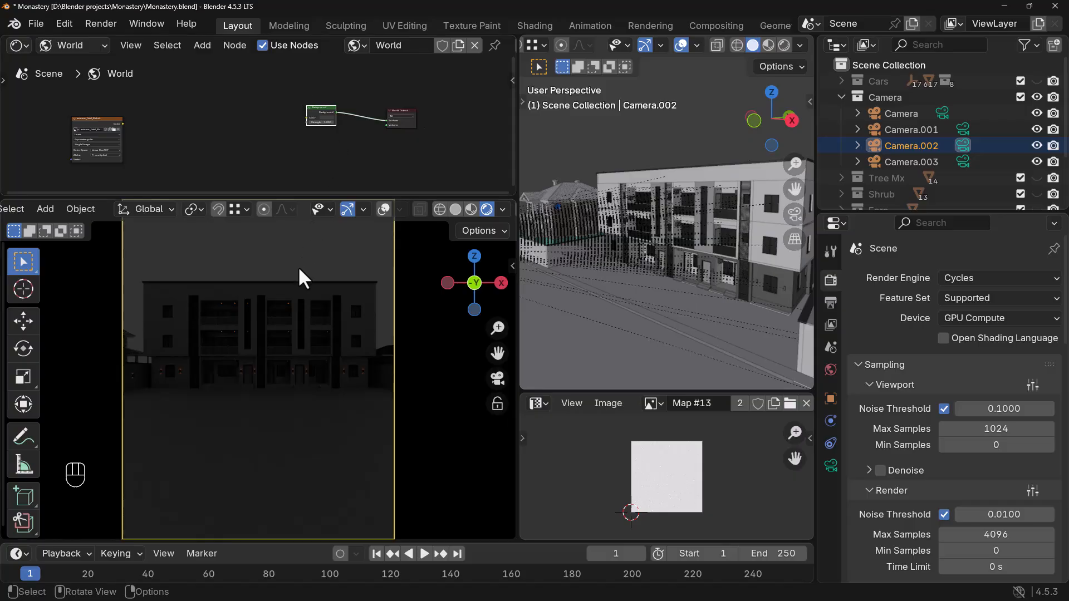
scroll(348, 135, up, 2)
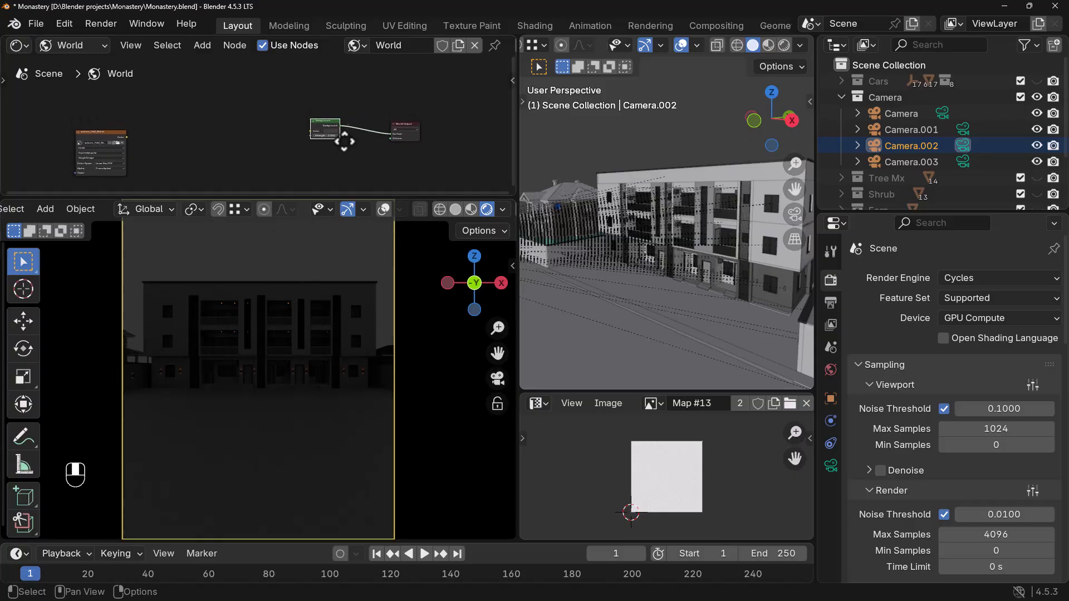
drag(332, 130, 315, 115)
middle_drag(365, 160, 336, 162)
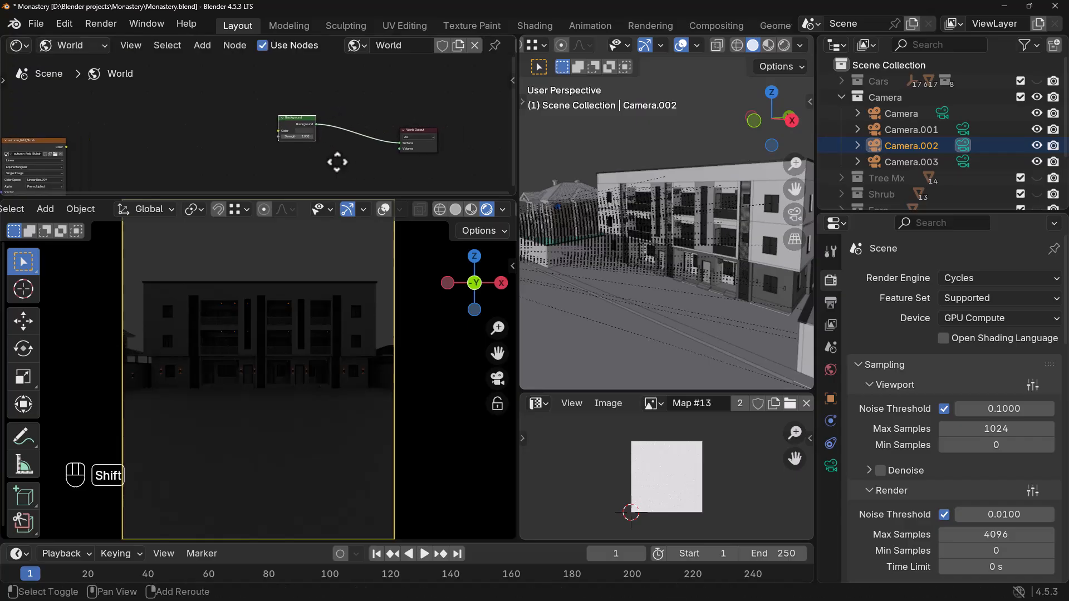
- Add a Mix Shader node onto the link between the Background and World Output nodes
key(shift+a)
text(mi8)
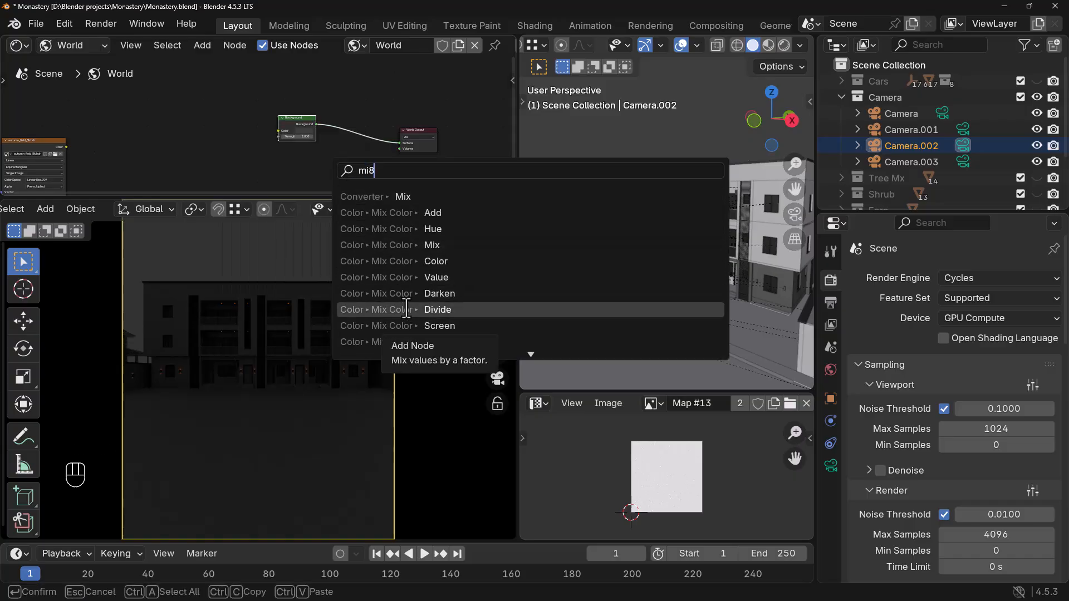
key(BackSpace)
text(x s)
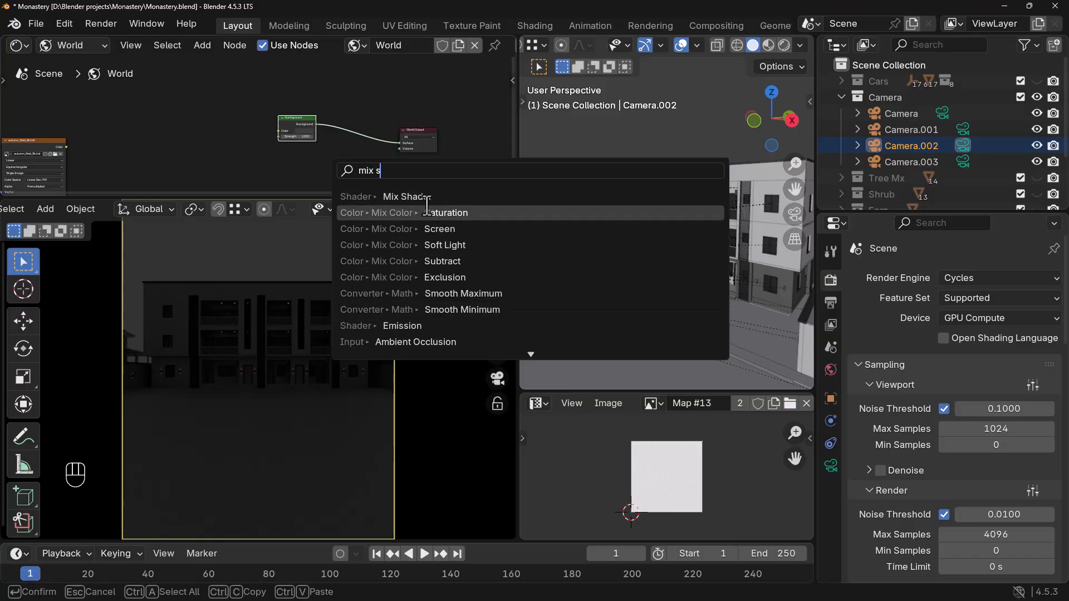
click(423, 196)
click(356, 140)
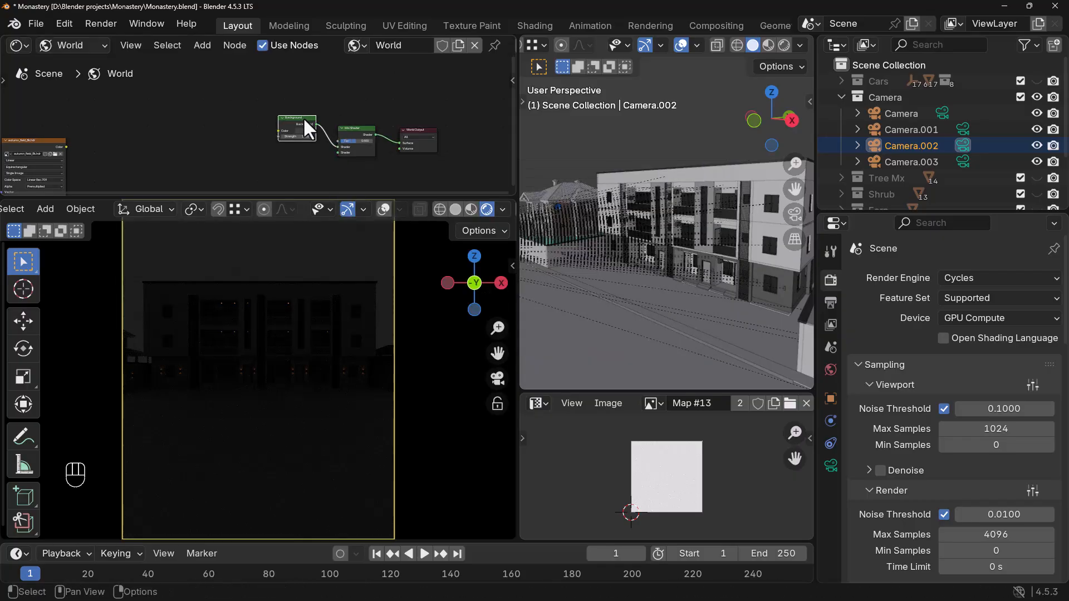
- Duplicate the Background node below the original and connect the copy to the Mix Shader's second Shader input
key(shift+d)
click(340, 173)
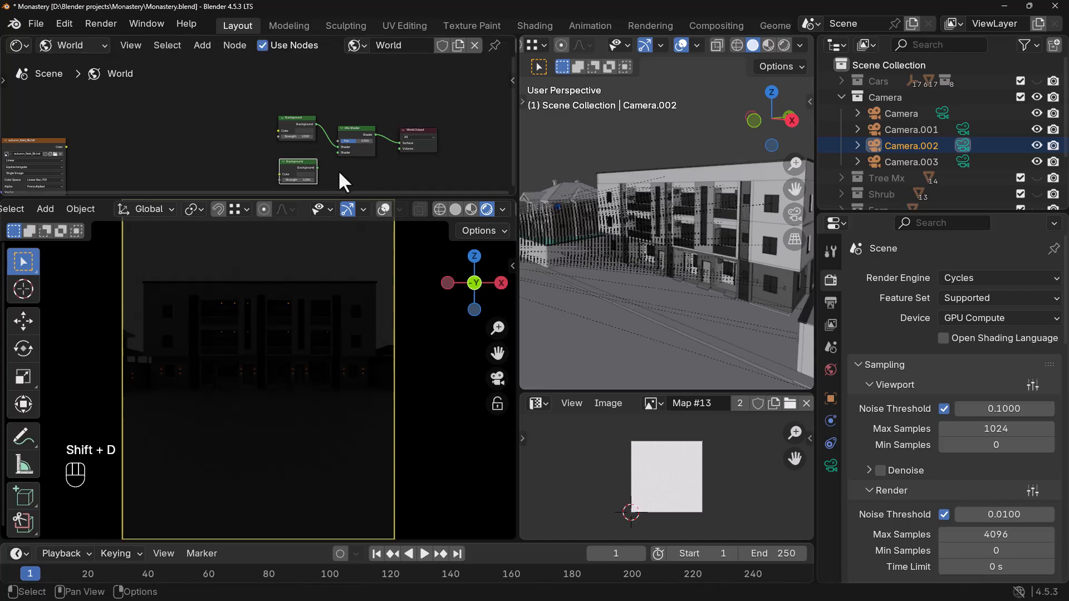
drag(317, 168, 338, 153)
- Add a Light Path node to the world nodes and place it above the two Background nodes
middle_drag(363, 110, 356, 118)
scroll(356, 118, up, 4)
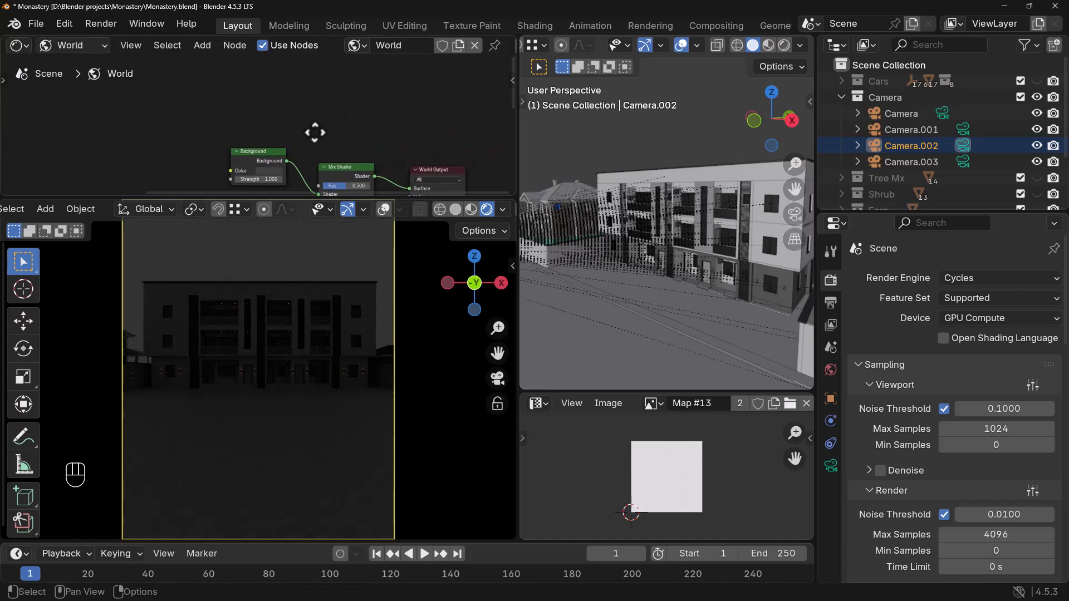
key(shift+a)
text(ligh)
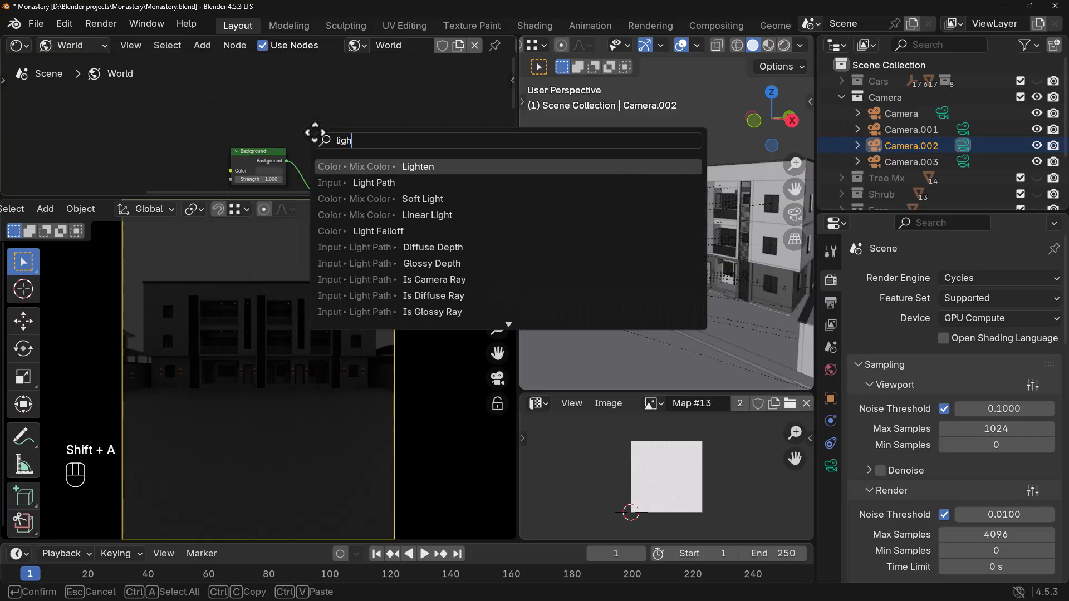
click(390, 183)
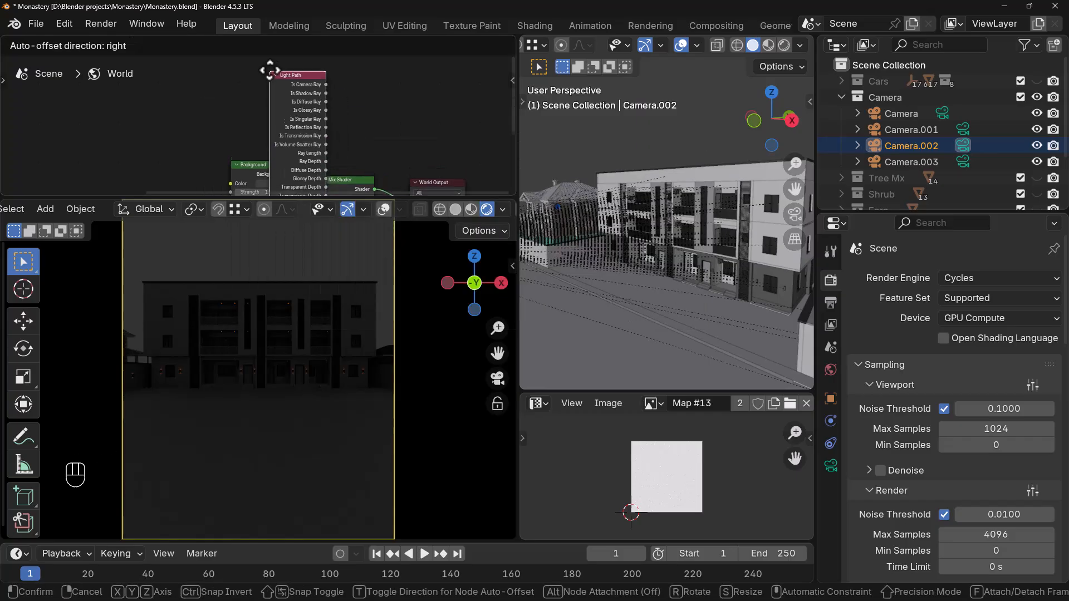
scroll(327, 95, down, 3)
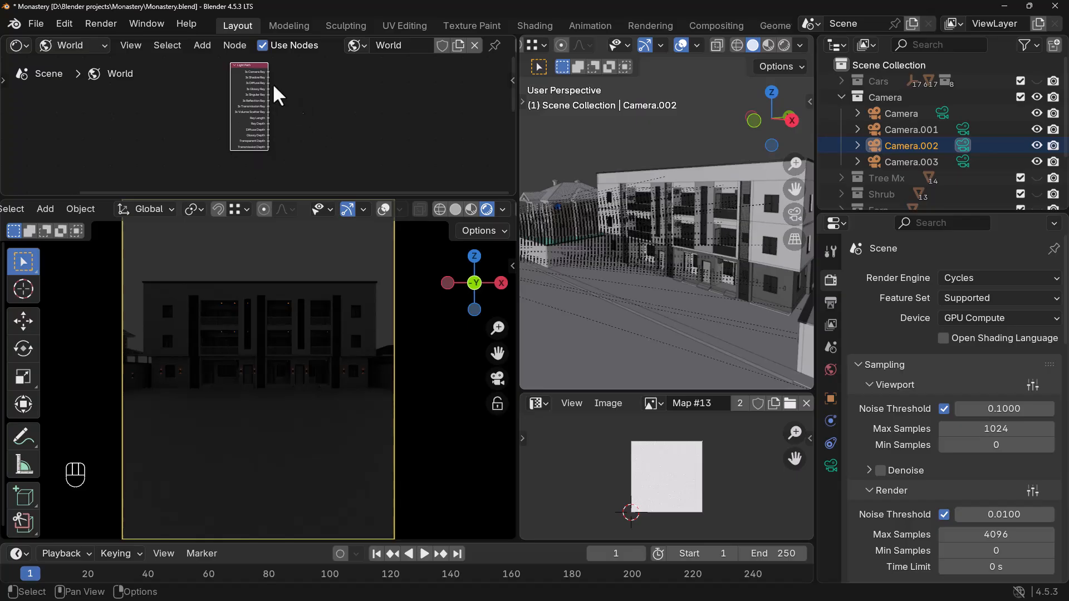
click(245, 106)
scroll(281, 107, down, 2)
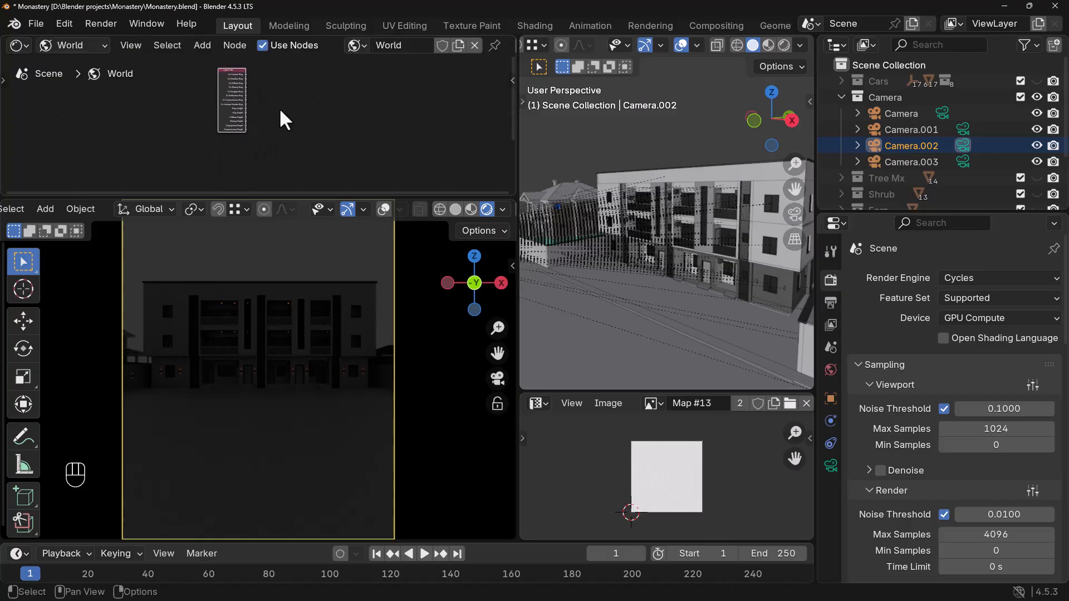
drag(240, 81, 241, 125)
- Connect the Light Path node's Is Camera Ray output to the Mix Shader's Fac input
middle_drag(269, 124, 261, 102)
scroll(256, 101, up, 7)
scroll(242, 97, up, 2)
drag(234, 73, 261, 143)
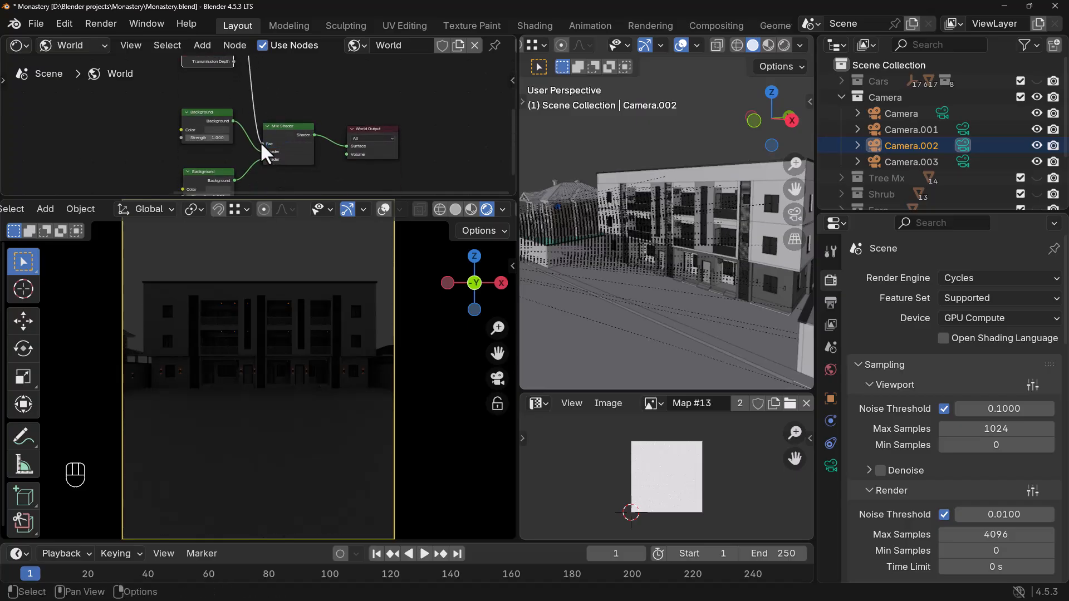
- Detach the two Background nodes from the Mix Shader and reconnect each to its own Shader input
middle_drag(379, 109, 391, 83)
drag(273, 133, 277, 186)
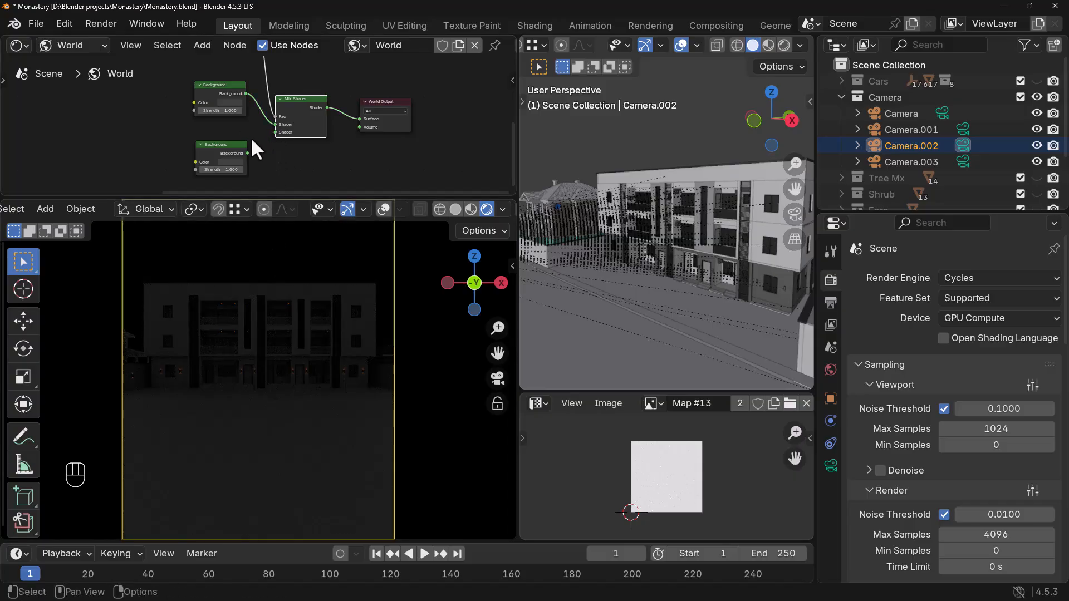
drag(248, 153, 275, 131)
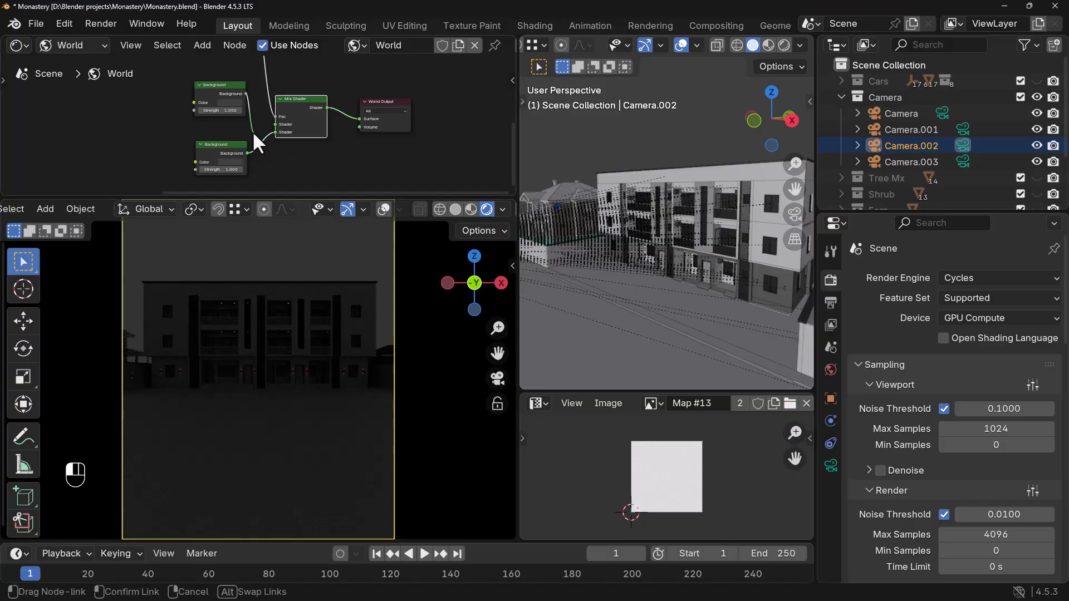
drag(245, 93, 272, 124)
- Connect the autumn_field_8k.hdr Environment Texture's Color output to the Color inputs of both Background nodes
scroll(305, 155, down, 3)
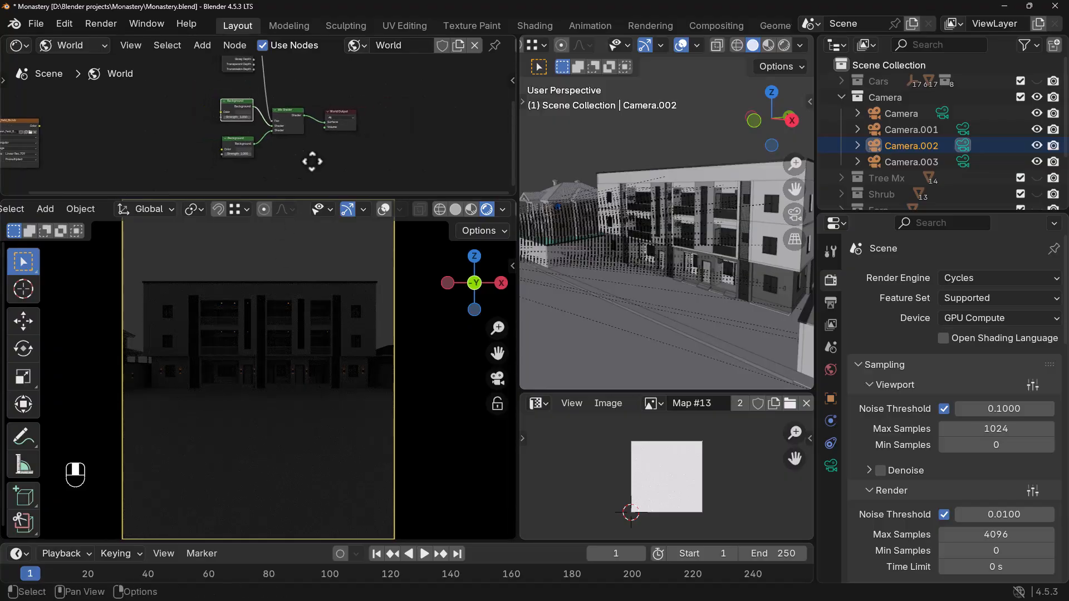
click(83, 129)
scroll(164, 122, down, 3)
middle_drag(112, 128, 153, 122)
drag(154, 121, 305, 114)
drag(180, 112, 307, 144)
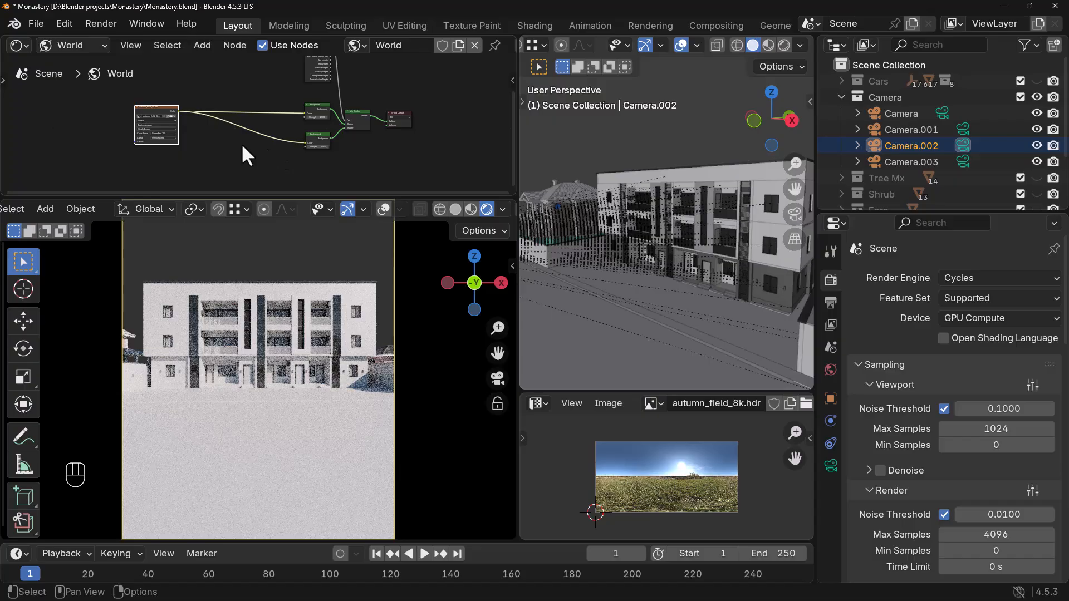
- Space the Environment Texture node farther from the Background nodes and attach Texture Coordinate and Mapping nodes to it with Node Wrangler
drag(165, 104, 124, 127)
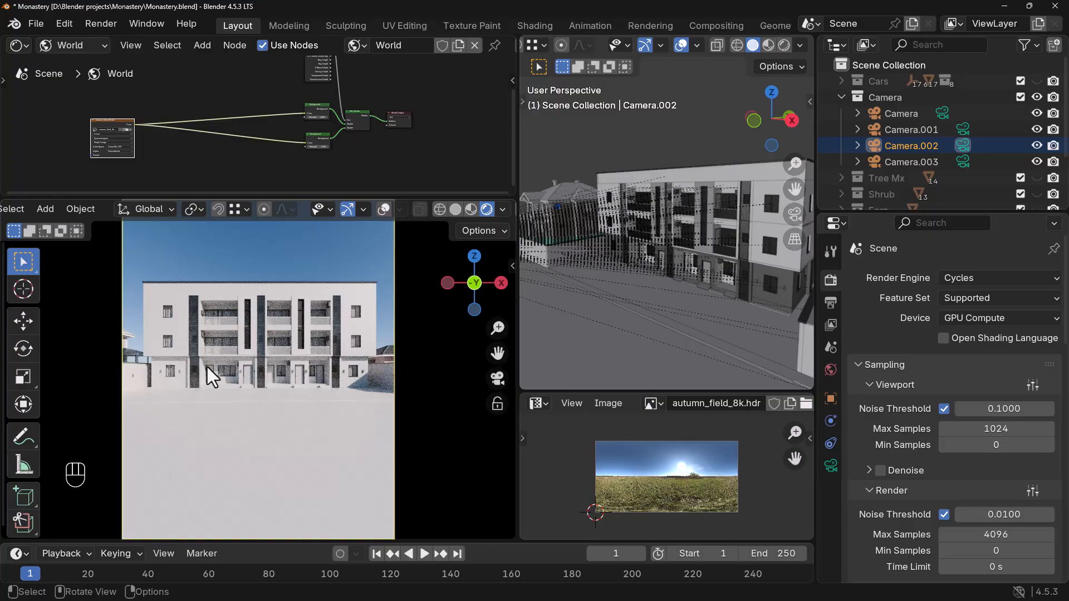
middle_drag(209, 189, 206, 144)
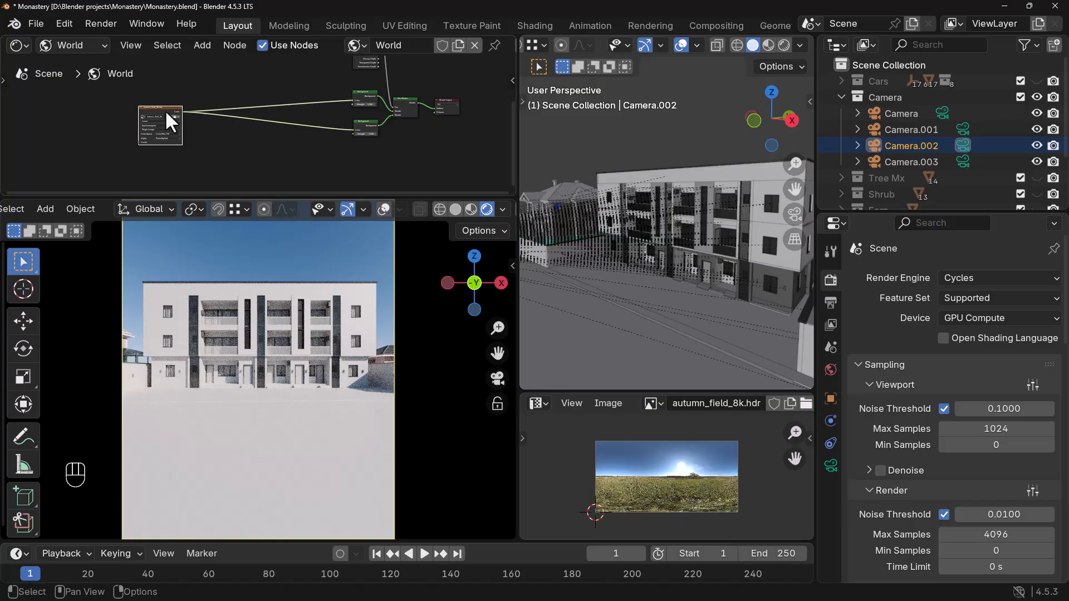
drag(163, 105, 155, 108)
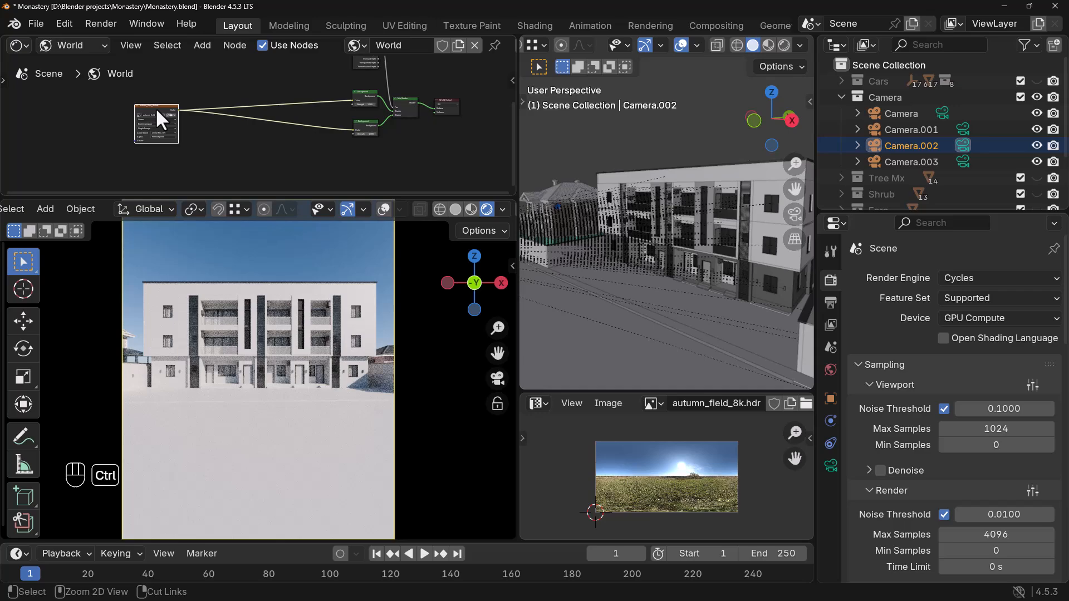
key(ctrl+t)
scroll(132, 147, up, 6)
middle_drag(132, 147, 281, 147)
scroll(200, 84, up, 5)
middle_drag(236, 187, 243, 157)
scroll(218, 152, up, 3)
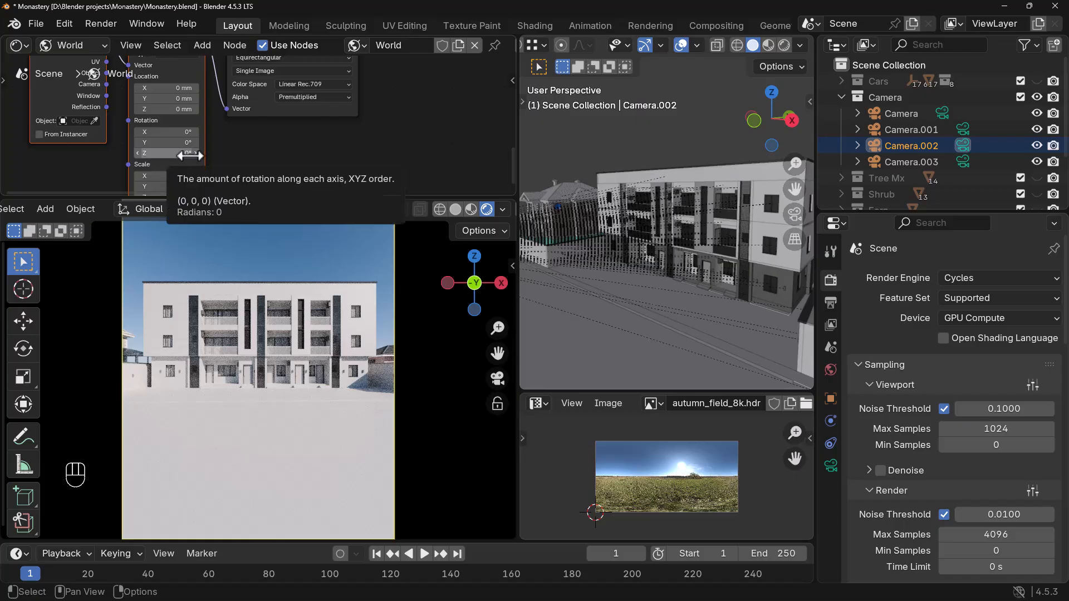
- Add a cube mesh to the scene and move it to the open ground in front of the building
middle_drag(646, 290, 627, 323)
key(shift+a)
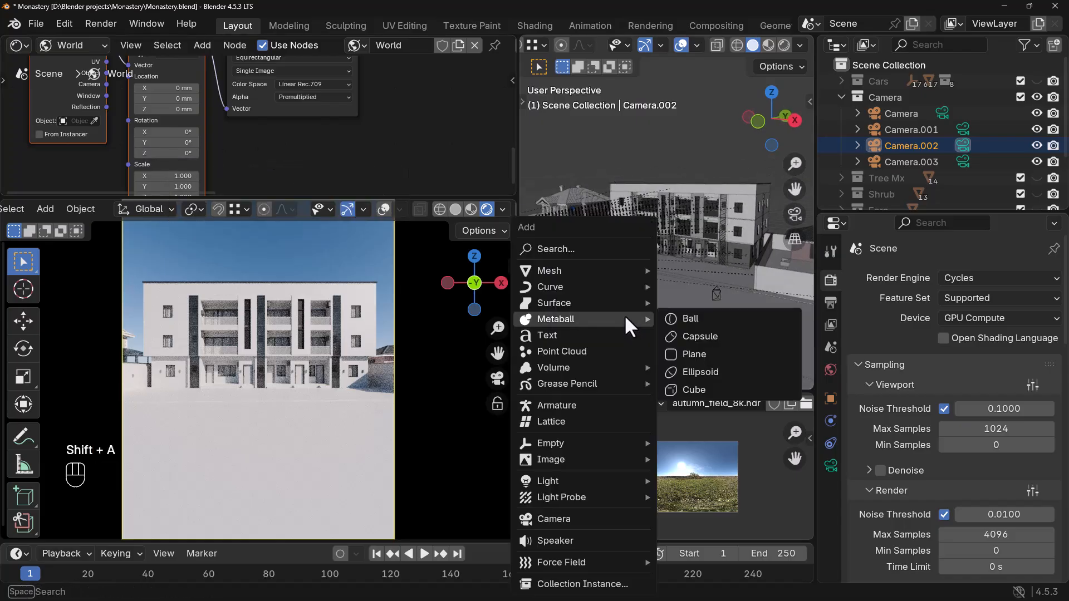
mouse_move(600, 273)
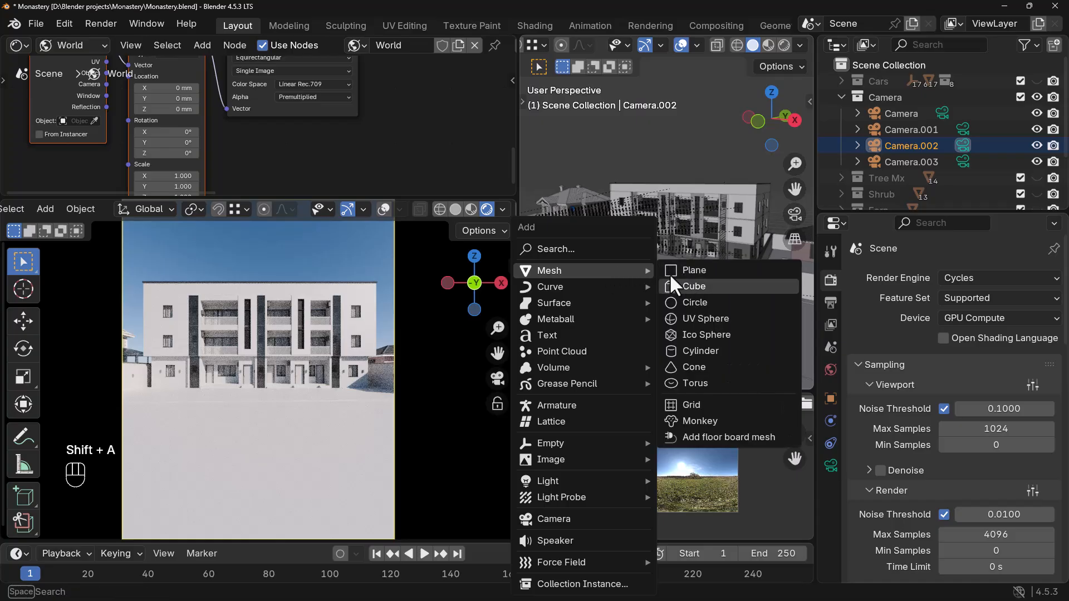
click(687, 284)
mouse_move(638, 300)
middle_down()
mouse_move(690, 305)
mouse_move(674, 324)
mouse_move(629, 313)
middle_up()
key(KP_7)
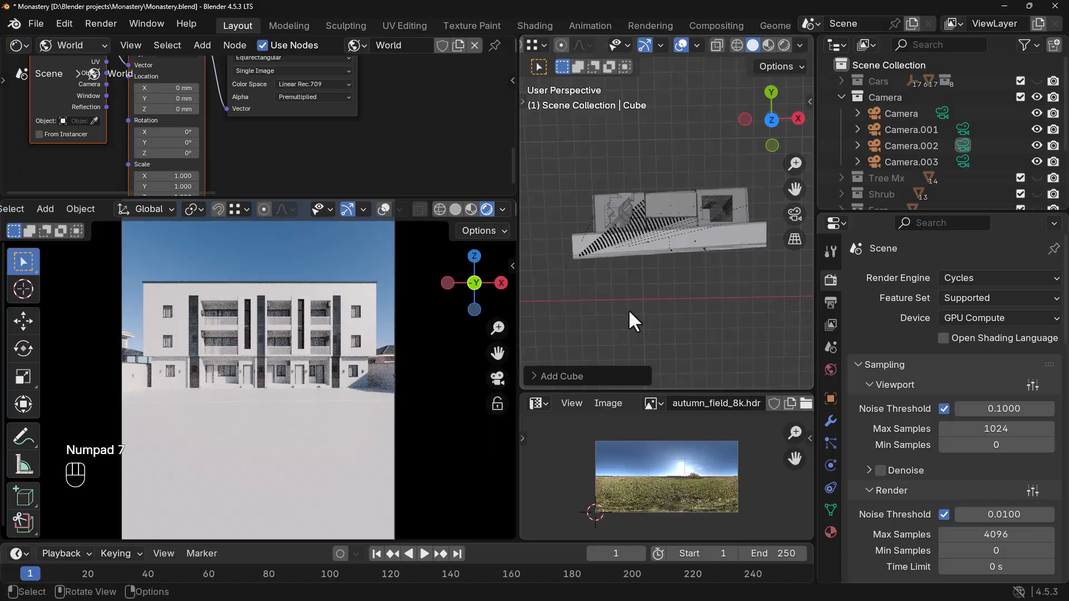
key(g)
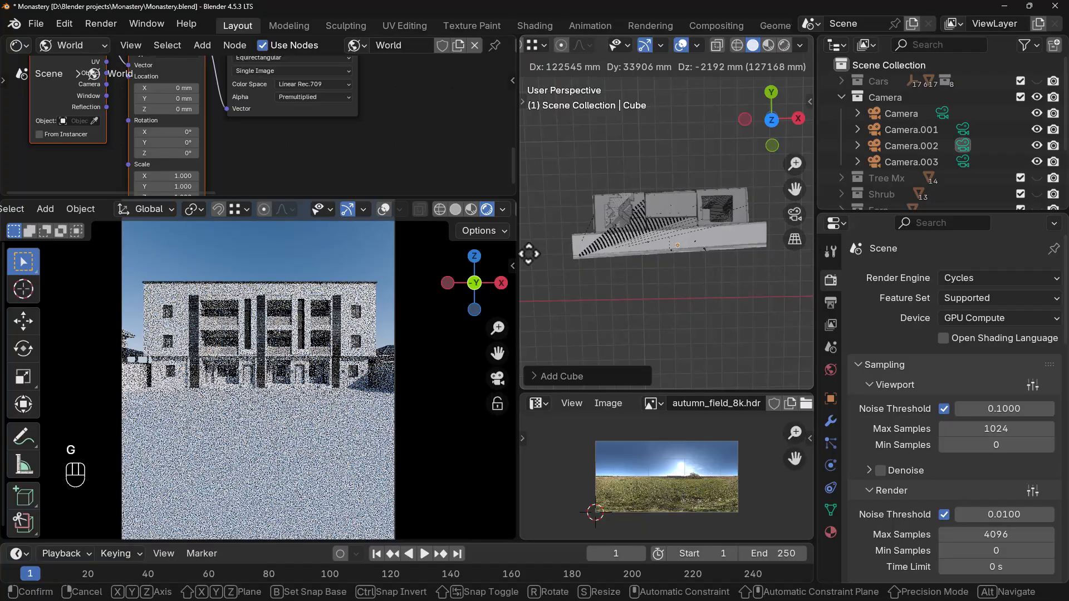
click(524, 257)
- Scale the cube along the global Z axis into a tall pillar that casts a shadow, and view it from above
middle_drag(804, 250, 655, 245)
key(s)
key(z)
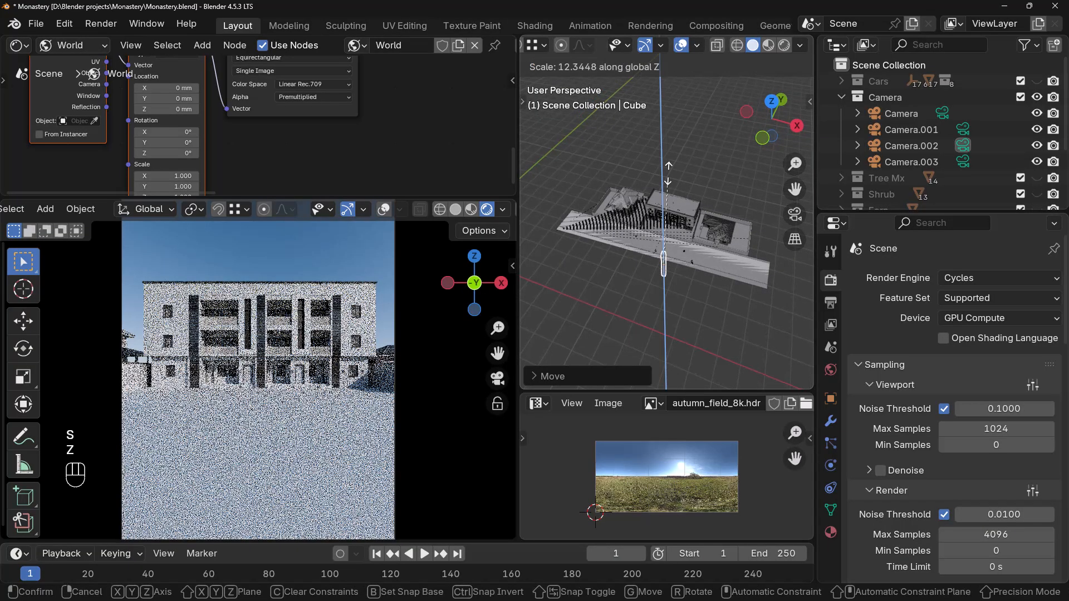
click(666, 103)
middle_drag(667, 210, 701, 303)
key(KP_7)
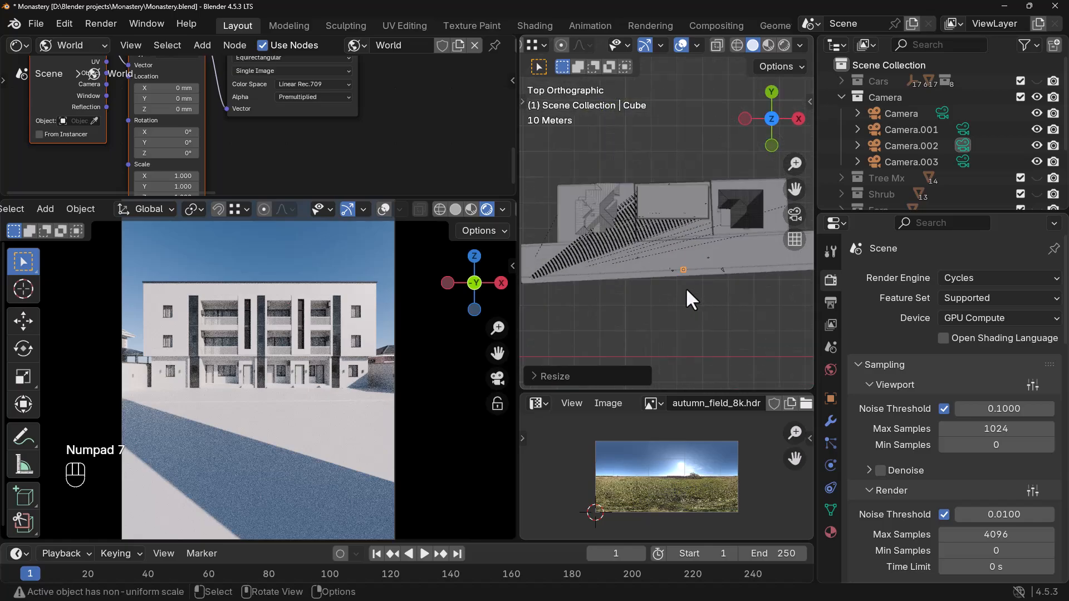
- Move the pillar on the ground in front of the building and scale it to about 0.42 along the global X axis
key(g)
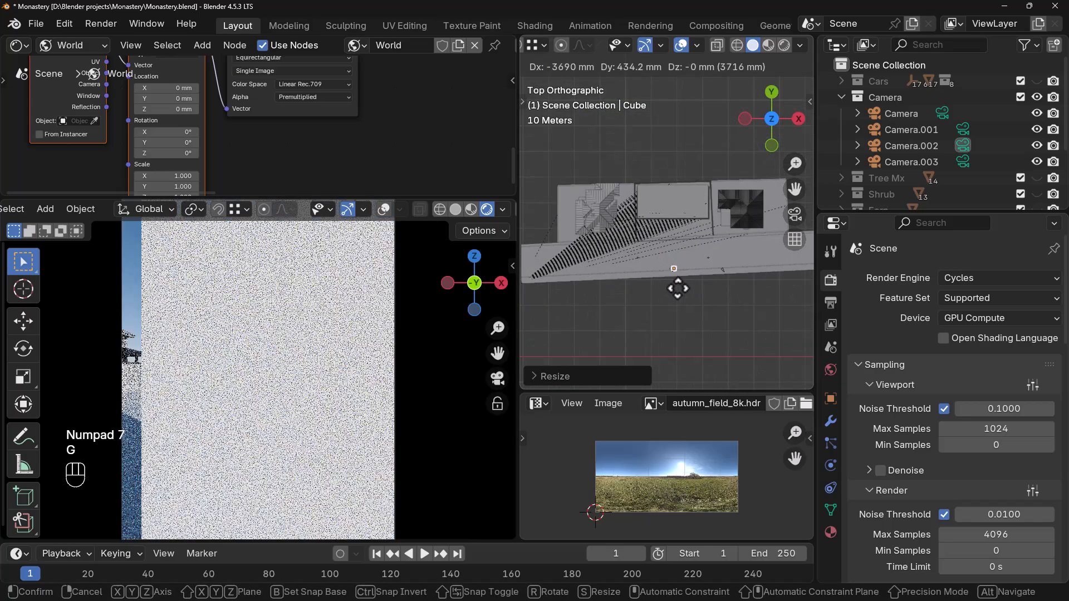
click(664, 280)
key(s)
key(x)
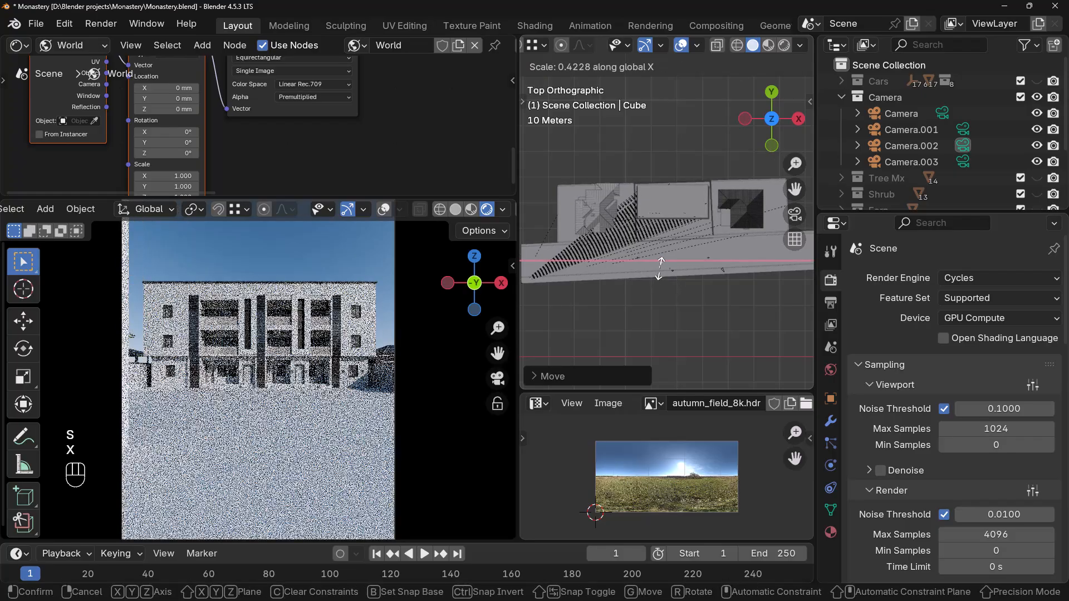
click(660, 268)
scroll(663, 270, up, 2)
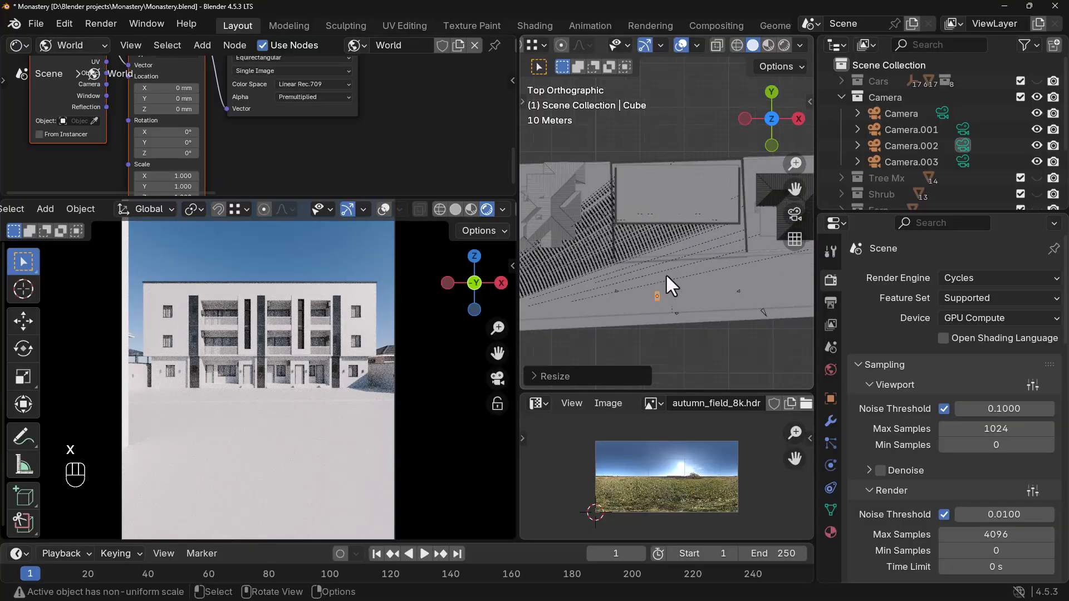
- Scale the pillar to about 0.48 along the global Y axis and reposition it near the middle of the camera view
key(s)
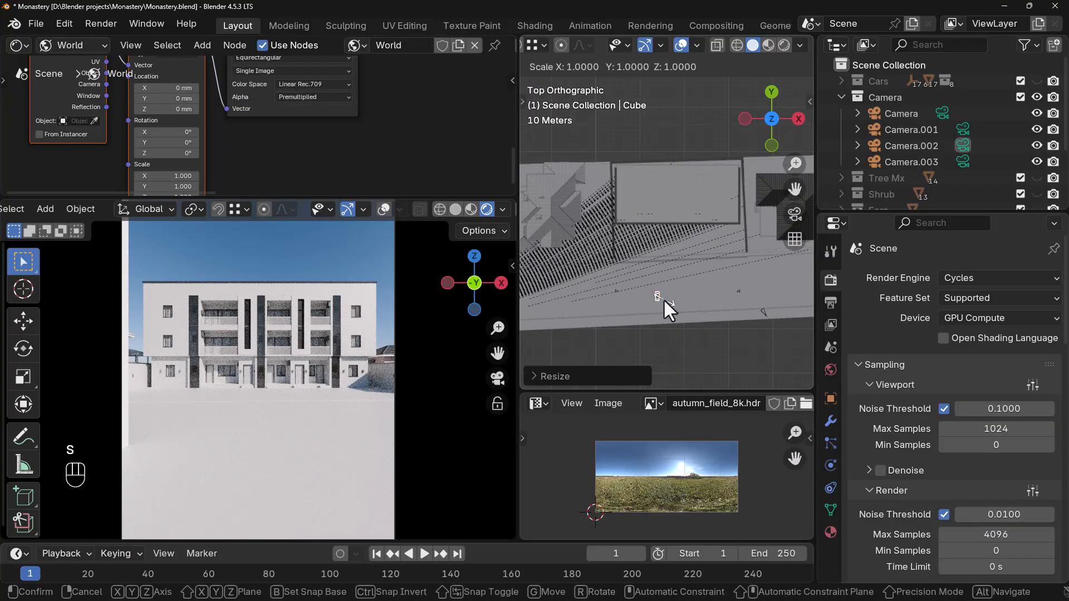
key(y)
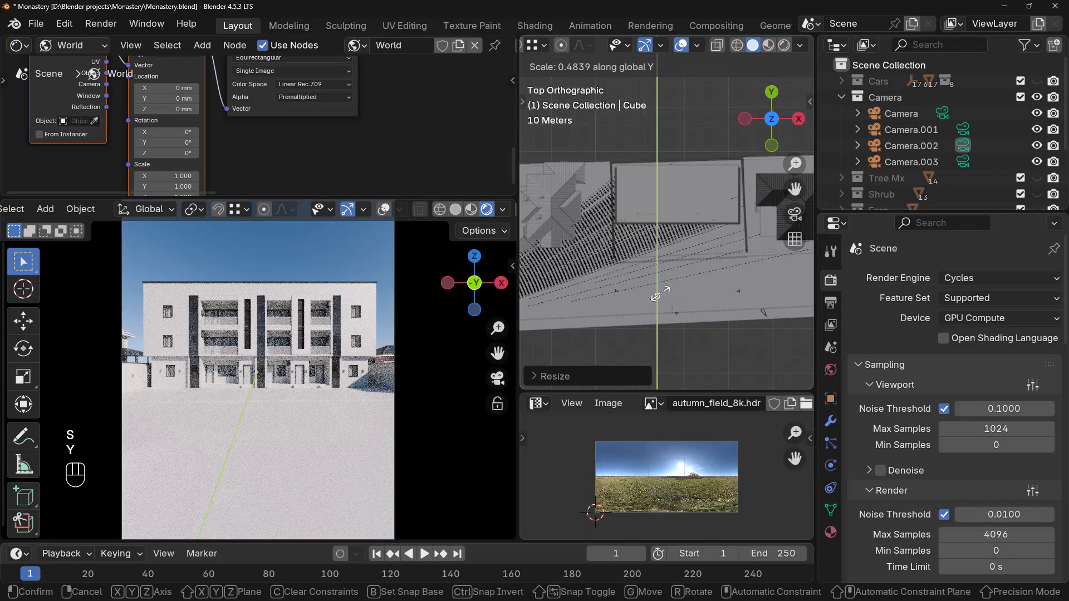
click(659, 305)
key(g)
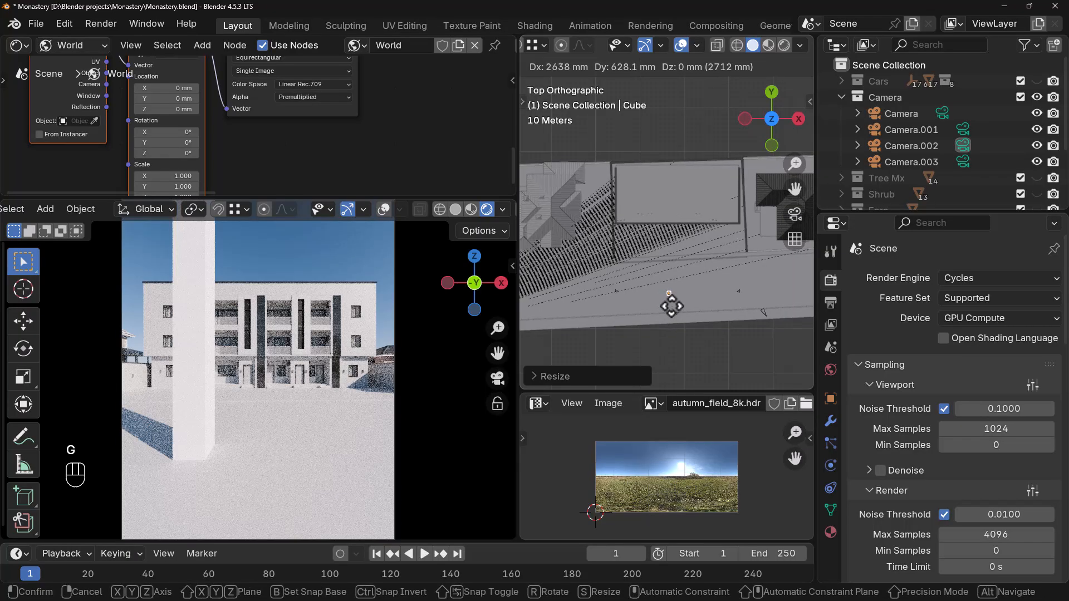
click(675, 304)
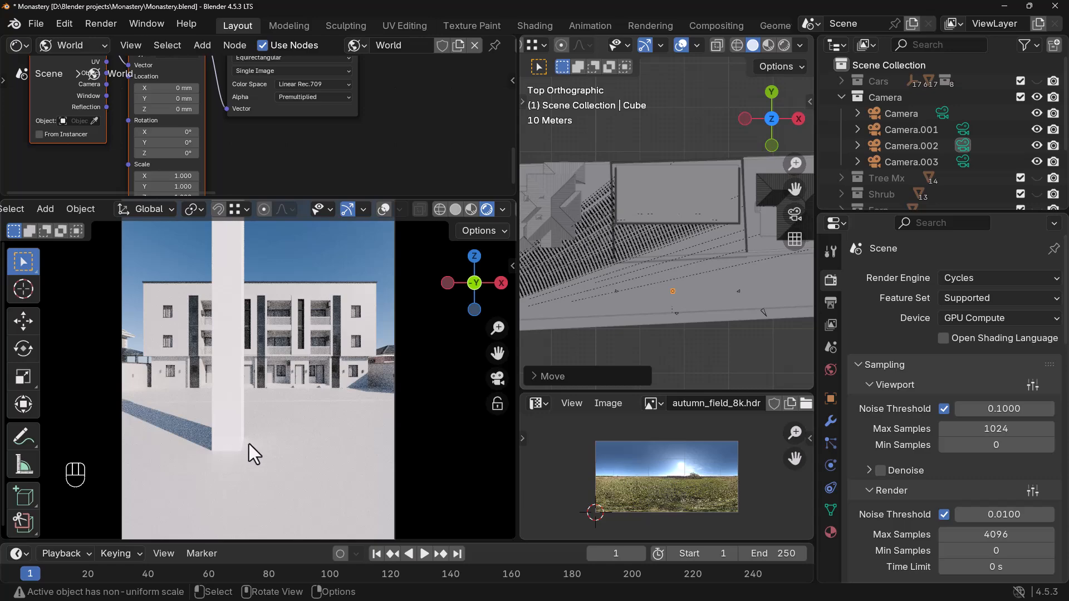
- Try a Z rotation of 60° on the Mapping node to turn the HDRI's sun direction
scroll(217, 130, up, 2)
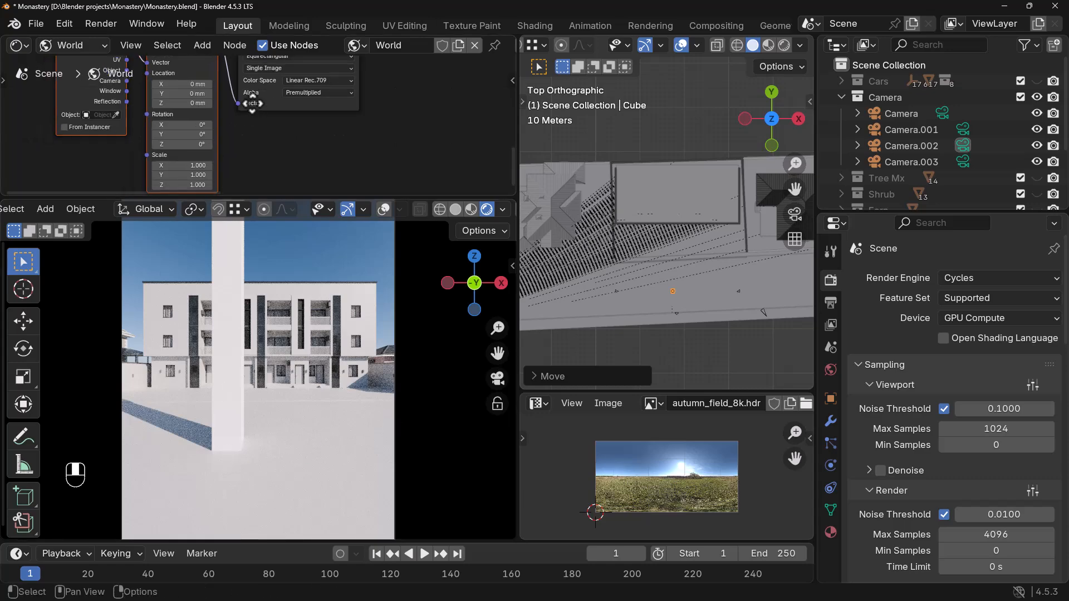
drag(184, 120, 184, 120)
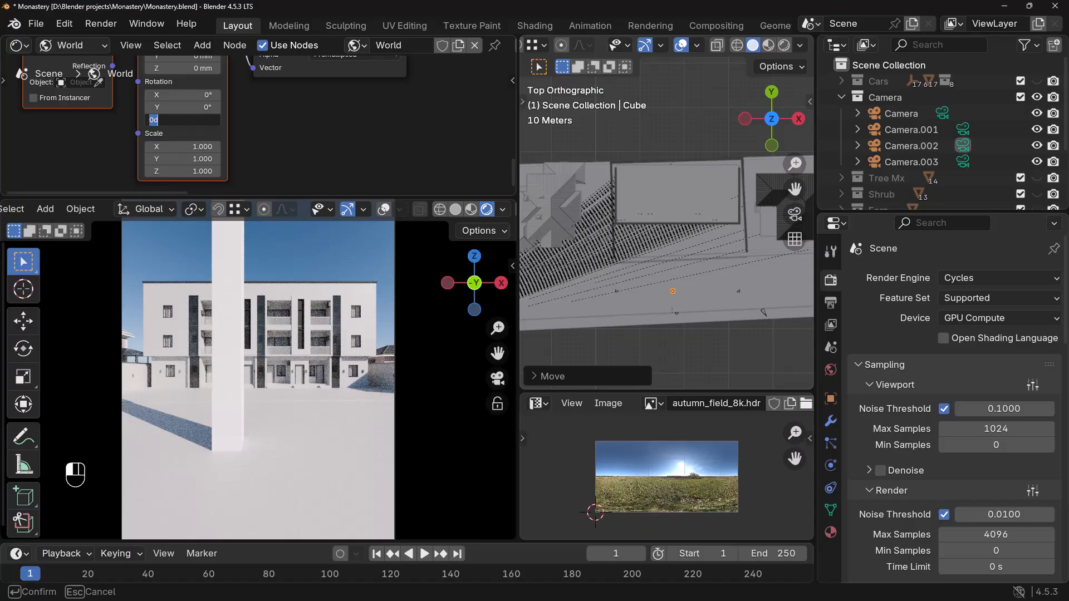
key(Return)
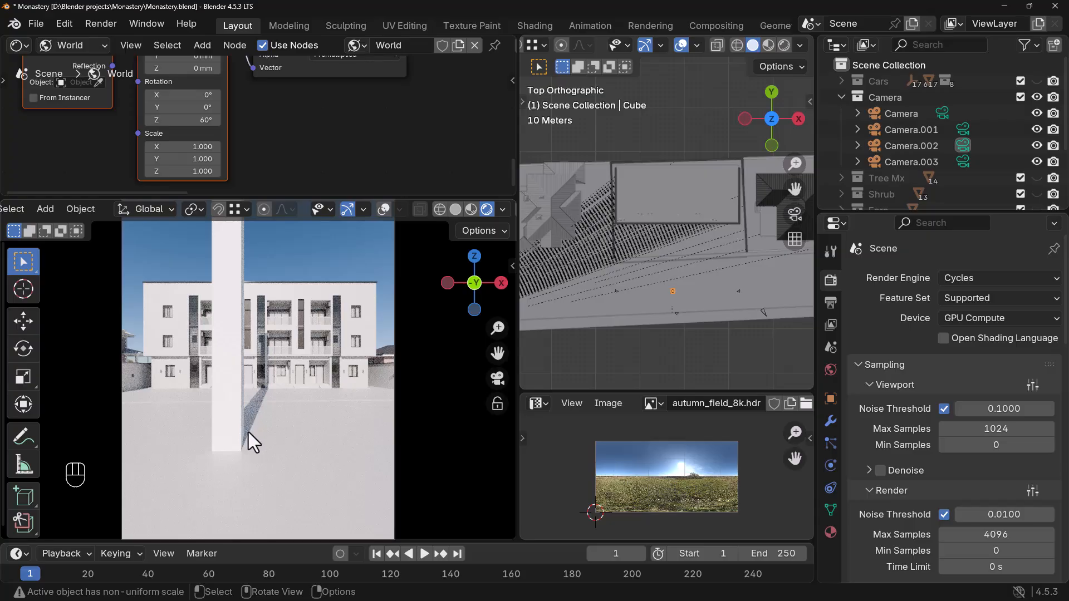
- Set the Mapping node's Z rotation to 90°
click(202, 120)
text(90)
key(Return)
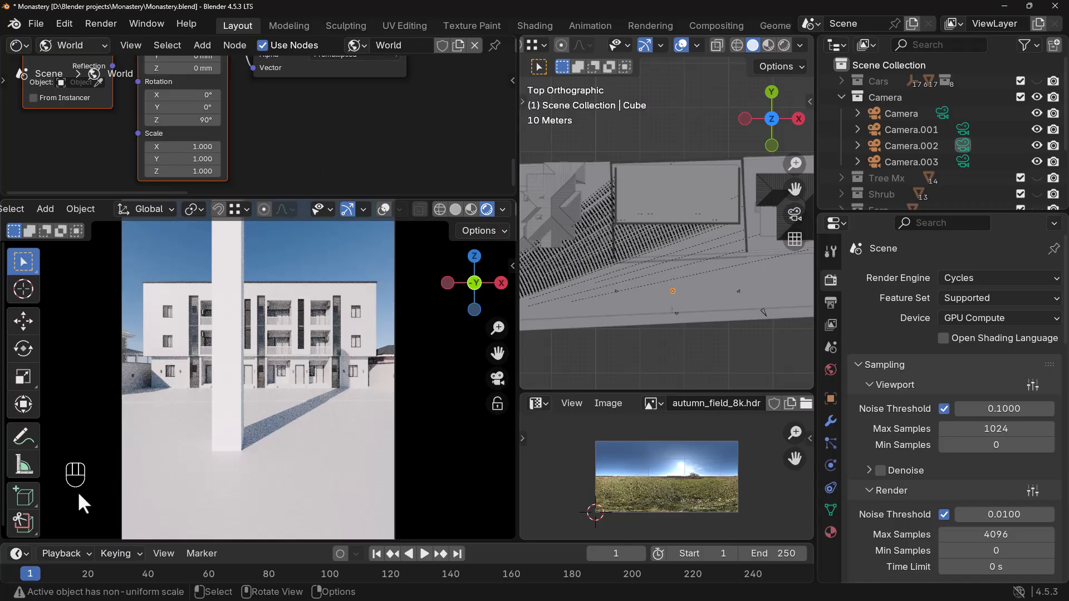
- Delete the shadow-casting pillar cube from the scene
scroll(339, 119, down, 6)
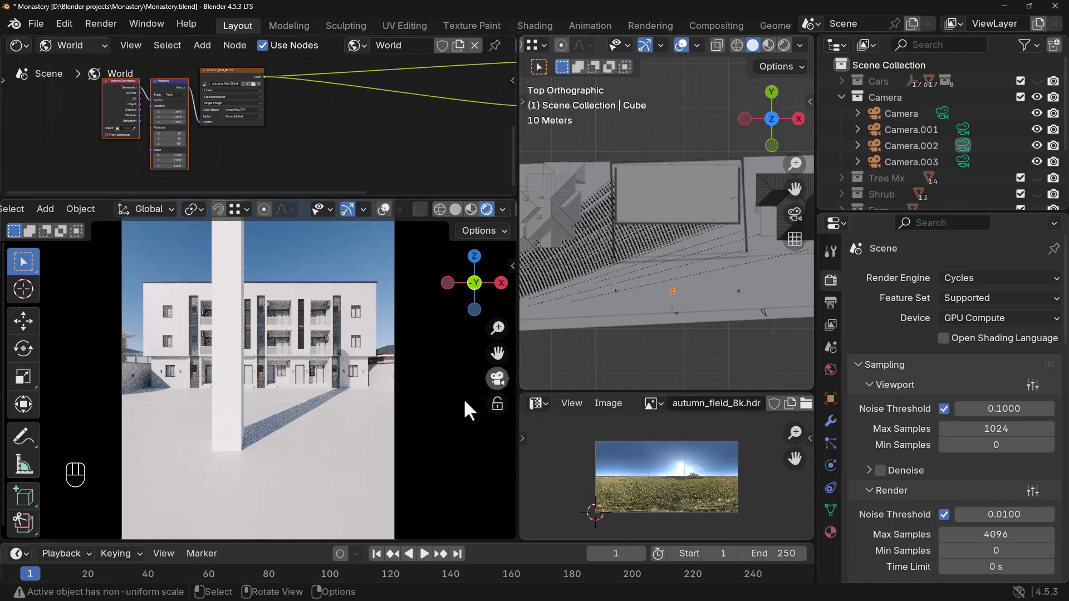
click(229, 419)
key(Delete)
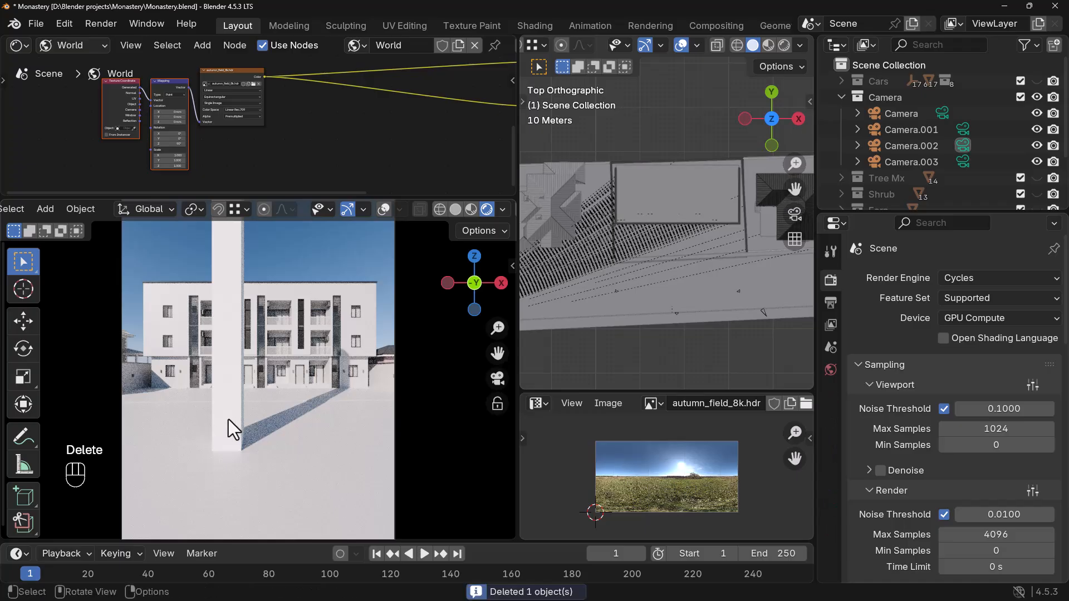
- Add a Gamma node on the link between the Environment Texture and the upper Background node
scroll(334, 108, down, 7)
middle_drag(426, 108, 311, 122)
scroll(328, 134, up, 2)
scroll(292, 128, up, 2)
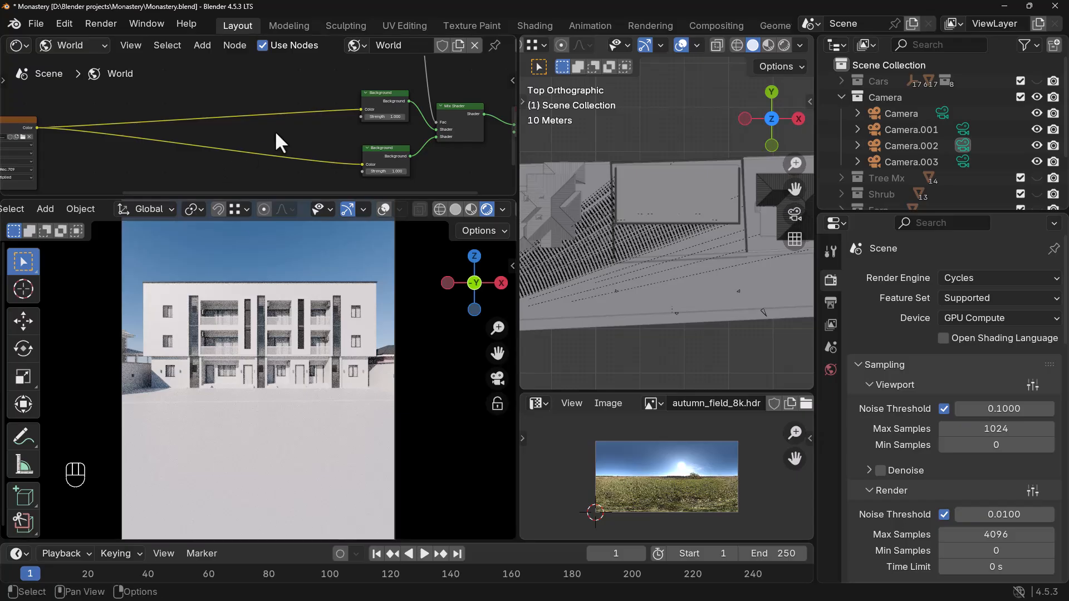
key(shift+a)
text(gamm)
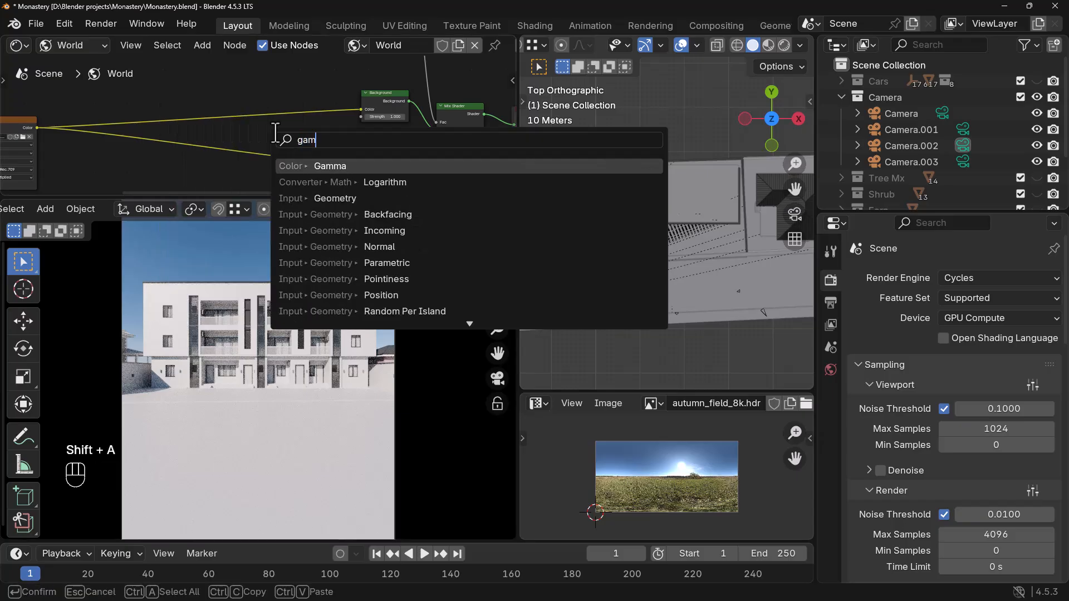
key(Return)
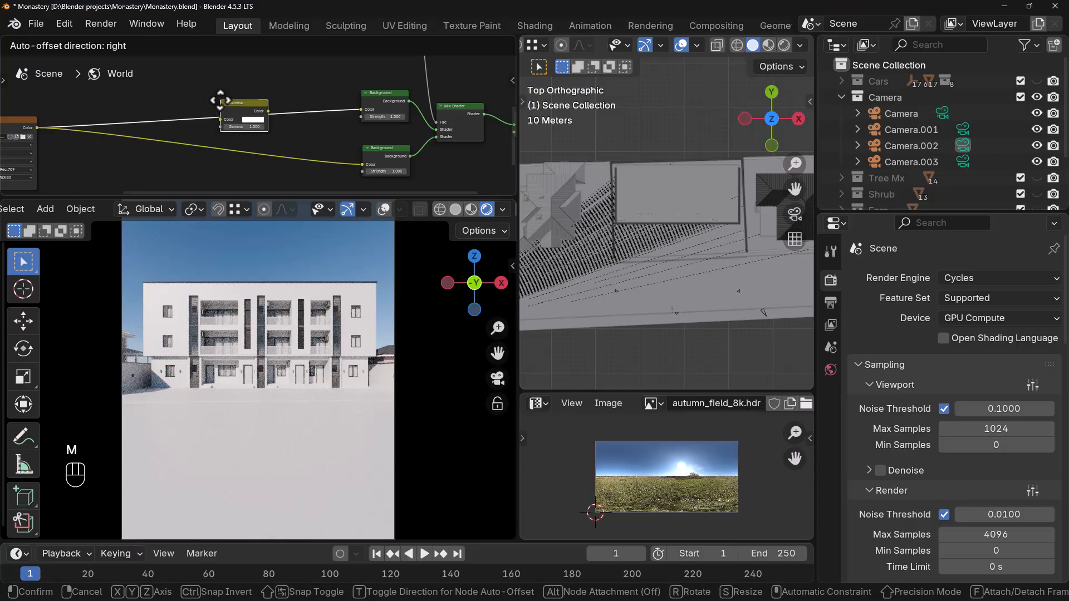
click(281, 122)
- Set the new Gamma node's value to 0.85 and shift the node slightly farther from the Background node
scroll(270, 125, up, 4)
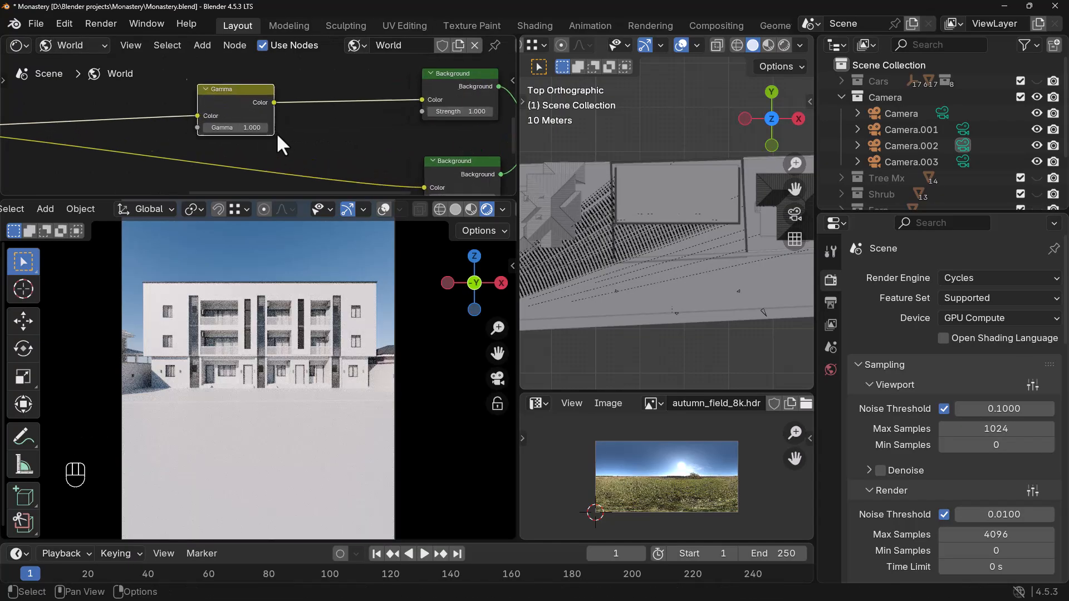
click(239, 128)
key(BackSpace)
text(.85)
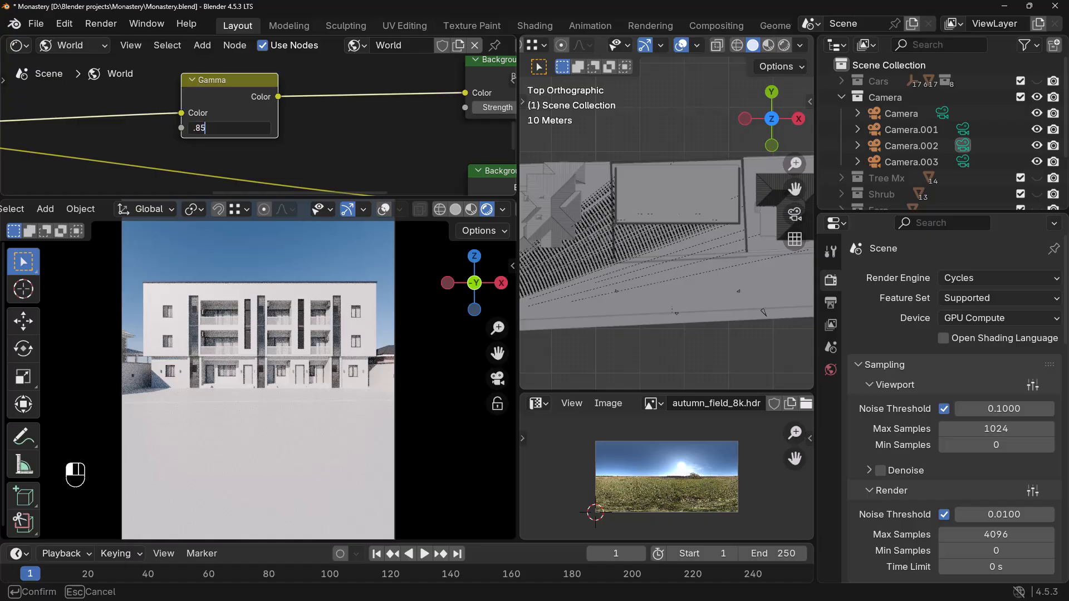
key(Return)
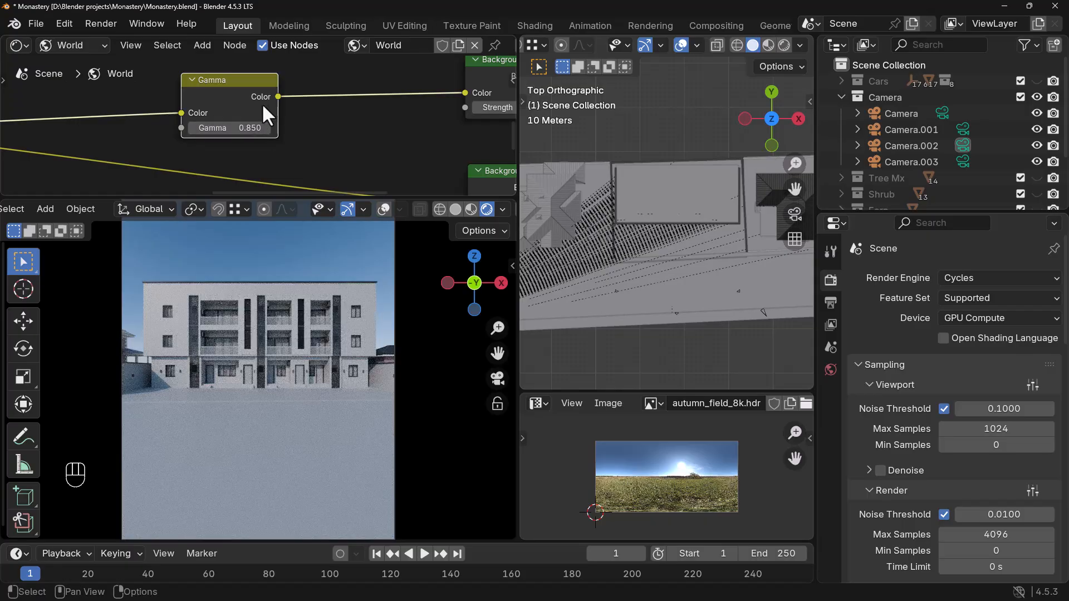
middle_drag(407, 125, 318, 138)
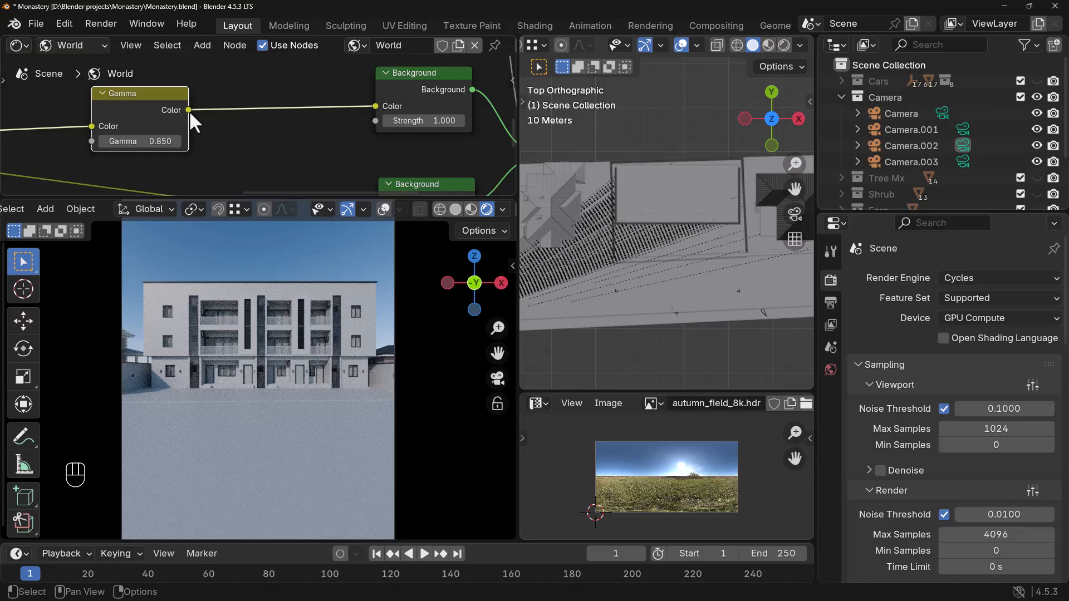
drag(168, 98, 162, 93)
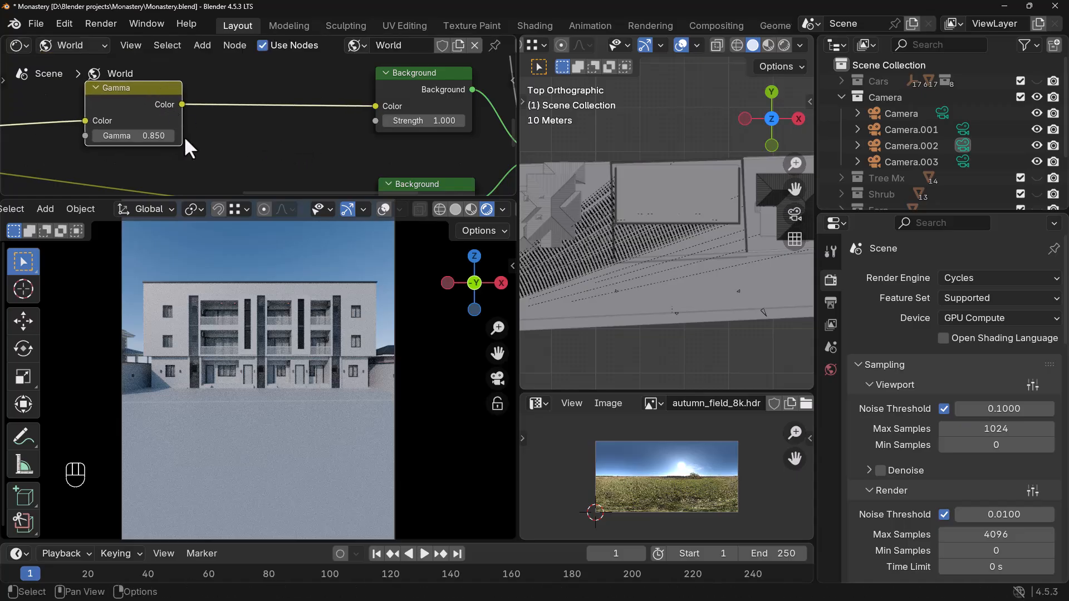
- Set the upper Background node's Strength to 1.1
middle_drag(189, 138, 184, 158)
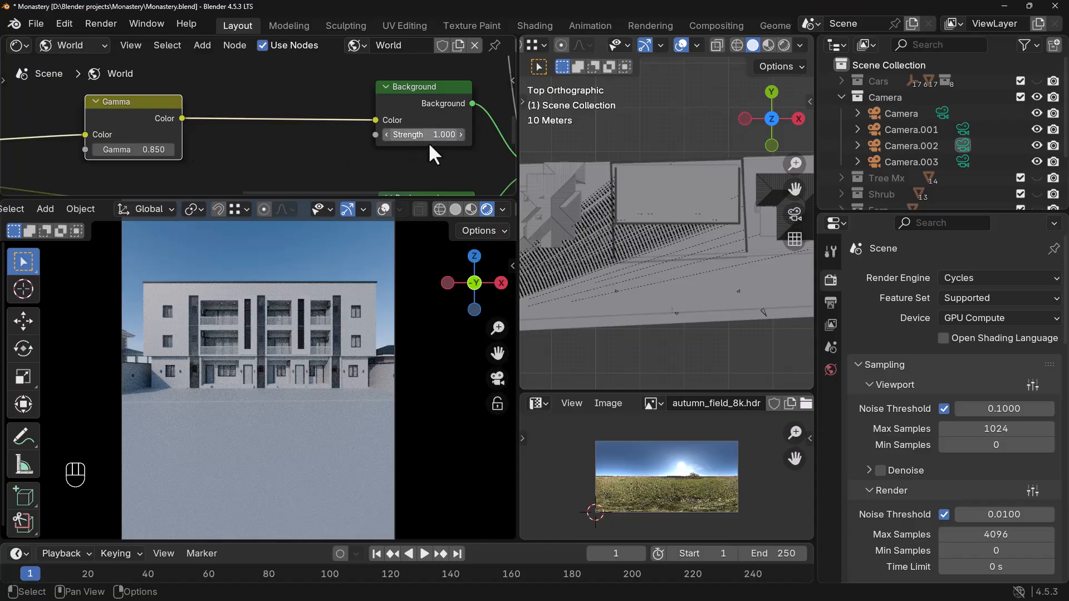
click(435, 137)
text(1.0)
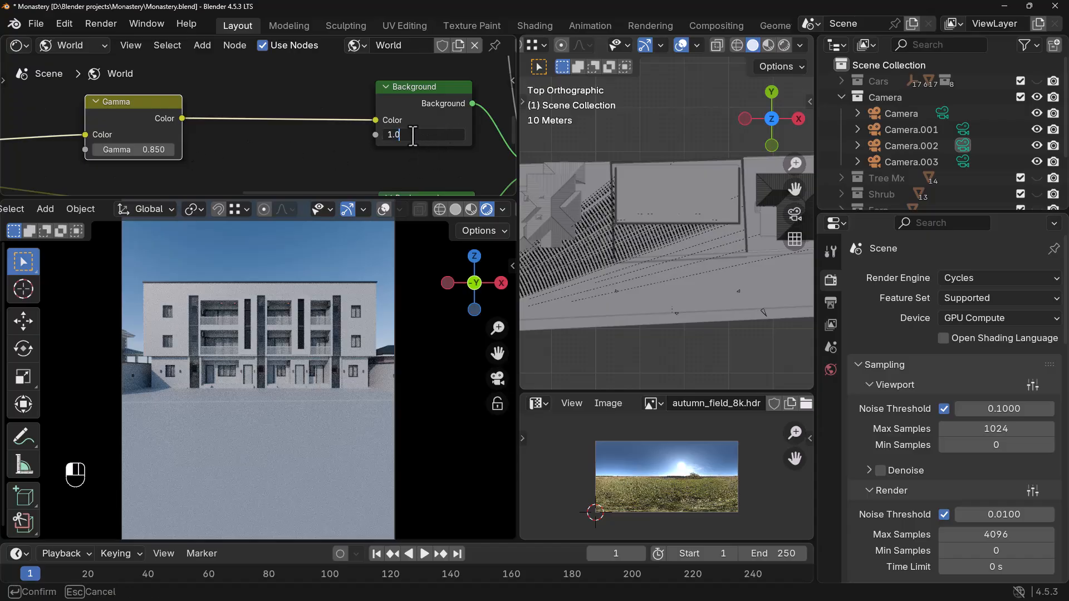
key(BackSpace)
text(1)
key(Return)
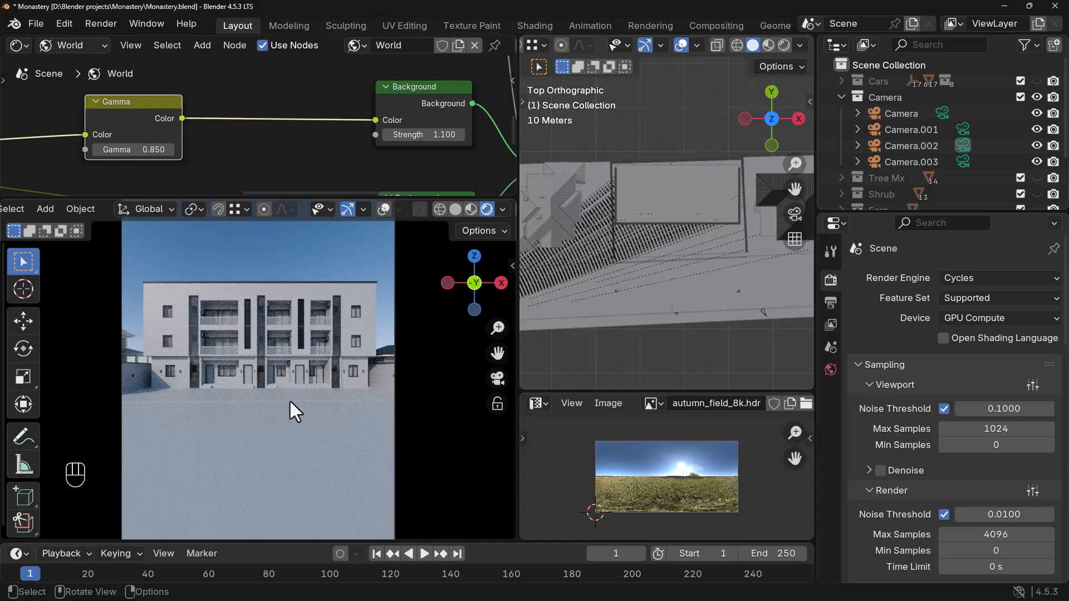
- Make room beside the Gamma node and insert a Hue/Saturation/Value node between it and the upper Background node
middle_drag(249, 151, 231, 156)
drag(127, 107, 117, 107)
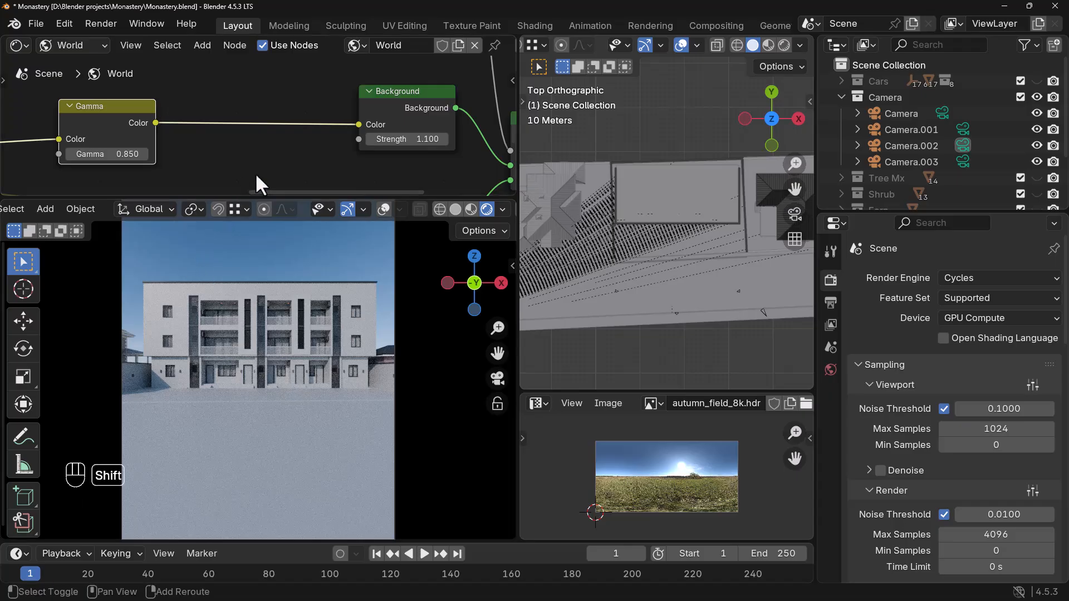
key(shift+a)
text(hu)
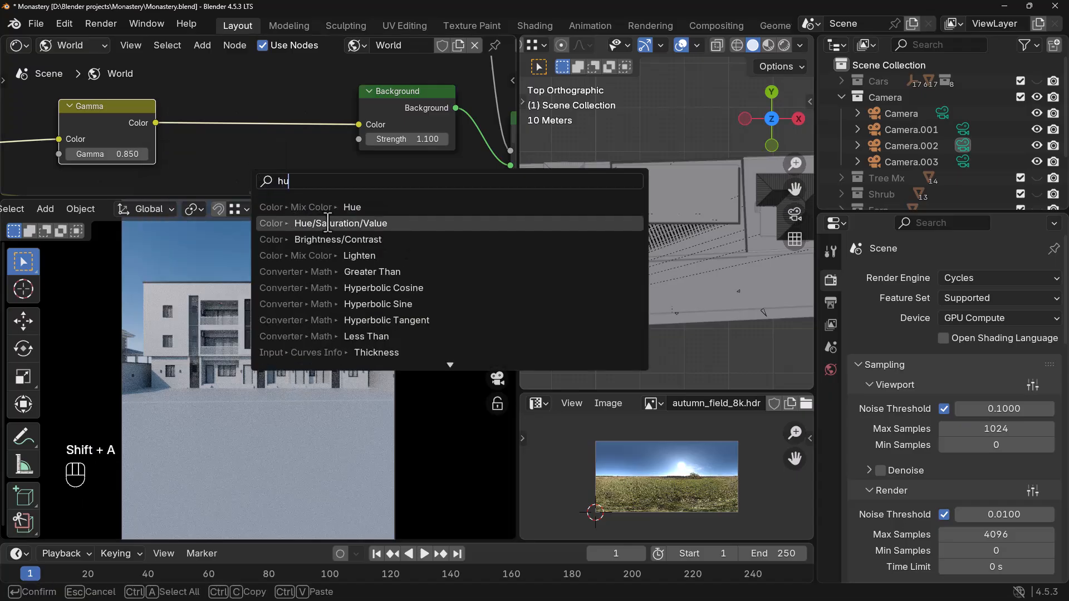
click(322, 222)
click(212, 87)
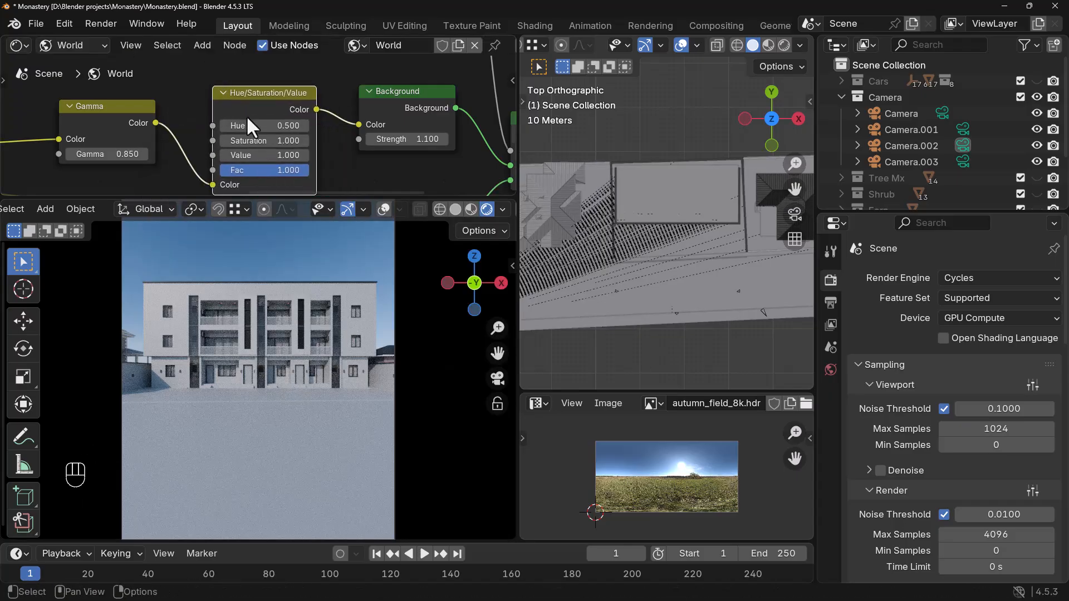
- Set the Hue/Saturation/Value node's Saturation to 0.5 and adjust the node's position in the layout
click(267, 141)
text(0.5)
key(Return)
scroll(300, 181, down, 2)
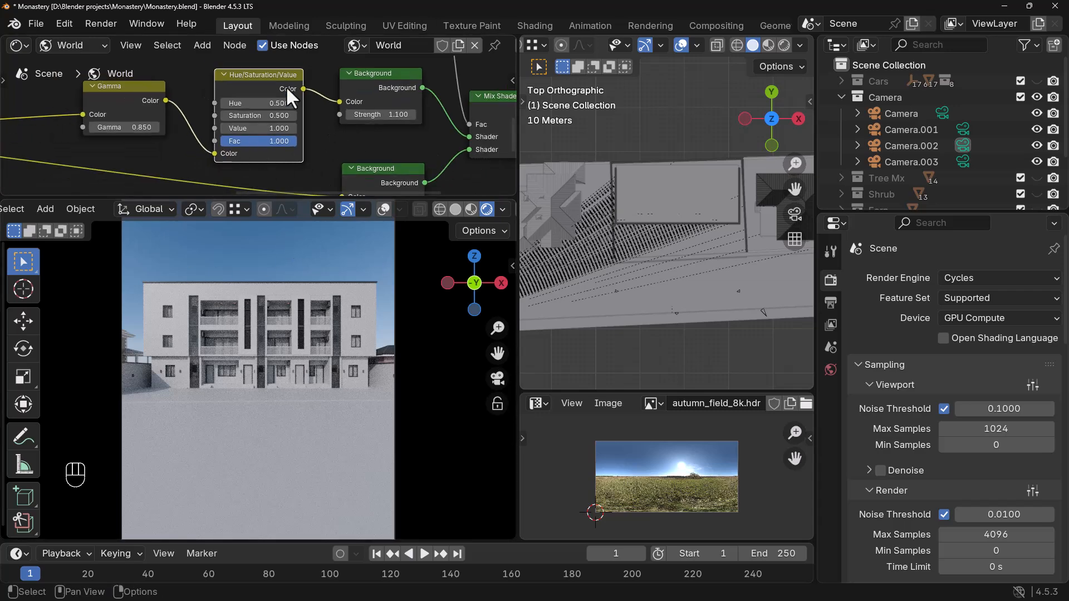
scroll(295, 138, down, 2)
scroll(284, 125, down, 1)
mouse_move(266, 88)
mouse_down()
mouse_move(259, 81)
mouse_move(261, 96)
mouse_up()
scroll(278, 174, down, 1)
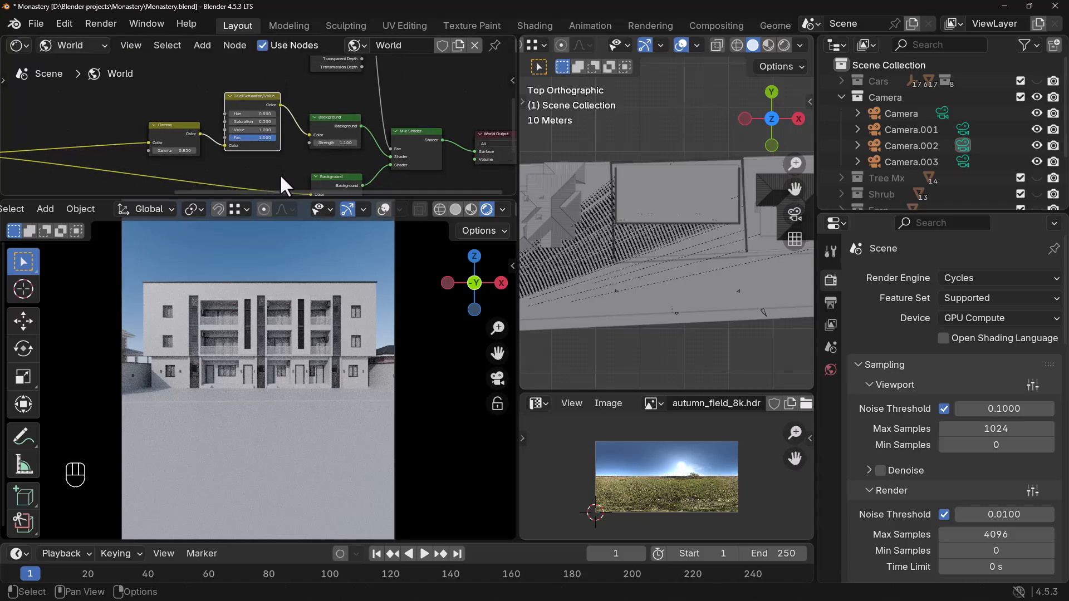
- Add a second Gamma node on the link between the Environment Texture and the lower Background node
middle_drag(279, 175, 278, 116)
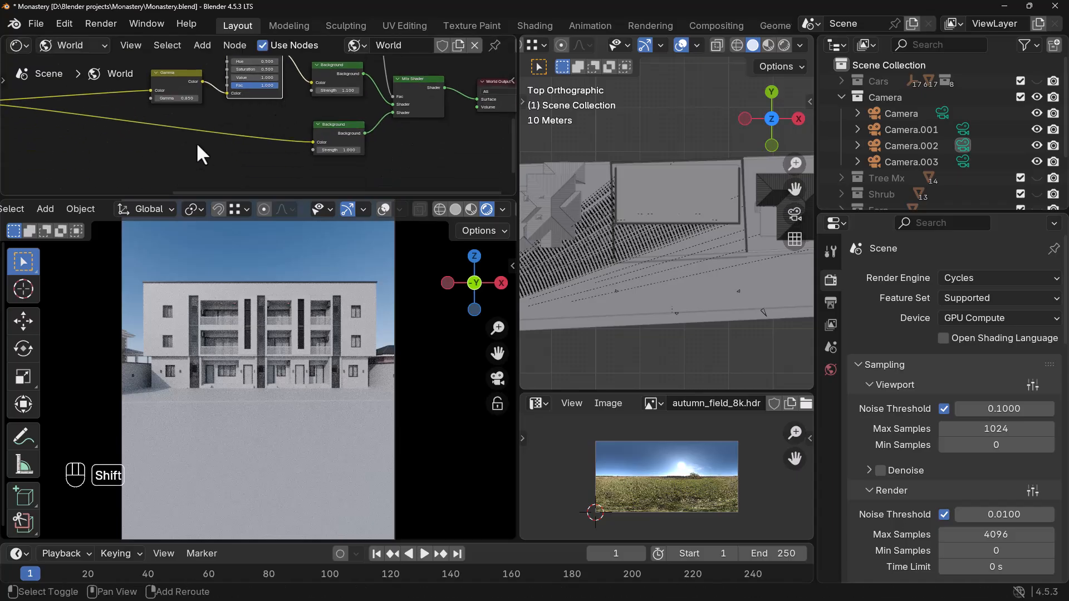
key(shift+a)
text(gamm)
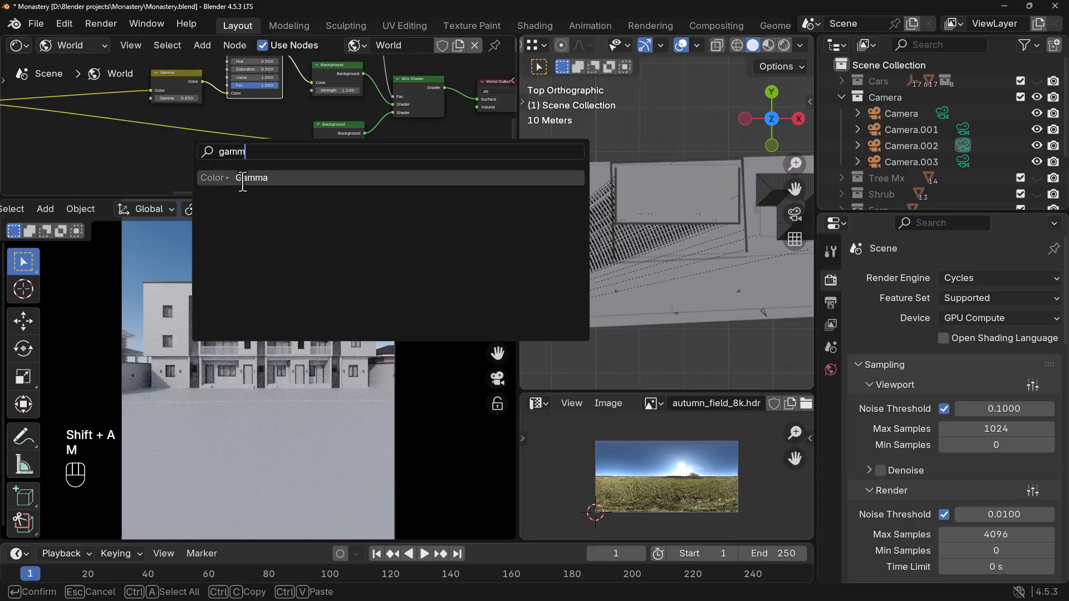
click(239, 177)
click(198, 155)
- Set the lower Gamma node's value to 1.2
scroll(198, 159, up, 4)
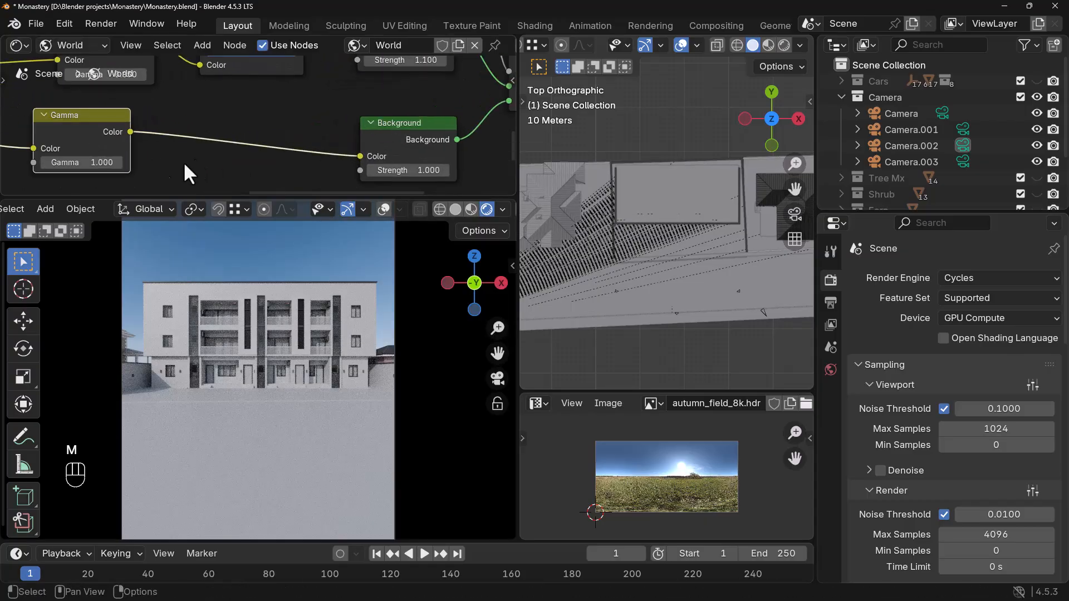
click(137, 156)
click(135, 158)
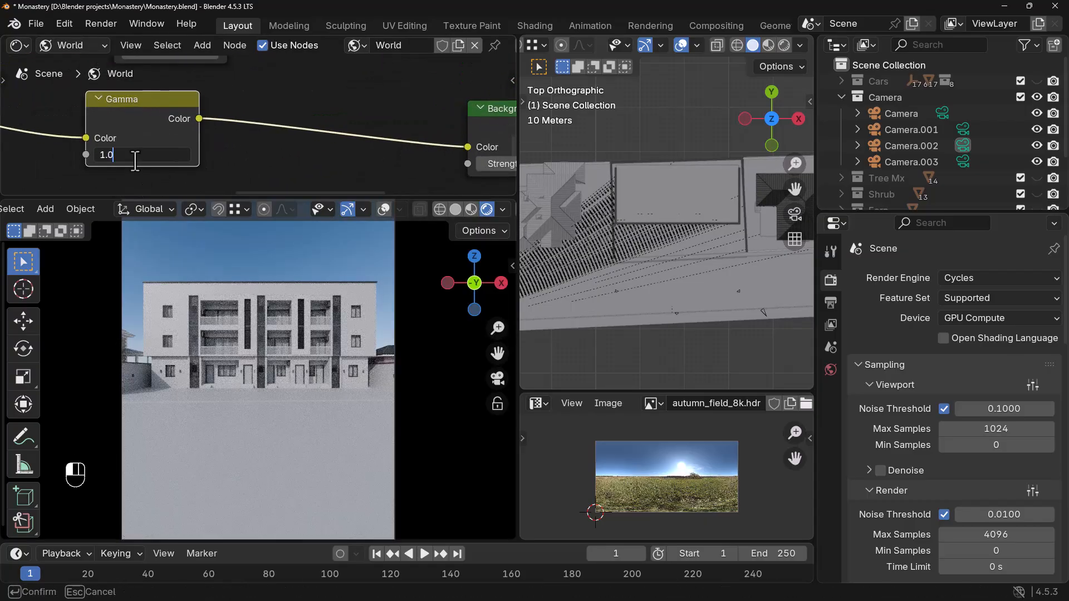
key(BackSpace)
text(3)
key(Return)
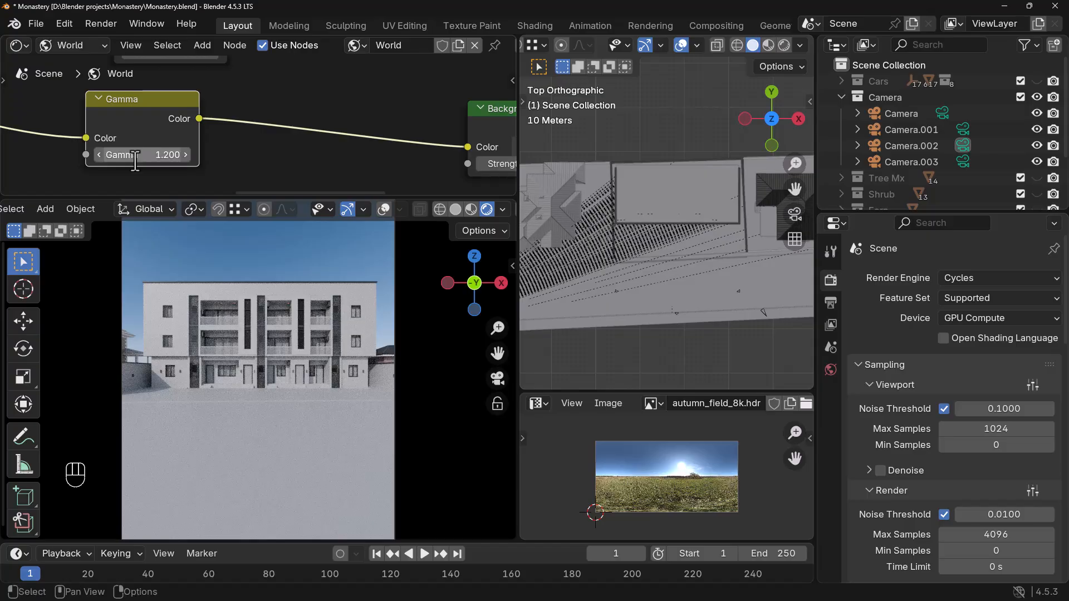
scroll(261, 151, down, 4)
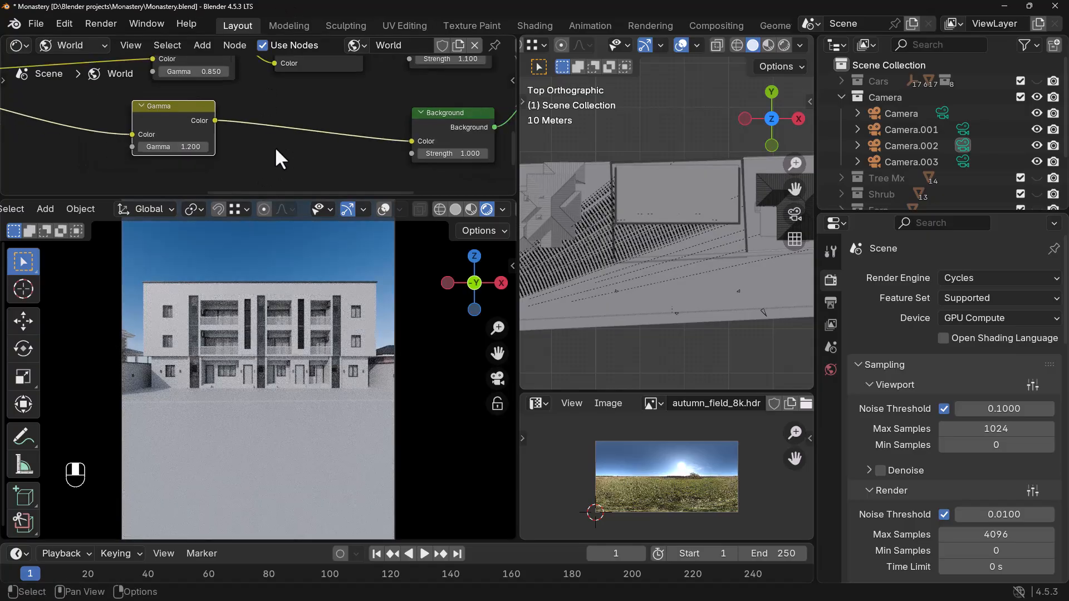
- Insert a Hue/Saturation/Value node between the lower Gamma and lower Background nodes and set its Saturation to 1.1
middle_drag(275, 146, 236, 168)
drag(165, 132, 150, 138)
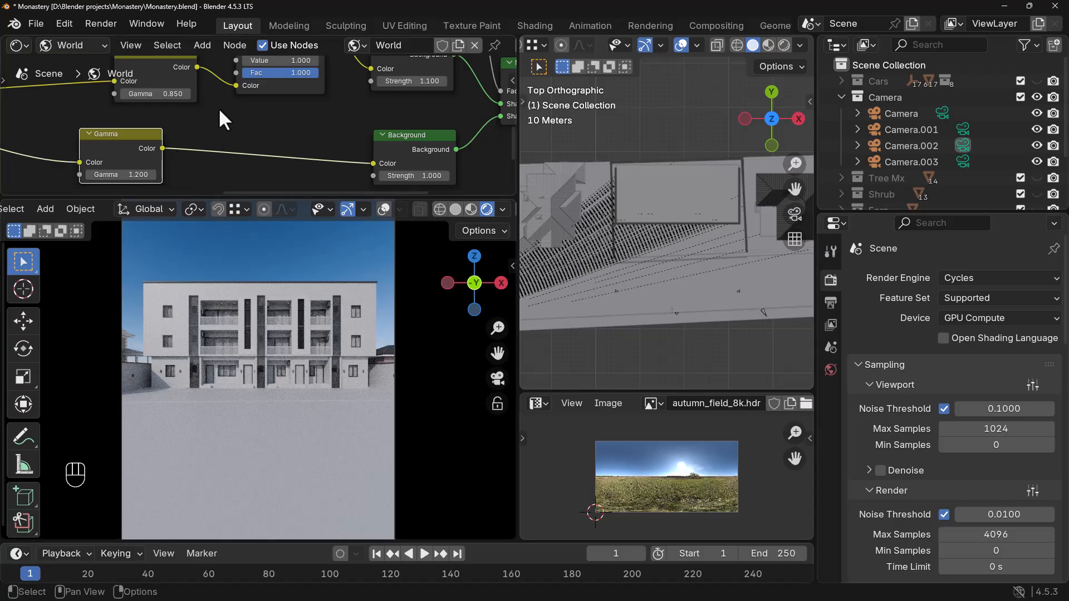
key(shift+a)
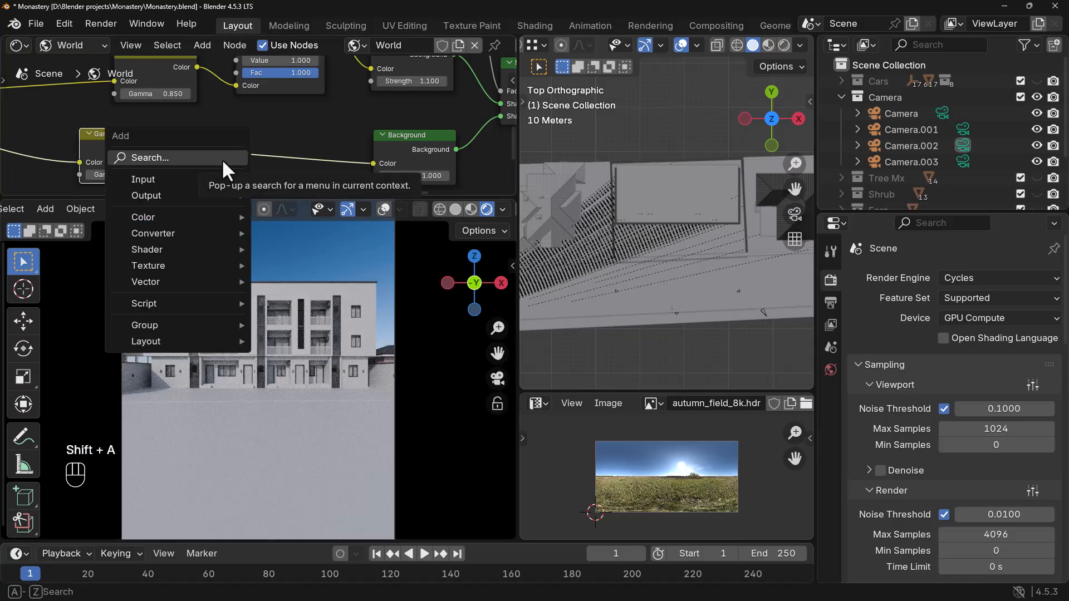
mouse_move(218, 173)
text(hue)
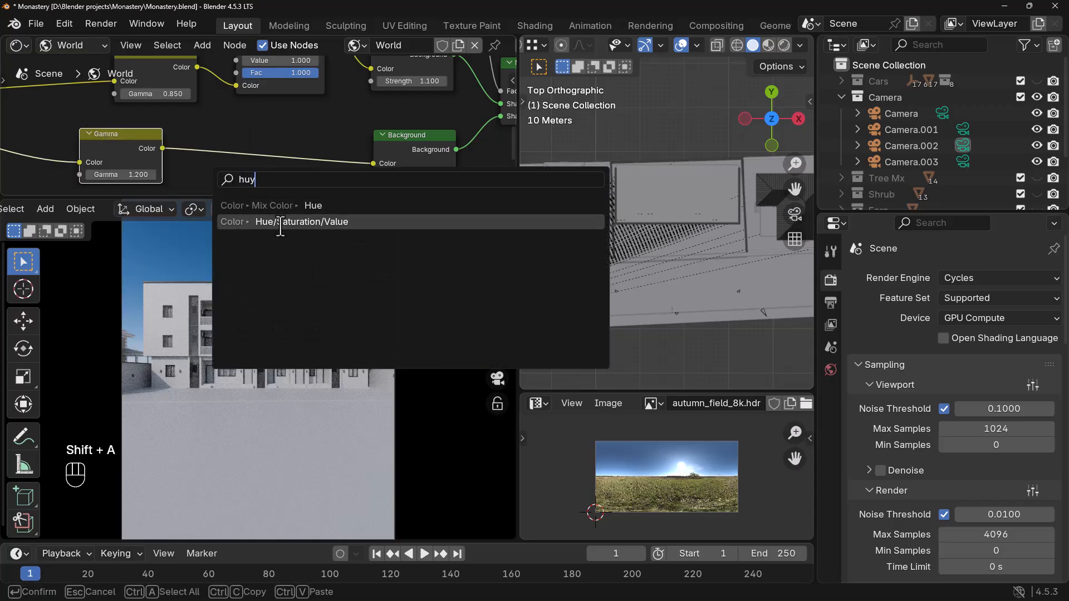
key(Return)
click(205, 133)
click(255, 121)
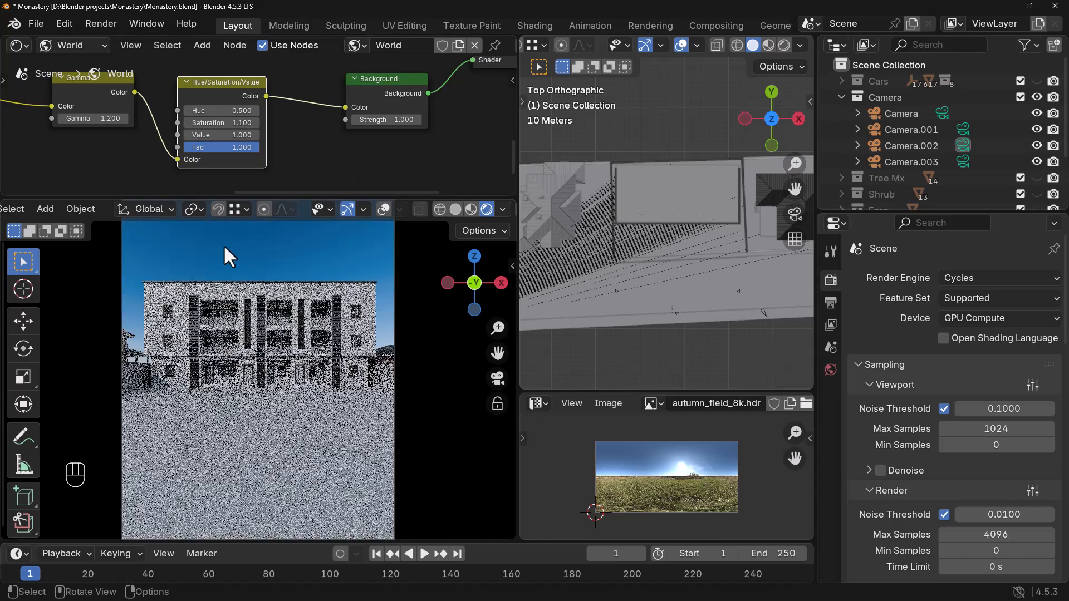
- Try a Strength of 1.2 on the lower Background node and settle on 1.4
click(415, 119)
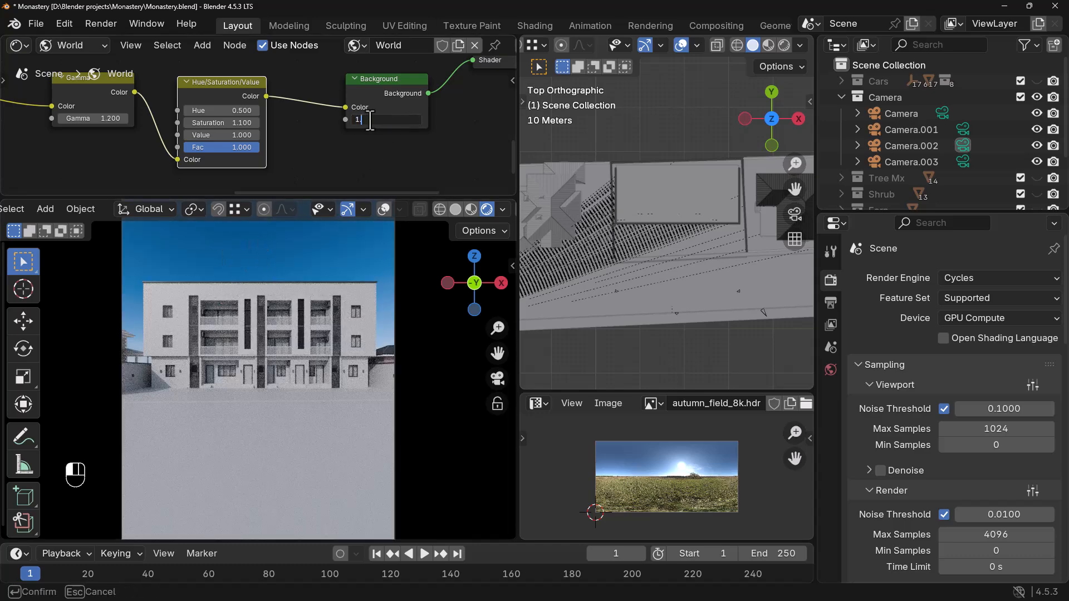
key(Return)
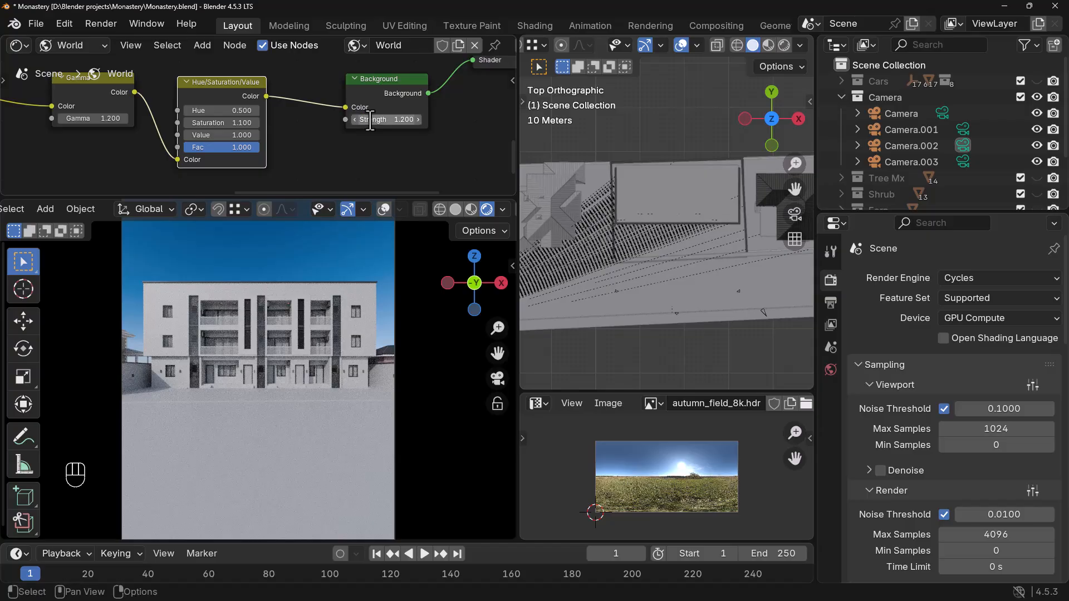
click(383, 119)
click(385, 121)
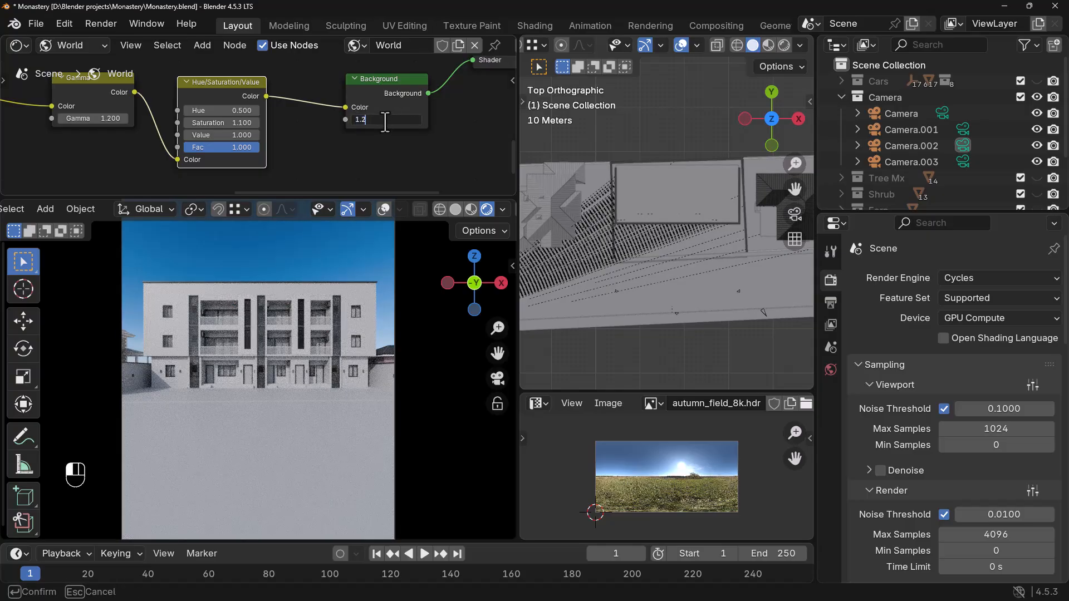
key(Return)
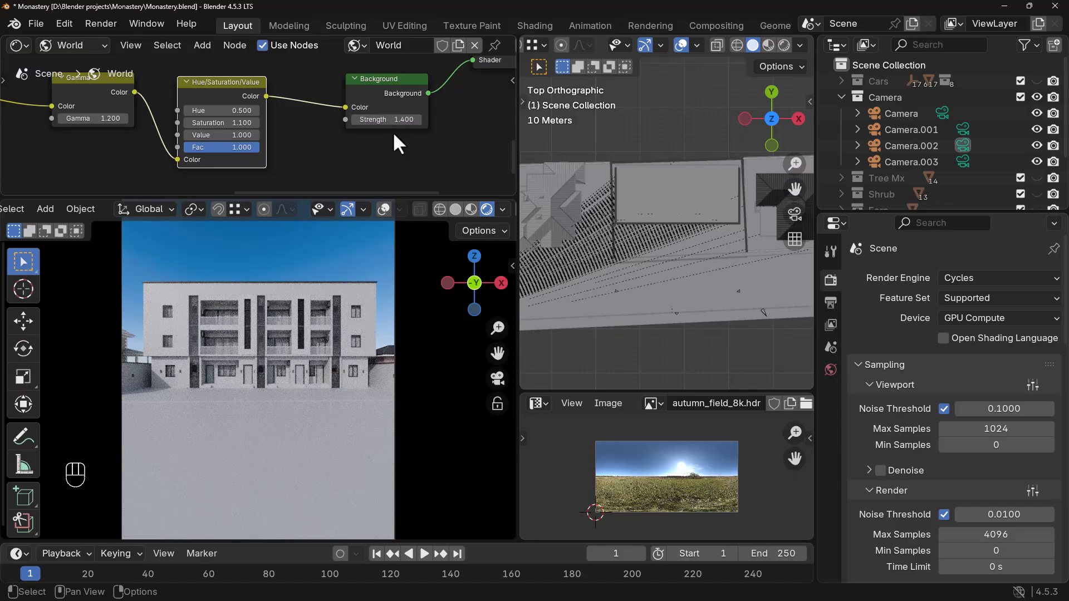
scroll(296, 138, down, 3)
scroll(299, 136, down, 2)
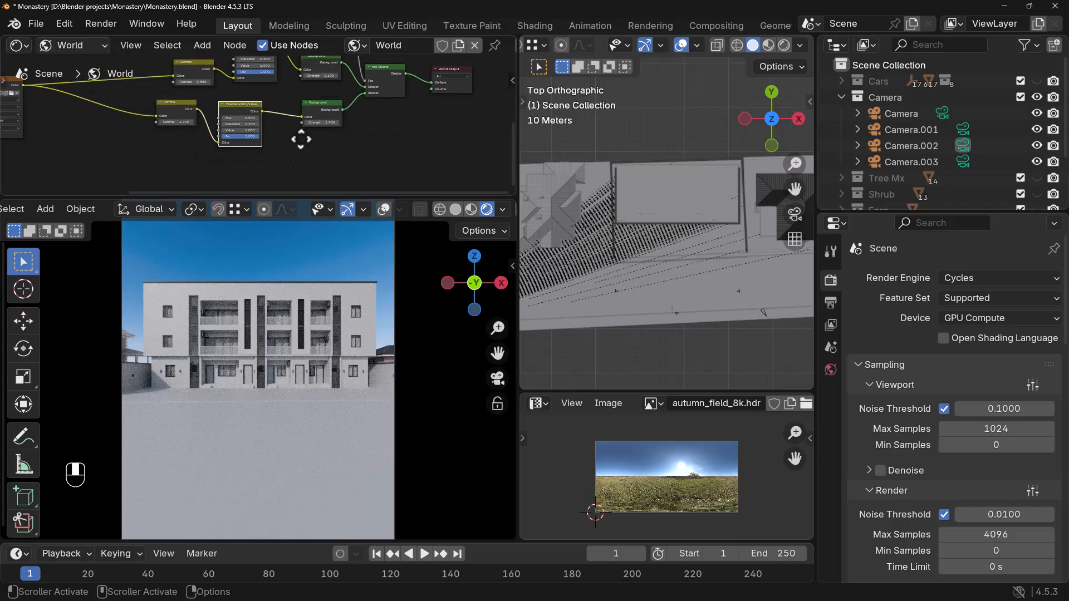
middle_drag(349, 153, 320, 168)
scroll(389, 157, up, 4)
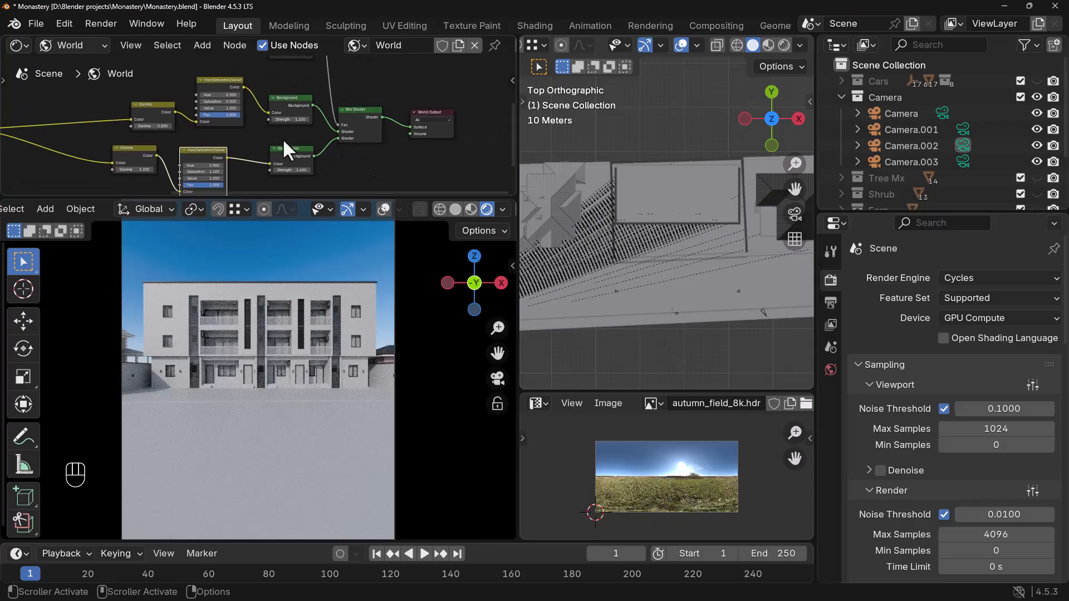
- Switch the shader editor to object materials and set the Base Color of the upper facade wall to near white
click(79, 45)
click(67, 72)
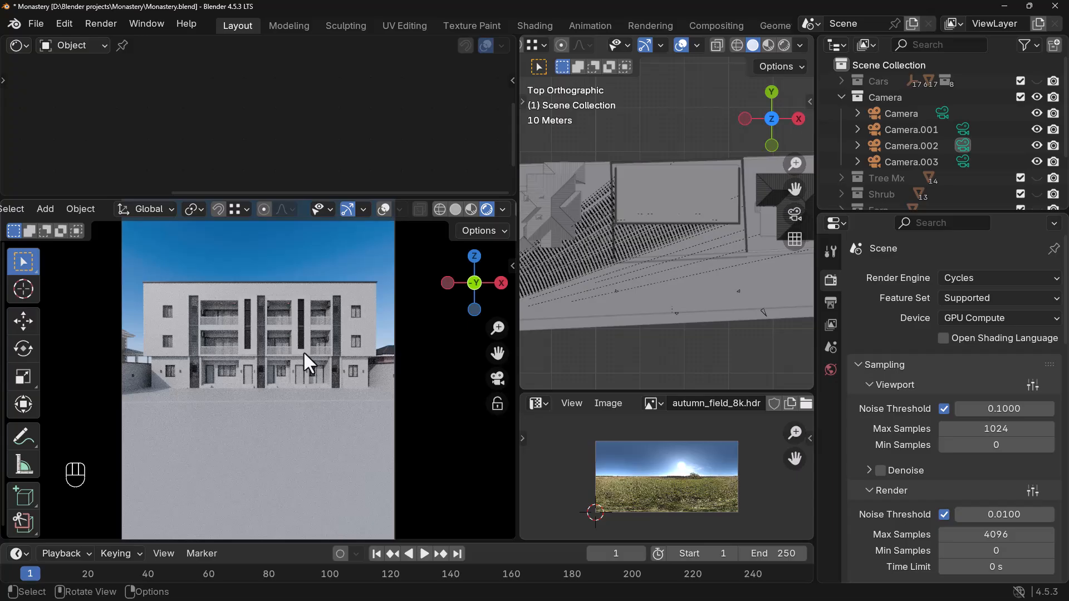
click(356, 292)
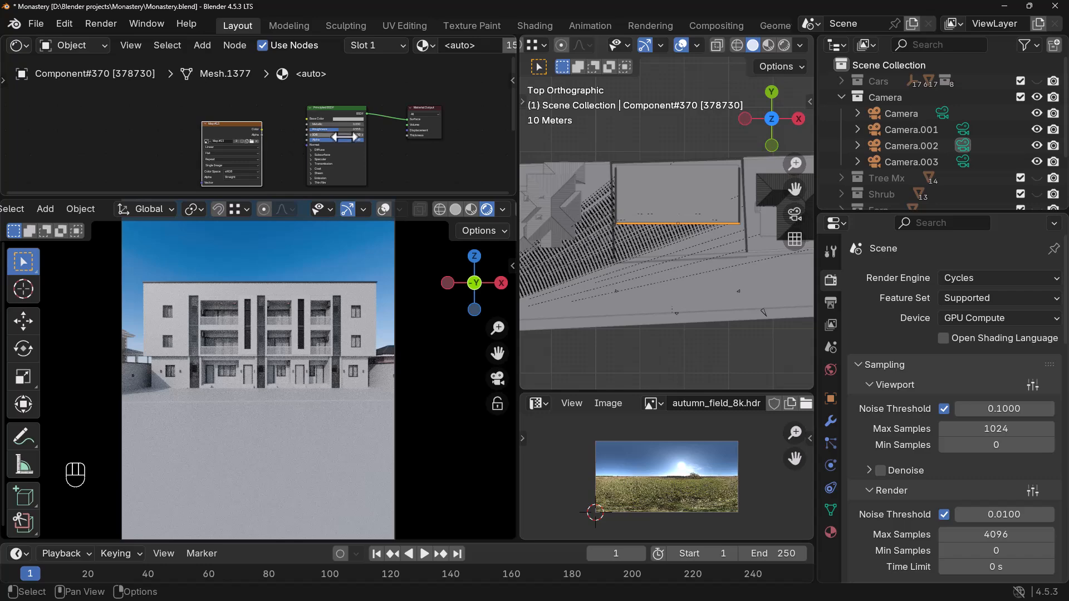
scroll(390, 112, up, 4)
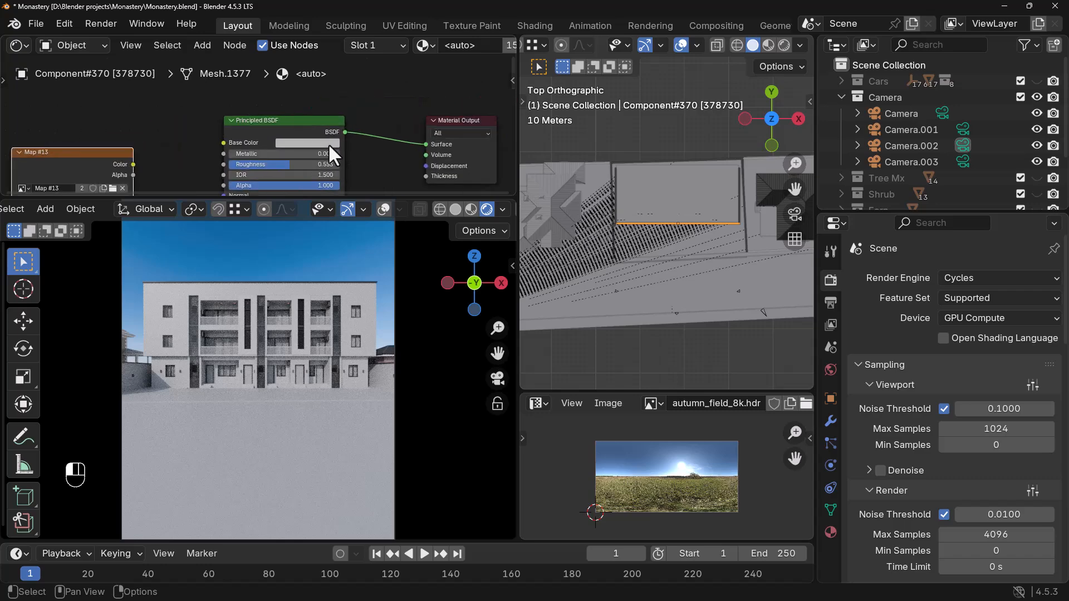
click(326, 143)
drag(367, 173, 368, 158)
- Set the Base Color of the Rustic OAK 01_Diffuse material on the tall window surrounds to a light tan
click(241, 306)
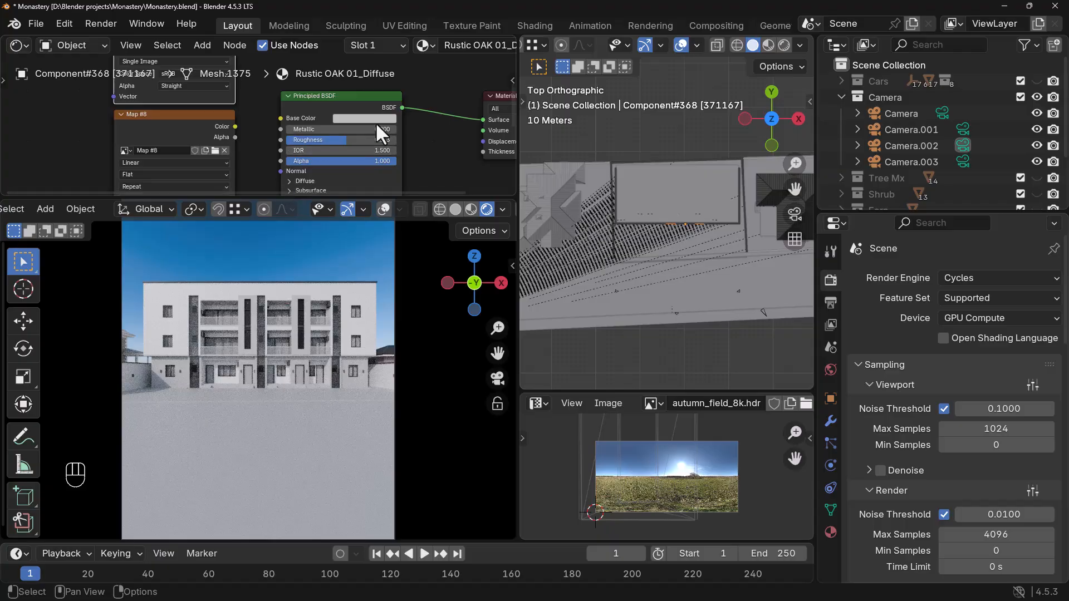
click(375, 119)
drag(382, 165, 372, 178)
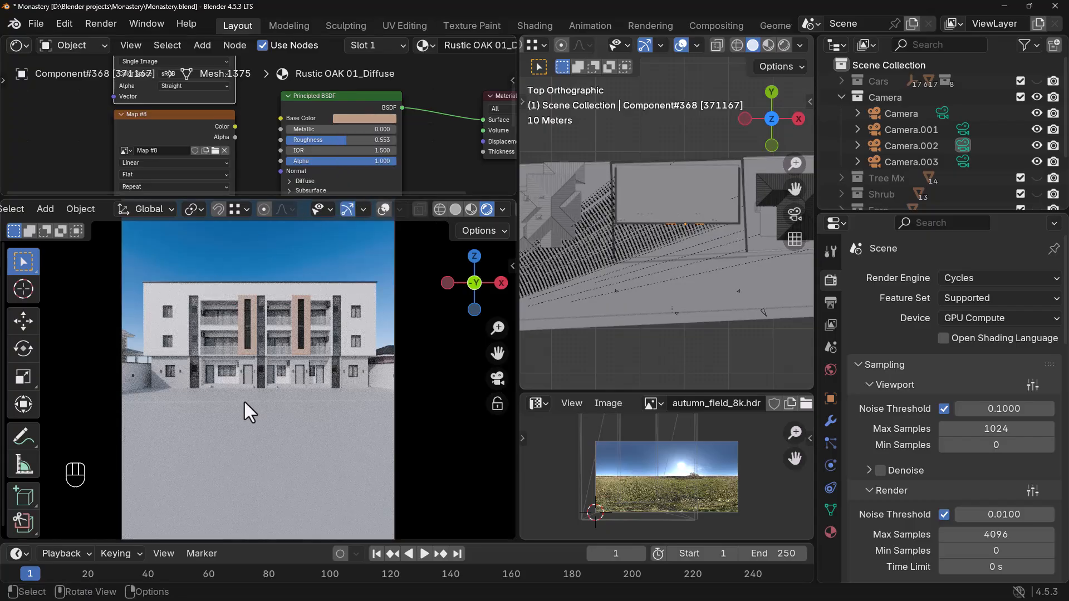
- Set the Base Color of the ground-floor facade's 0134_DimGray material to dark grey
click(182, 385)
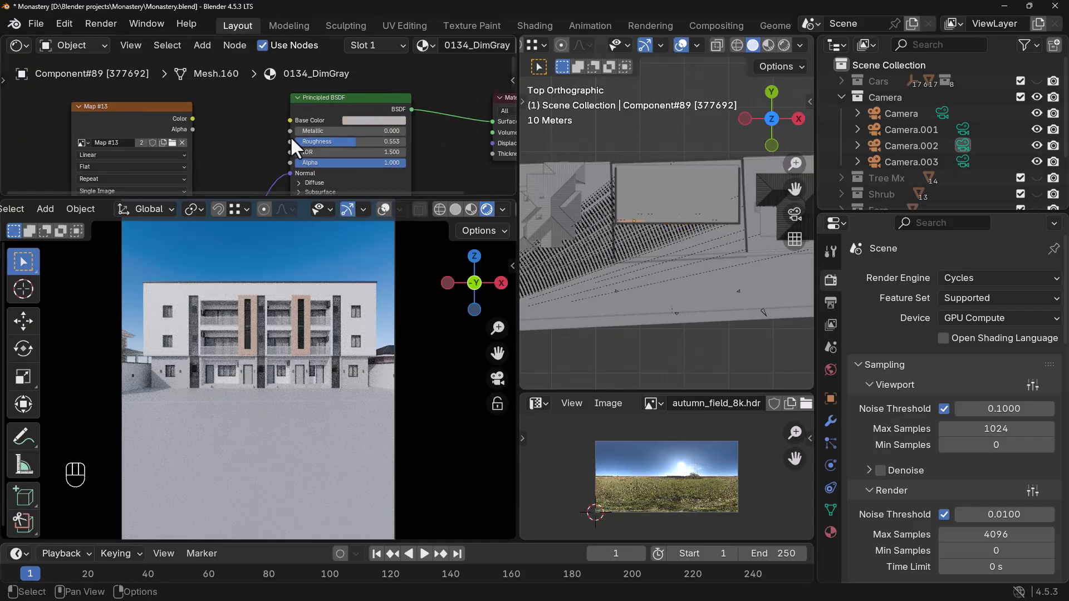
click(361, 44)
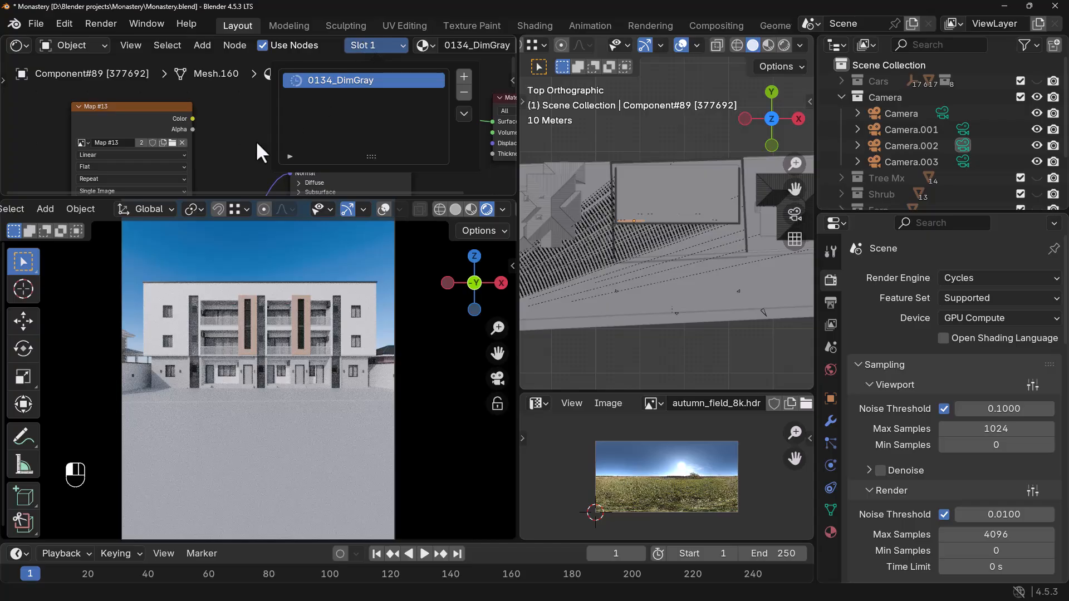
click(374, 107)
drag(422, 124, 422, 169)
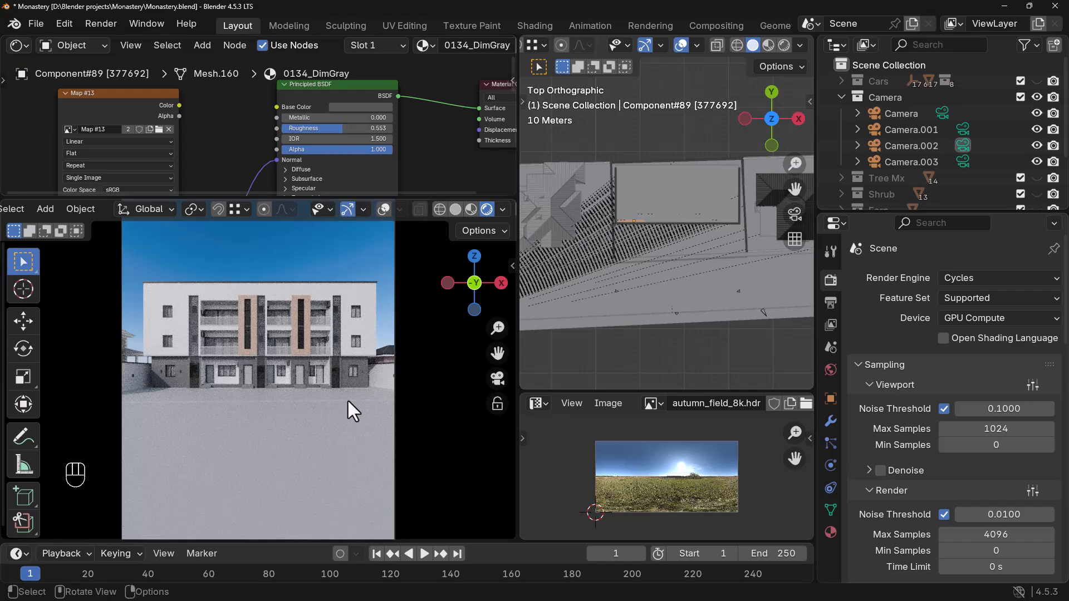
- Set the Base Color of the VP_Concrete1_23_Albedo material on the strip in front of the building to muted red
scroll(700, 262, up, 3)
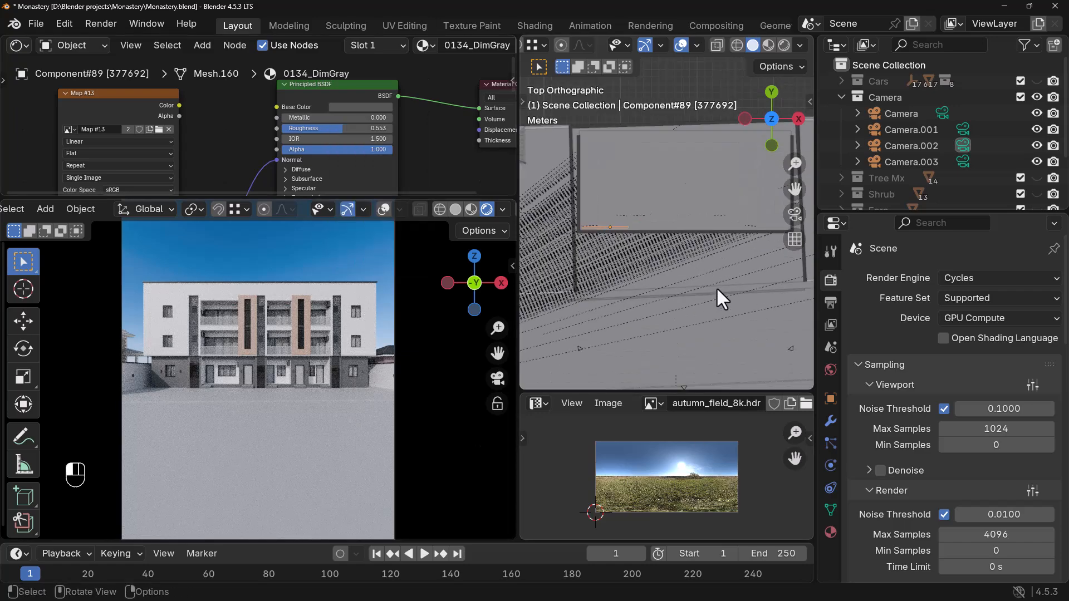
click(716, 286)
click(373, 46)
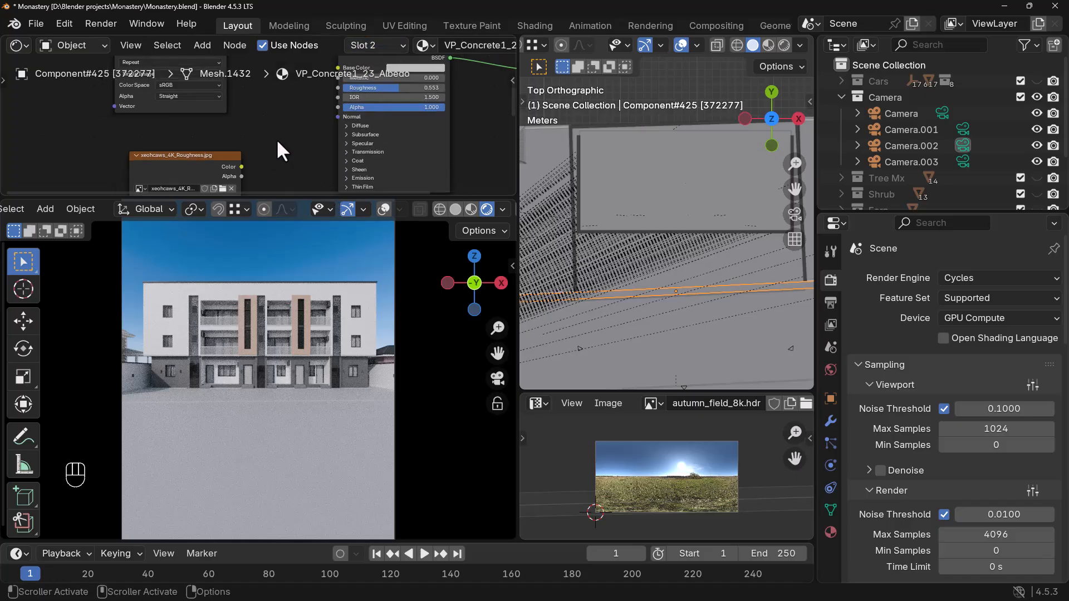
scroll(281, 139, down, 2)
click(380, 106)
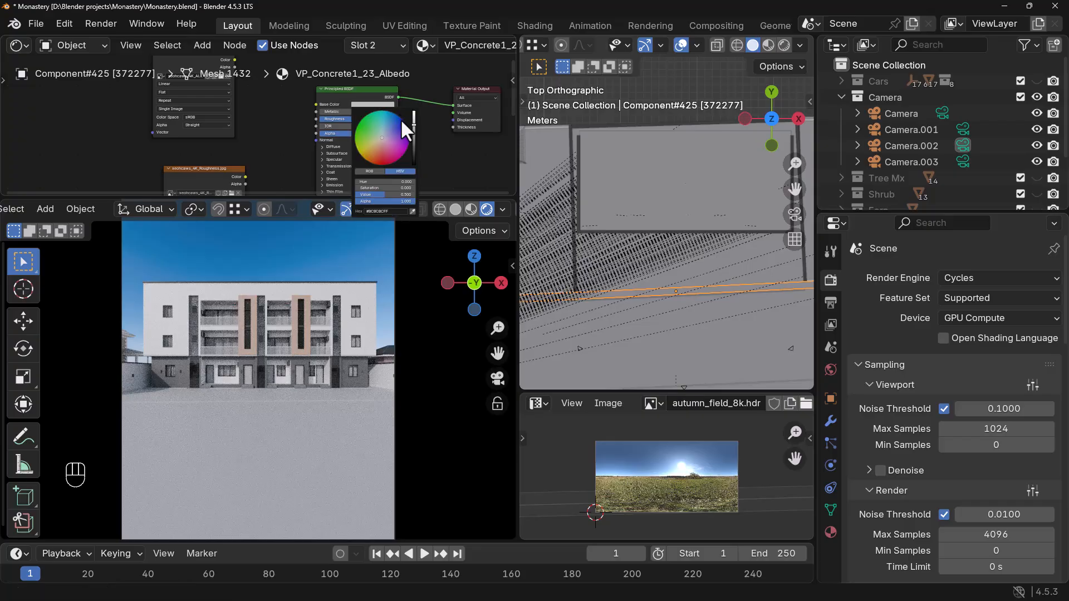
drag(383, 142, 382, 149)
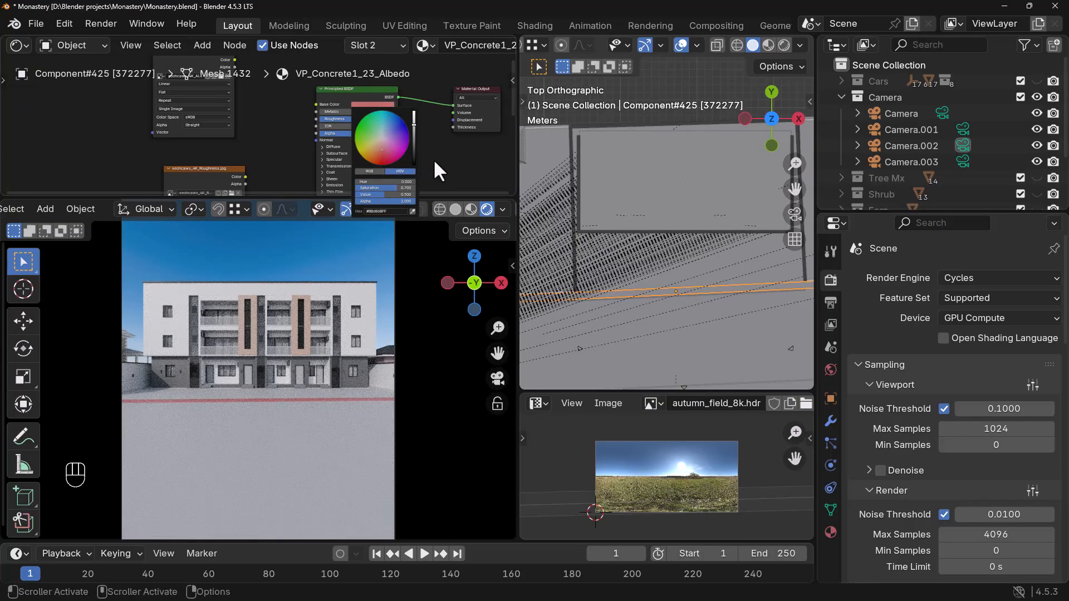
- Tint the Base Color of the VP_Pavement1_10_Albedo pavement warm grey with Hue 0.043 and Saturation 0.203
click(278, 391)
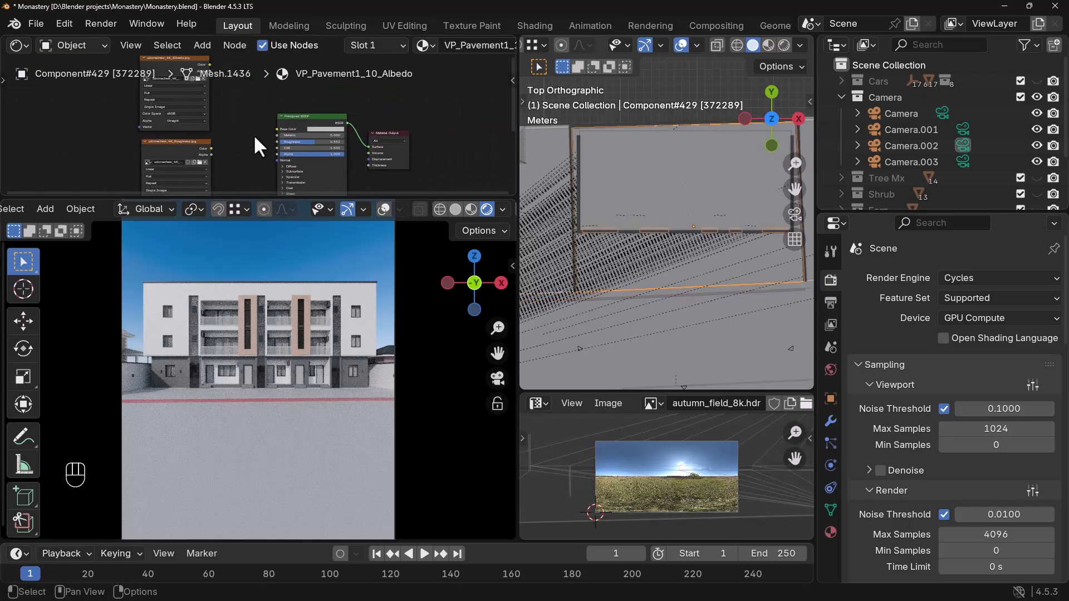
scroll(327, 136, up, 1)
click(353, 131)
drag(385, 183, 385, 187)
drag(373, 254, 361, 263)
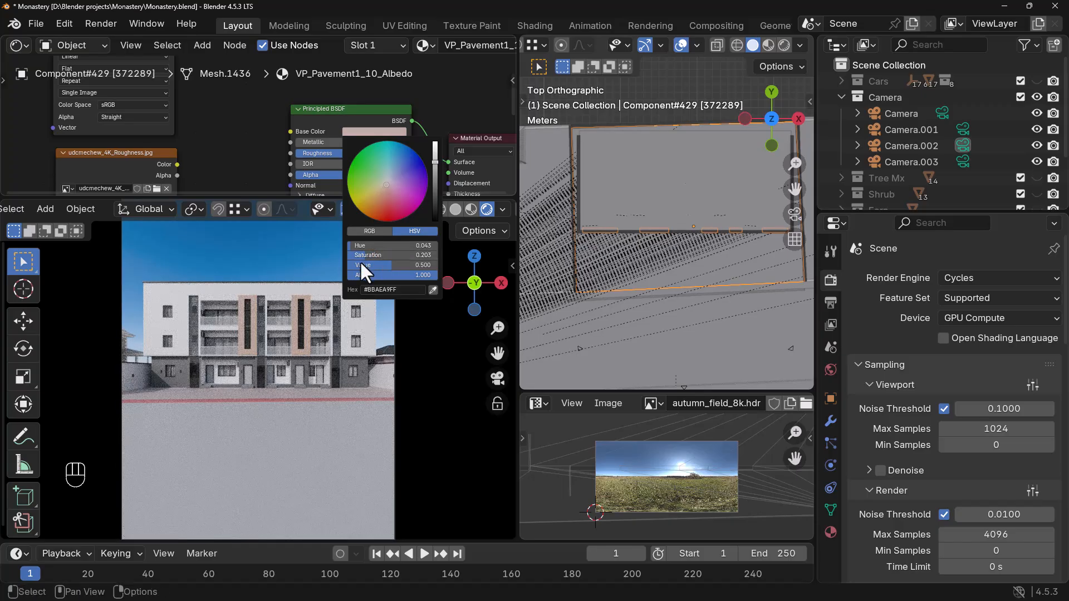
- Darken the foreground road's VP_Pavement1_04_Albedo Base Color to a Value of 0.301
click(335, 433)
click(475, 136)
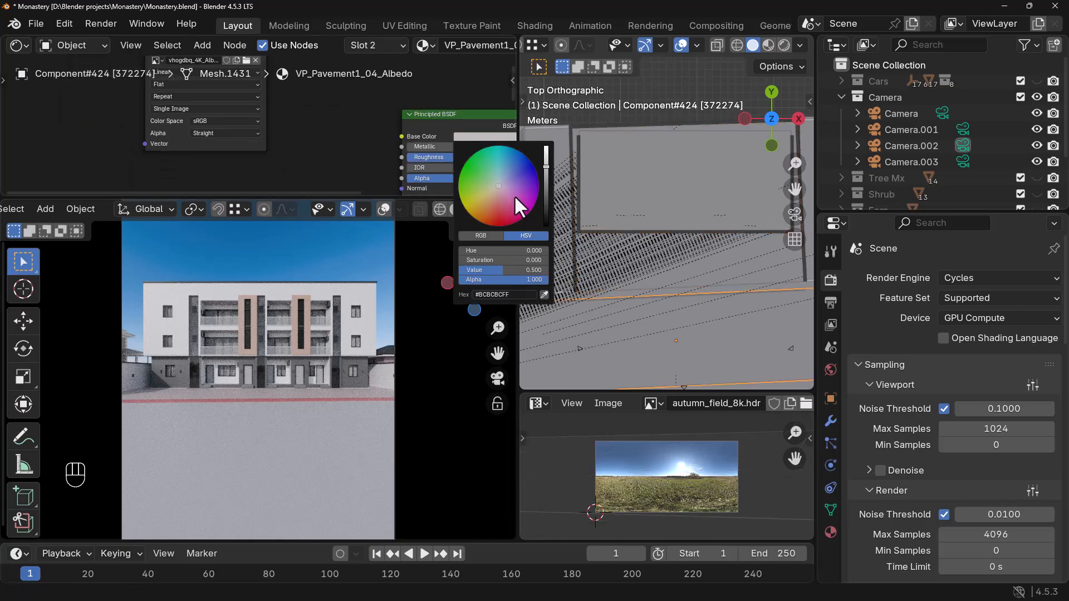
drag(545, 181, 546, 179)
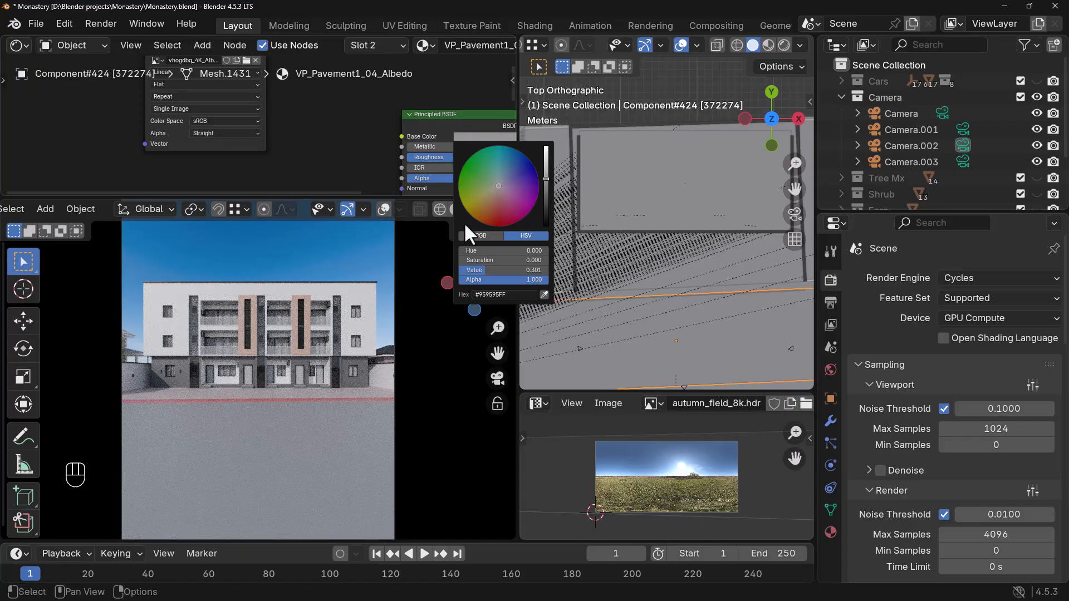
- Select the boundary wall beside the building and check its material slot and shader nodes
click(379, 377)
click(364, 46)
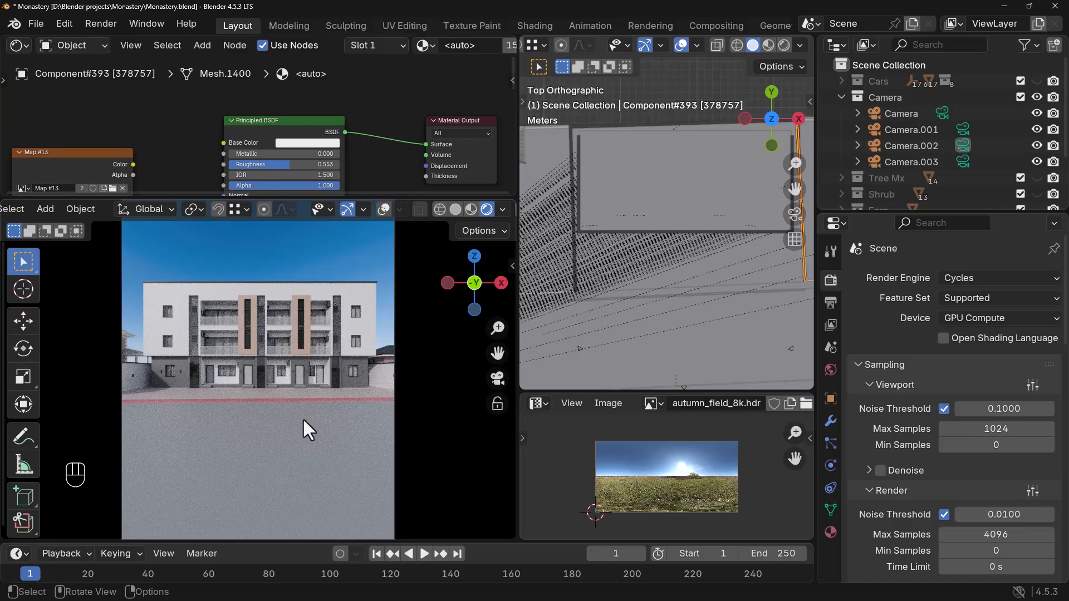
click(85, 45)
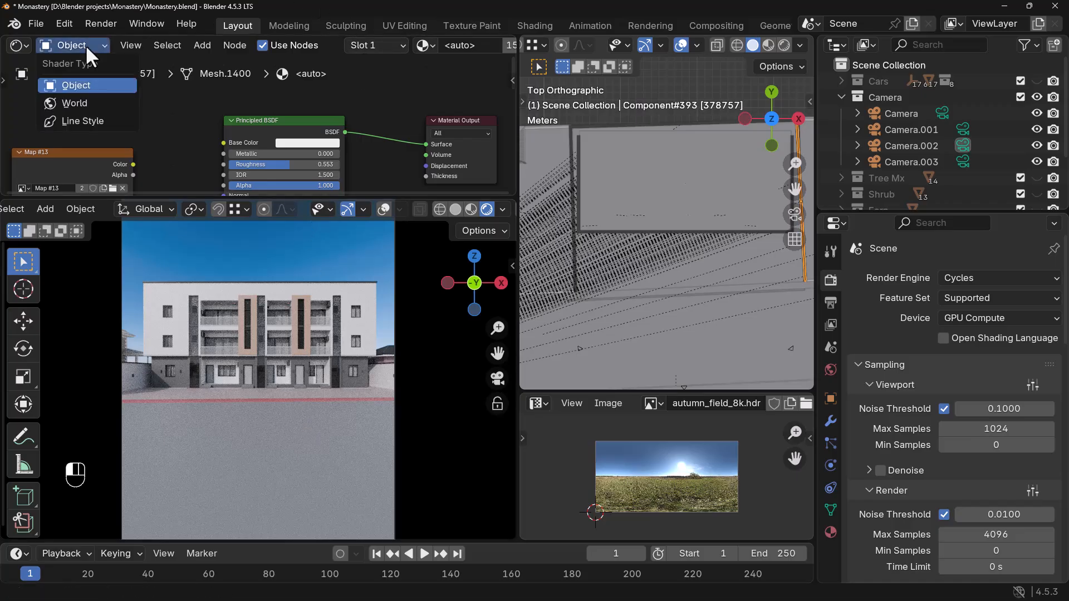
scroll(166, 117, down, 2)
middle_drag(145, 106, 132, 96)
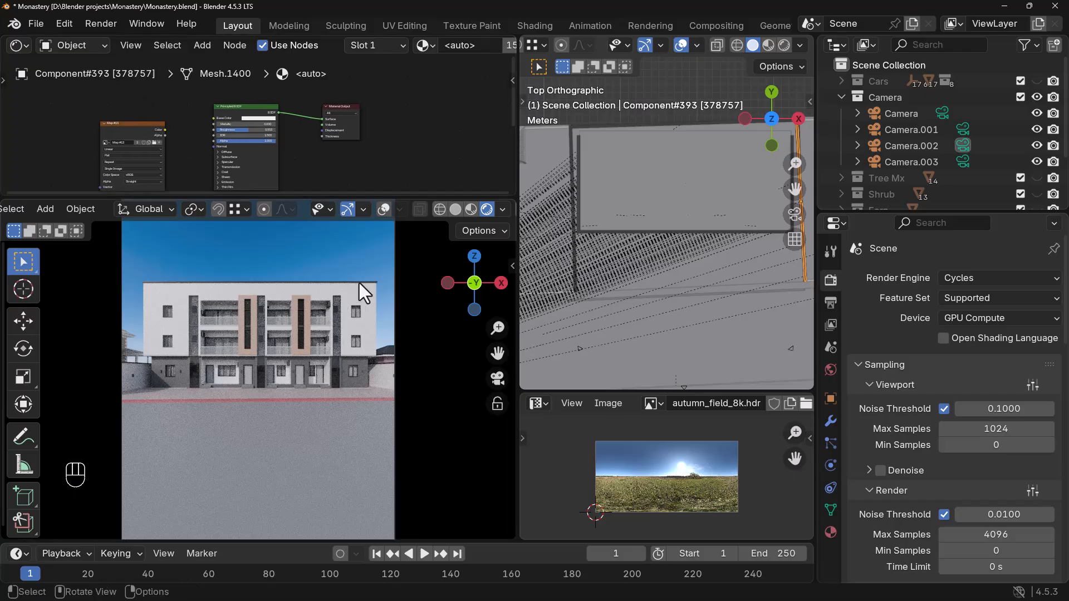
- Make Camera the active camera and select the white upper facade wall to bring up its material nodes
click(942, 113)
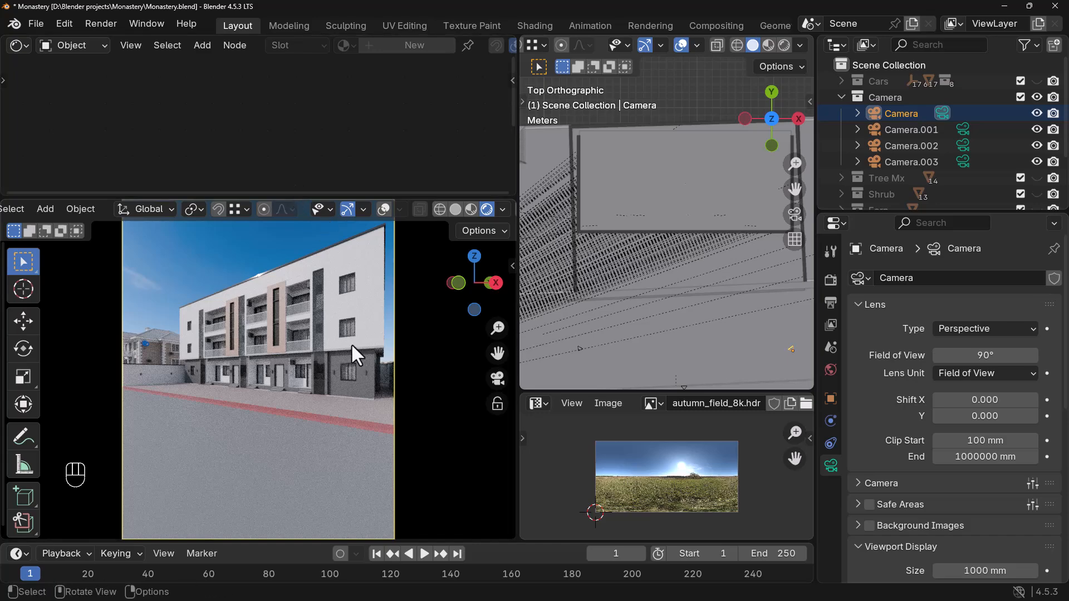
click(366, 313)
scroll(376, 117, up, 4)
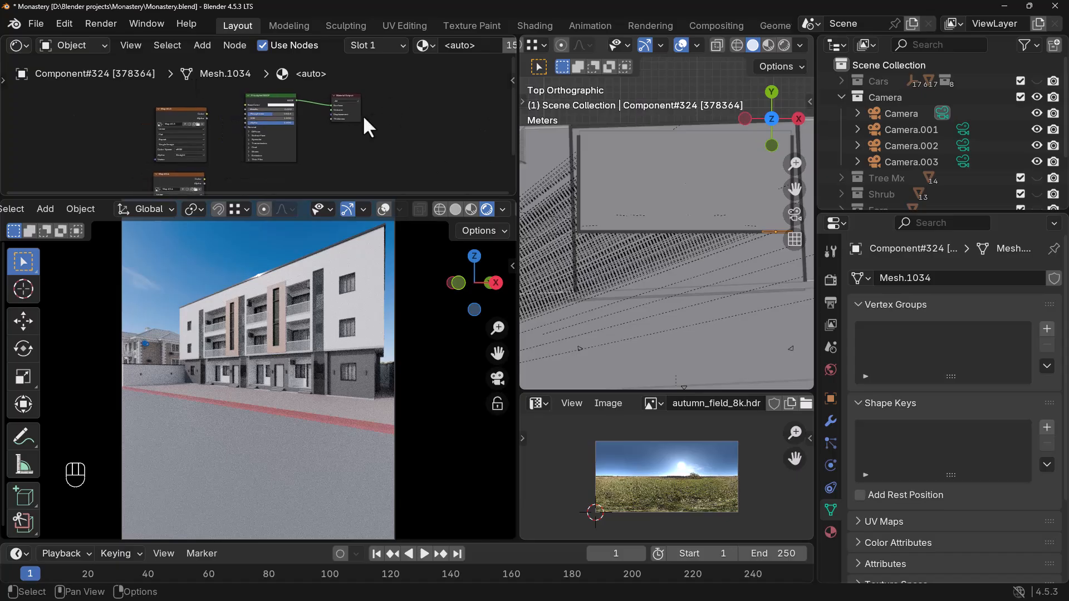
scroll(262, 162, down, 2)
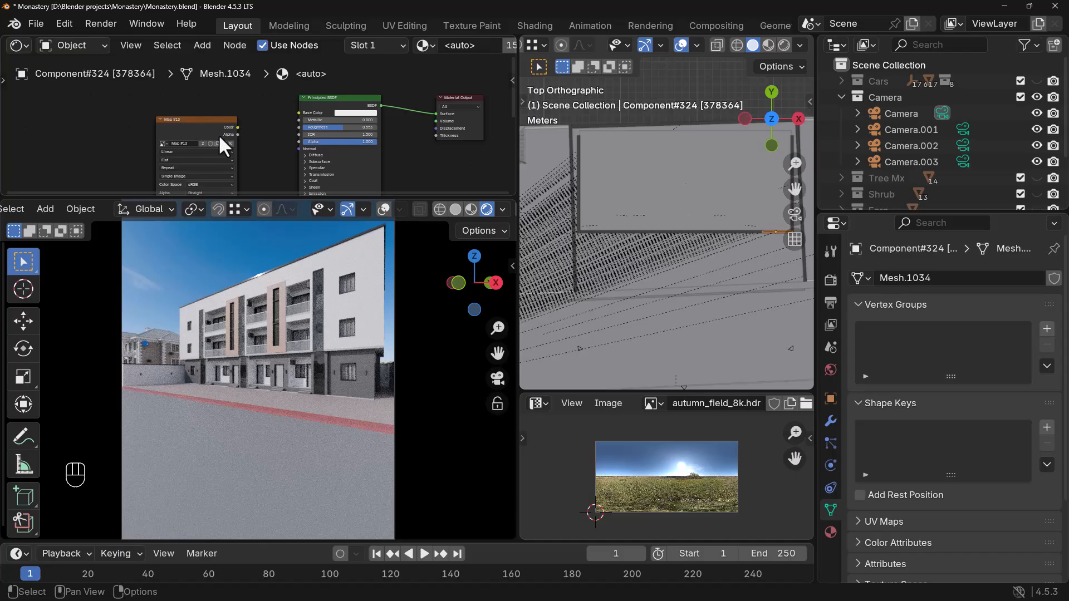
- Examine the Map #13 and Map #14 image textures in the upper facade wall's material
click(228, 156)
scroll(265, 162, down, 2)
middle_drag(266, 174, 258, 129)
middle_drag(251, 169, 247, 153)
scroll(249, 168, up, 2)
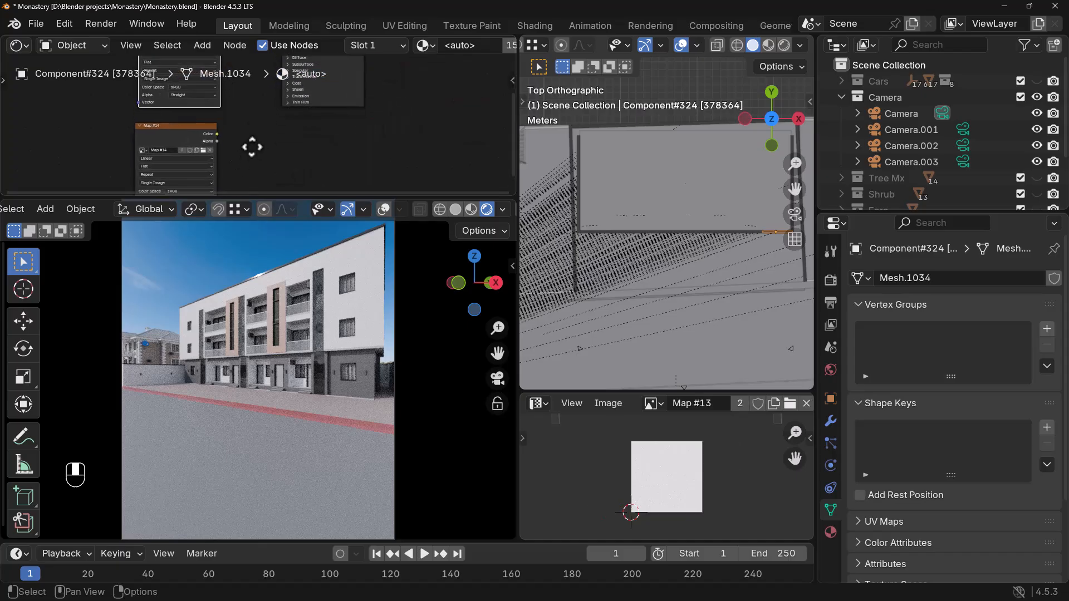
click(190, 133)
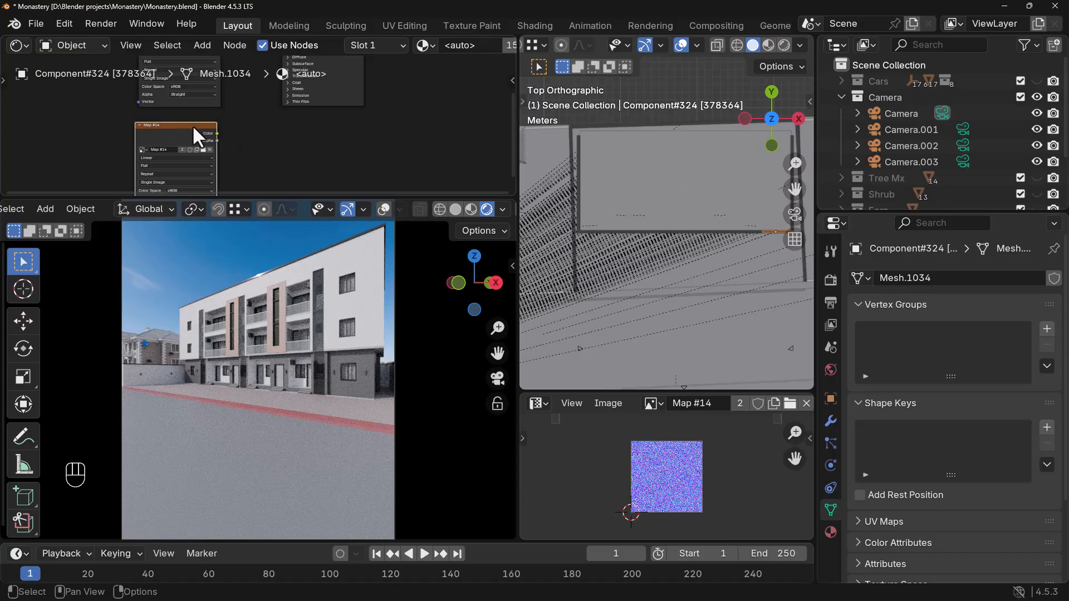
middle_drag(236, 105, 221, 171)
scroll(256, 128, up, 3)
middle_drag(233, 113, 234, 139)
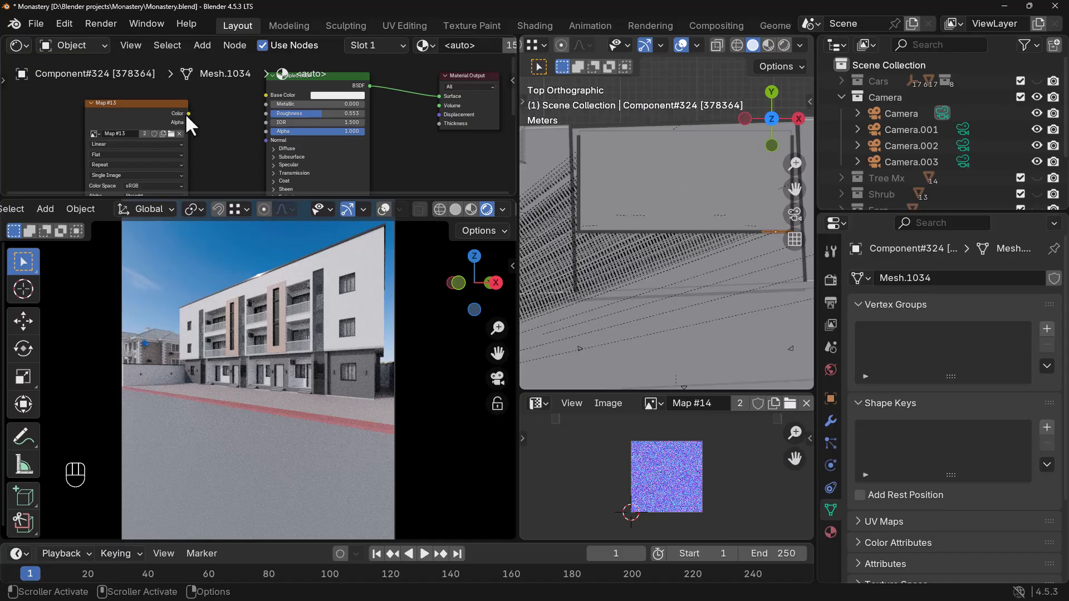
- Link Map #13's Color output to the Principled BSDF Roughness input and spread out the Map #13 and Map #14 nodes
drag(189, 114, 263, 113)
scroll(234, 135, down, 3)
middle_drag(219, 157, 211, 140)
drag(189, 99, 163, 99)
scroll(196, 149, down, 1)
middle_drag(196, 154, 203, 126)
scroll(206, 146, up, 1)
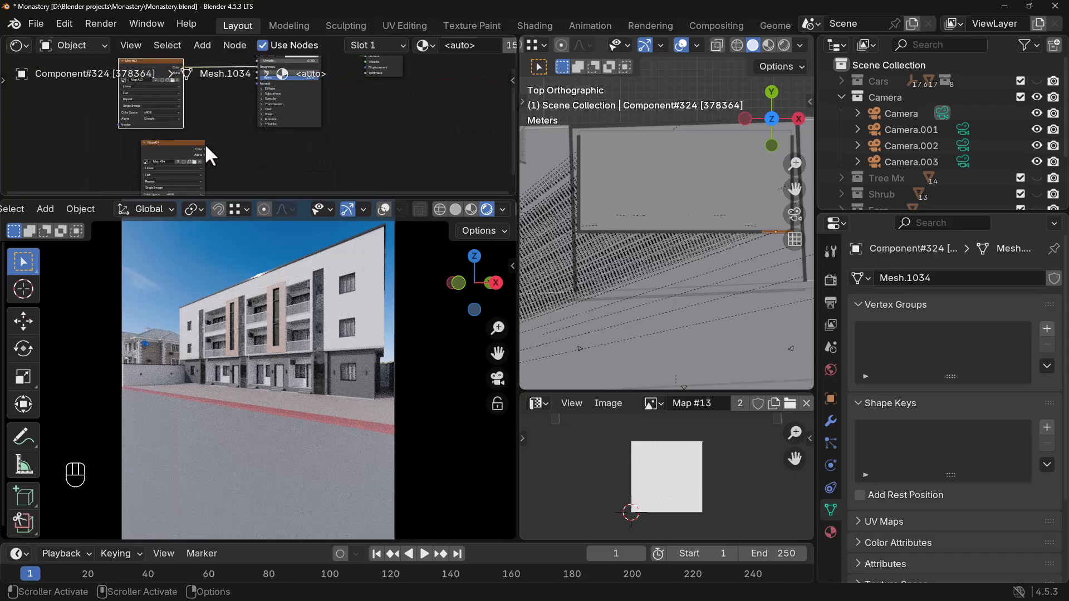
drag(186, 145, 137, 145)
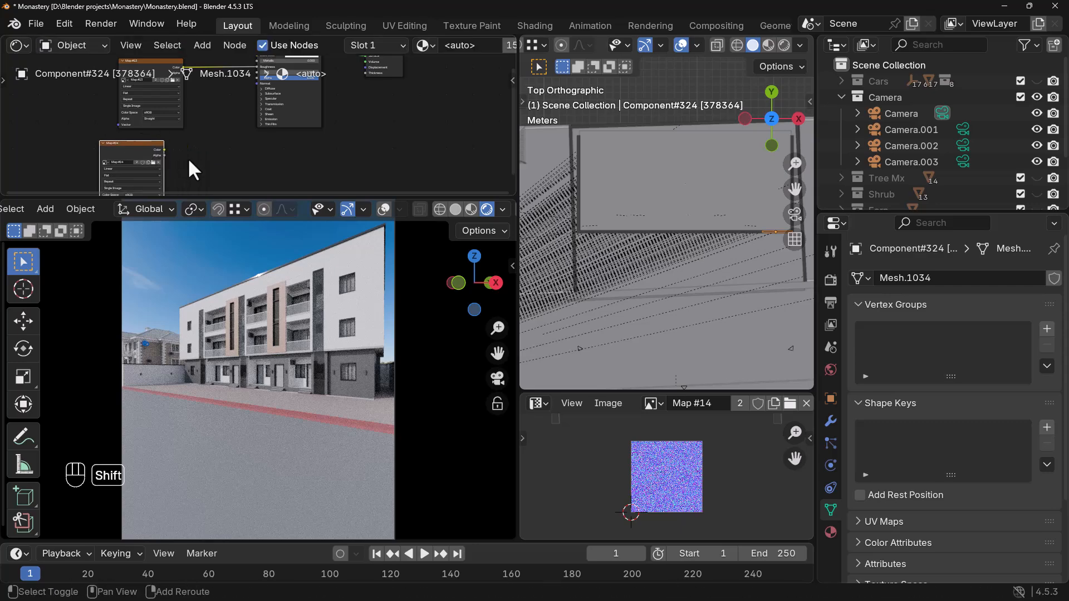
- Add a Normal Map node beside the Map #14 image texture in the upper facade wall's material
key(shift+a)
text(no)
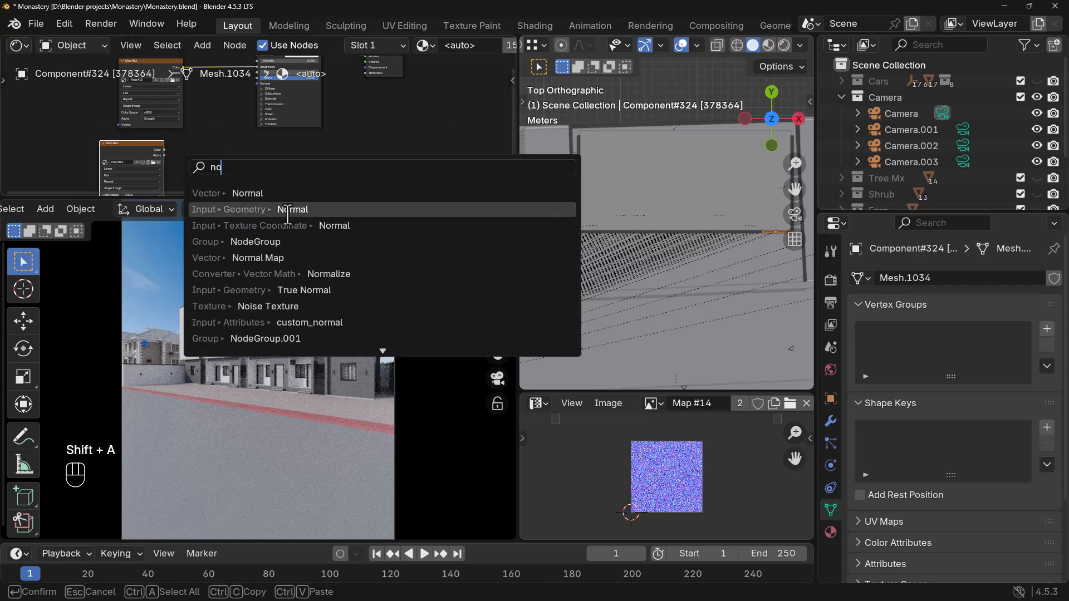
click(256, 258)
click(182, 136)
scroll(155, 149, up, 2)
scroll(155, 148, up, 3)
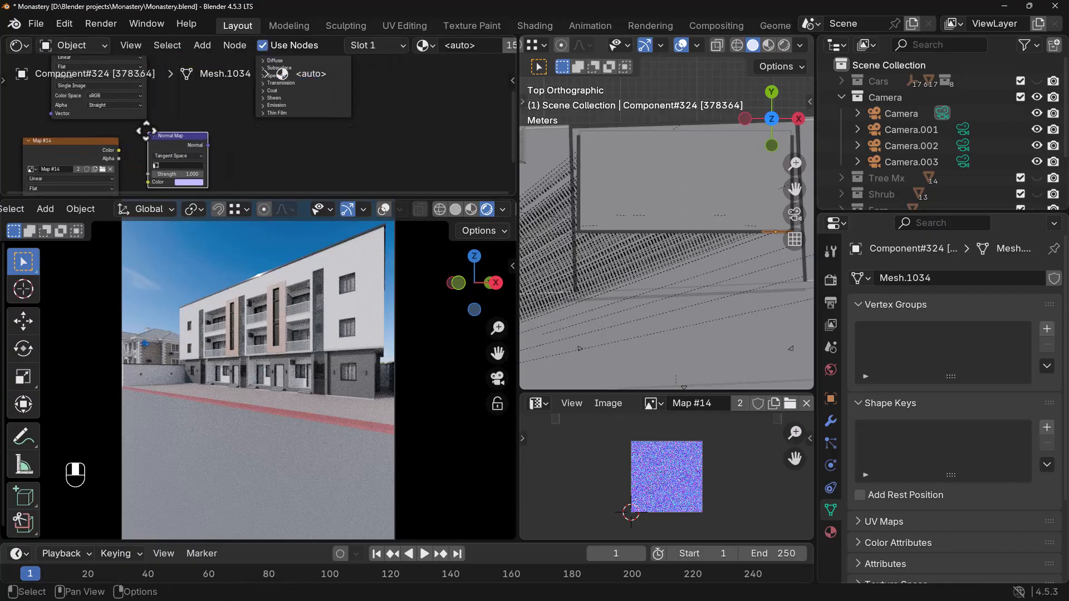
- Set the color space of the Map #13 roughness texture to Non-Color
middle_drag(225, 132, 295, 157)
scroll(266, 142, down, 2)
scroll(281, 147, down, 2)
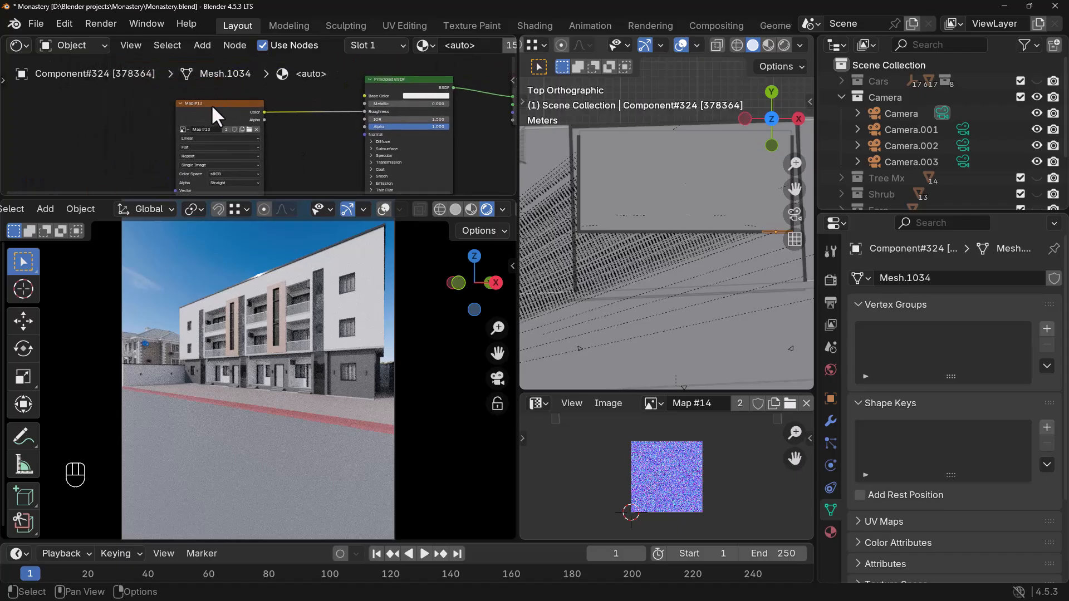
click(219, 104)
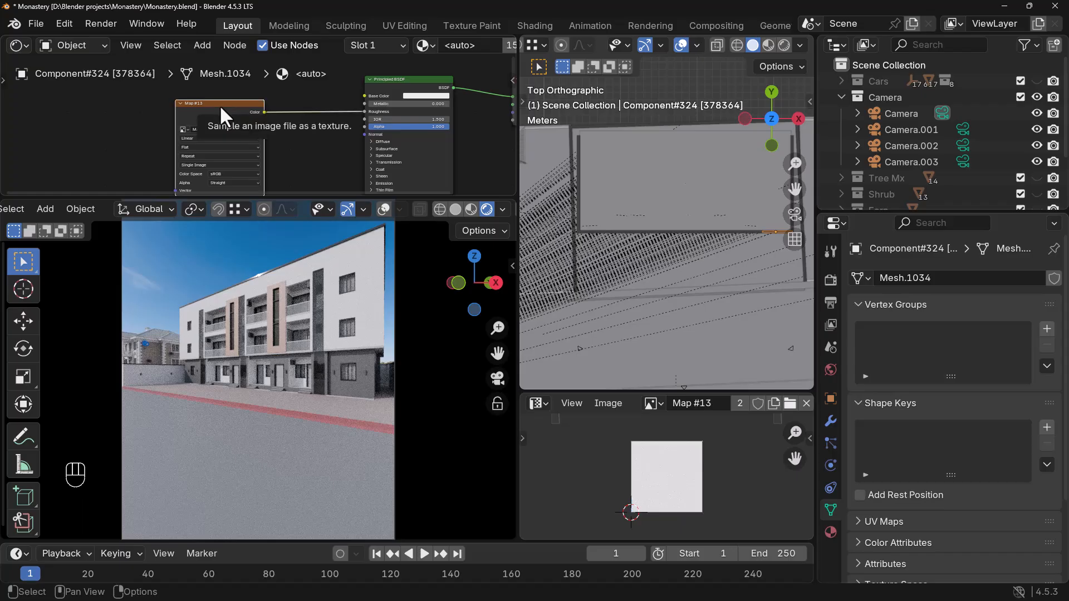
middle_drag(287, 175, 275, 155)
scroll(185, 161, up, 3)
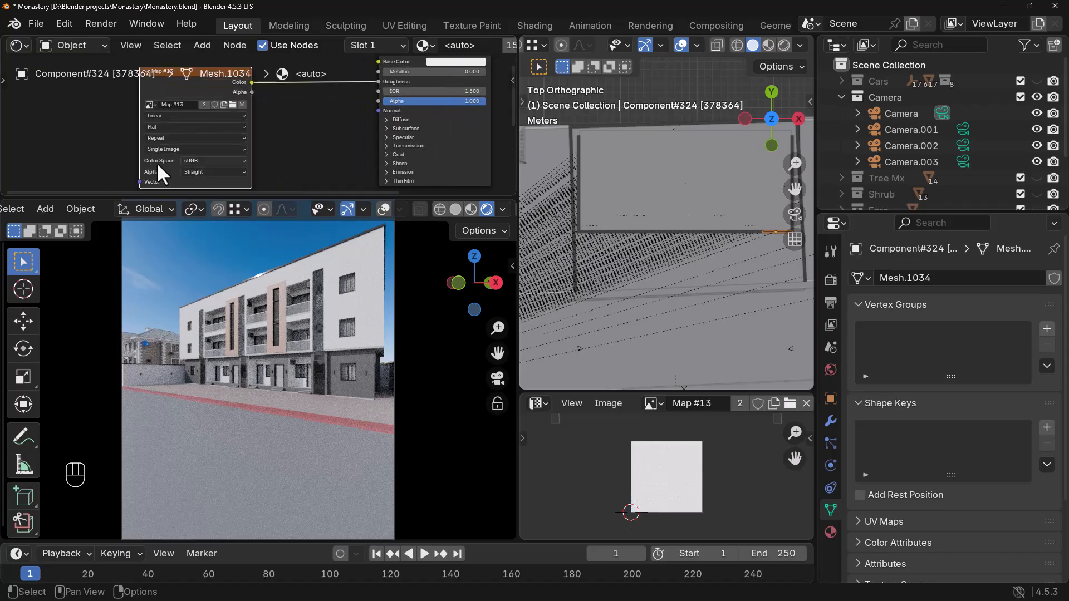
click(207, 160)
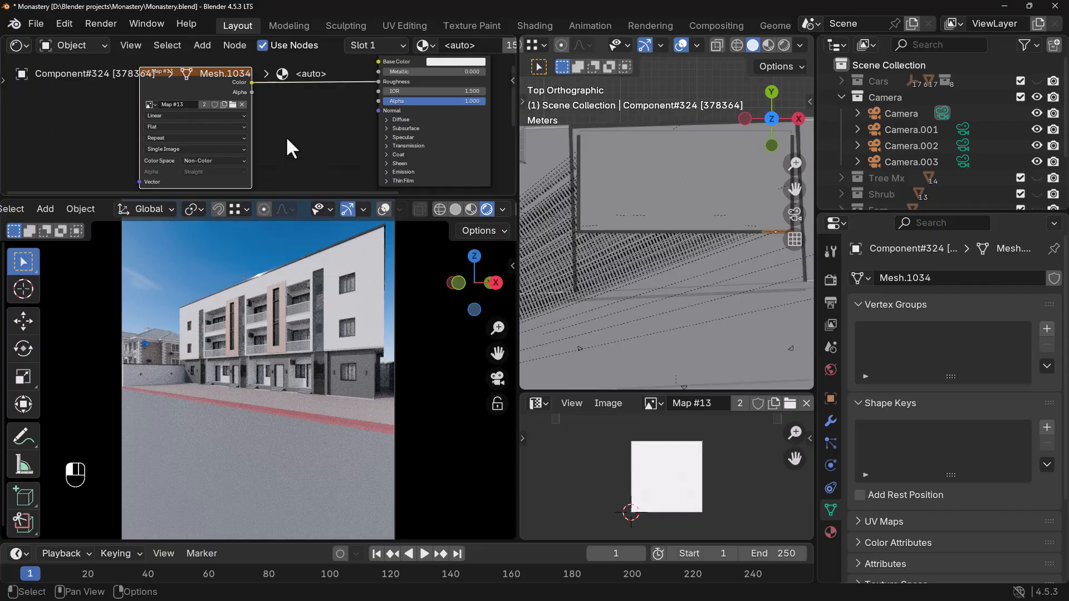
- Set the color space of the Map #14 normal texture to Non-Color
scroll(296, 155, down, 5)
middle_drag(295, 159, 307, 132)
middle_drag(222, 175, 242, 146)
scroll(233, 147, up, 5)
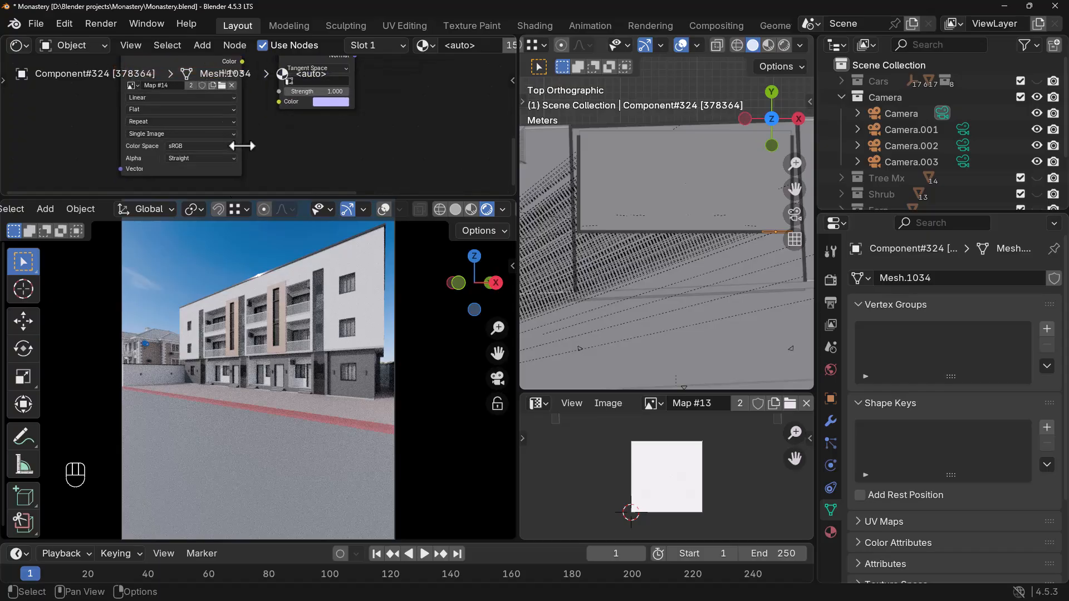
scroll(240, 148, up, 1)
click(221, 150)
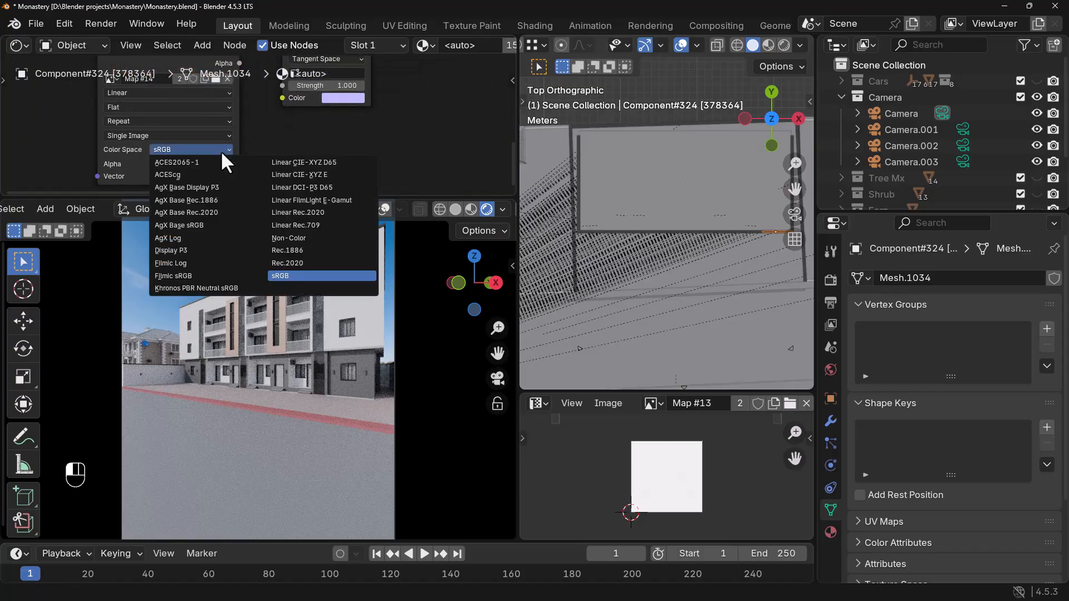
click(282, 236)
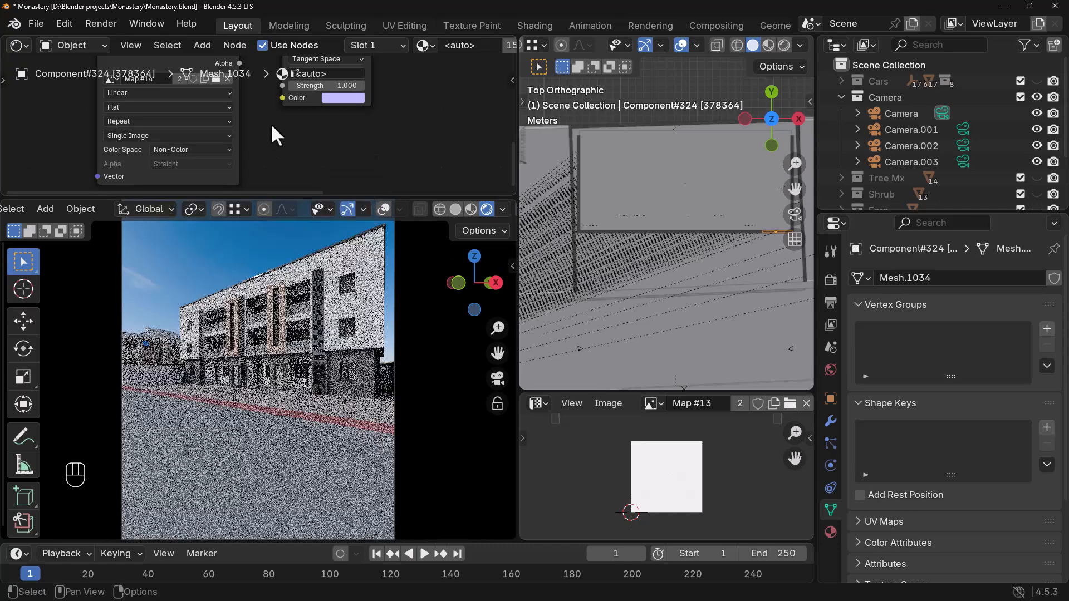
- Connect Map #14's Color through the Normal Map node's Color input to the Normal input of the Principled BSDF
scroll(270, 135, down, 5)
middle_drag(265, 137, 231, 166)
scroll(216, 102, up, 2)
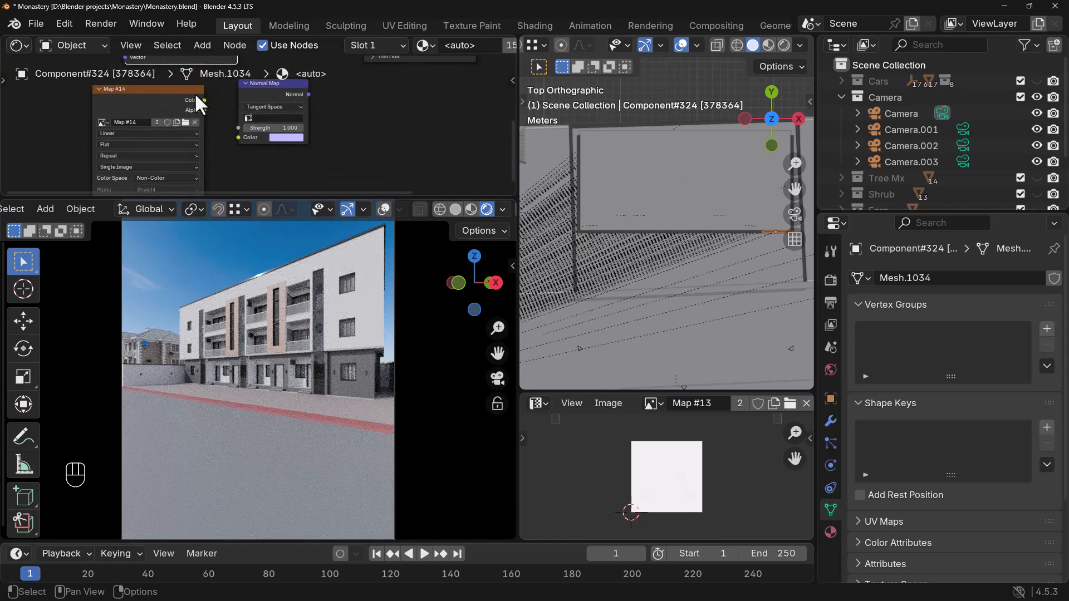
mouse_move(173, 99)
mouse_down()
mouse_move(153, 102)
mouse_move(190, 107)
mouse_up()
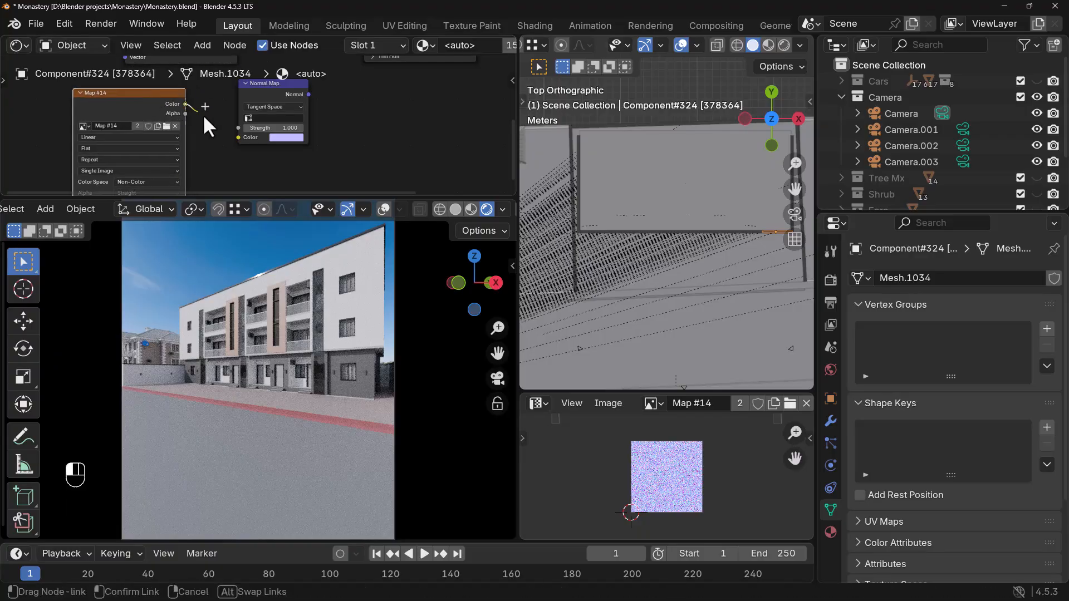
drag(236, 139, 238, 137)
middle_drag(332, 142, 262, 165)
scroll(269, 113, down, 3)
middle_drag(269, 113, 227, 171)
click(202, 171)
drag(199, 175, 242, 93)
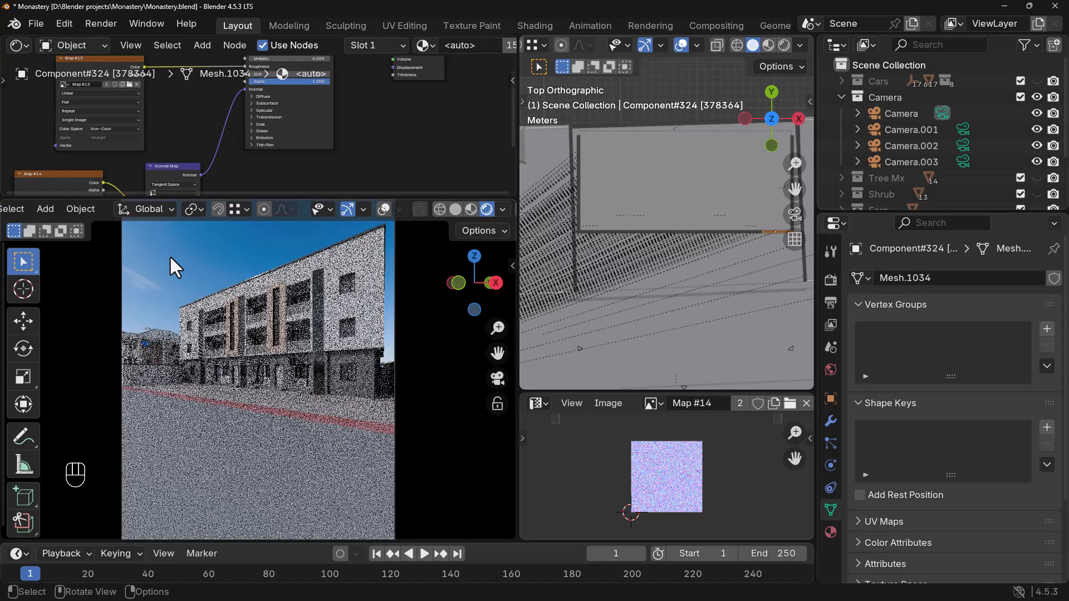
- Examine the plaster relief on the white upper facade wall up close in the rendered camera view
scroll(347, 389, up, 6)
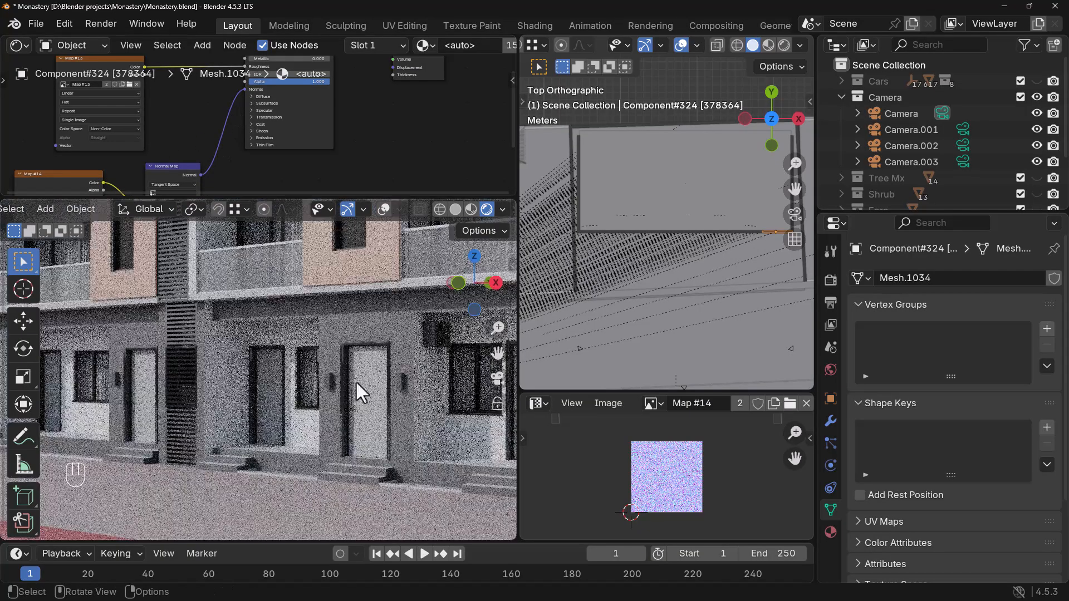
scroll(366, 346, down, 3)
scroll(182, 401, down, 5)
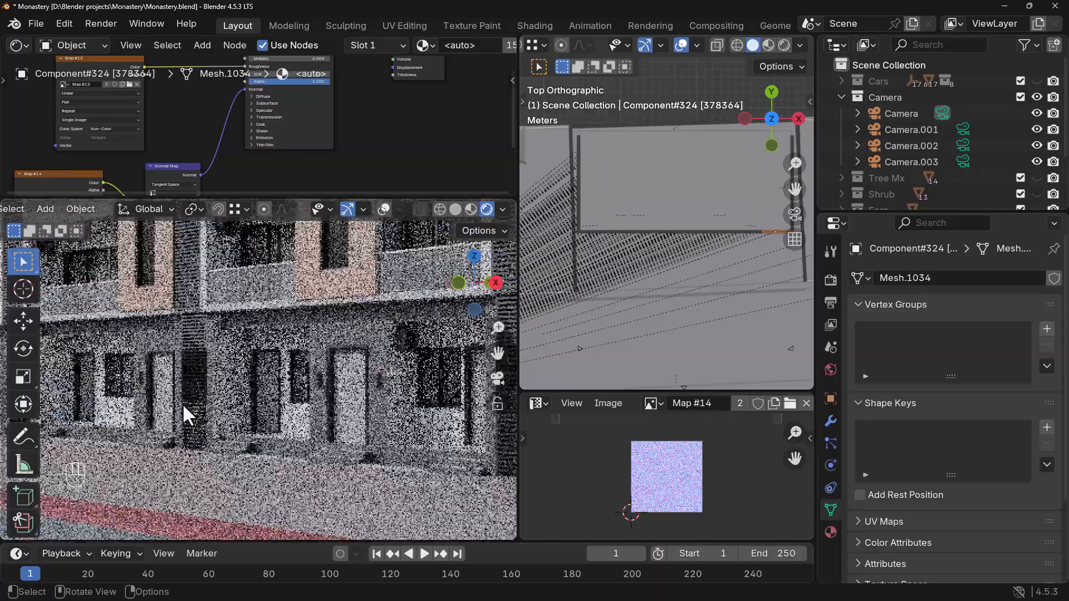
scroll(357, 320, down, 4)
scroll(418, 313, up, 4)
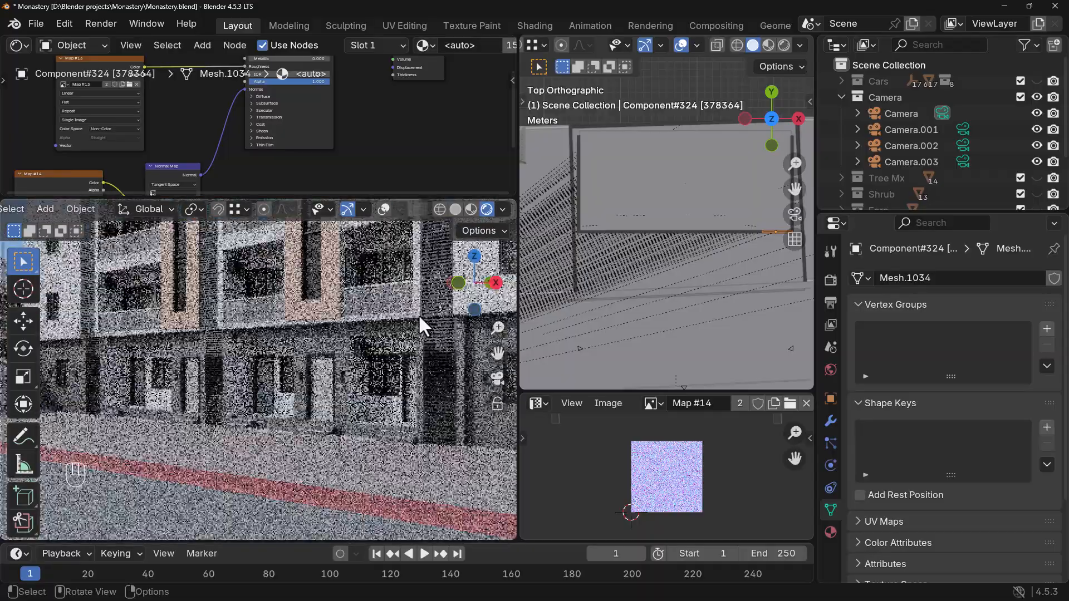
shift+middle_drag(409, 329, 196, 399)
scroll(282, 352, up, 4)
scroll(323, 385, up, 3)
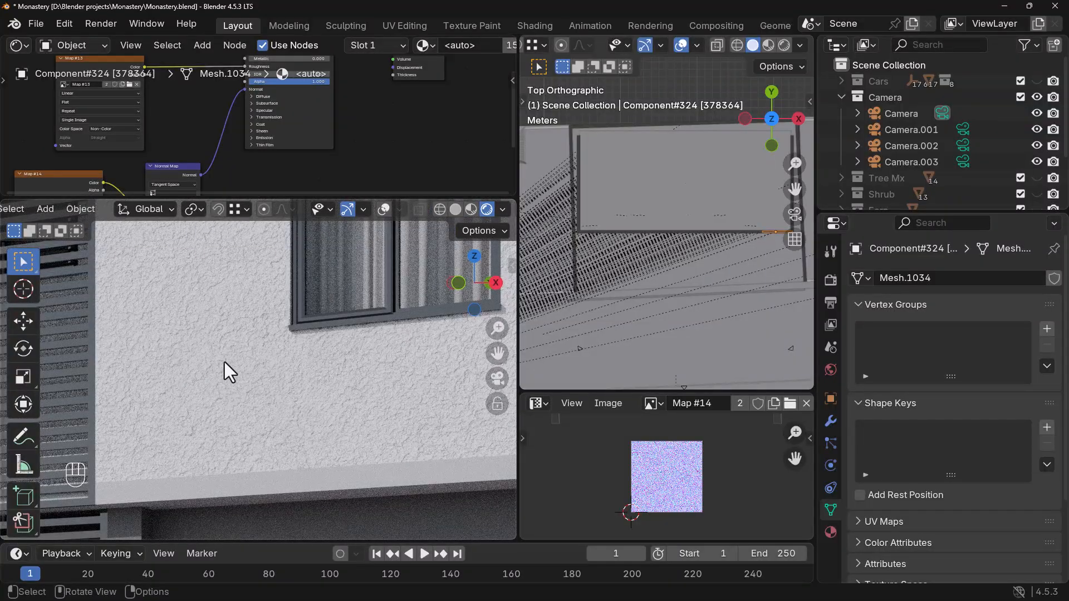
scroll(225, 362, up, 1)
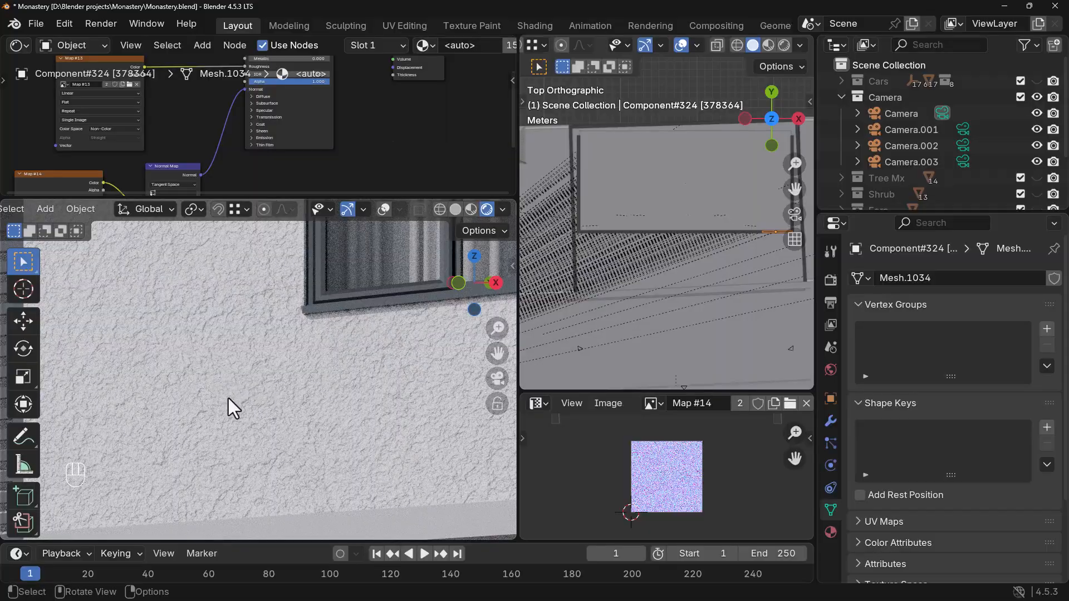
scroll(289, 401, down, 3)
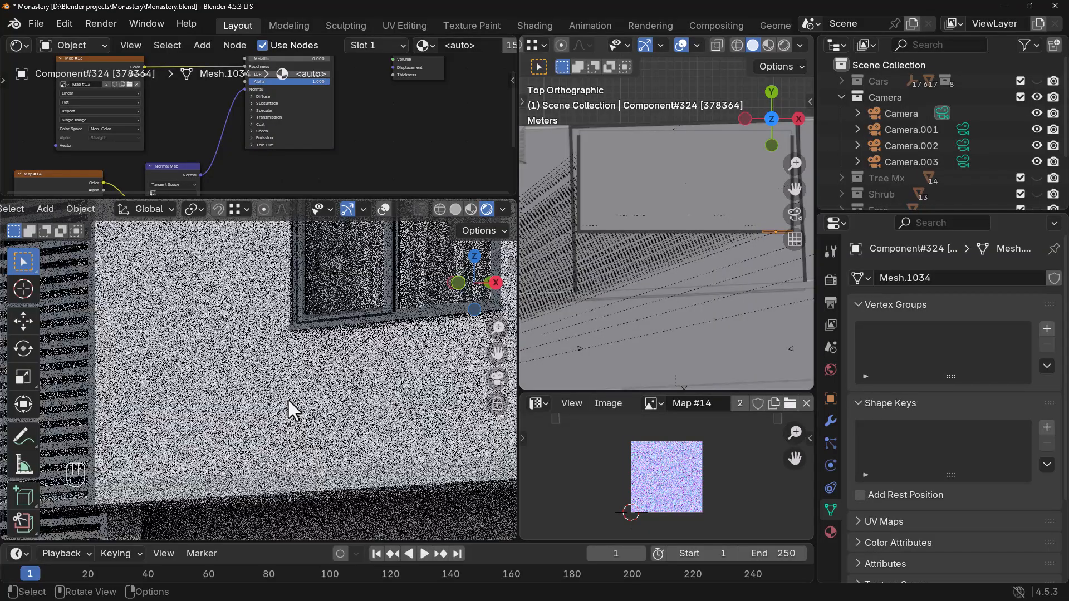
scroll(249, 383, up, 2)
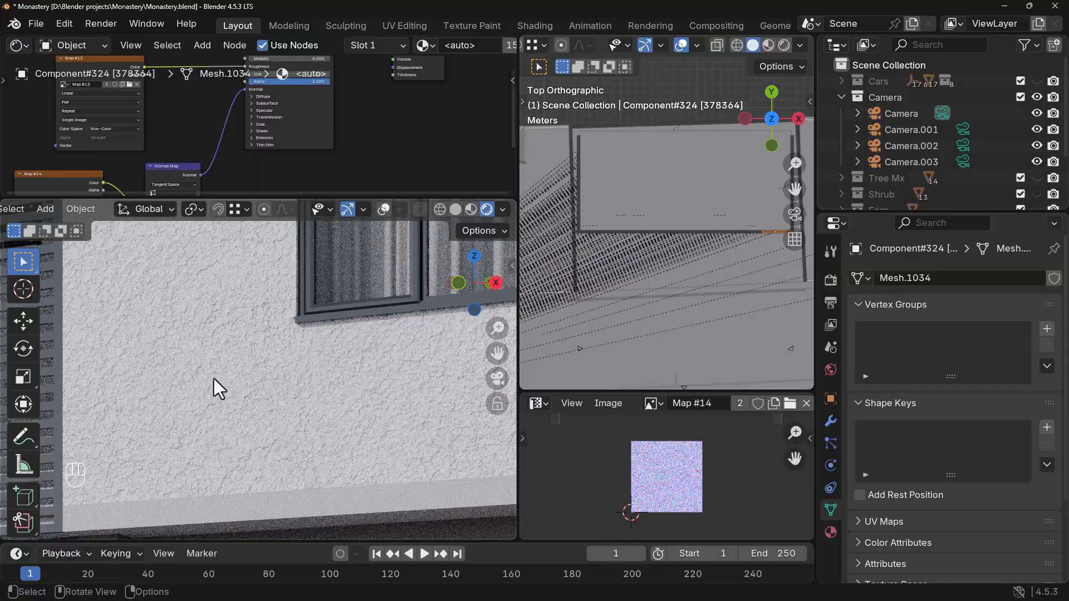
scroll(228, 390, down, 2)
scroll(242, 383, up, 3)
scroll(249, 395, down, 6)
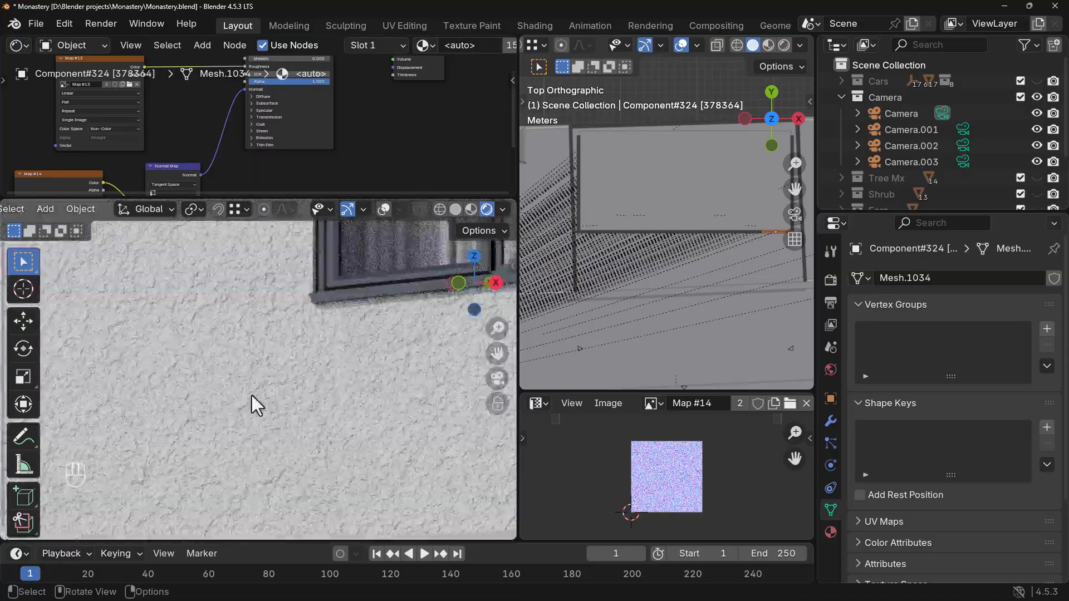
scroll(262, 387, down, 6)
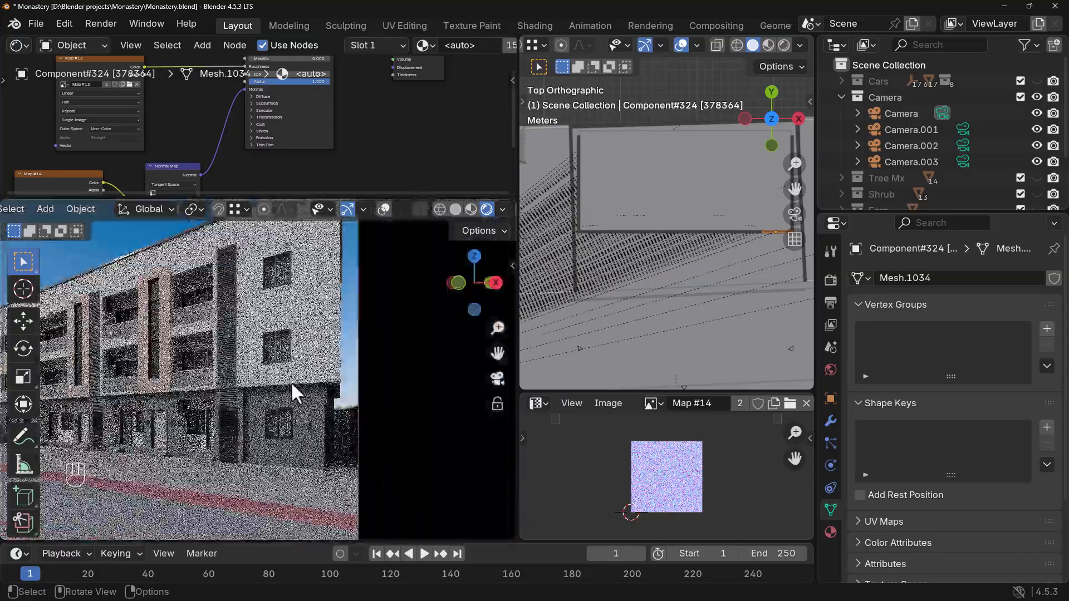
key(Home)
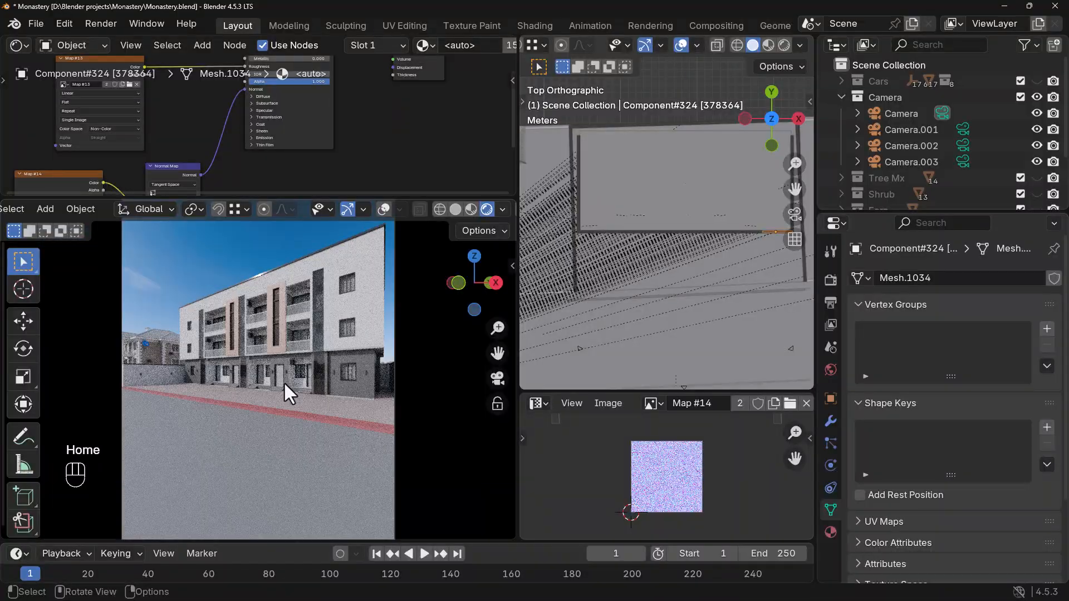
- Select the grey ground-floor wall around the entrance doors to bring up its 0134_DimGray material nodes
scroll(356, 338, up, 6)
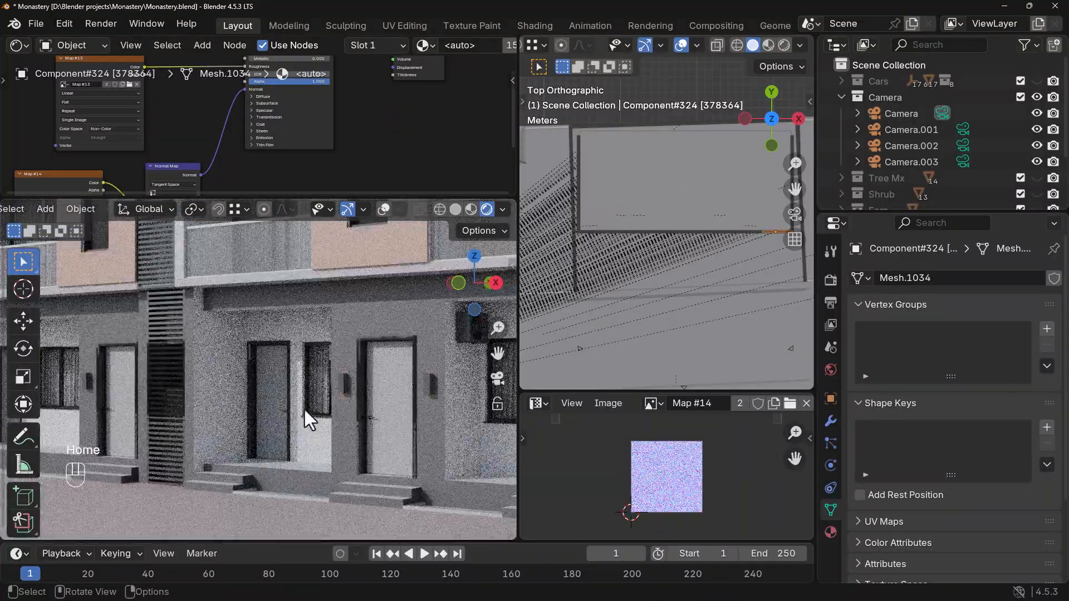
scroll(269, 413, down, 4)
scroll(356, 367, up, 1)
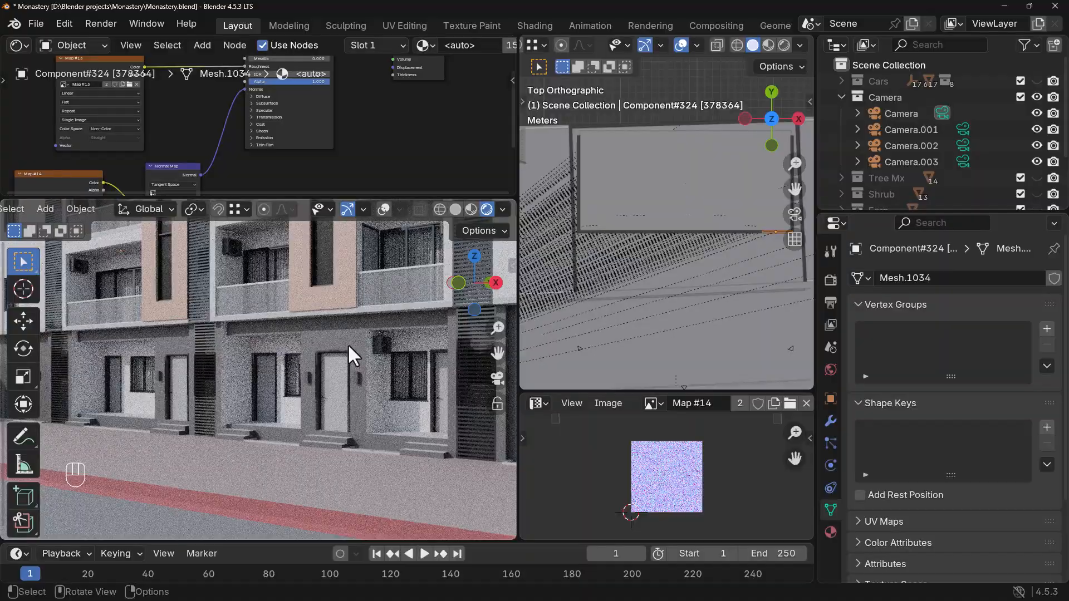
click(343, 338)
scroll(214, 127, down, 2)
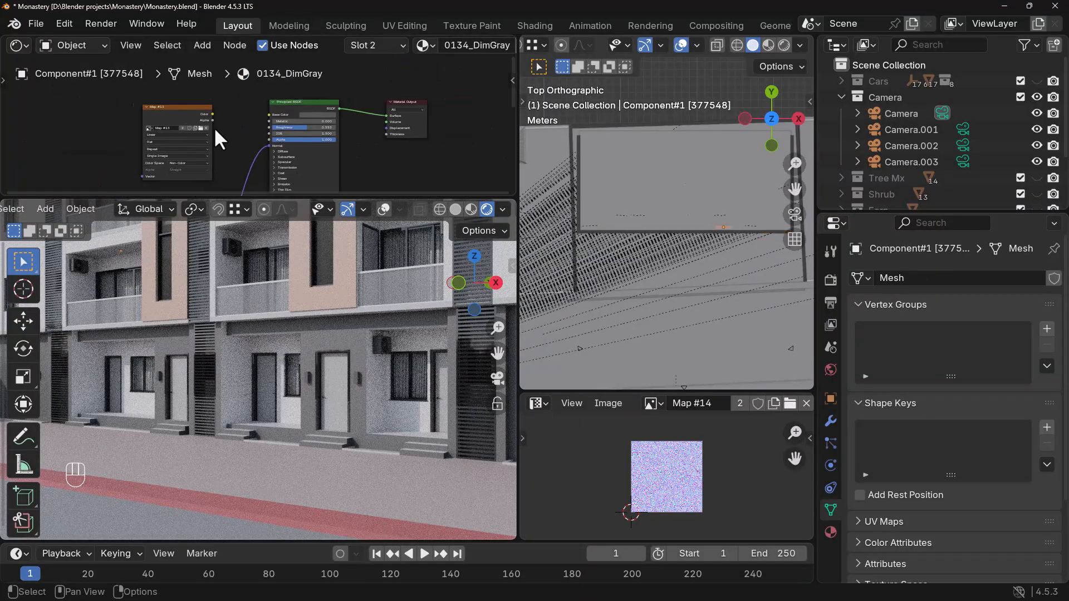
- Reposition the Map #14 image texture and the Normal Map node next to each other in the 0134_DimGray material
scroll(213, 166, up, 3)
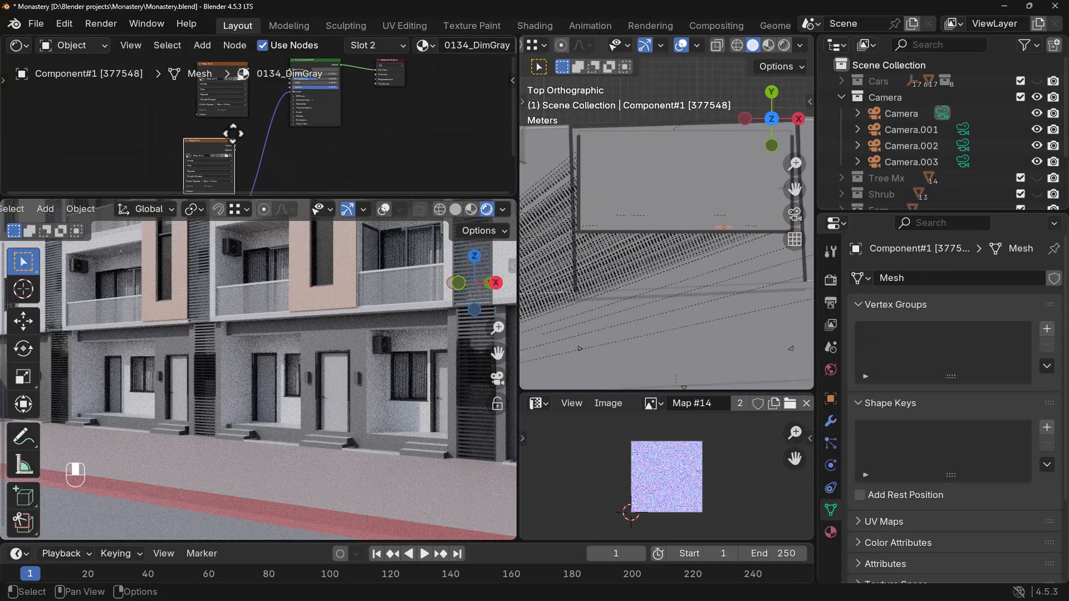
drag(179, 162, 134, 130)
middle_drag(192, 156, 185, 137)
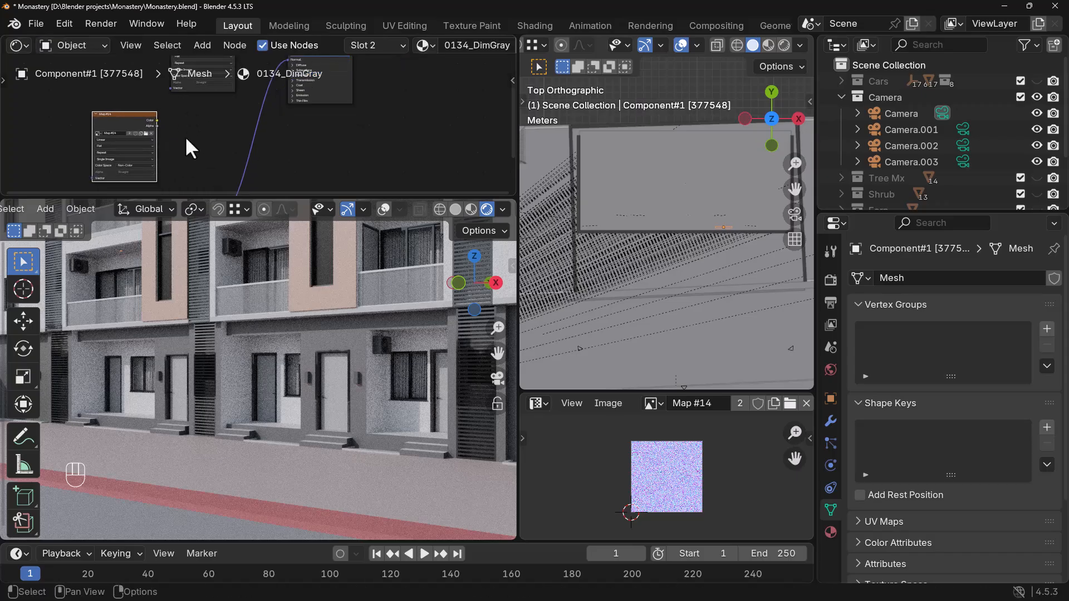
scroll(225, 169, down, 2)
middle_drag(214, 190, 216, 123)
scroll(234, 129, up, 2)
middle_drag(271, 143, 286, 190)
drag(234, 171, 245, 116)
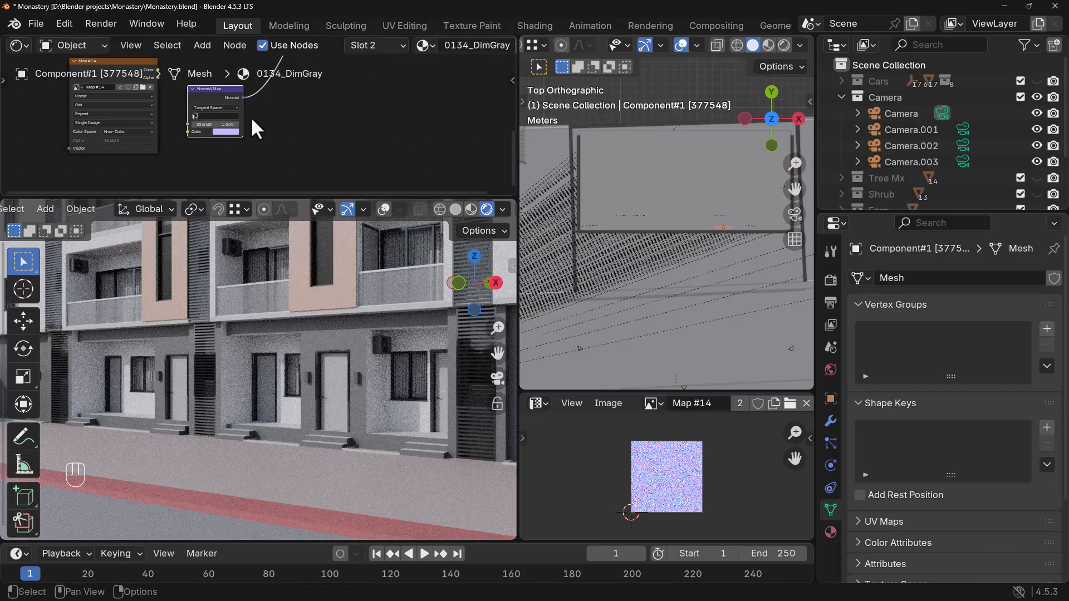
- Link Map #14's Color output to the Color input of the Normal Map node in the 0134_DimGray material
scroll(255, 119, up, 3)
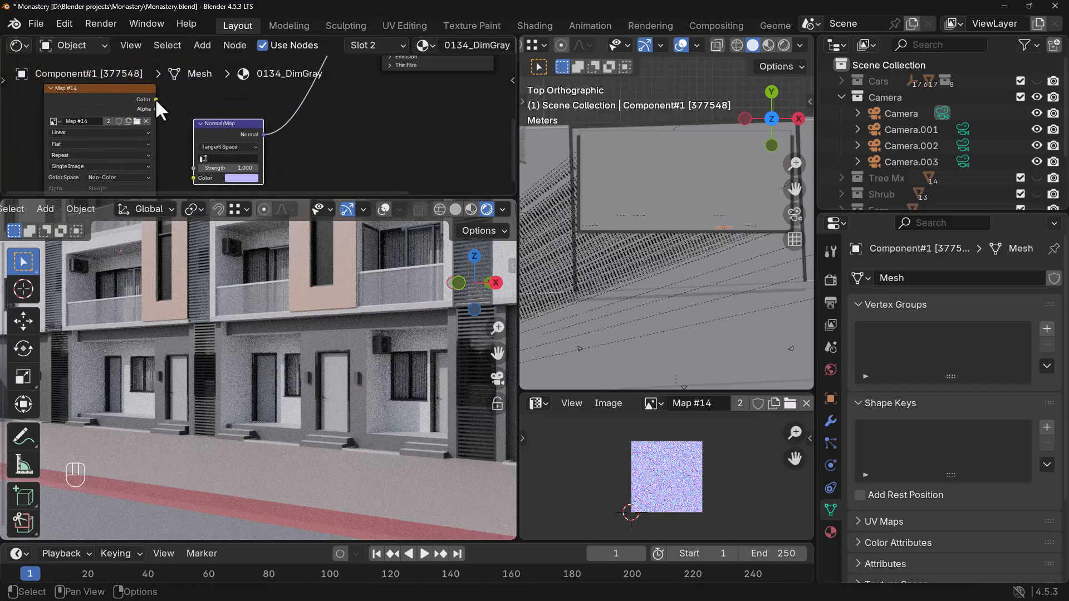
drag(155, 99, 193, 178)
shift+scroll(189, 164, down, 3)
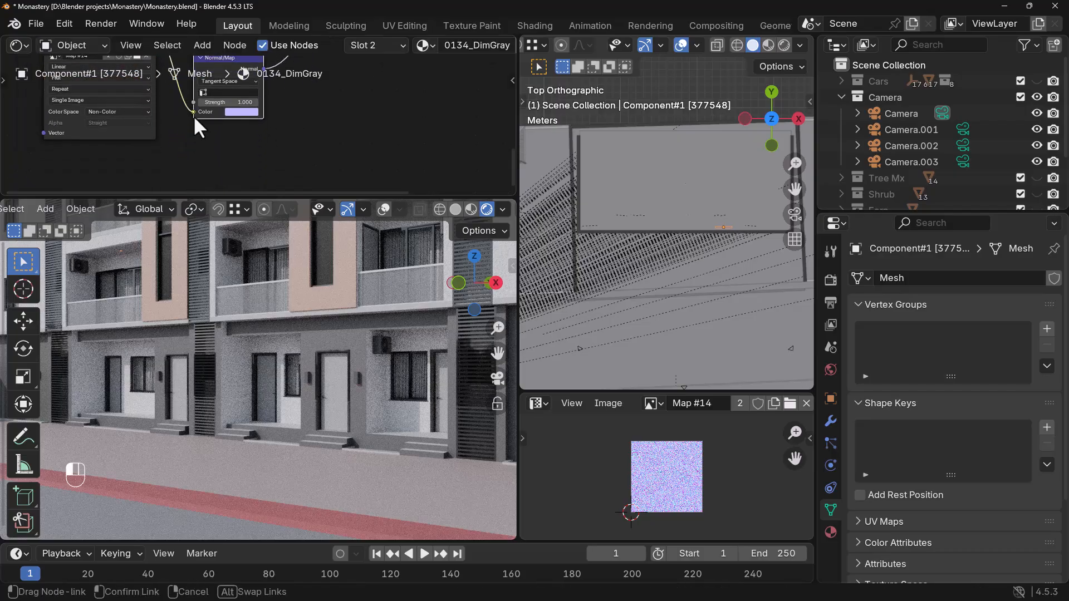
middle_drag(168, 130, 221, 164)
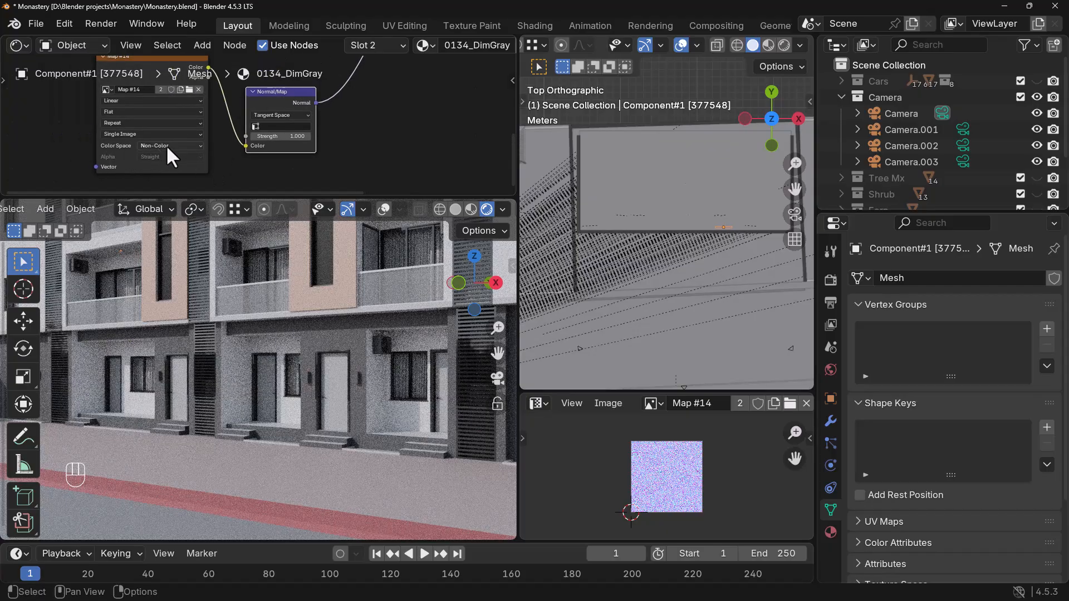
- Link Map #13's Color output to the Roughness input of the Principled BSDF in the 0134_DimGray material
scroll(229, 147, down, 7)
middle_drag(333, 69, 353, 179)
scroll(325, 162, up, 2)
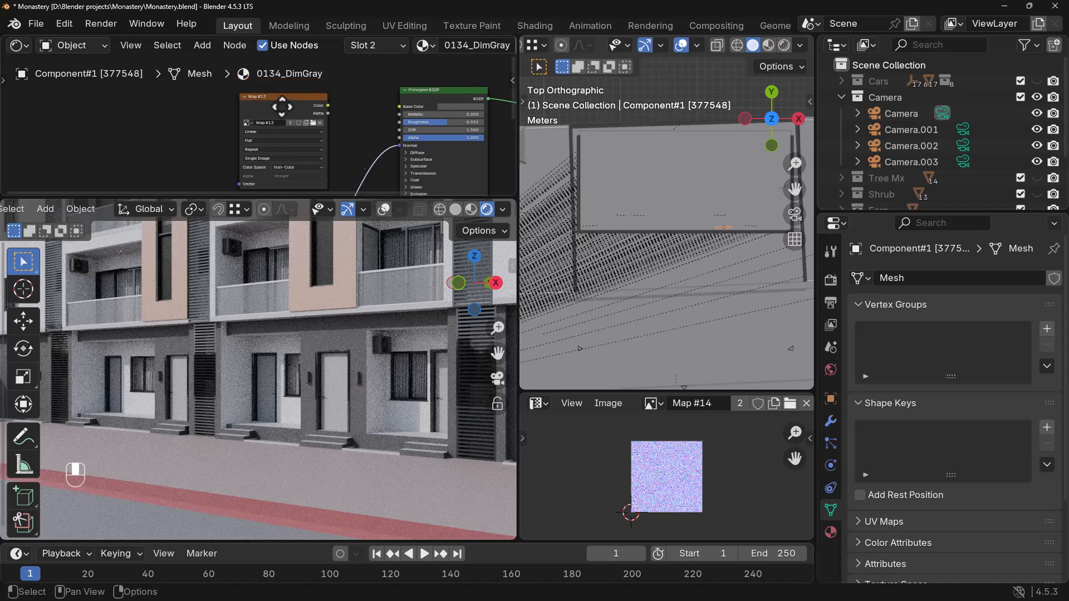
drag(287, 99, 399, 121)
middle_drag(333, 160, 333, 150)
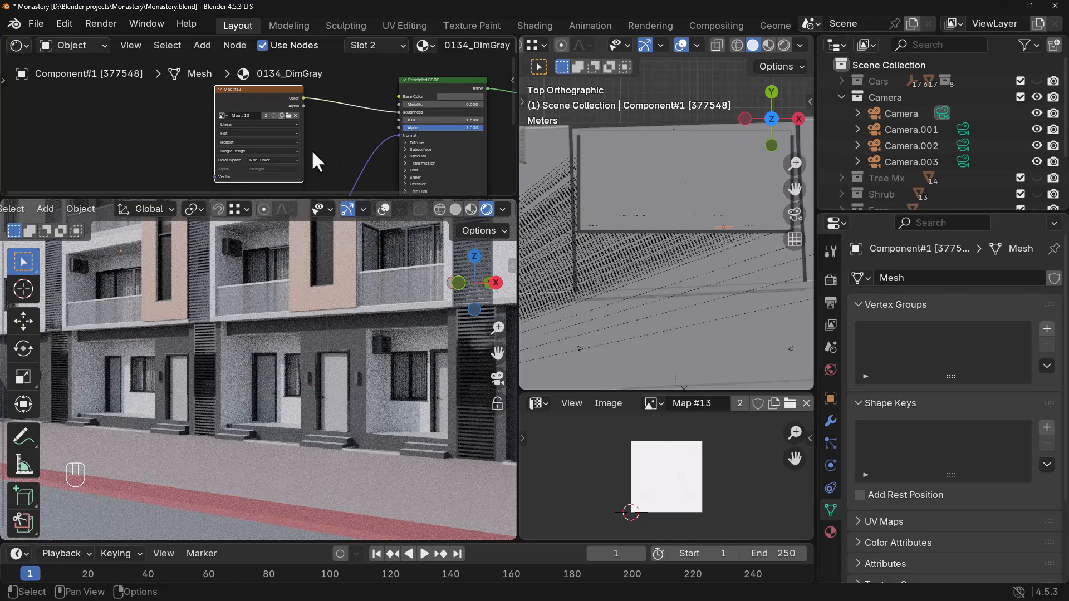
- Examine the grey wall around the entrance doors up close and select the Map #14 image texture in the 0134_DimGray material
scroll(361, 380, up, 5)
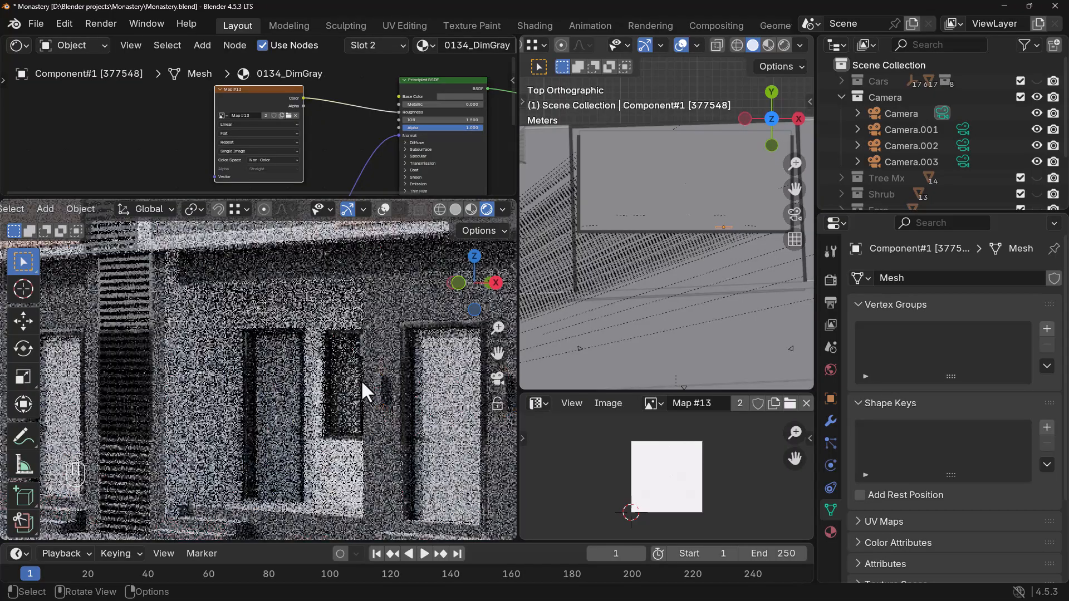
scroll(442, 367, up, 3)
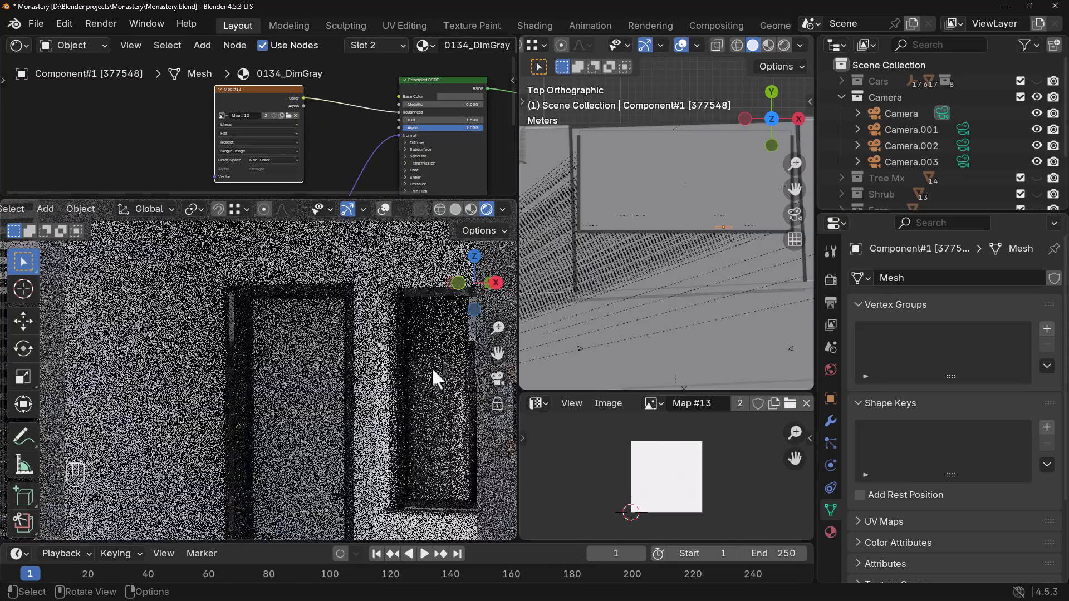
shift+middle_drag(402, 412, 289, 383)
scroll(368, 395, up, 2)
scroll(315, 122, down, 2)
mouse_move(315, 122)
middle_down()
mouse_move(313, 143)
mouse_move(316, 102)
middle_up()
scroll(209, 147, up, 3)
middle_drag(237, 152, 248, 114)
scroll(214, 111, up, 3)
click(215, 95)
scroll(262, 139, up, 1)
scroll(262, 139, up, 2)
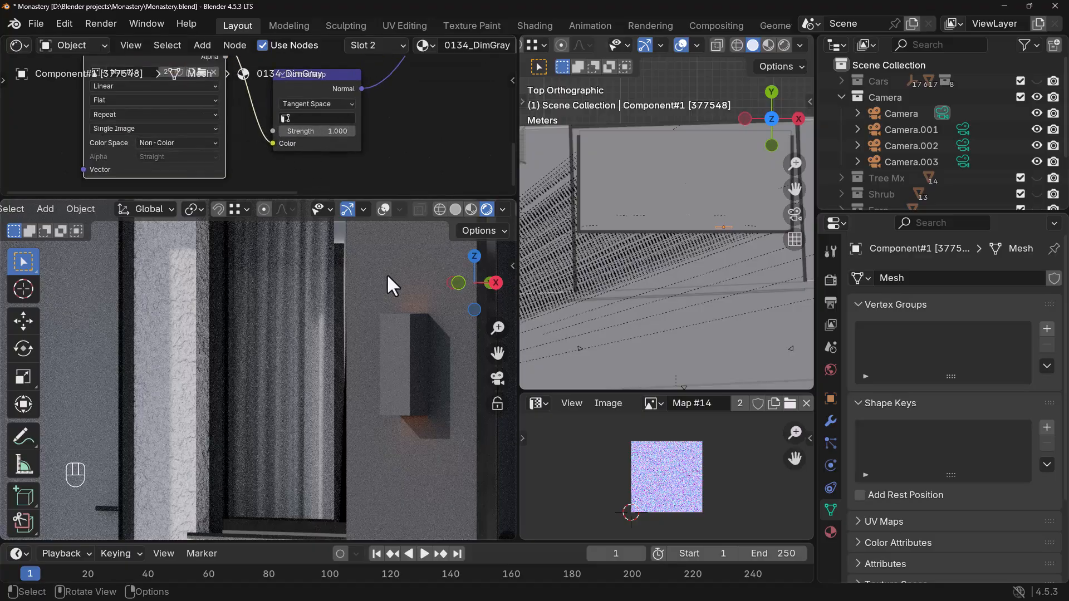
- Set the Normal Map node's Strength to 2 in the 0134_DimGray material and inspect the wall surface around the doors
middle_drag(292, 147, 271, 163)
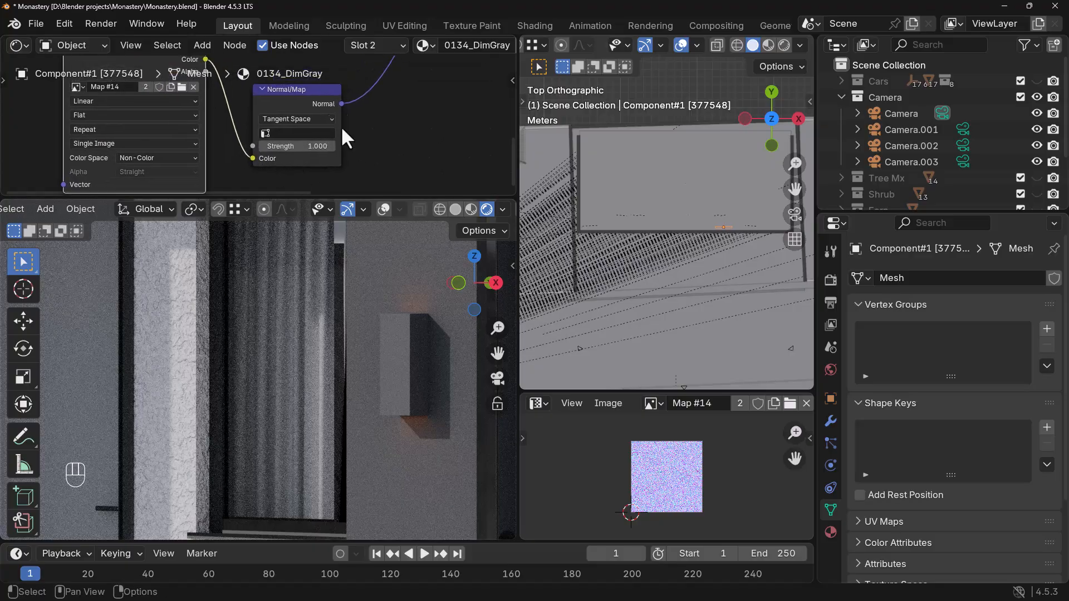
scroll(416, 84, down, 1)
click(357, 45)
click(222, 162)
scroll(397, 146, down, 6)
middle_drag(316, 144, 278, 150)
scroll(277, 150, up, 3)
click(255, 150)
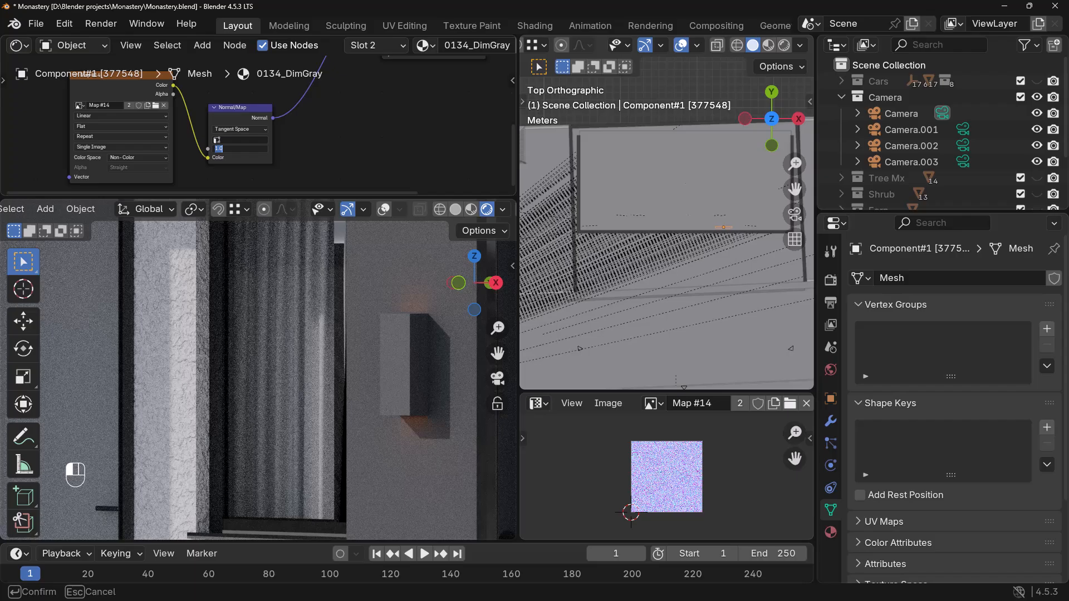
text(2)
key(Return)
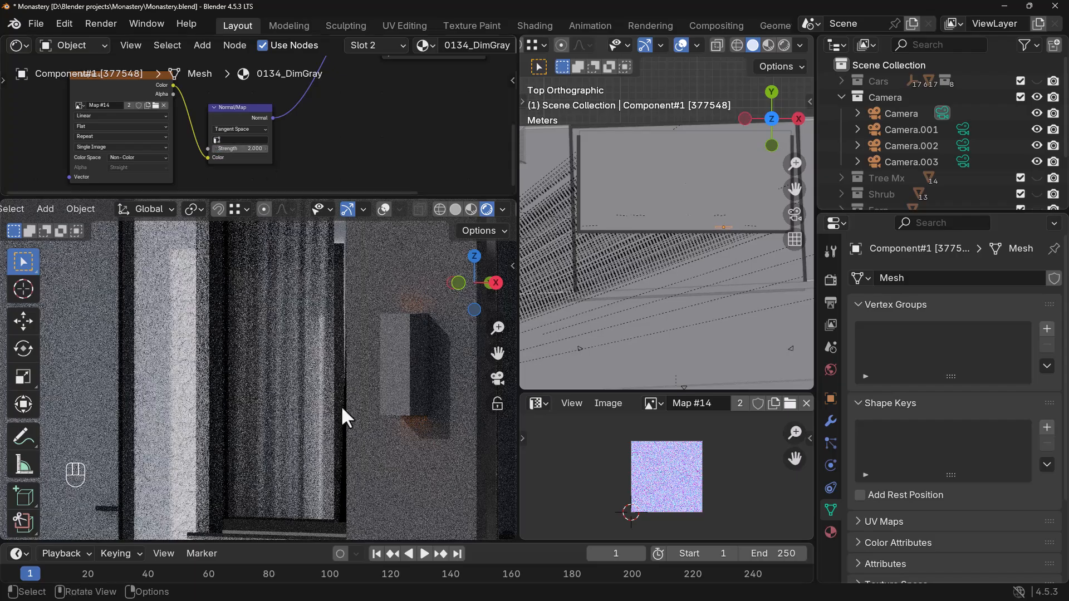
scroll(384, 432, up, 1)
scroll(391, 458, down, 4)
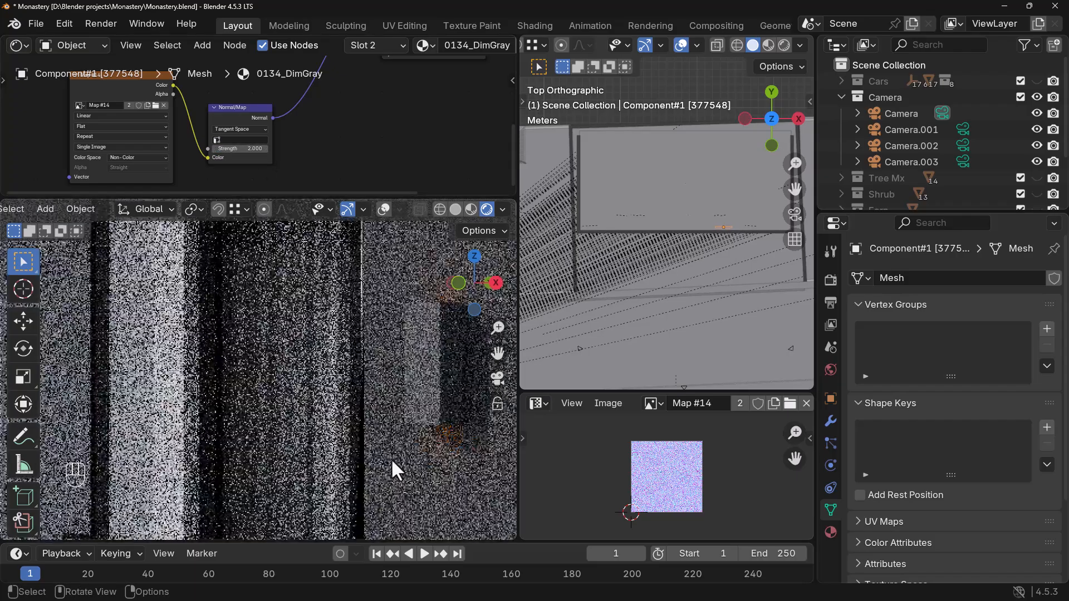
scroll(392, 429, down, 3)
scroll(280, 455, down, 2)
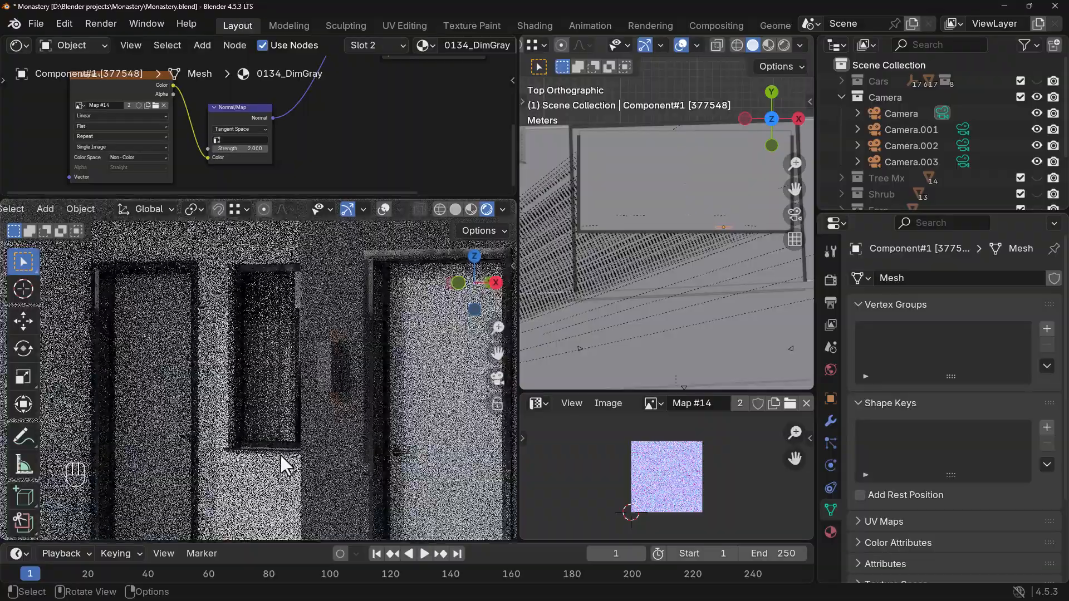
scroll(295, 409, up, 5)
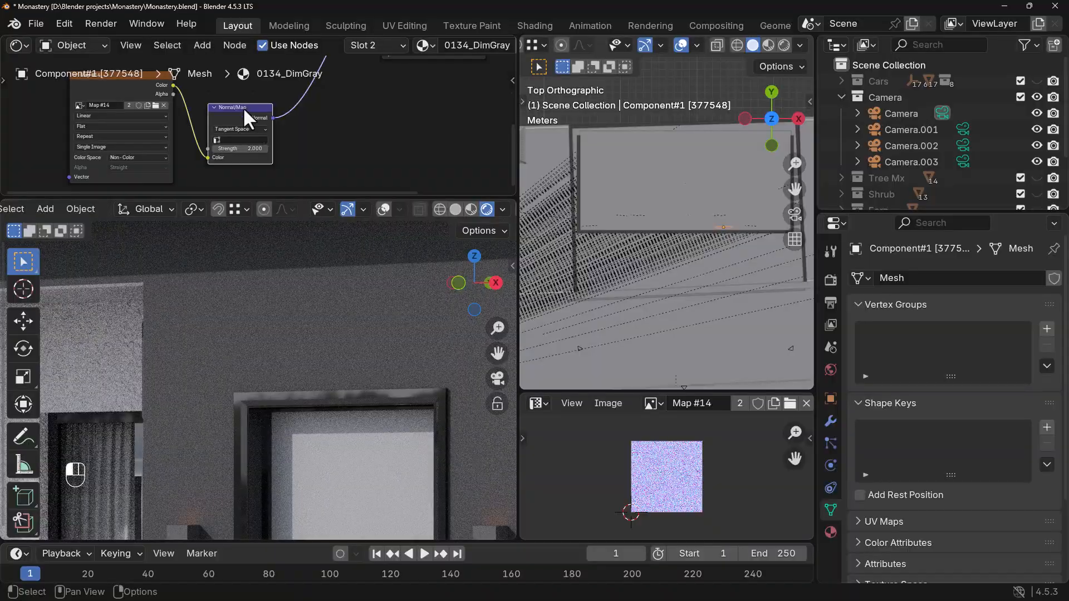
- Delete the existing Normal Map node from the 0134_DimGray material
click(243, 108)
key(Delete)
drag(173, 86, 207, 114)
key(Escape)
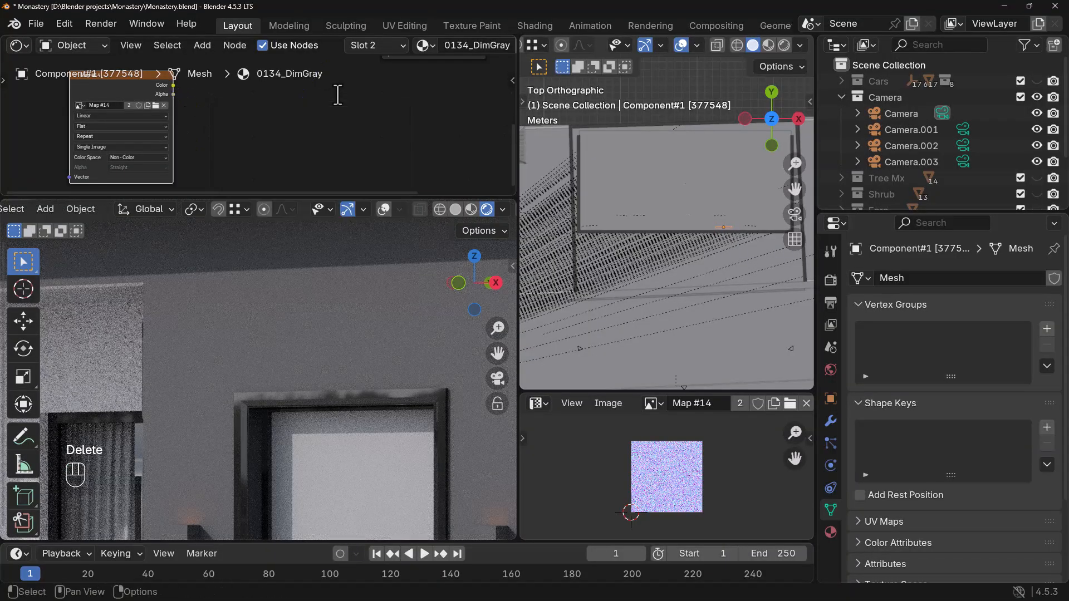
- Add a new Normal Map node beside the Map #14 image texture in the 0134_DimGray material
key(shift+a)
text(n)
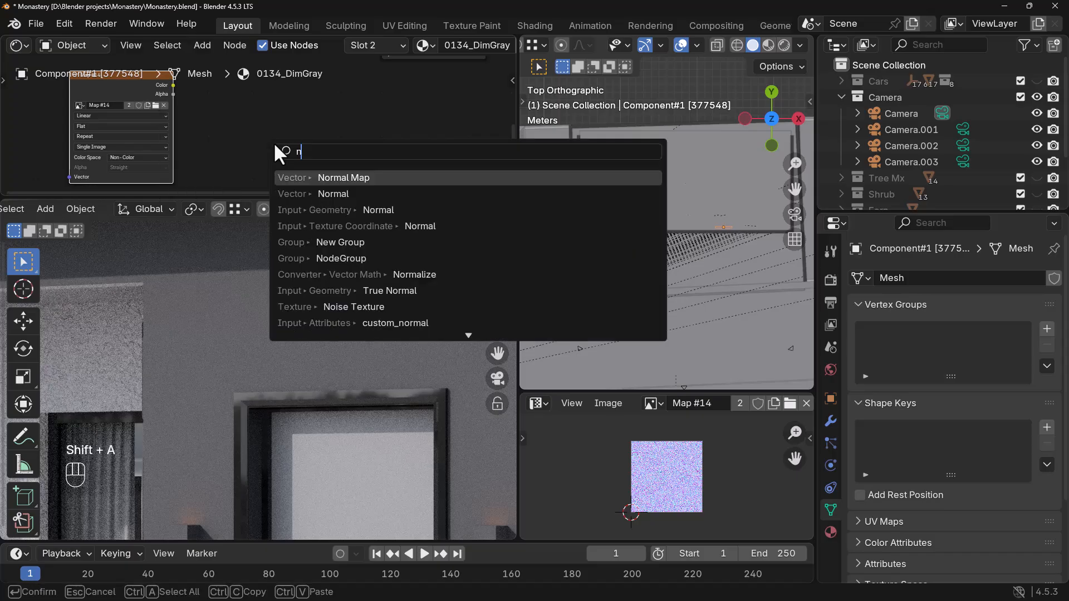
text(or)
key(Down)
key(Down)
key(Down)
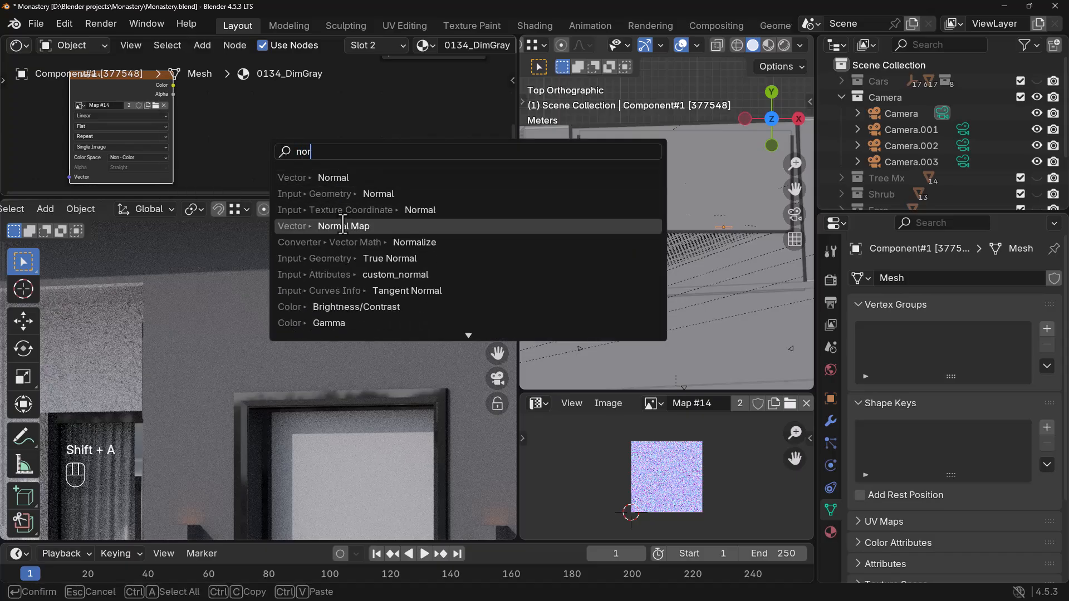
key(Return)
click(233, 94)
middle_drag(329, 125, 319, 142)
scroll(295, 122, up, 1)
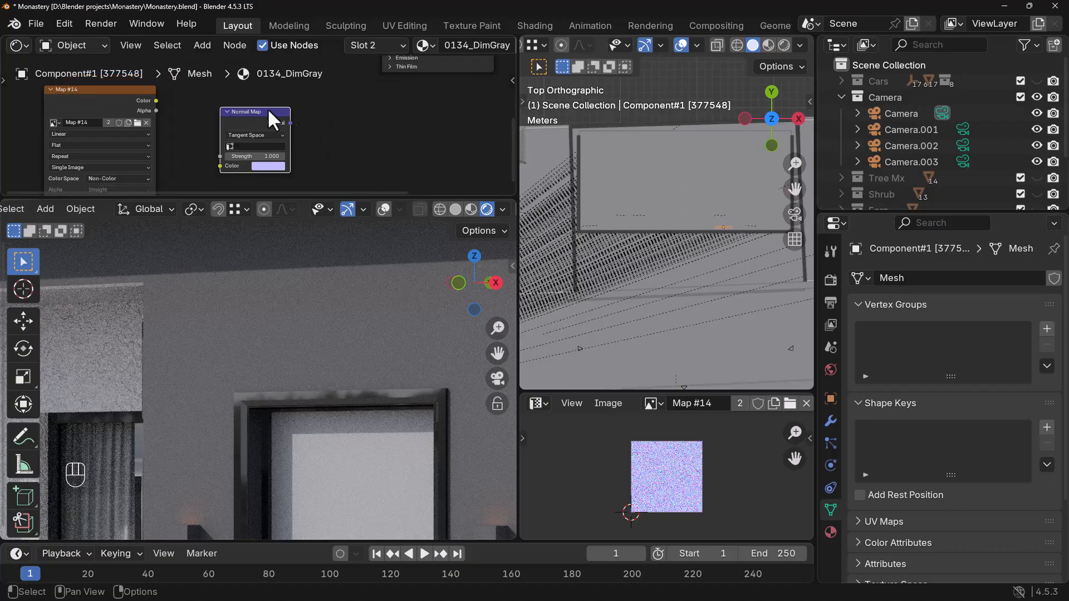
- Link Map #14's Color to the new Normal Map node's Color, and its Normal output to the Principled BSDF's Normal input
drag(156, 100, 221, 165)
scroll(377, 125, down, 3)
middle_drag(377, 122, 283, 195)
middle_drag(224, 146, 222, 129)
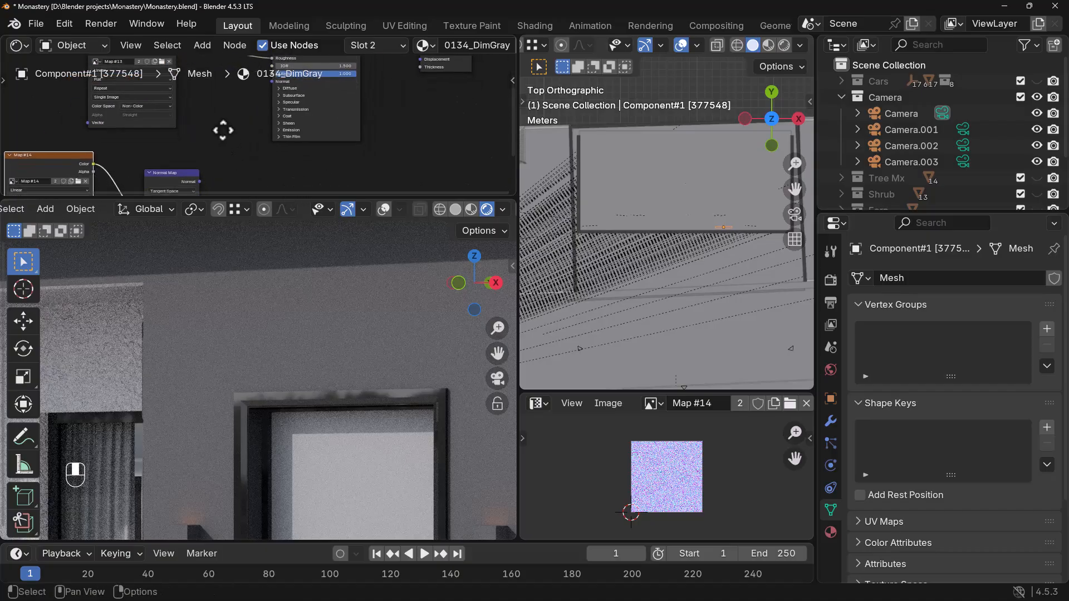
drag(200, 181, 271, 87)
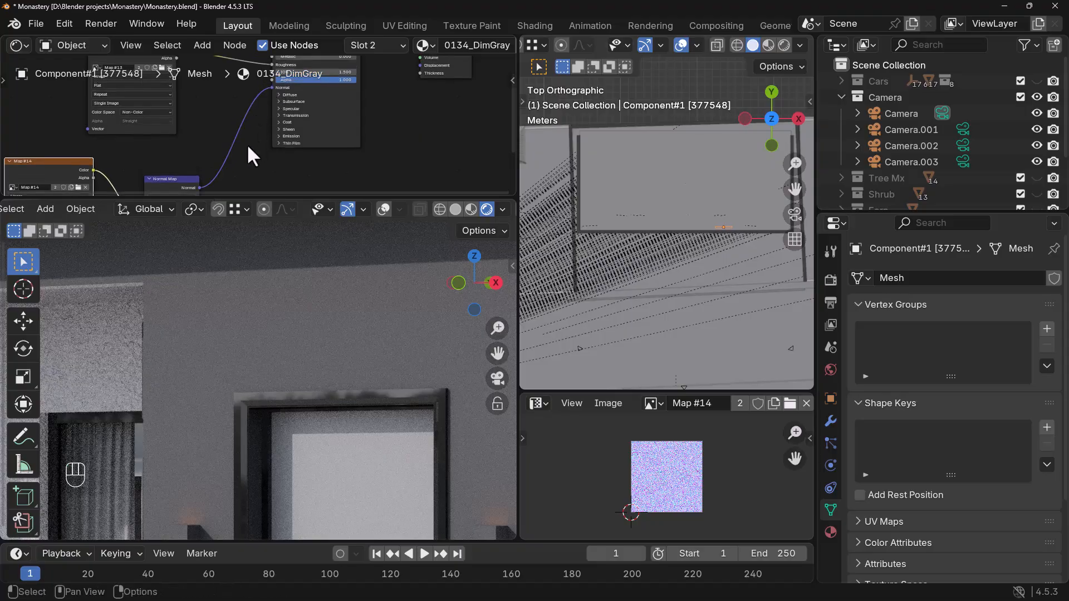
- Examine the grey ground-floor walls and louvre panels of the facade from far and near
scroll(267, 348, down, 8)
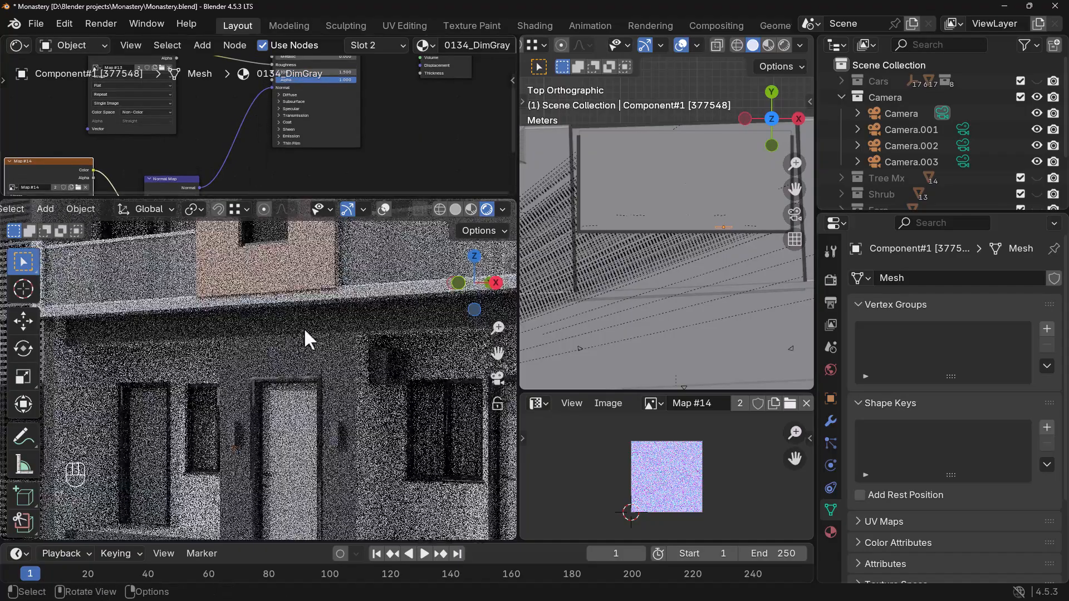
scroll(328, 384, down, 4)
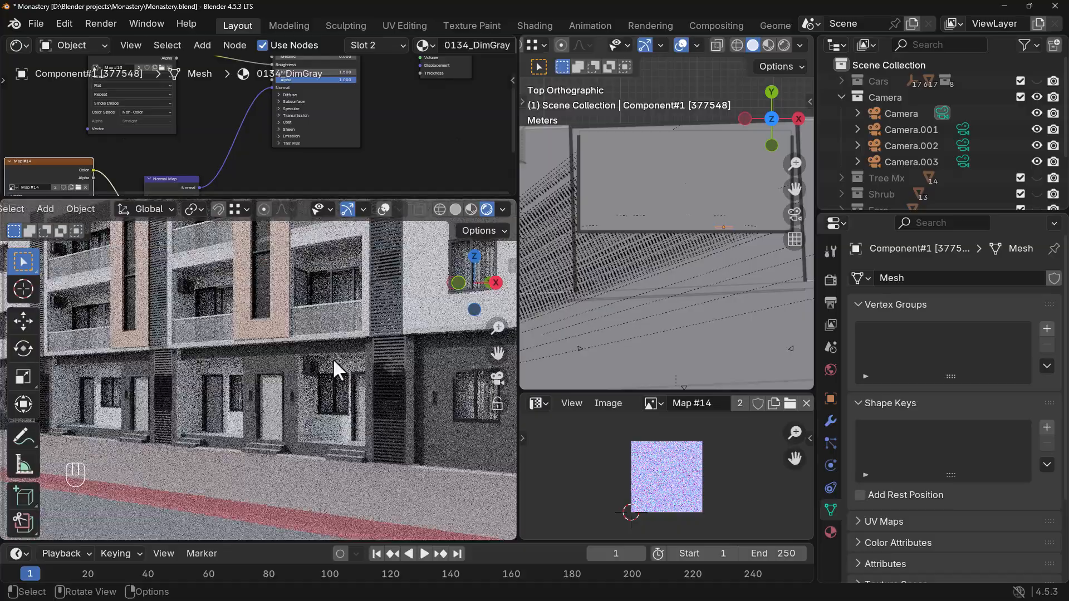
scroll(356, 360, up, 4)
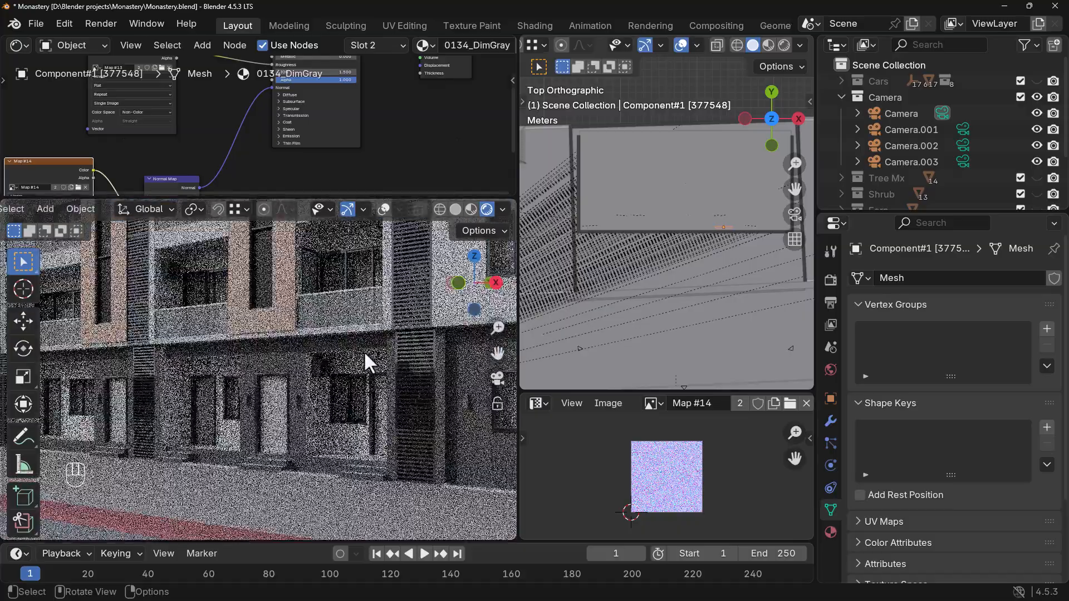
scroll(278, 413, down, 3)
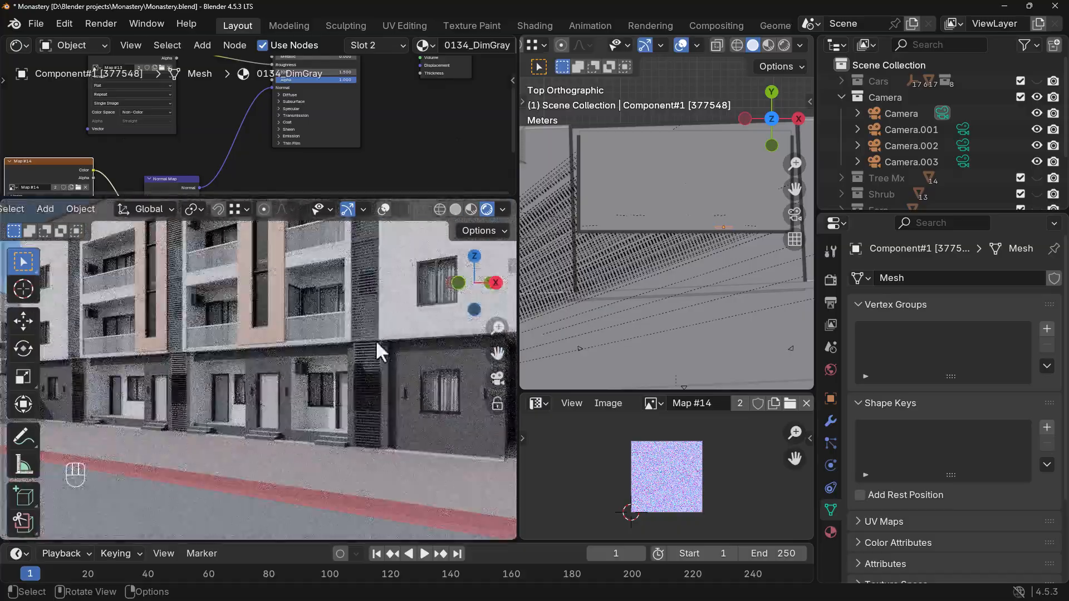
scroll(404, 352, up, 2)
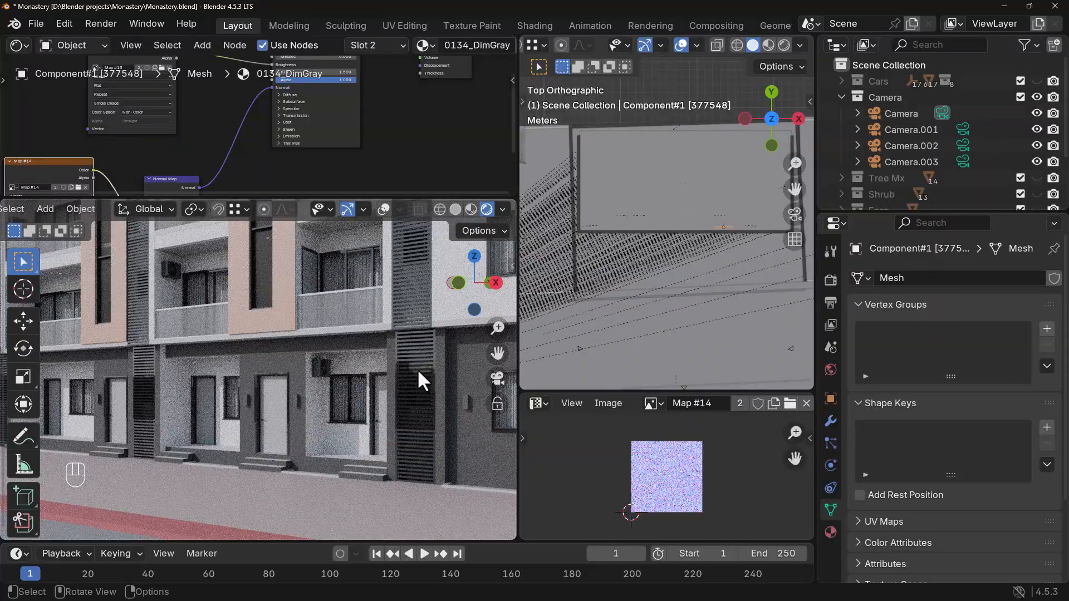
scroll(142, 303, up, 4)
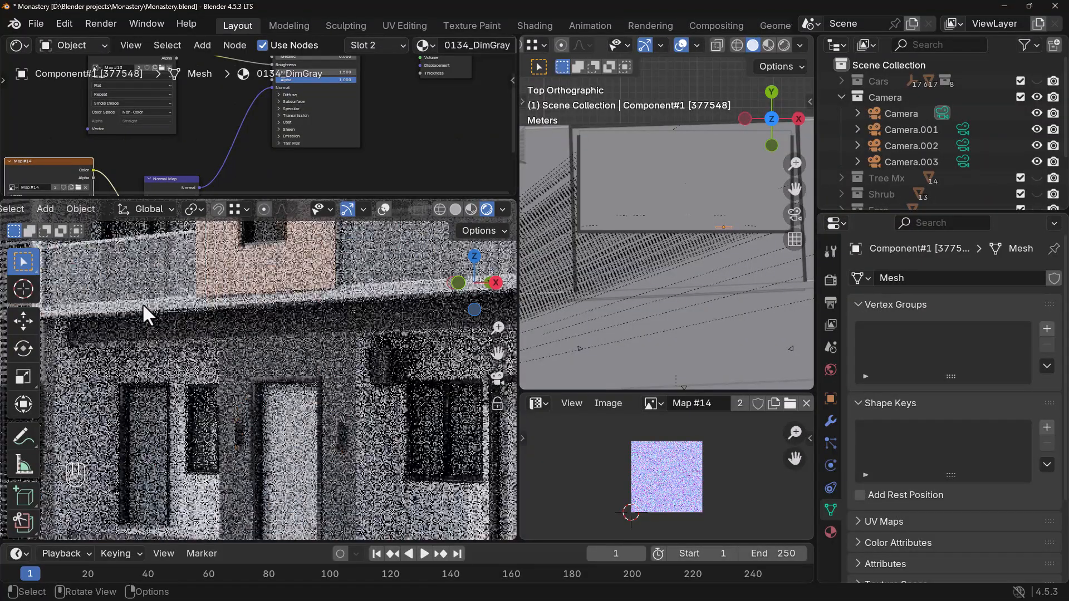
scroll(436, 395, down, 2)
- Select the dark louvre panel beside the entrance and delete the Normal Map node from its <auto>7 material
click(468, 388)
scroll(282, 128, down, 3)
middle_drag(300, 158, 296, 115)
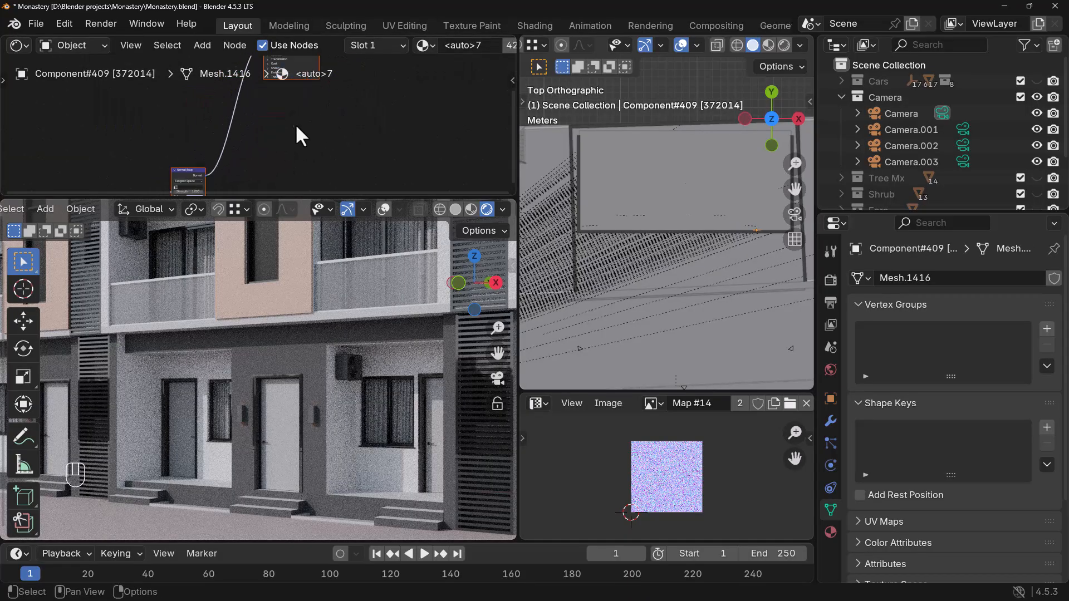
click(176, 170)
key(Delete)
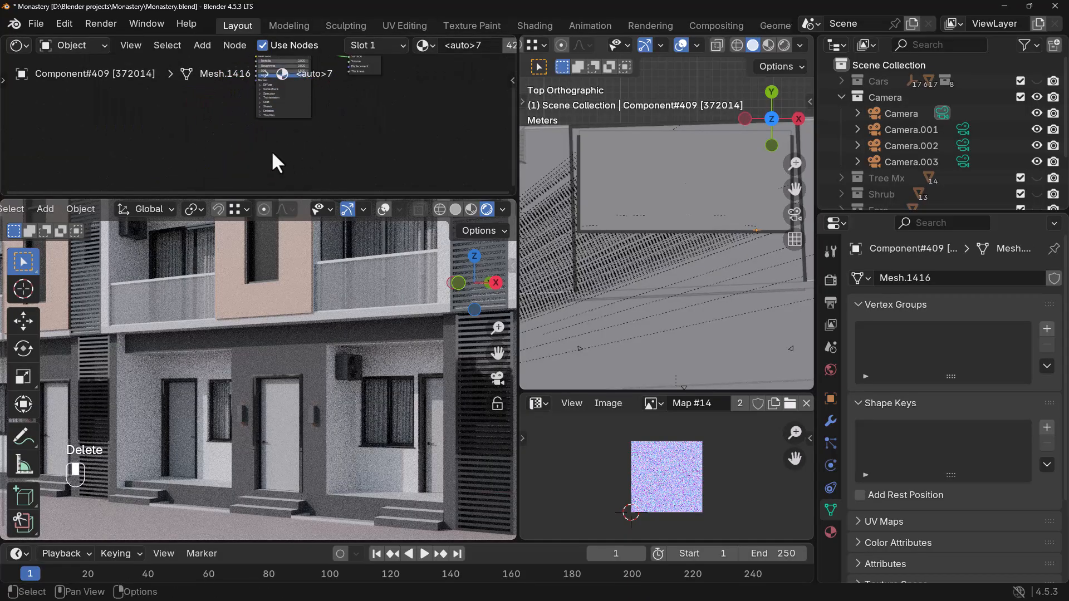
- Set the <auto>7 material's Metallic to 1.000 and Roughness to 0.637, and try to round the Roughness to 0.6
scroll(269, 151, up, 3)
scroll(282, 139, up, 4)
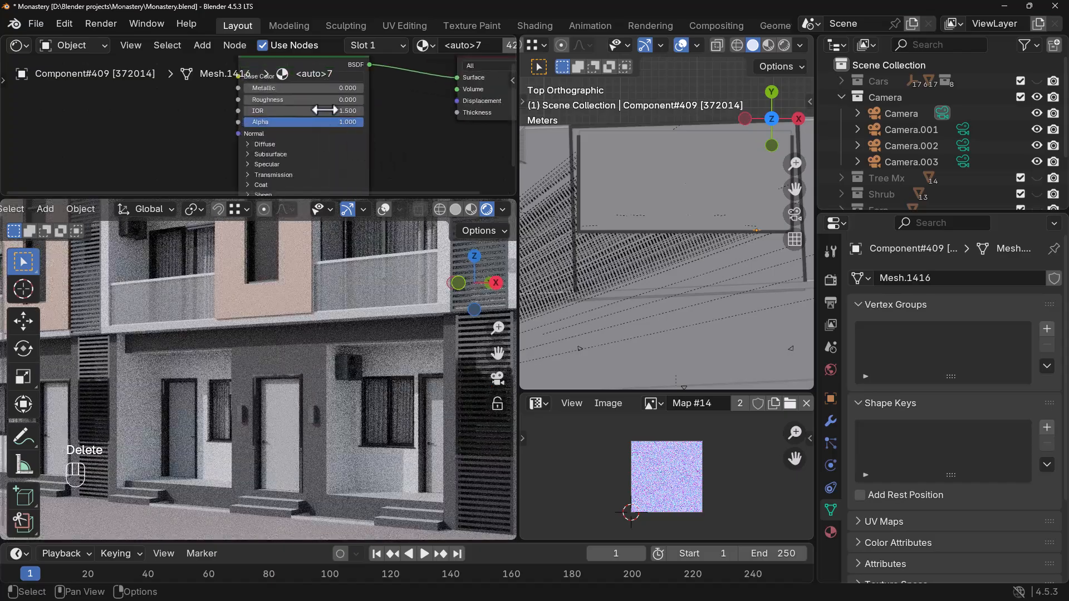
drag(206, 138, 317, 149)
drag(211, 152, 297, 150)
click(315, 151)
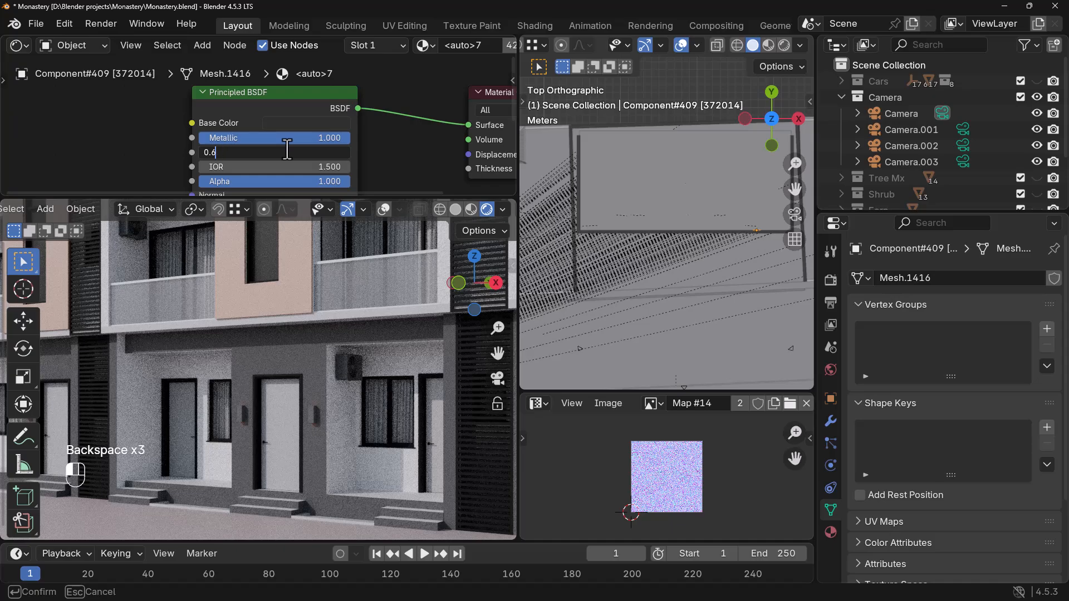
text(\)
key(Return)
scroll(349, 139, down, 4)
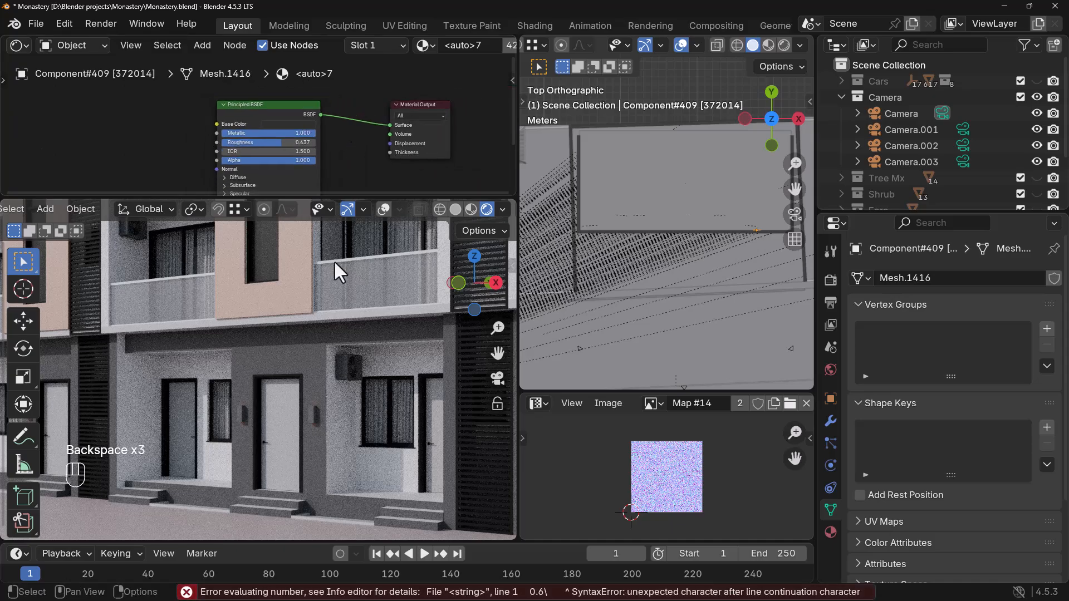
- Select the grey ground-floor wall at the building's end and darken the Base Color of its 0134_DimGray material
scroll(255, 412, down, 5)
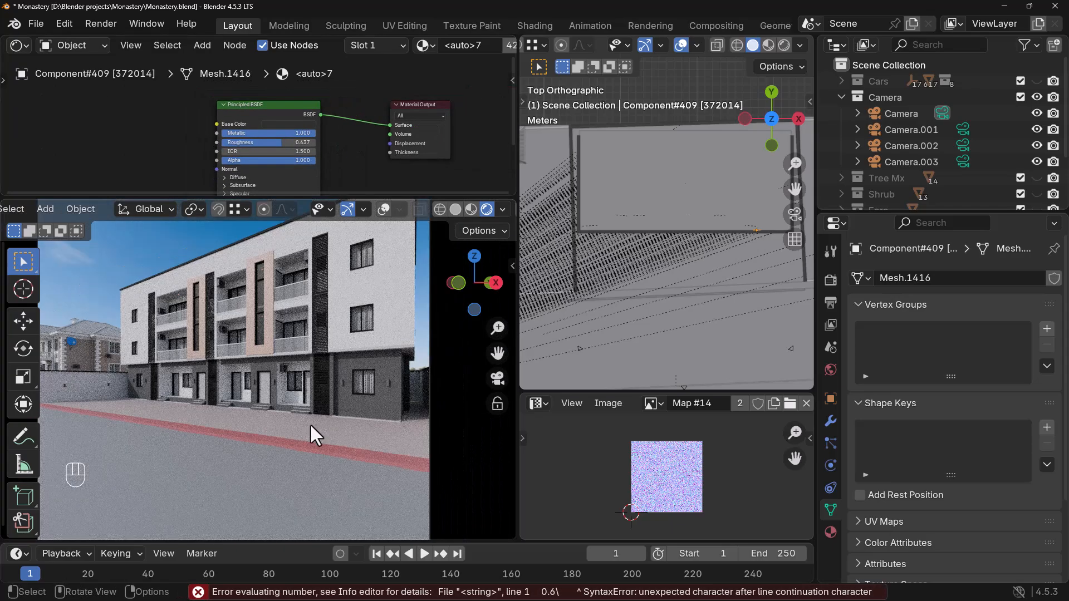
click(382, 399)
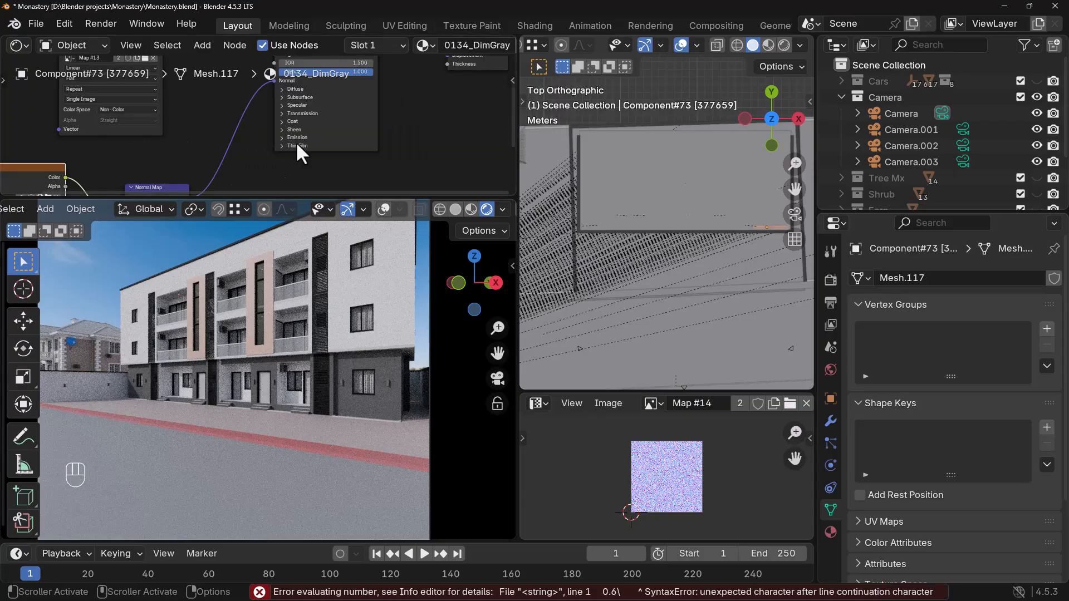
middle_drag(243, 132, 229, 162)
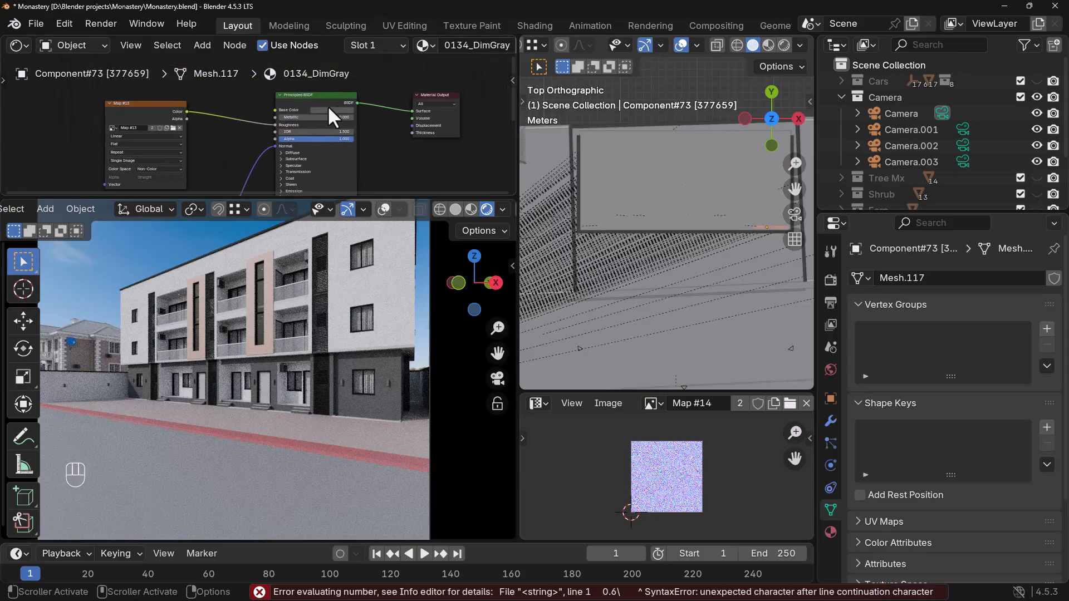
click(341, 110)
drag(372, 151, 362, 192)
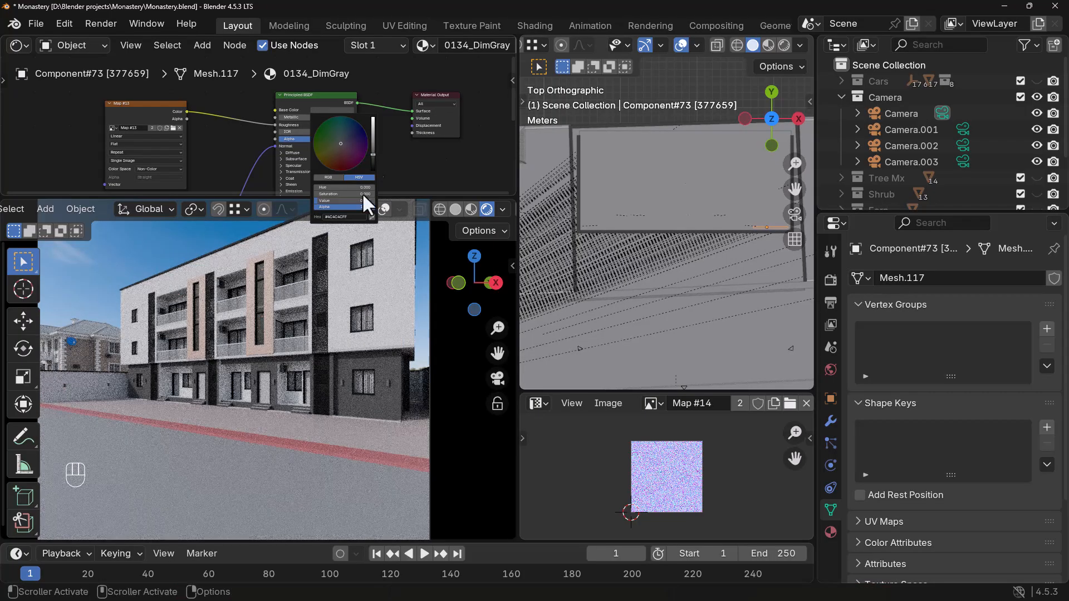
- Select the white upper-floor wall at the building's end and brighten the Base Color of its <auto> material
click(378, 296)
middle_drag(348, 113, 351, 166)
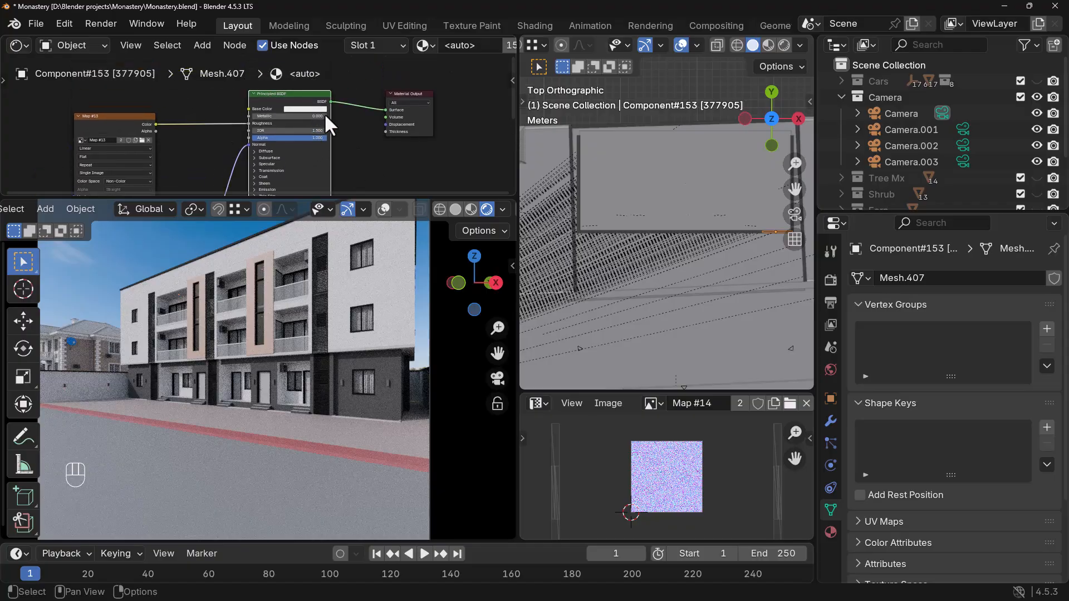
click(321, 107)
drag(347, 119, 346, 118)
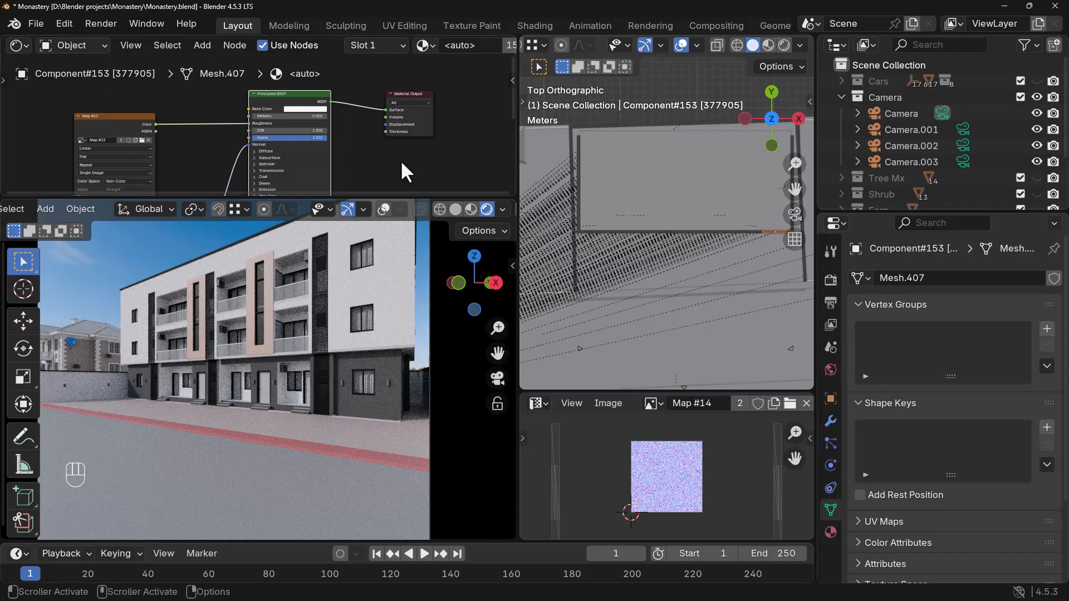
- Examine the ground-floor walls, louvre panels, entrances and wall lamps along the building's facade in the rendered view
scroll(393, 156, down, 2)
middle_drag(342, 153, 365, 125)
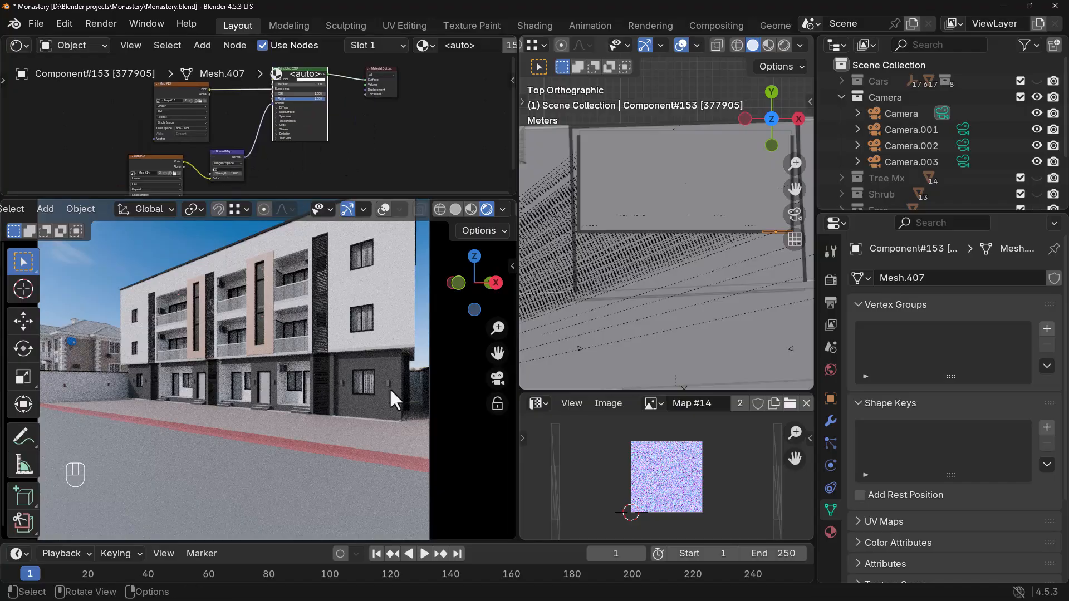
scroll(389, 388, up, 5)
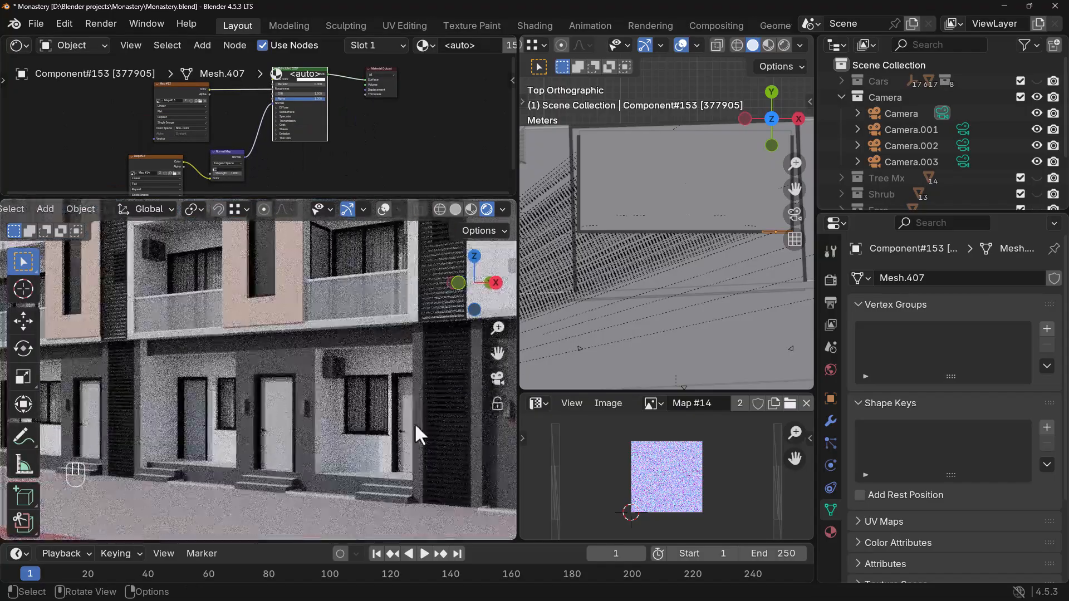
scroll(414, 422, up, 6)
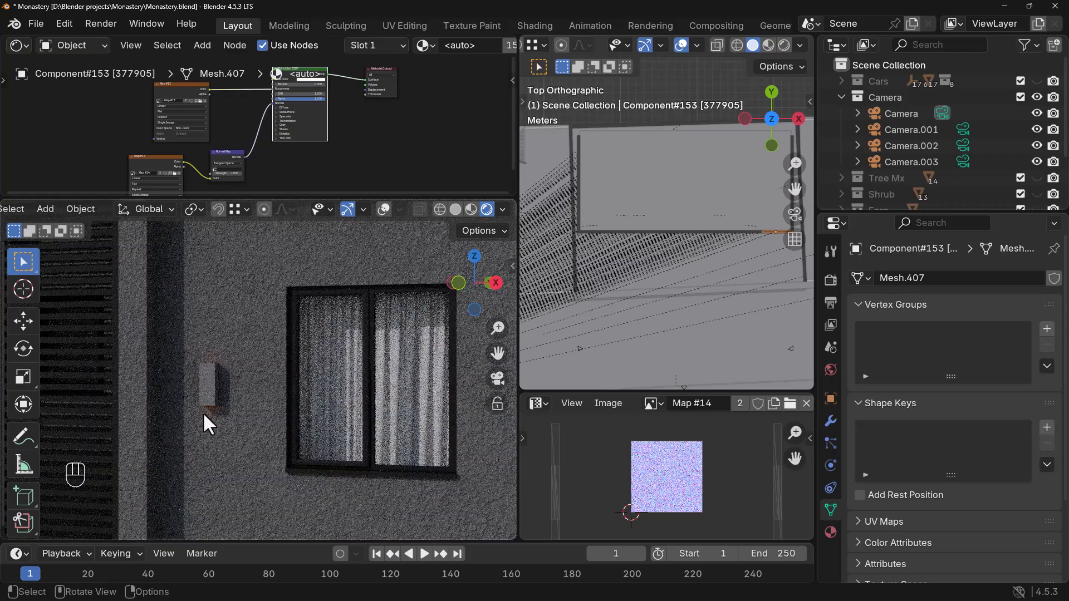
scroll(212, 396, up, 1)
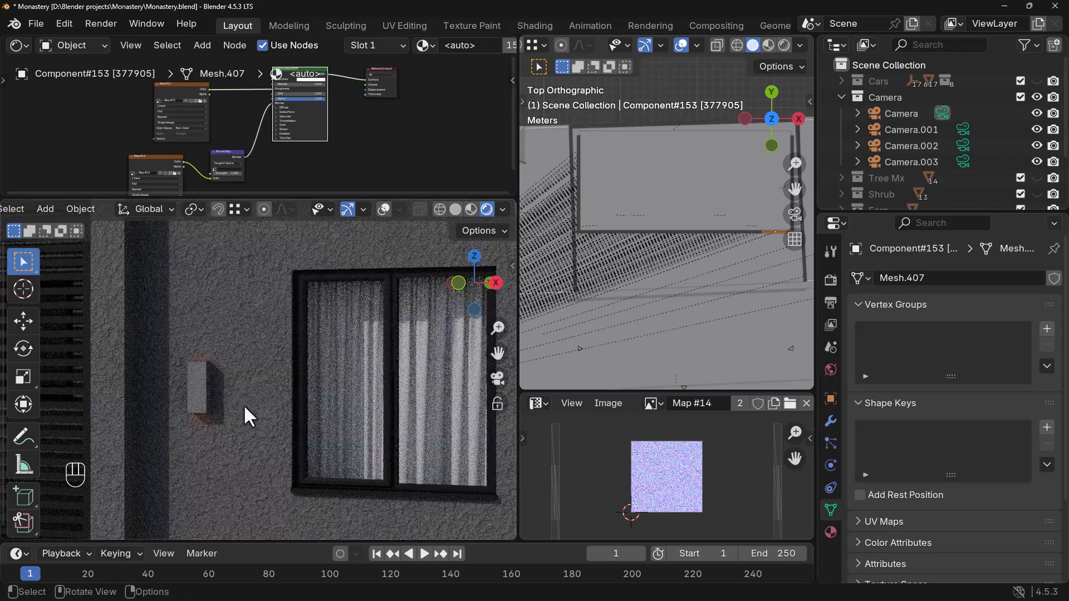
scroll(240, 397, down, 4)
scroll(272, 426, down, 5)
shift+middle_drag(173, 421, 292, 385)
scroll(221, 389, up, 5)
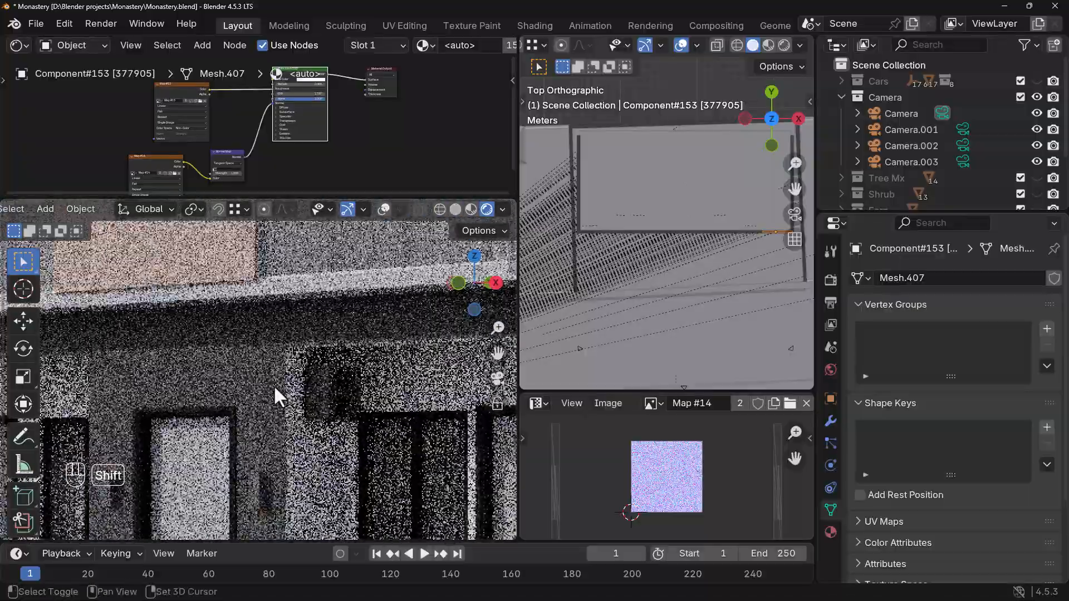
scroll(350, 402, up, 4)
scroll(246, 396, down, 4)
scroll(319, 438, down, 3)
shift+middle_drag(210, 414, 233, 375)
scroll(234, 376, up, 4)
shift+middle_drag(152, 389, 423, 402)
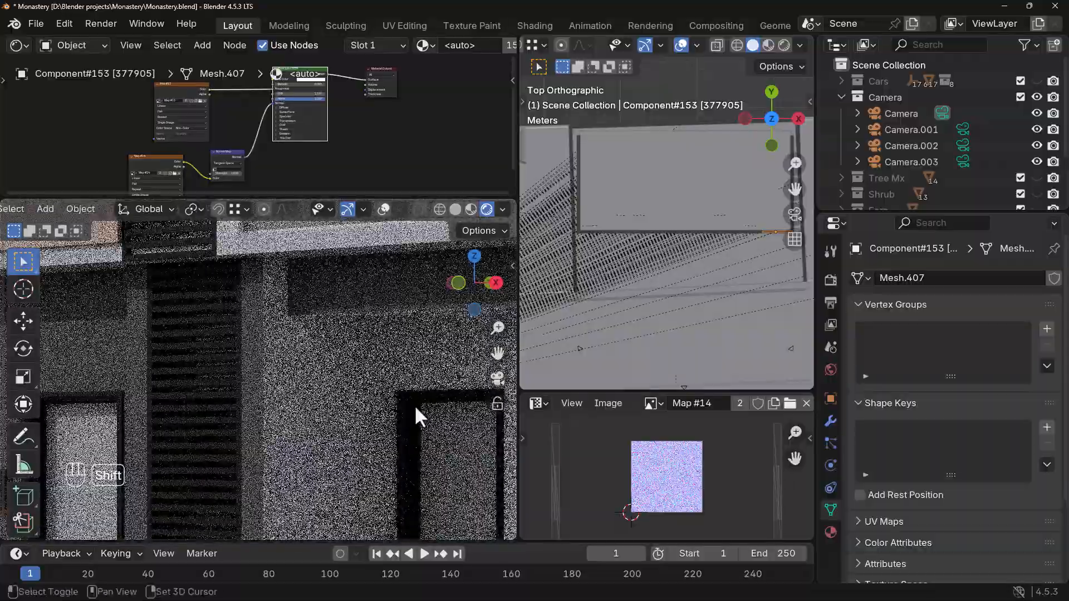
scroll(236, 369, down, 2)
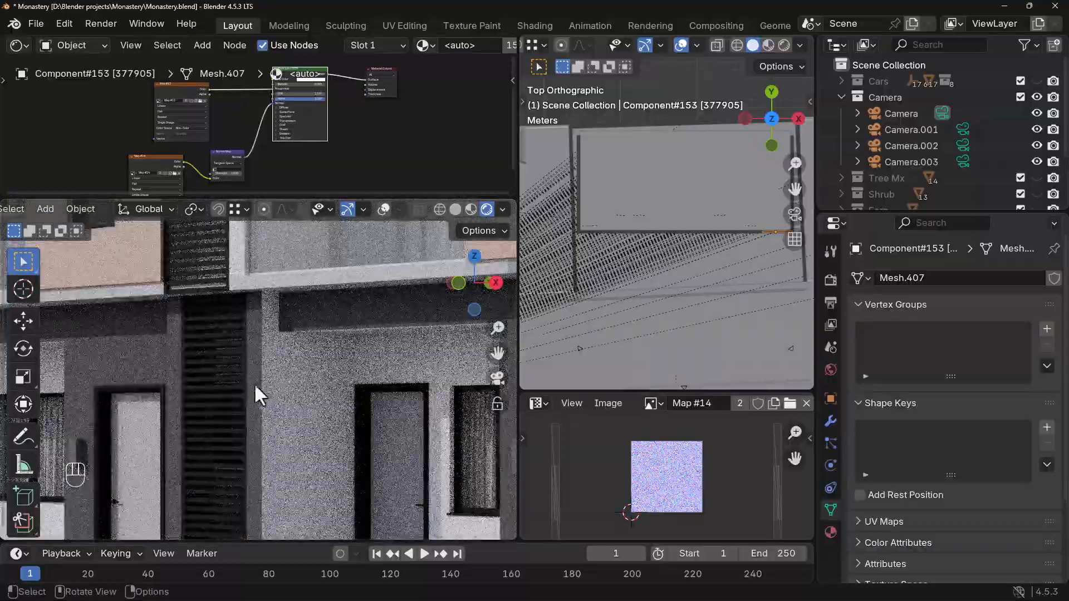
scroll(253, 409, down, 3)
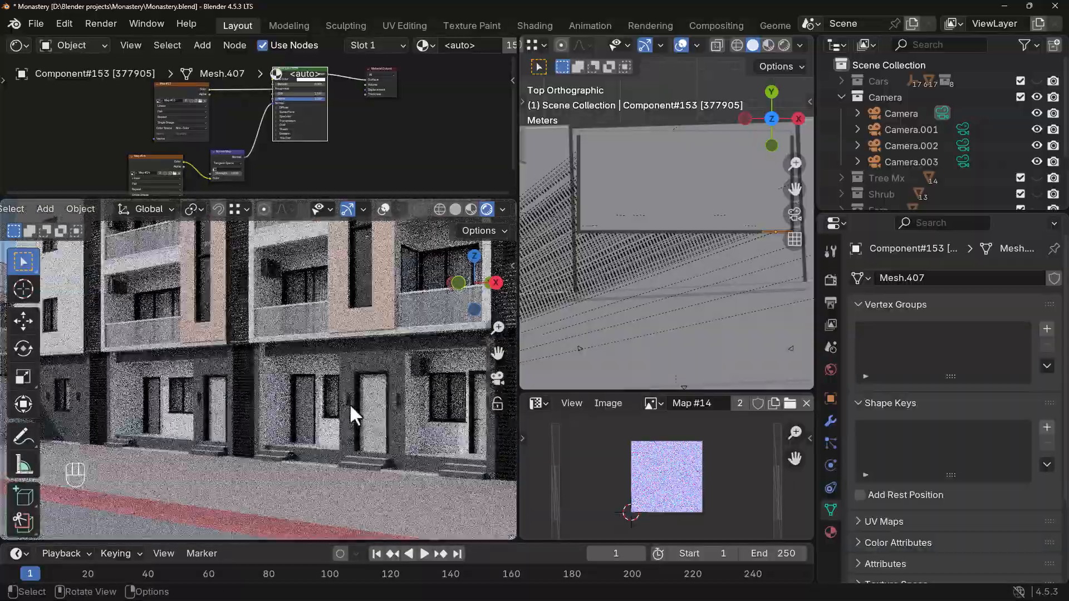
shift+middle_drag(350, 405, 283, 408)
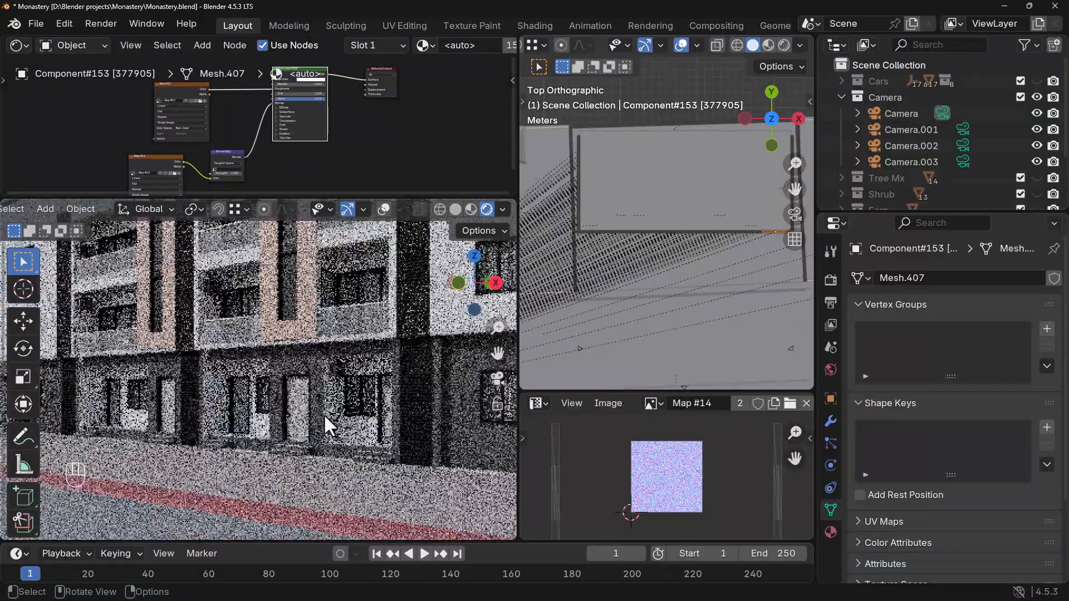
scroll(325, 367, up, 5)
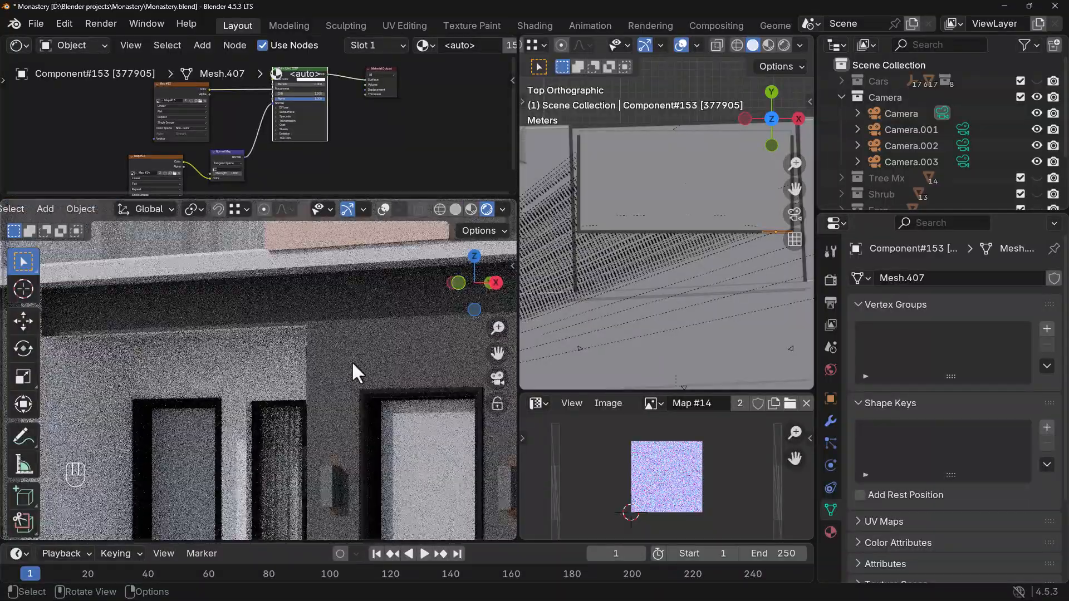
scroll(356, 367, down, 5)
scroll(349, 380, up, 8)
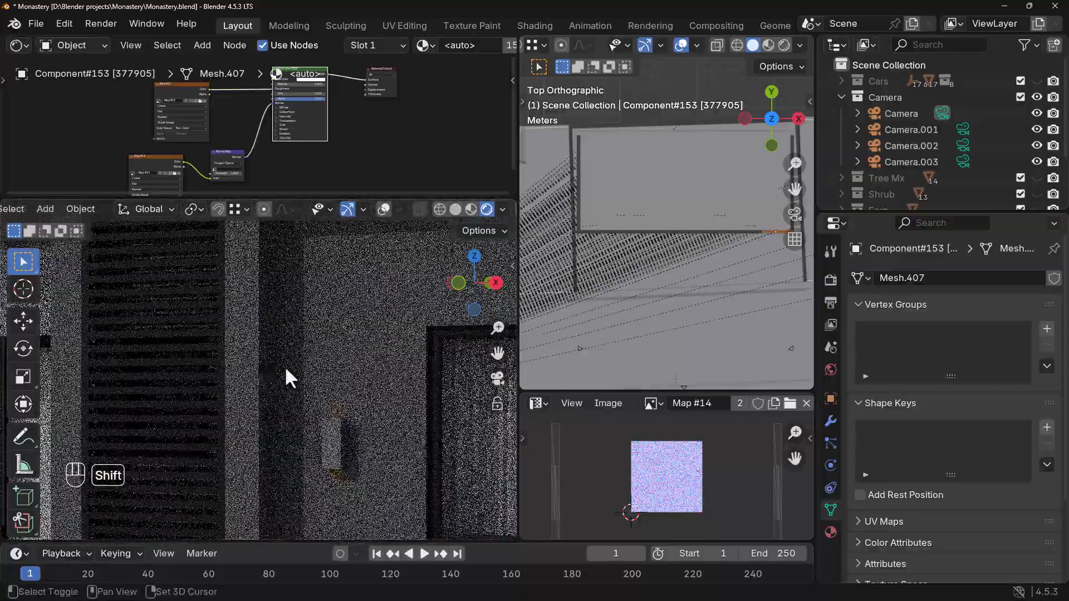
scroll(299, 376, down, 2)
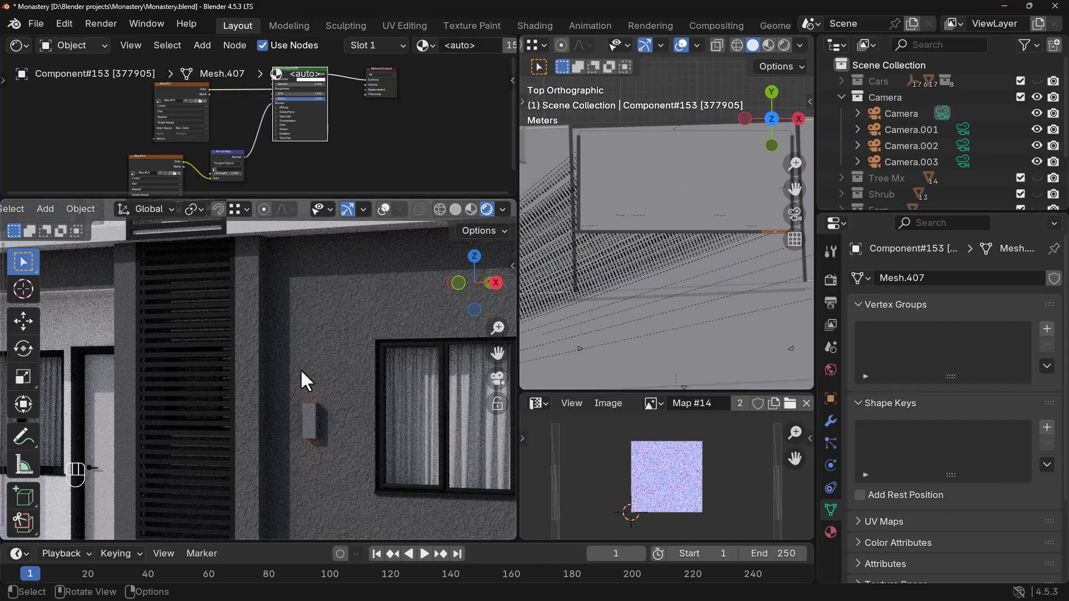
scroll(308, 404, down, 5)
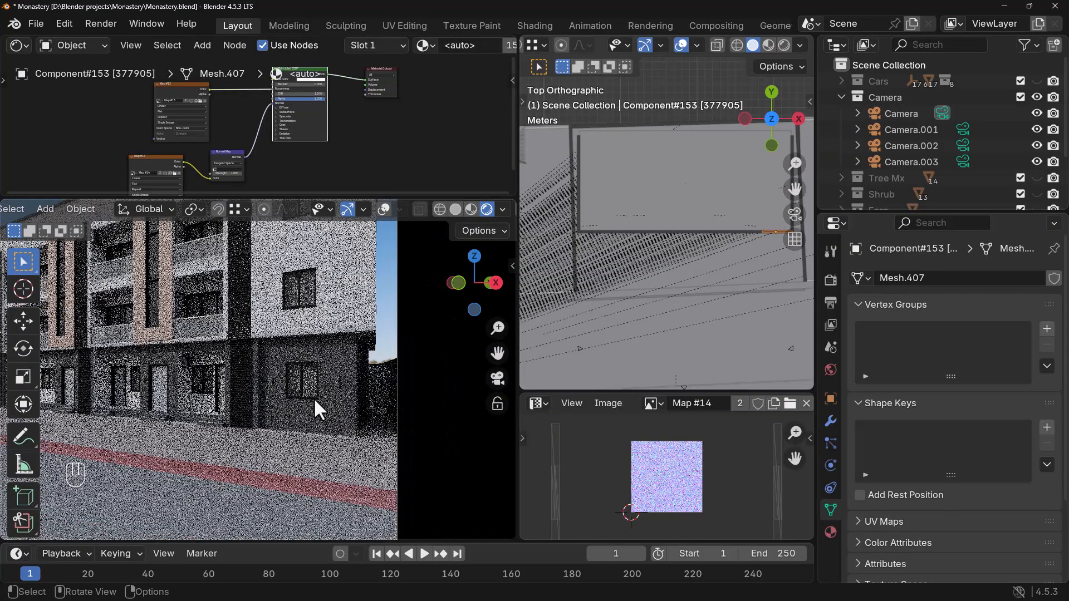
scroll(318, 384, down, 2)
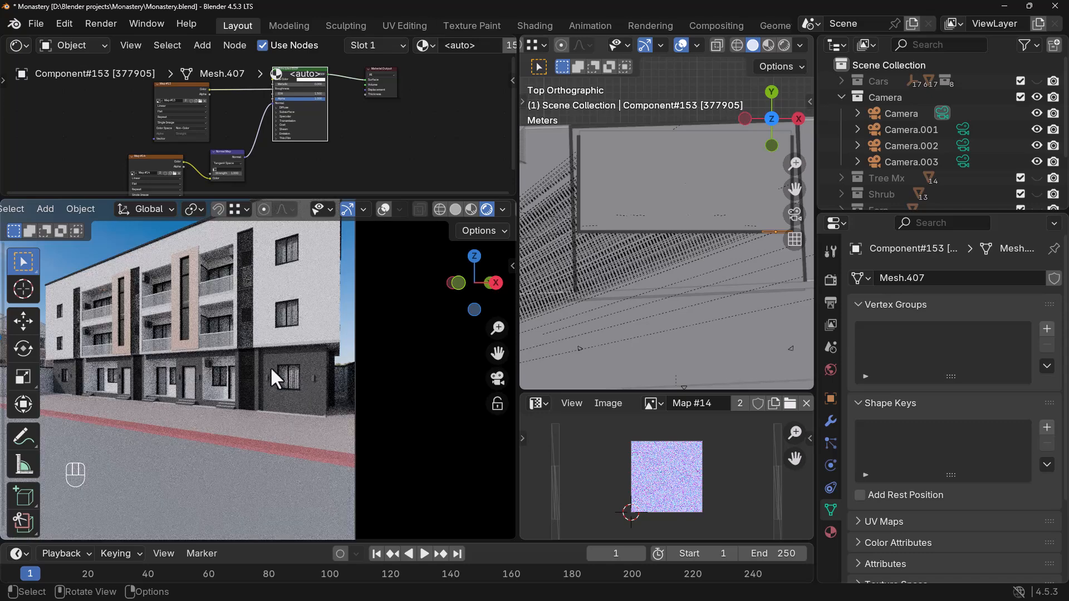
- Select the ground-floor entrance component with the door and examine its geometry and 0134_DimGray material nodes
middle_drag(269, 103, 298, 85)
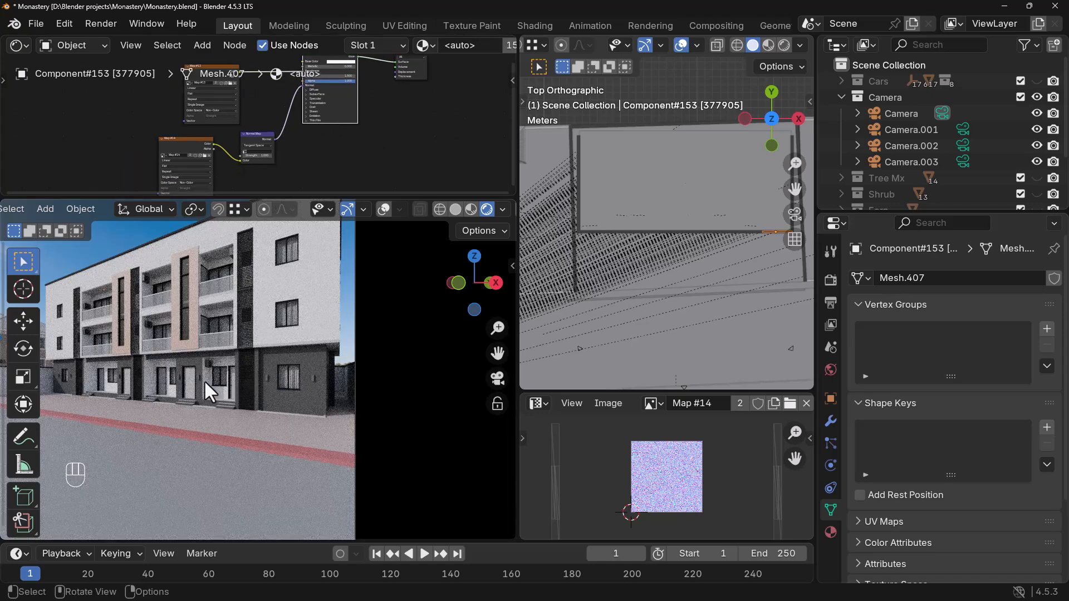
click(189, 360)
middle_drag(698, 255, 640, 144)
scroll(632, 176, up, 4)
scroll(236, 141, down, 2)
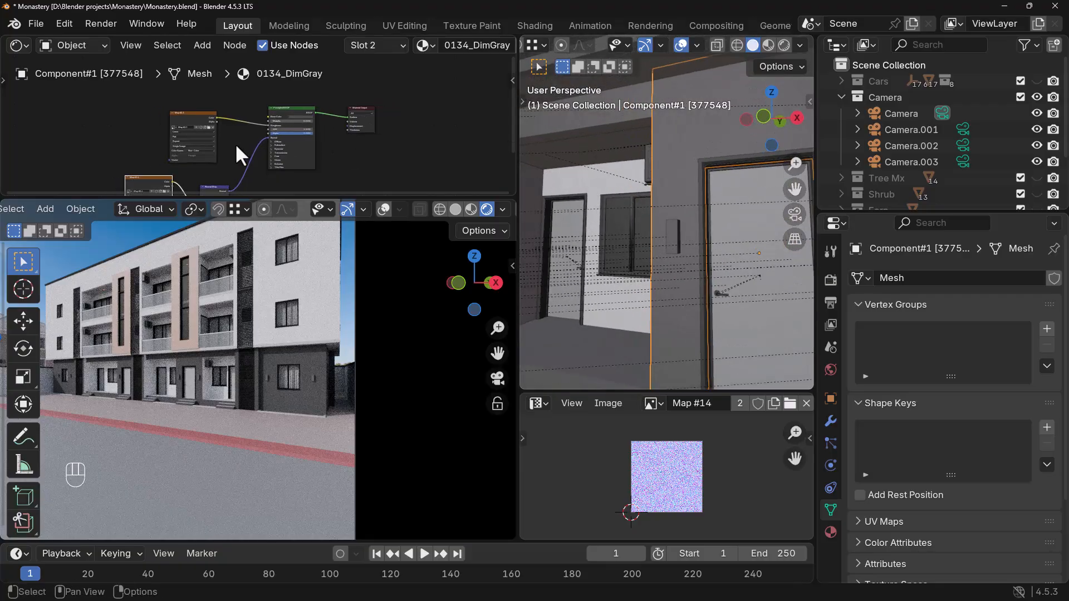
- Select the wall lamps and darken the Base Color of their <auto>7.001 material to a Value of about 0.052
scroll(276, 350, up, 4)
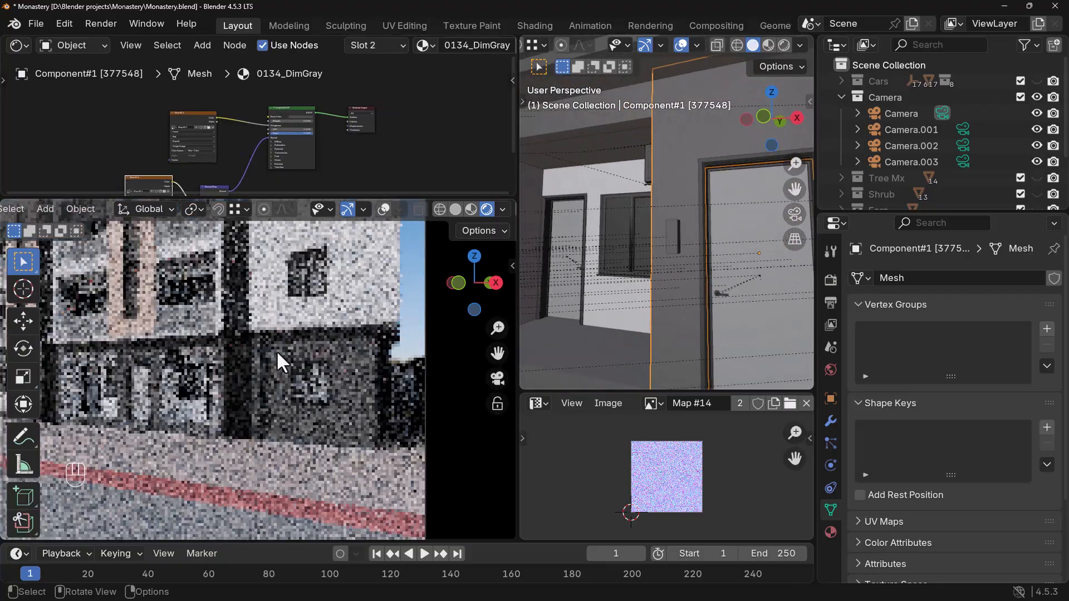
scroll(276, 351, up, 3)
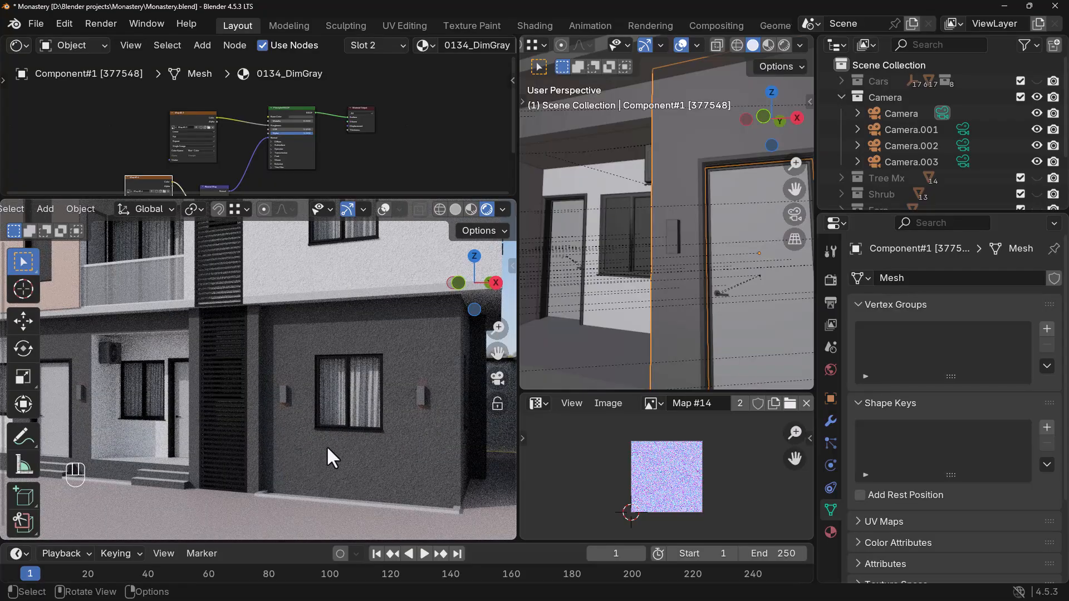
click(344, 392)
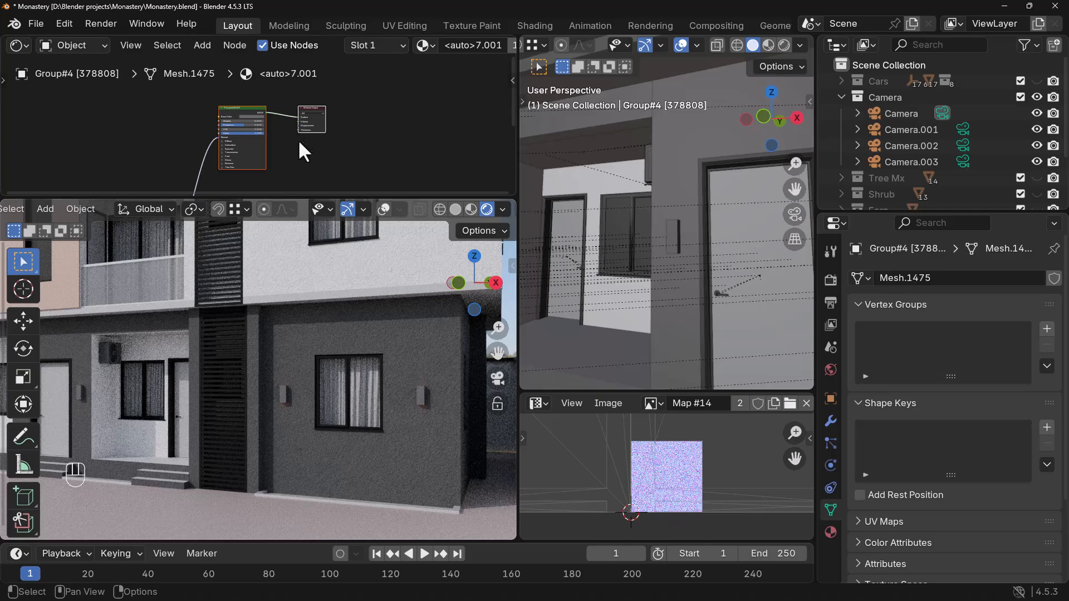
scroll(290, 128, up, 5)
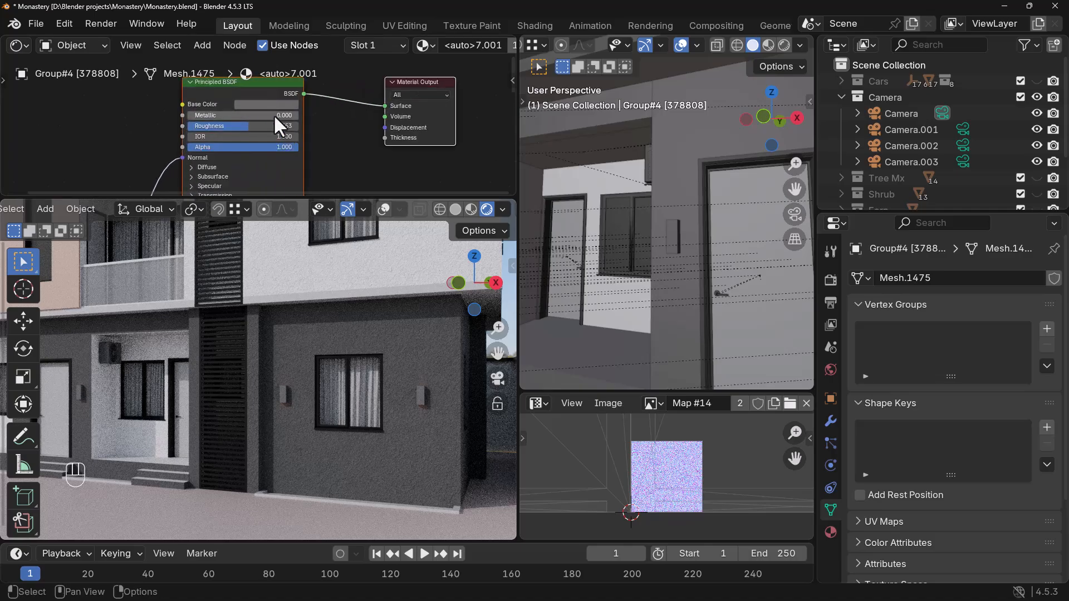
click(269, 104)
drag(327, 161, 327, 174)
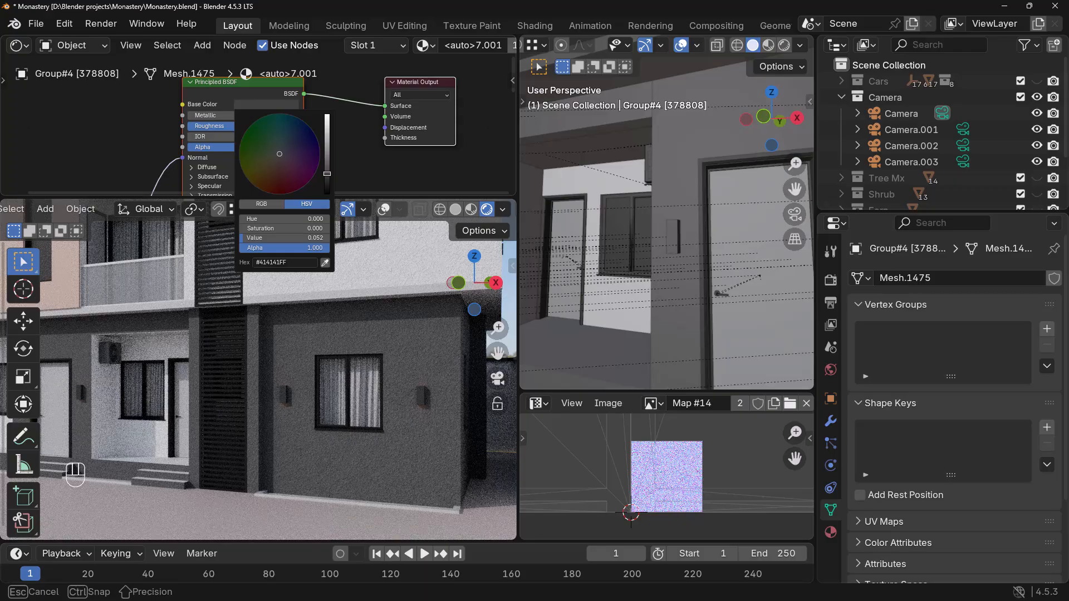
- Switch to the wall lamps' Color C05 material and delete the extra nodes feeding its Principled BSDF
click(352, 47)
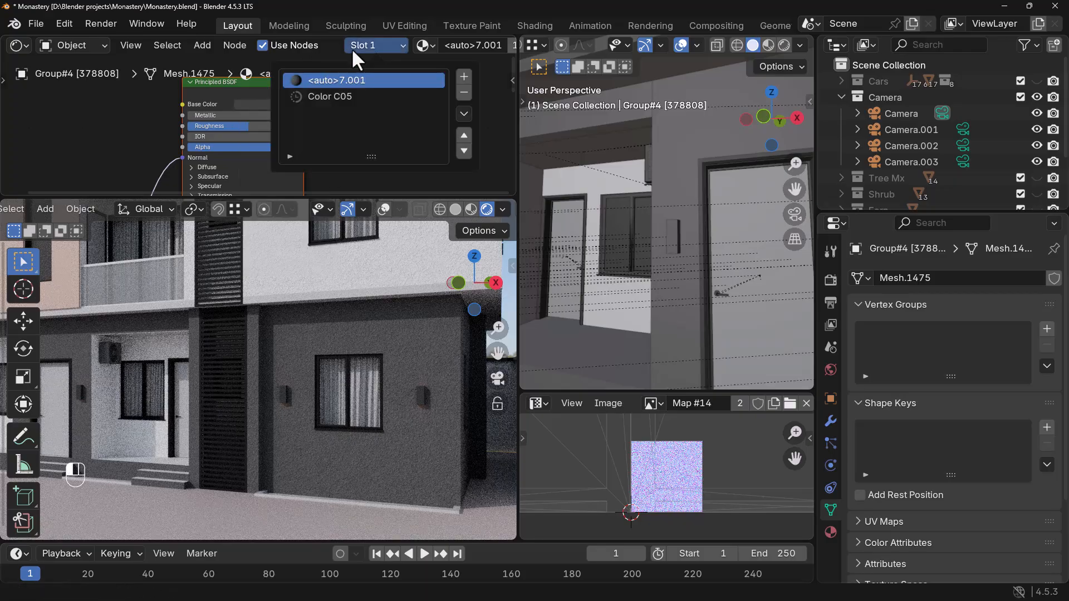
click(328, 96)
scroll(108, 132, down, 6)
middle_drag(115, 127, 175, 85)
scroll(176, 84, down, 2)
middle_drag(185, 139, 205, 109)
drag(194, 127, 161, 179)
key(Delete)
middle_drag(270, 85, 240, 137)
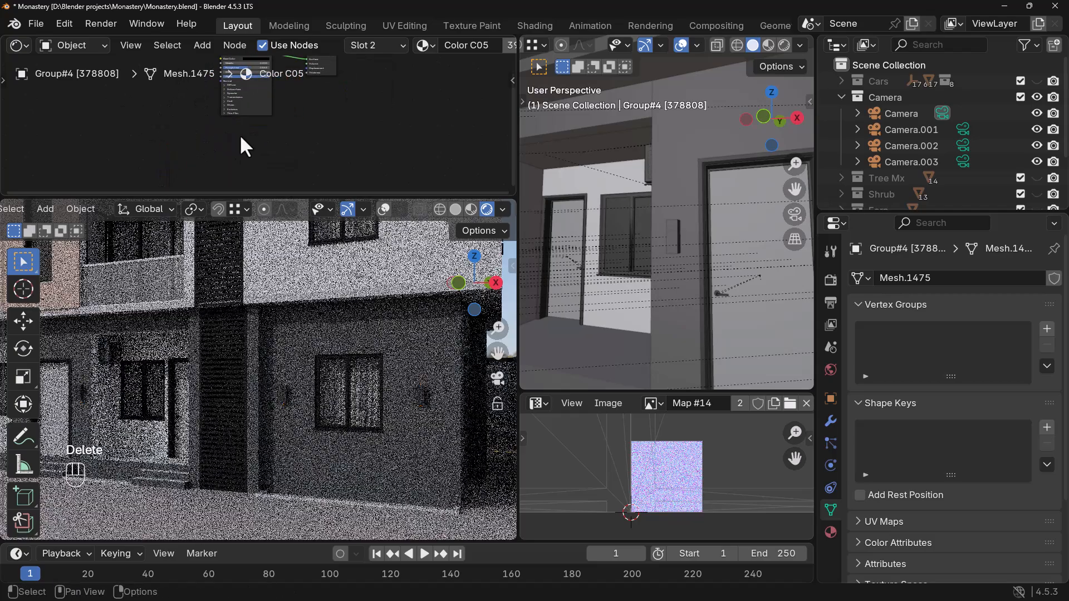
- Expand the Emission settings of the Color C05 material and raise the Strength to 5, 10 and finally 30
scroll(239, 138, up, 5)
click(150, 160)
double_click(273, 165)
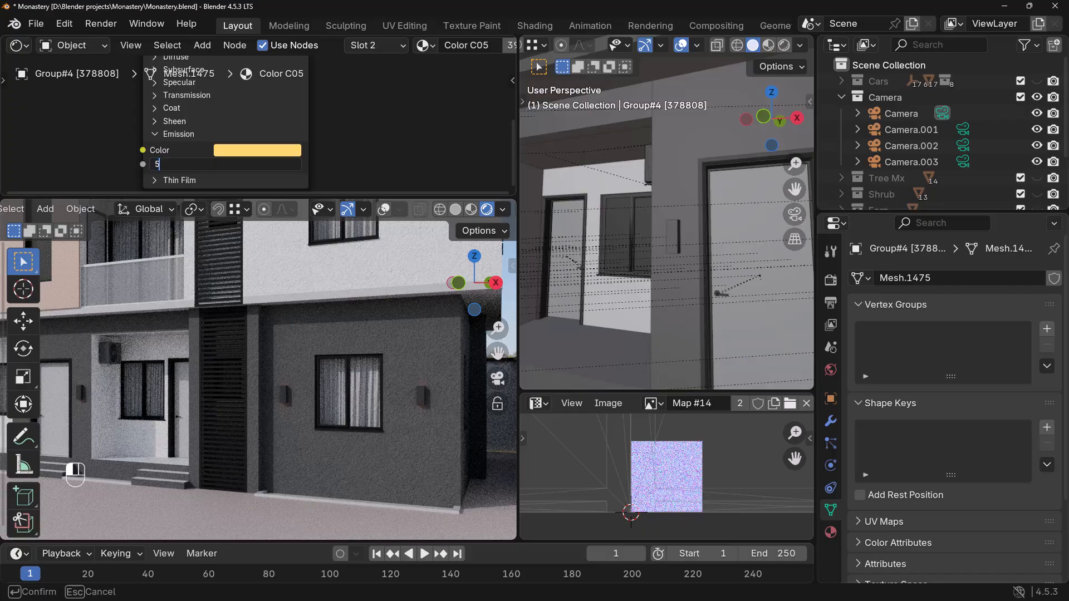
text(5)
key(Return)
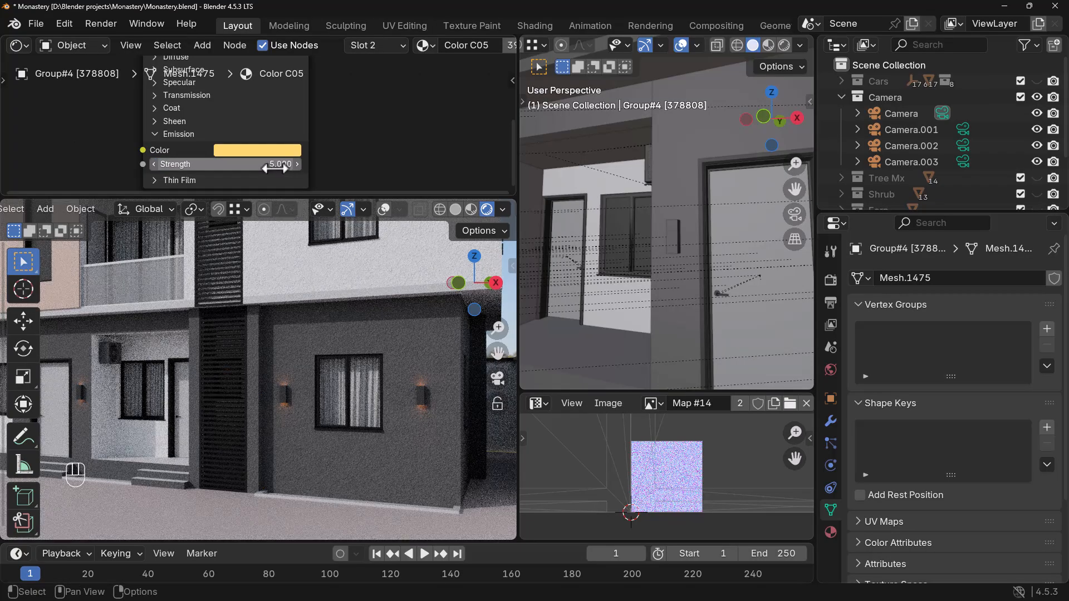
double_click(275, 166)
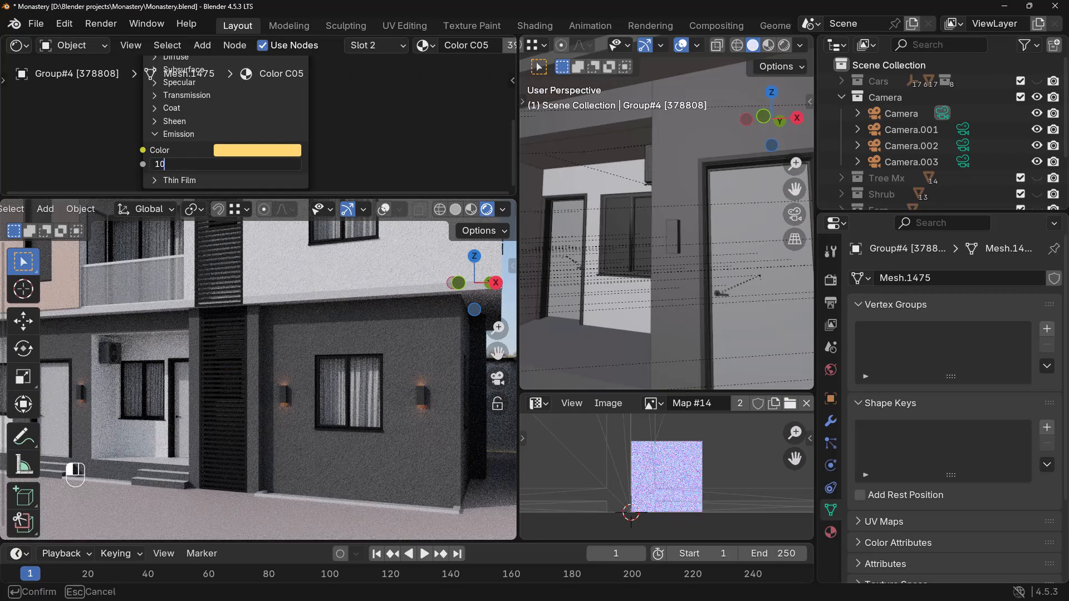
key(Return)
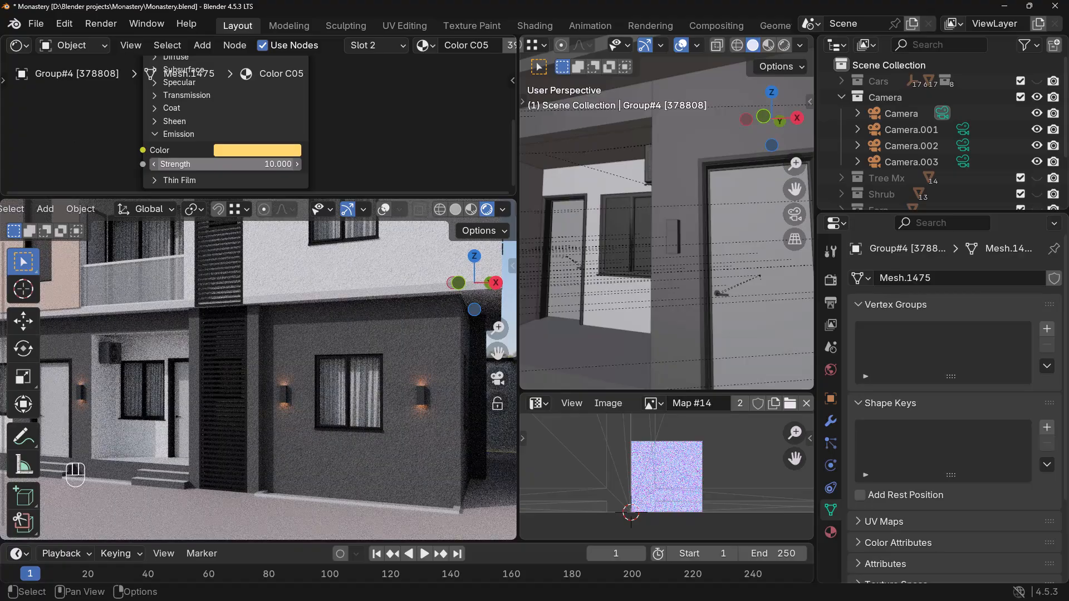
double_click(276, 163)
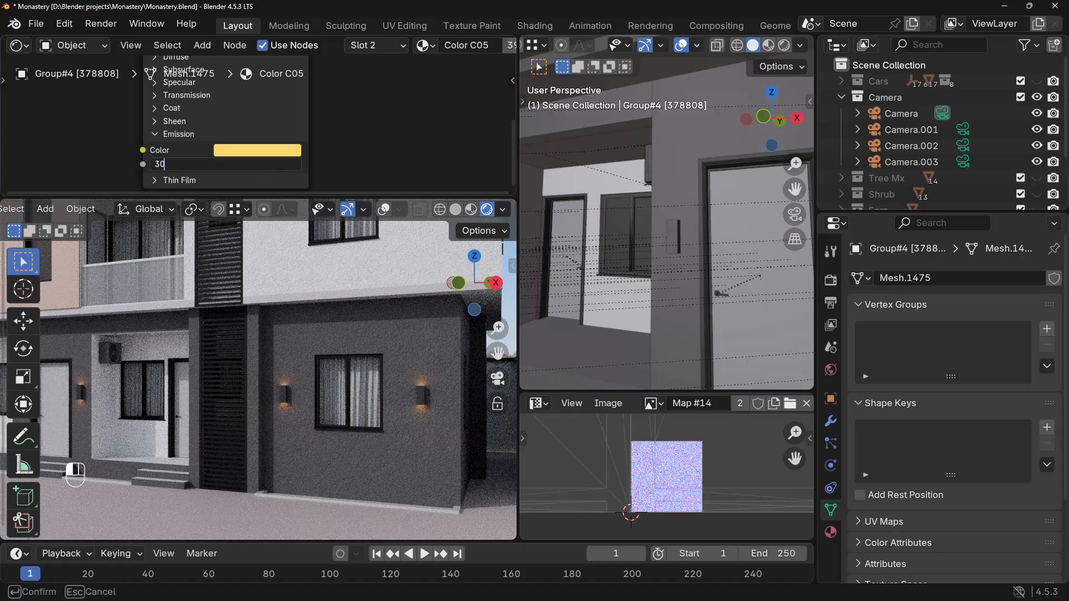
key(Return)
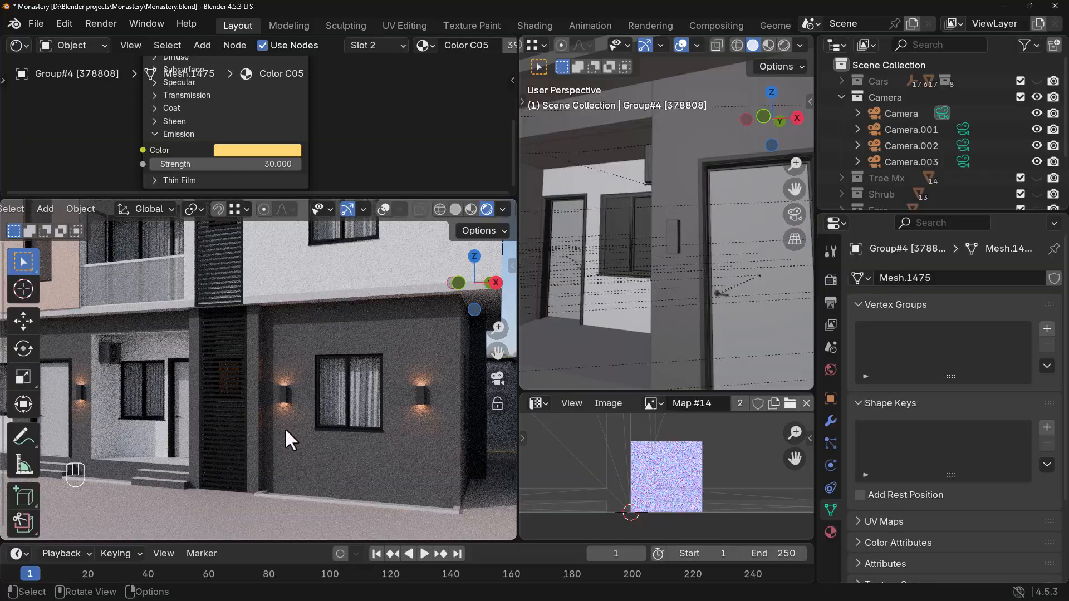
- Adjust the Emission Strength of the wall lamps' Color C05 material once more
scroll(296, 472, down, 7)
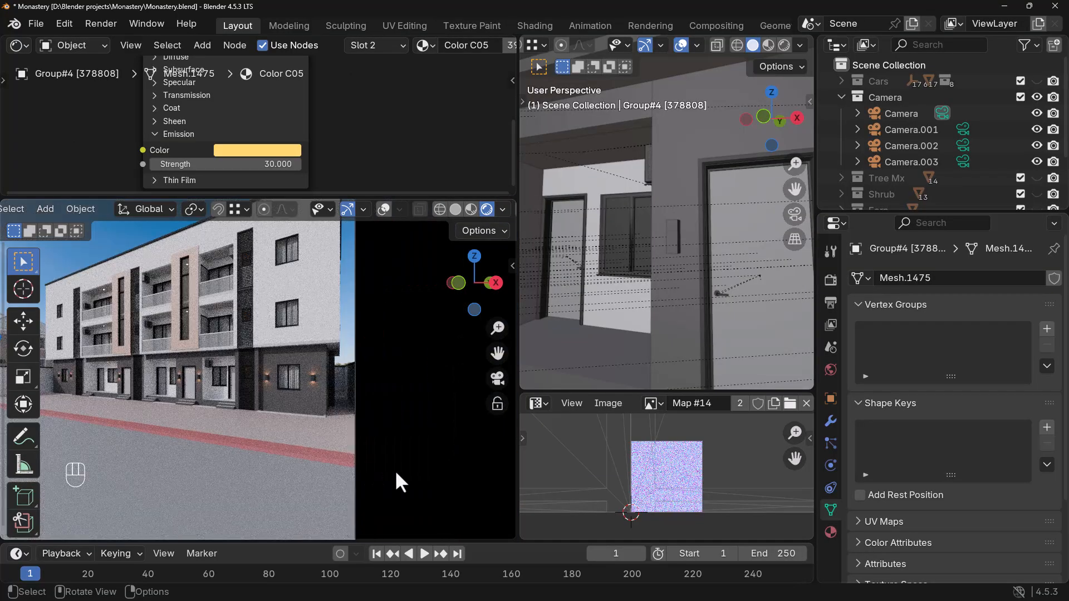
double_click(278, 163)
key(Return)
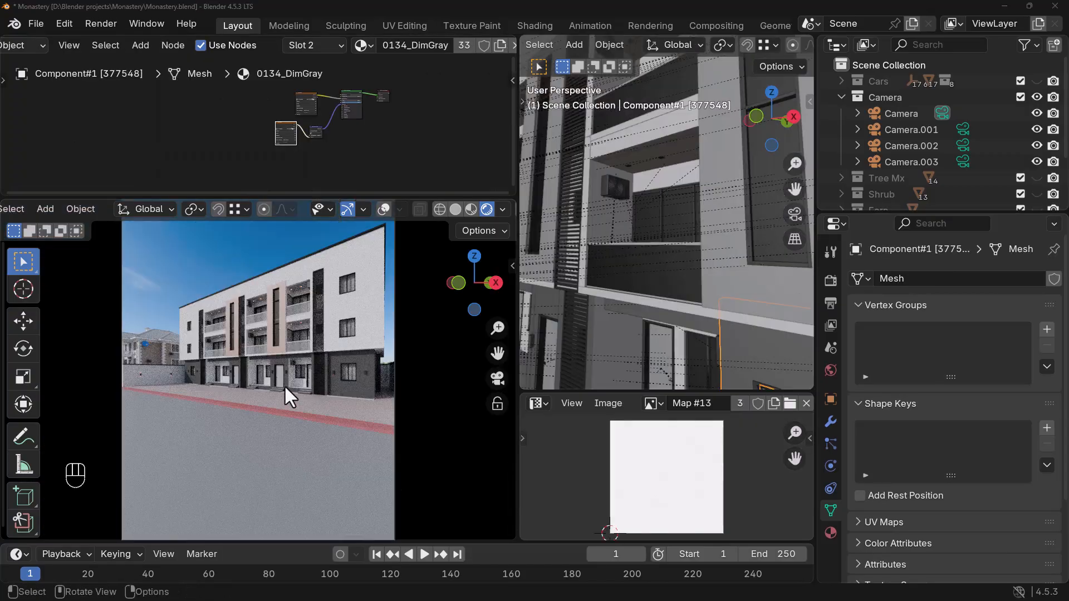
- Examine the glow of the wall lamps and the surrounding wall finish at the ground-floor entrances in the rendered view
scroll(283, 380, up, 5)
scroll(283, 380, down, 3)
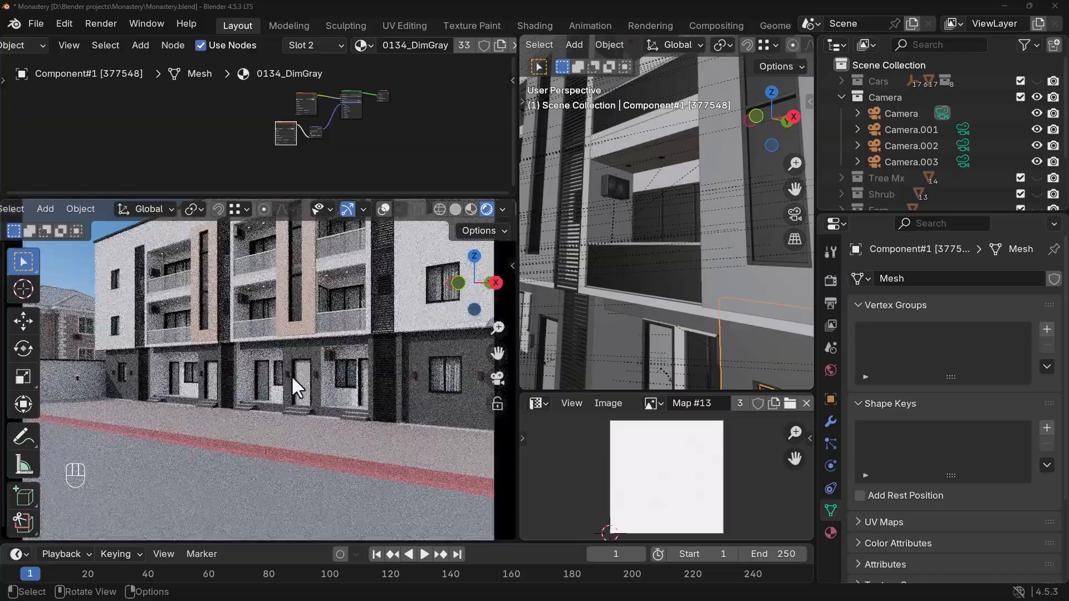
scroll(261, 389, up, 5)
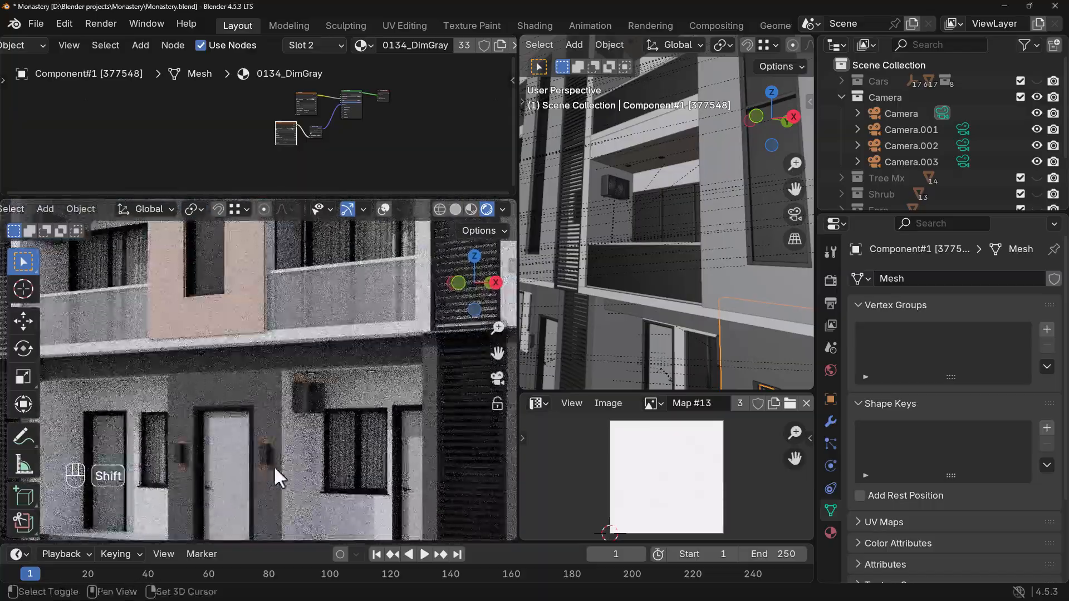
scroll(273, 363, up, 5)
scroll(298, 423, down, 5)
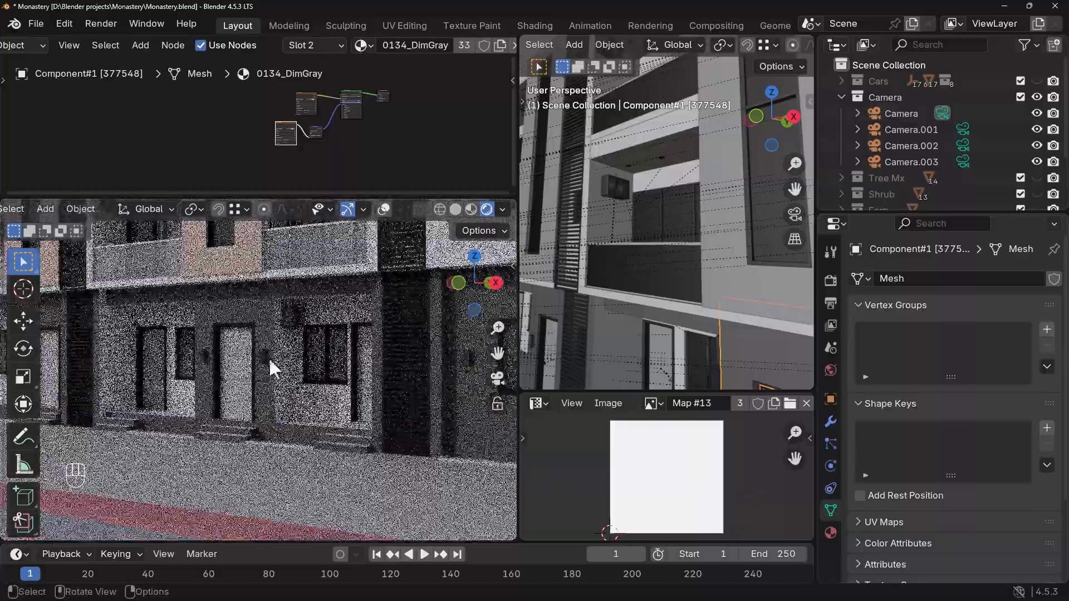
scroll(272, 367, up, 3)
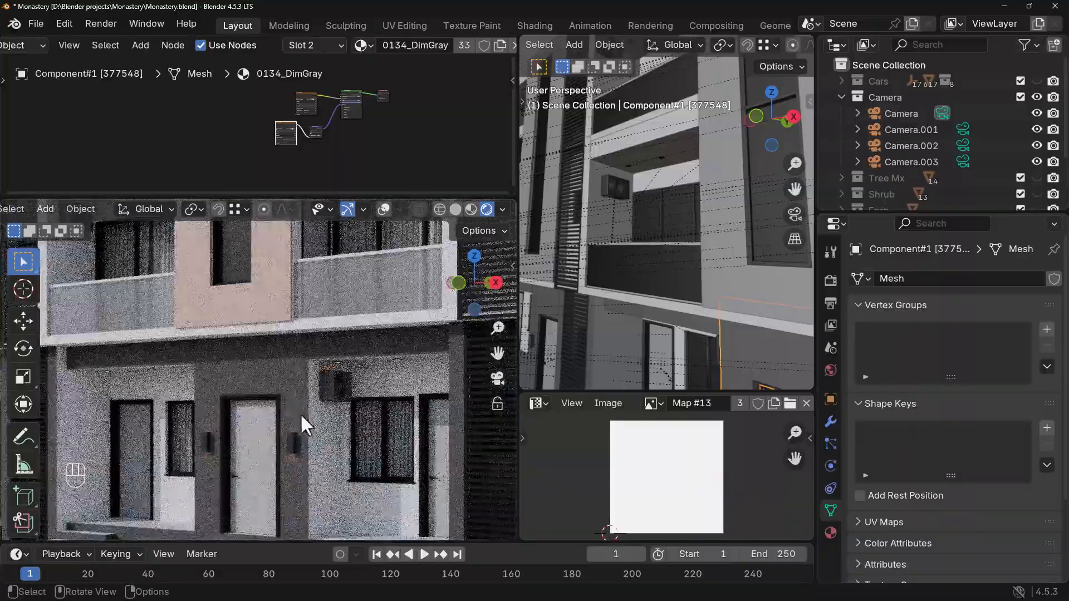
scroll(302, 422, down, 2)
shift+middle_drag(349, 409, 223, 380)
scroll(398, 389, up, 4)
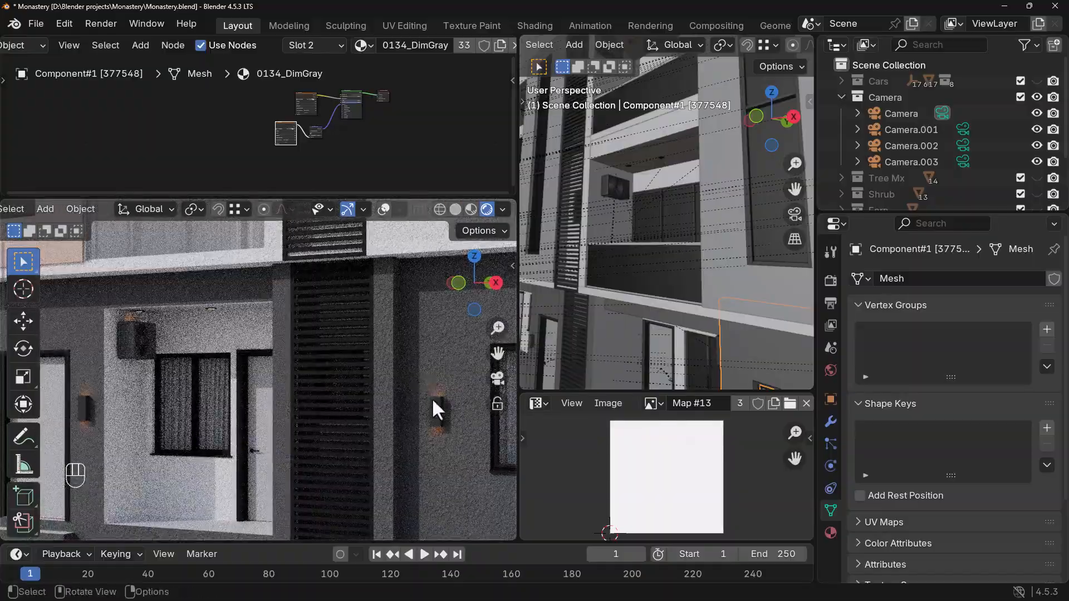
shift+middle_drag(196, 424, 370, 476)
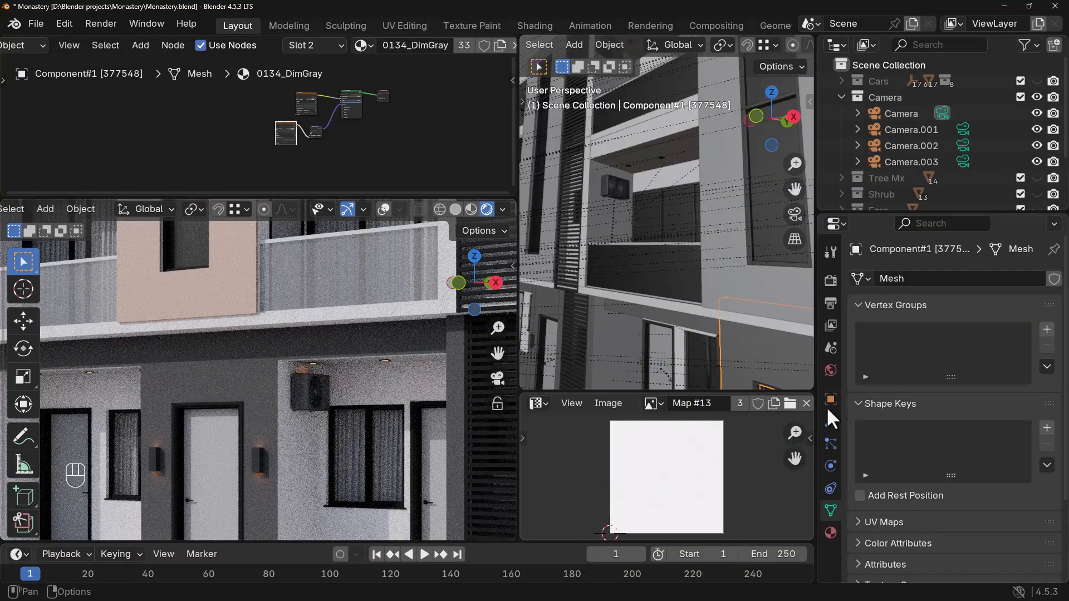
- Select the whole mesh of the dark grey wall around the door in Edit Mode and unwrap it with Smart UV Project
scroll(684, 291, down, 2)
middle_drag(684, 291, 709, 312)
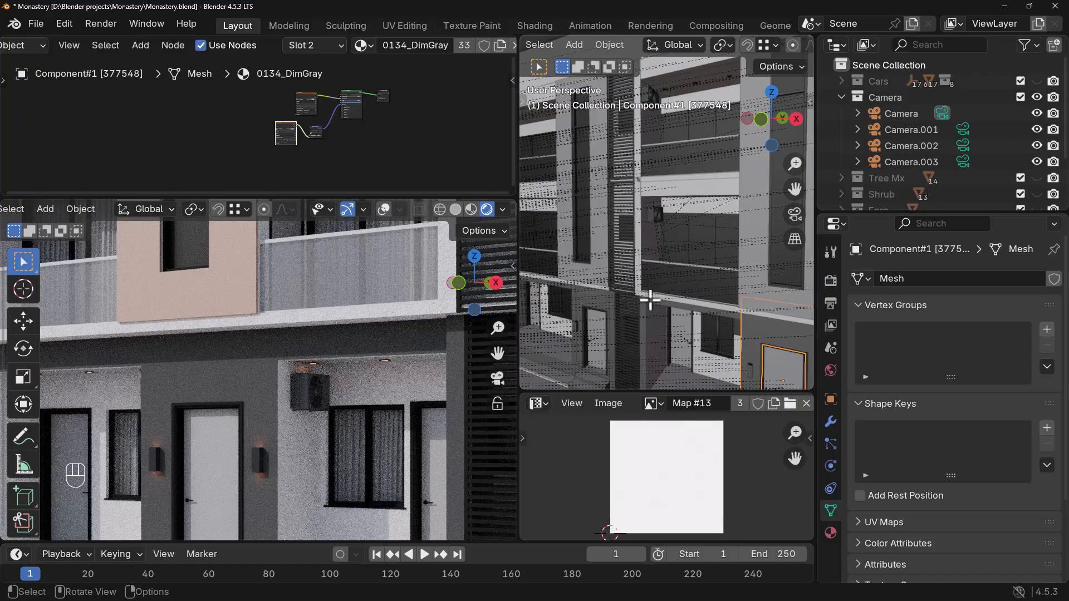
key(Tab)
scroll(682, 288, up, 5)
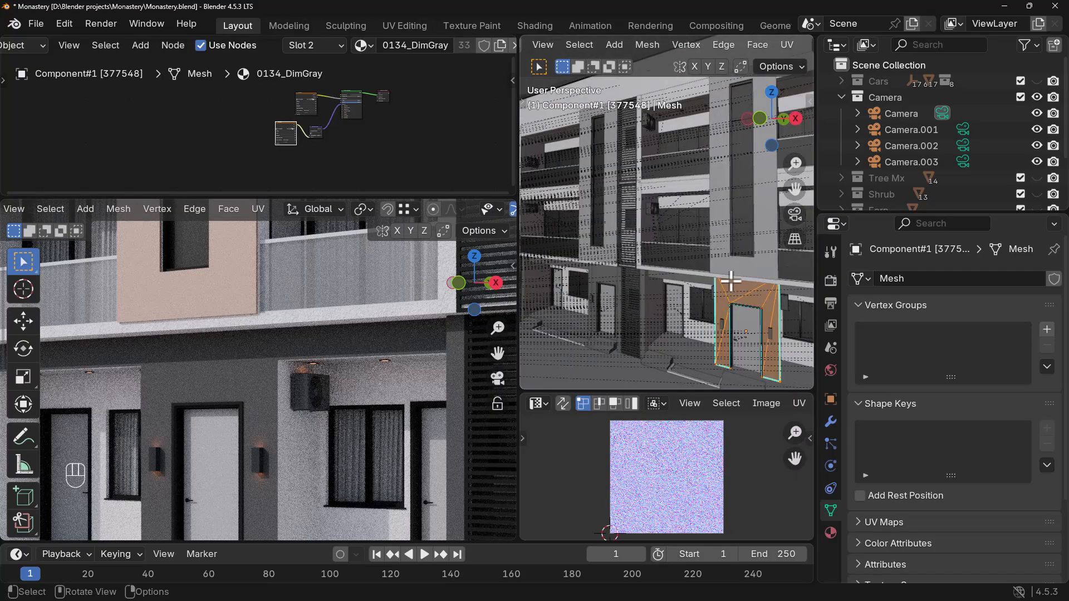
shift+middle_drag(746, 310, 665, 280)
scroll(730, 239, up, 2)
scroll(665, 287, down, 3)
click(678, 256)
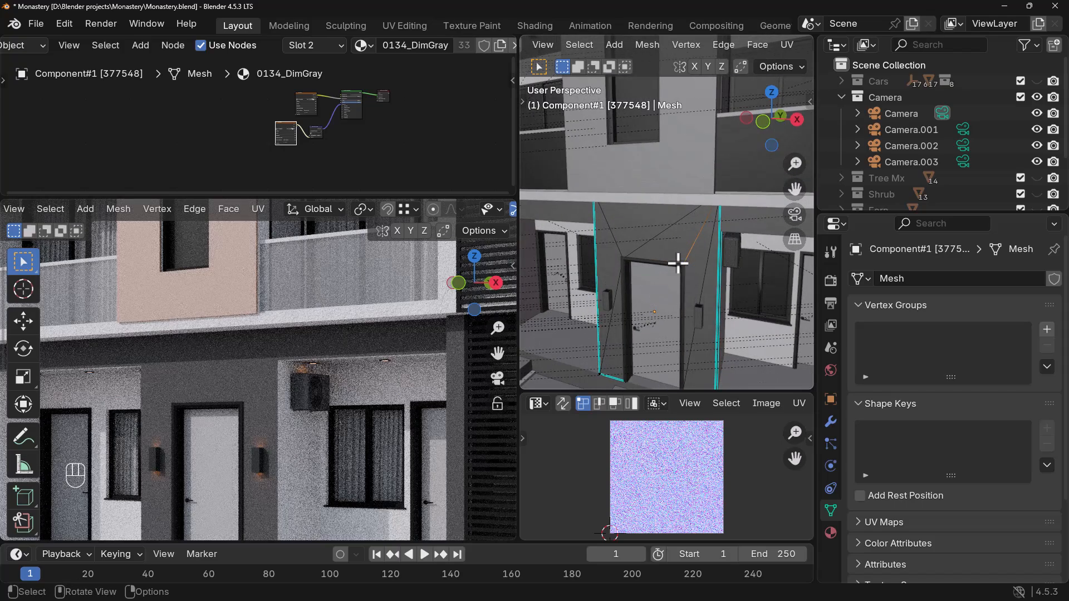
middle_drag(678, 263, 672, 260)
key(a)
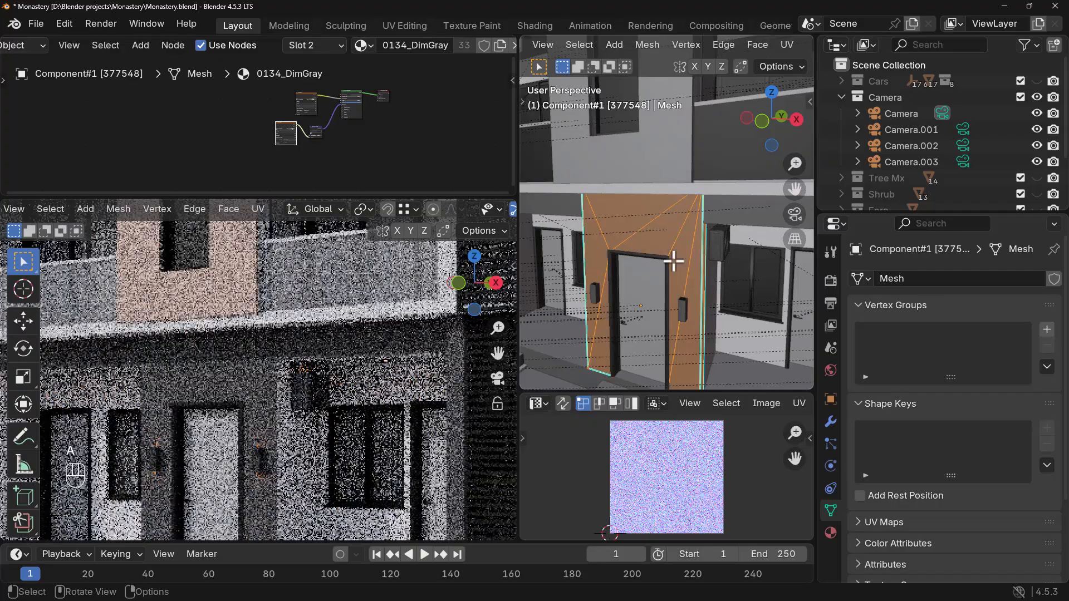
key(u)
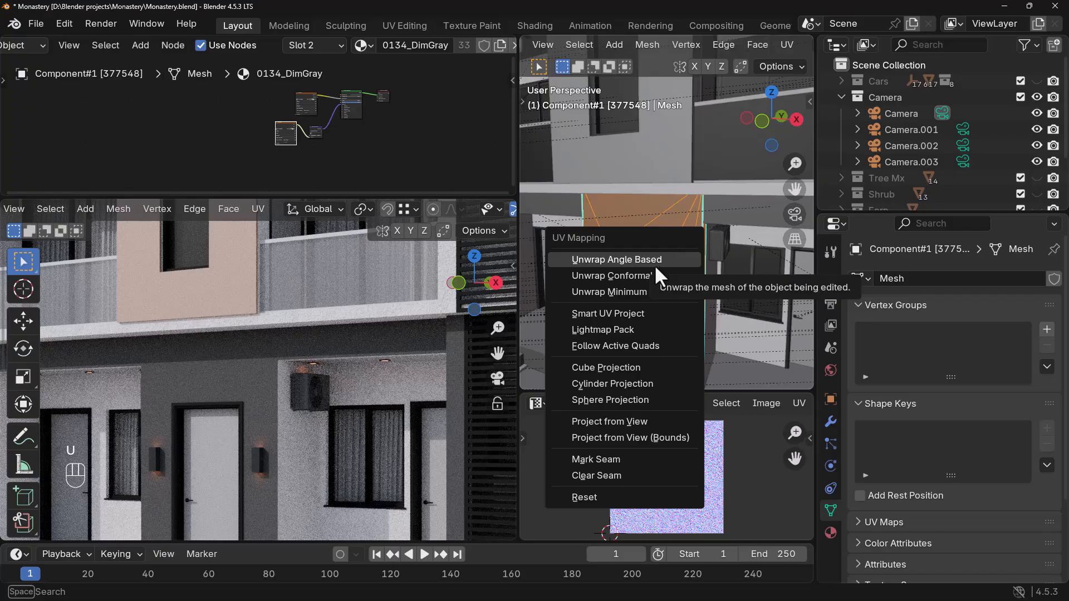
click(623, 313)
click(612, 471)
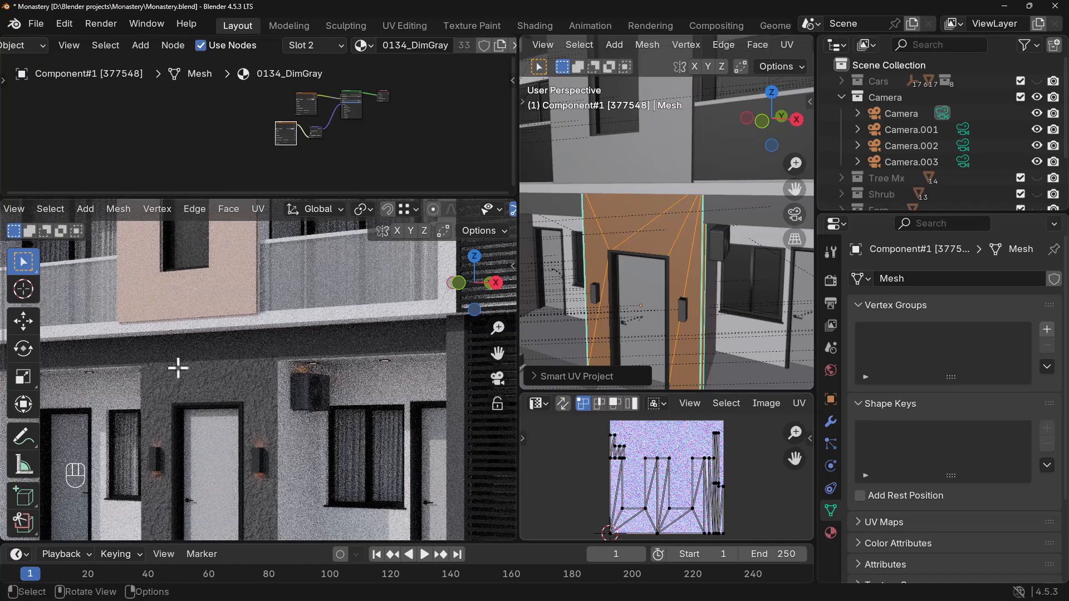
- Scale all UVs of the door wall up by about 2.5 and return to Object Mode
scroll(215, 368, down, 3)
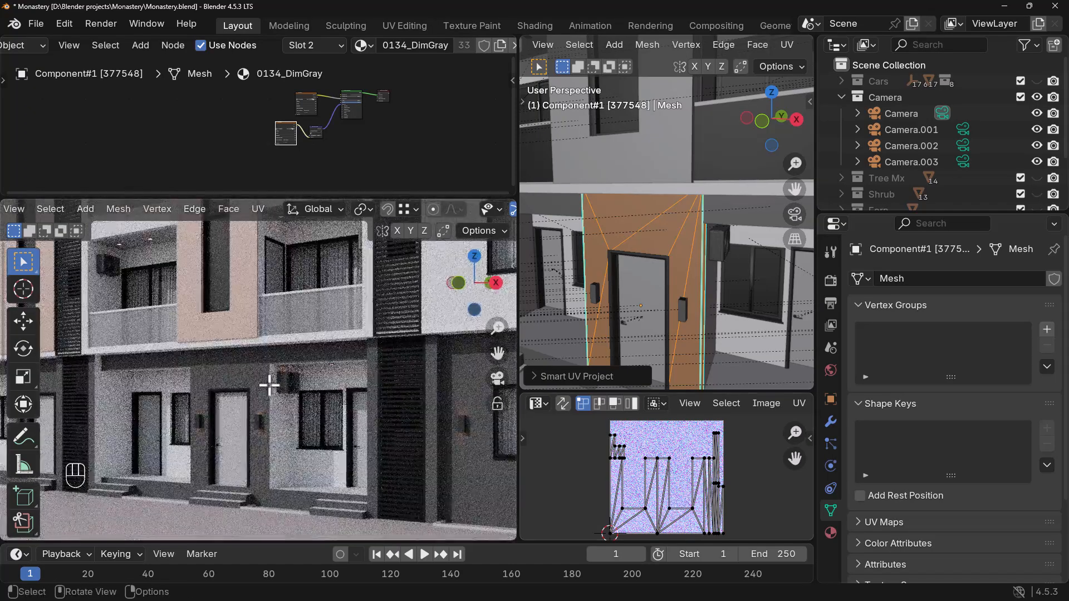
middle_drag(270, 386, 282, 387)
scroll(301, 389, up, 5)
shift+middle_drag(375, 384, 289, 350)
scroll(291, 339, up, 4)
scroll(315, 358, down, 4)
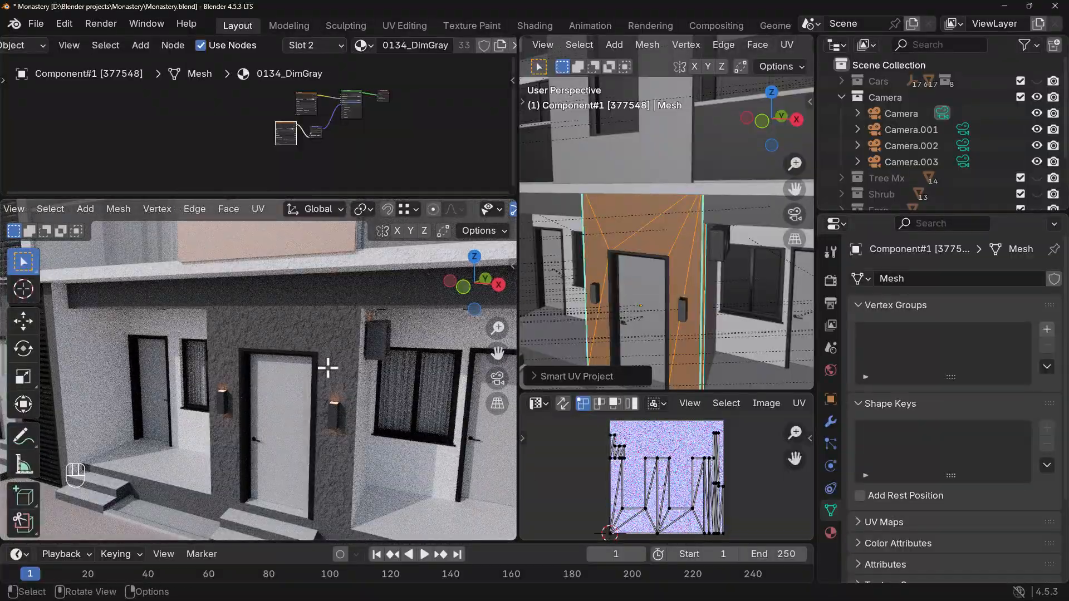
scroll(337, 382, down, 4)
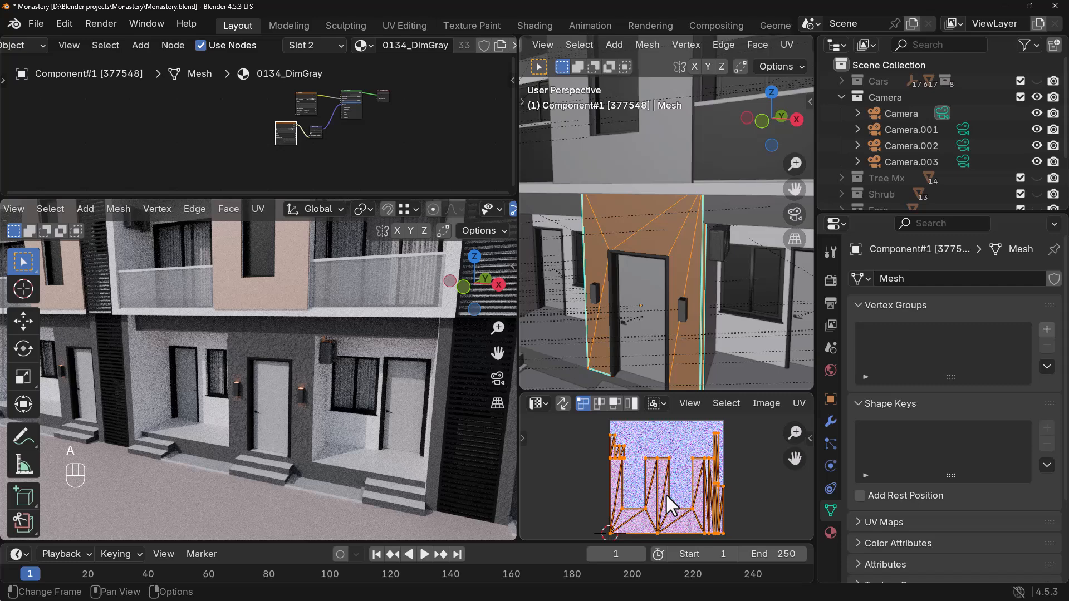
key(s)
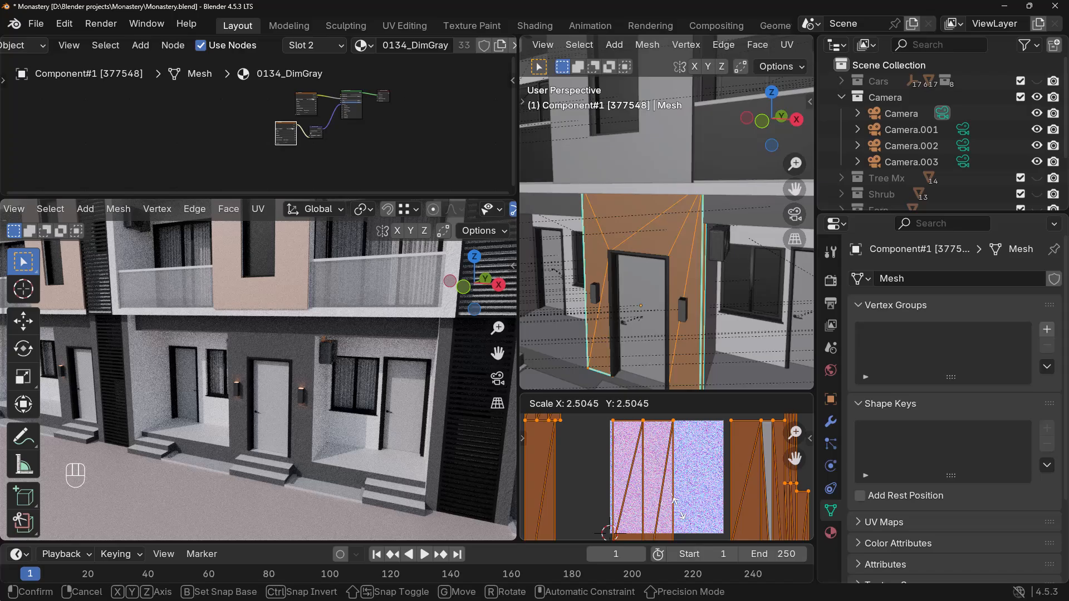
click(677, 507)
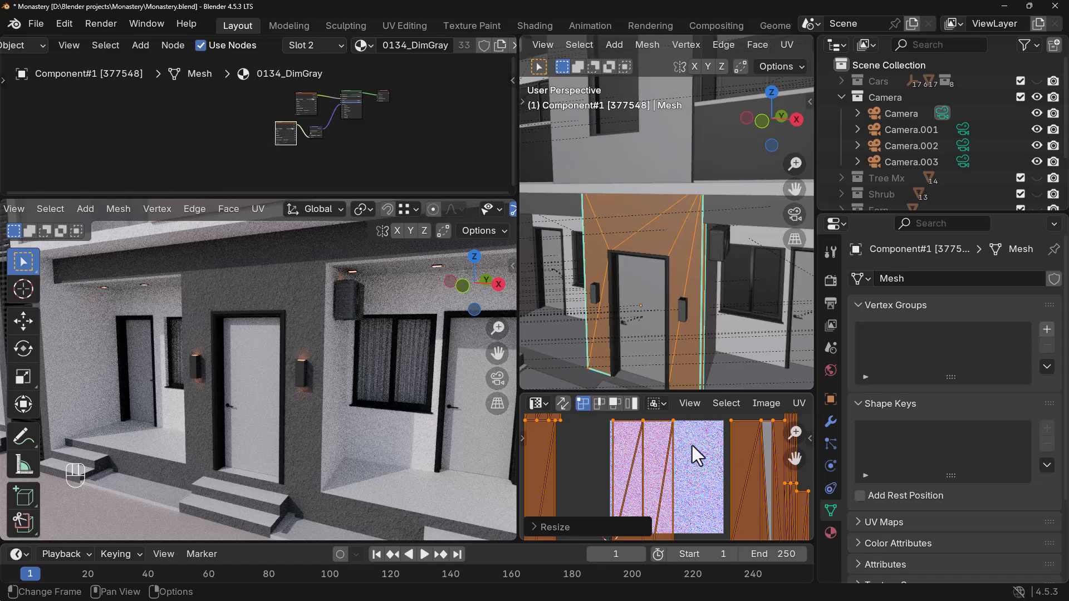
key(Tab)
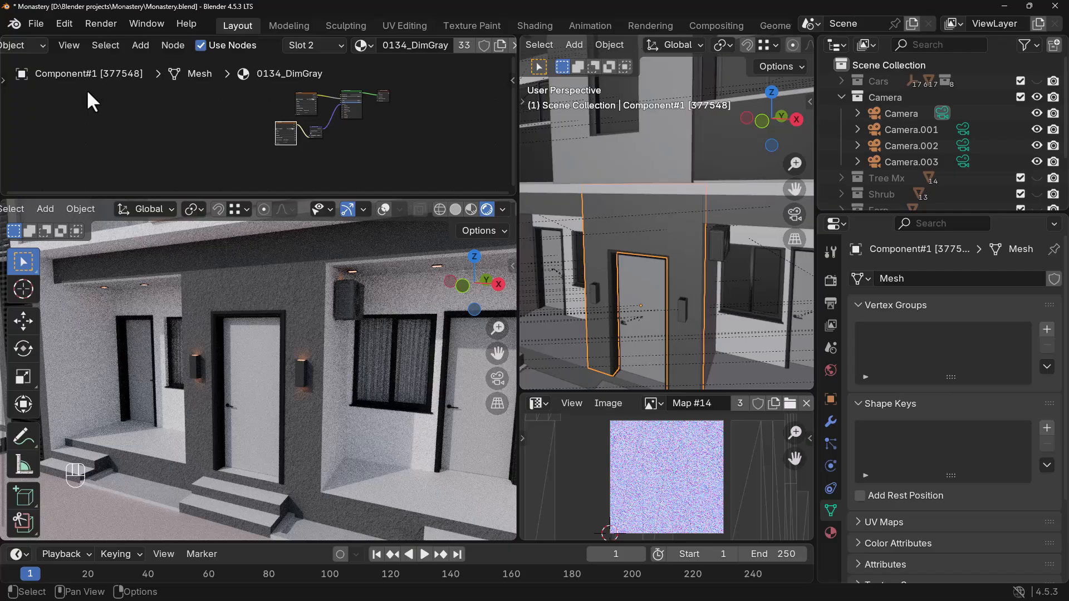
- Look up the Copy Attributes Menu add-on in the Preferences with the search "cop" and close the Preferences again
click(66, 25)
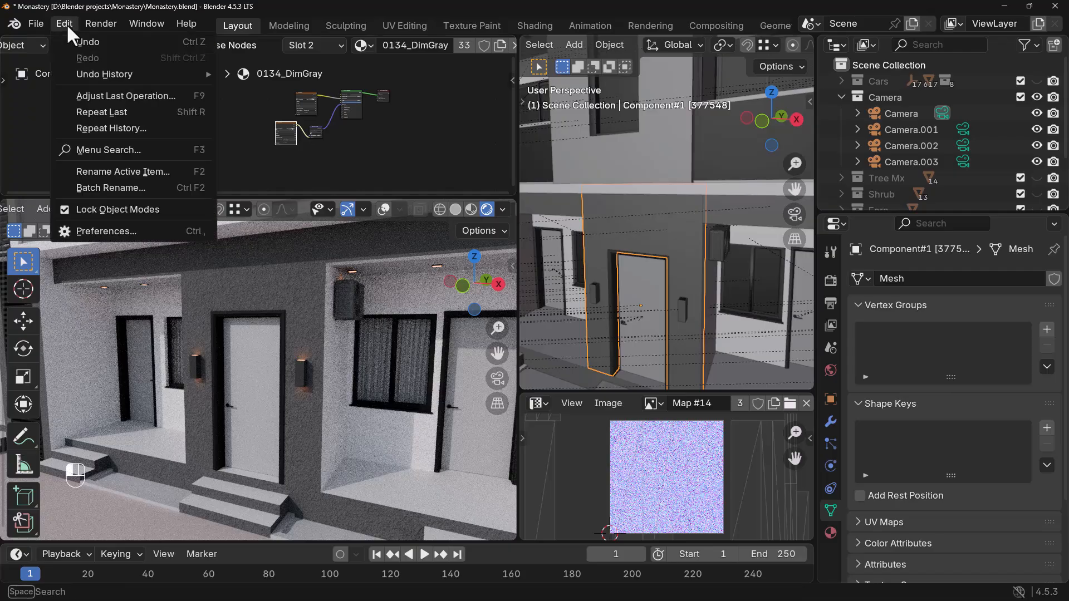
click(93, 229)
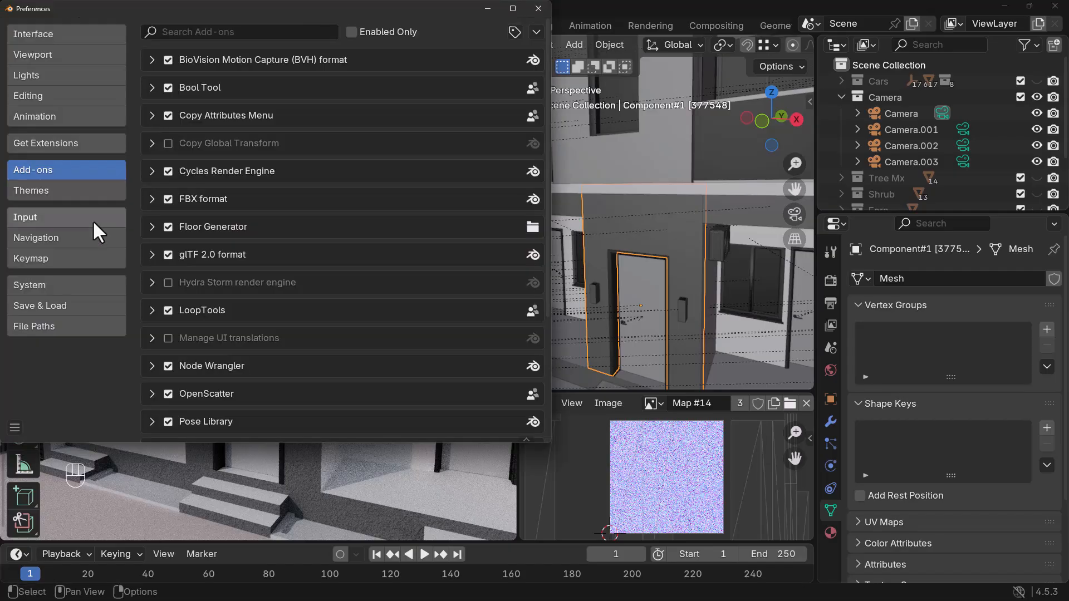
click(221, 30)
text(cop)
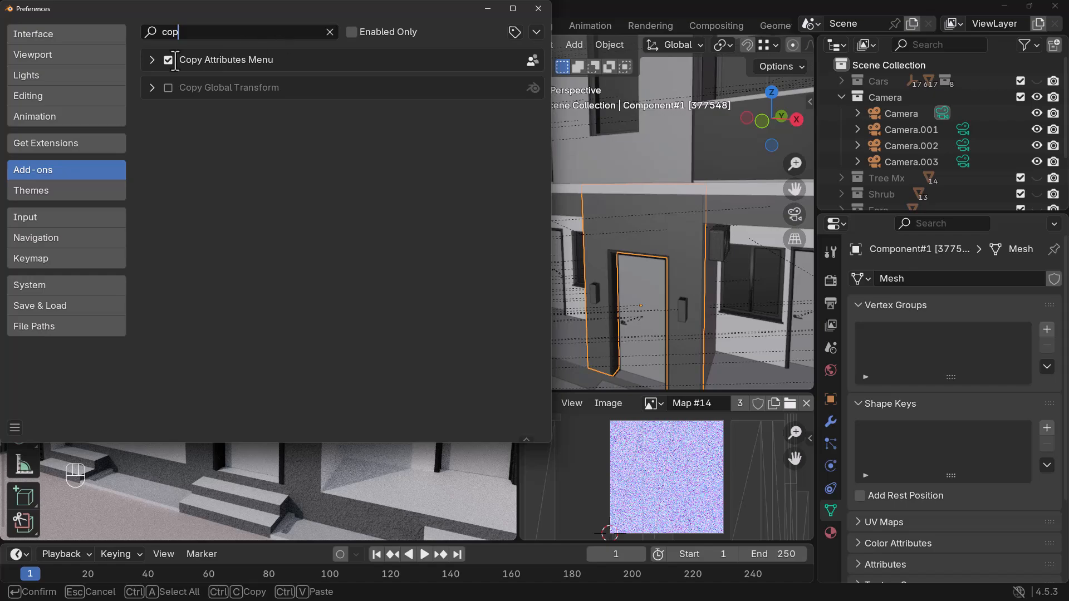
click(328, 33)
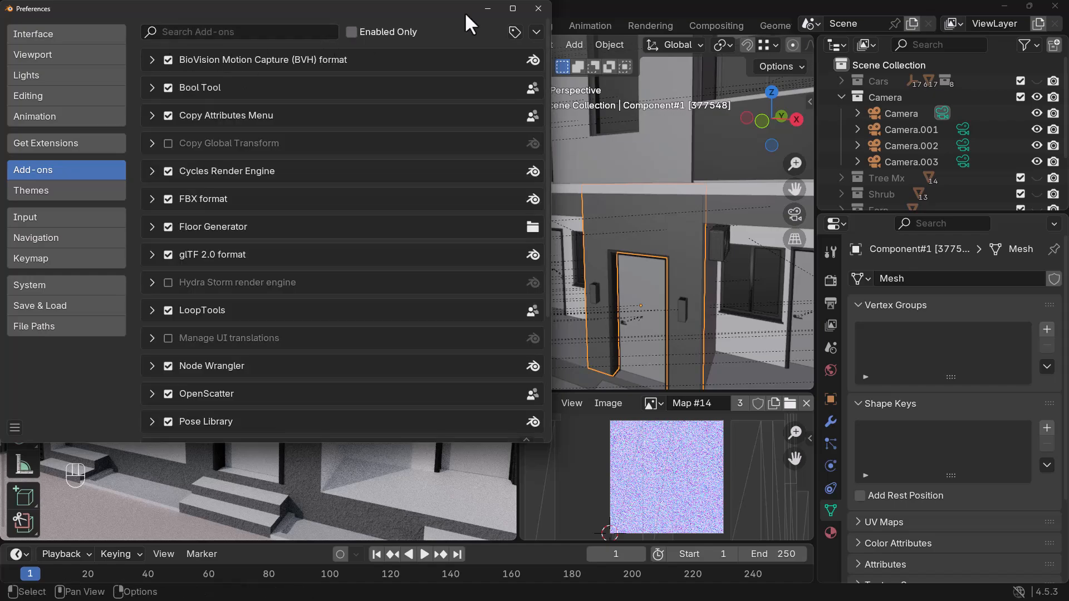
click(538, 9)
- Select the two dark beams adjoining the door wall and check the selection with the rendered view's overlays temporarily shown
middle_drag(293, 353, 292, 355)
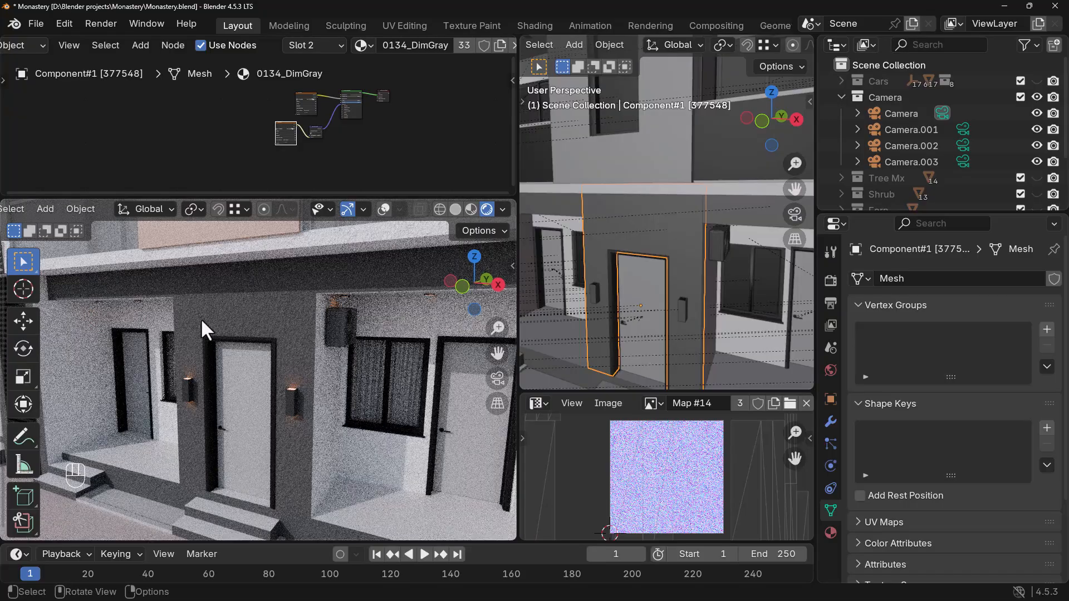
middle_drag(201, 318, 201, 315)
click(122, 269)
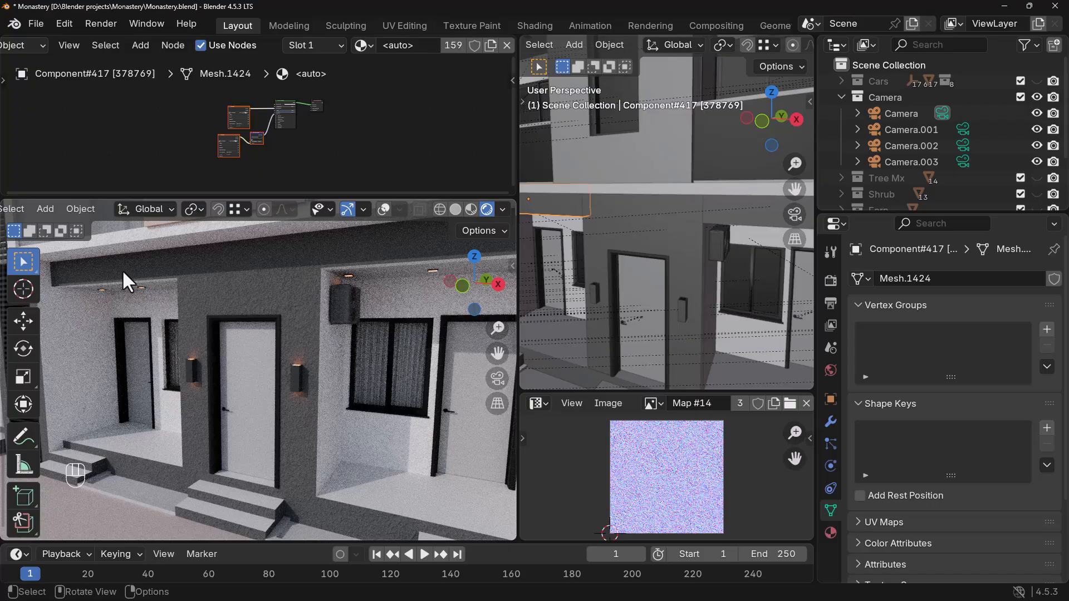
click(762, 211)
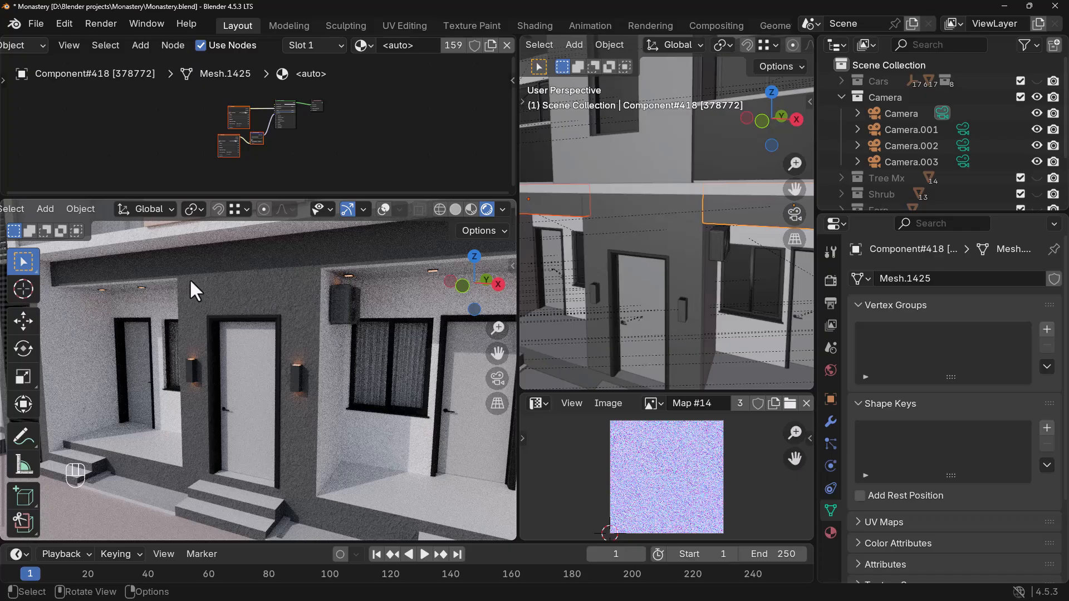
click(382, 209)
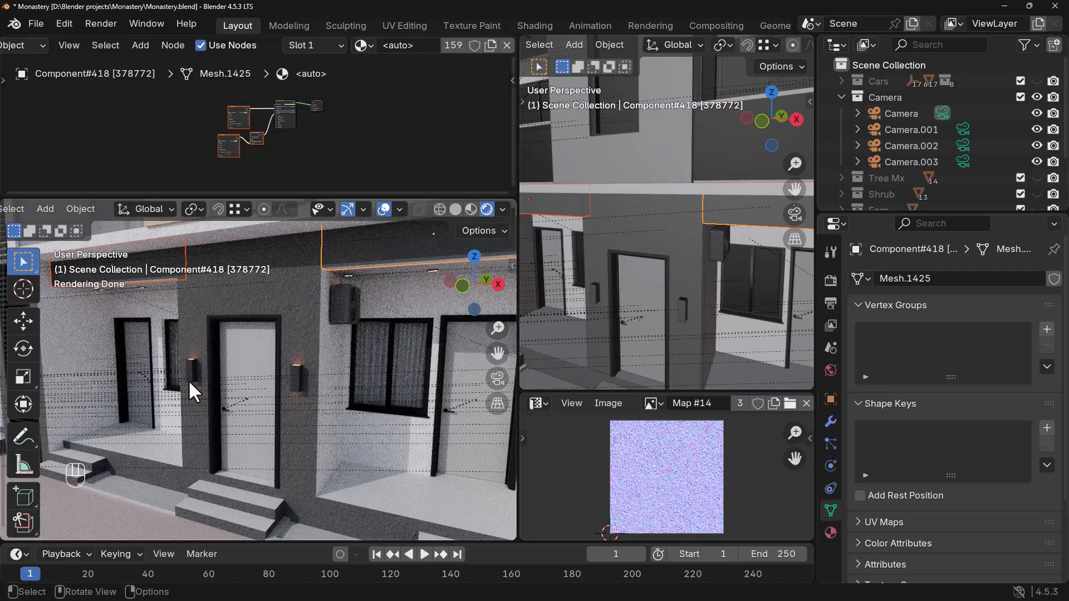
click(383, 209)
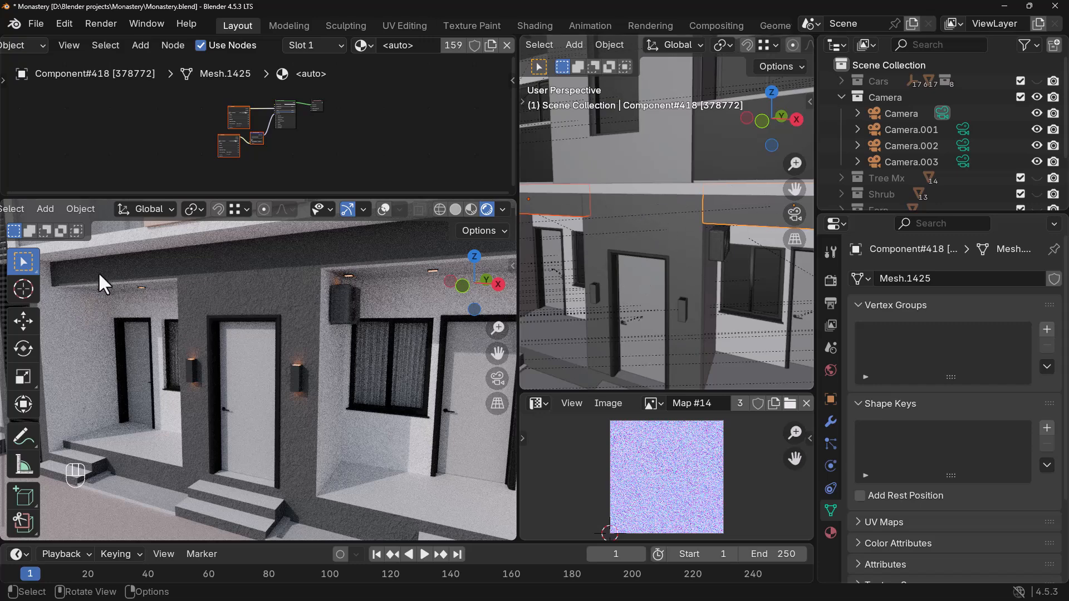
- Reselect the two adjoining beams with the door wall as the active object, try Copy UV Maps, and inspect the walls
click(360, 262)
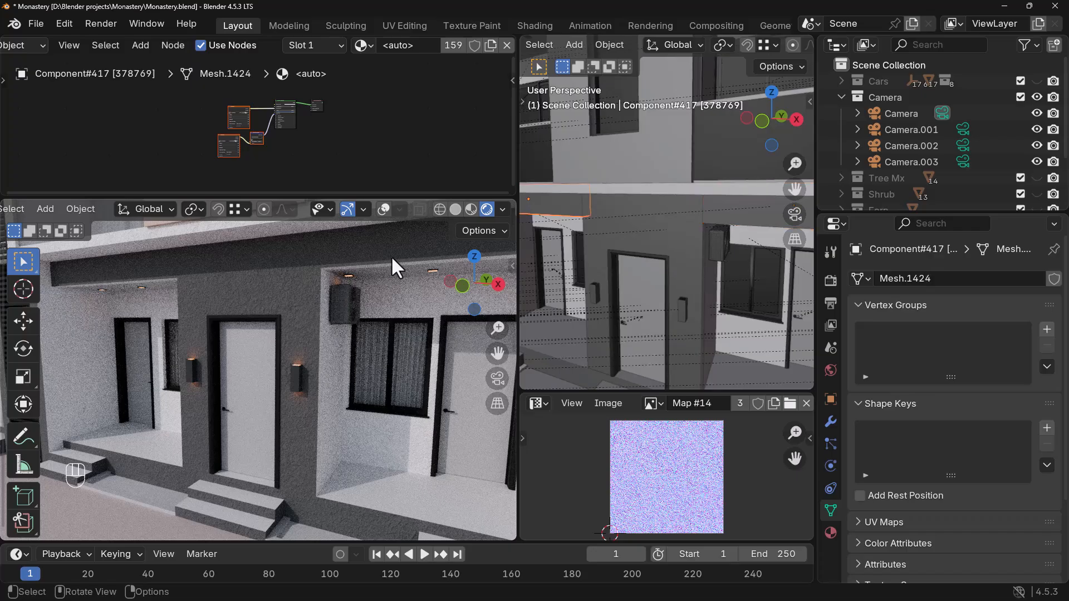
click(389, 274)
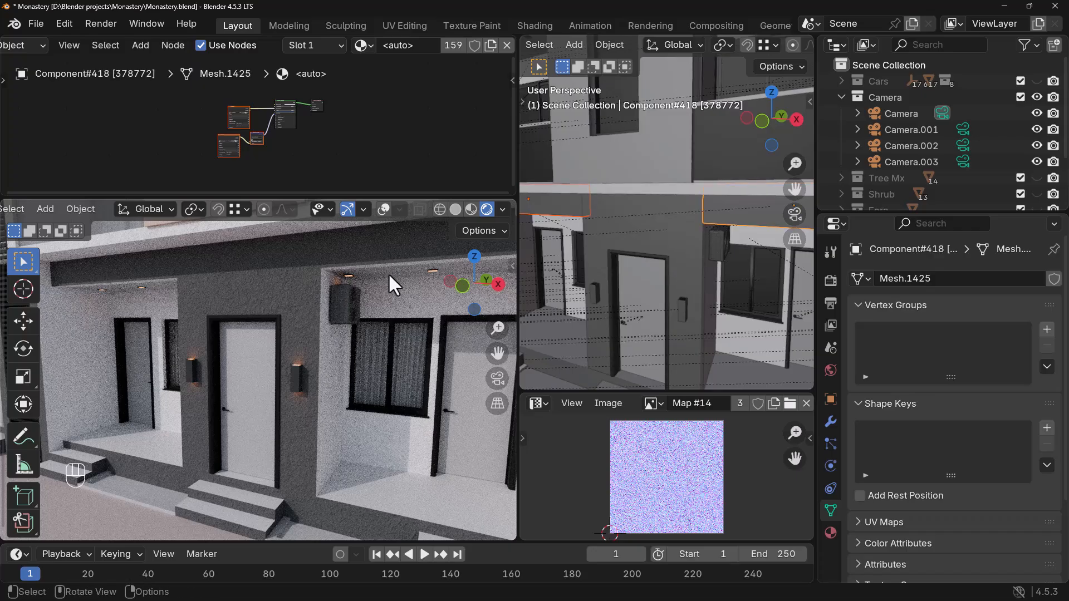
click(279, 296)
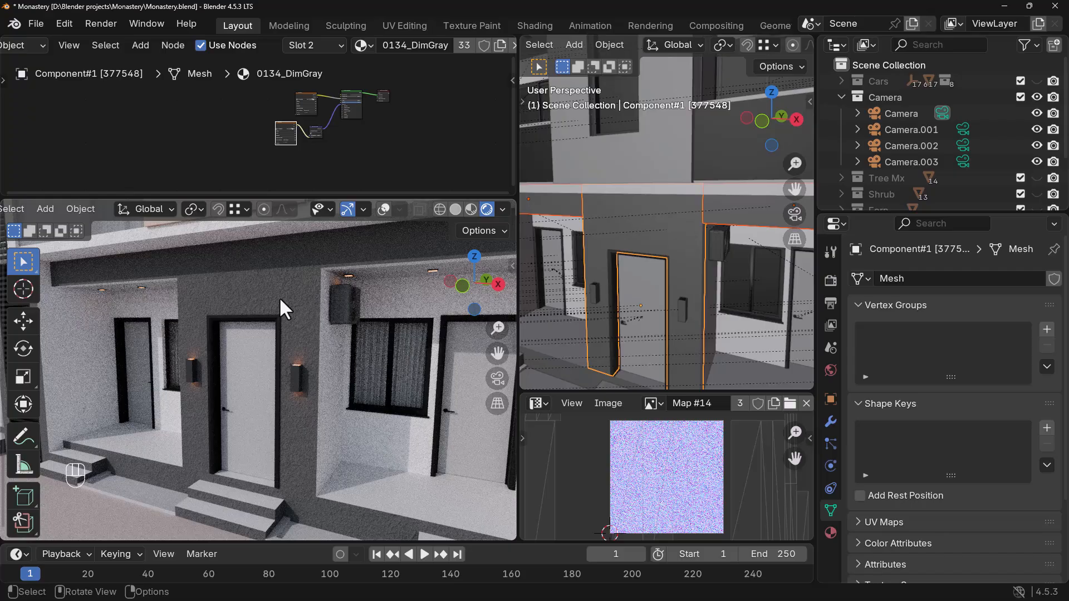
key(ctrl)
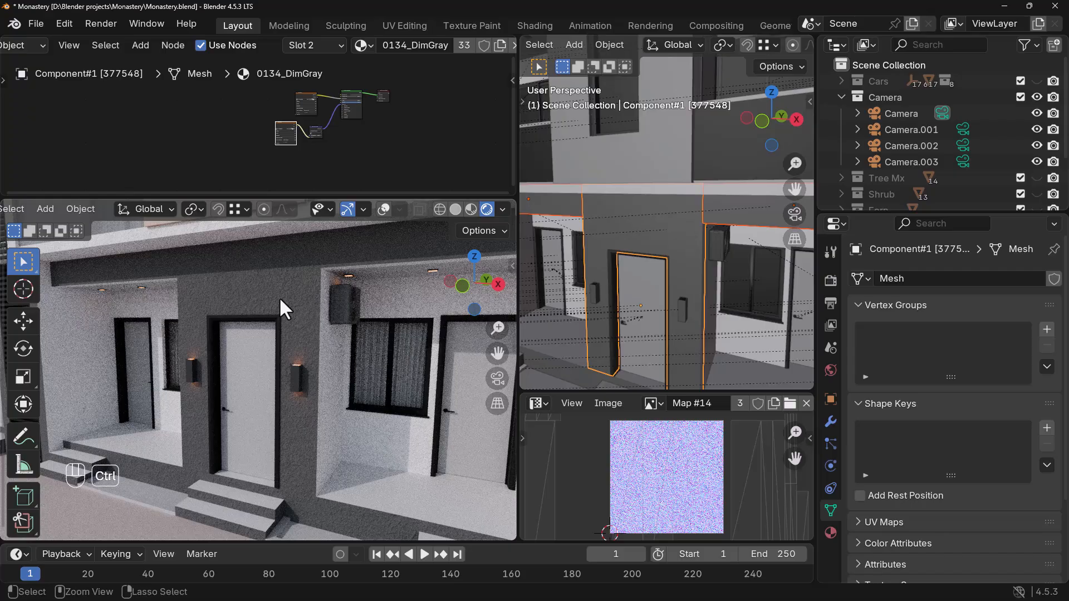
key(ctrl+l)
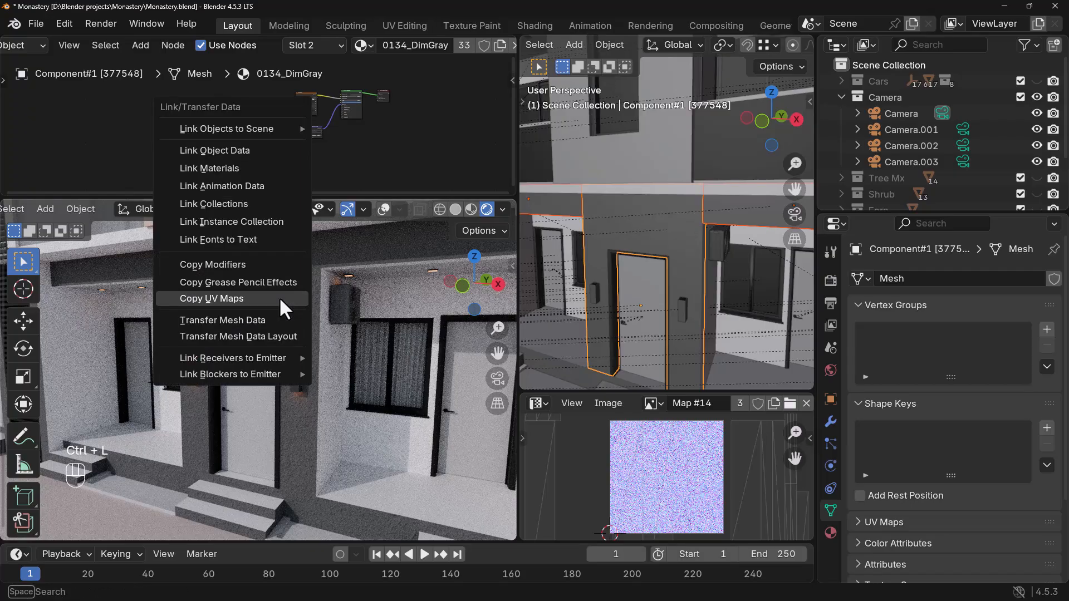
click(226, 299)
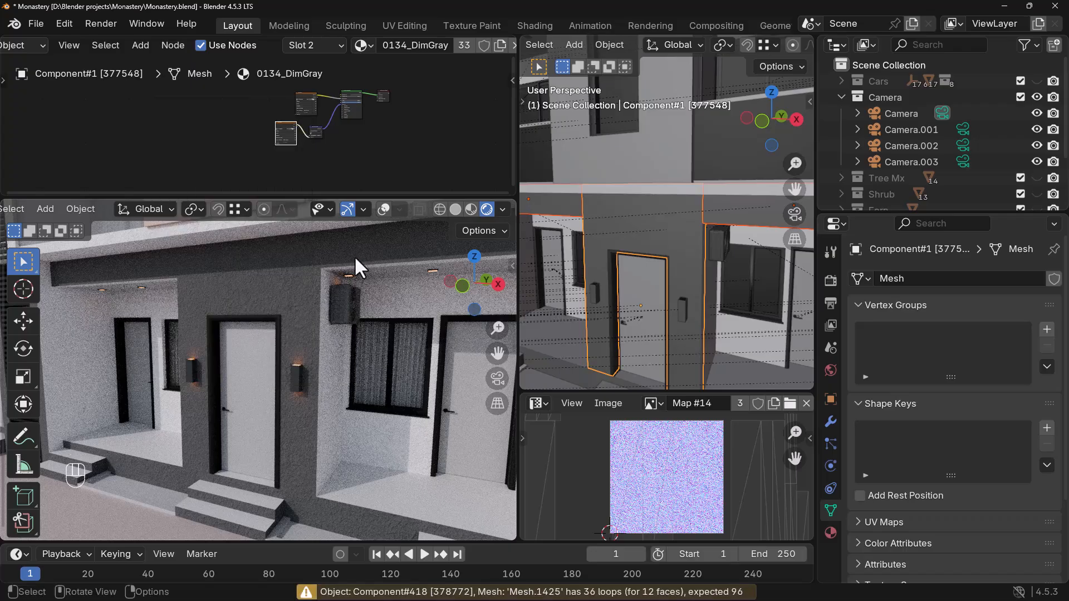
scroll(322, 272, up, 8)
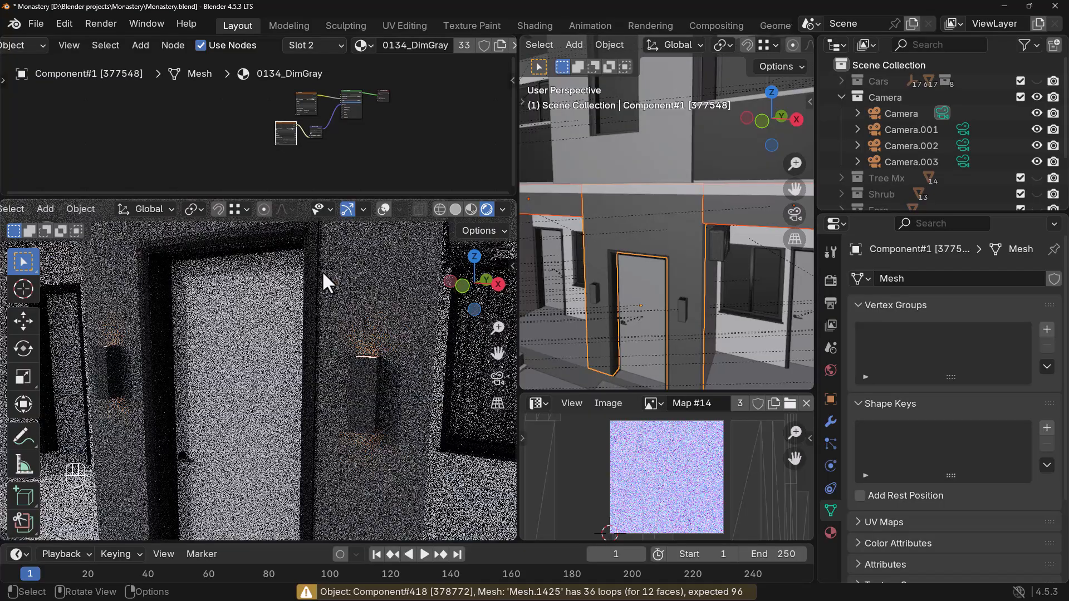
scroll(311, 300, down, 6)
middle_drag(298, 330, 305, 349)
scroll(302, 332, up, 7)
scroll(313, 338, down, 5)
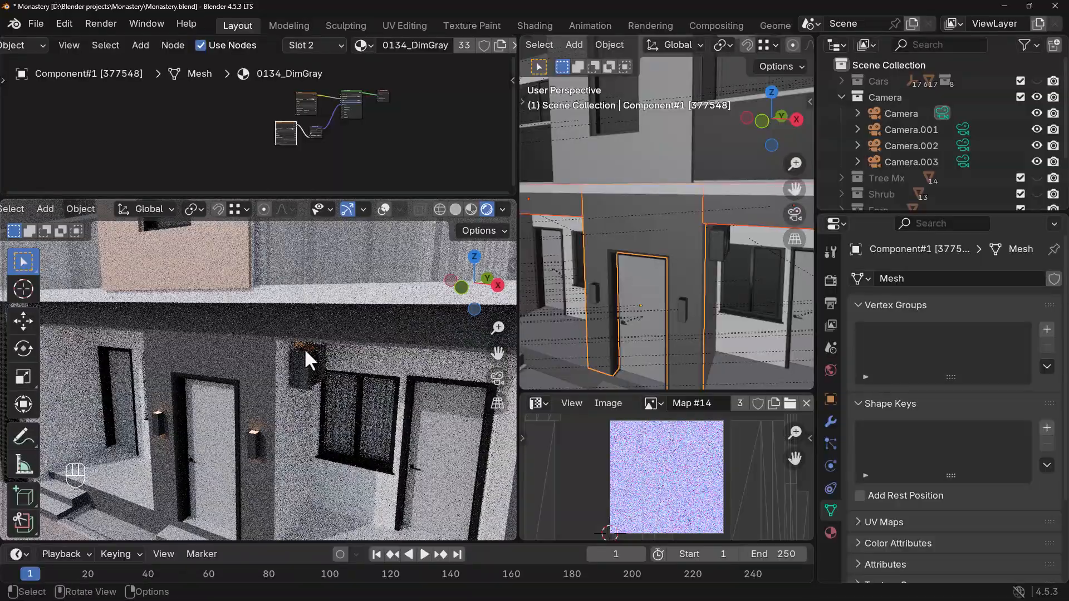
- Select the dark beams beside the door wall and unwrap all their faces with Smart UV Project at a 66° angle limit
scroll(313, 331, up, 5)
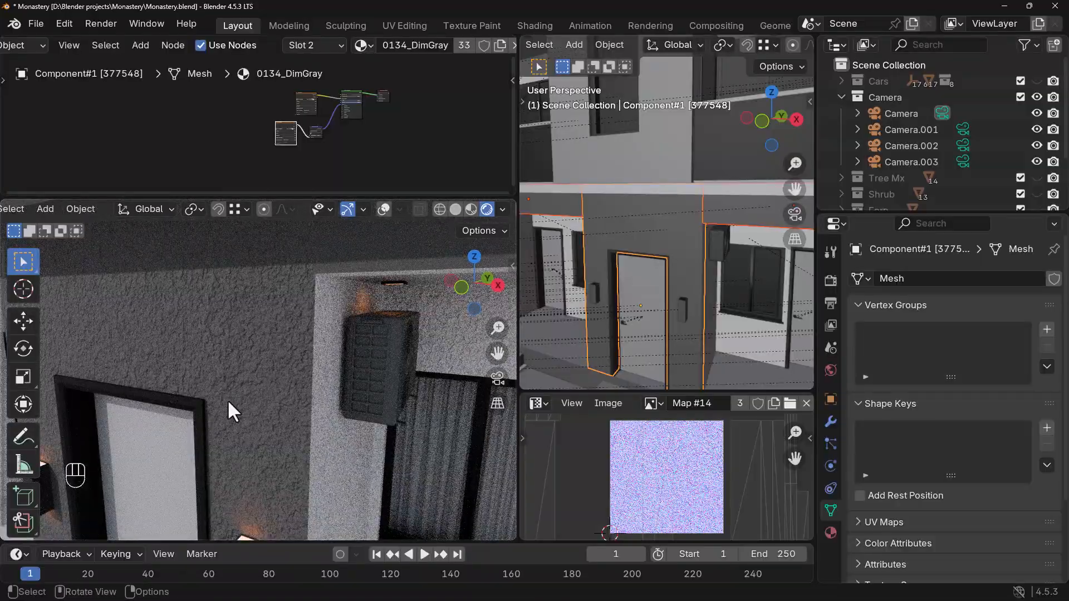
scroll(246, 419, down, 5)
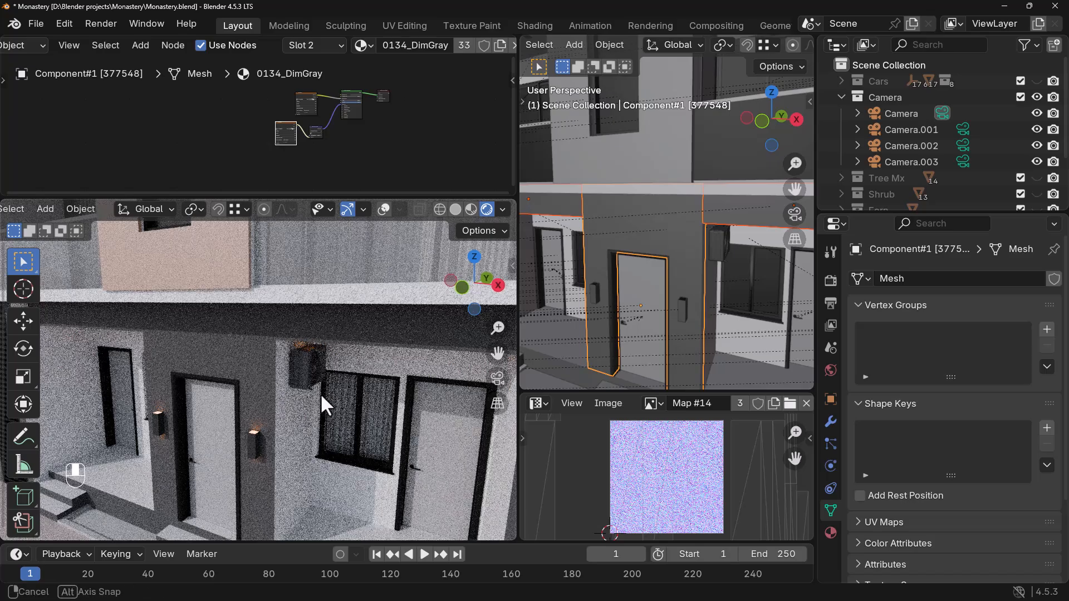
click(586, 207)
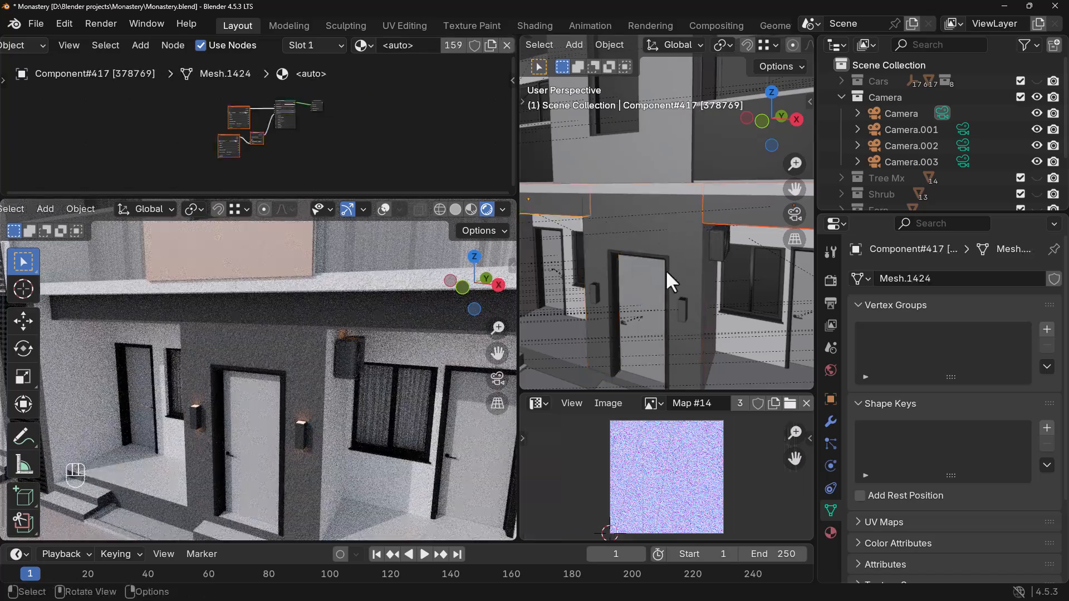
key(Tab)
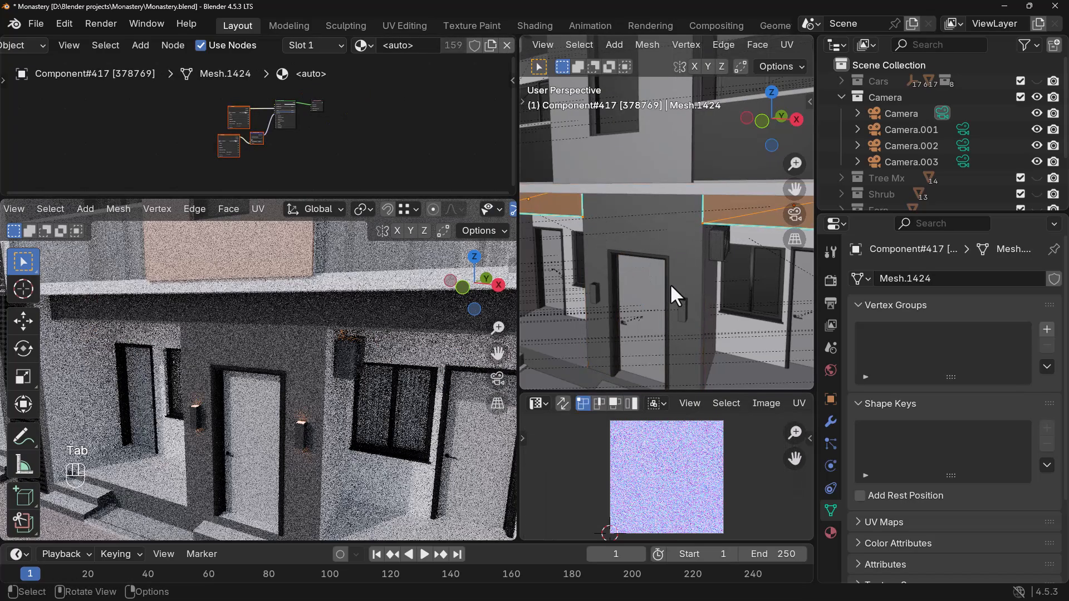
key(a)
key(u)
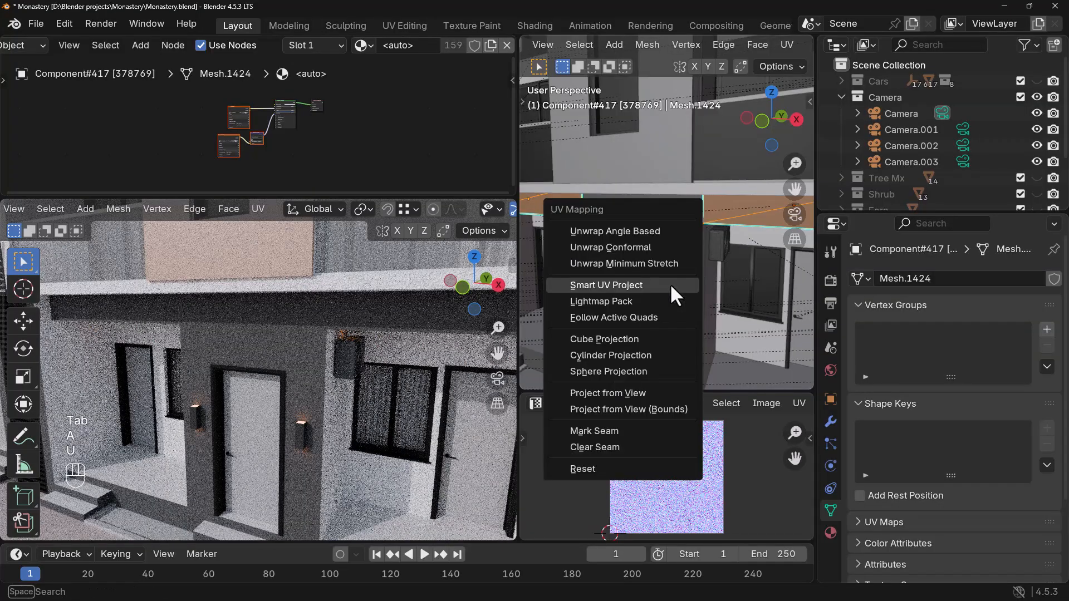
click(660, 285)
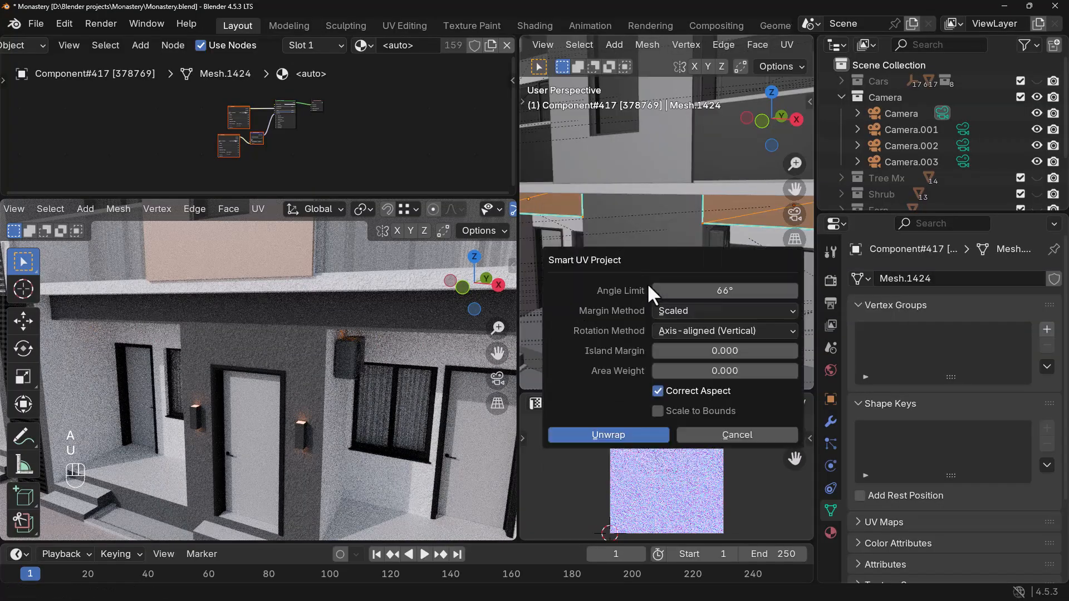
click(626, 437)
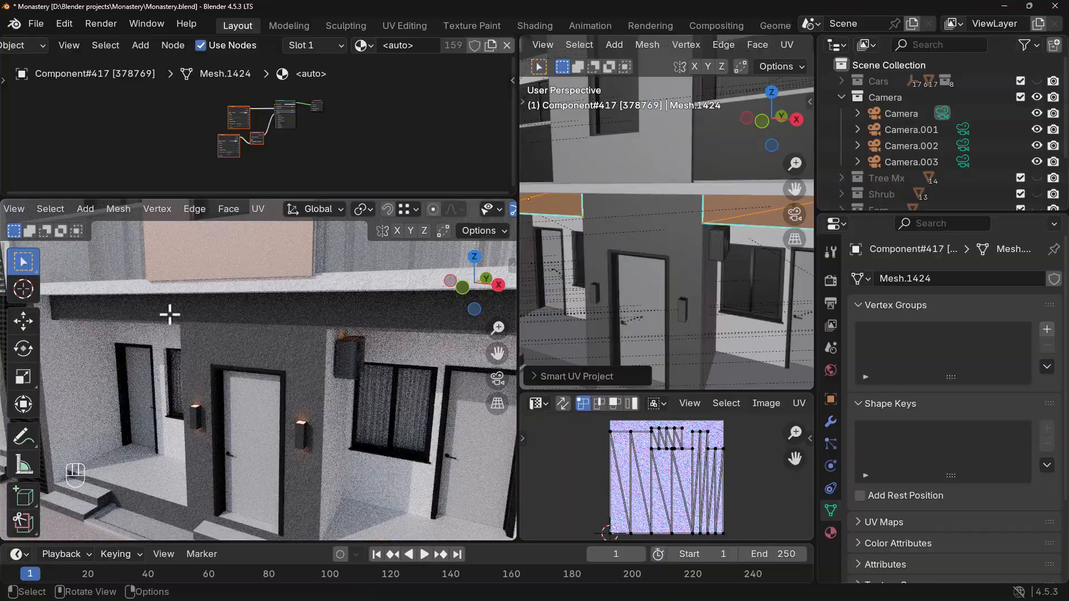
- Inspect the beam texture and the wider facade in the rendered view, switch to the camera view and return to Object Mode
scroll(210, 336, up, 5)
scroll(209, 337, down, 5)
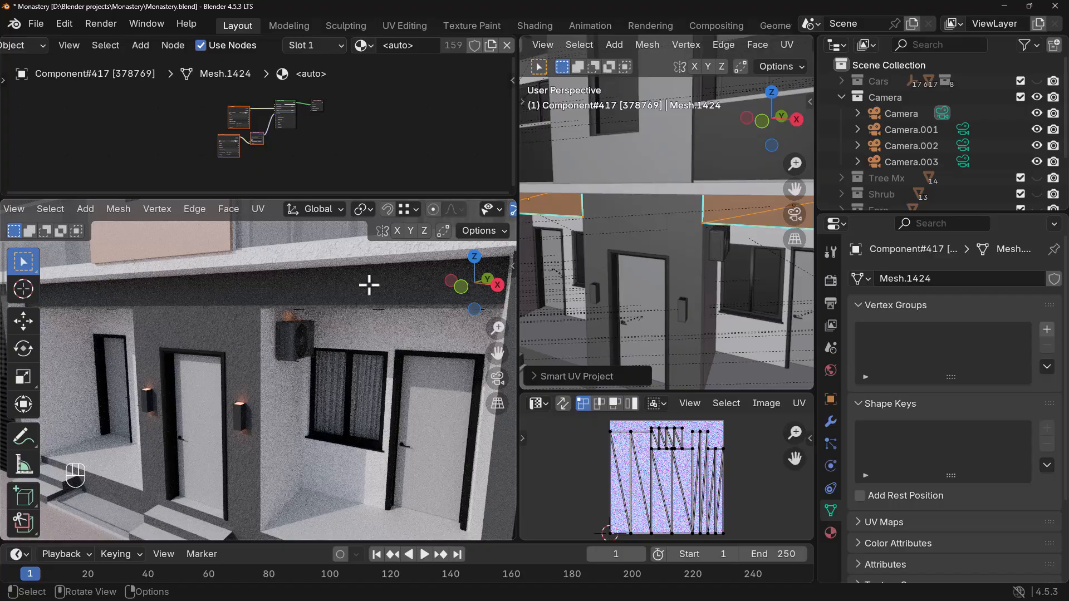
scroll(328, 389, down, 2)
middle_drag(328, 390, 333, 376)
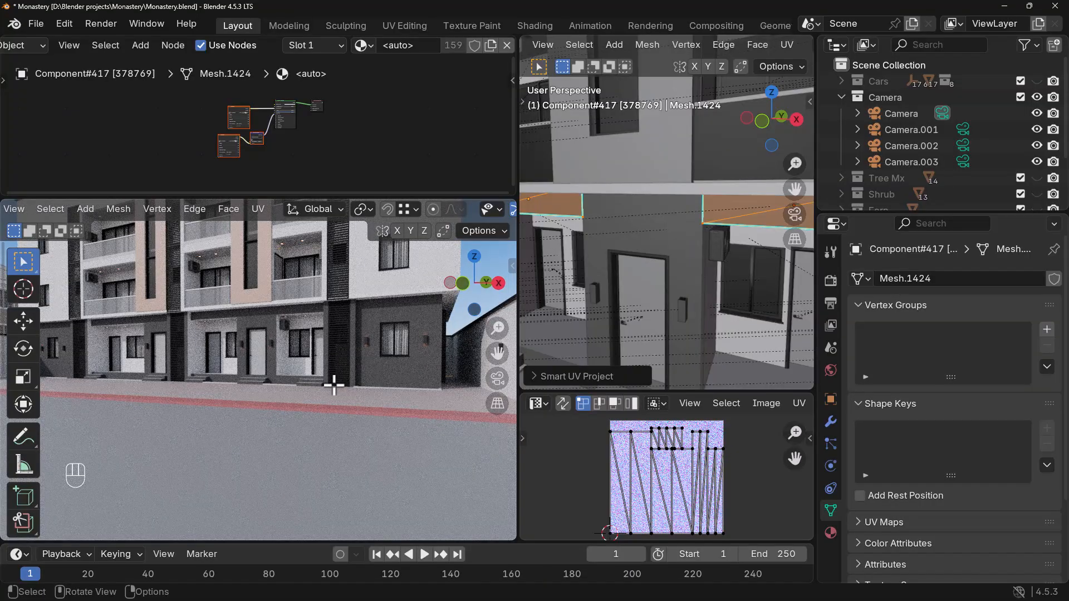
key(KP_0)
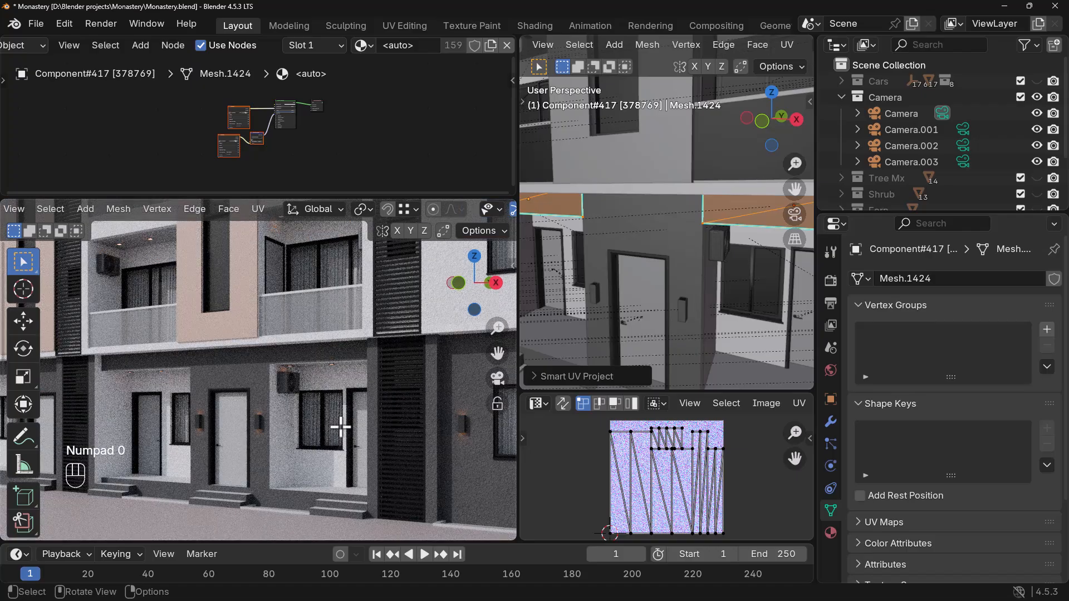
key(Home)
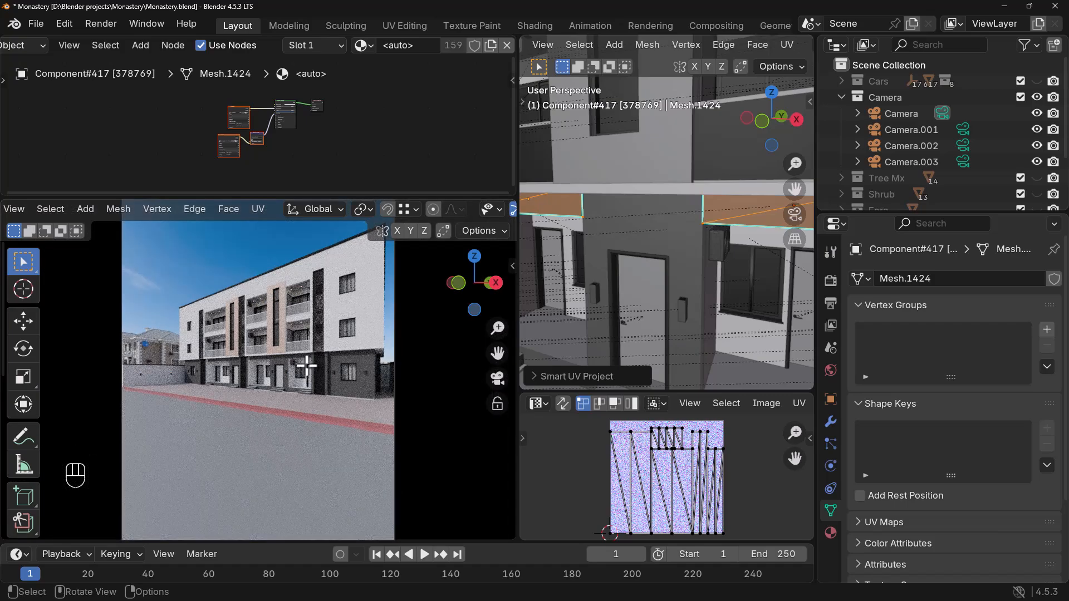
key(Tab)
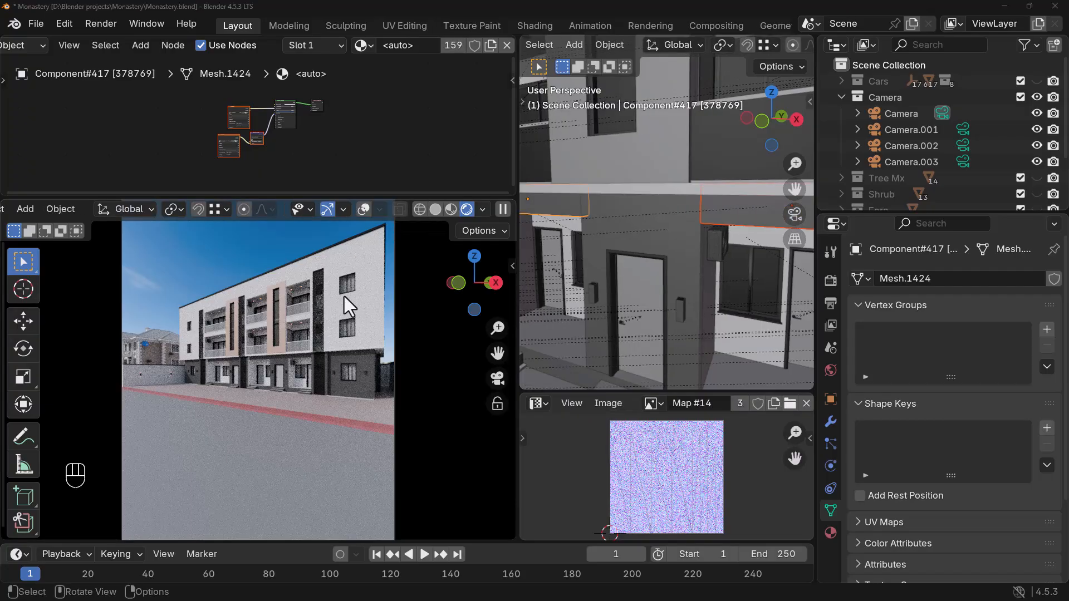
- Select the beige balcony panel and shift its Rustic OAK 01_Diffuse base color to a warmer, more saturated tan
scroll(269, 318, up, 2)
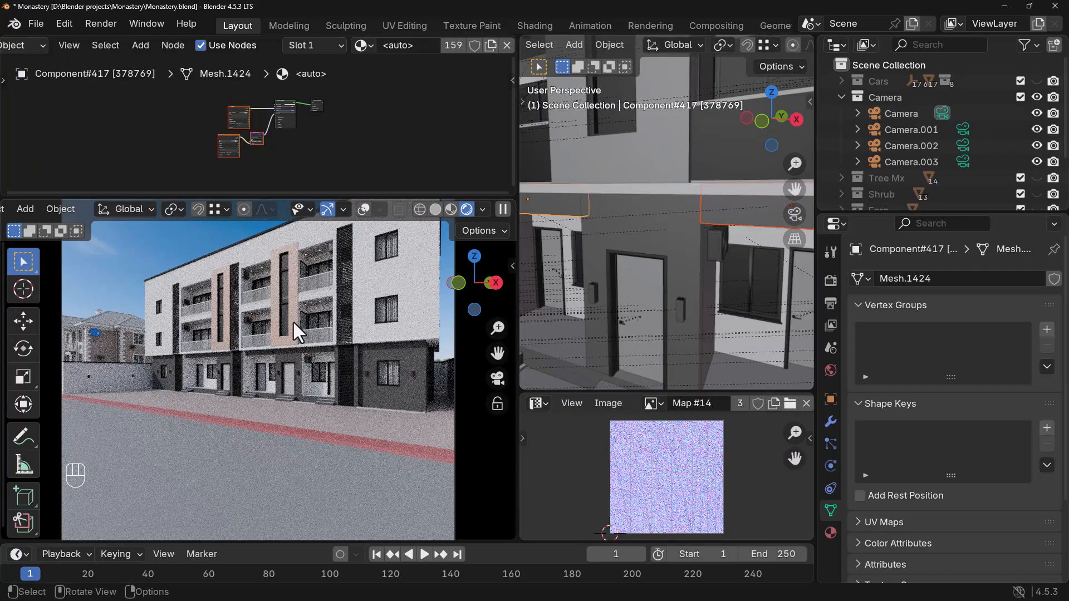
click(293, 322)
scroll(315, 148, up, 5)
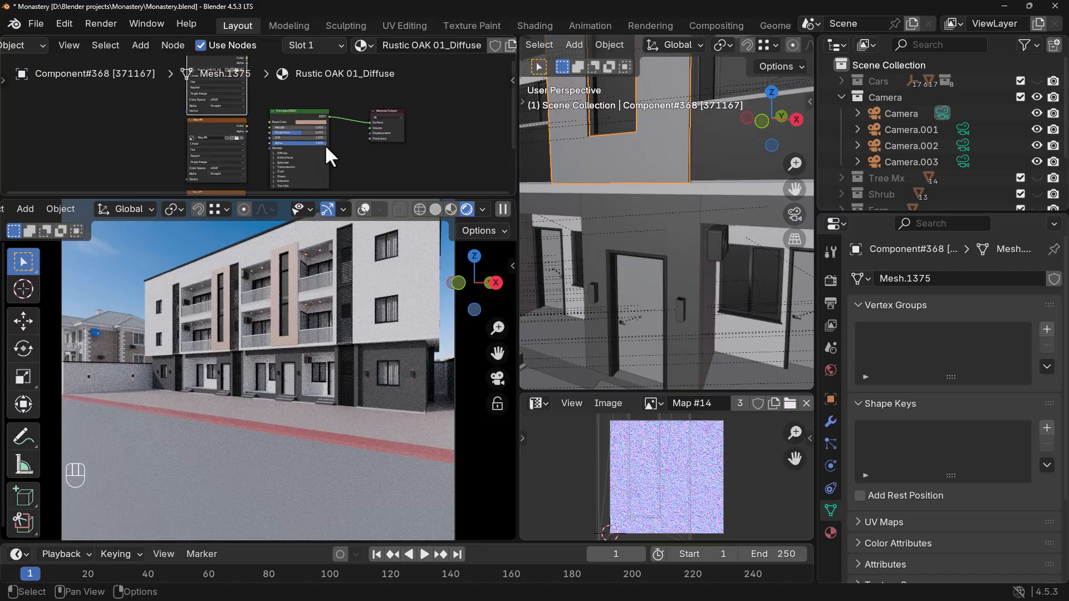
click(332, 120)
mouse_move(329, 55)
mouse_down()
mouse_move(363, 37)
mouse_move(363, 49)
mouse_move(328, 60)
mouse_up()
- Select a ground-floor entrance door and change its walnut wood material's base color to a dark, muted reddish brown
click(288, 376)
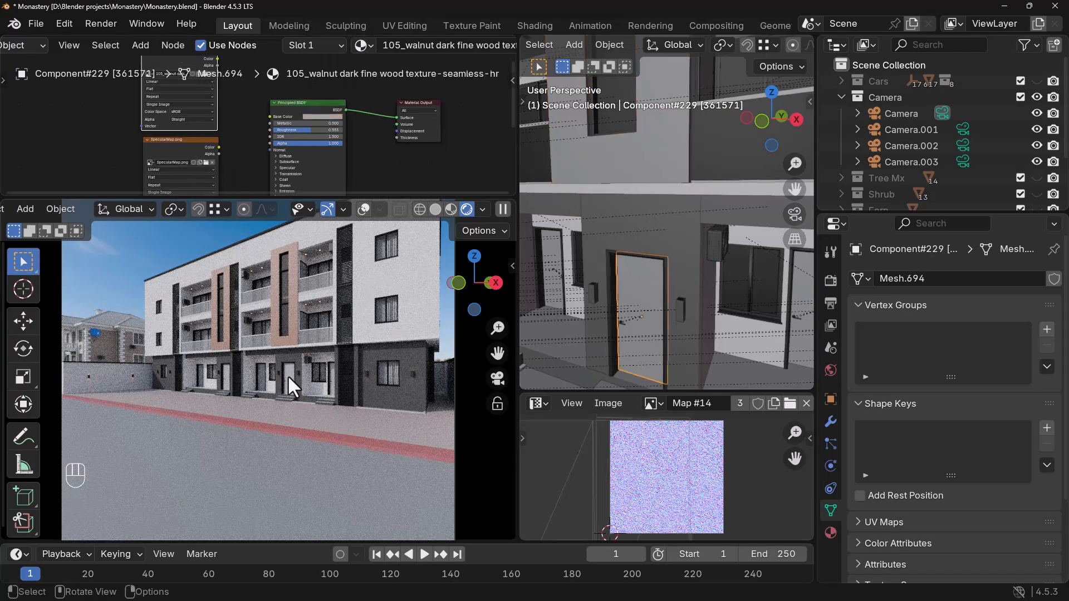
click(324, 117)
drag(327, 149, 327, 159)
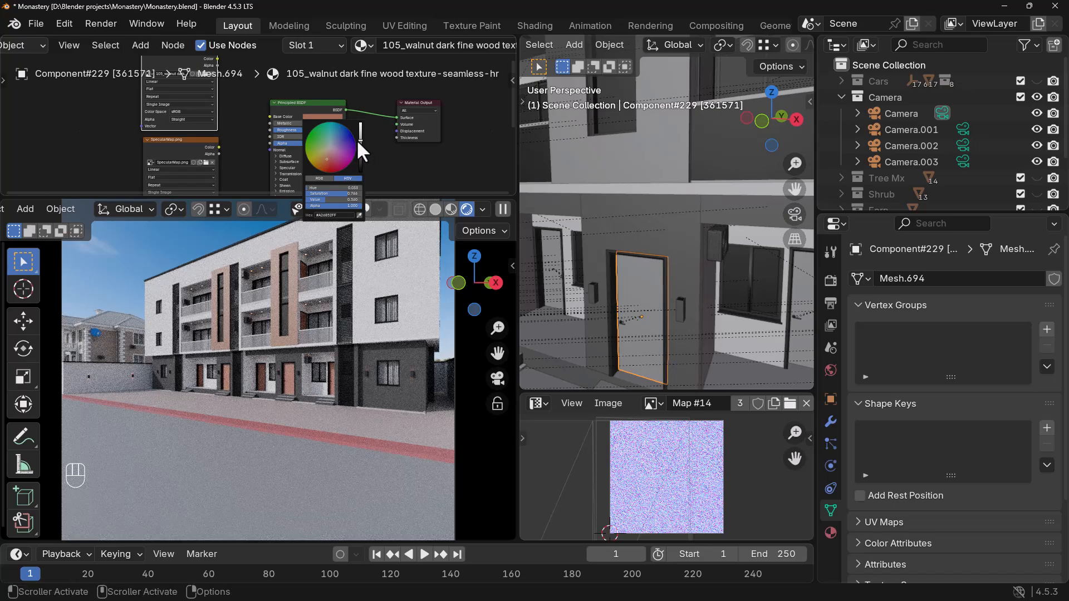
drag(359, 147, 361, 152)
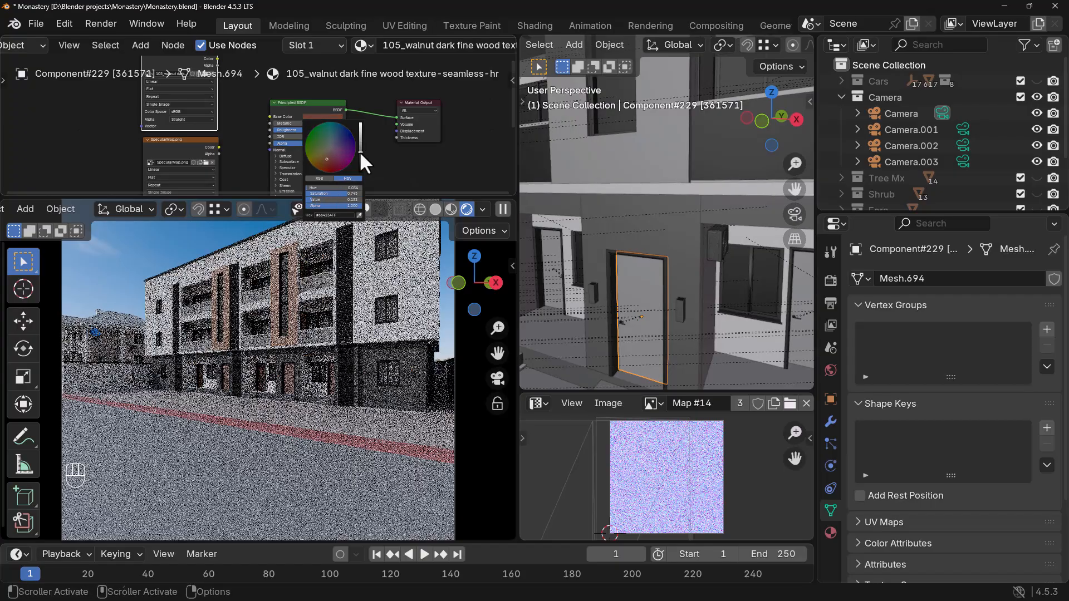
drag(350, 197, 322, 190)
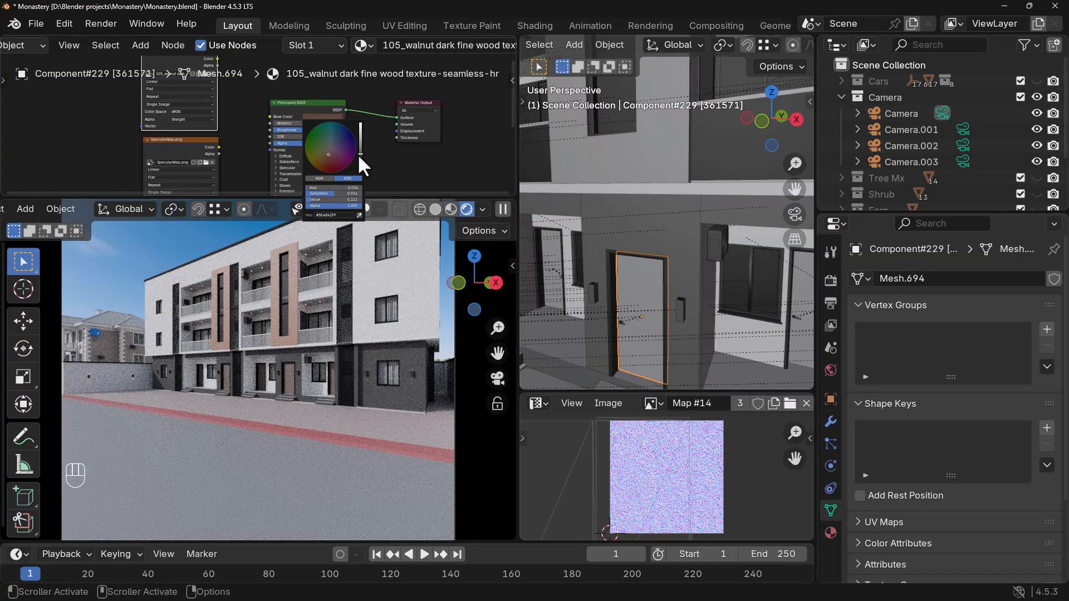
drag(360, 154, 353, 158)
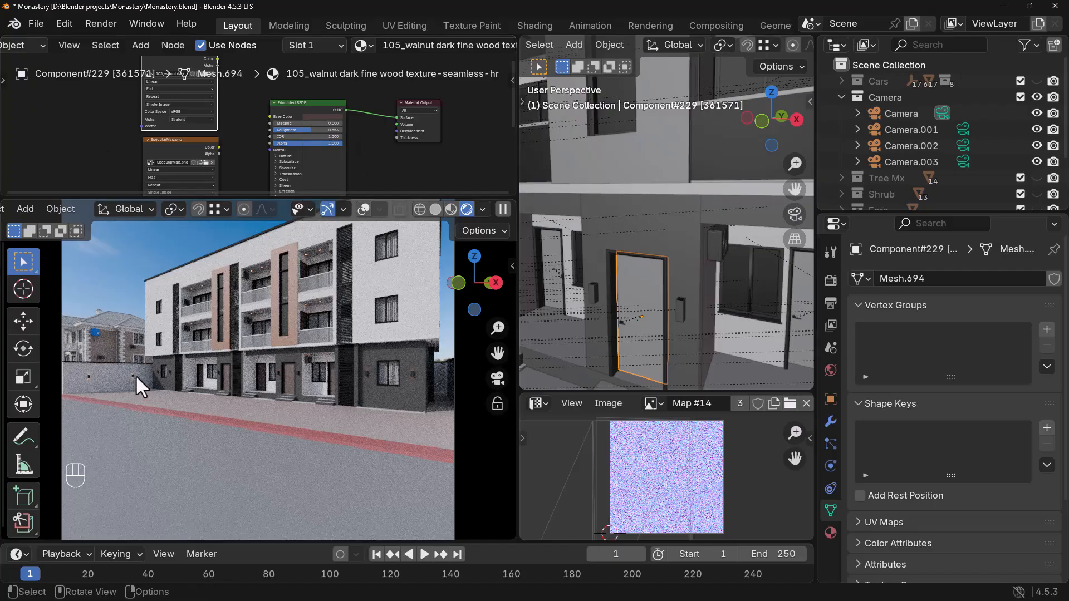
- Select the neighbouring house's roof and delete the nodes feeding its Principled BSDF
click(110, 315)
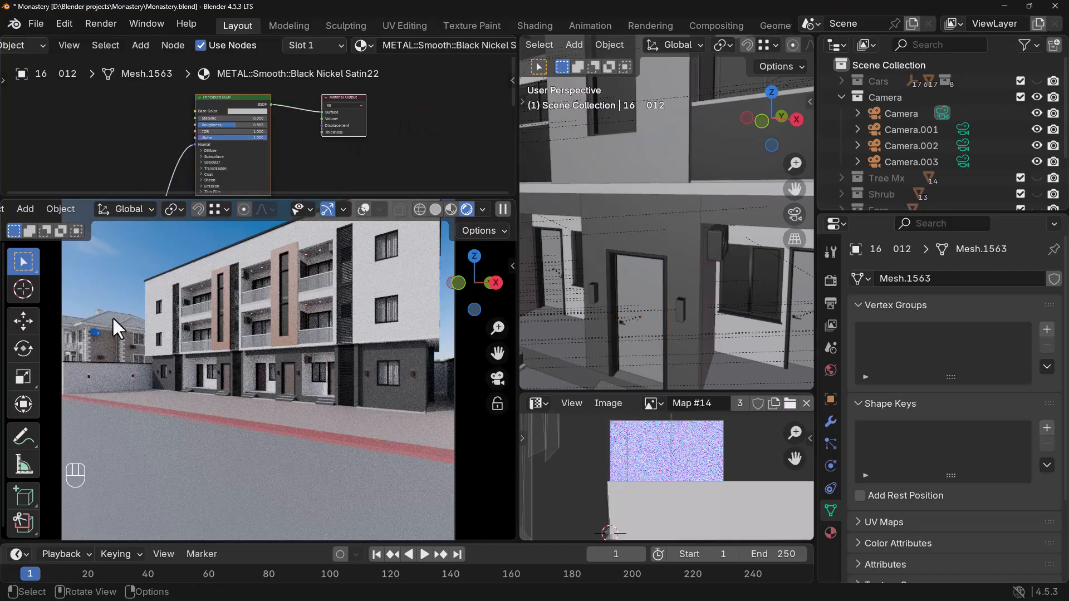
scroll(365, 175, down, 3)
middle_drag(366, 176, 418, 125)
scroll(275, 178, down, 4)
middle_drag(275, 178, 280, 151)
drag(281, 154, 213, 192)
key(Delete)
middle_drag(295, 115, 282, 162)
scroll(313, 120, up, 3)
scroll(337, 134, up, 2)
- Set the base color of the neighbouring house's roof material to a deep dark red
click(339, 125)
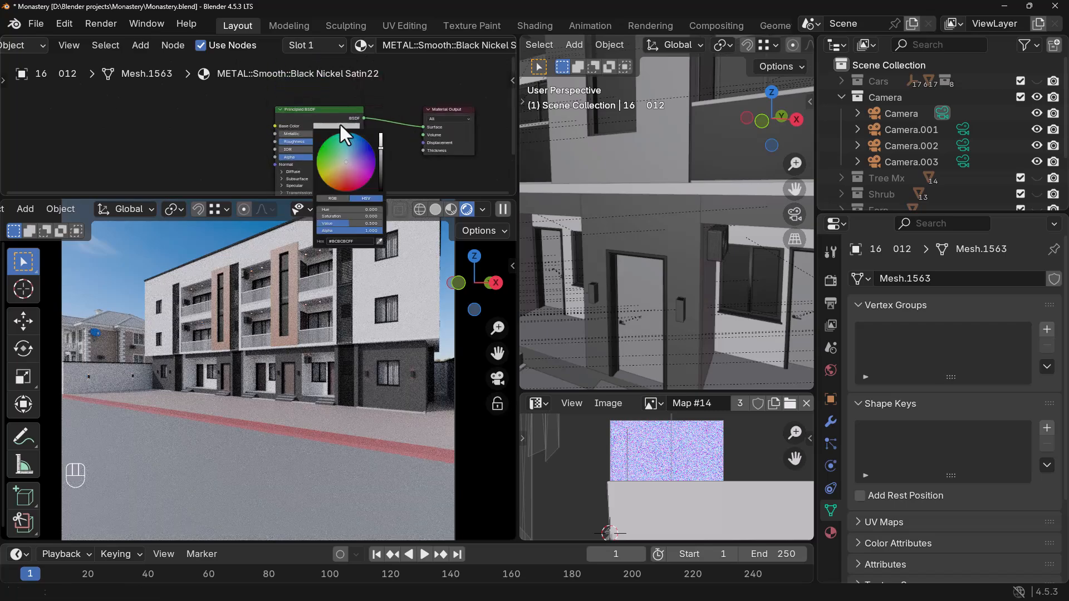
drag(345, 159, 349, 181)
drag(379, 148, 347, 174)
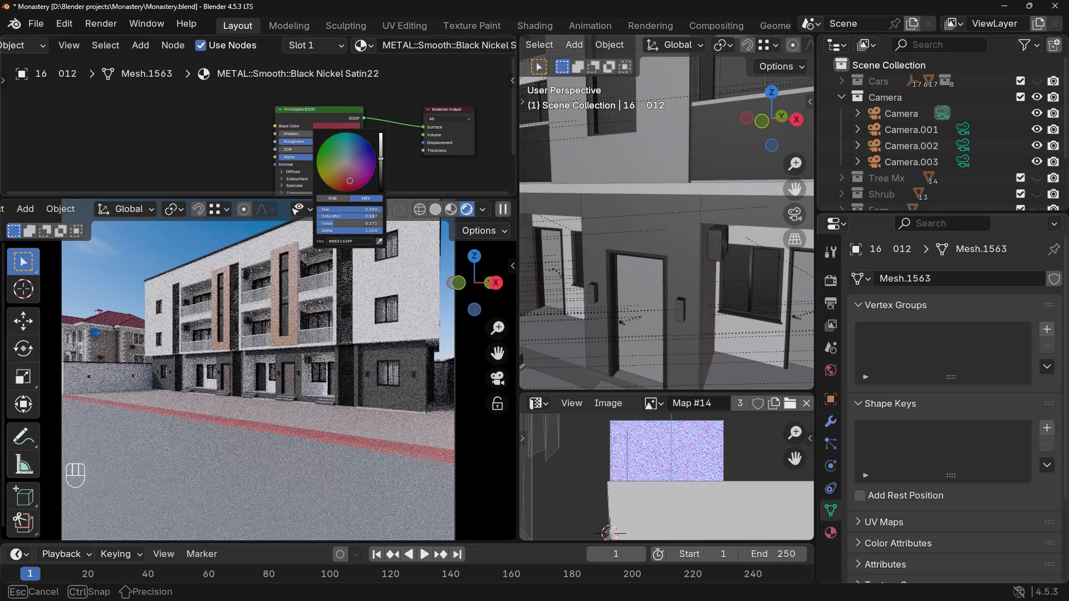
drag(375, 162, 380, 150)
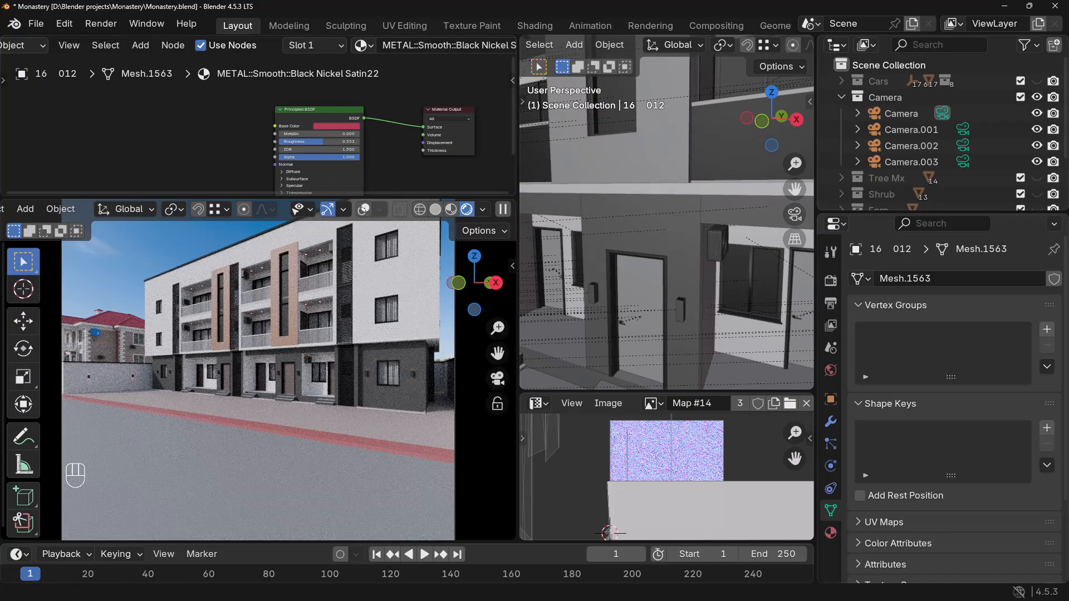
click(350, 126)
drag(346, 176, 345, 183)
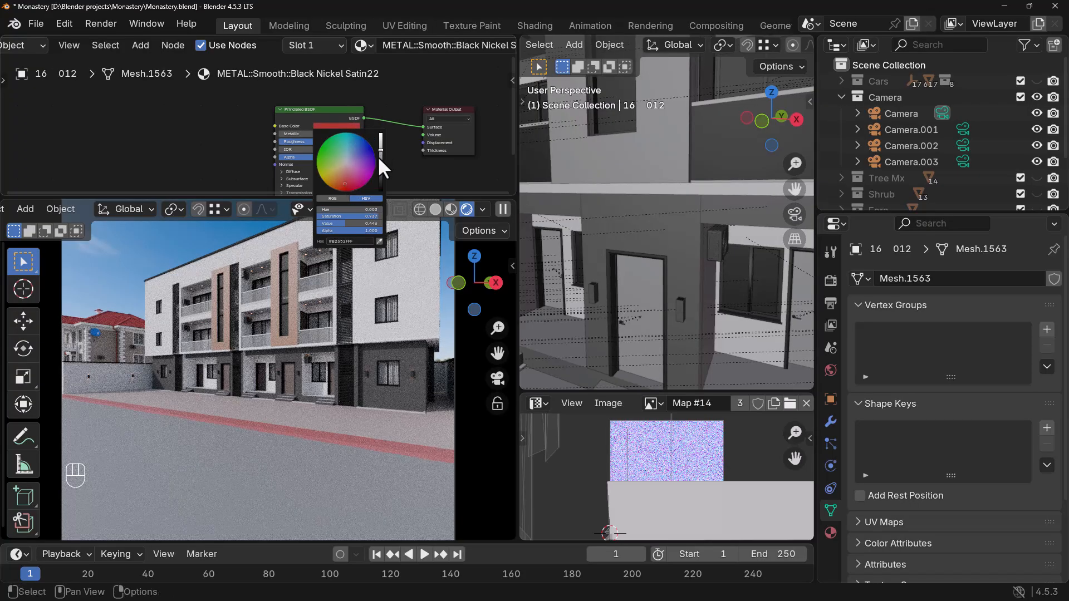
drag(381, 149, 381, 161)
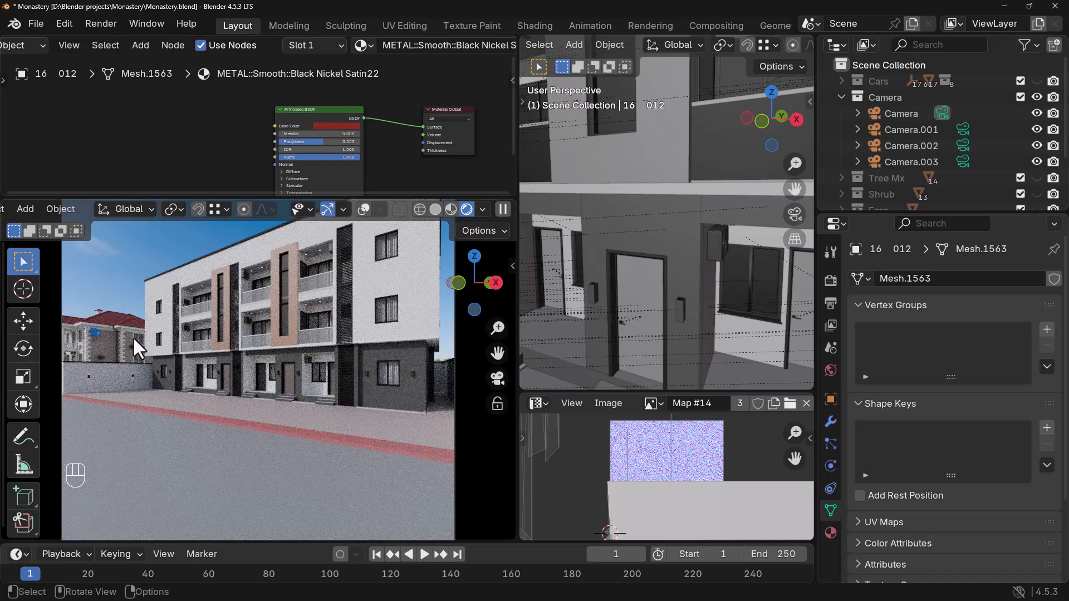
- Select the neighbouring house's walls and delete the nodes feeding the Principled BSDF of their exposed concrete material
click(109, 346)
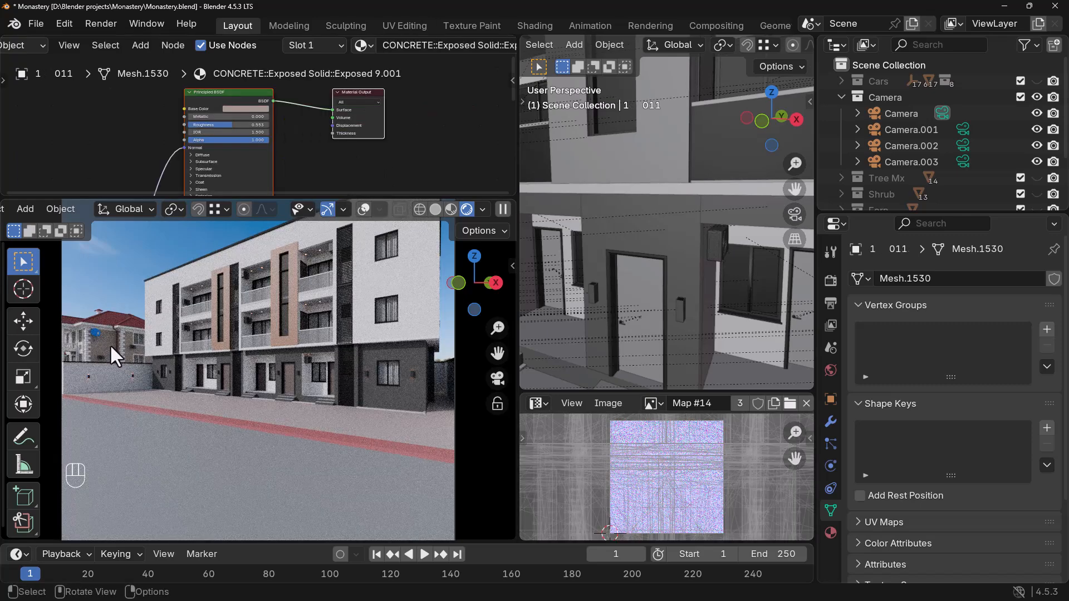
mouse_move(280, 141)
middle_down()
mouse_move(309, 103)
mouse_move(286, 134)
mouse_move(289, 123)
middle_up()
scroll(309, 104, down, 1)
drag(263, 151, 174, 178)
key(Delete)
middle_drag(282, 136, 340, 166)
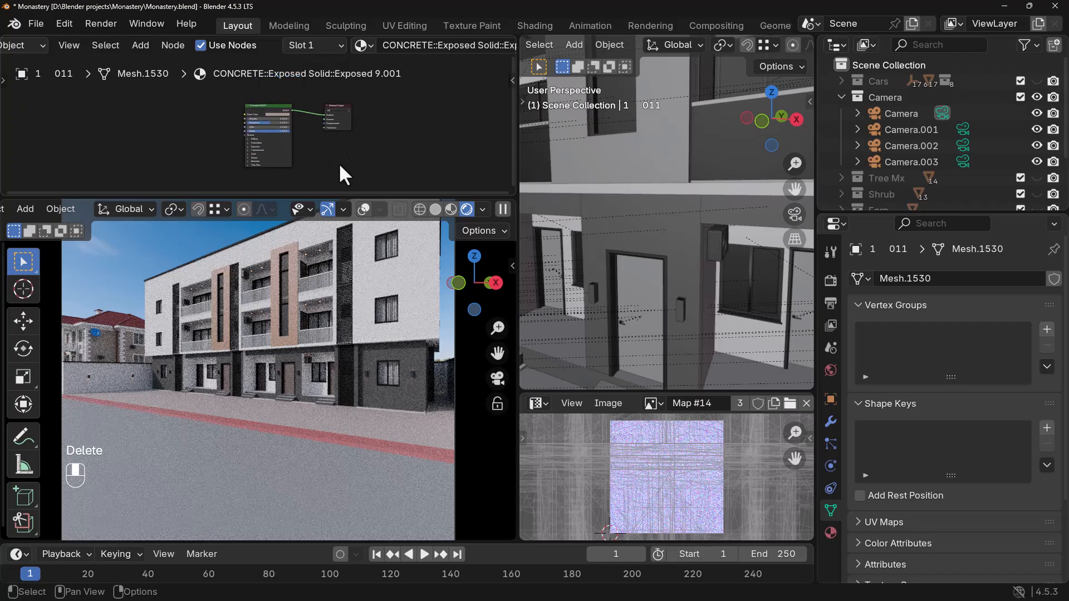
- Lighten the neighbouring house's wall base color to an off-white with saturation 0.178 and value 0.970
scroll(328, 150, up, 4)
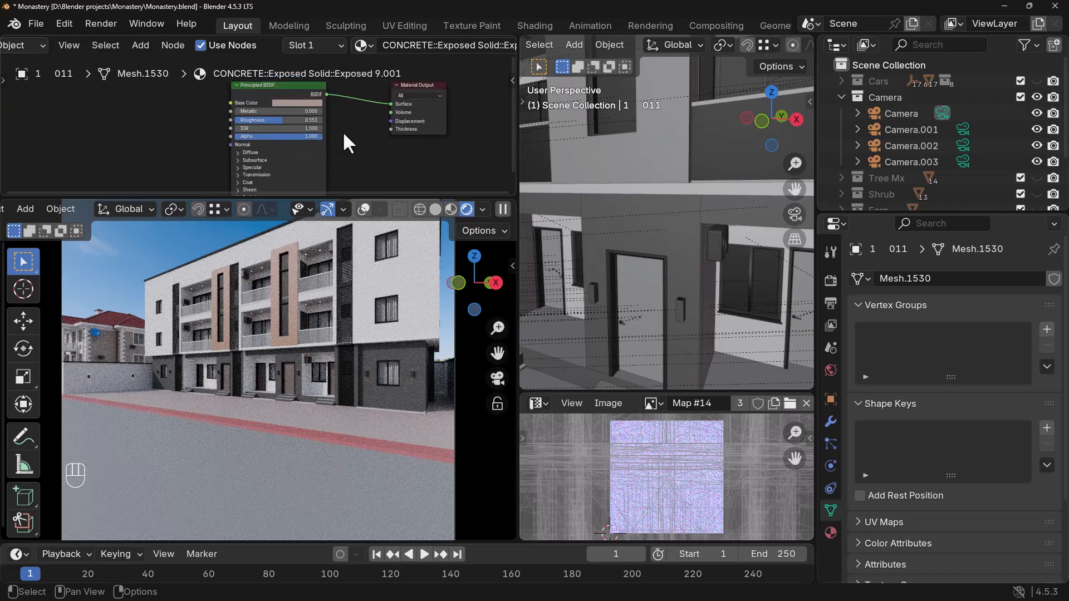
scroll(334, 130, up, 3)
click(318, 117)
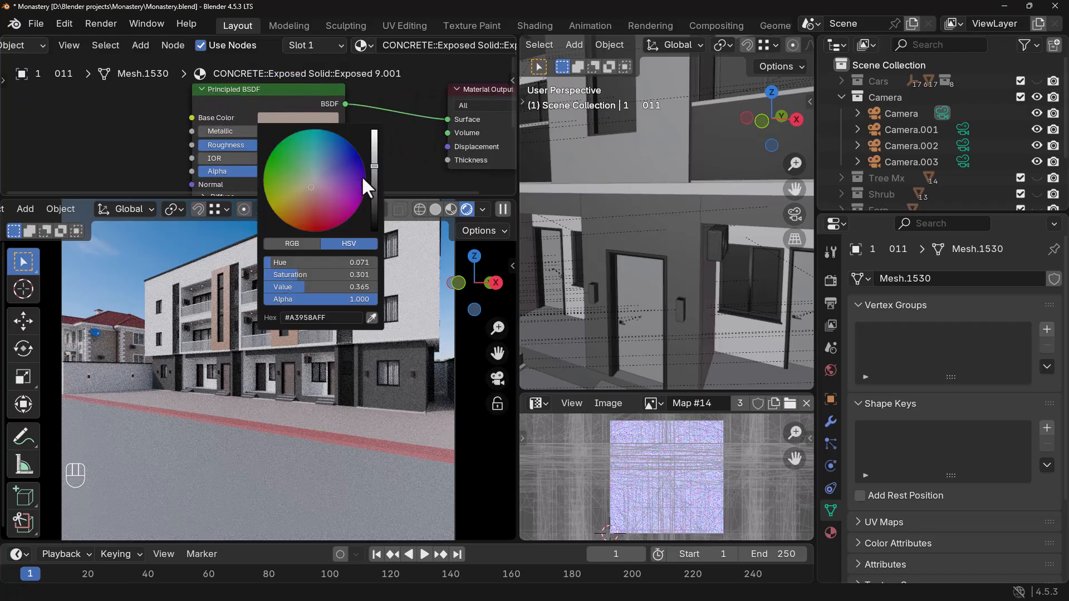
drag(374, 165, 374, 131)
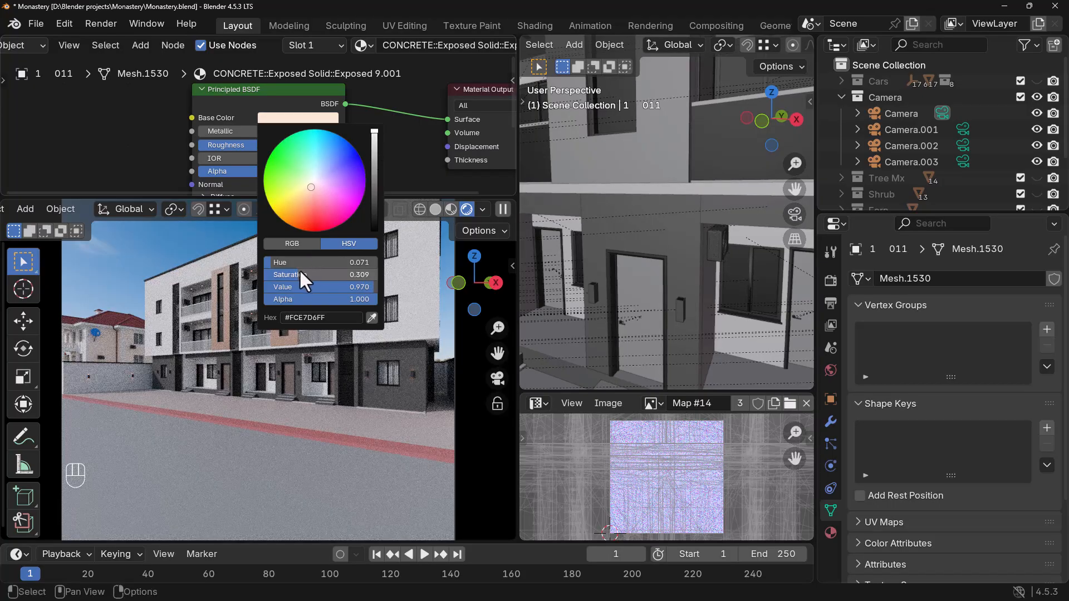
drag(291, 272, 276, 272)
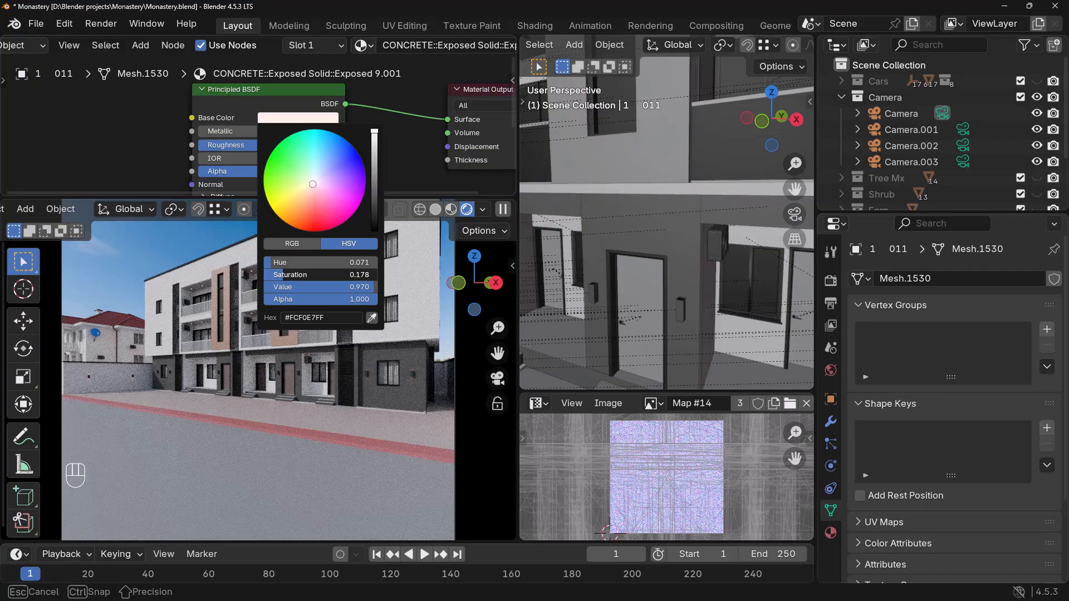
drag(276, 272, 275, 271)
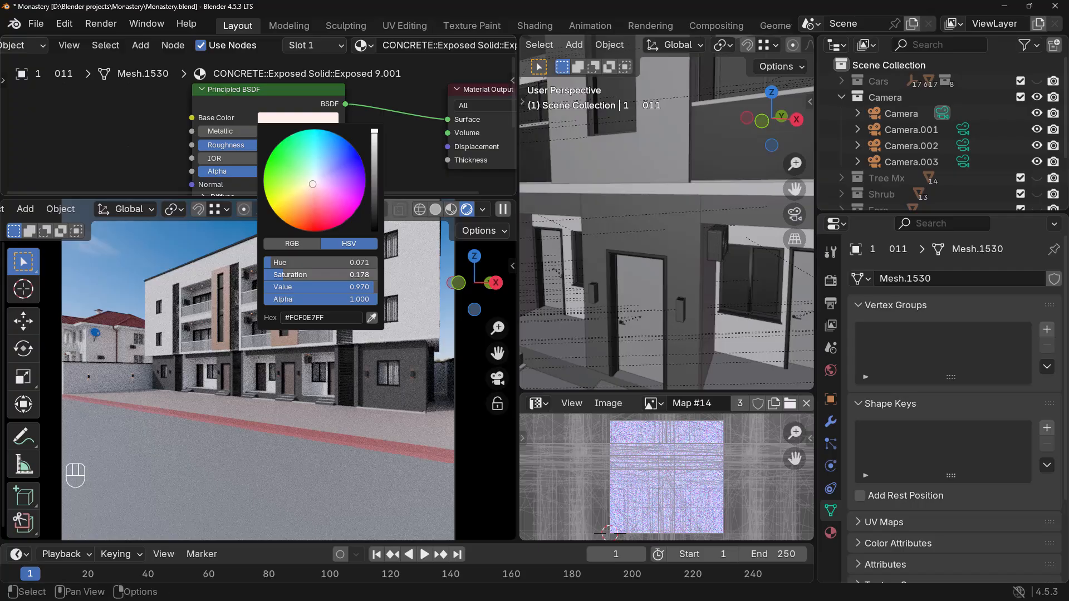
- Select the neighbouring house's red downpipe and gutter object and inspect its Black Nickel Satin metal material
scroll(114, 333, up, 7)
shift+middle_drag(133, 346, 353, 417)
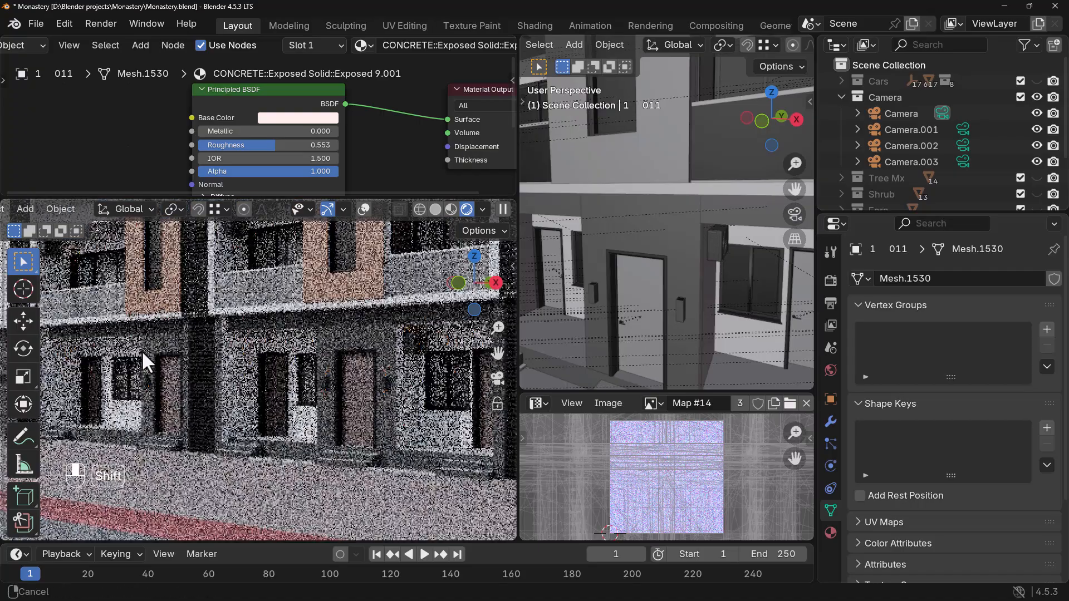
scroll(105, 358, down, 6)
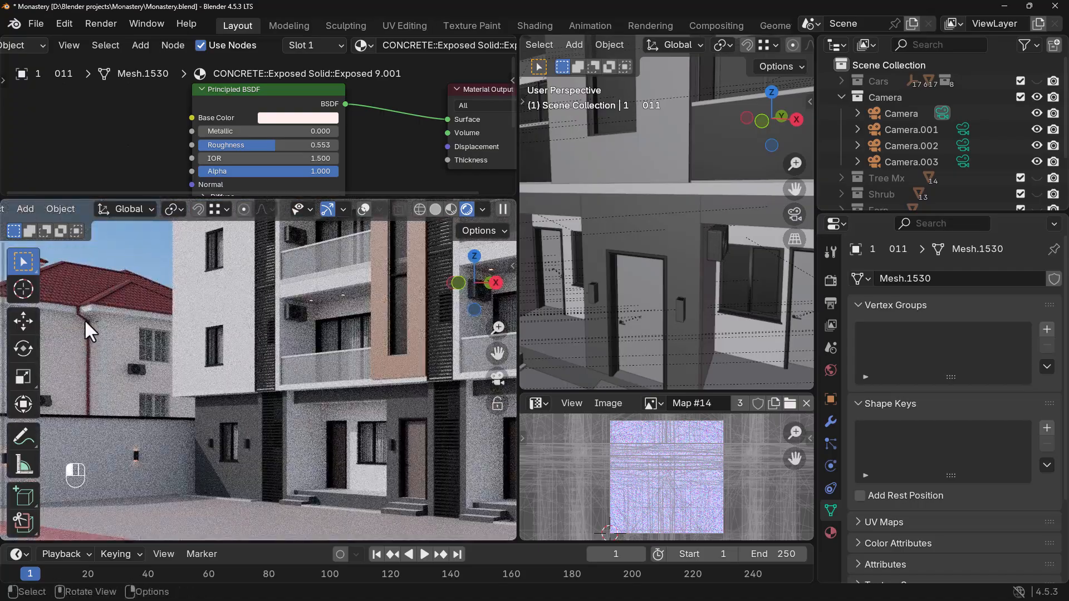
click(85, 318)
scroll(99, 339, up, 8)
shift+middle_drag(126, 313, 271, 367)
scroll(240, 360, up, 3)
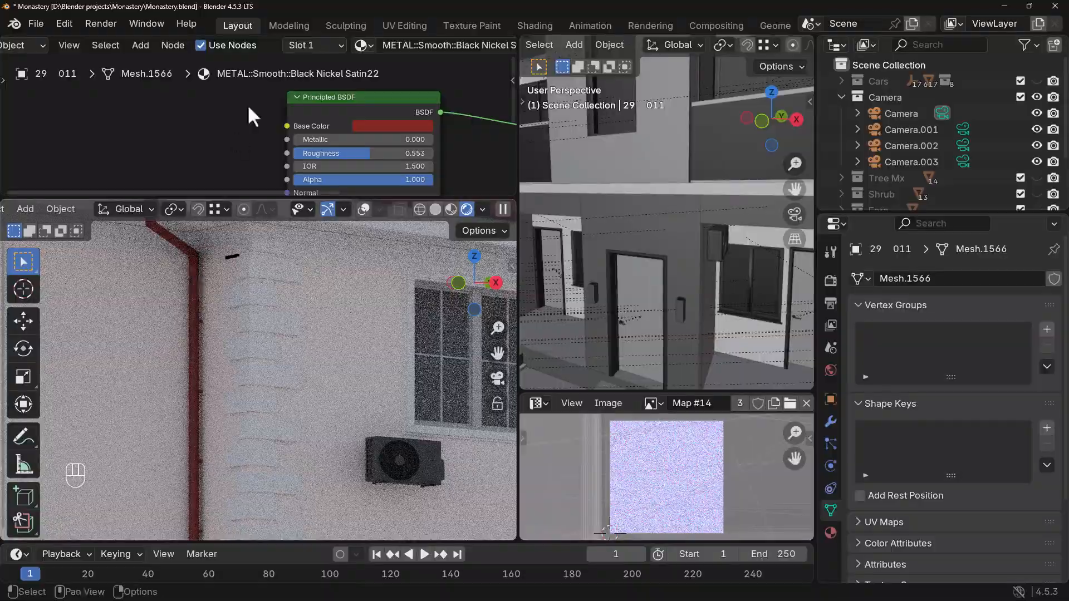
click(306, 49)
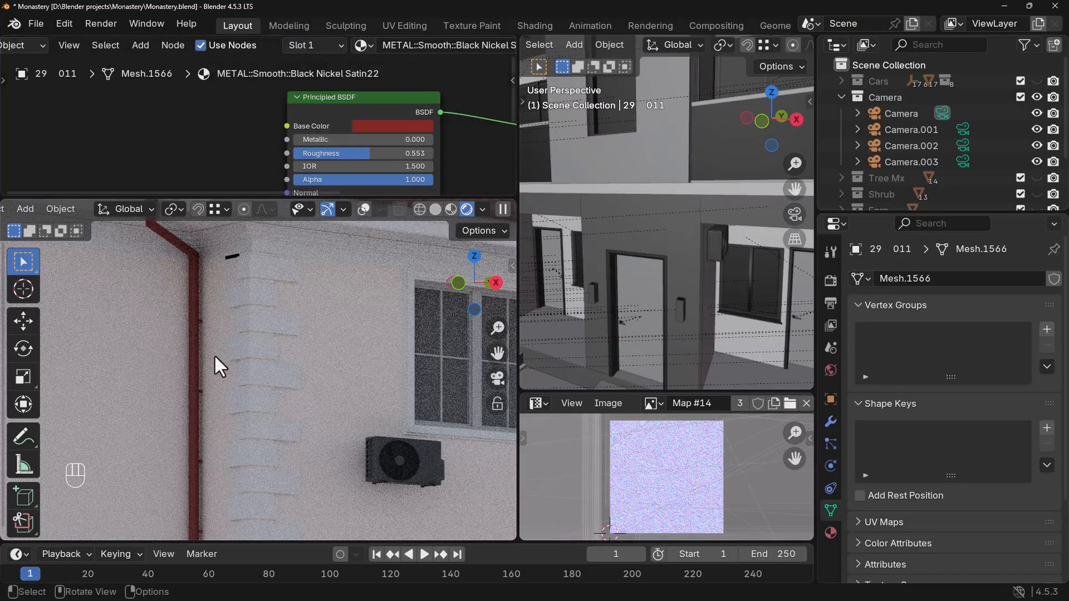
- Select the neighbouring house's wall object below the eaves and show the material in its second slot
scroll(233, 390, down, 4)
scroll(207, 304, up, 2)
scroll(206, 295, down, 6)
shift+middle_drag(211, 300, 268, 365)
scroll(284, 393, up, 4)
scroll(279, 356, up, 6)
shift+middle_drag(326, 299, 270, 435)
scroll(358, 290, up, 1)
click(363, 286)
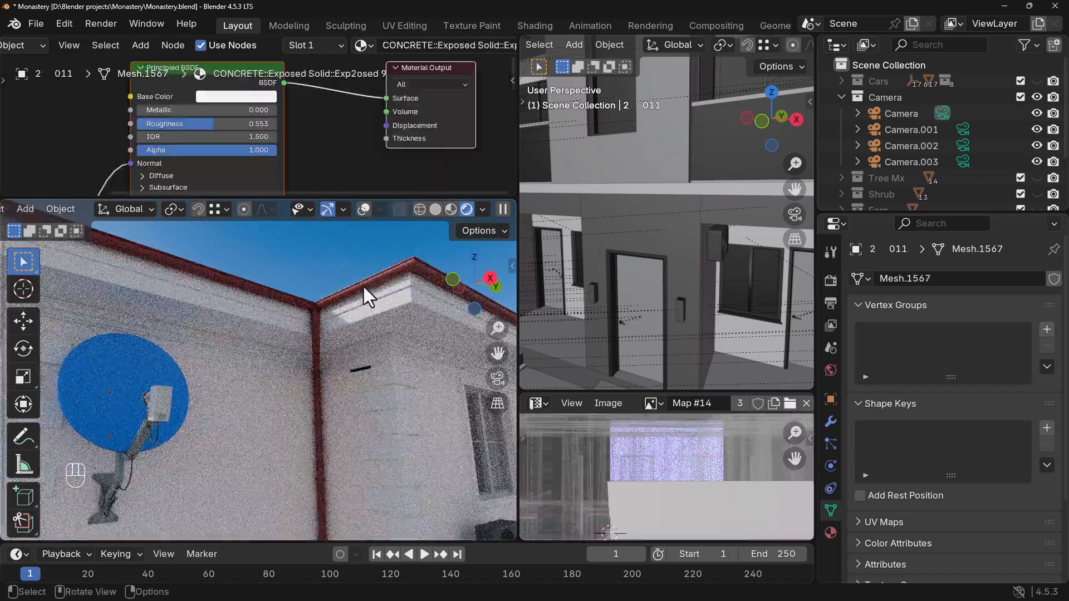
scroll(623, 401, down, 2)
scroll(635, 321, down, 6)
middle_drag(643, 316, 692, 192)
scroll(609, 256, up, 2)
scroll(609, 256, up, 3)
scroll(679, 199, up, 4)
scroll(673, 201, up, 3)
click(319, 46)
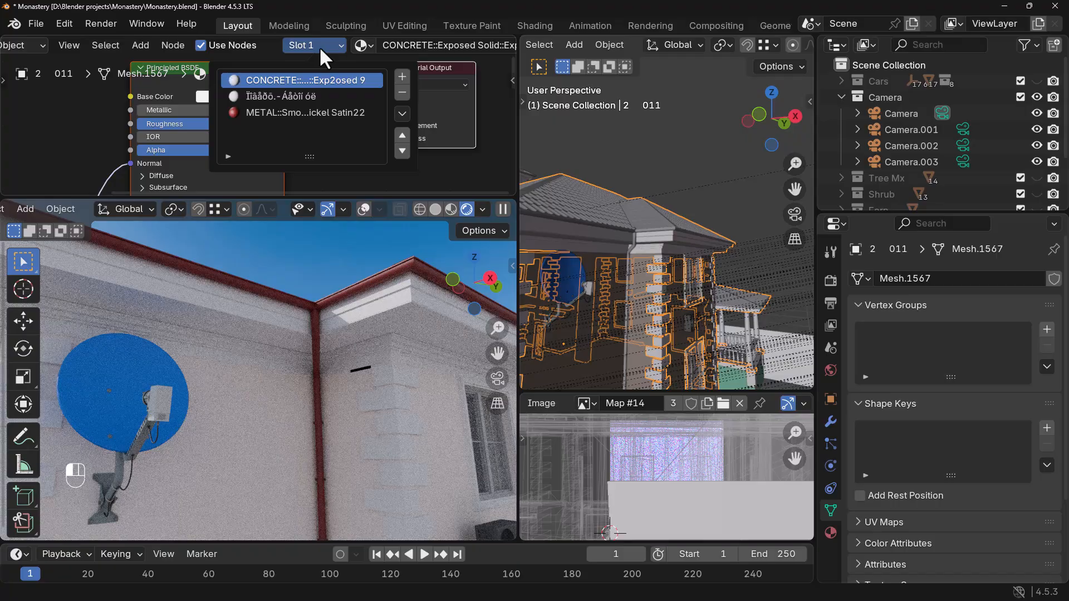
click(277, 96)
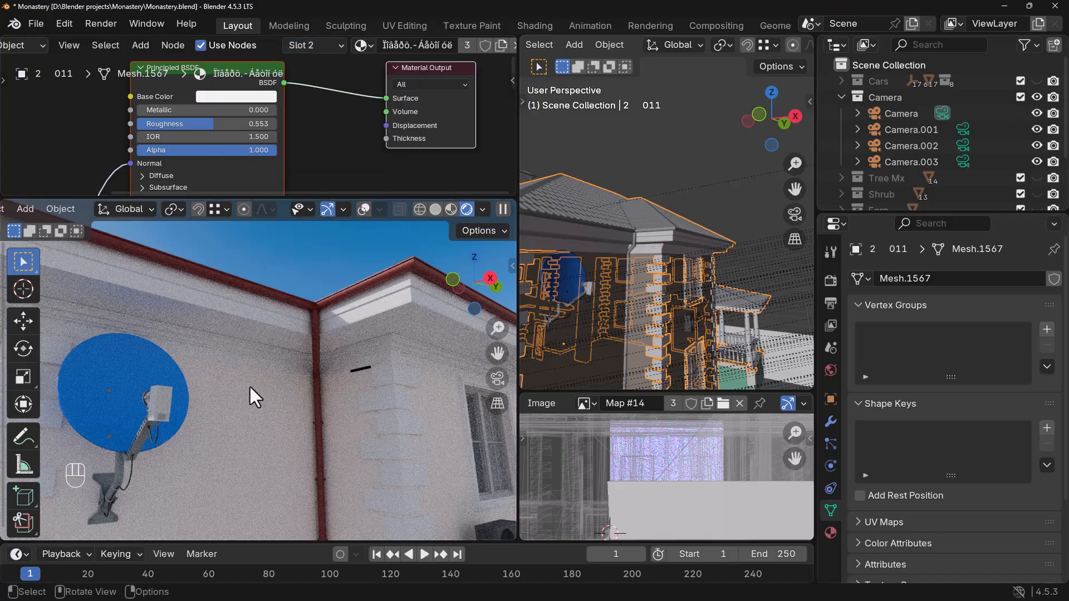
- Select the neighbouring house's downpipe and gutter object and make its Black Nickel Satin material a single-user copy
click(315, 315)
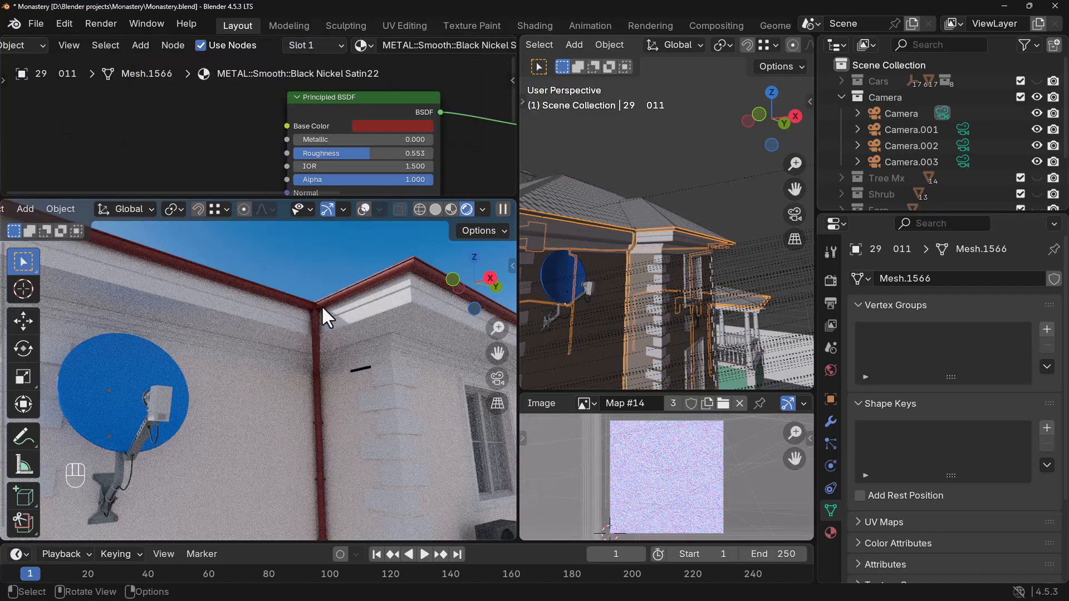
click(318, 305)
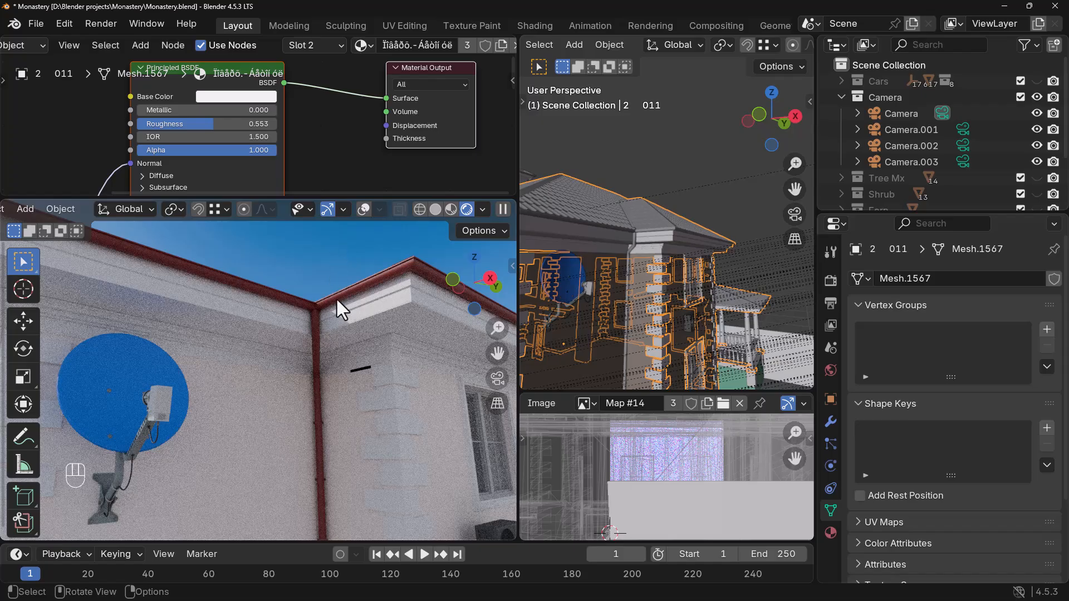
middle_drag(663, 271, 690, 273)
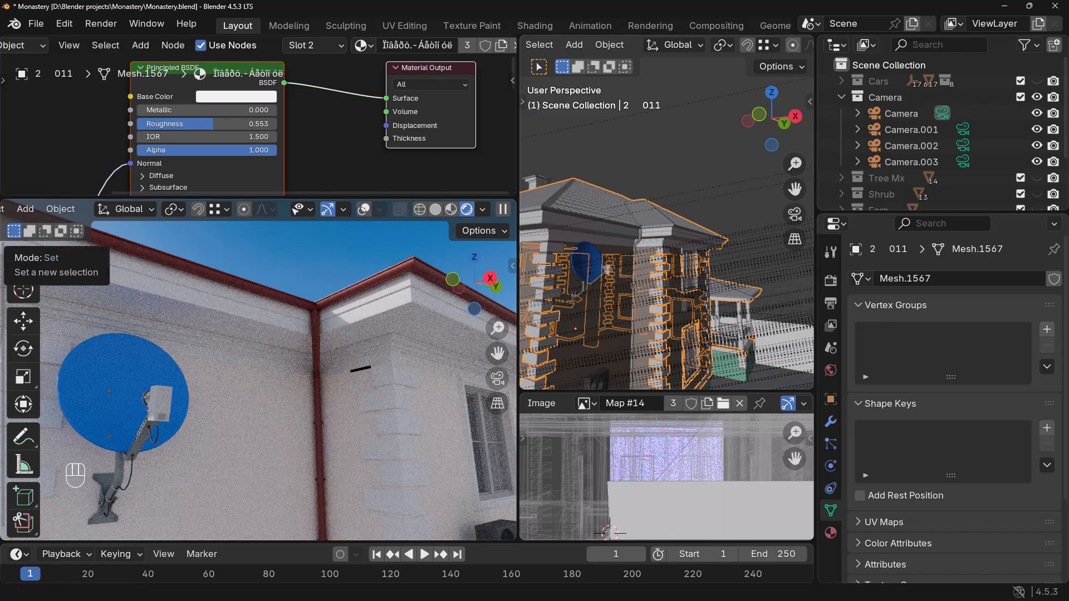
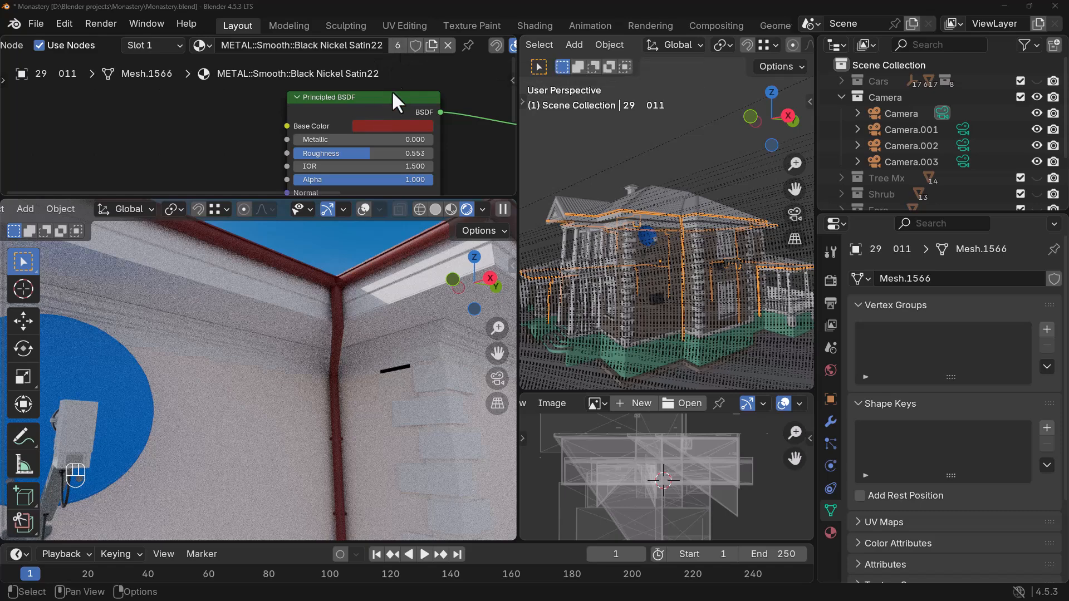
click(397, 45)
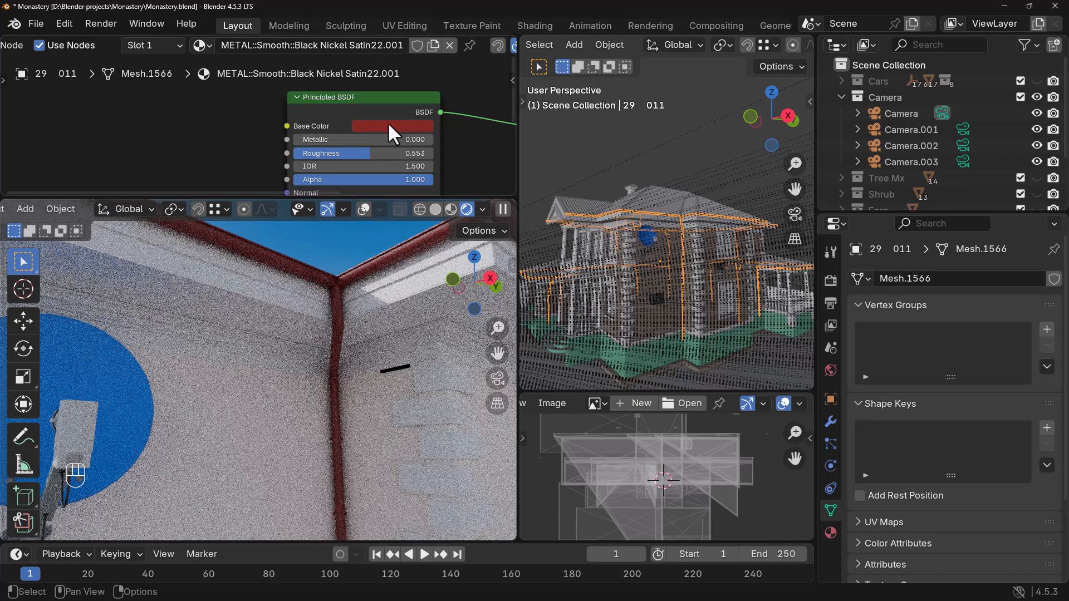
- Set the downpipe material's base color to a dark grey with saturation 0.000 and value 0.051
click(389, 133)
drag(399, 282, 289, 282)
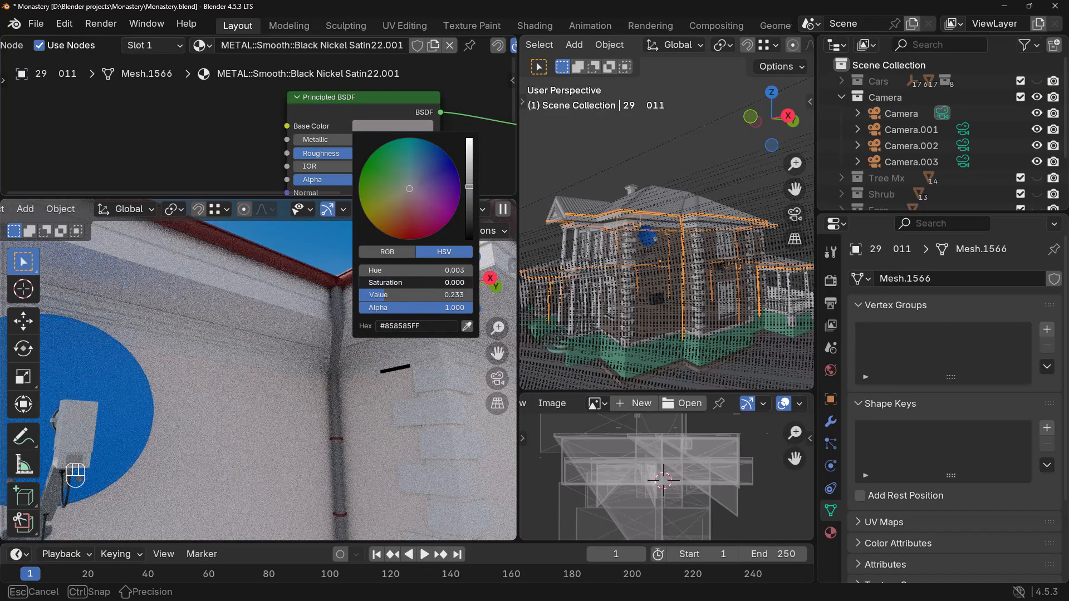
drag(289, 282, 290, 282)
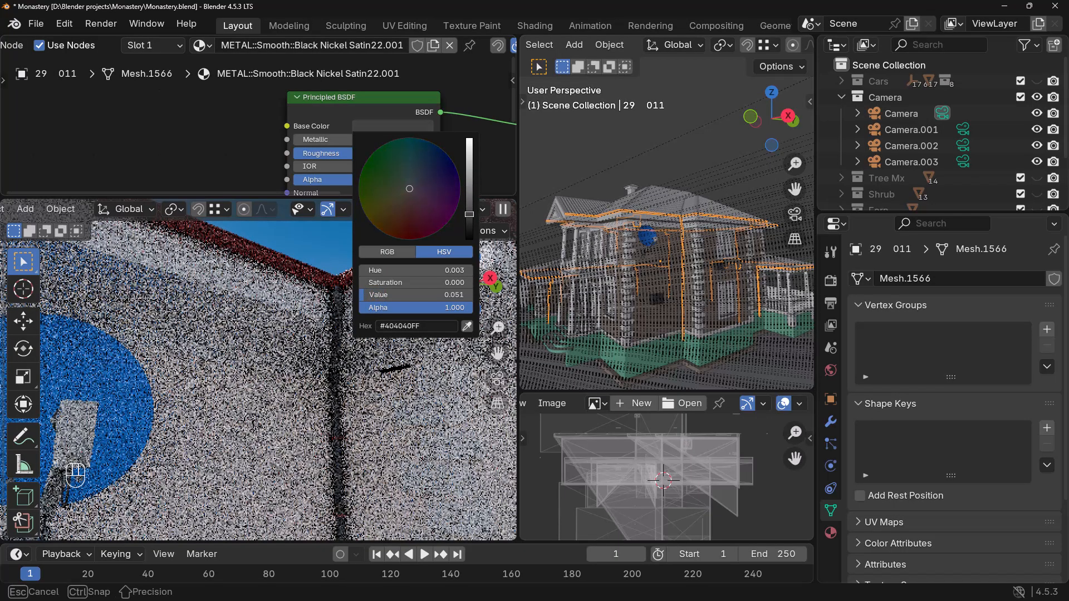
click(312, 139)
click(234, 139)
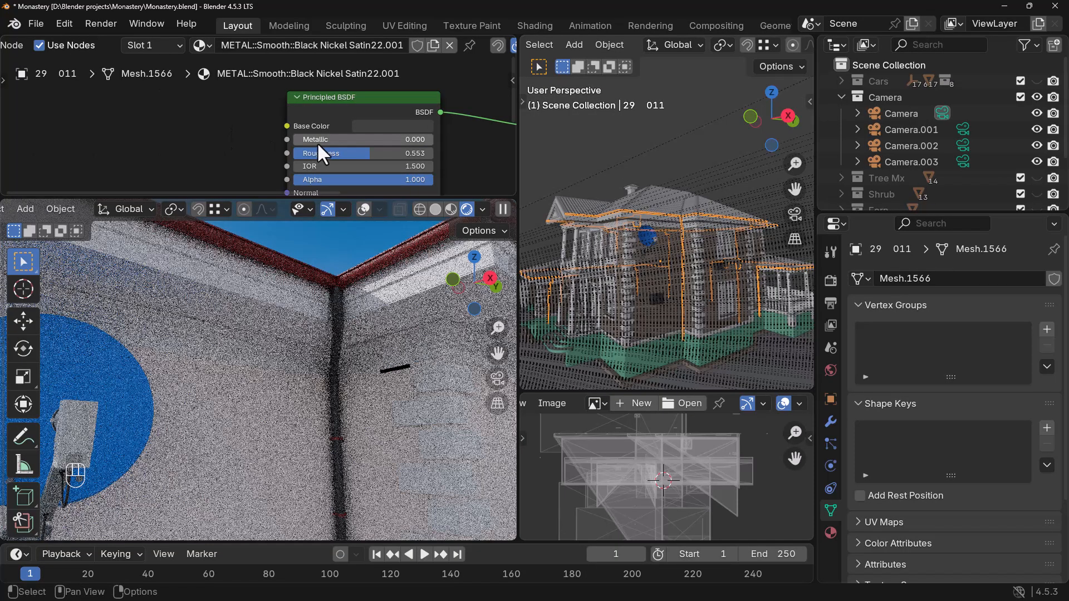
- Set the black nickel pipe material's Metallic to 1.000 and Roughness to 0.577, and lighten its base color slightly
drag(316, 142, 433, 142)
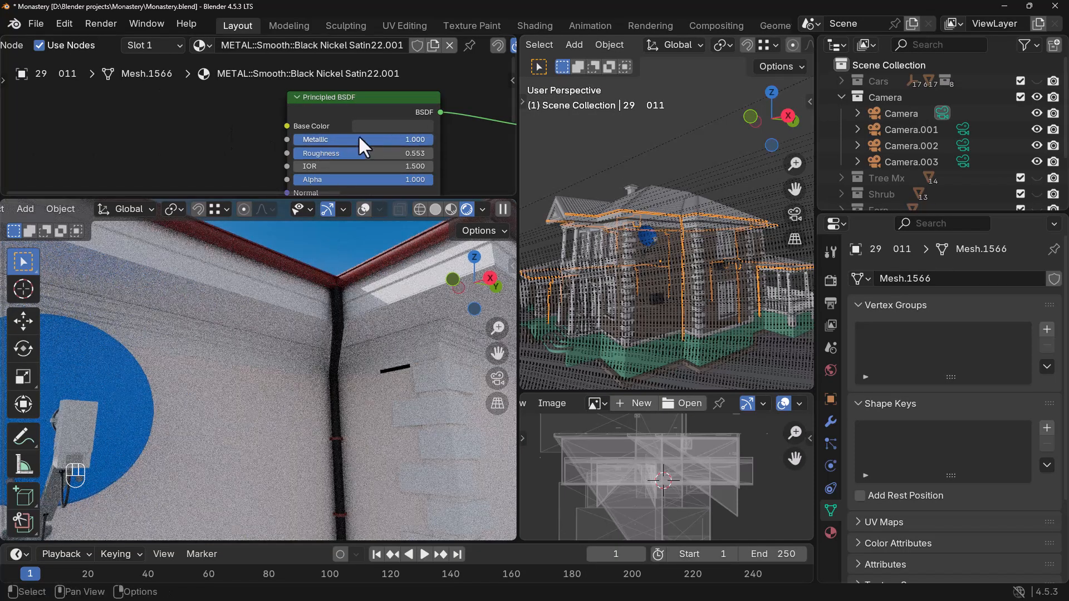
drag(369, 153, 372, 154)
click(379, 126)
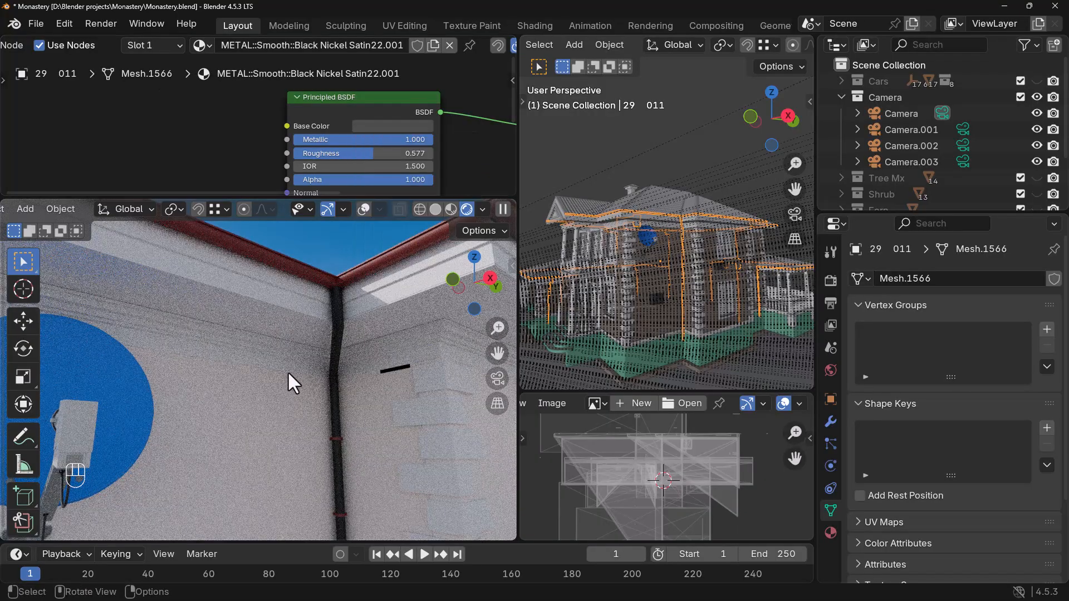
- Select the outdoor air-conditioning unit above the ground-floor window and link its VNSH_Blok_diffuse texture color to the Principled BSDF base color
key(KP_0)
key(Home)
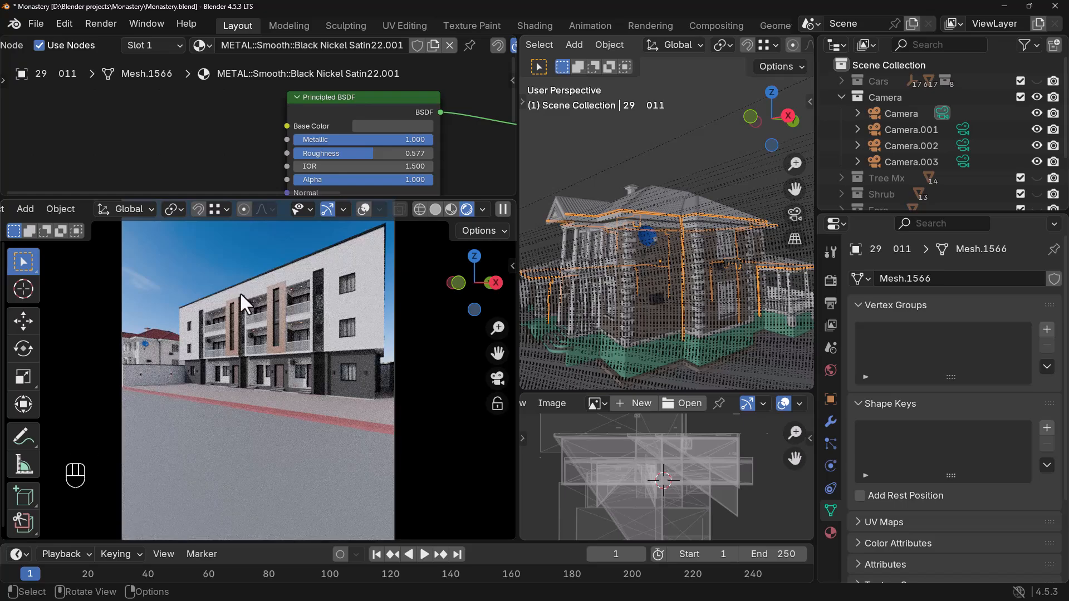
scroll(239, 292, up, 15)
shift+middle_drag(416, 334, 223, 418)
shift+middle_drag(376, 402, 313, 436)
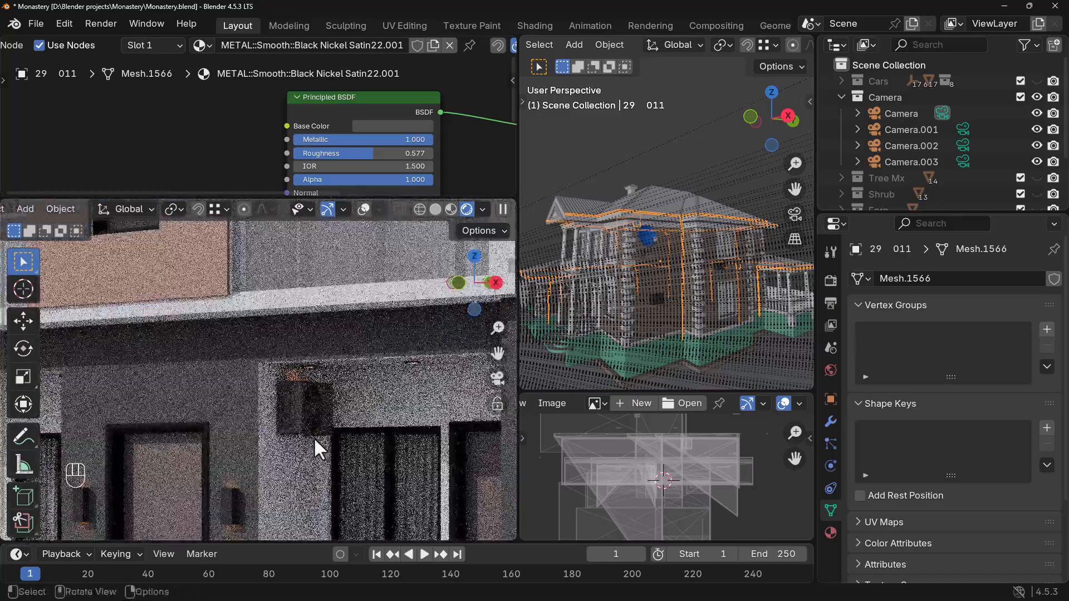
scroll(313, 437, up, 4)
click(342, 401)
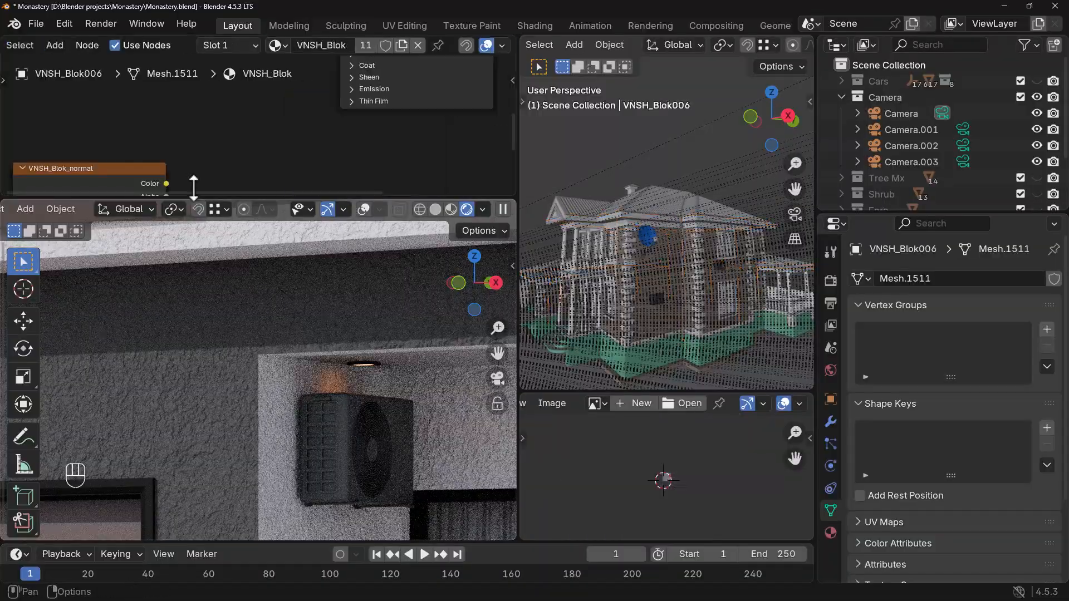
scroll(245, 118, down, 7)
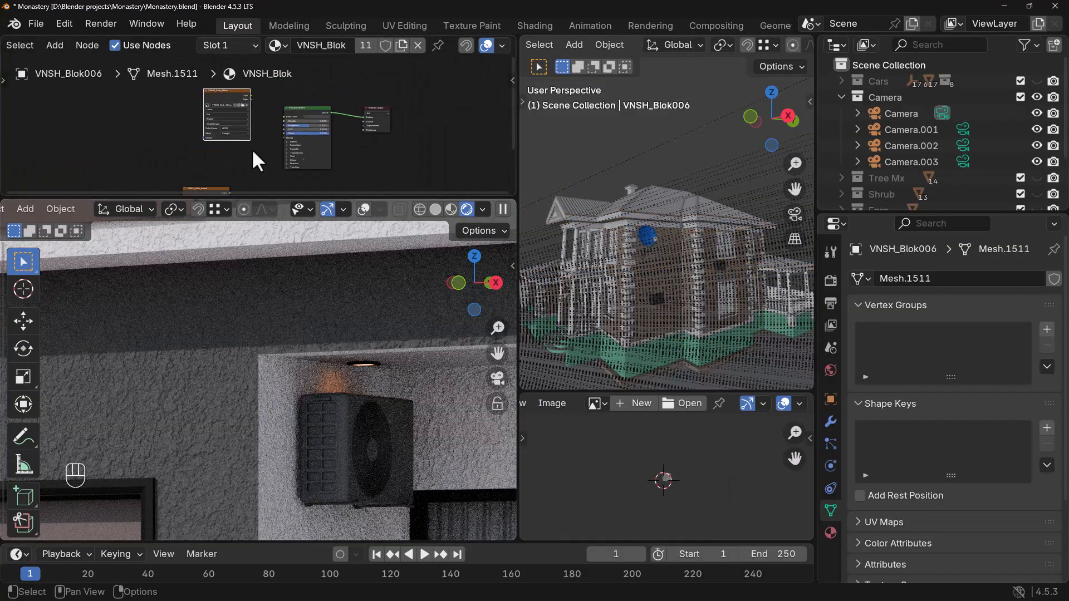
scroll(274, 114, up, 5)
drag(219, 115, 281, 156)
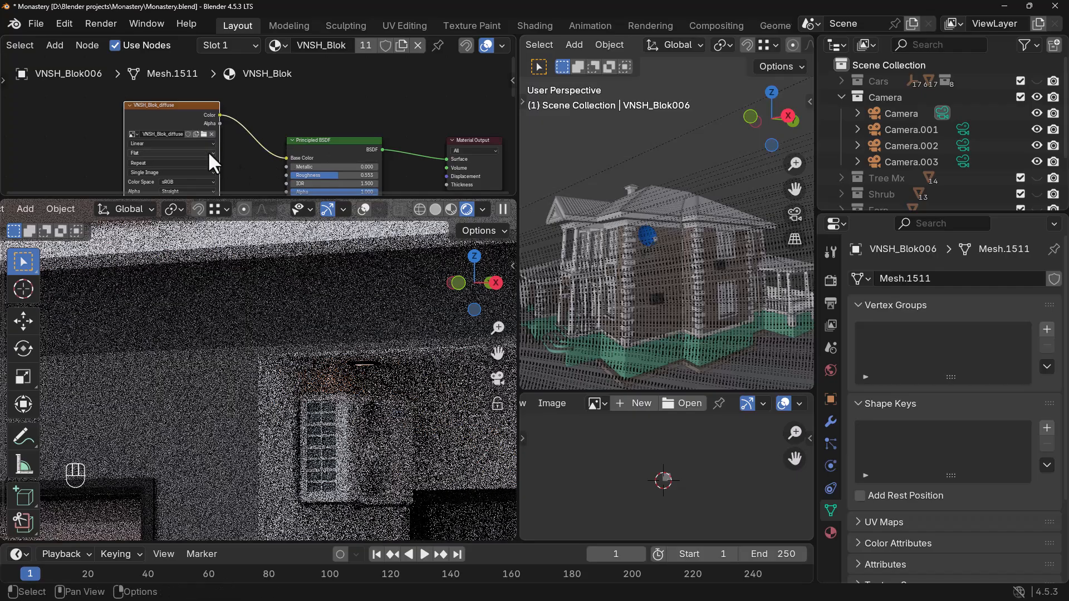
- Set the color space of the VNSH_Blok_normal image texture to Non-Color
scroll(245, 139, down, 3)
scroll(246, 153, down, 1)
mouse_move(245, 155)
middle_down()
mouse_move(248, 91)
mouse_move(260, 122)
mouse_move(266, 65)
mouse_move(258, 144)
middle_up()
scroll(253, 148, down, 1)
scroll(249, 95, up, 2)
scroll(281, 152, up, 2)
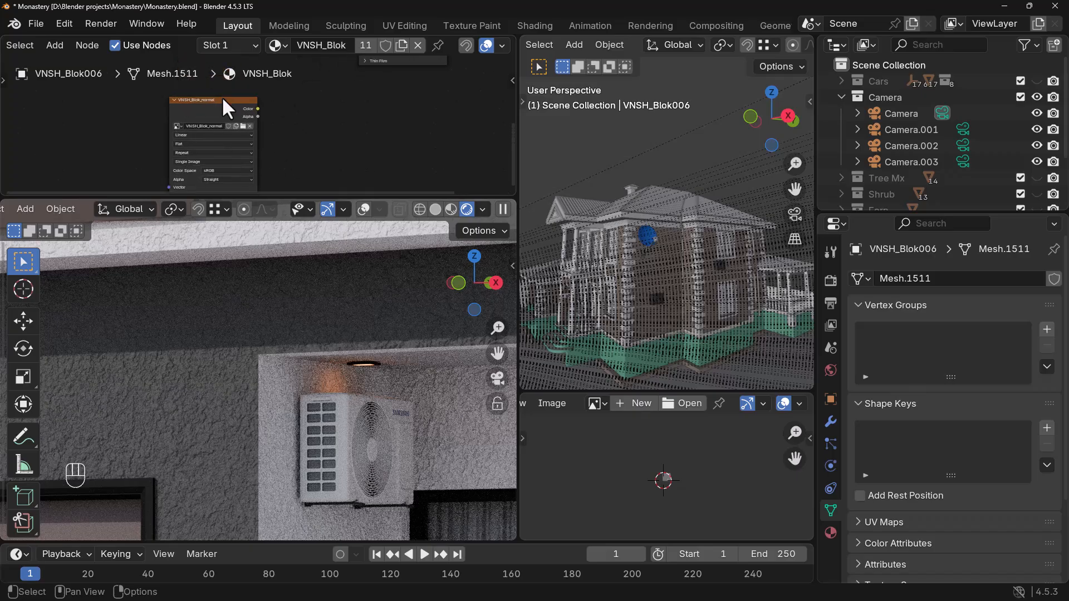
click(237, 170)
click(237, 170)
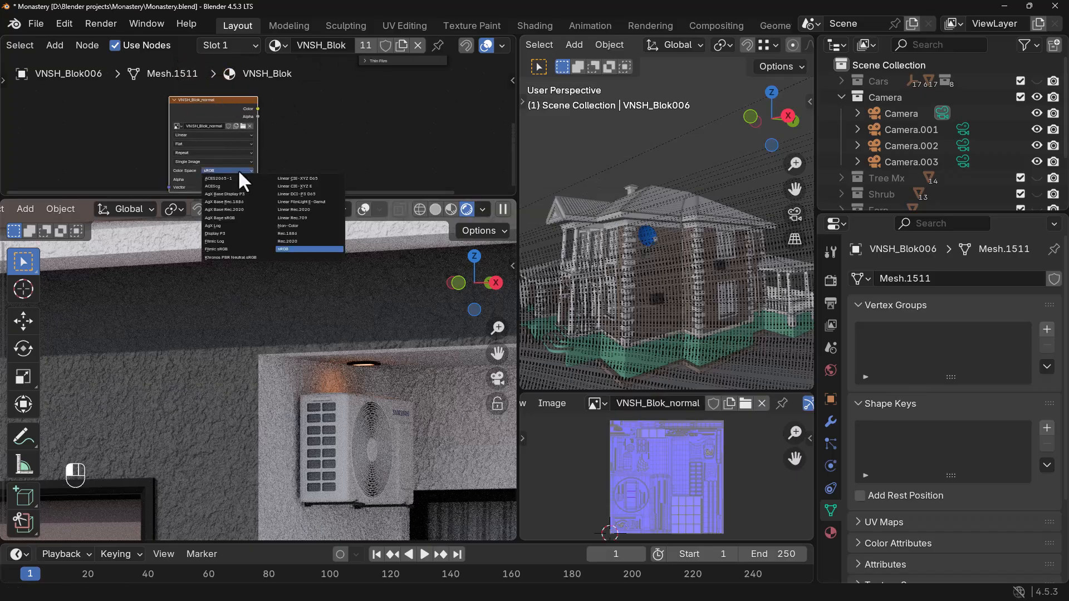
click(287, 226)
scroll(289, 112, down, 1)
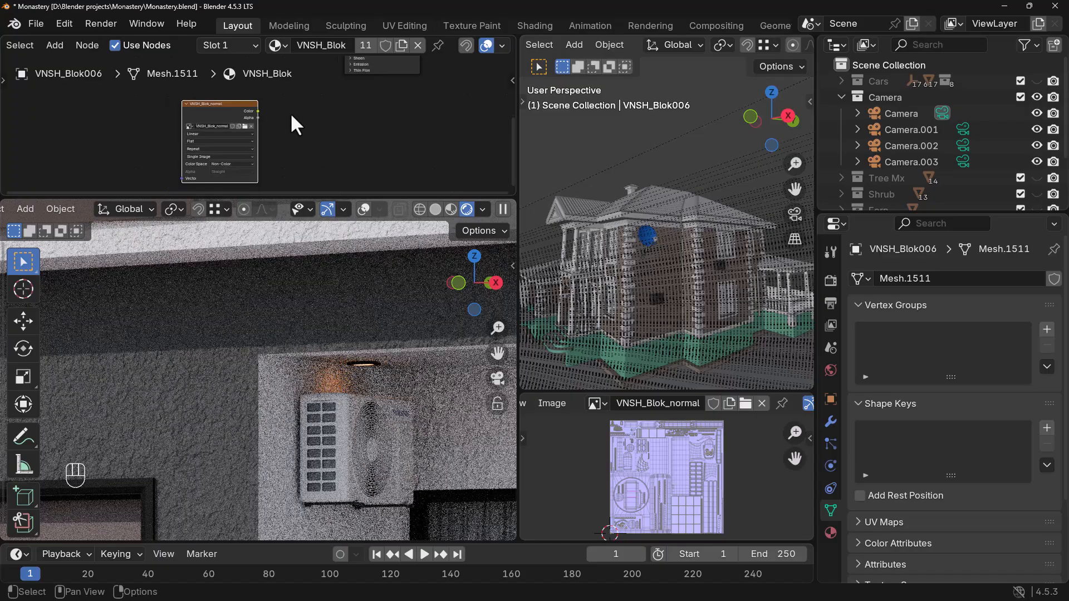
- Add a Normal Map node and connect it between the VNSH_Blok_normal texture color and the Principled BSDF normal input
middle_drag(290, 113, 252, 148)
click(177, 141)
drag(181, 151, 126, 130)
key(shift+a)
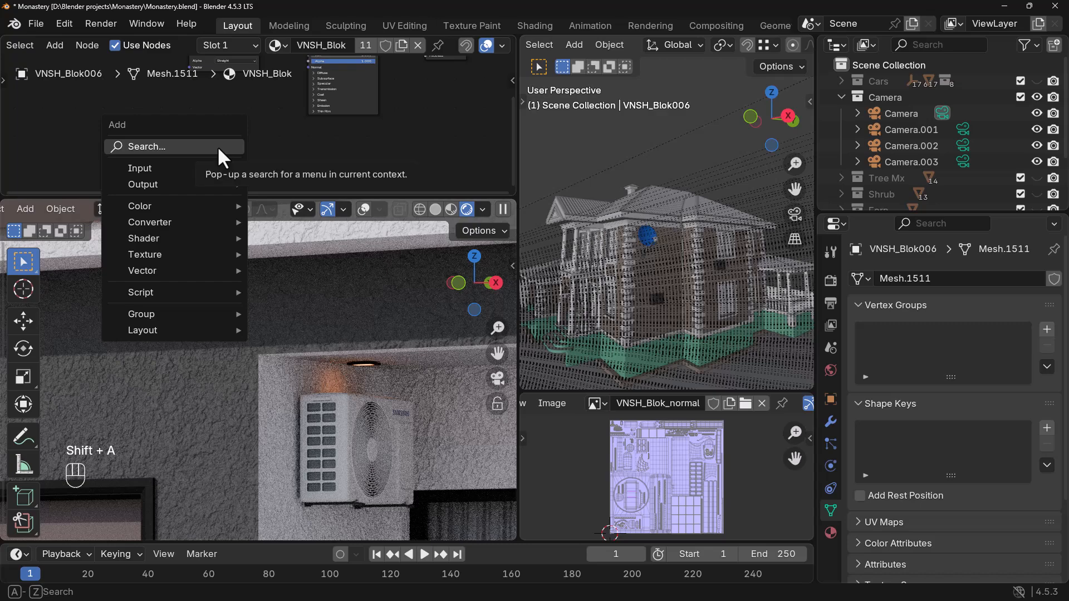
text(norm)
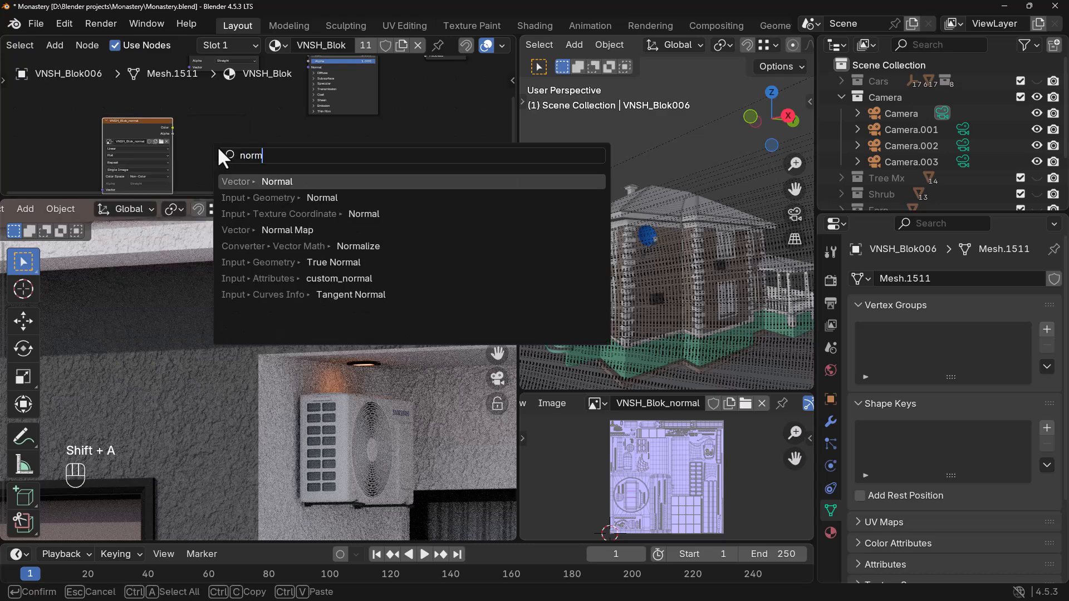
click(288, 230)
click(175, 124)
drag(175, 126, 204, 150)
middle_drag(240, 121, 201, 166)
drag(209, 168, 264, 112)
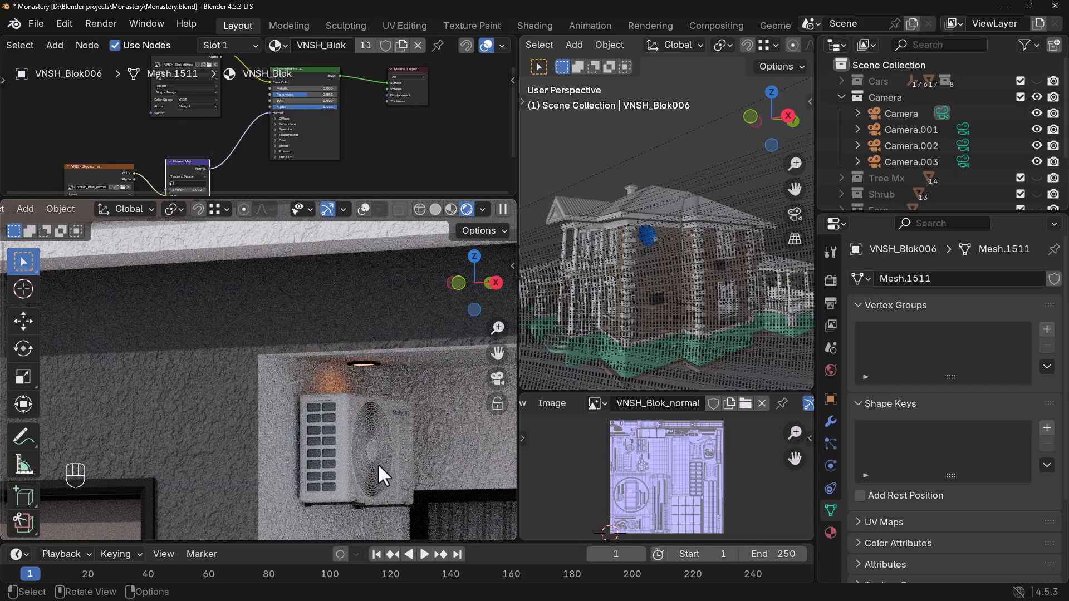
- Select the apartment block's balcony slab and brighten its <auto>1 material's base color to near-white, with a value of about 0.904
middle_drag(340, 450, 346, 349)
scroll(342, 356, up, 5)
scroll(637, 276, down, 6)
middle_drag(654, 272, 612, 253)
click(763, 184)
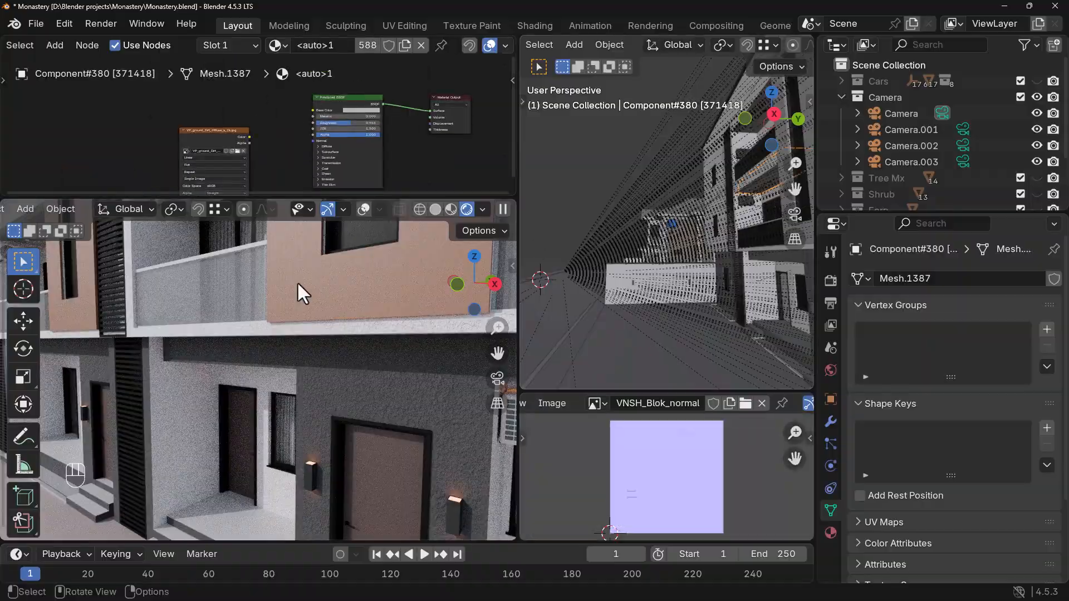
middle_drag(239, 363, 339, 318)
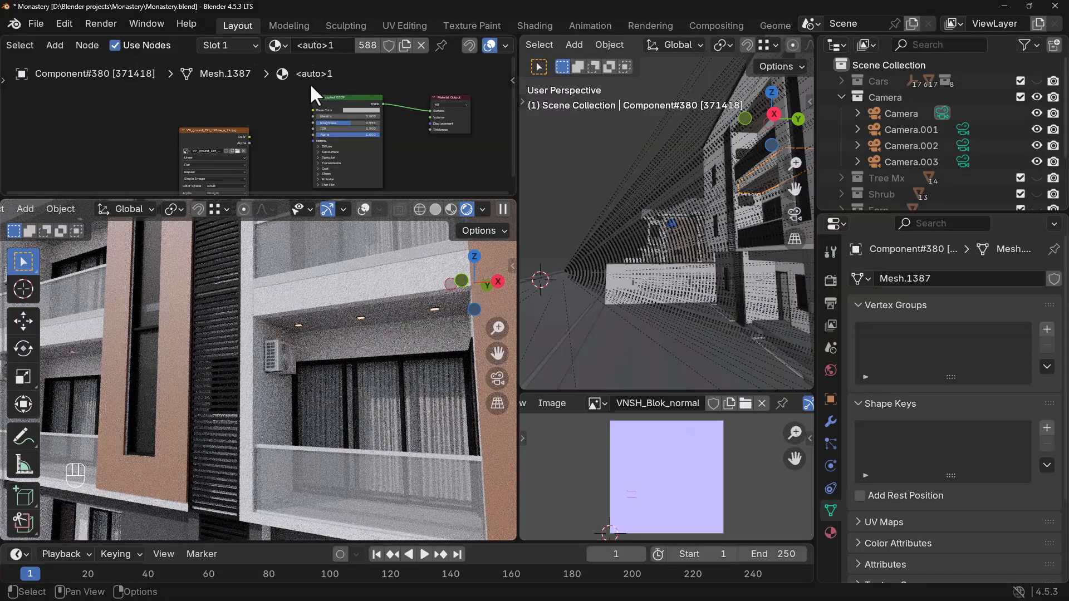
scroll(261, 125, up, 3)
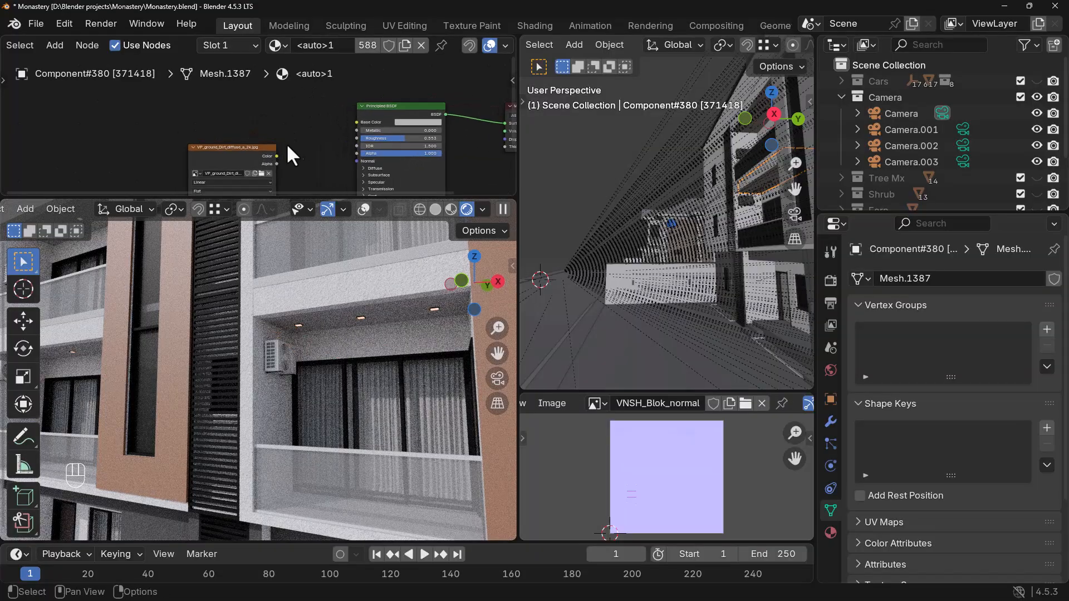
click(217, 151)
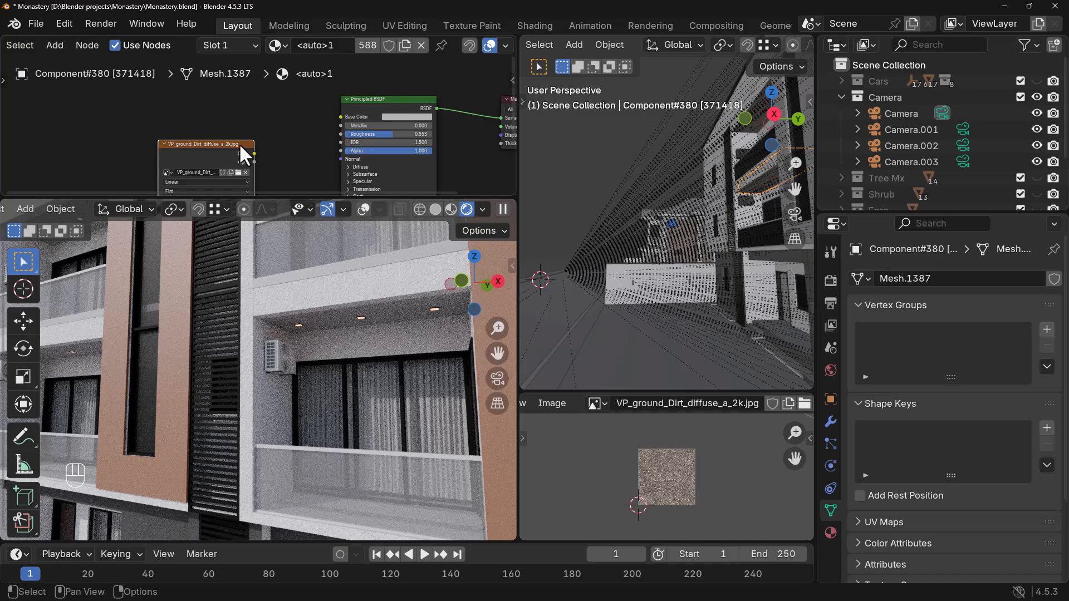
middle_drag(235, 146, 222, 165)
click(306, 46)
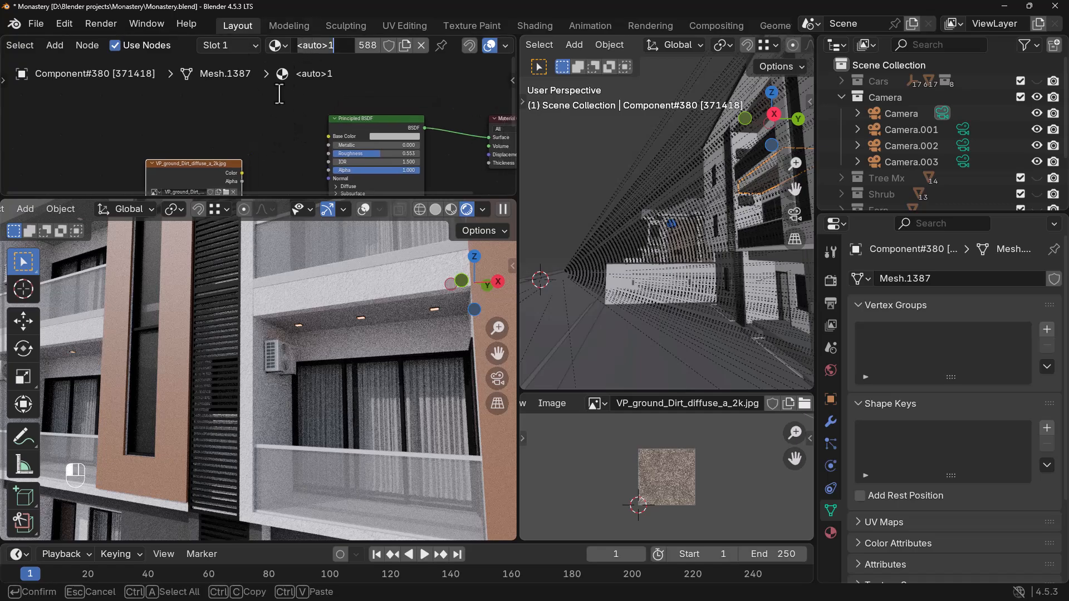
click(271, 127)
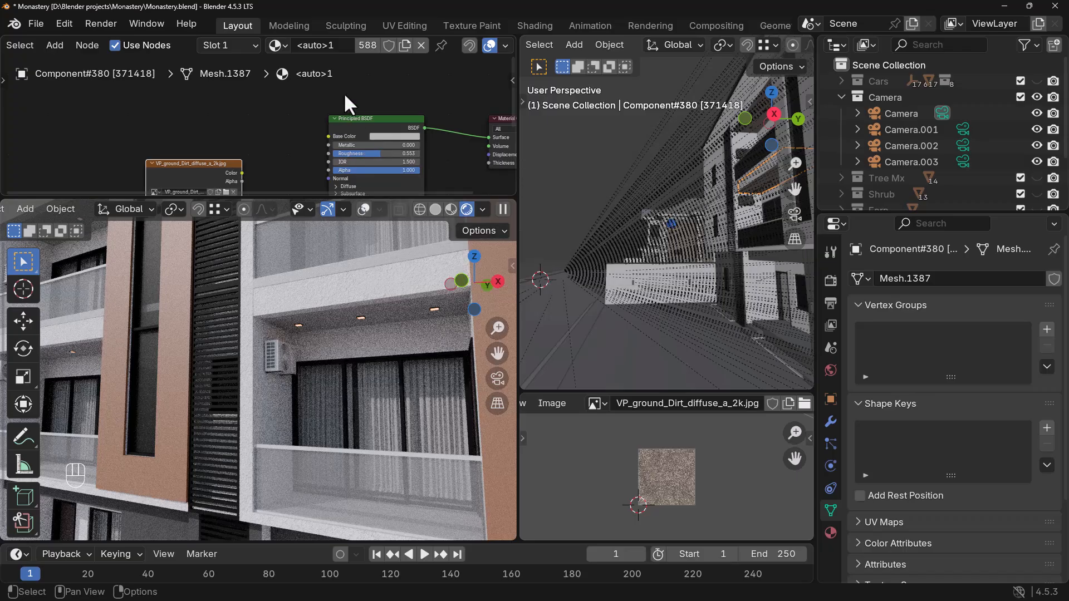
click(392, 135)
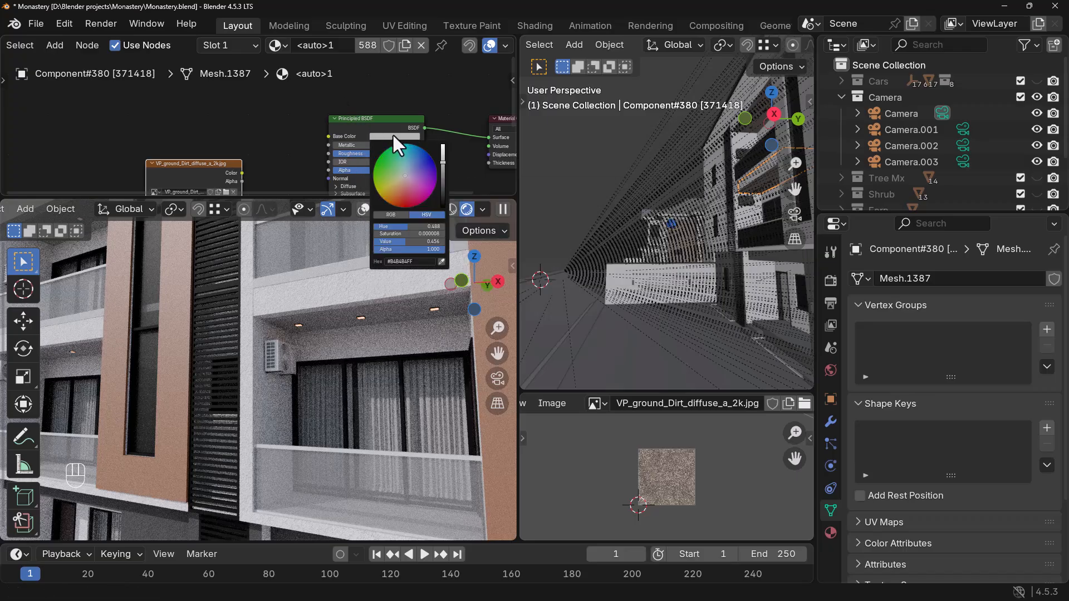
mouse_move(443, 161)
mouse_down()
mouse_move(443, 144)
mouse_move(443, 176)
mouse_move(443, 146)
mouse_up()
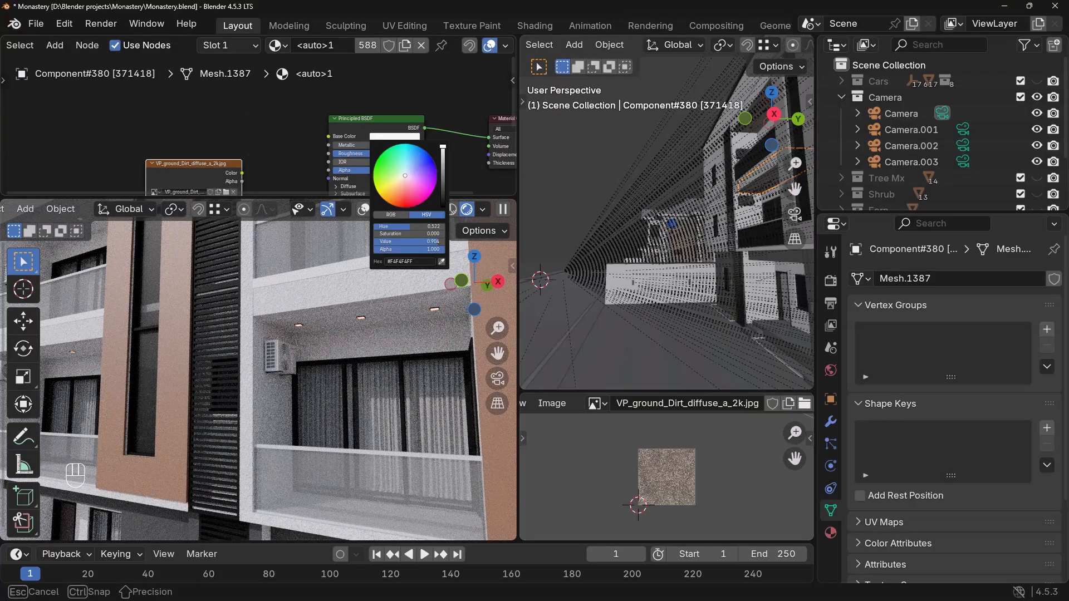
- Select the slab band above the ground floor together with the balcony slab one storey higher
scroll(243, 379, down, 5)
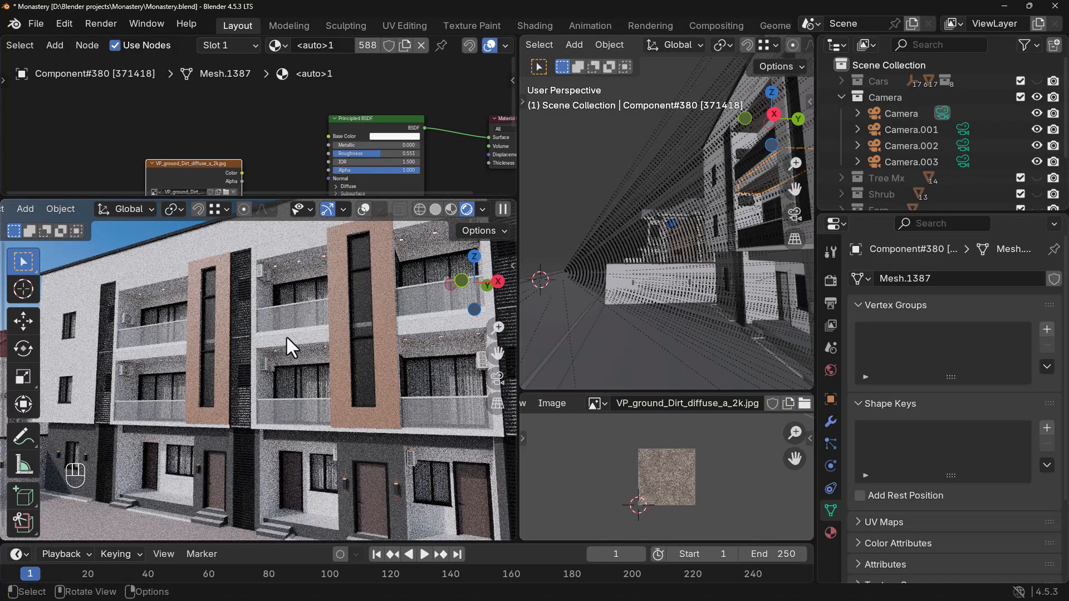
scroll(289, 330, up, 2)
click(269, 146)
middle_drag(270, 148, 288, 135)
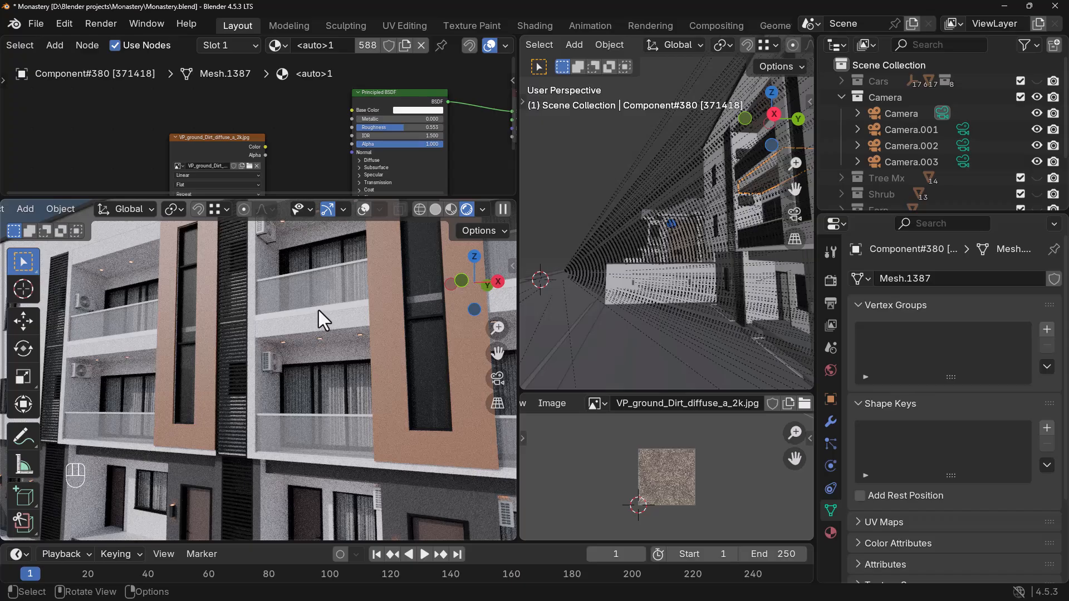
scroll(271, 351, down, 4)
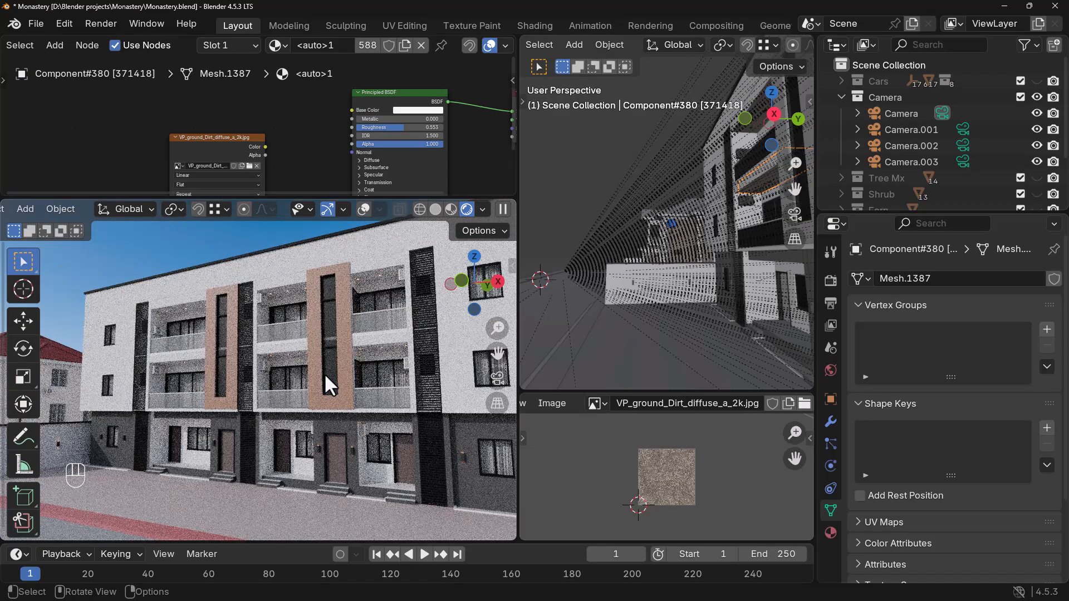
scroll(365, 343, up, 3)
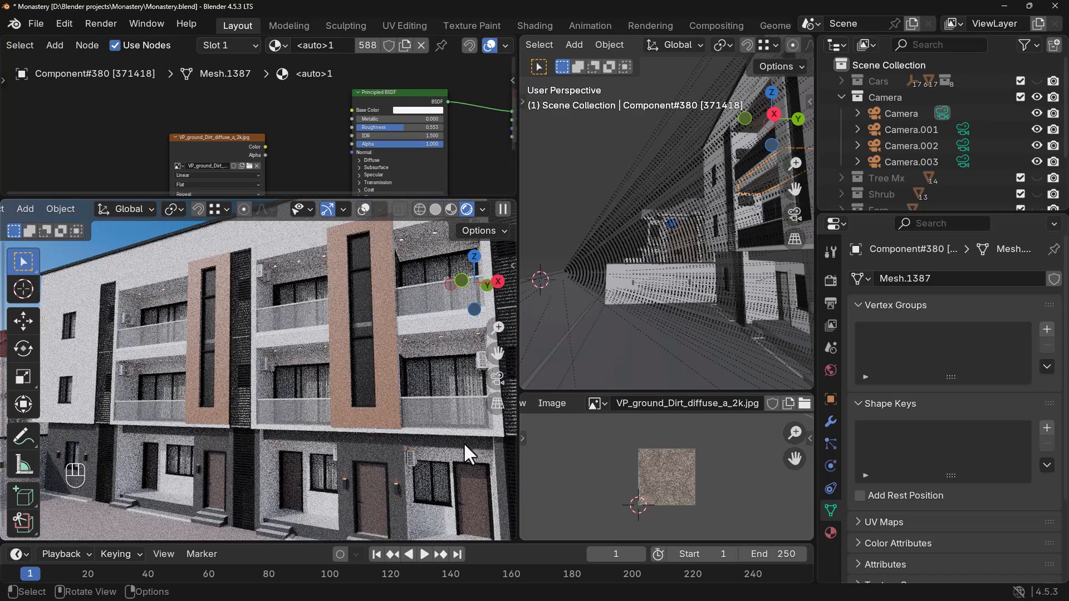
middle_drag(617, 362, 704, 286)
scroll(706, 248, up, 5)
scroll(708, 261, down, 3)
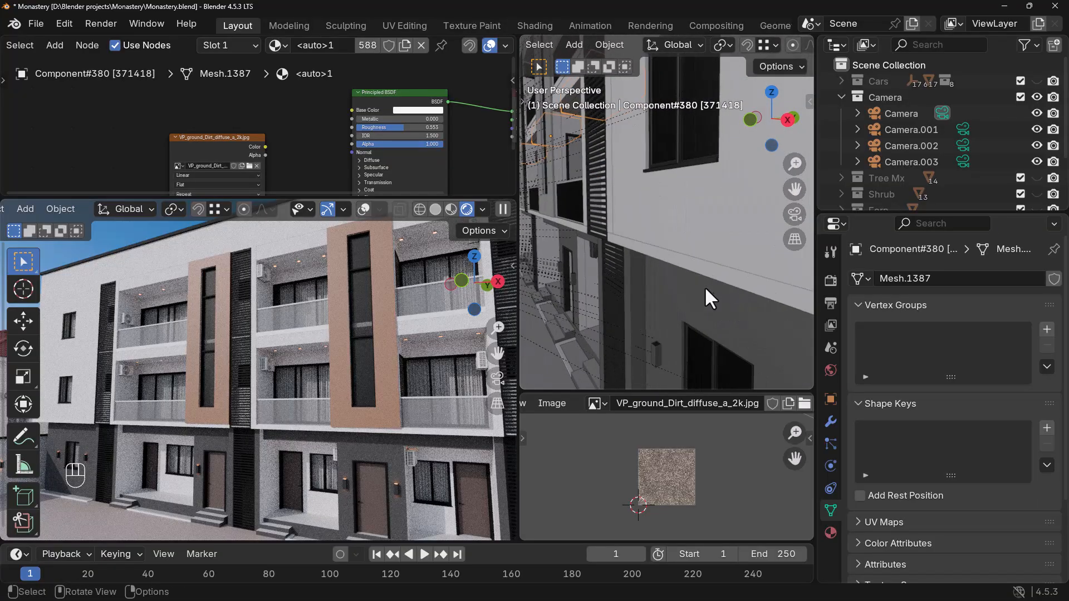
click(710, 273)
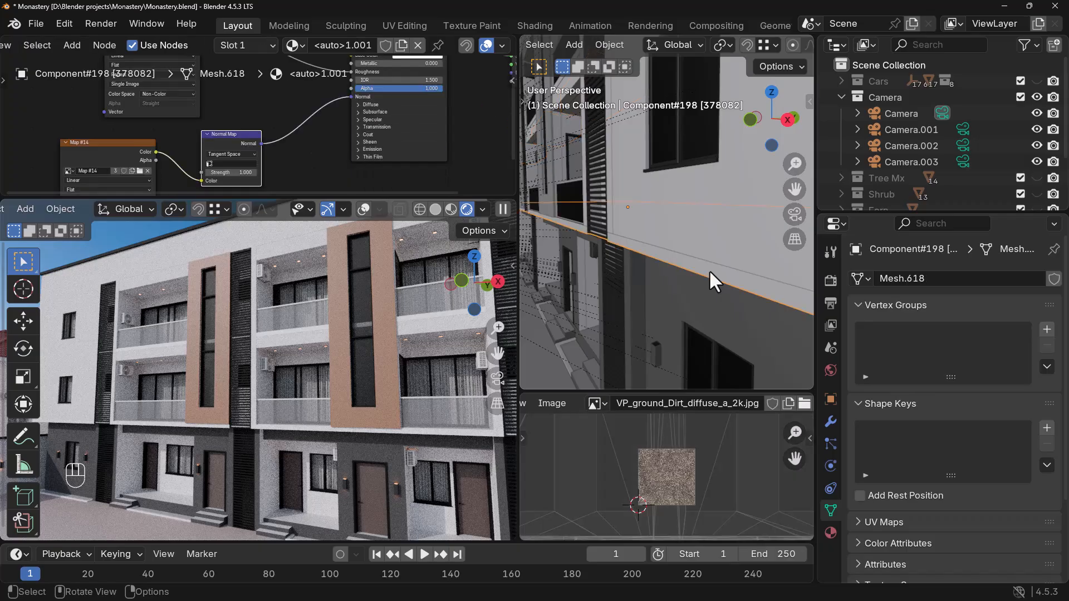
mouse_move(632, 255)
middle_down()
mouse_move(648, 266)
mouse_move(645, 256)
middle_up()
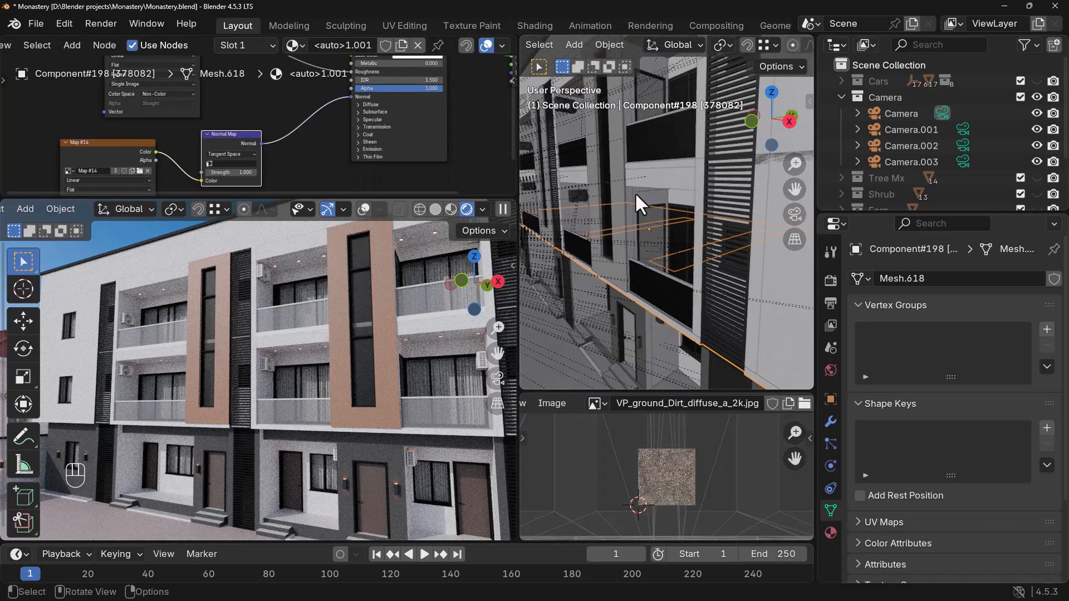
click(669, 166)
scroll(662, 217, down, 3)
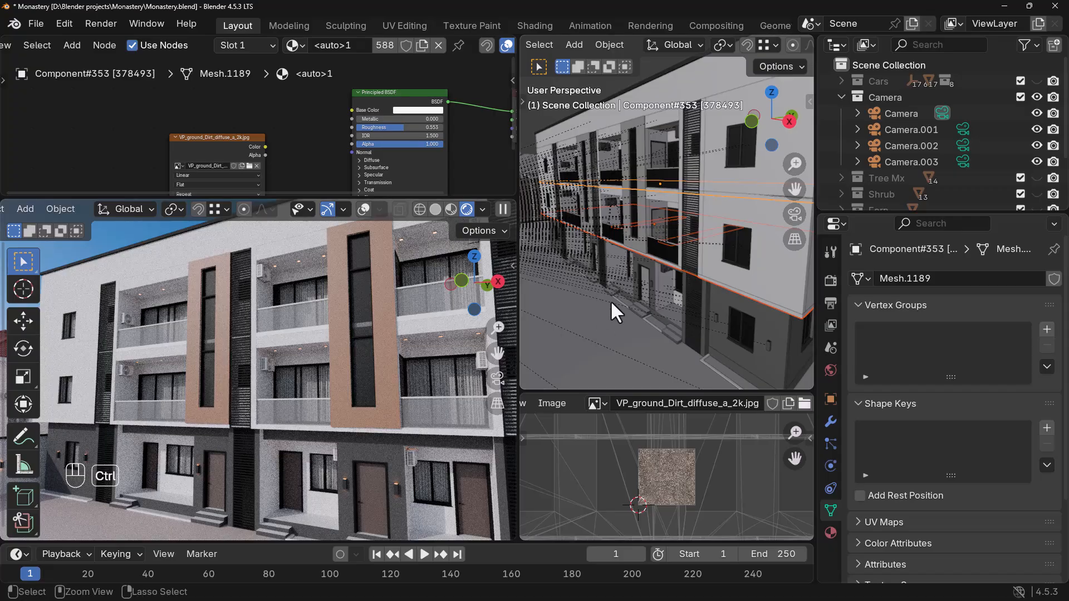
key(ctrl+l)
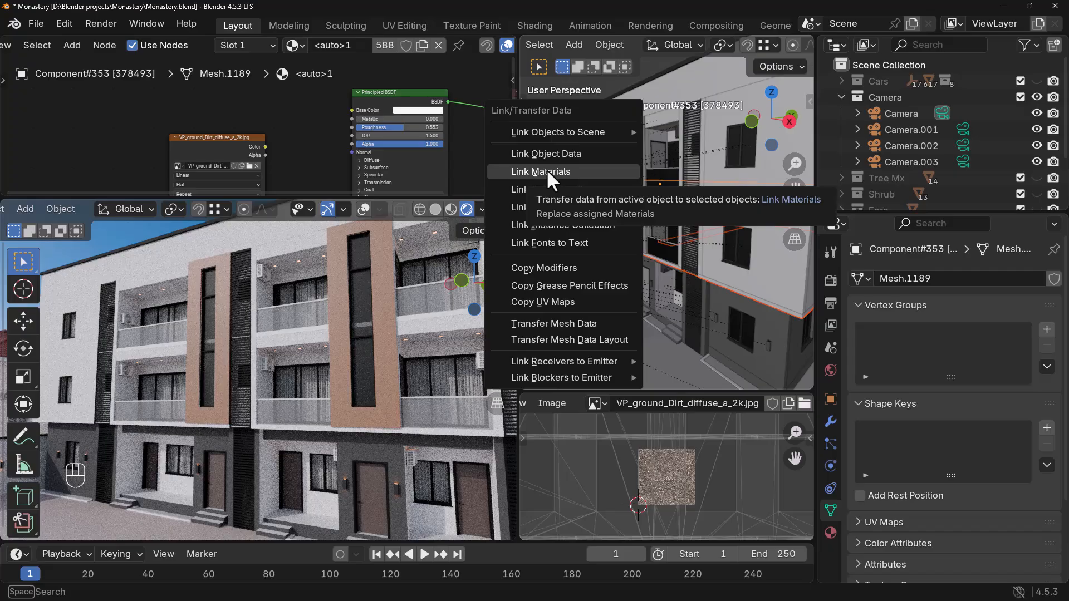
click(753, 298)
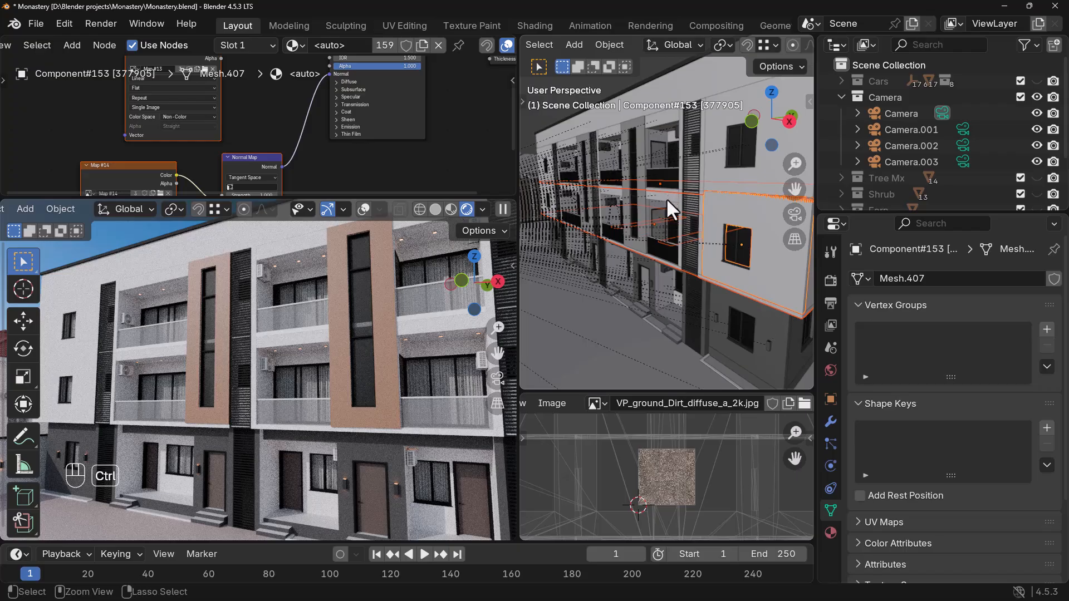
key(ctrl+z)
- Make the band above the ground floor the active object and link its material to the selected upper slab
shift+click(797, 314)
middle_drag(773, 310, 758, 300)
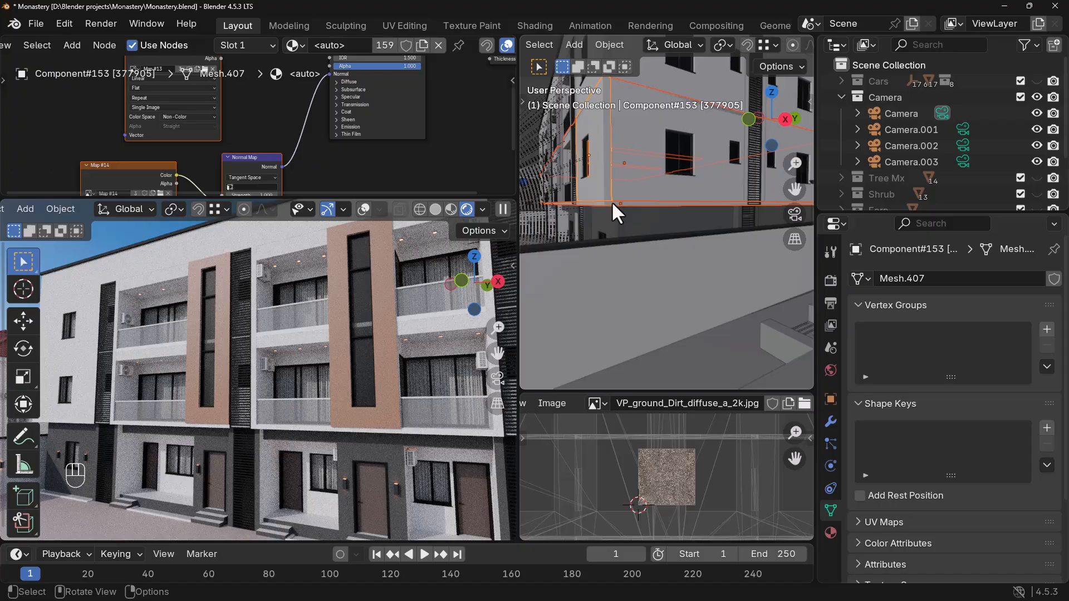
key(ctrl+z)
key(ctrl+z)
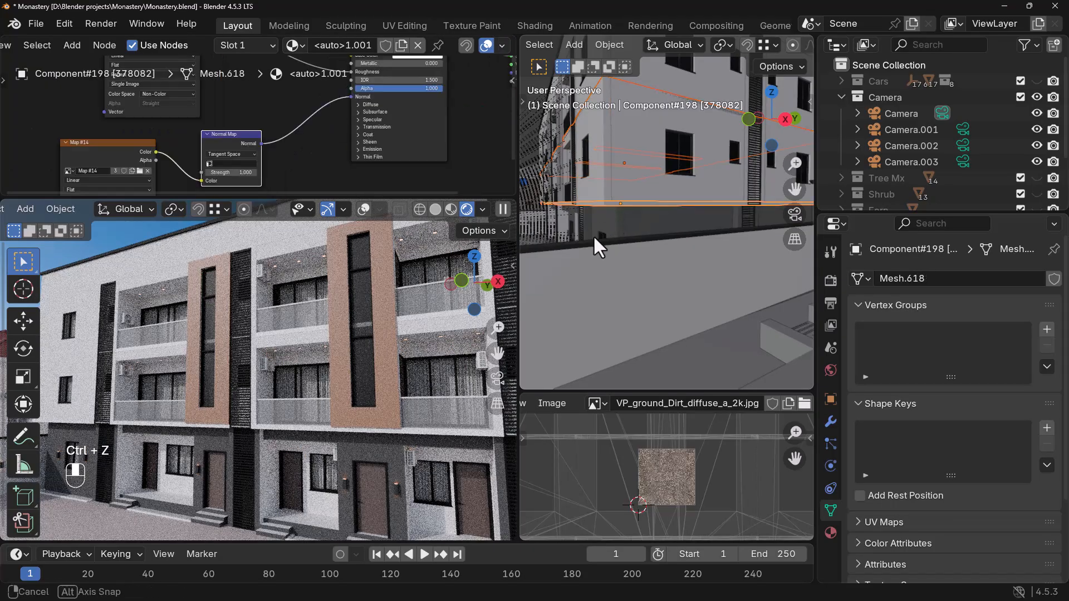
scroll(622, 254, down, 3)
key(ctrl+l)
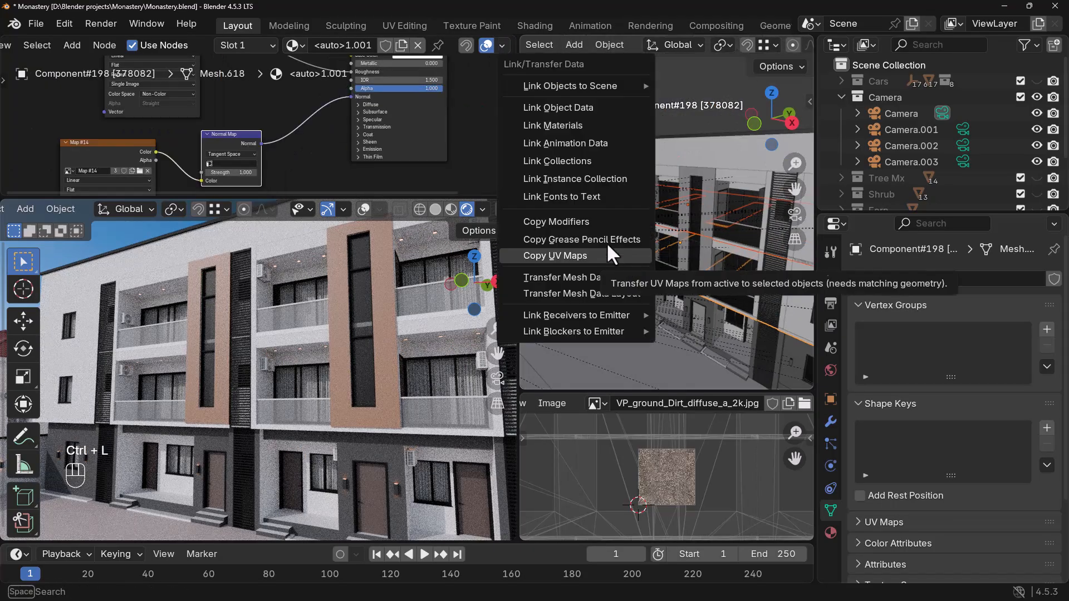
click(572, 126)
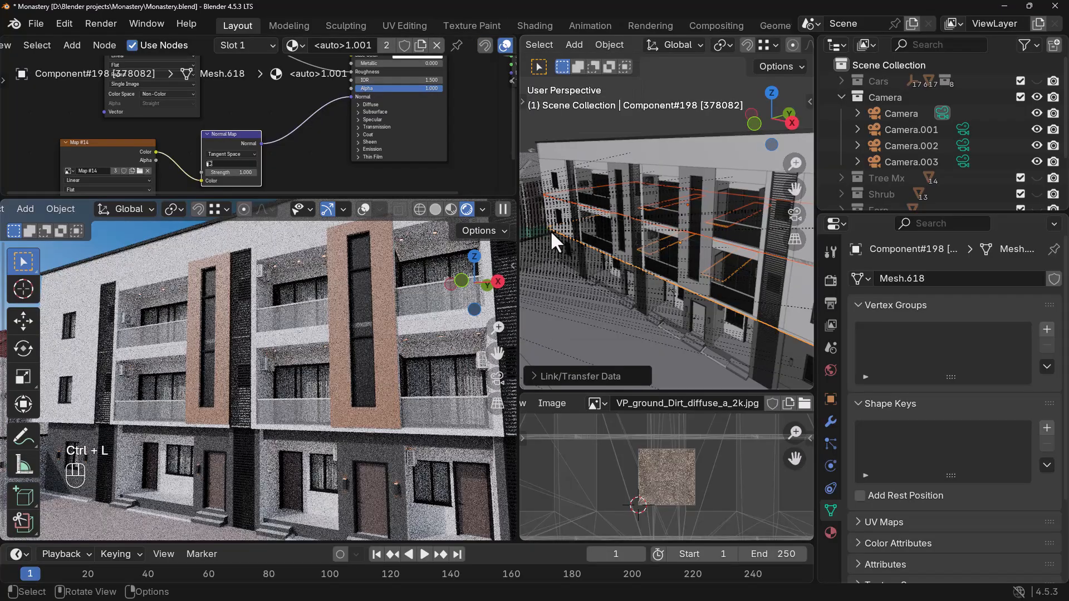
- Examine the relinked slab material on the apartment facade's balconies
scroll(355, 370, up, 5)
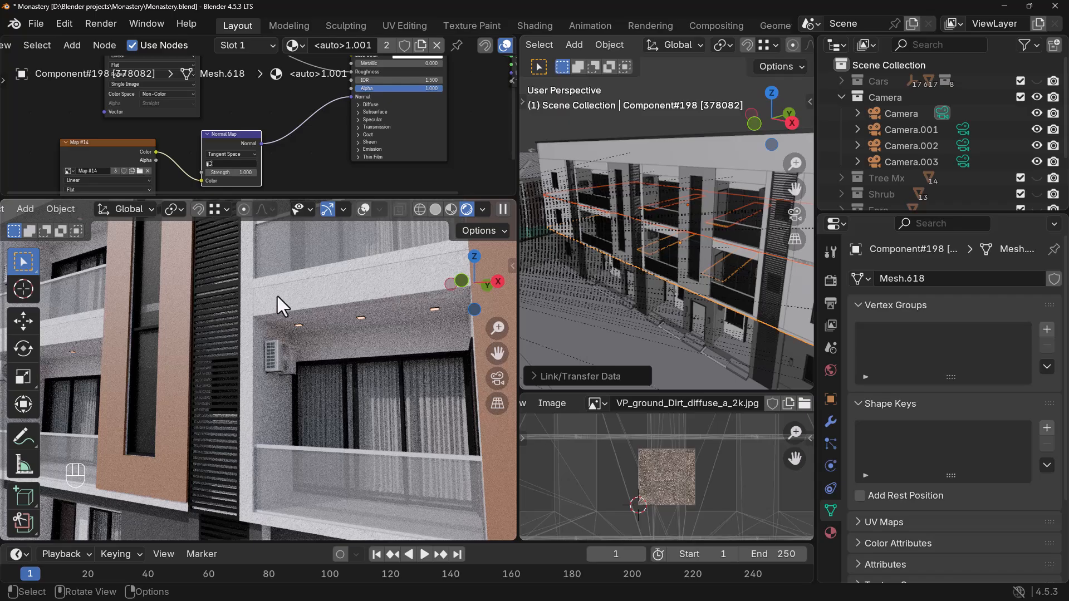
scroll(273, 368, down, 5)
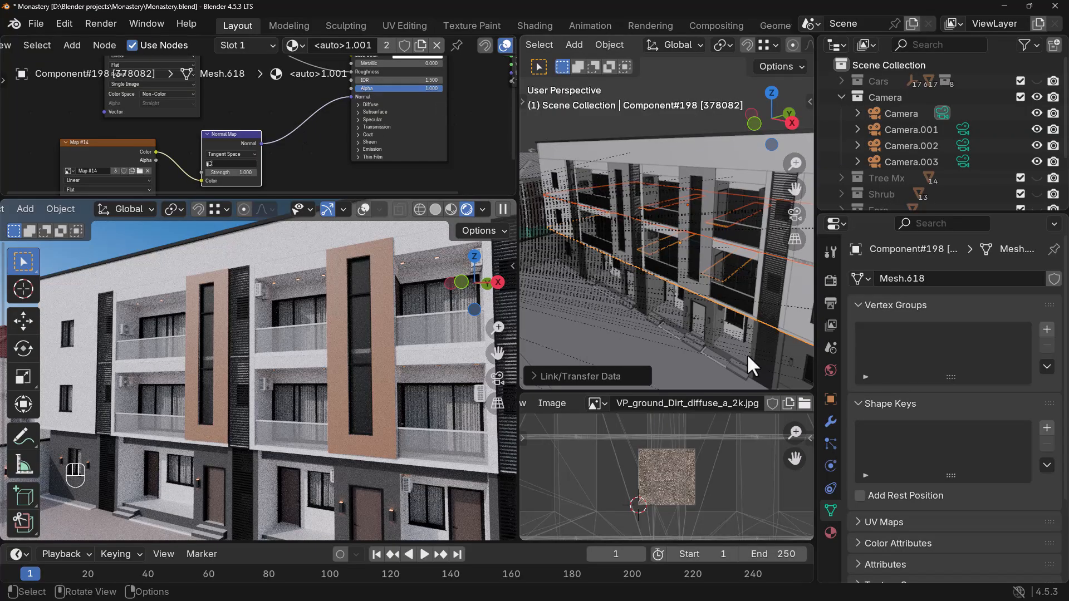
scroll(746, 355, up, 3)
scroll(744, 339, up, 2)
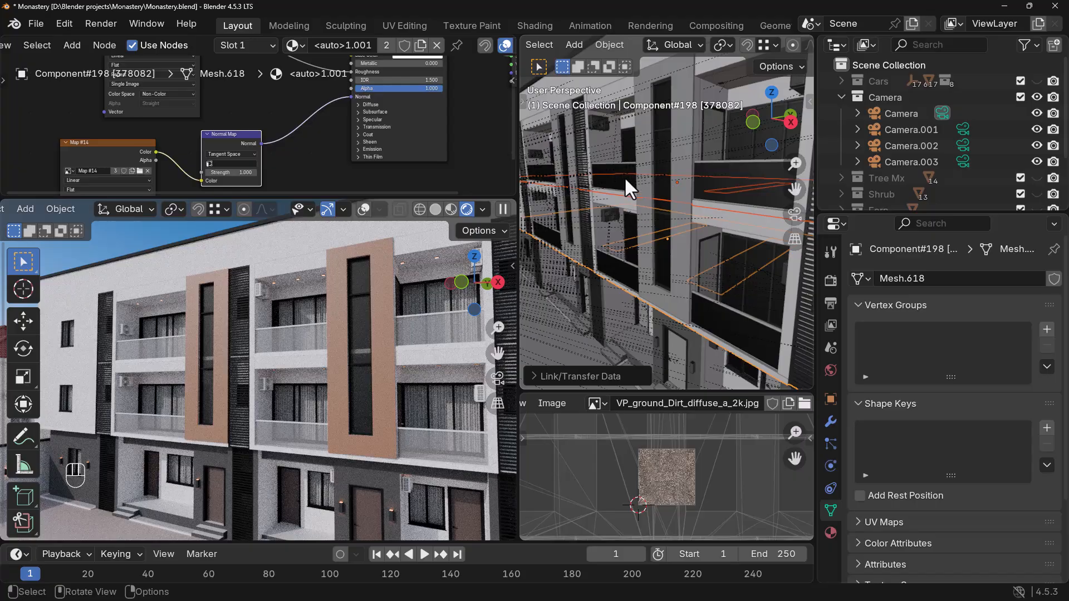
scroll(626, 183, down, 2)
scroll(256, 139, down, 4)
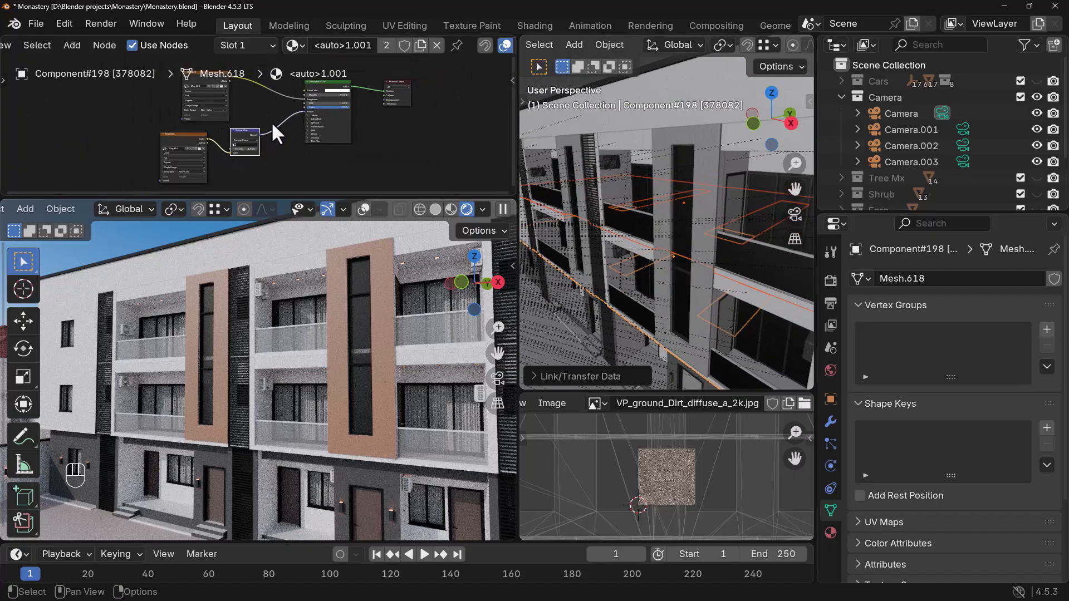
- Switch to the slab's Marble004_2K_Color material and connect the uf5tdf2c_4K_Albedo texture color to the Principled BSDF base color
middle_drag(267, 106, 276, 145)
middle_drag(253, 98, 258, 107)
click(241, 45)
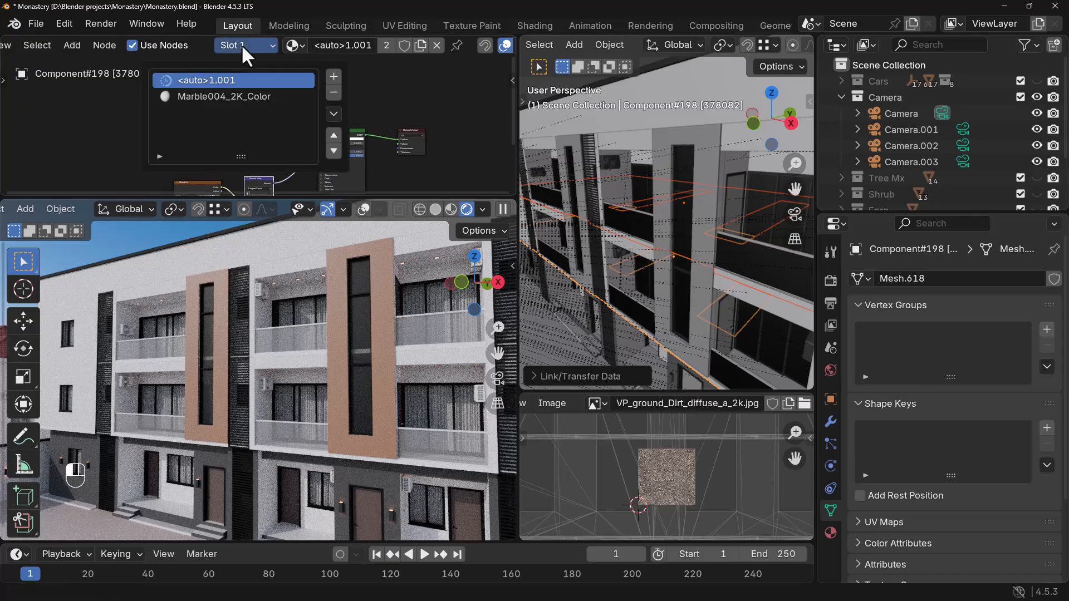
click(229, 97)
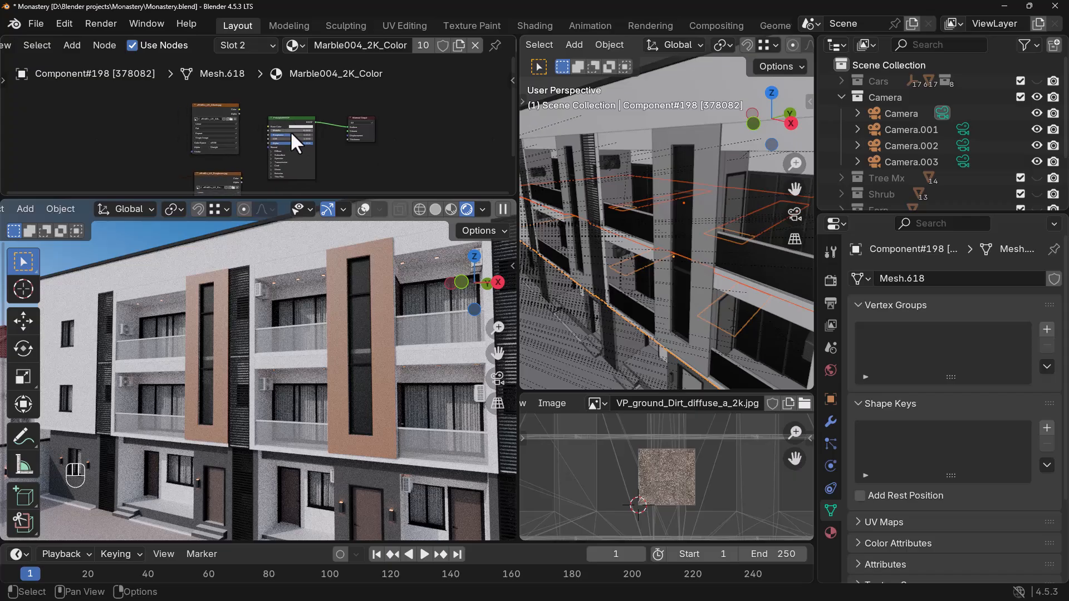
scroll(291, 133, up, 4)
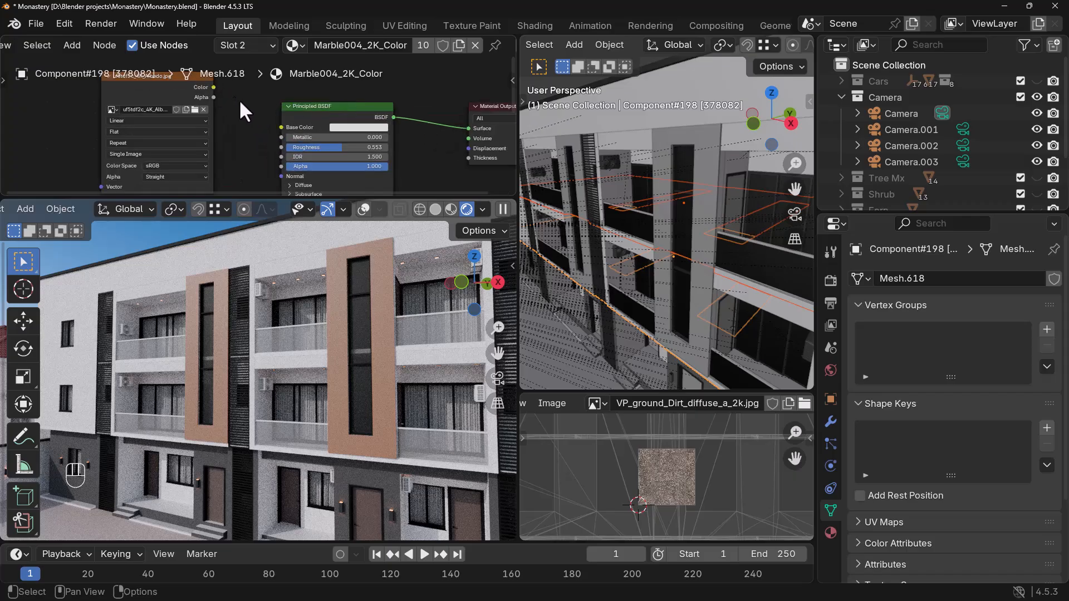
click(213, 88)
drag(215, 88, 276, 127)
- Set the uf5tdf2c_4K_Roughness texture's color space to Non-Color and connect its color to the Principled BSDF roughness
middle_drag(655, 302, 650, 272)
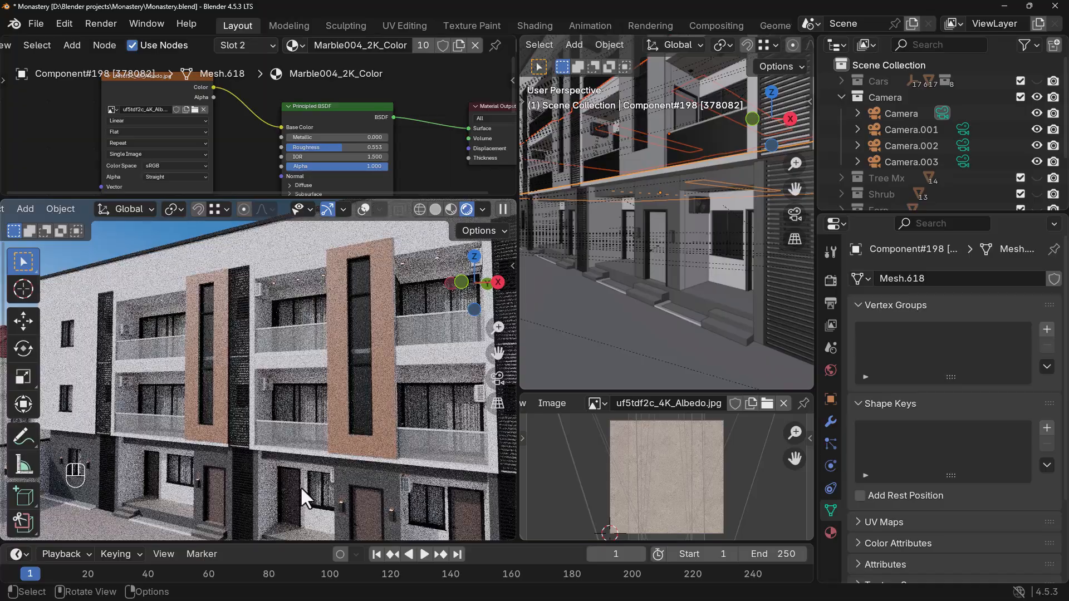
middle_drag(313, 488, 269, 521)
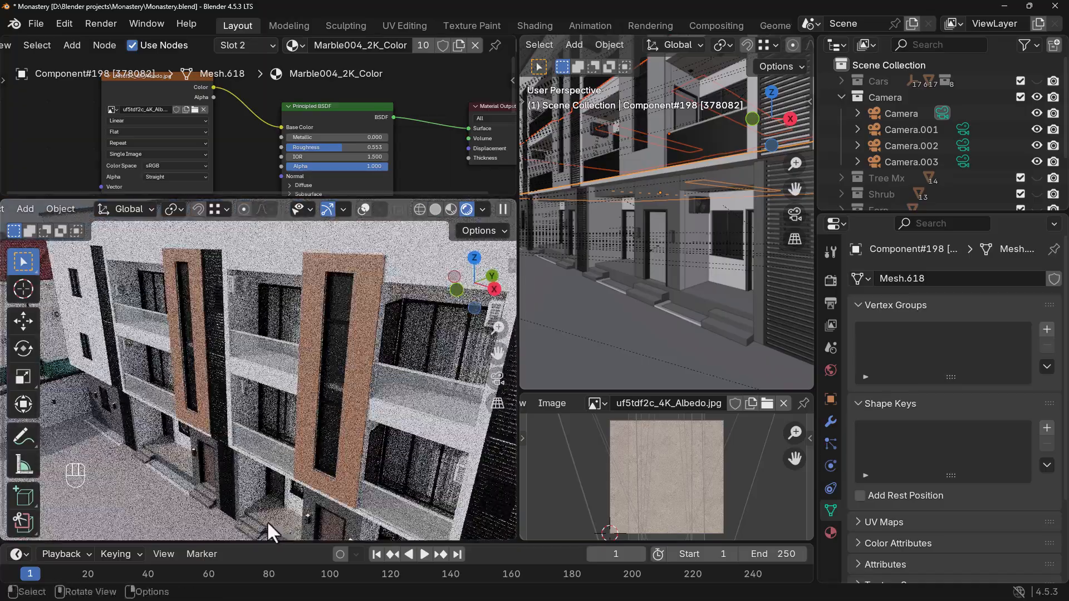
scroll(242, 124, down, 4)
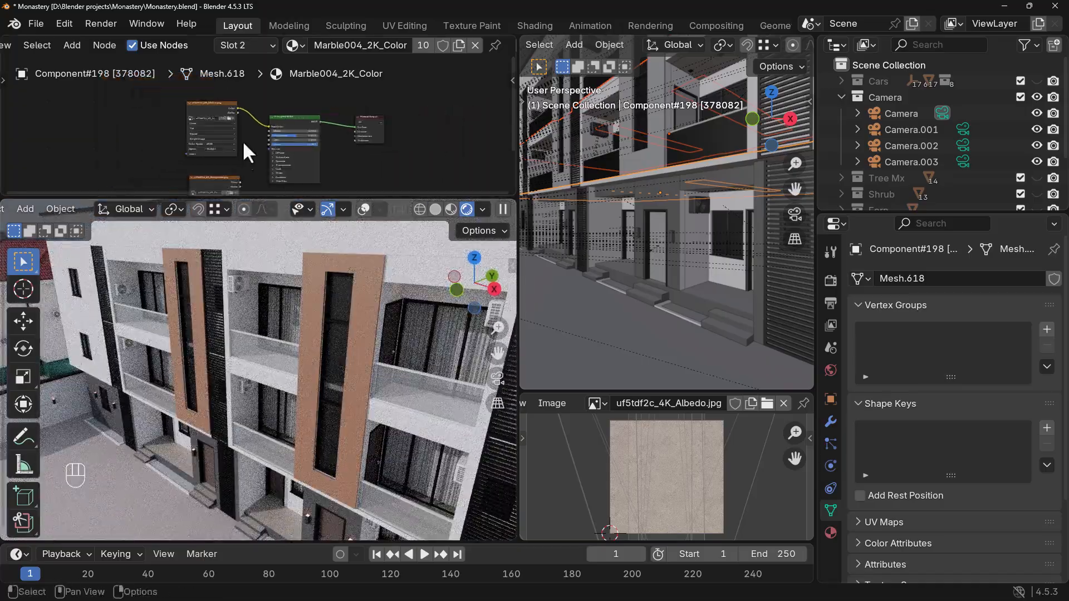
scroll(250, 167, up, 3)
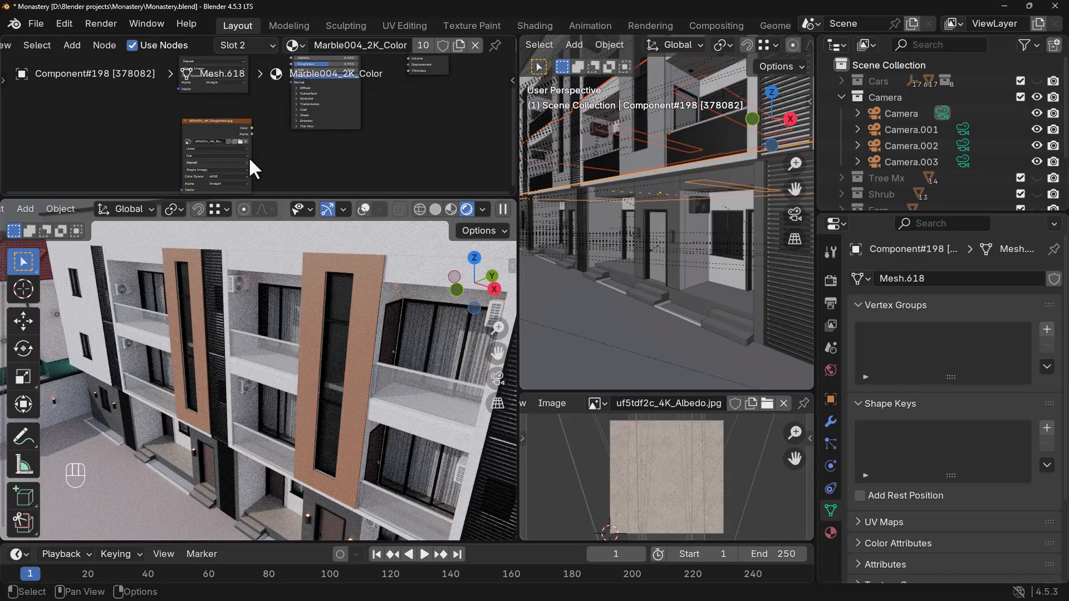
click(220, 150)
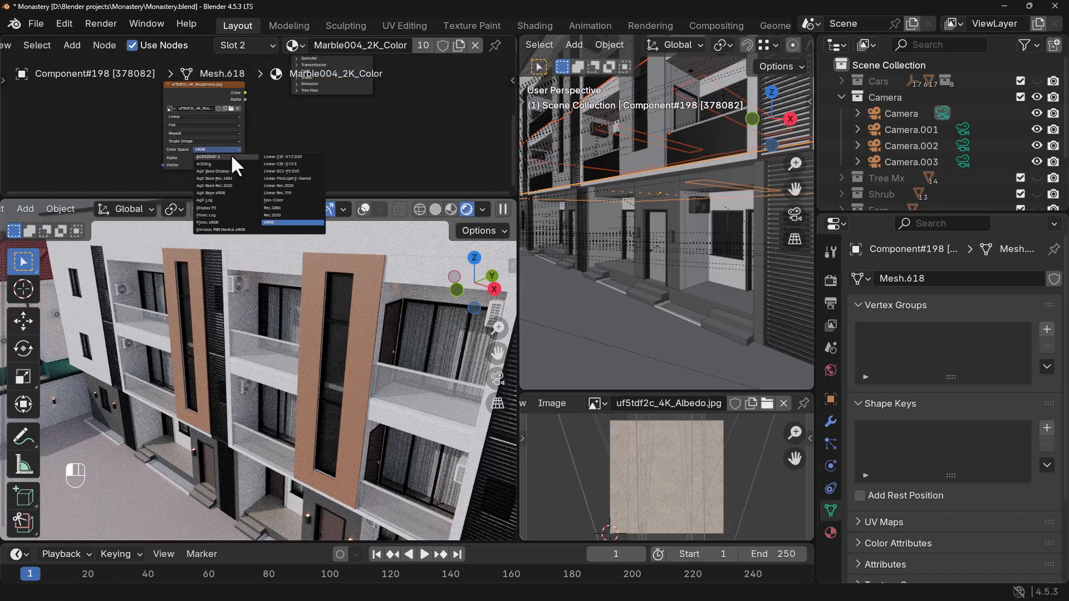
click(273, 202)
middle_drag(237, 102, 210, 185)
scroll(206, 141, up, 2)
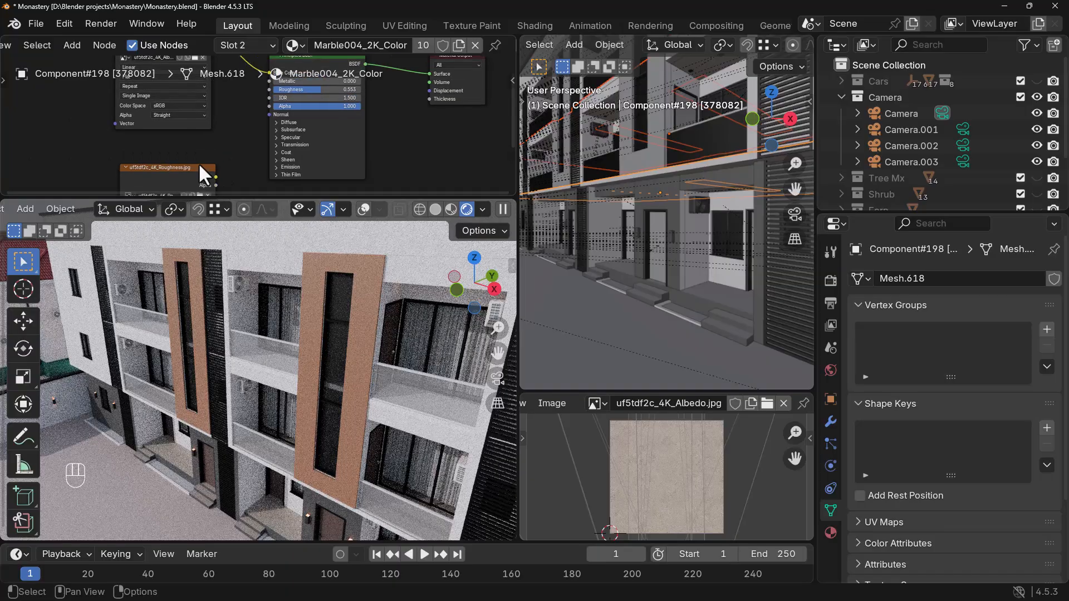
click(188, 168)
drag(189, 168, 265, 90)
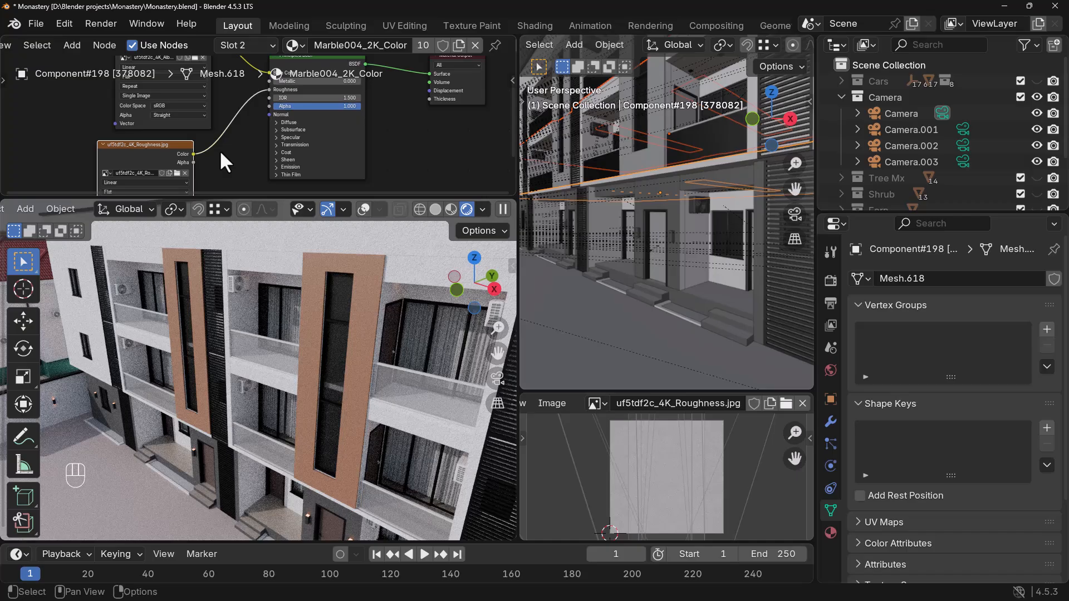
- Look at the rendered building through the scene camera, with the whole camera frame fitted in view
scroll(224, 158, down, 2)
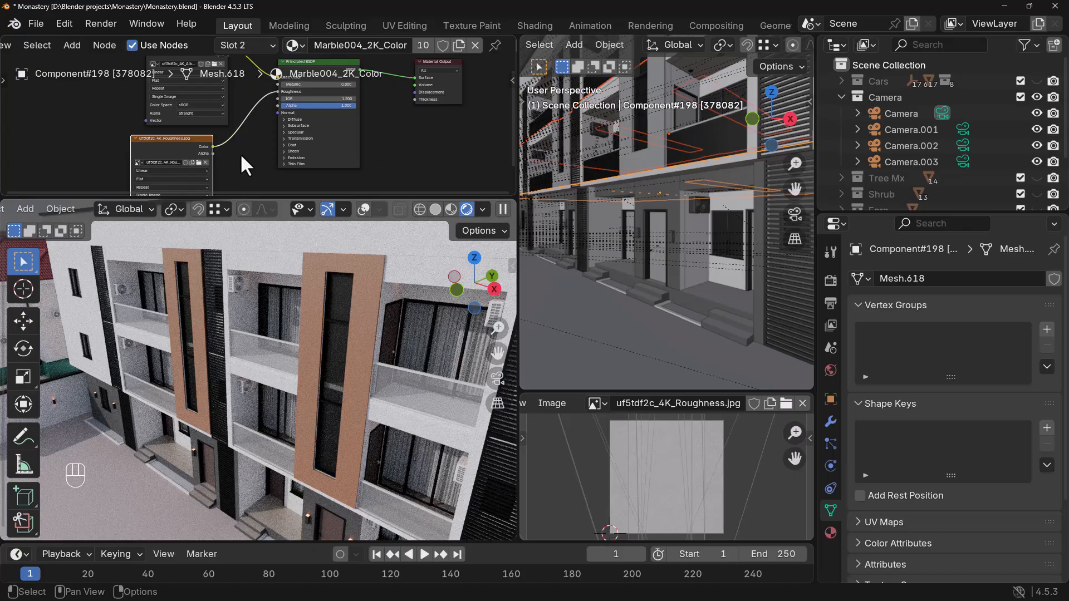
scroll(239, 153, down, 3)
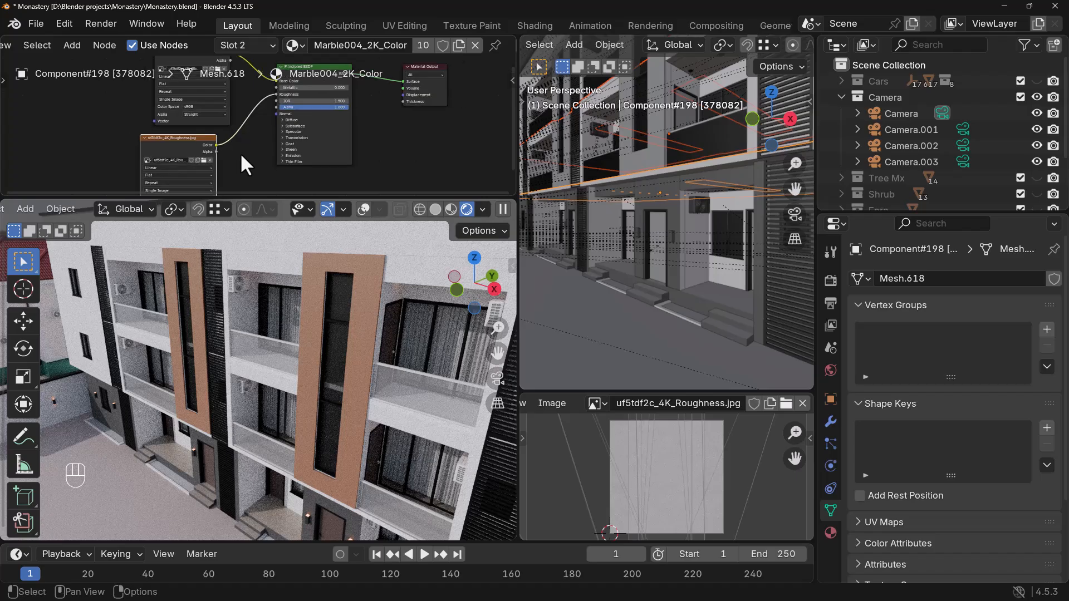
scroll(231, 156, down, 1)
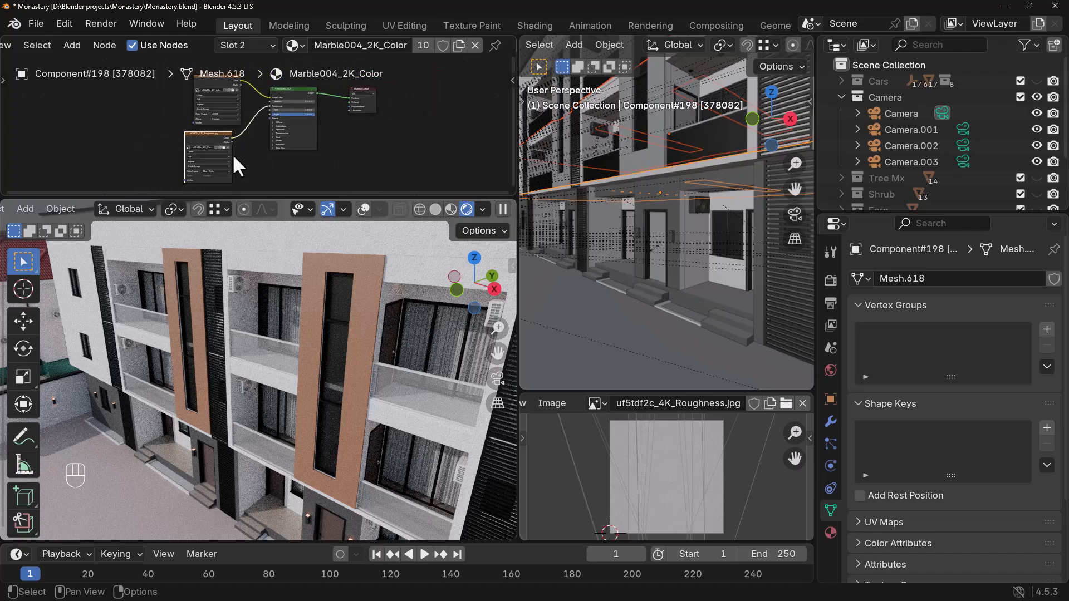
mouse_move(249, 393)
middle_down()
mouse_move(248, 405)
mouse_move(243, 389)
mouse_move(262, 405)
mouse_move(258, 384)
middle_up()
scroll(263, 405, up, 4)
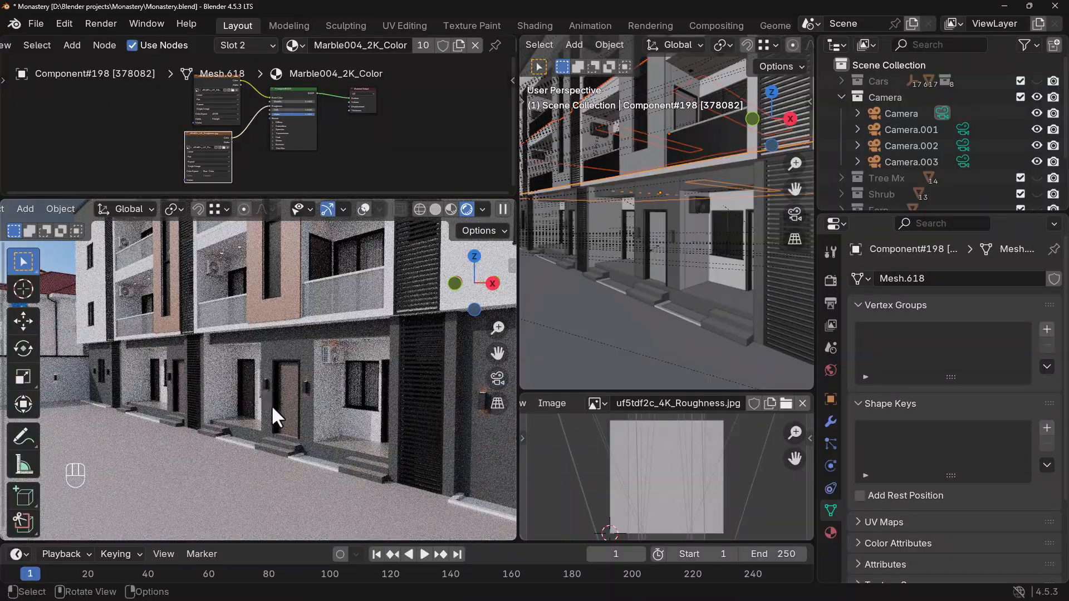
key(KP_0)
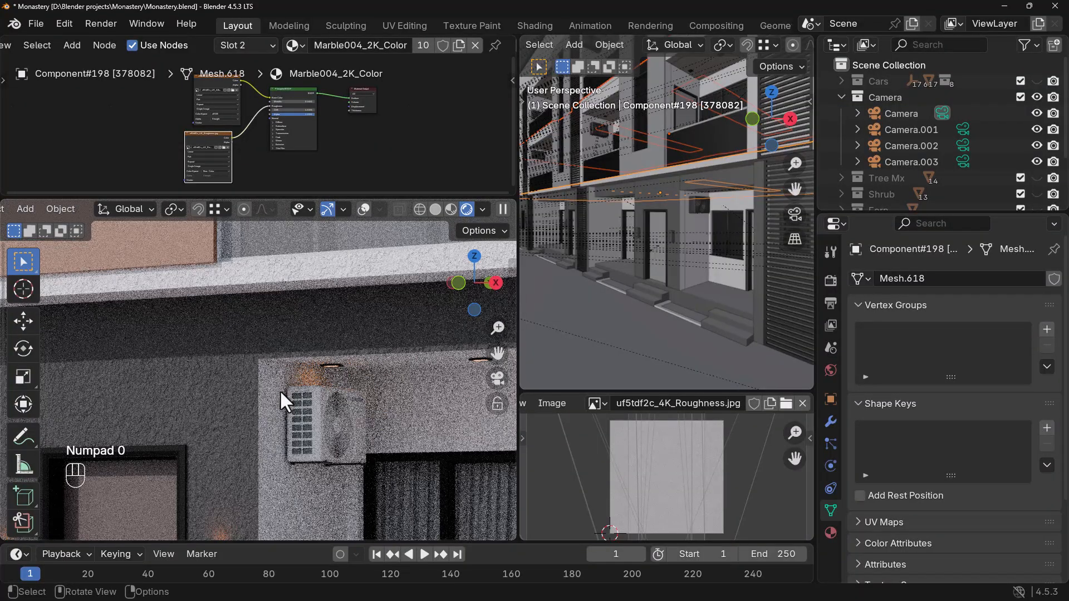
key(Home)
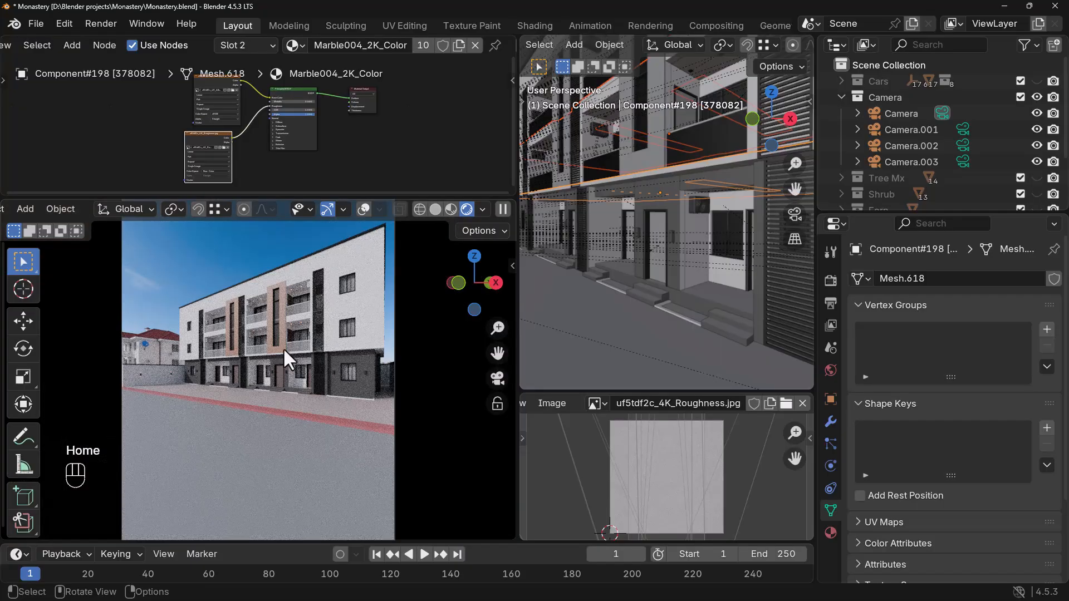
- Select the balcony handrail above the ground floor and darken its Color A07 material's base color to black
scroll(305, 327, up, 5)
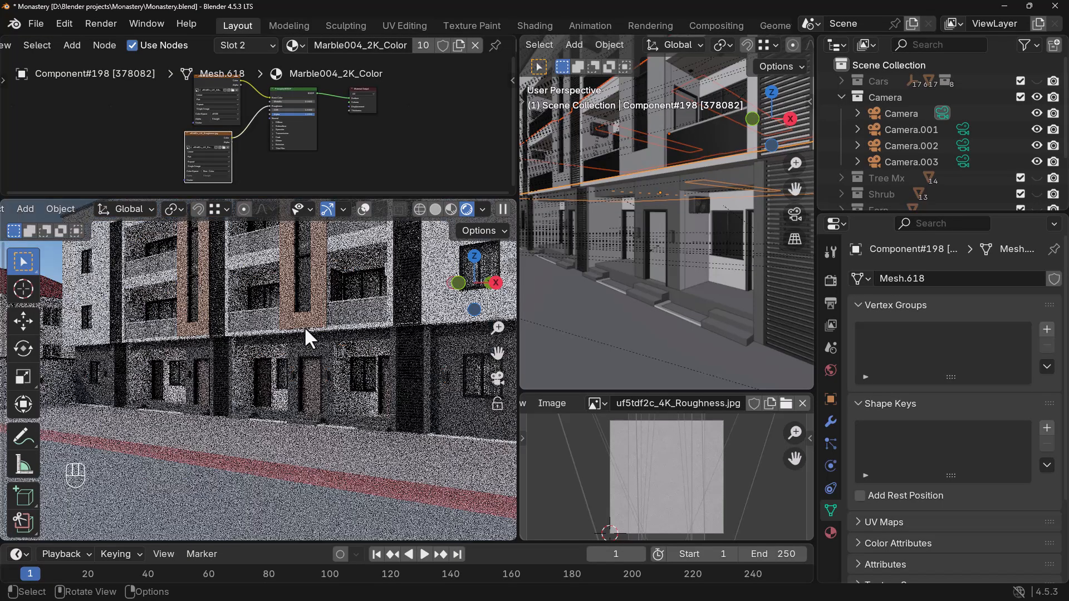
scroll(304, 326, up, 5)
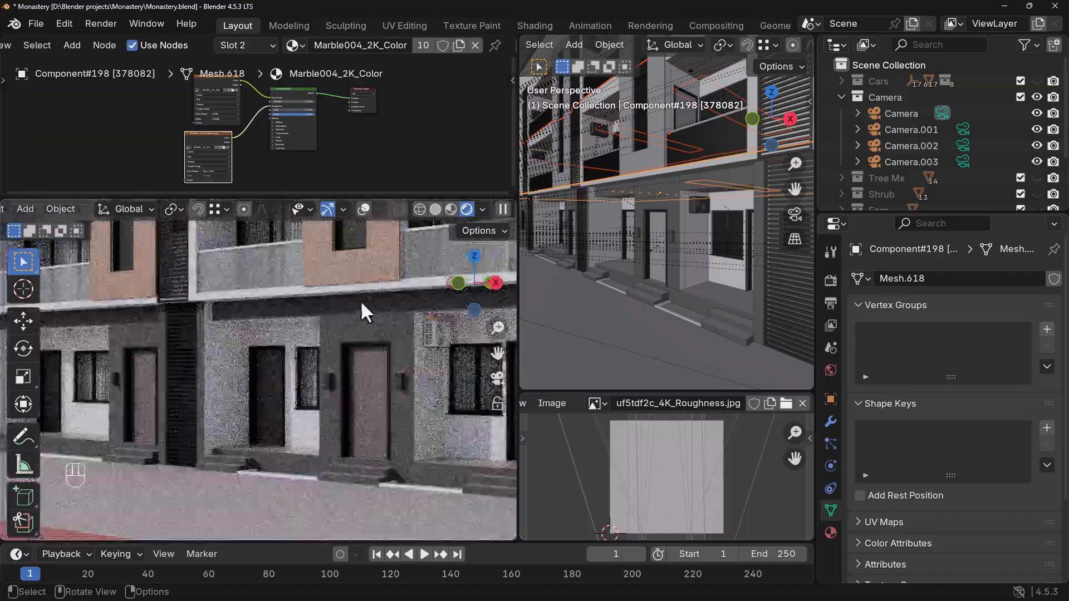
shift+middle_drag(359, 300, 238, 379)
scroll(291, 339, up, 4)
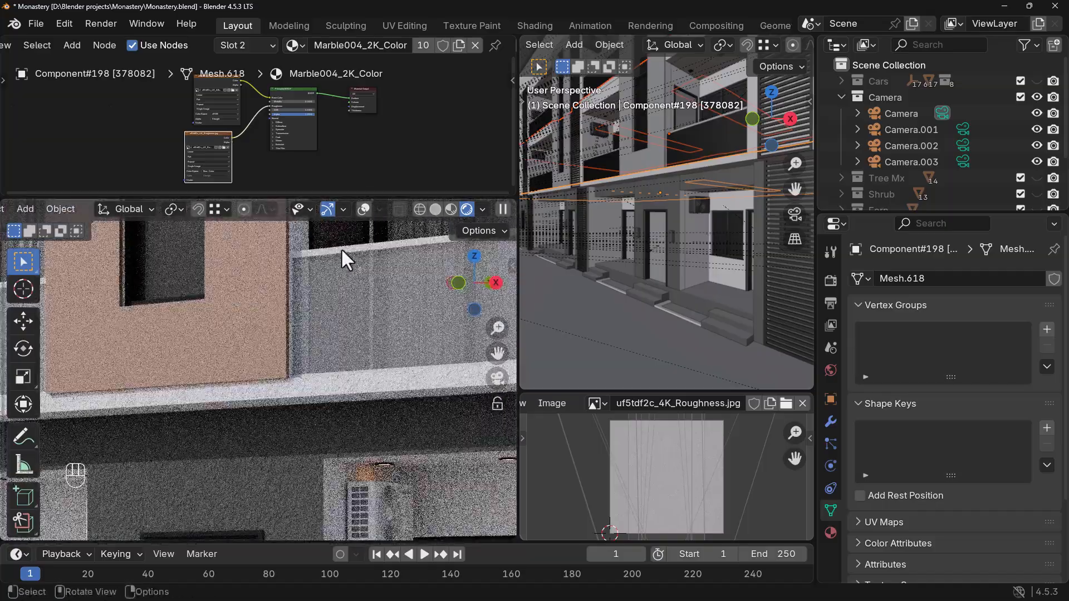
click(341, 248)
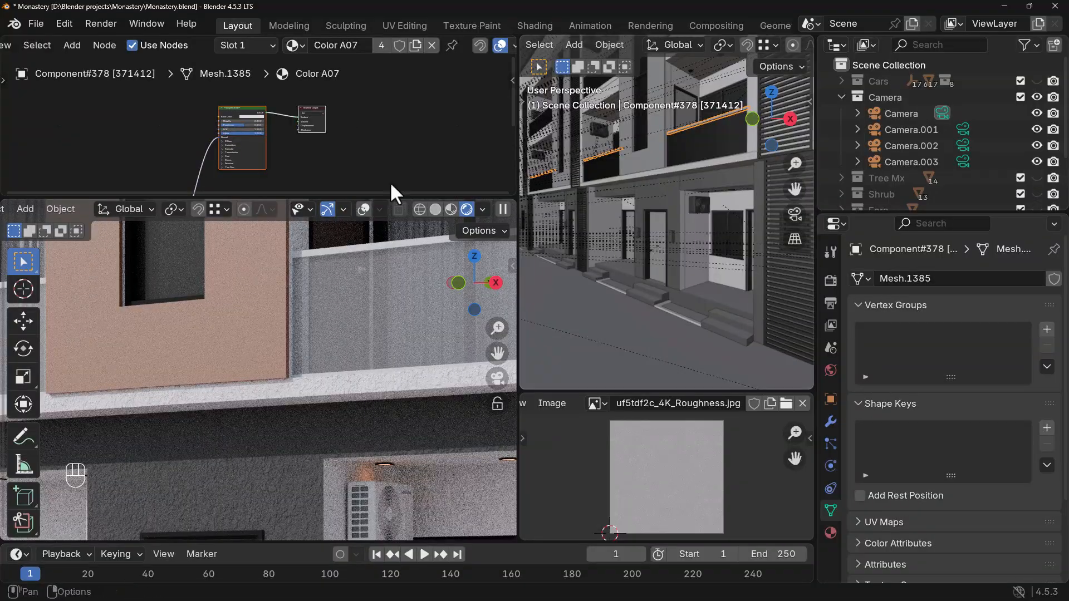
click(276, 129)
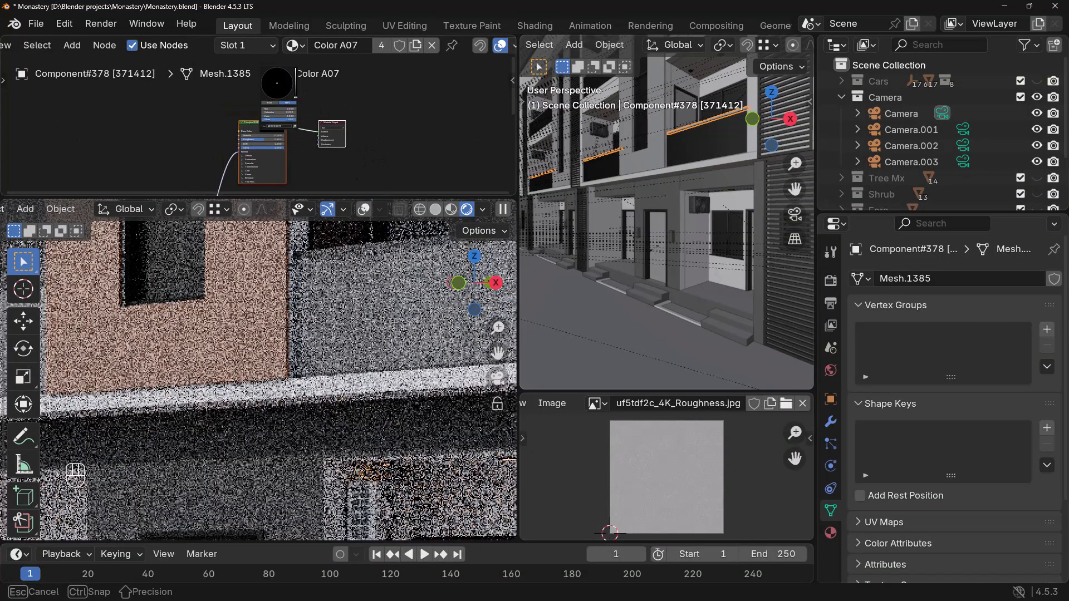
- Delete the nodes feeding the normal input of the handrail's Color A07 material
scroll(320, 483, down, 3)
scroll(319, 483, down, 5)
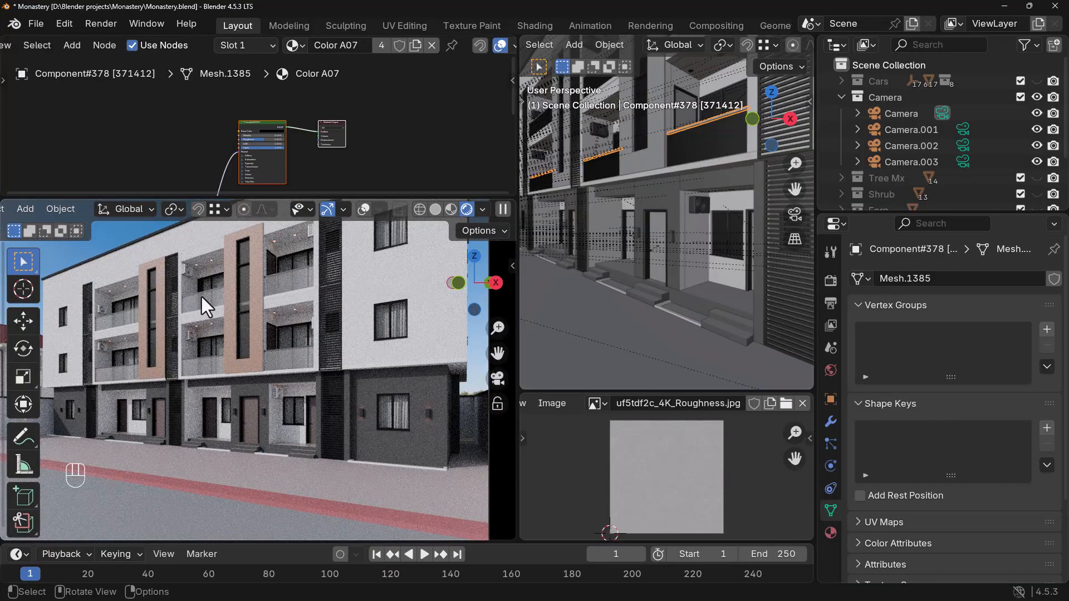
scroll(343, 119, down, 3)
mouse_move(327, 156)
middle_down()
mouse_move(339, 118)
mouse_move(324, 147)
middle_up()
drag(315, 146, 227, 172)
key(Delete)
middle_drag(354, 94, 326, 158)
scroll(383, 152, up, 8)
scroll(326, 158, up, 3)
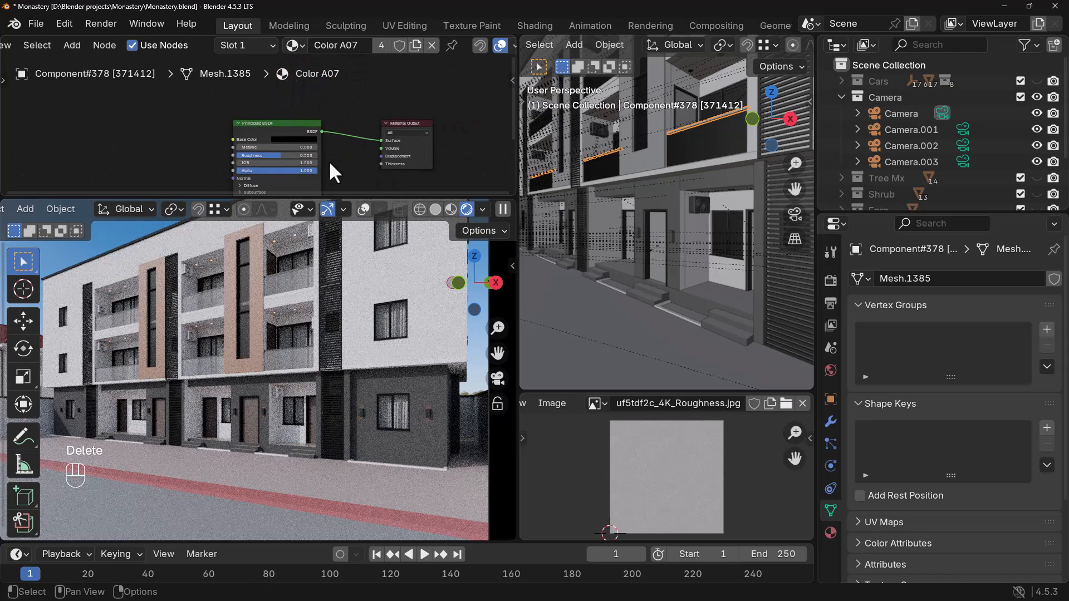
- Set the Color A07 material's metallic to 1.000 and its roughness to 0.350
drag(231, 152, 254, 164)
double_click(278, 164)
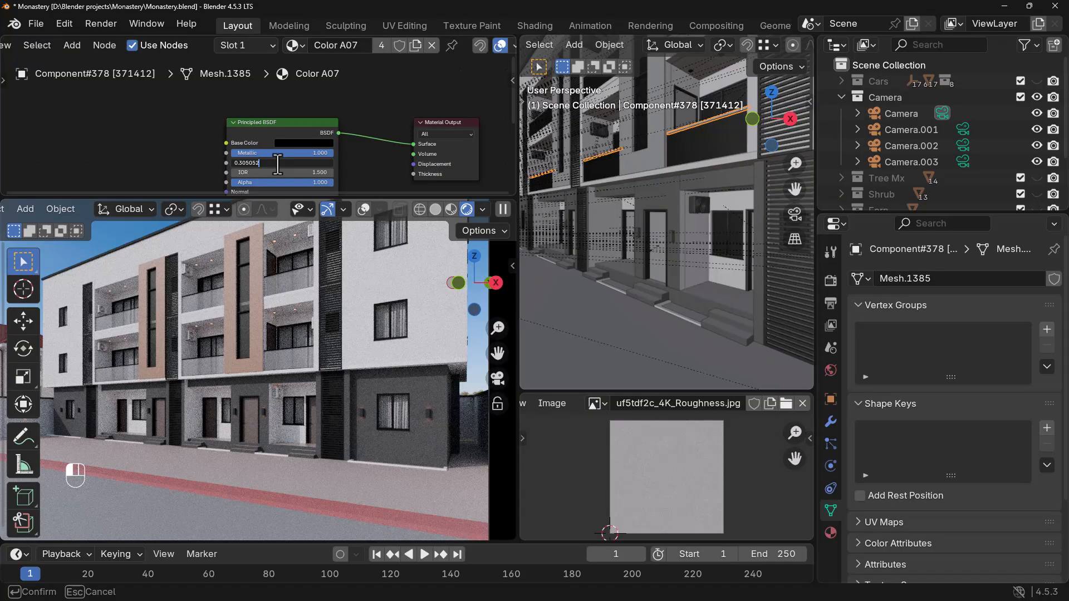
click(168, 143)
mouse_move(262, 162)
mouse_down()
mouse_move(216, 163)
mouse_move(346, 163)
mouse_move(256, 157)
mouse_up()
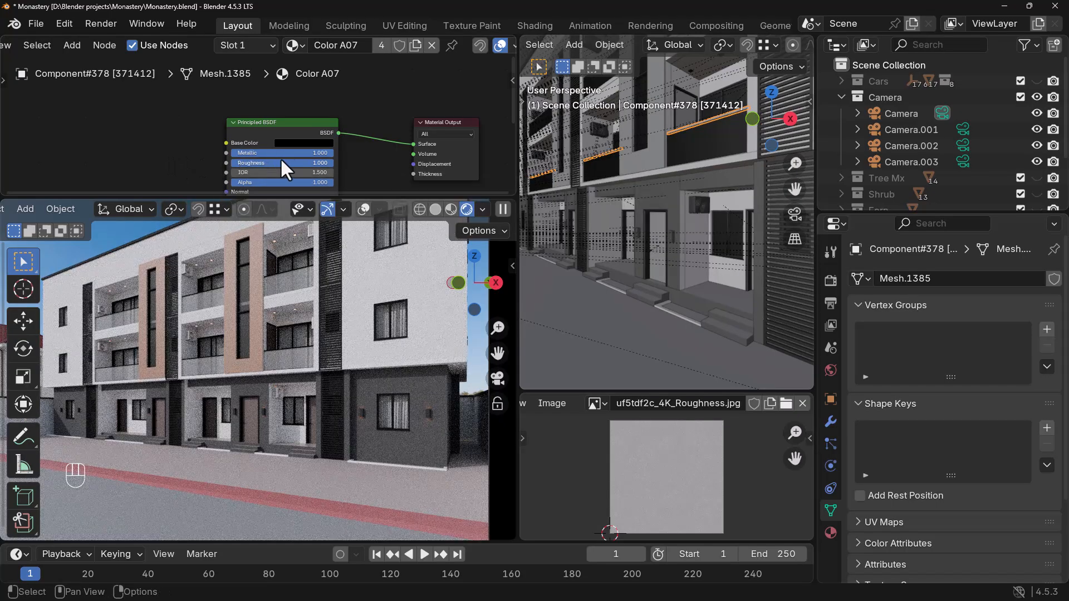
mouse_move(321, 163)
mouse_down()
mouse_move(257, 163)
mouse_move(312, 160)
mouse_up()
- Brighten the Color A07 material's base color to a near-white grey
click(300, 142)
drag(363, 175, 359, 163)
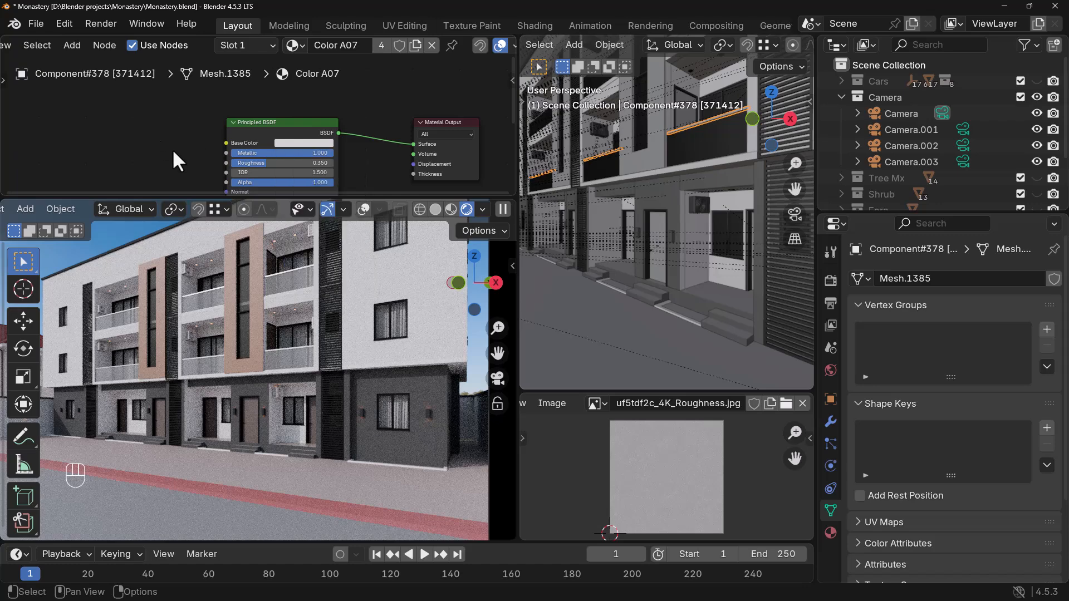
middle_drag(345, 162, 327, 154)
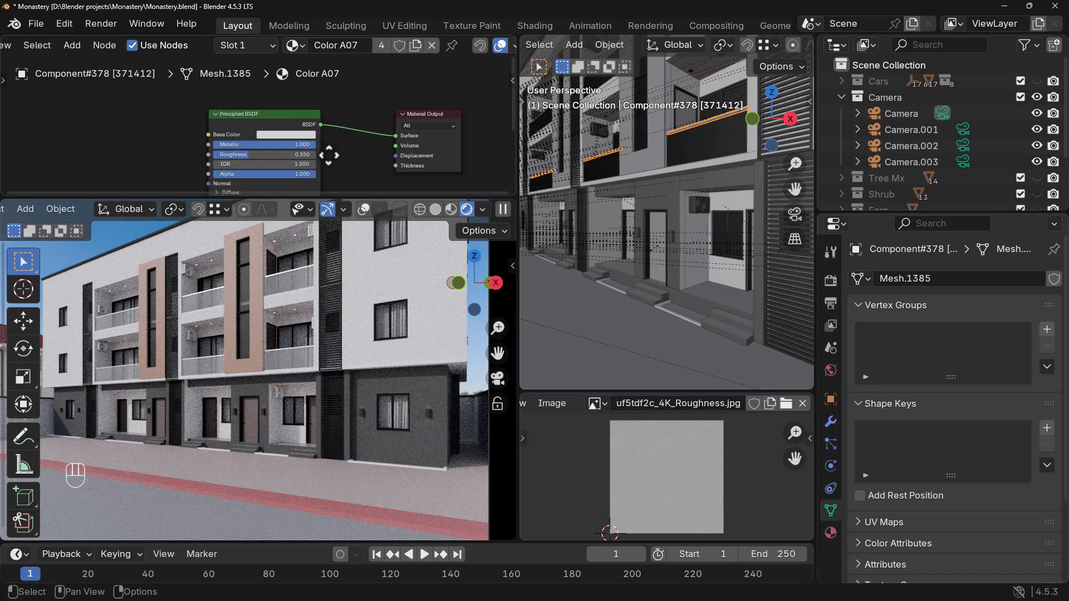
click(276, 135)
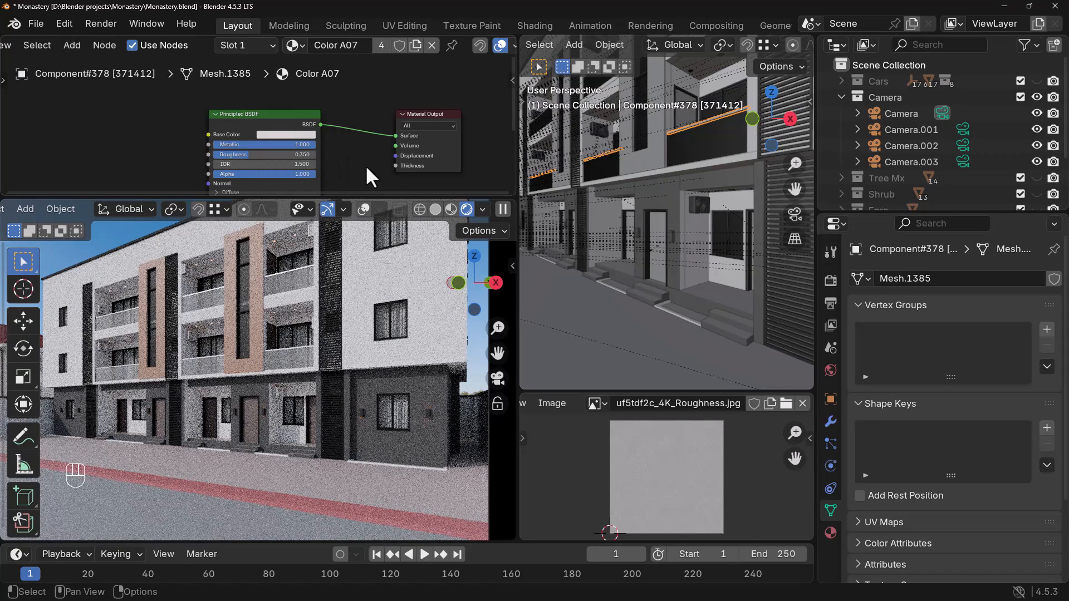
scroll(334, 165, down, 1)
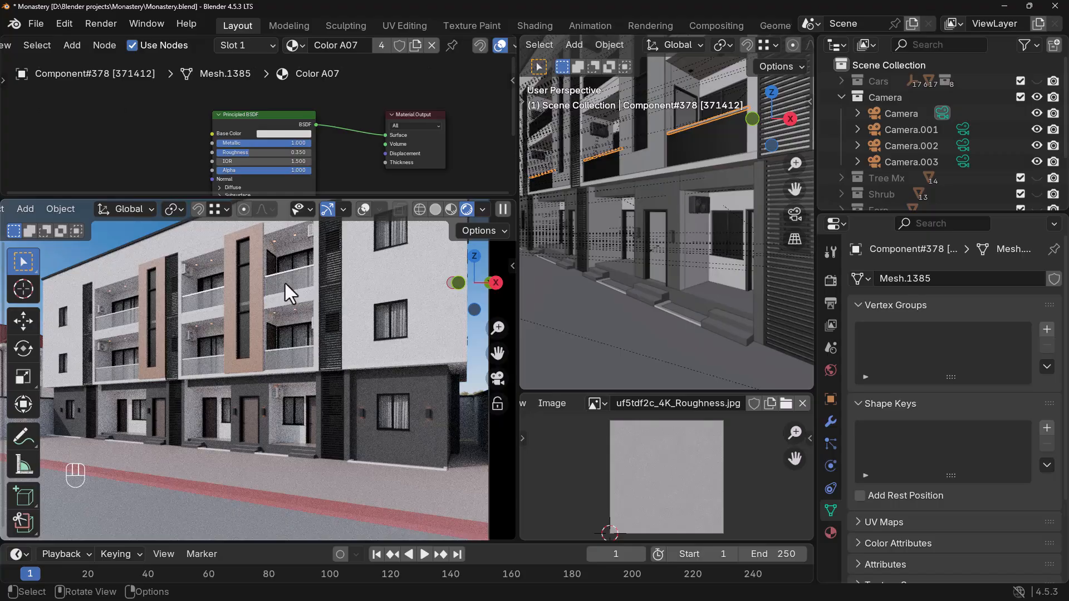
- Select the upper balcony glass panels and set the Translucent Glass Blue material's alpha to 0.000
click(285, 283)
scroll(228, 143, down, 3)
middle_drag(210, 150, 221, 139)
middle_drag(337, 127, 360, 154)
drag(334, 99, 308, 113)
scroll(328, 107, up, 4)
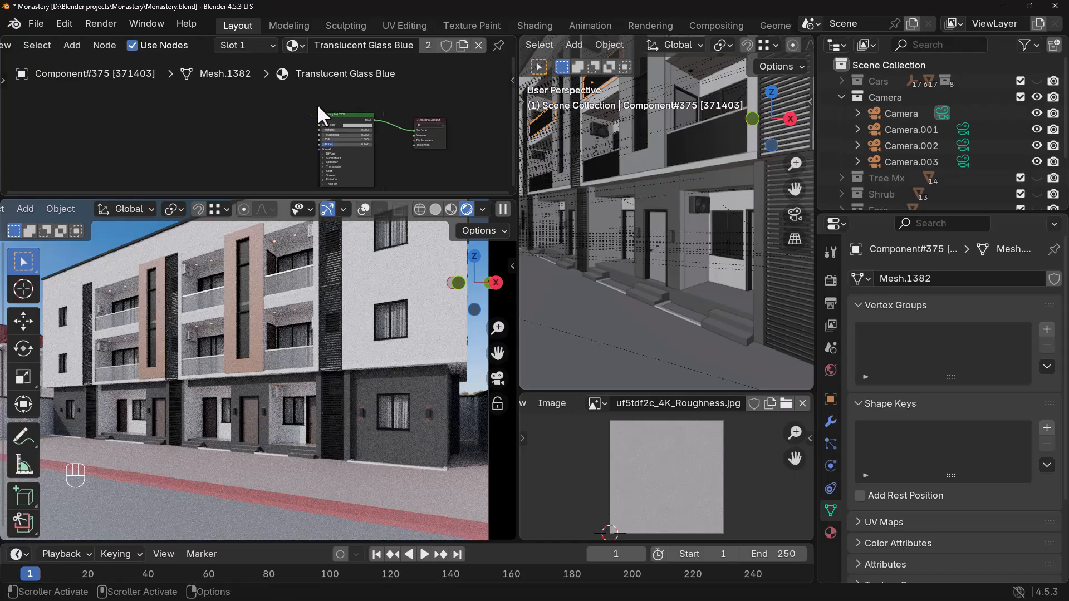
middle_drag(265, 135, 214, 123)
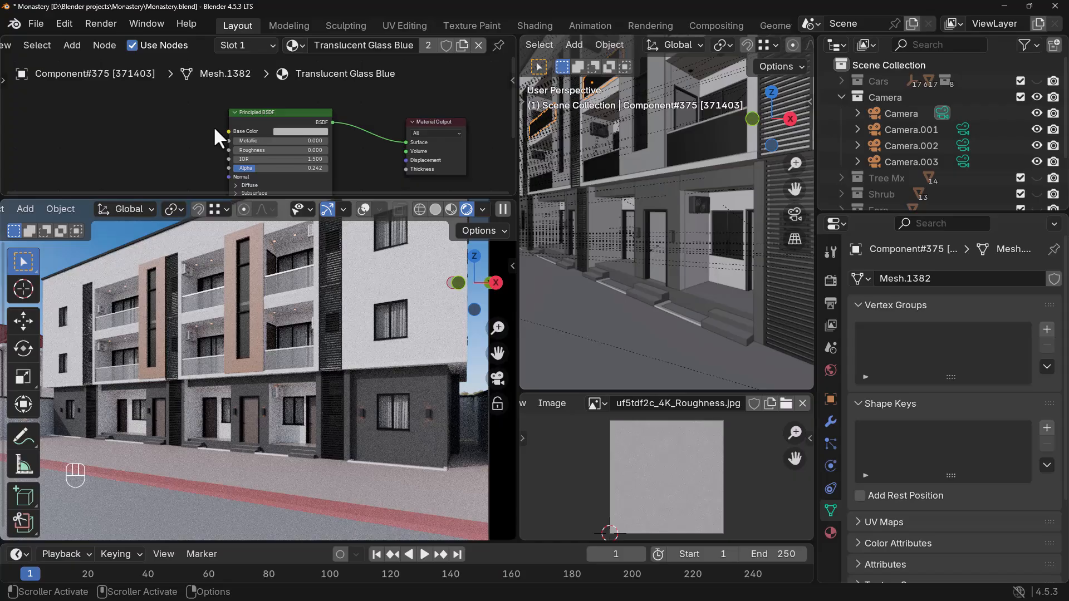
scroll(146, 151, down, 4)
scroll(167, 144, up, 5)
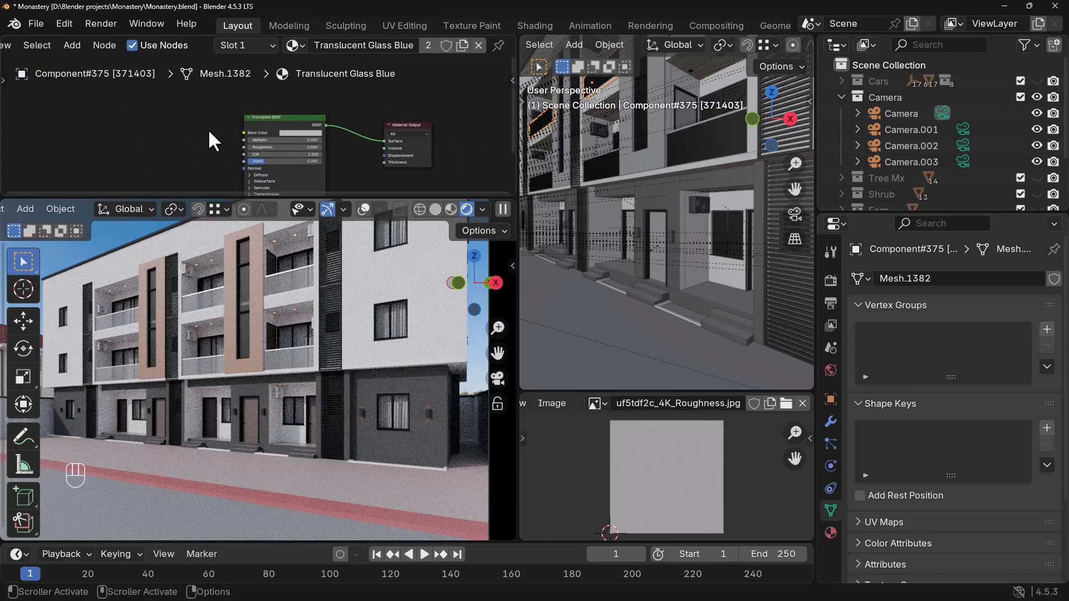
scroll(200, 127, down, 3)
scroll(200, 158, up, 2)
scroll(245, 152, up, 4)
drag(252, 135, 219, 131)
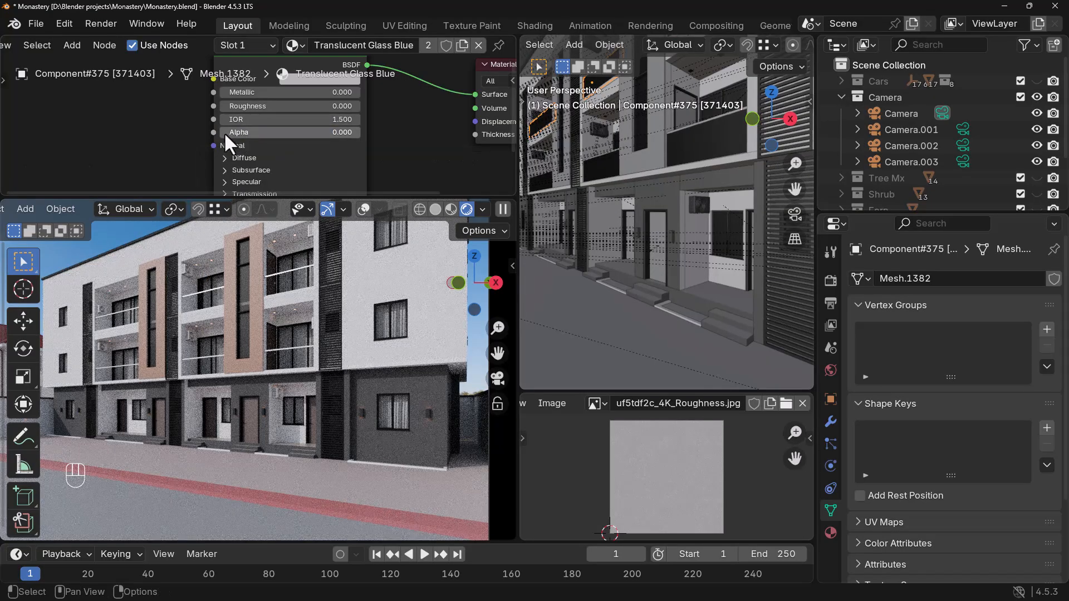
- Raise the balcony glass material's alpha to 1.000
middle_drag(201, 141, 190, 143)
shift+scroll(243, 159, down, 2)
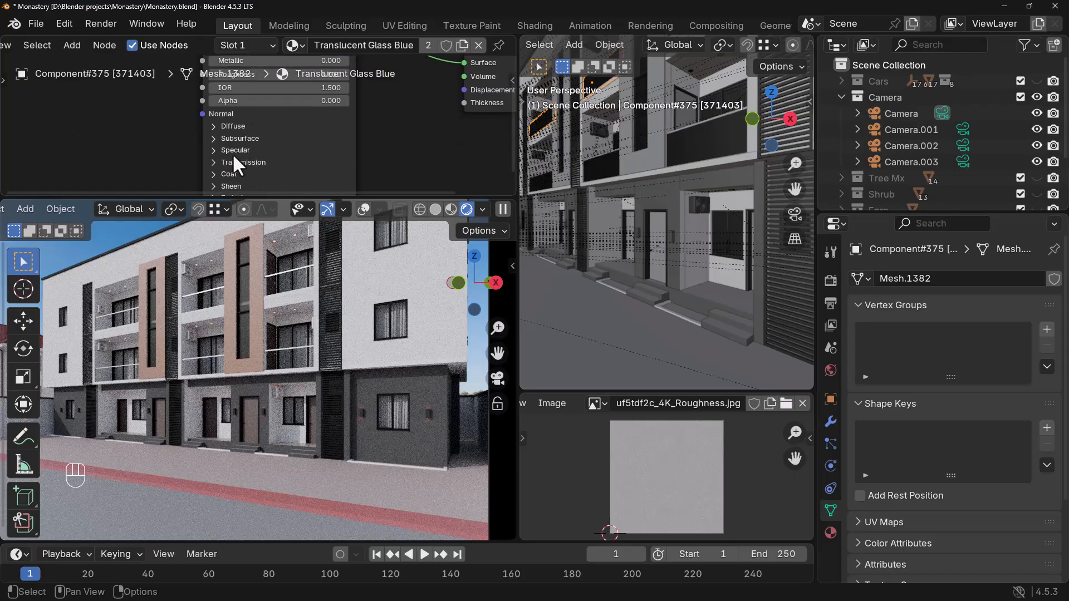
click(214, 162)
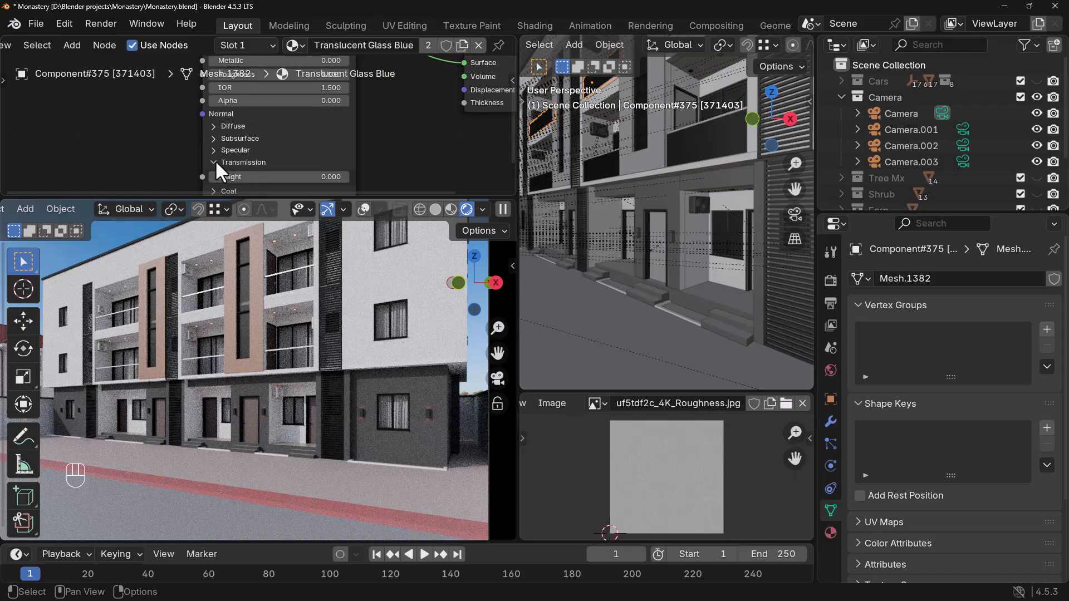
click(215, 161)
drag(215, 102, 349, 102)
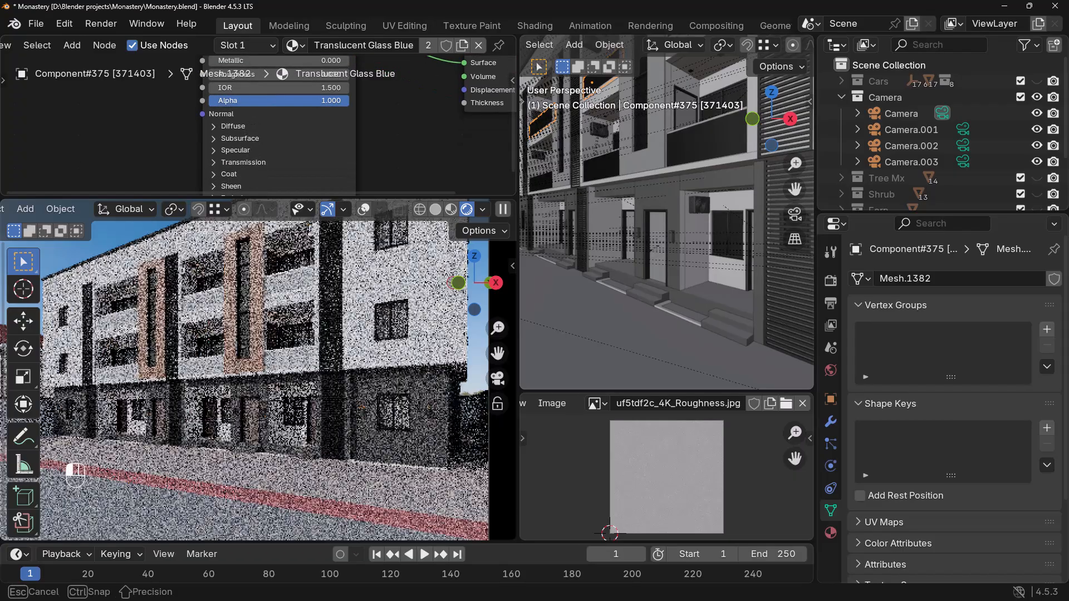
- Try adjusting the glass material's transmission weight and reduce its alpha to make it partly transparent
middle_drag(218, 158, 220, 140)
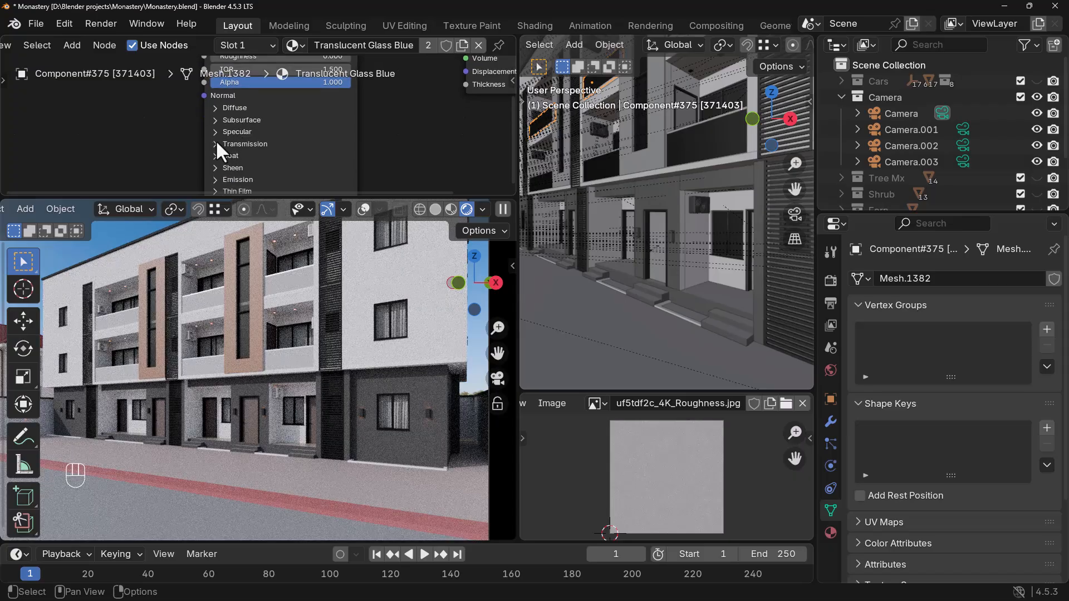
click(215, 143)
mouse_move(229, 158)
mouse_down()
mouse_move(351, 158)
mouse_move(214, 158)
mouse_up()
click(213, 143)
middle_drag(141, 117, 145, 158)
drag(352, 125, 276, 124)
- Delete the Principled BSDF node from the Translucent Glass Blue material
scroll(228, 137, down, 3)
scroll(229, 137, down, 1)
middle_drag(228, 137, 197, 145)
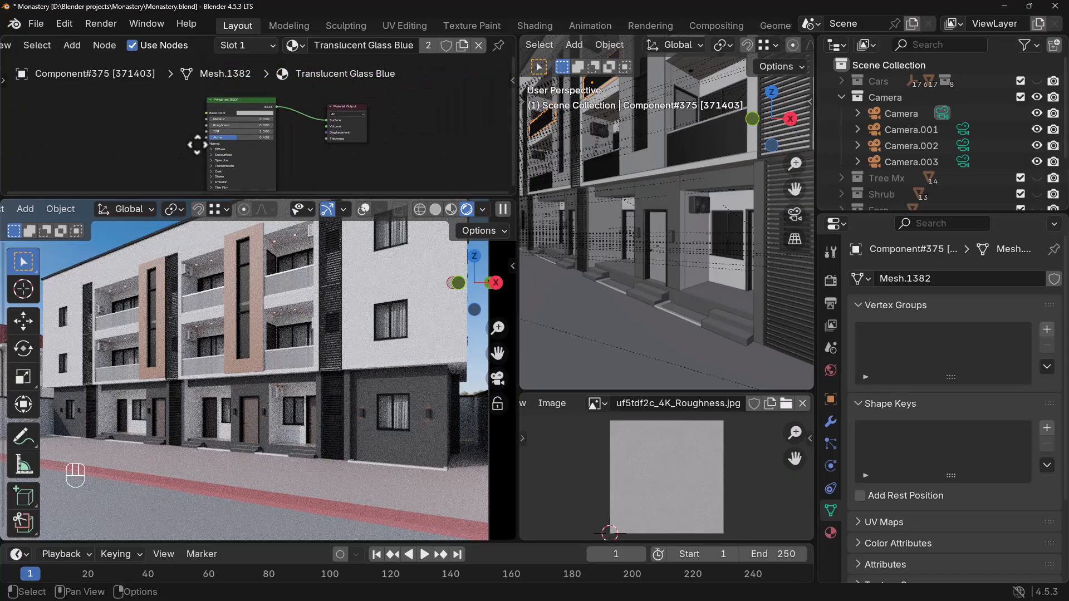
scroll(195, 131, up, 3)
scroll(242, 131, down, 4)
middle_drag(246, 133, 251, 131)
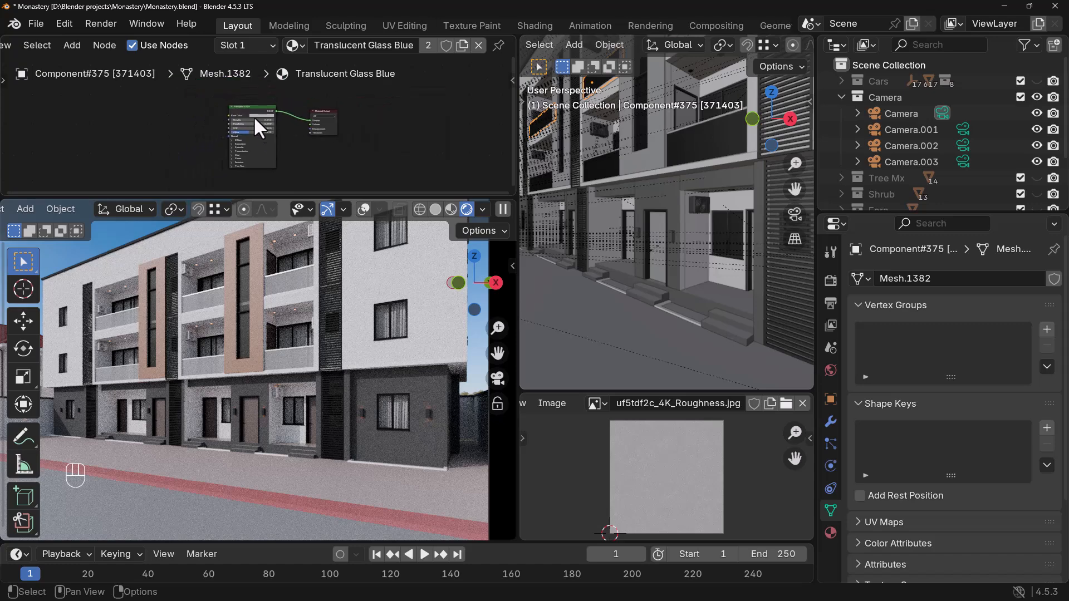
key(Delete)
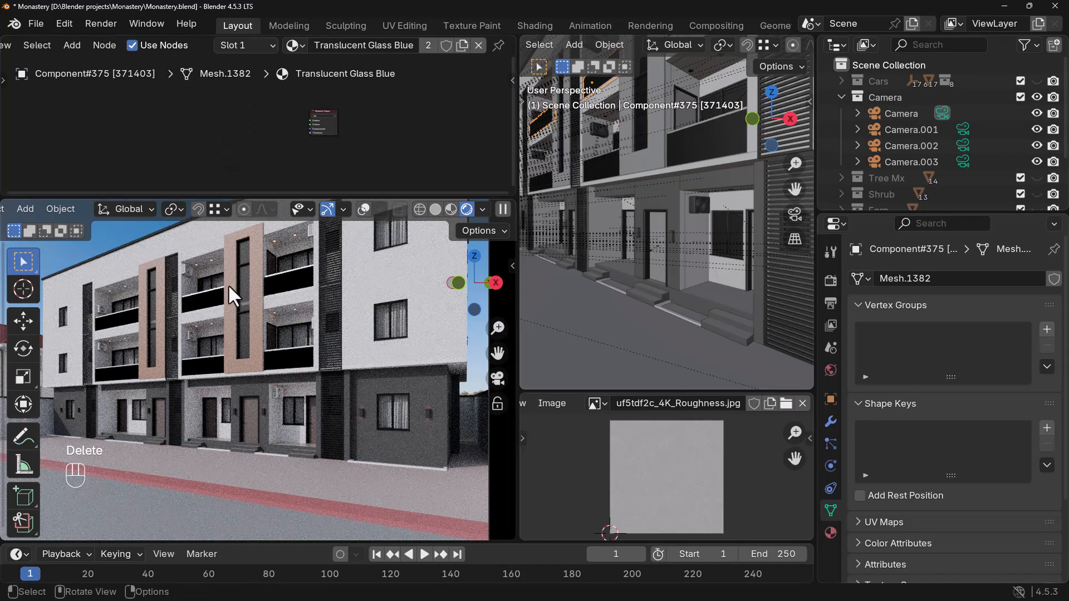
- Add a Glass BSDF node, connect it to the Material Output's Surface, and leave room between the two nodes
scroll(199, 299, up, 2)
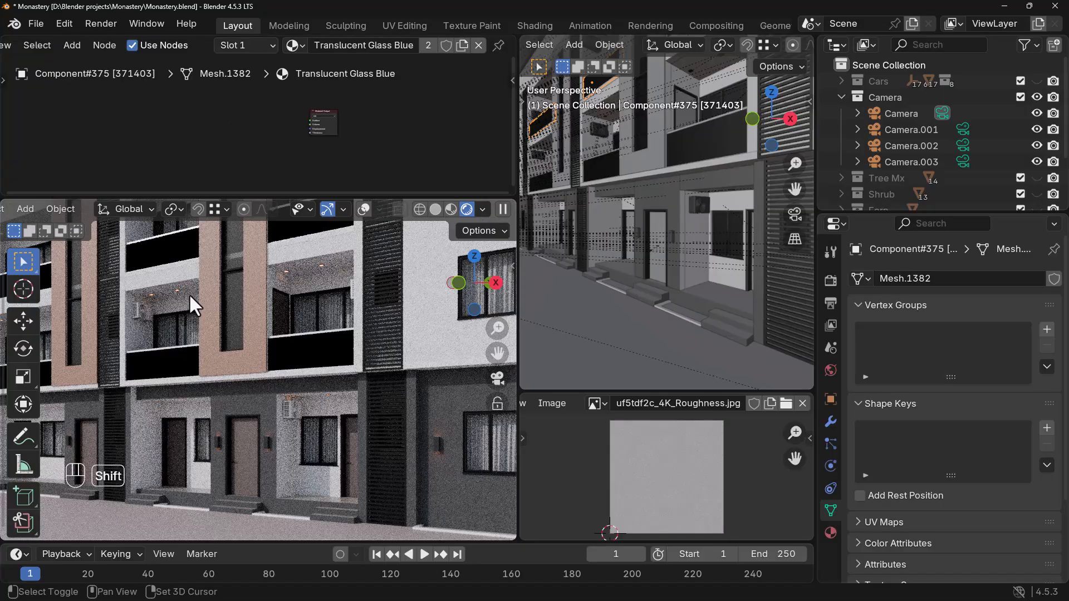
scroll(189, 293, up, 2)
middle_drag(267, 137, 291, 153)
scroll(323, 144, up, 3)
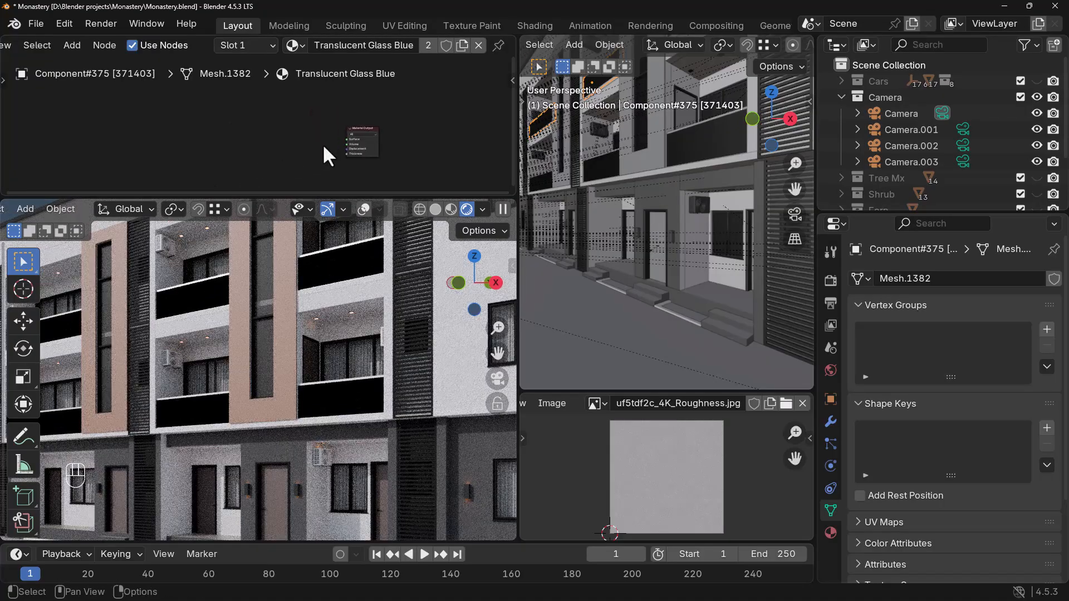
key(shift+a)
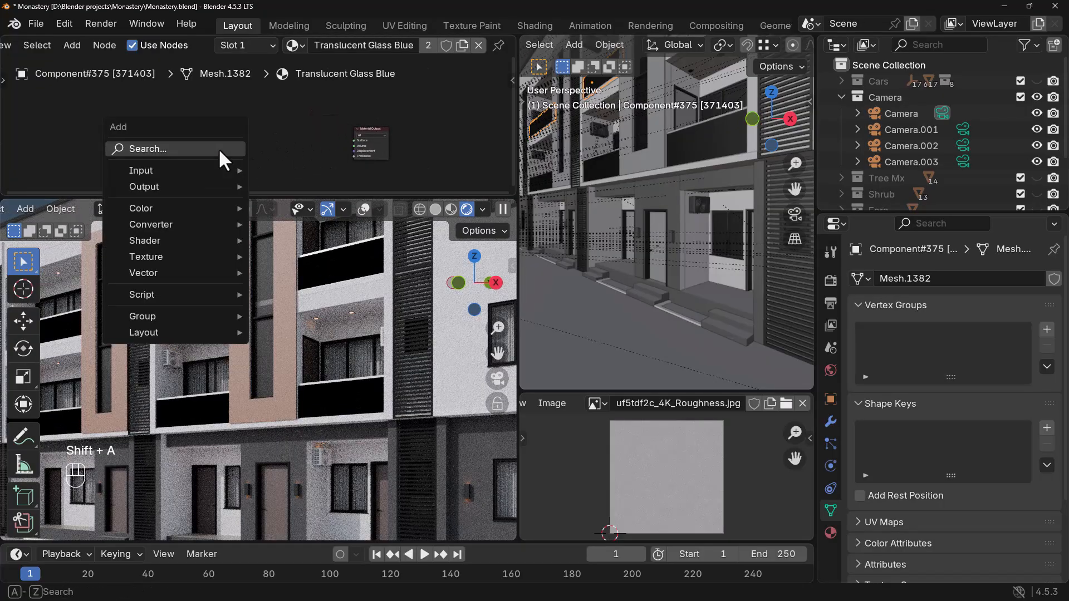
text(gls)
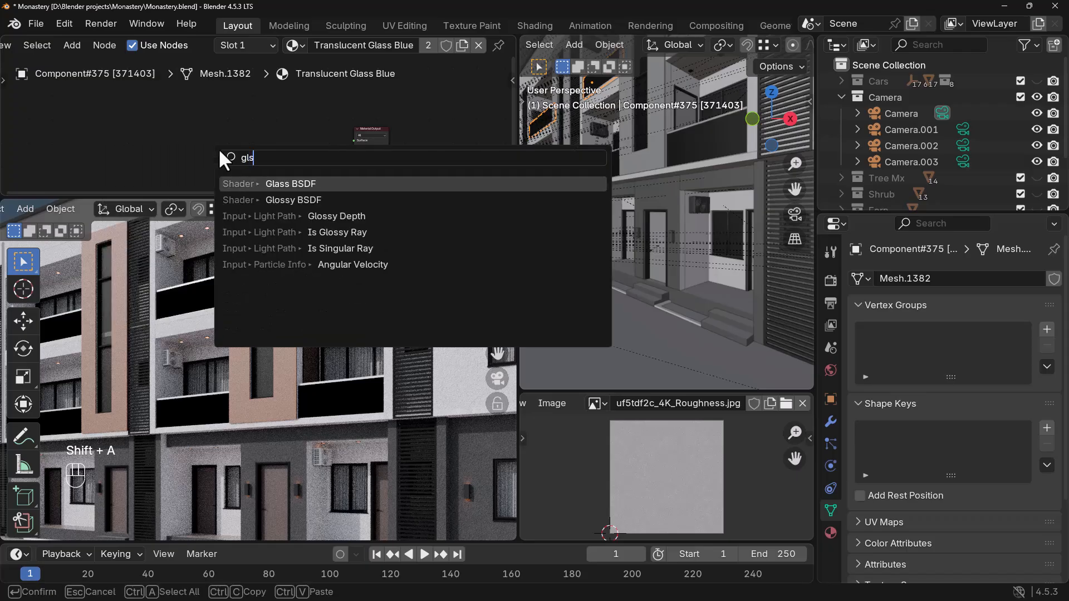
key(Return)
click(230, 124)
drag(268, 134, 397, 120)
drag(251, 129, 235, 118)
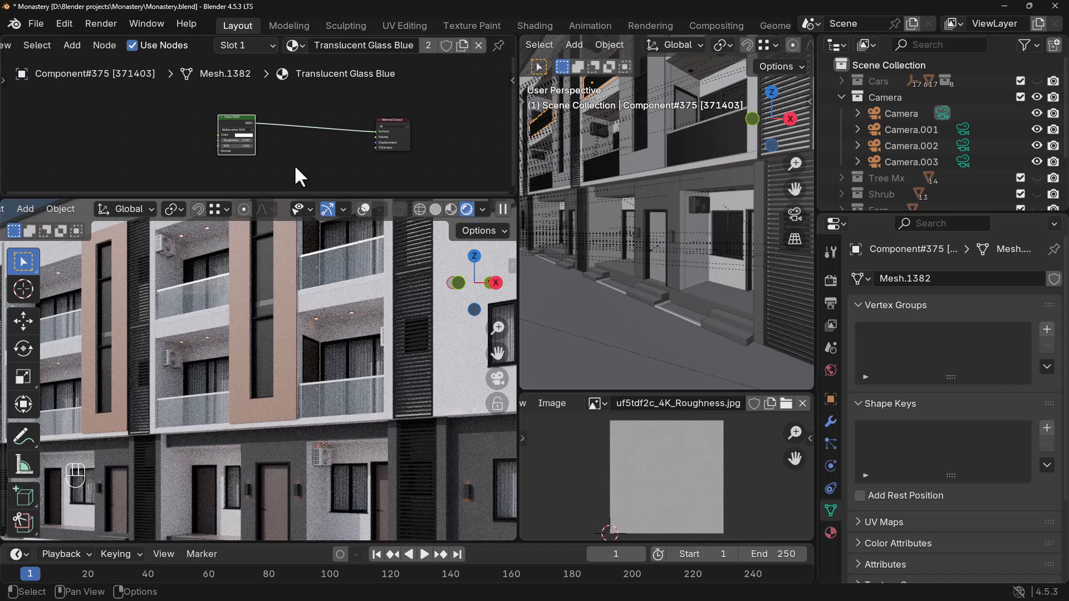
drag(241, 119, 257, 116)
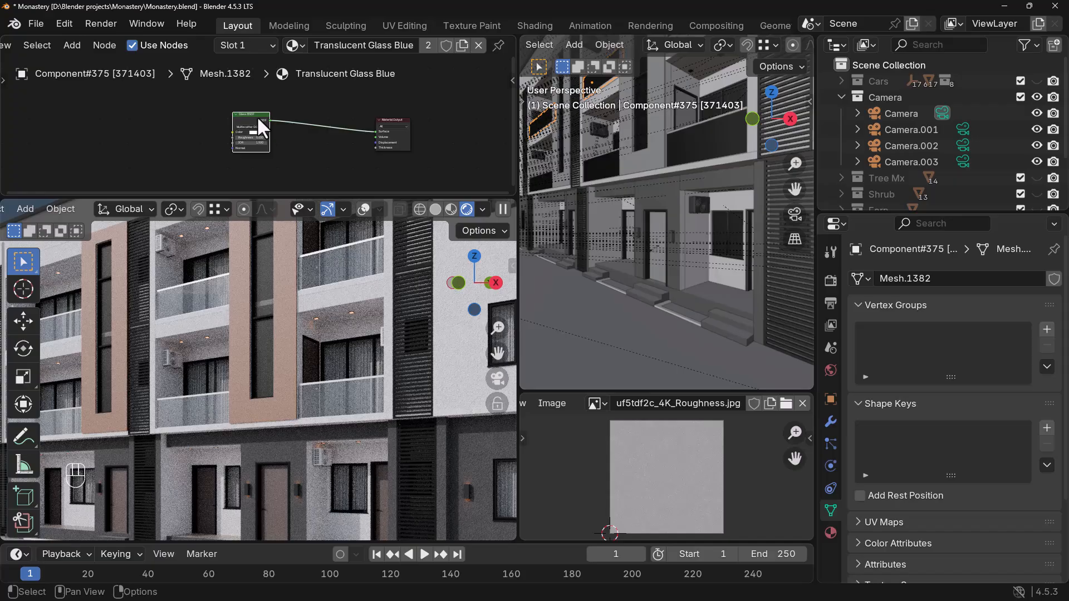
drag(255, 118, 238, 113)
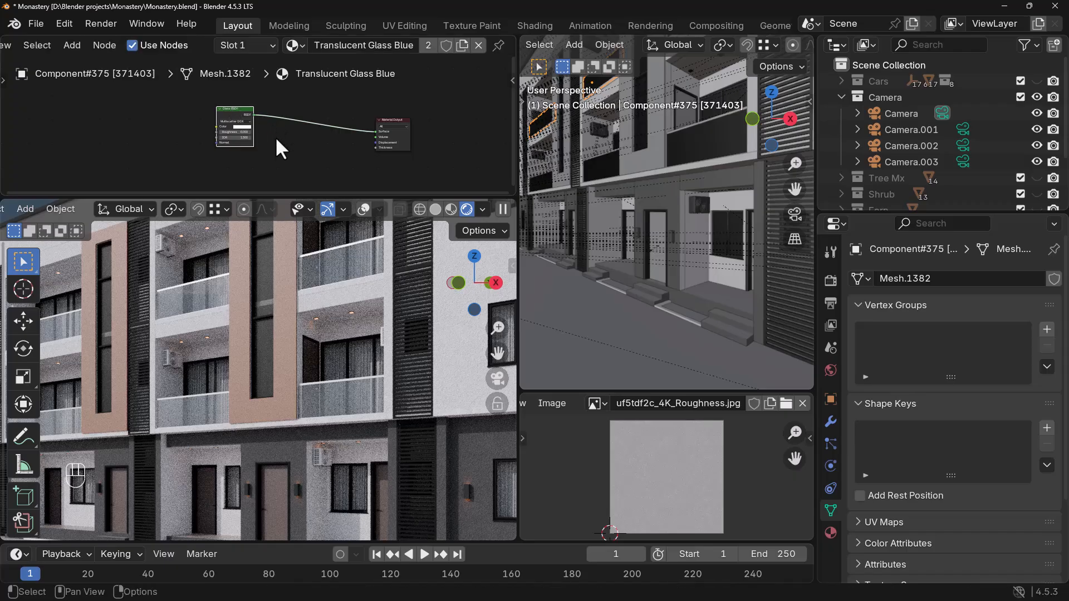
- Insert a Mix Shader node between the Glass BSDF and the Material Output
key(shift)
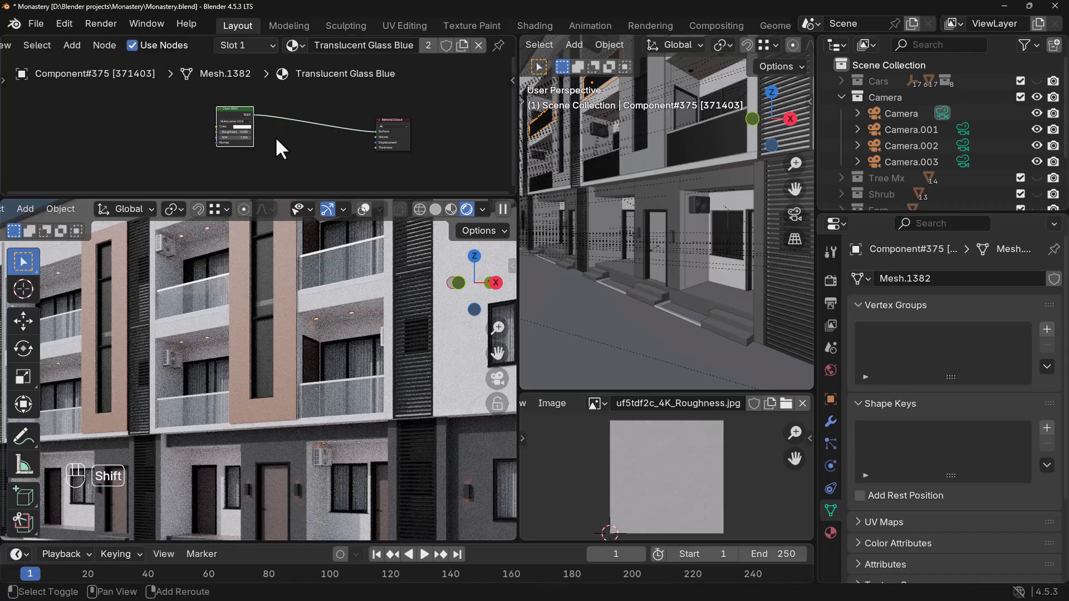
key(shift+a)
text(mix)
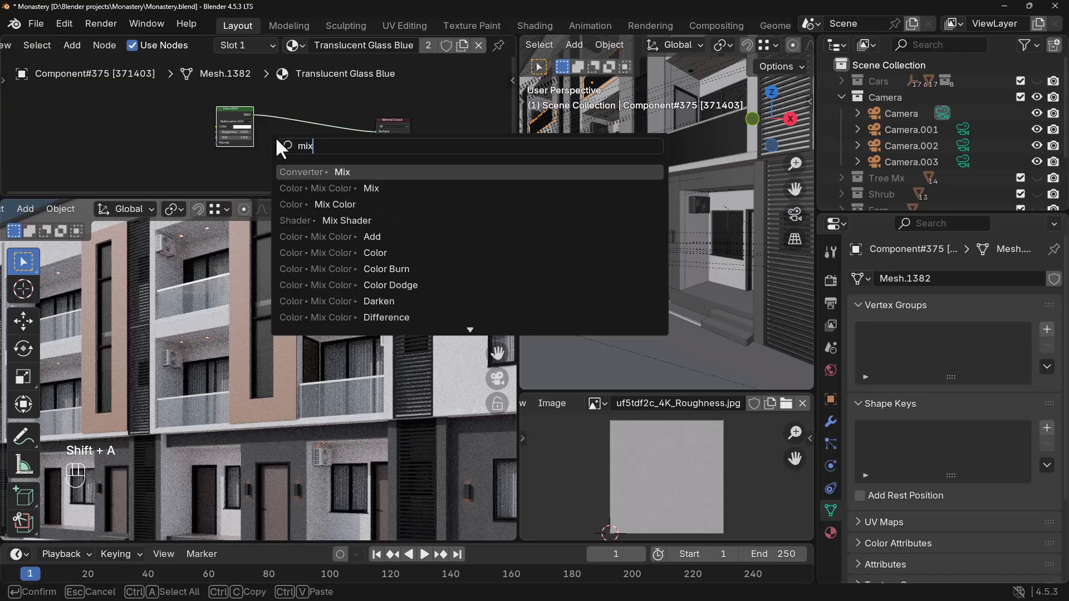
click(356, 220)
click(310, 123)
- Add a Transparent BSDF below the Glass BSDF and connect it to the Mix Shader's second Shader input
key(shift+a)
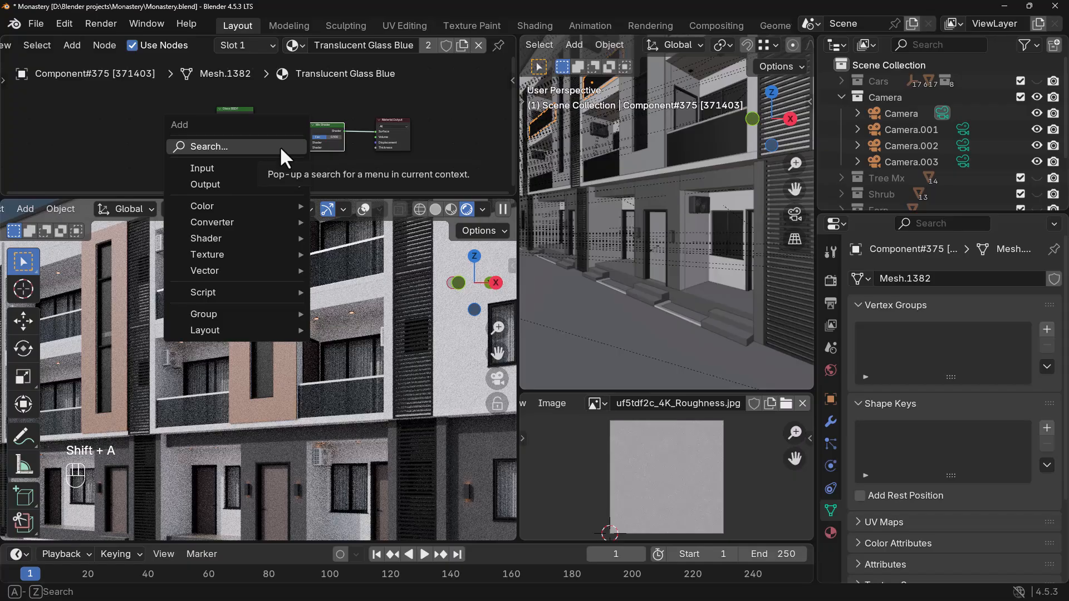
text(tran)
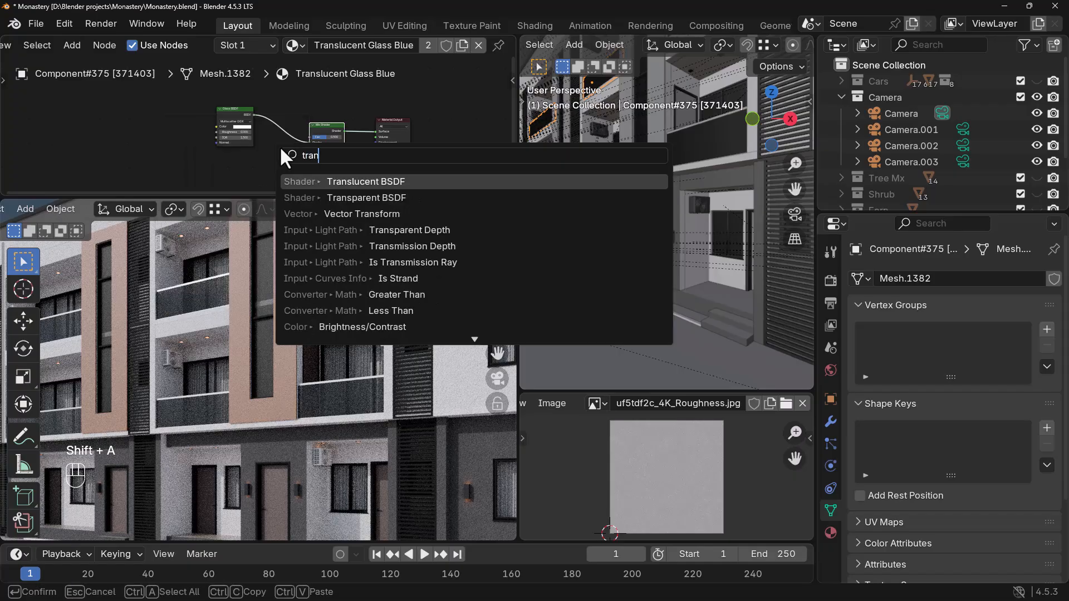
key(Down)
key(Return)
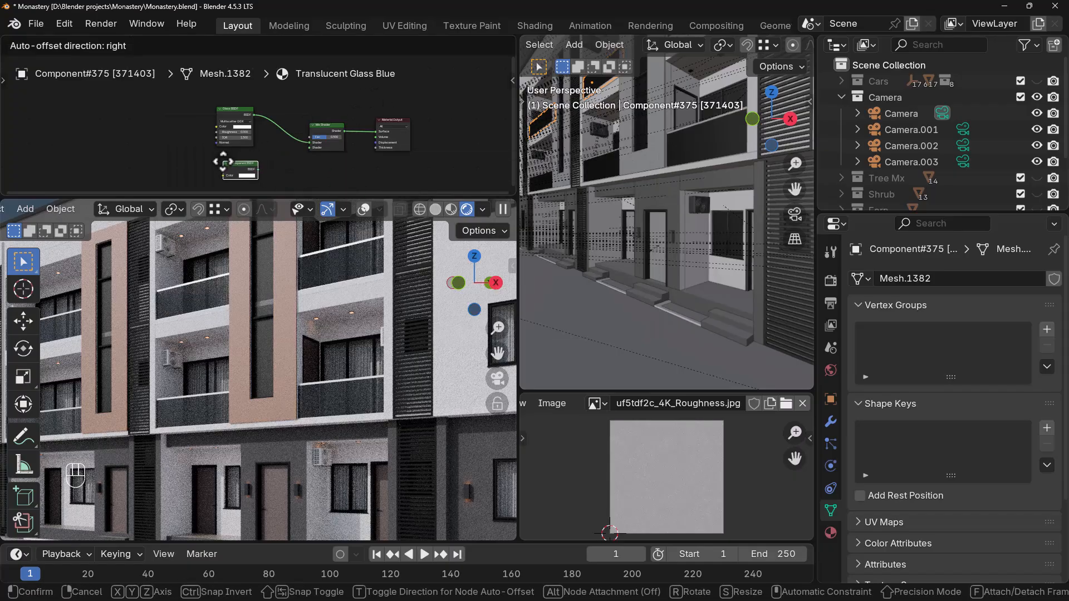
click(223, 162)
drag(257, 168, 309, 147)
- Add a Light Path node and place it above the Mix Shader in the glass material
middle_drag(298, 155, 219, 163)
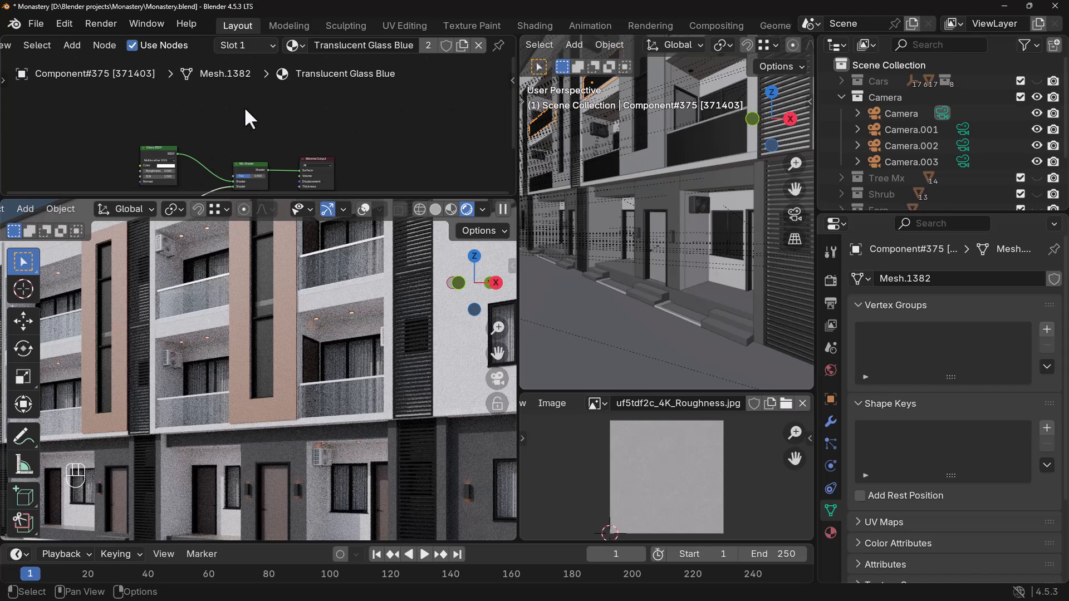
key(shift+a)
text(light)
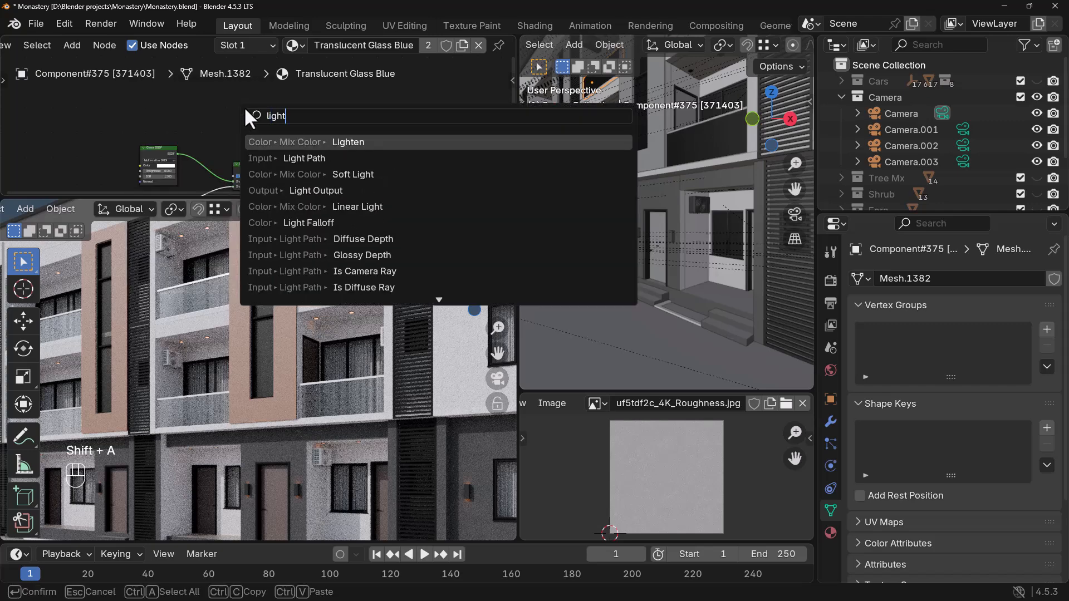
key(Down)
key(Return)
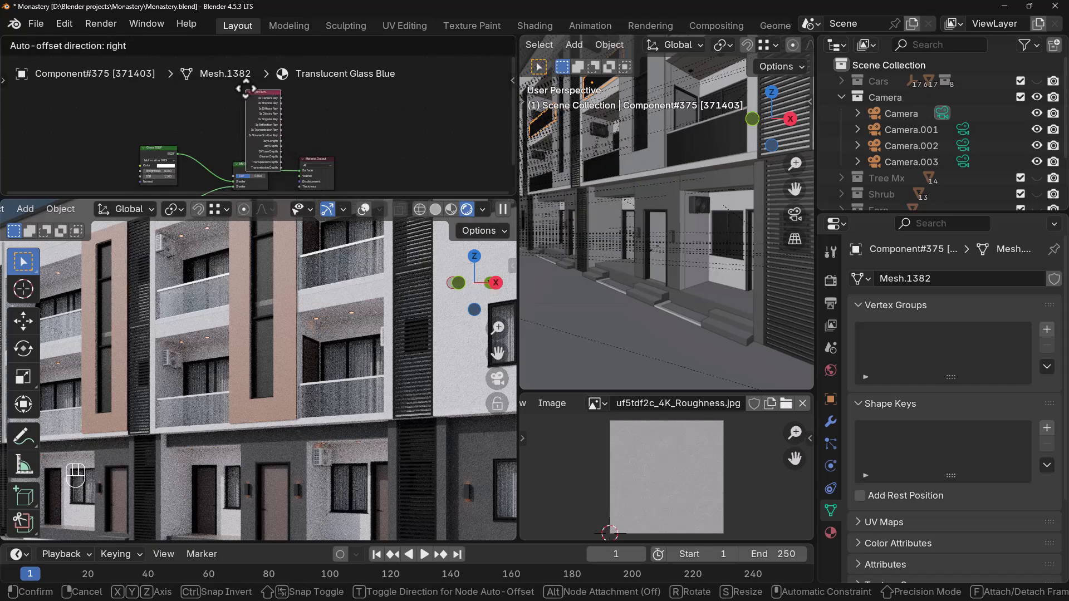
click(246, 87)
drag(260, 89, 245, 78)
- Connect the Light Path's Is Shadow Ray output to the Mix Shader's Fac input
middle_drag(274, 119, 273, 105)
scroll(276, 103, up, 1)
scroll(276, 106, up, 1)
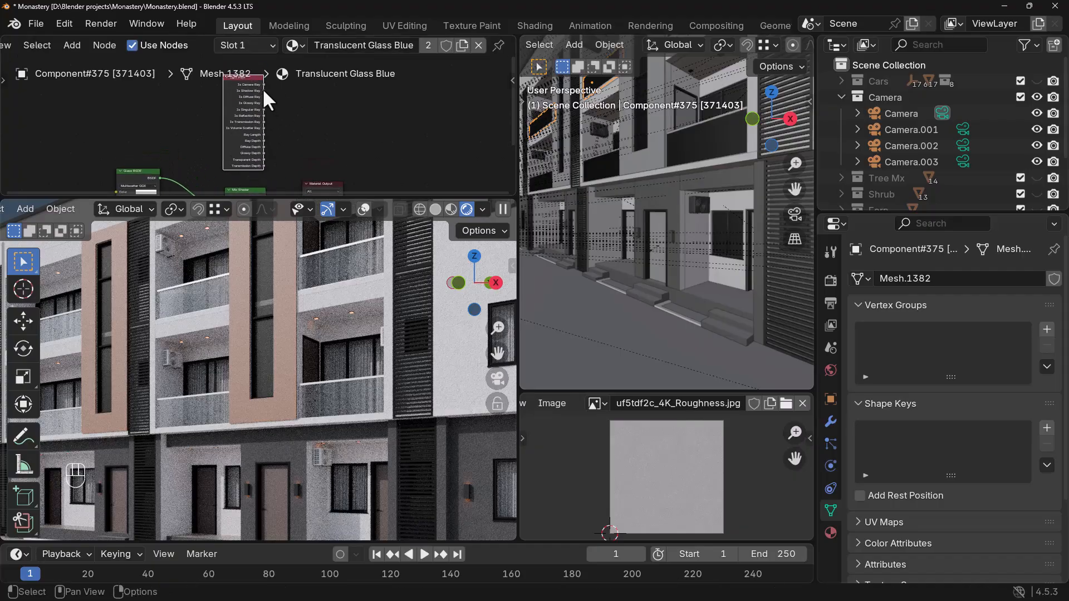
drag(265, 90, 266, 107)
drag(271, 149, 224, 128)
middle_drag(280, 131, 322, 157)
- Spread out the Light Path, Mix Shader and Material Output nodes in the glass material's node tree
drag(287, 82, 235, 88)
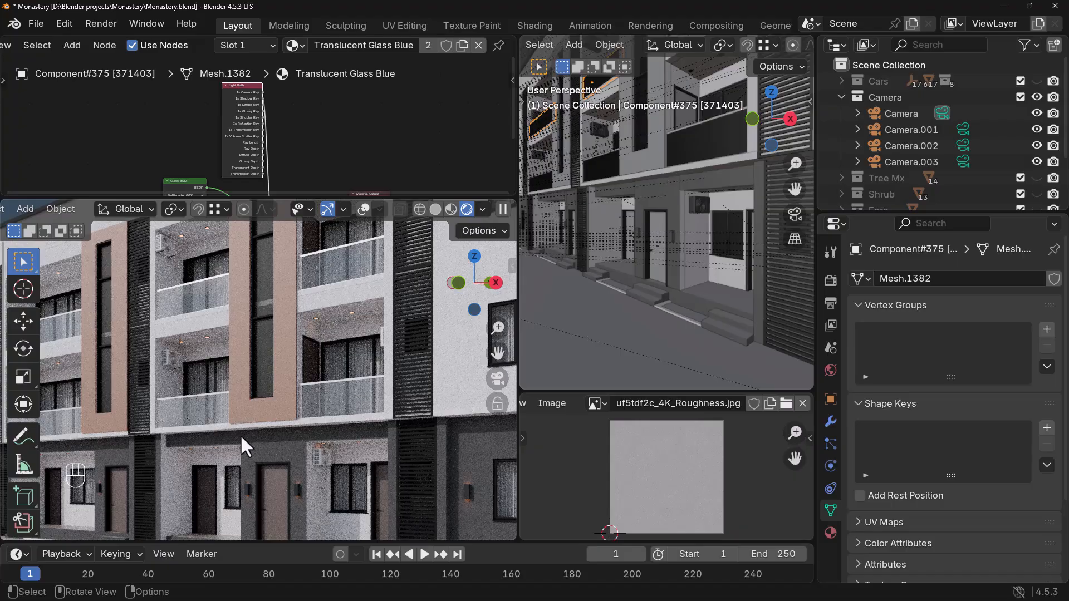
scroll(275, 139, down, 3)
scroll(296, 172, up, 3)
drag(287, 147, 288, 142)
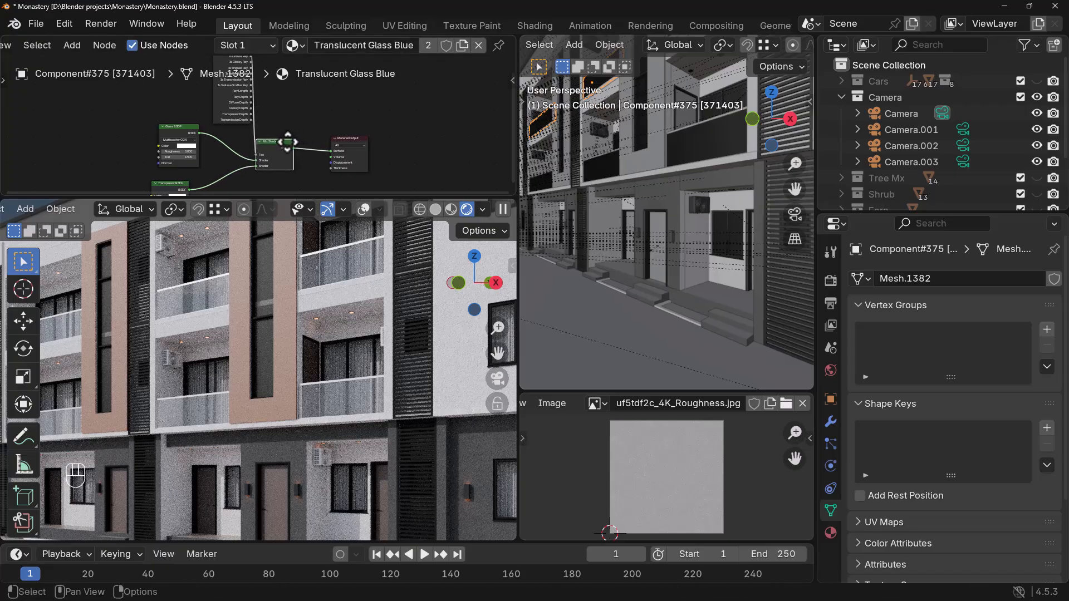
middle_drag(284, 393, 274, 407)
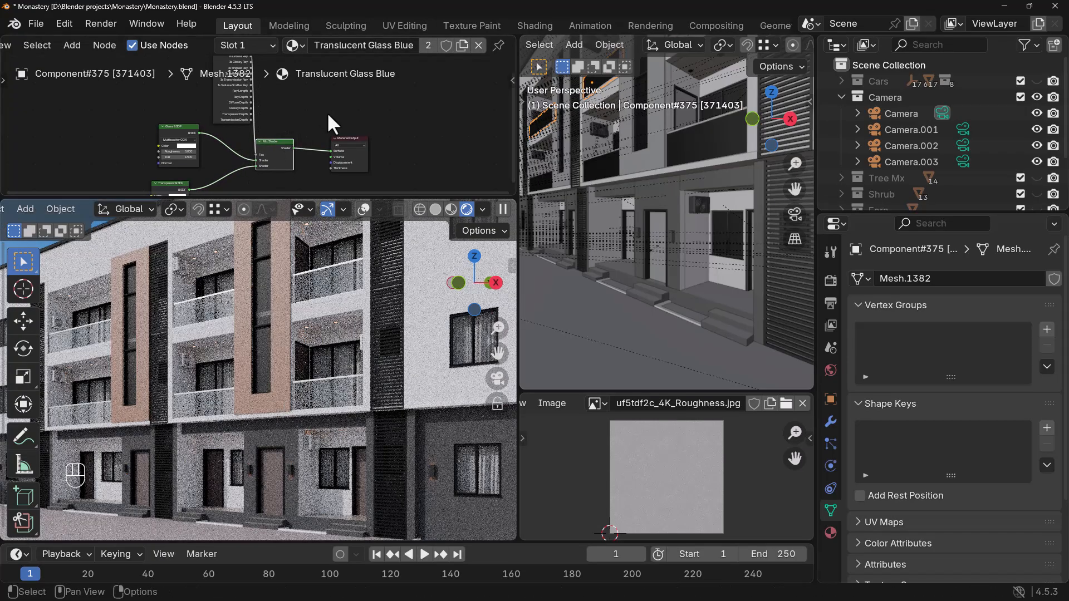
drag(356, 138, 416, 127)
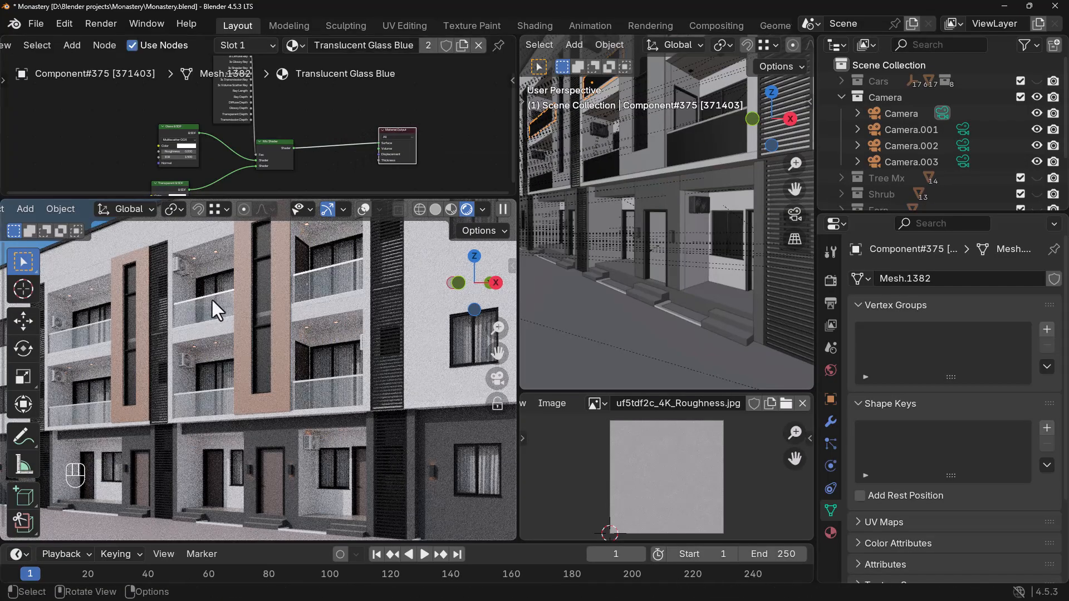
- Add a Volume Absorption node below and between the Mix Shader and the Material Output
middle_drag(322, 176, 318, 166)
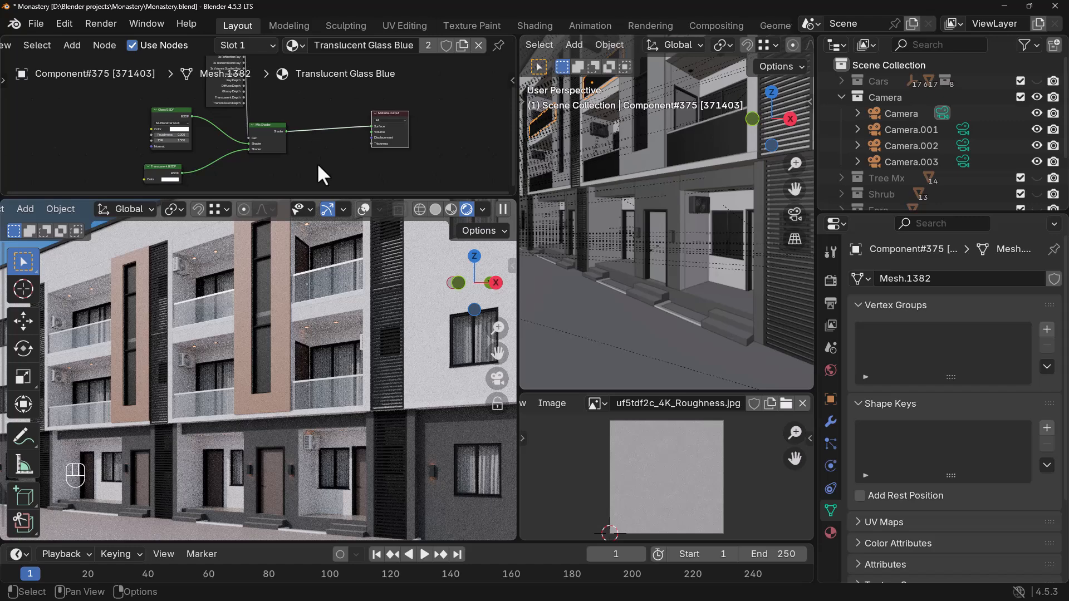
key(shift+a)
text(volu)
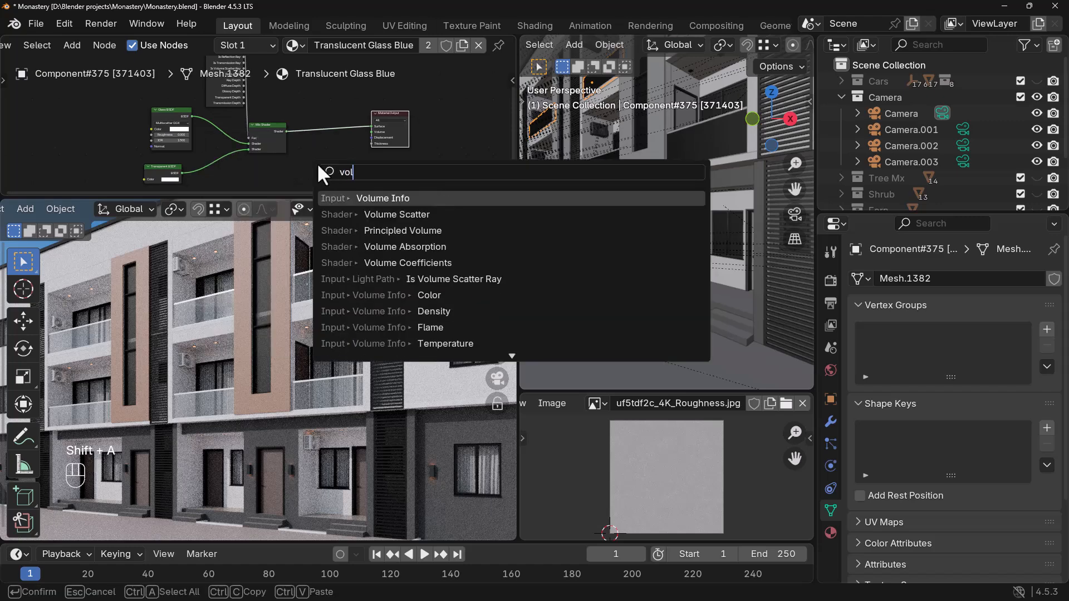
click(412, 247)
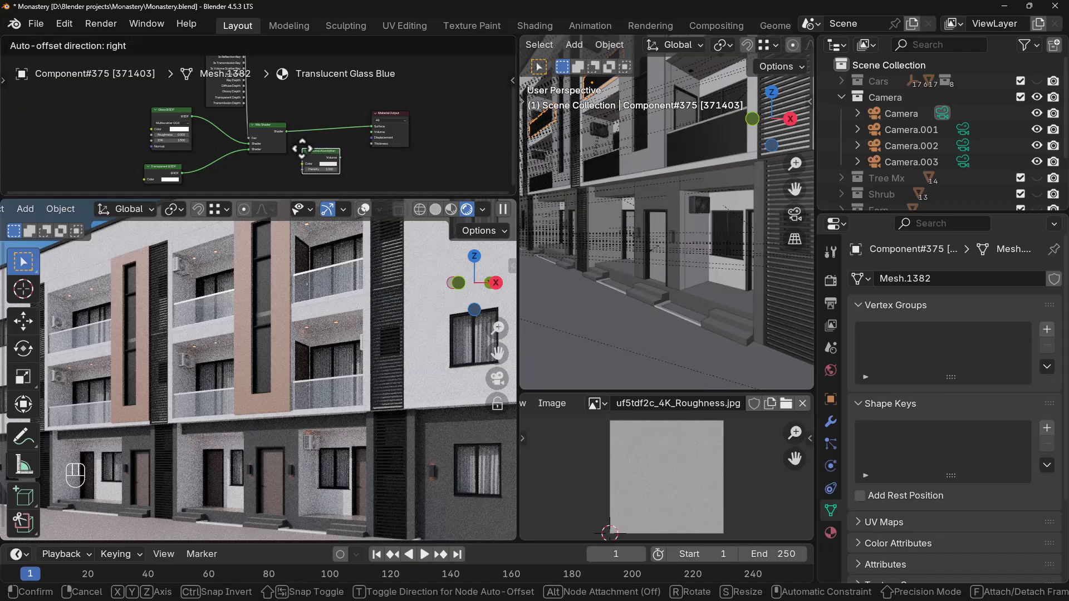
click(300, 146)
scroll(329, 153, up, 2)
scroll(329, 153, up, 1)
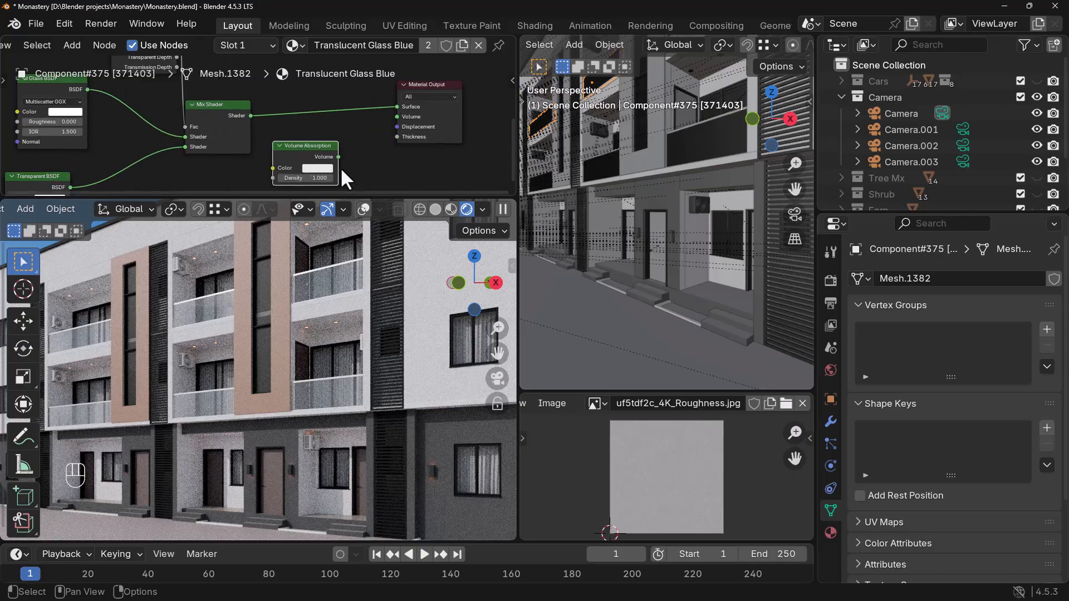
- Connect the Volume Absorption's Volume output to the Material Output's Volume input and darken its color to gray #666666
drag(338, 156, 396, 117)
middle_drag(361, 167, 374, 135)
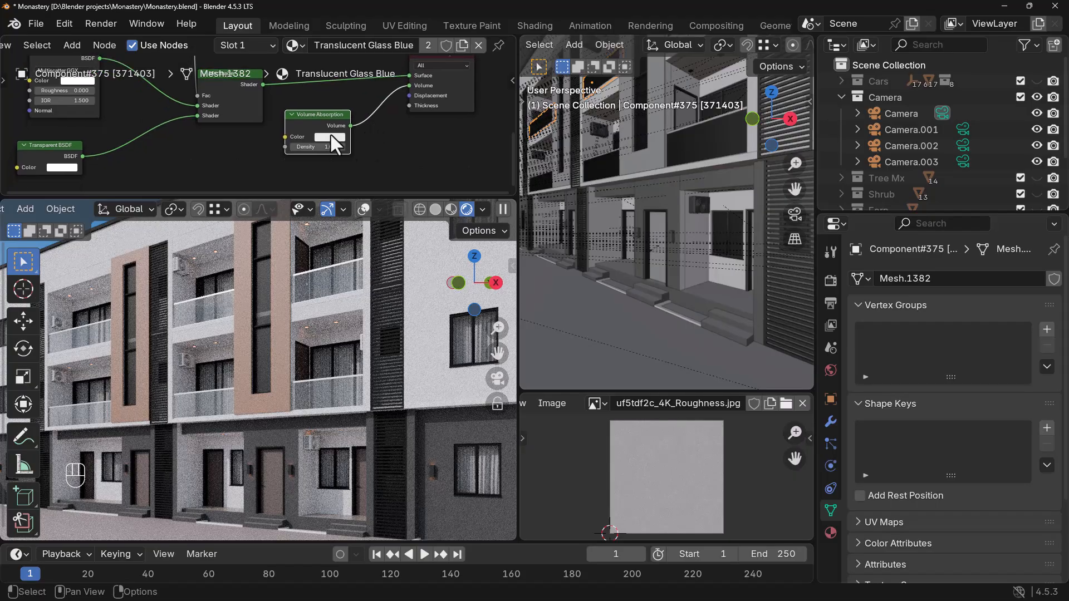
click(330, 136)
drag(399, 156, 400, 190)
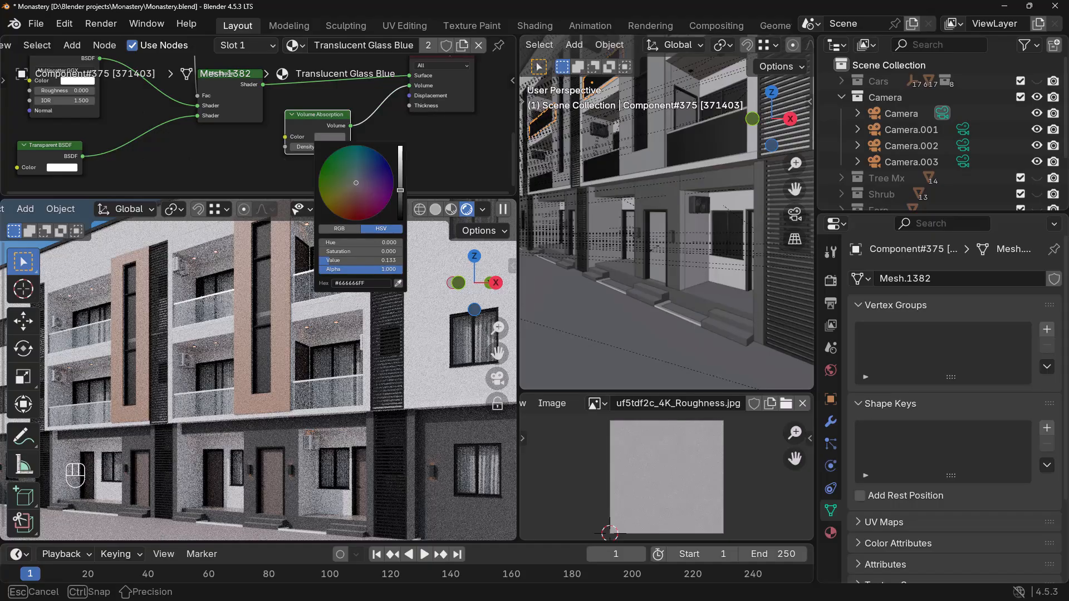
- Raise the Volume Absorption density in stages through 20 and 30 to 40
scroll(329, 159, up, 3)
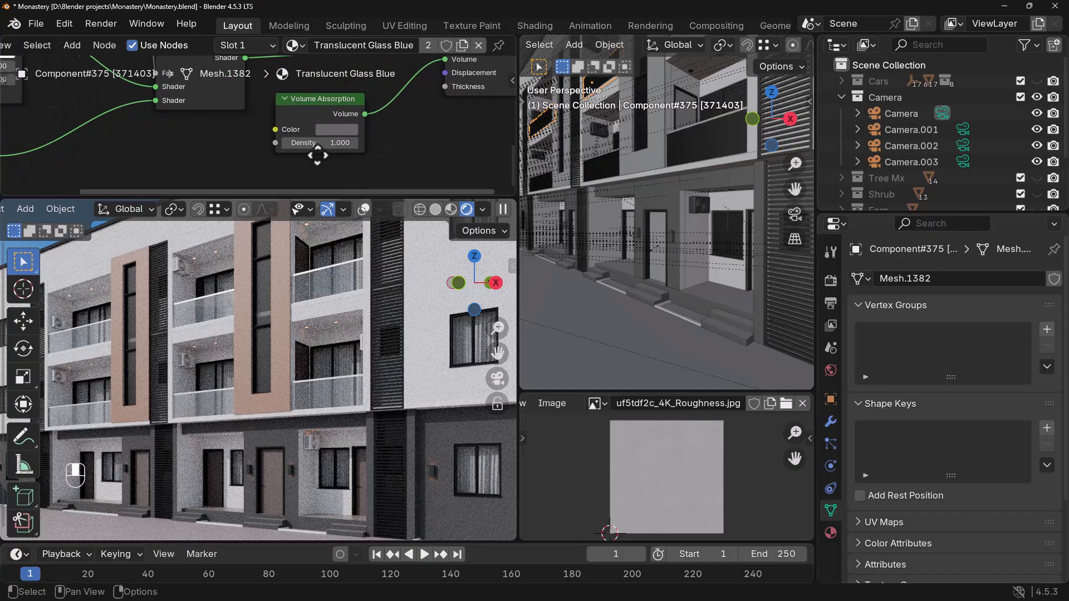
click(289, 137)
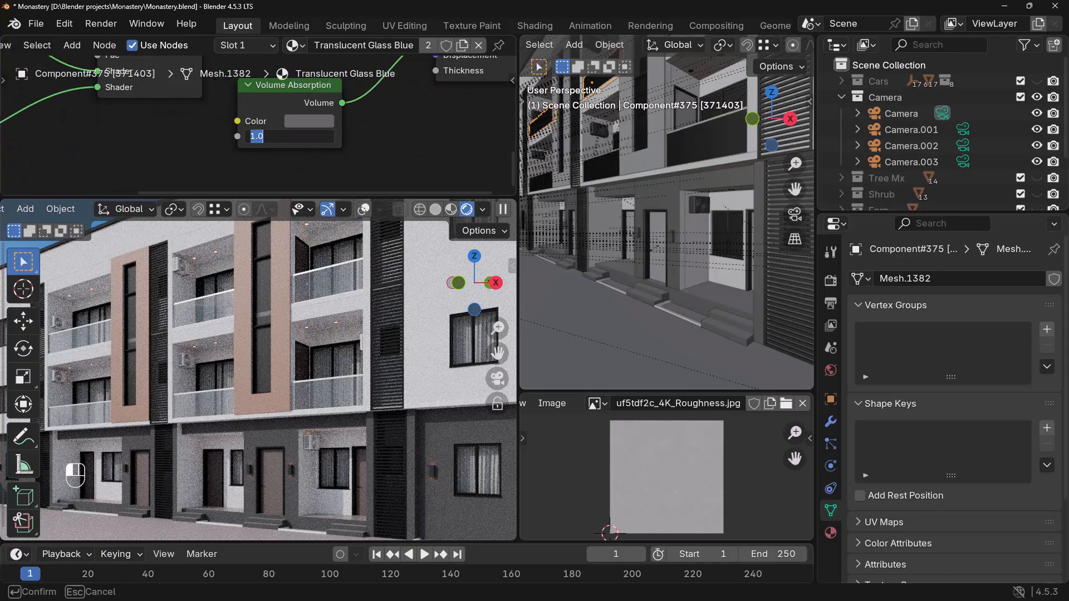
key(Return)
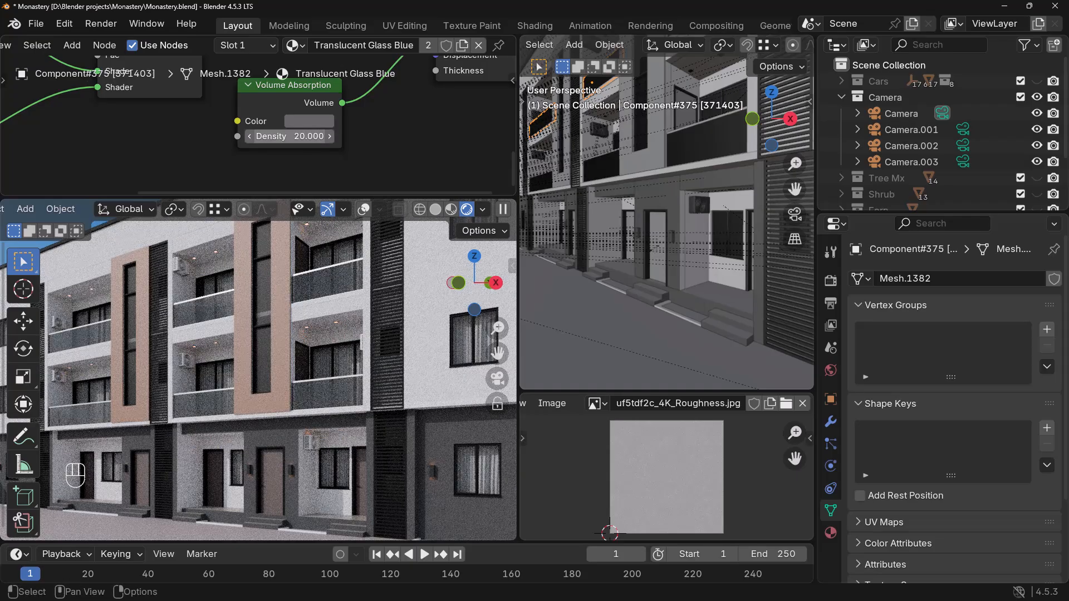
click(313, 137)
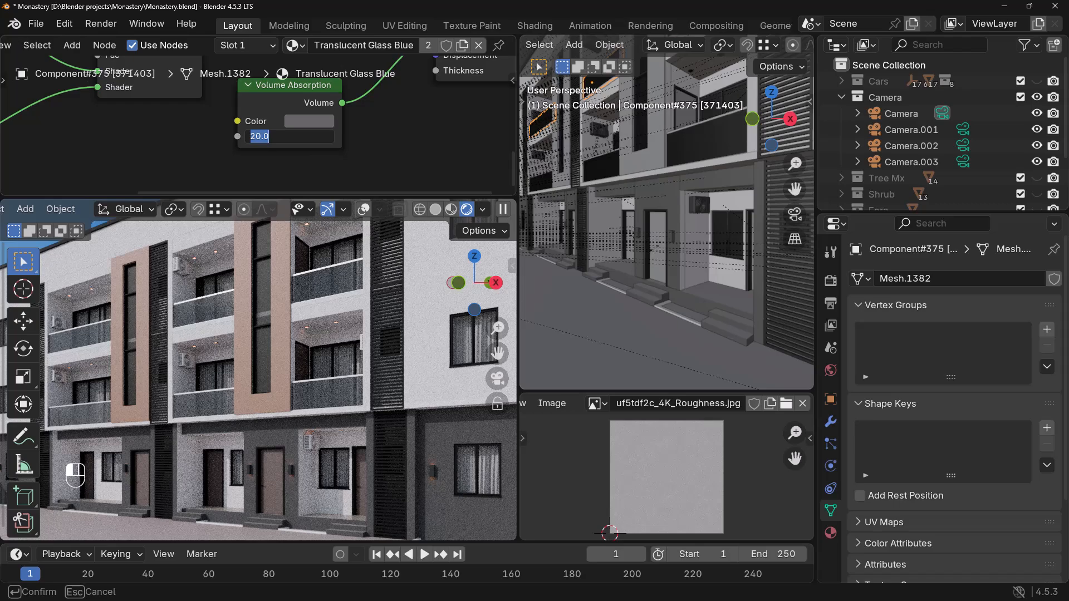
key(Return)
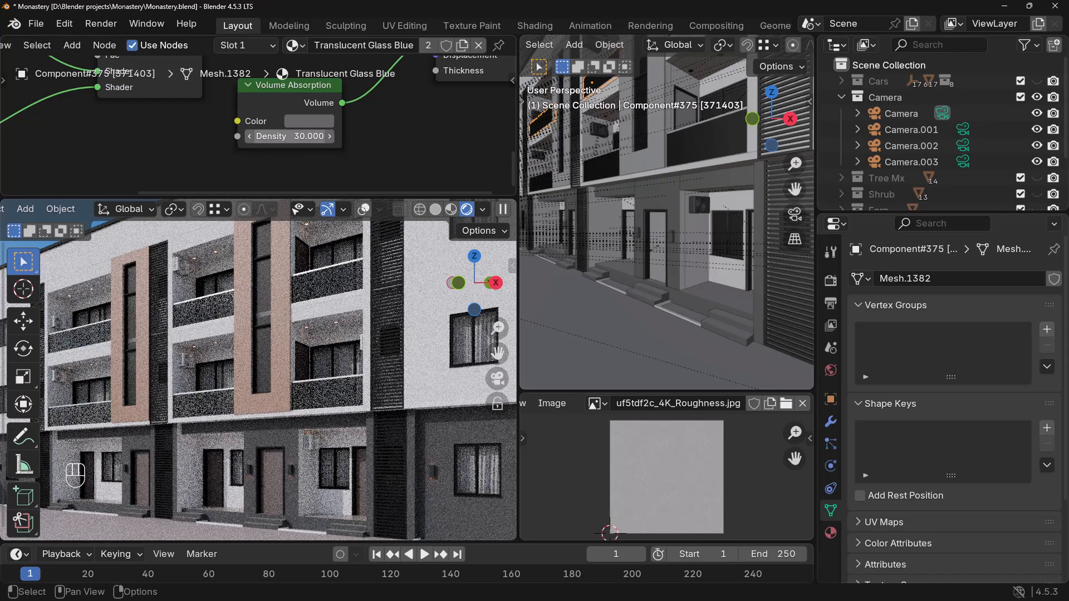
click(309, 137)
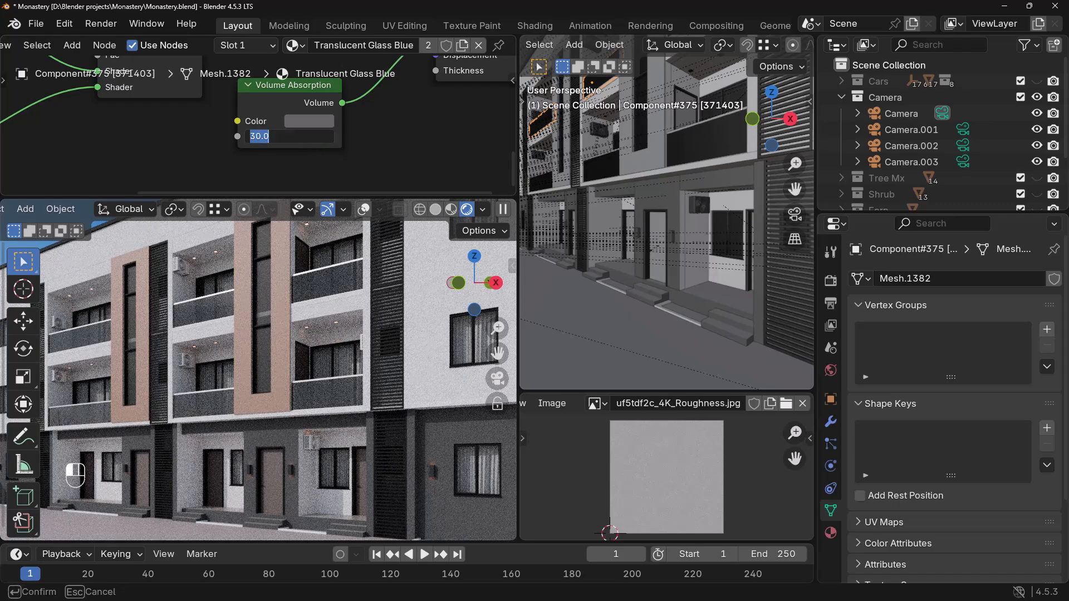
text(40)
key(Return)
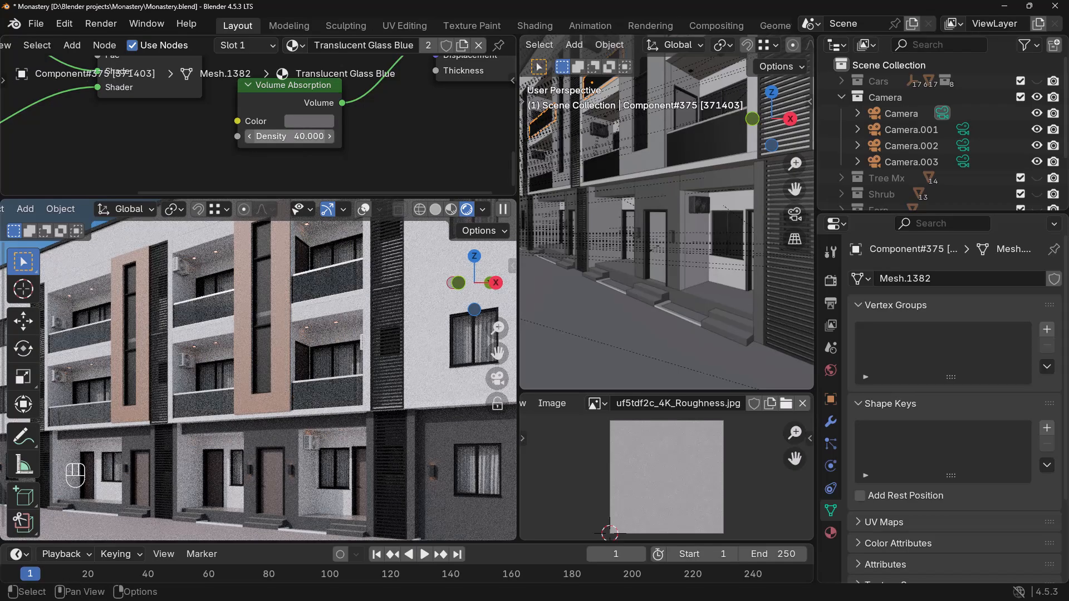
- Darken the balcony glass's Volume Absorption color to a near-black gray, #272727
click(310, 120)
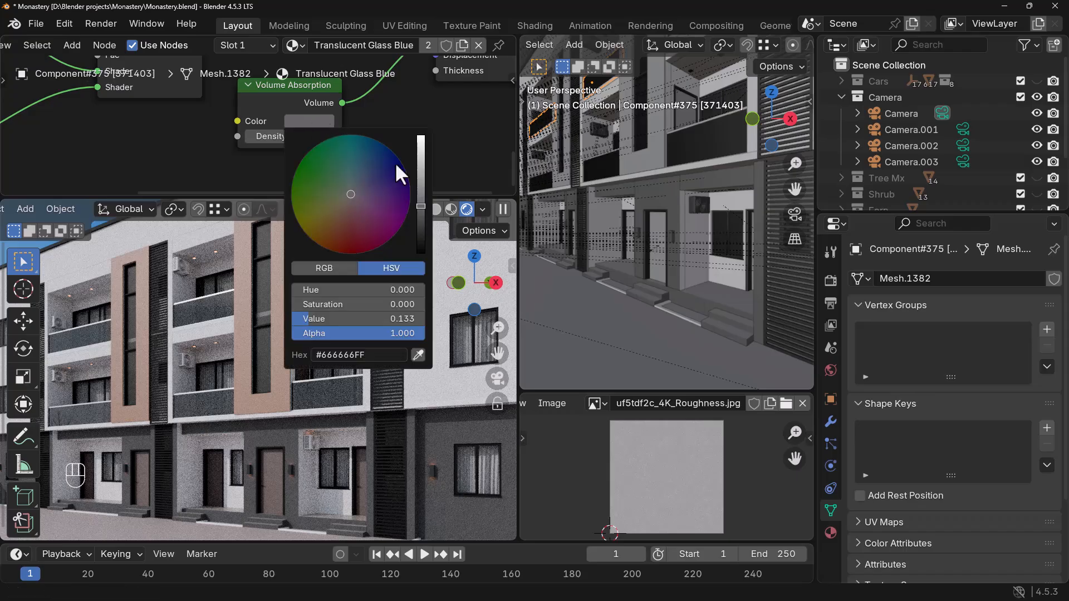
drag(421, 206, 415, 226)
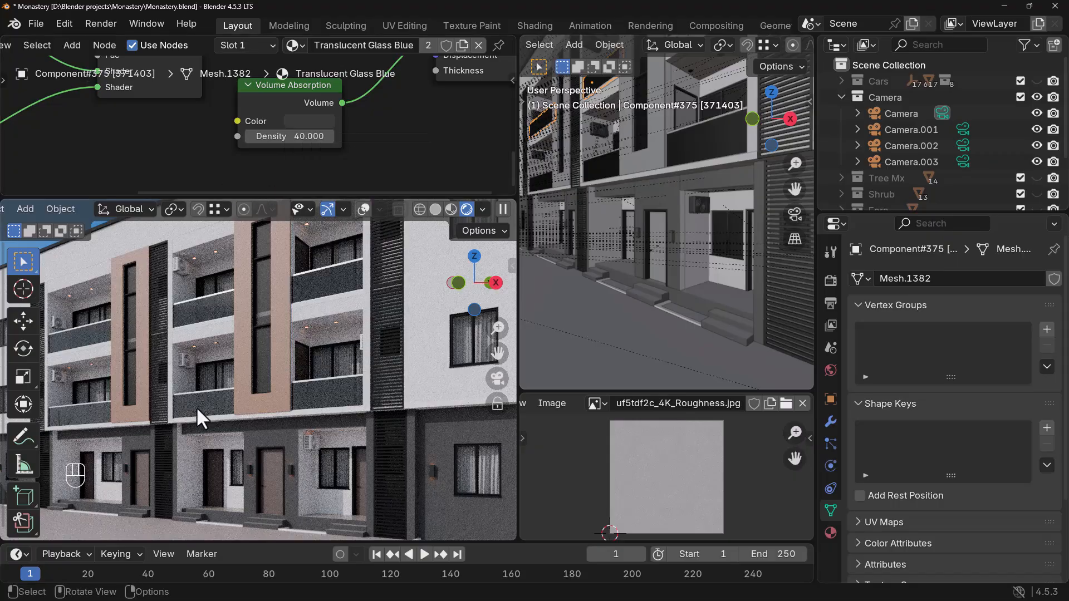
key(Home)
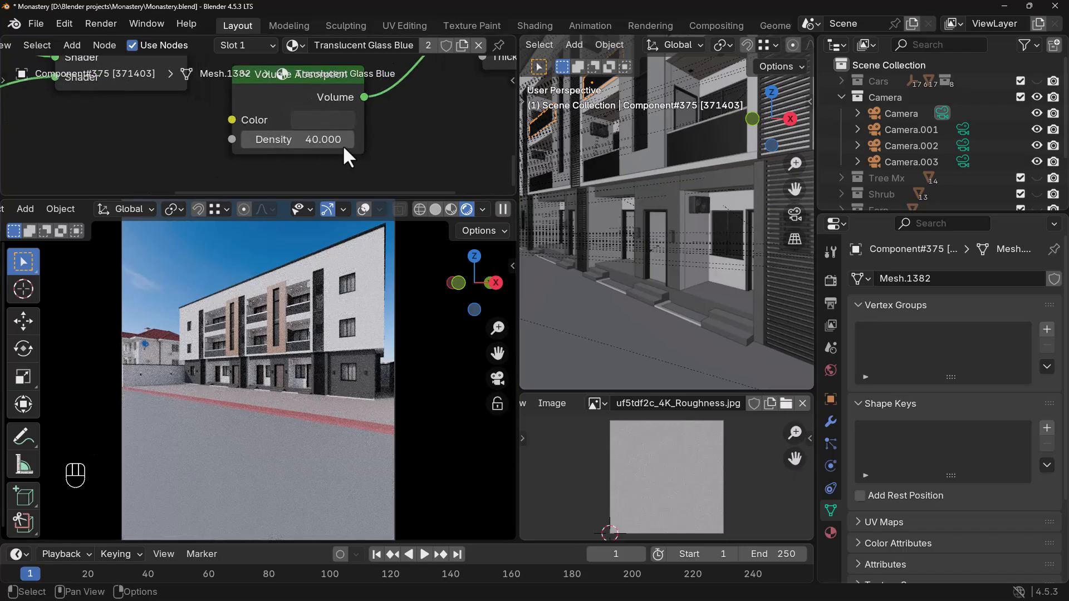
scroll(312, 150, up, 2)
click(306, 137)
drag(428, 271, 428, 282)
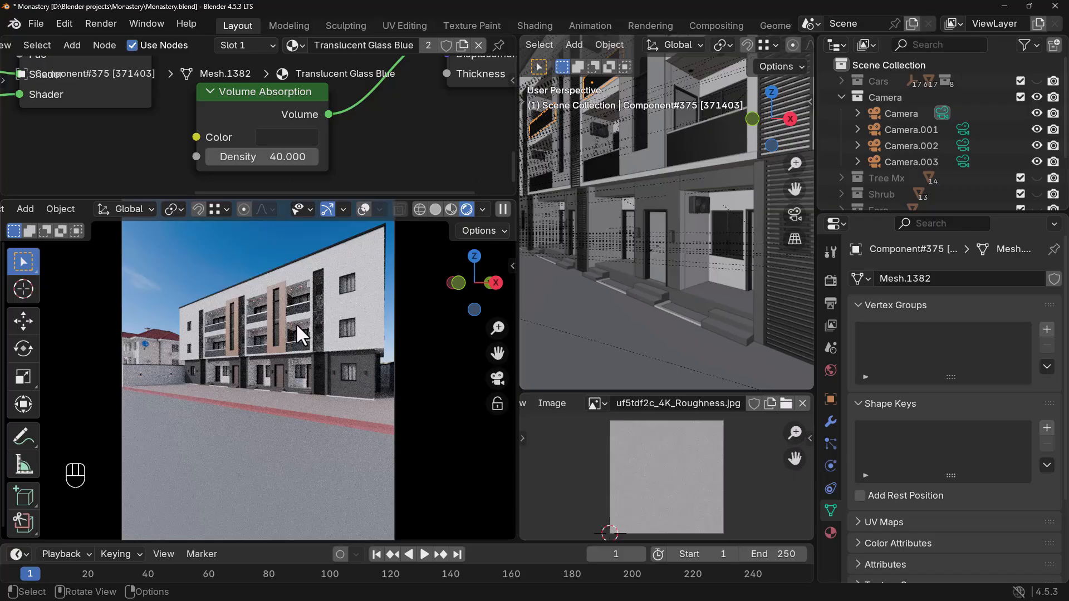
- Copy all shader nodes except the Material Output from the balcony's Translucent Glass Blue material
click(352, 288)
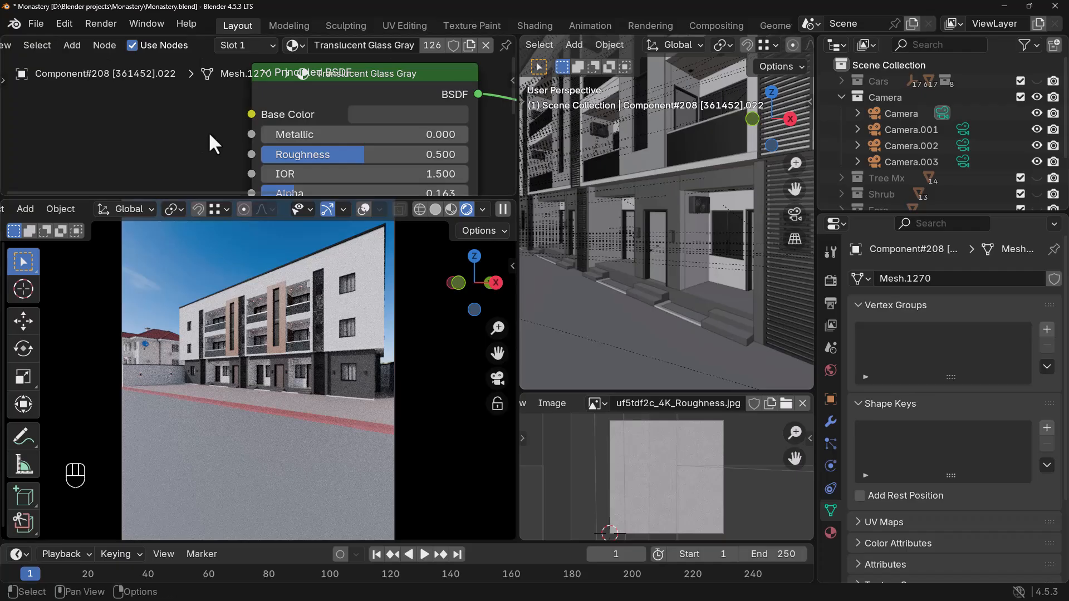
scroll(205, 131, down, 7)
middle_drag(204, 141, 303, 120)
click(260, 318)
drag(318, 82, 180, 183)
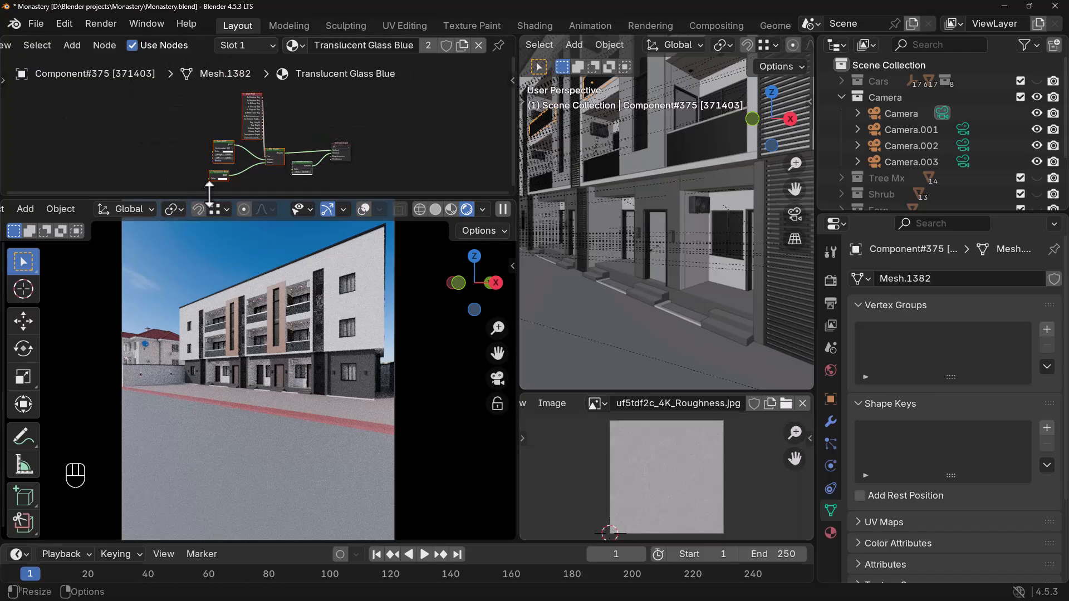
key(ctrl+c)
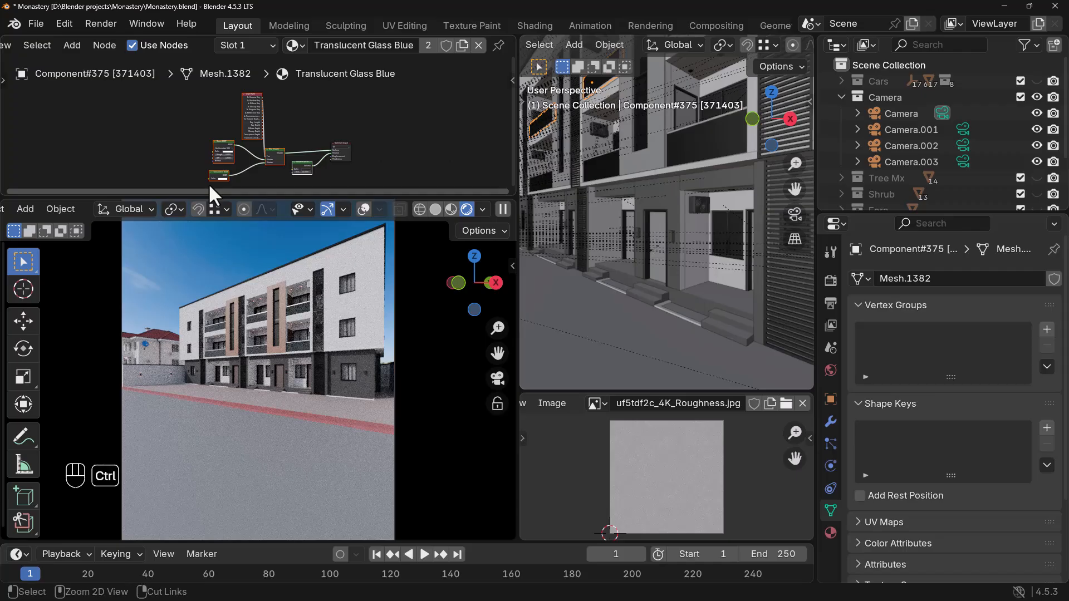
- Replace the Principled BSDF in the window's Translucent Glass Gray material with the copied glass nodes
click(349, 282)
click(240, 158)
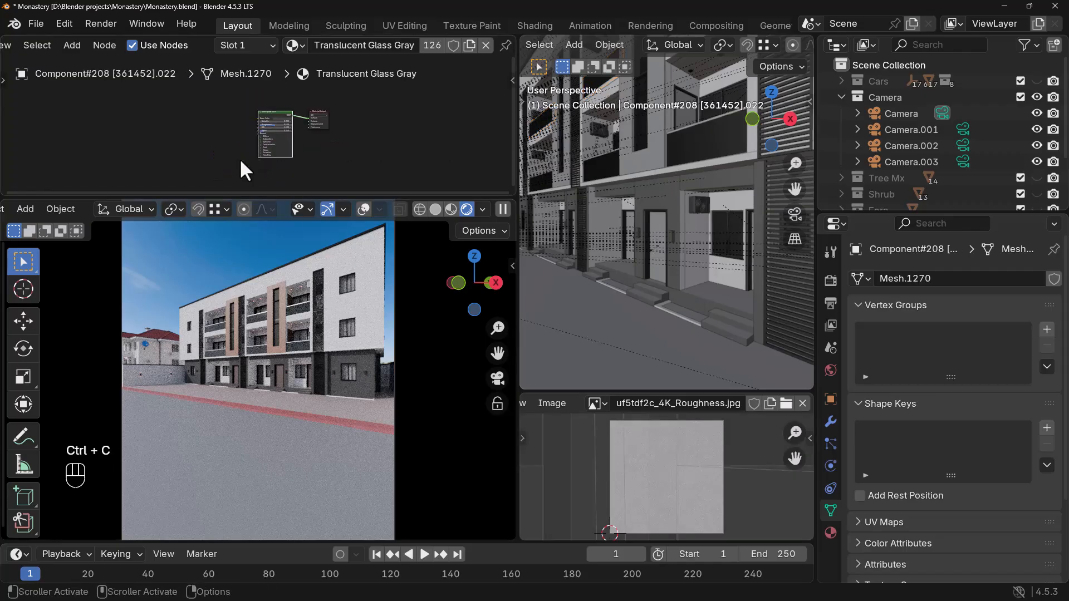
key(Delete)
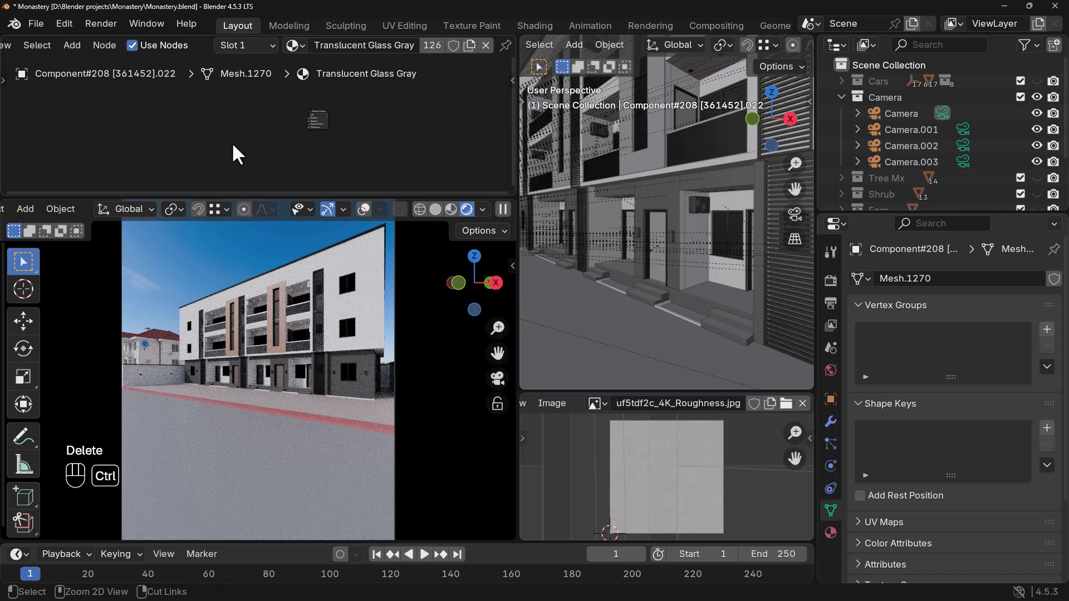
key(ctrl+v)
middle_drag(249, 100, 261, 153)
scroll(248, 147, up, 3)
- Connect the pasted Mix Shader to the Material Output's Surface and the Volume Absorption to its Volume, arranging the nodes
drag(222, 166, 318, 113)
drag(202, 160, 219, 129)
scroll(197, 123, down, 3)
middle_drag(197, 124, 234, 144)
click(120, 126)
middle_drag(121, 127, 113, 147)
scroll(114, 147, down, 1)
drag(195, 88, 168, 91)
middle_drag(247, 146, 233, 104)
scroll(305, 156, up, 3)
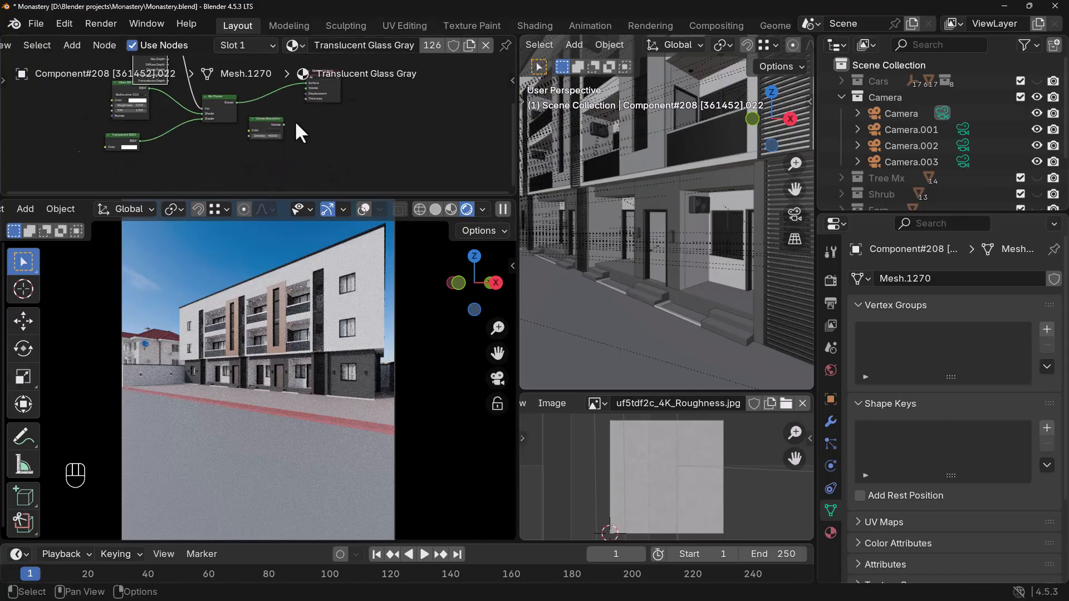
drag(257, 161, 288, 108)
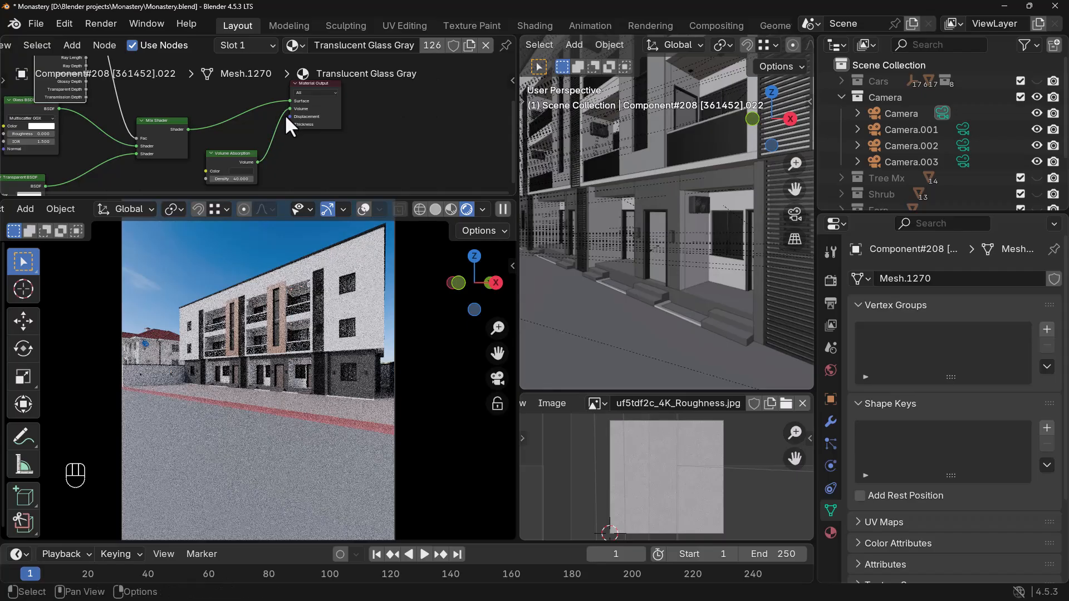
- Lighten the window glass's Volume Absorption color to near white
scroll(272, 139, up, 2)
scroll(282, 155, up, 3)
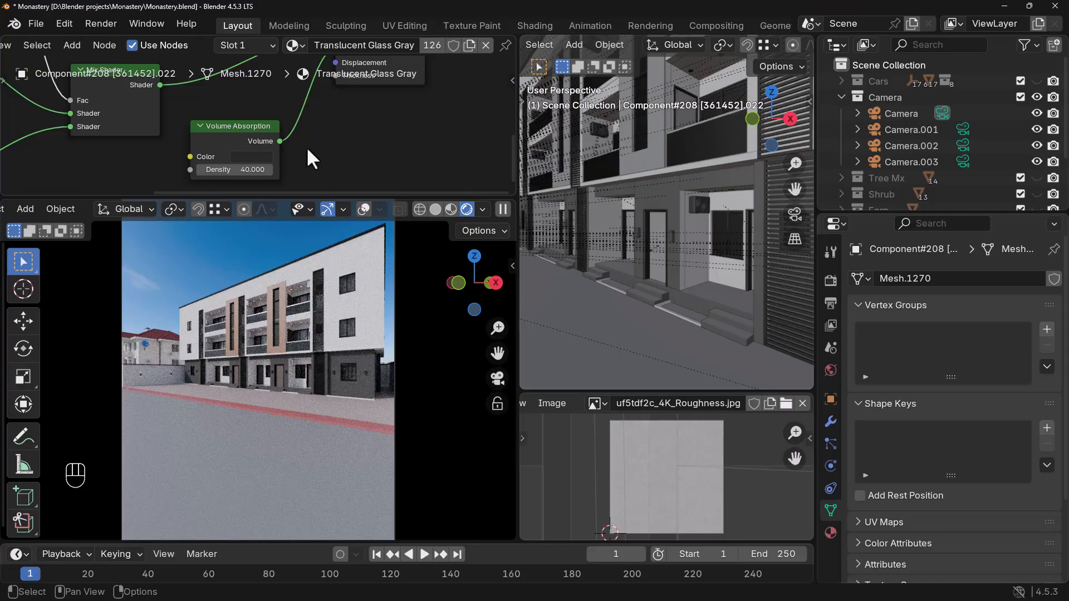
scroll(305, 146, down, 1)
click(268, 141)
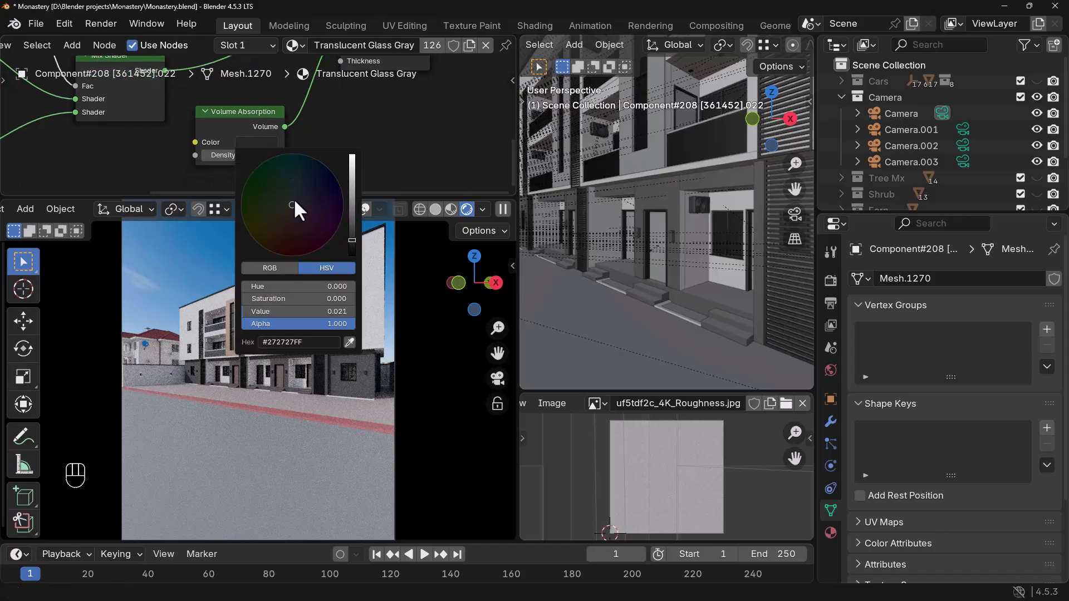
drag(350, 250, 352, 162)
drag(290, 204, 291, 196)
drag(279, 299, 250, 300)
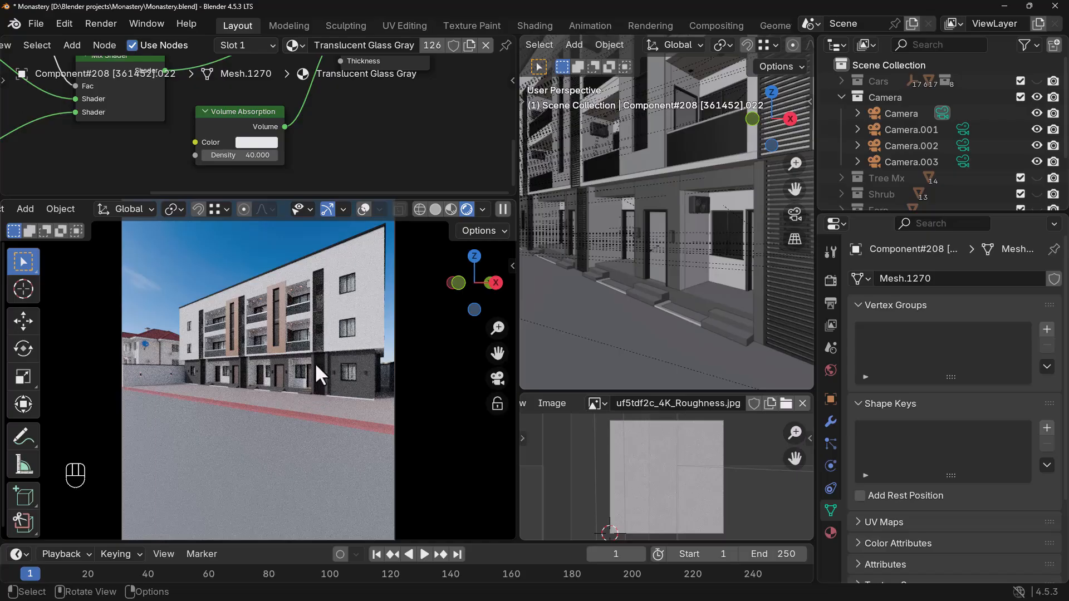
- Select a ground-floor wooden door, reposition its walnut texture node and connect its Color output to the Principled BSDF's Base Color
scroll(315, 363, up, 7)
scroll(245, 379, up, 6)
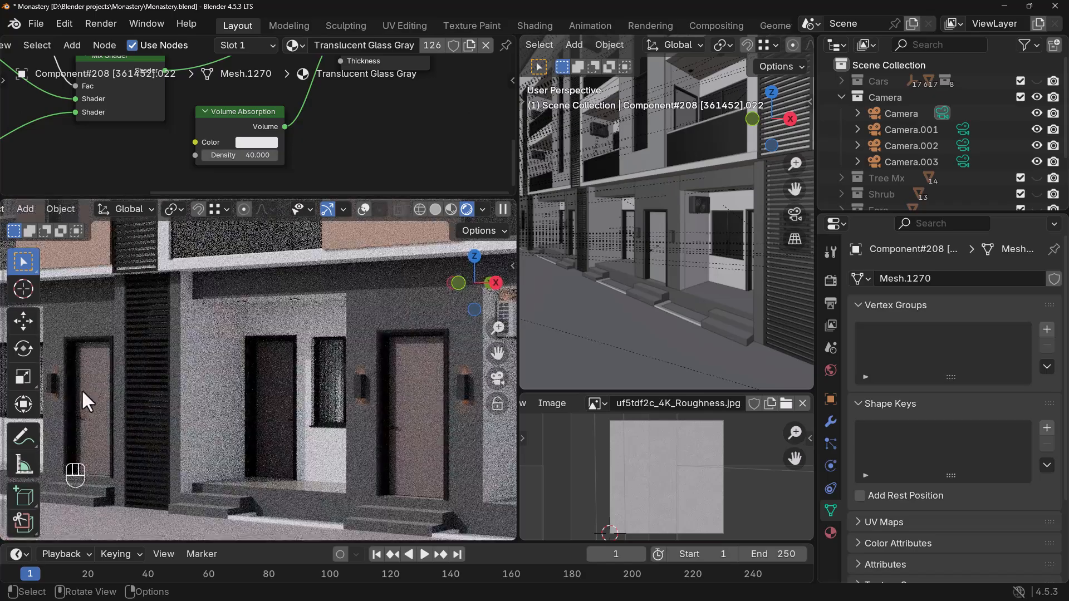
click(85, 383)
scroll(255, 142, down, 7)
middle_drag(240, 121, 307, 169)
scroll(258, 148, up, 3)
drag(253, 111, 195, 101)
scroll(261, 135, down, 2)
middle_drag(265, 139, 233, 149)
drag(173, 118, 149, 107)
scroll(238, 148, down, 1)
mouse_move(238, 148)
middle_down()
mouse_move(256, 100)
mouse_move(246, 154)
middle_up()
drag(197, 107, 299, 163)
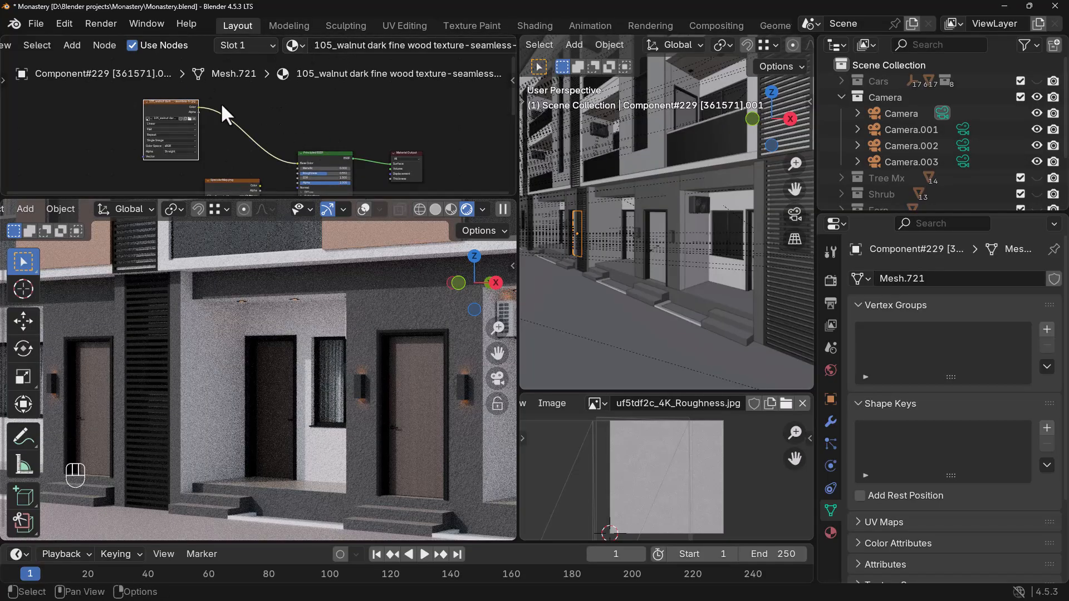
- Preview the door's walnut and SpecularMap.png textures and move the SpecularMap.png node away from the Principled BSDF
scroll(234, 157, down, 2)
scroll(230, 149, up, 3)
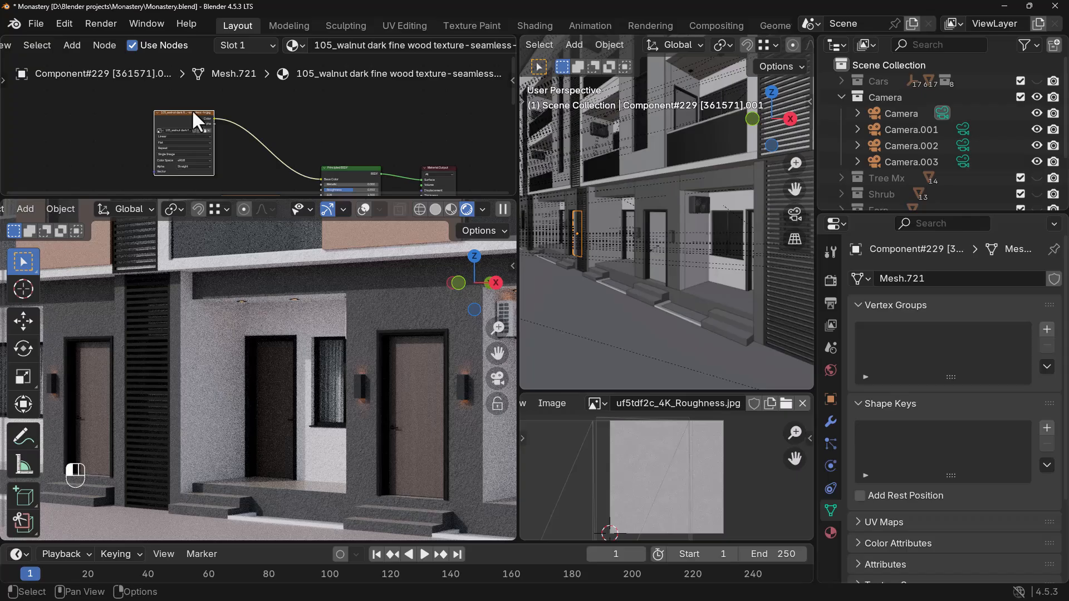
click(191, 109)
scroll(177, 111, up, 4)
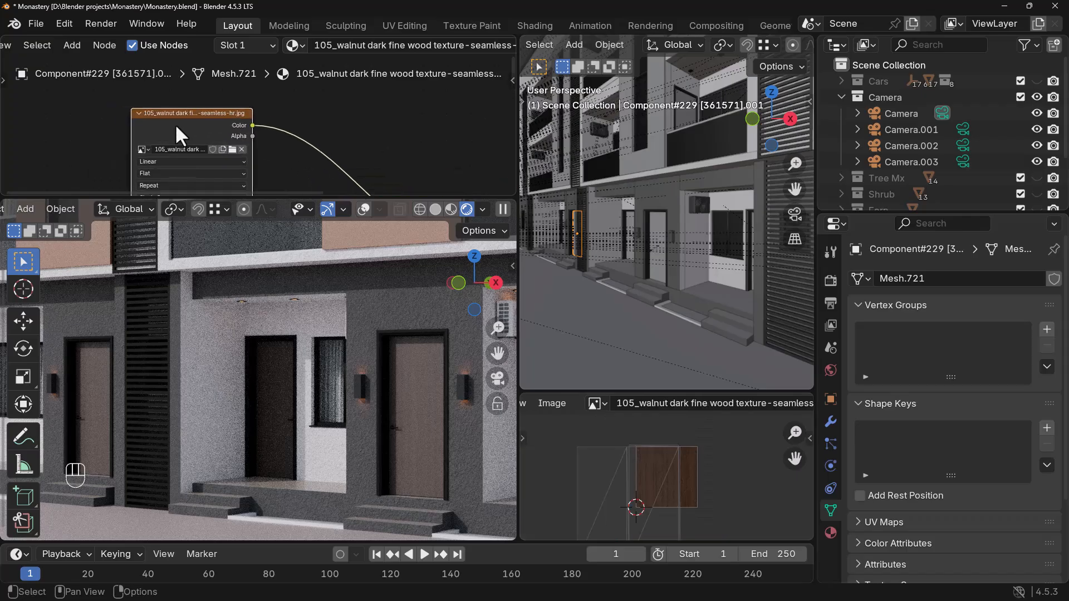
scroll(194, 126, down, 2)
middle_drag(350, 172, 341, 118)
middle_drag(305, 172, 311, 100)
scroll(286, 88, up, 1)
click(302, 97)
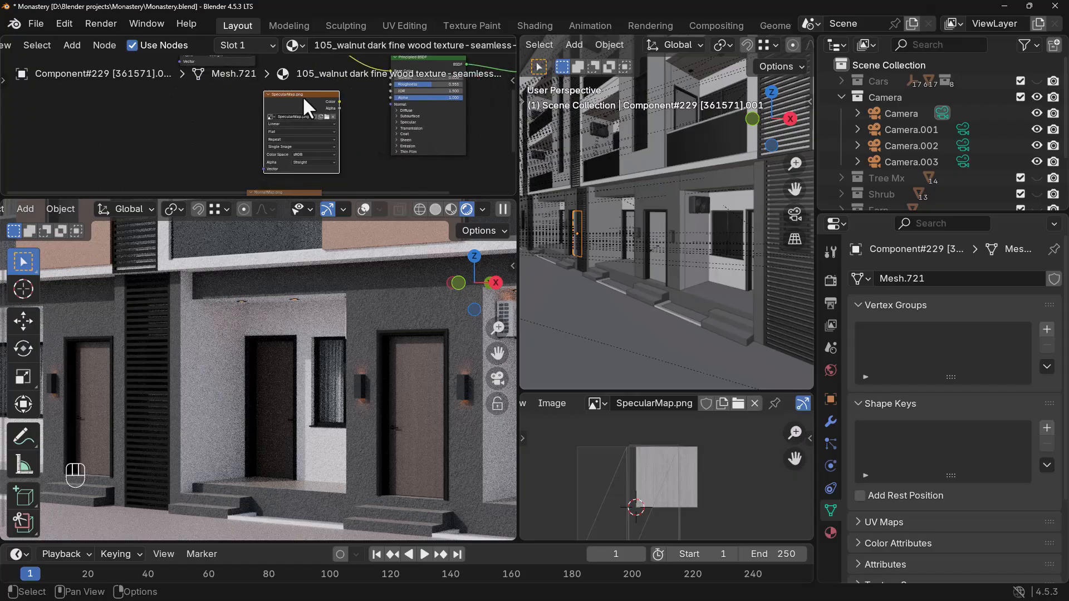
drag(302, 95, 225, 98)
- Inspect the door surface up close and connect the SpecularMap.png Color output to the Principled BSDF's Roughness
scroll(80, 398, up, 8)
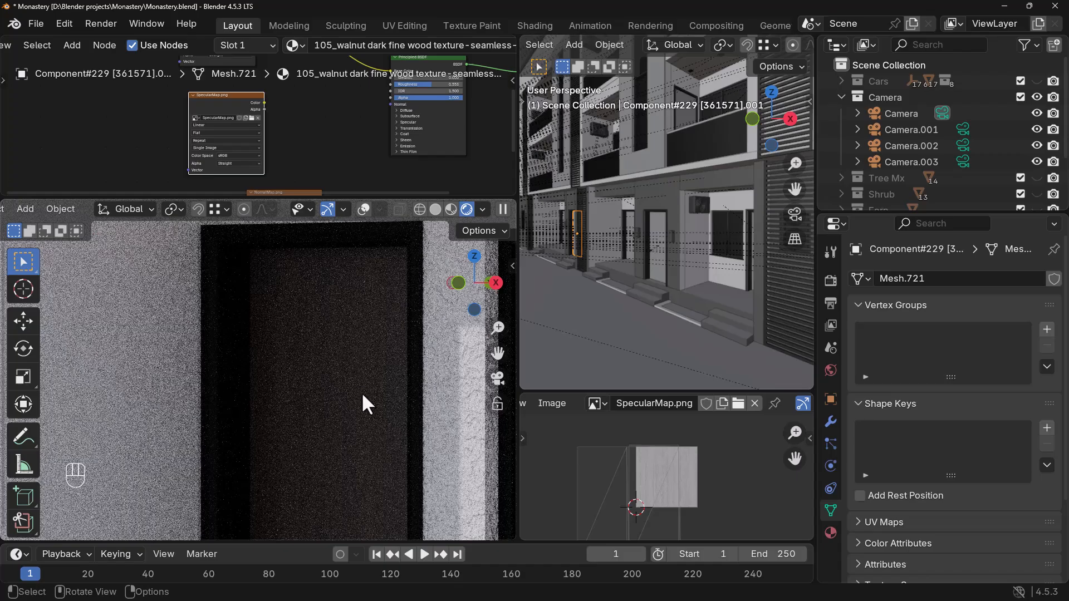
scroll(317, 413, down, 2)
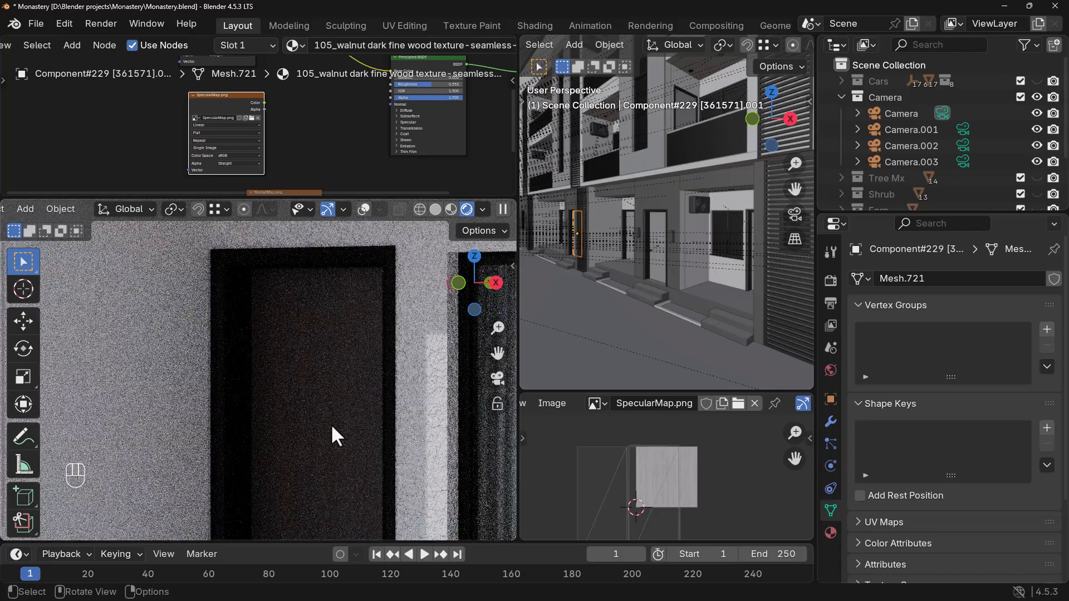
scroll(334, 434, down, 3)
scroll(317, 428, down, 2)
middle_drag(278, 118, 266, 143)
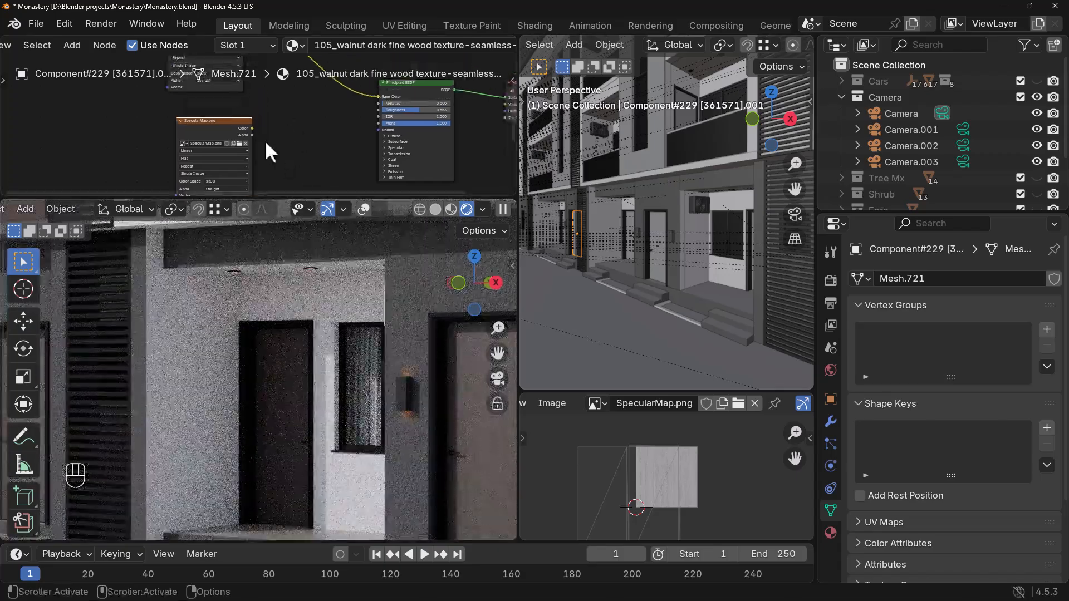
drag(252, 129, 379, 110)
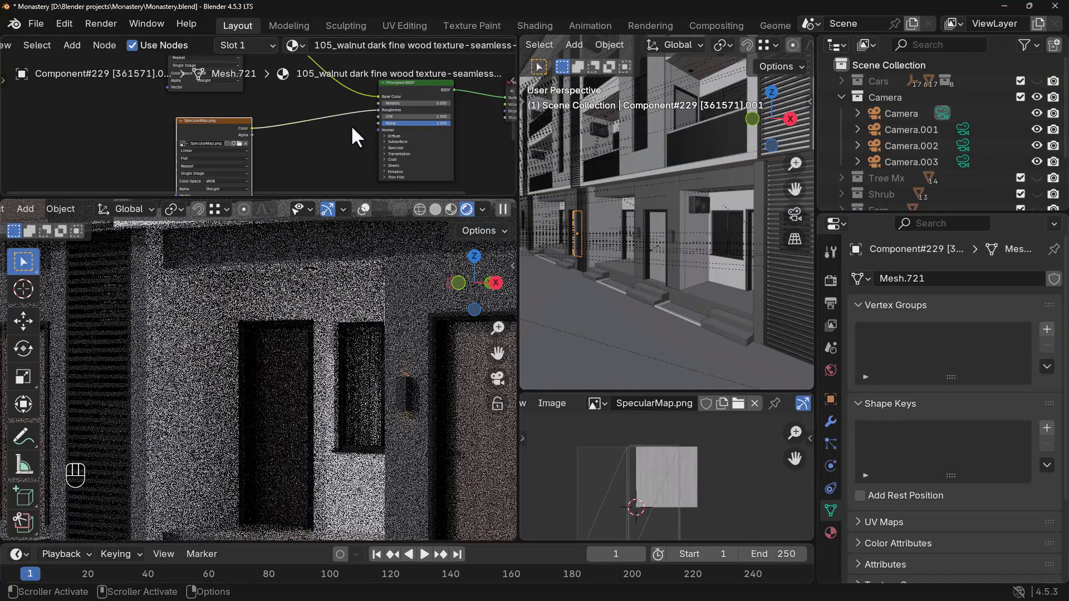
scroll(281, 149, down, 2)
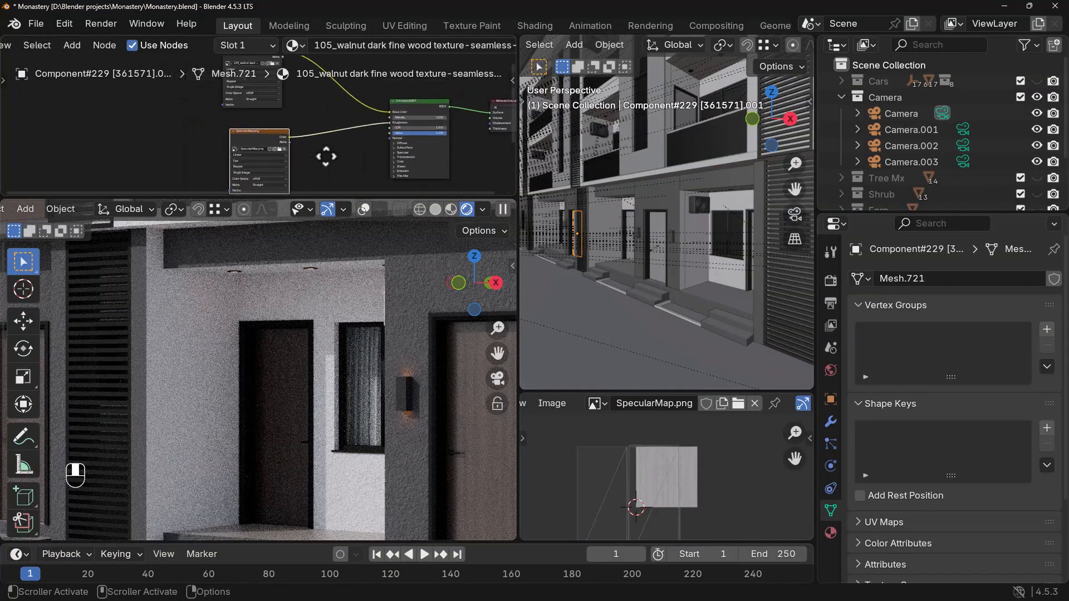
- Move the SpecularMap.png node farther from the Principled BSDF and insert a Color Ramp between its Color output and Roughness
drag(279, 140, 235, 139)
scroll(273, 372, up, 4)
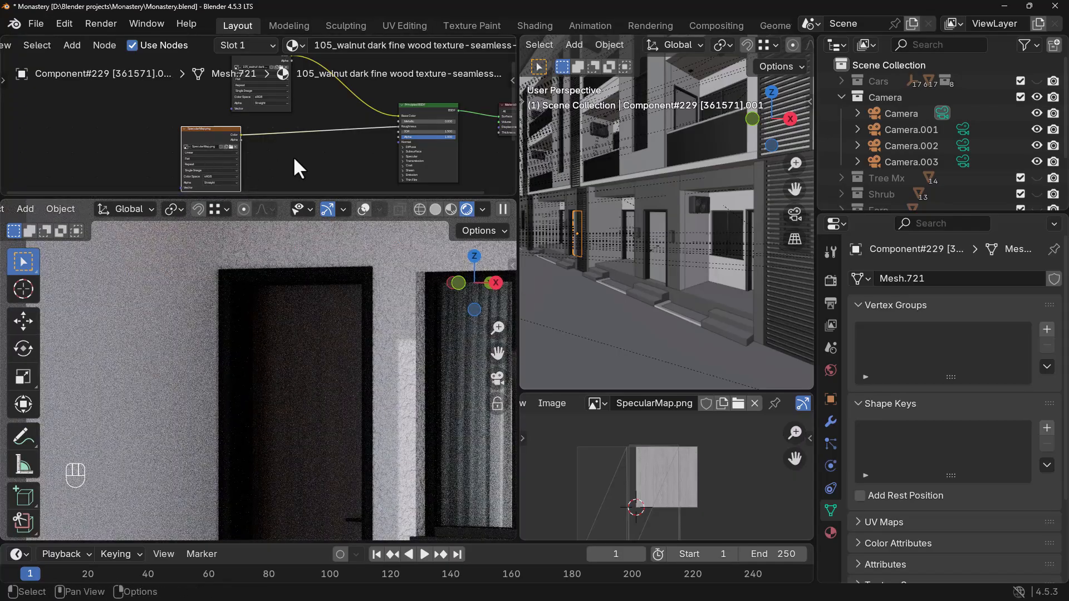
key(shift+a)
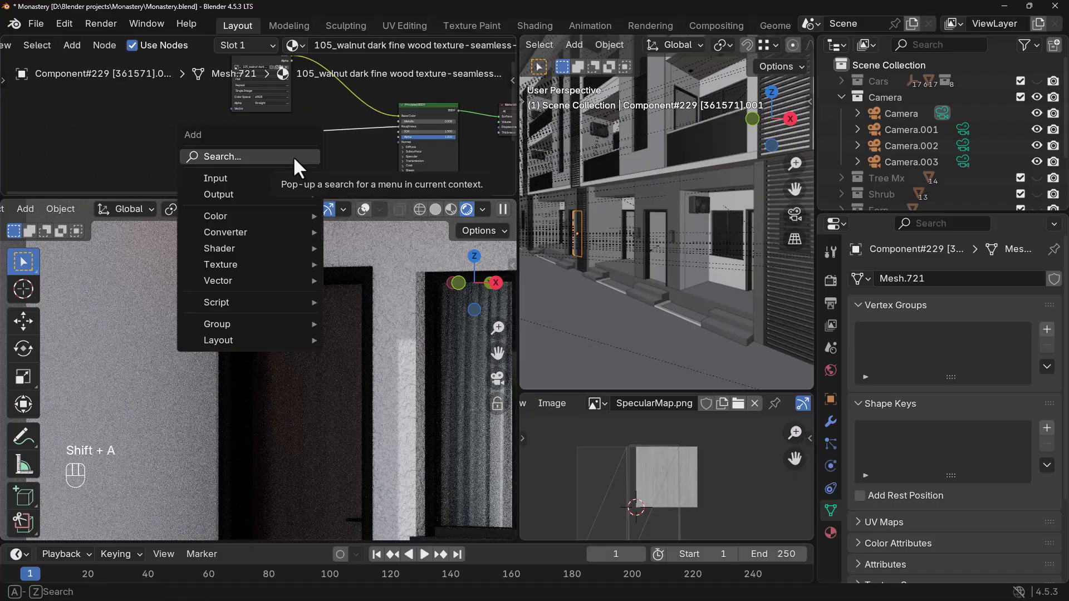
text(col)
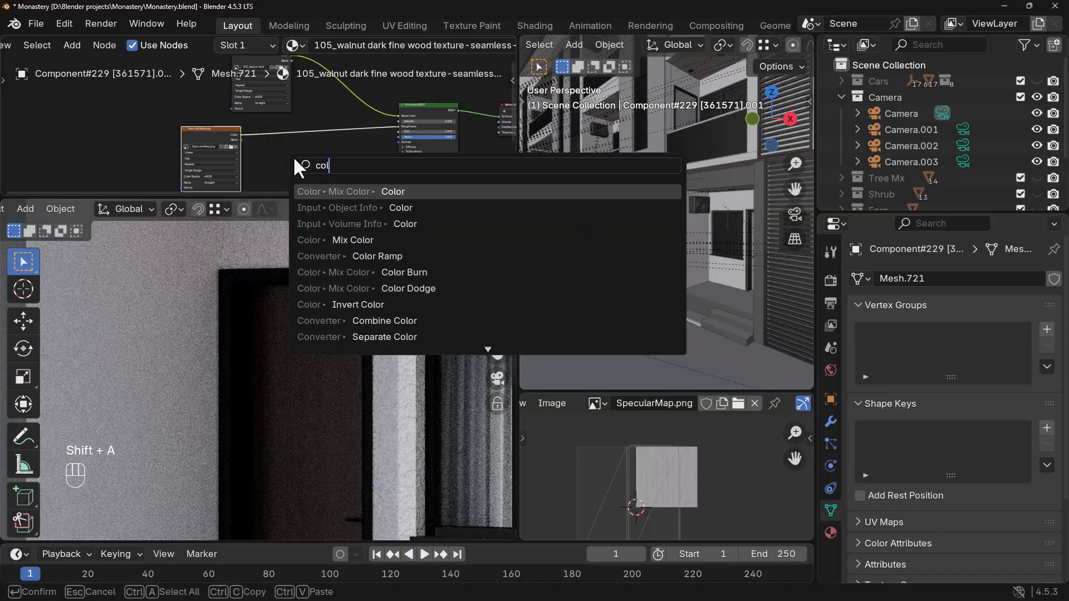
click(377, 256)
click(284, 128)
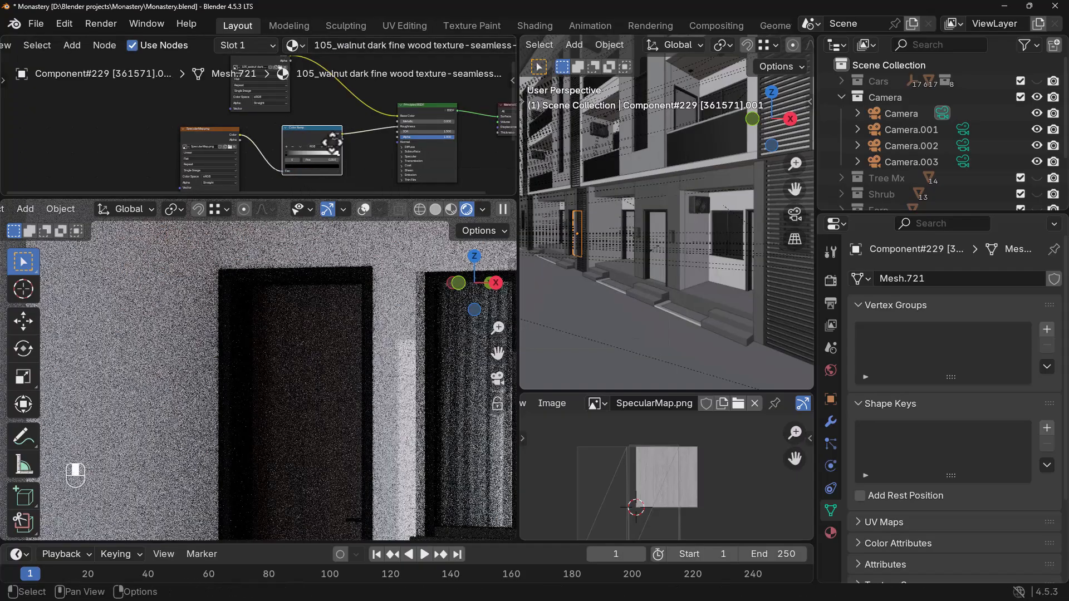
- Set the SpecularMap.png texture's color space to Non-Color
scroll(242, 175, up, 2)
click(204, 155)
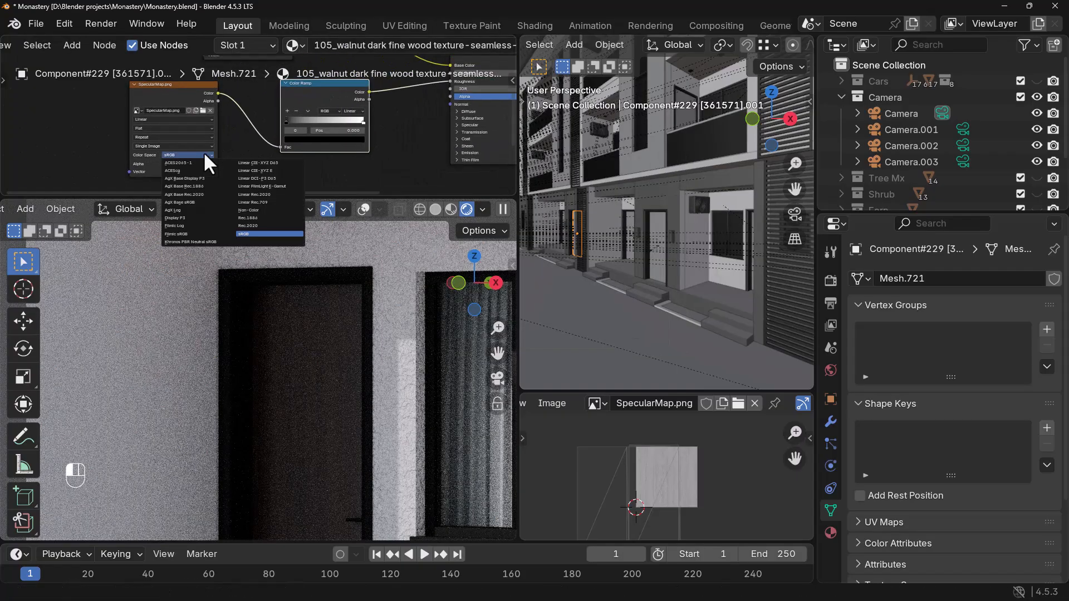
click(248, 209)
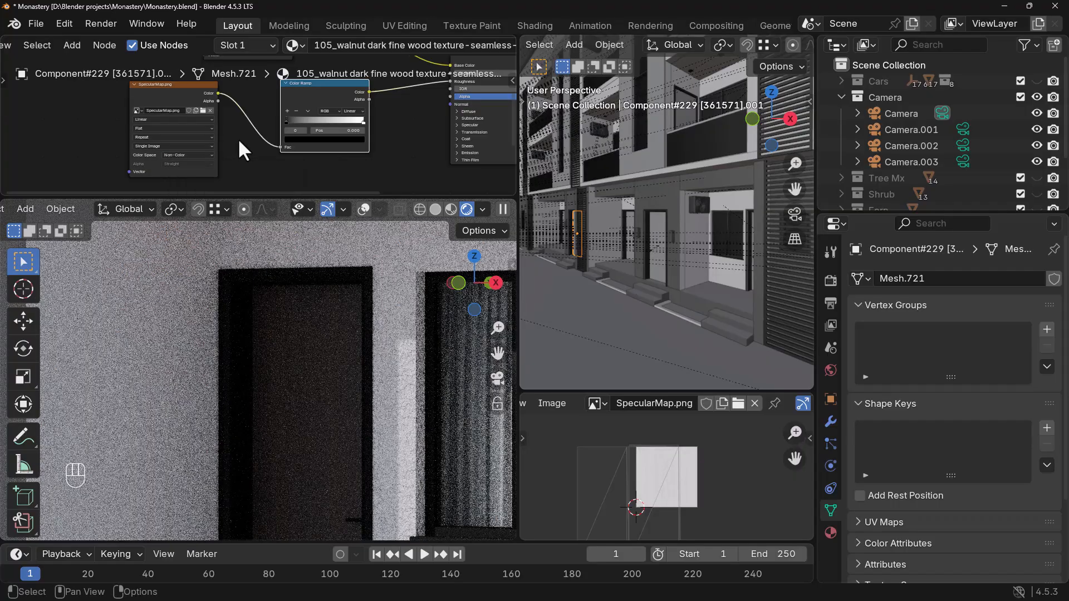
- Preview the Color Ramp on the door and tighten its stops for more contrast, with the black stop at about 0.444
ctrl+shift+click(323, 87)
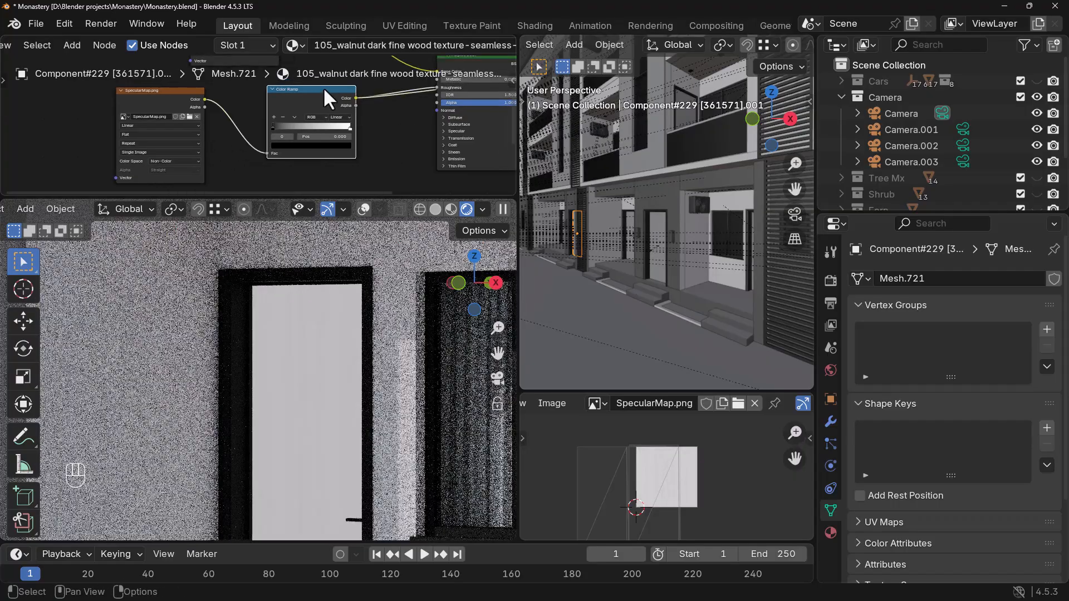
mouse_move(275, 126)
mouse_down()
mouse_move(304, 136)
mouse_move(336, 125)
mouse_move(294, 125)
mouse_up()
key(g)
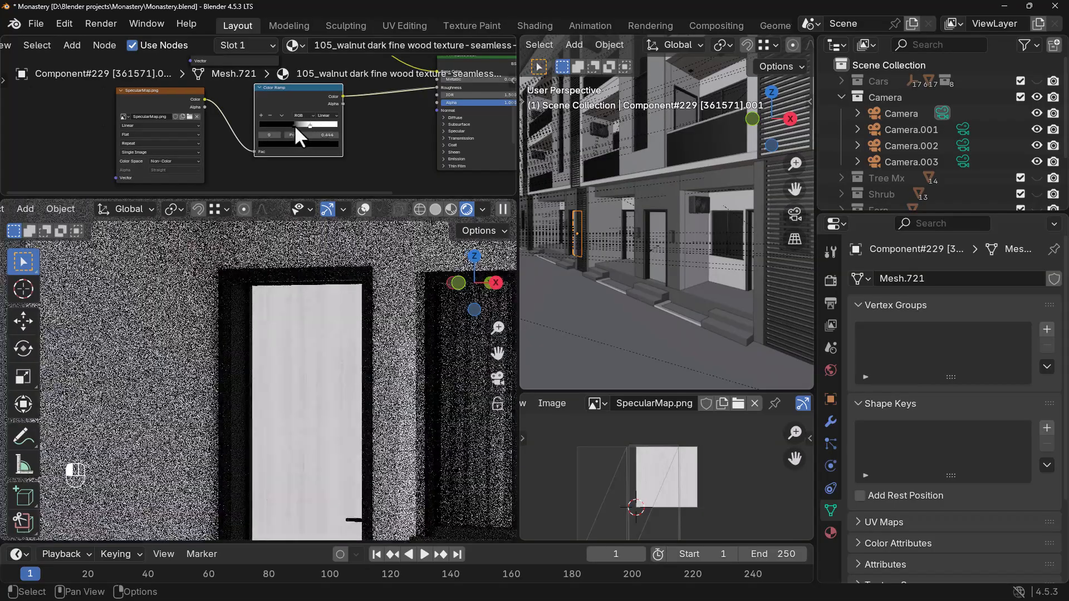
- Check the ramp preview across the ground-floor doors and restore the Principled BSDF as the material output
scroll(340, 417, down, 5)
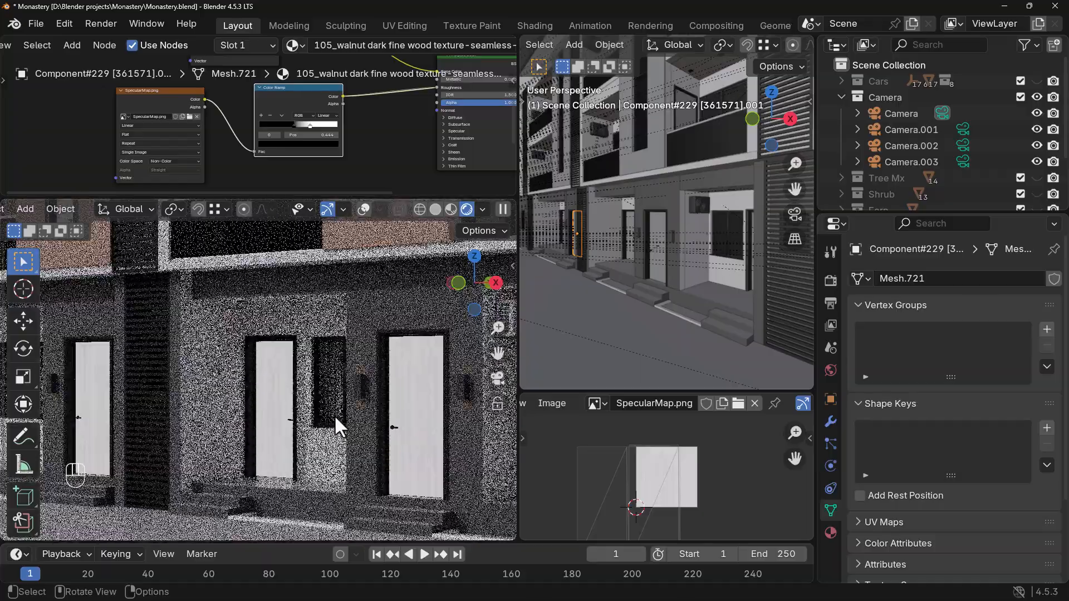
scroll(334, 415, down, 1)
scroll(354, 145, down, 4)
middle_drag(355, 123, 357, 145)
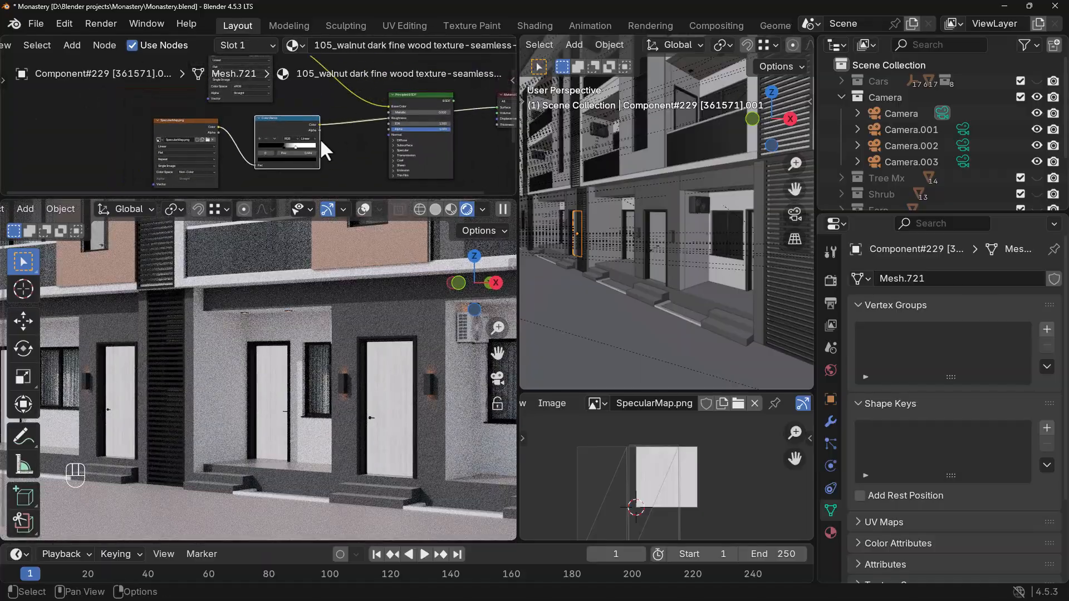
click(404, 108)
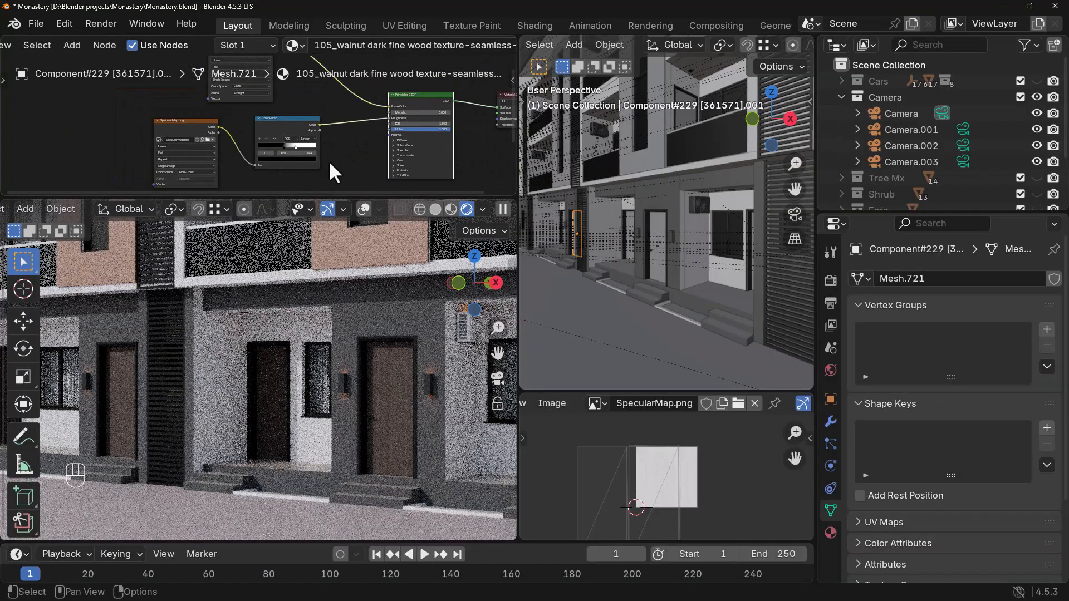
- Reposition the NormalMap.png texture node below the SpecularMap.png node and add a Normal Map node beside it
scroll(330, 163, down, 1)
mouse_move(316, 165)
middle_down()
mouse_move(319, 135)
mouse_move(319, 152)
middle_up()
scroll(319, 135, down, 2)
click(292, 178)
drag(292, 178, 225, 176)
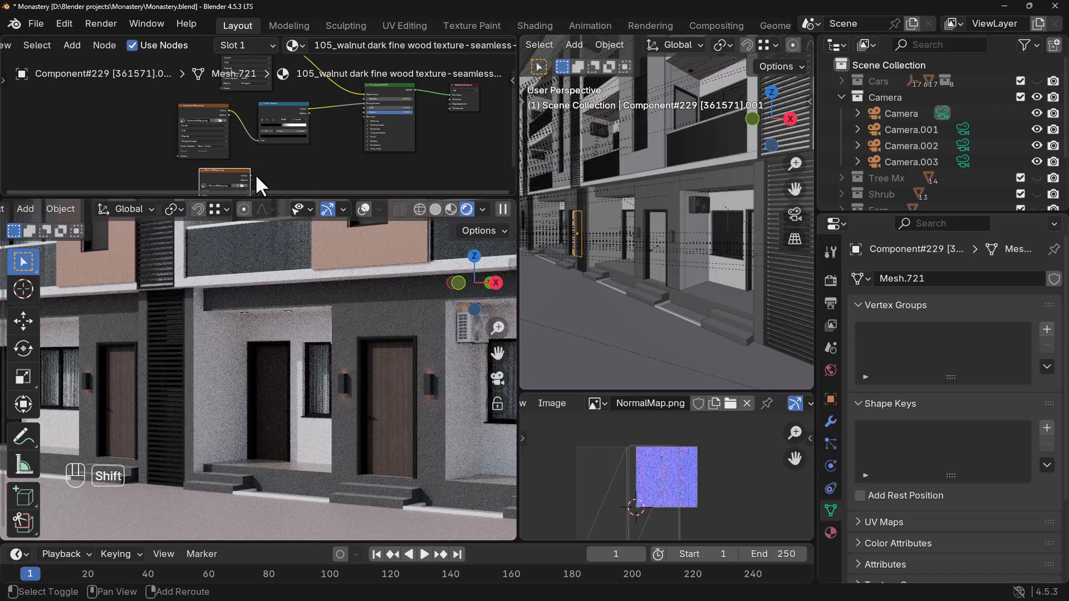
key(shift+a)
text(no)
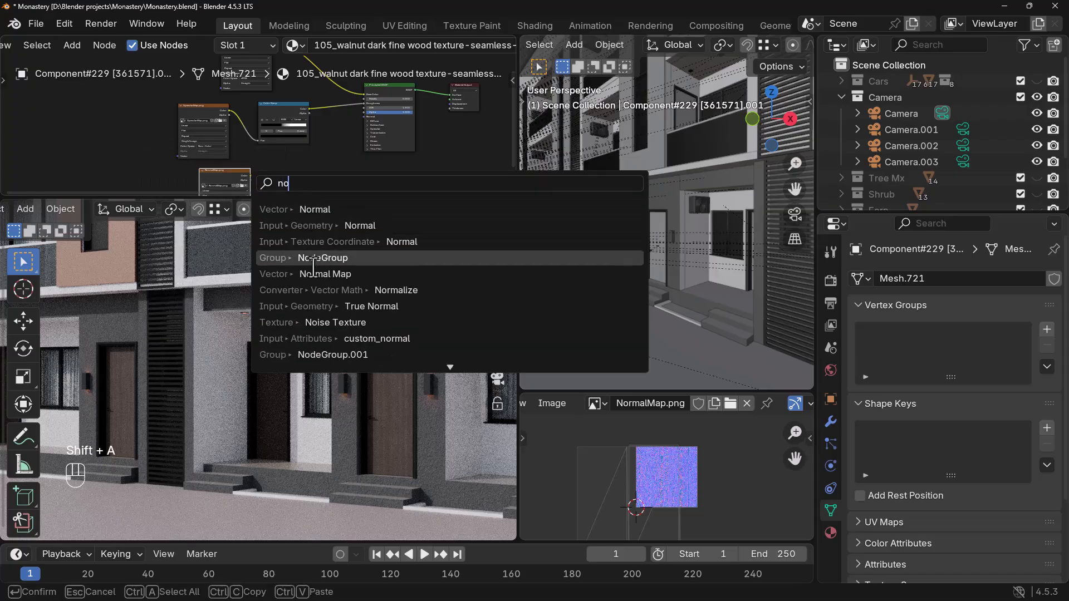
click(313, 274)
click(262, 163)
- Connect the NormalMap.png Color output to the Normal Map node's Color input and set the texture's color space to Non-Color
middle_drag(262, 163, 236, 145)
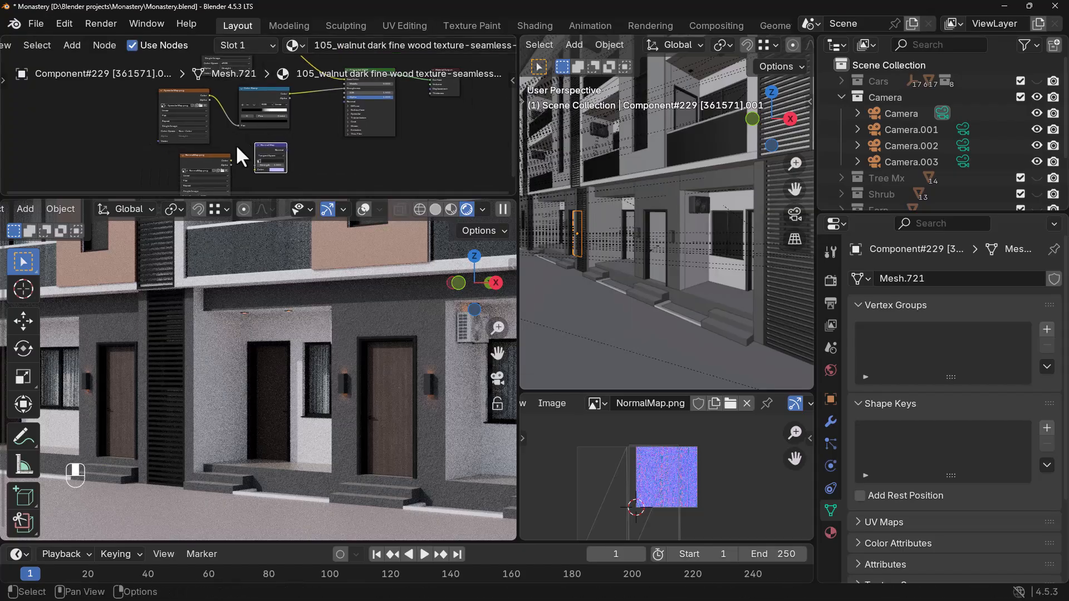
scroll(239, 155, up, 4)
drag(209, 149, 247, 137)
middle_drag(234, 150, 235, 126)
click(193, 155)
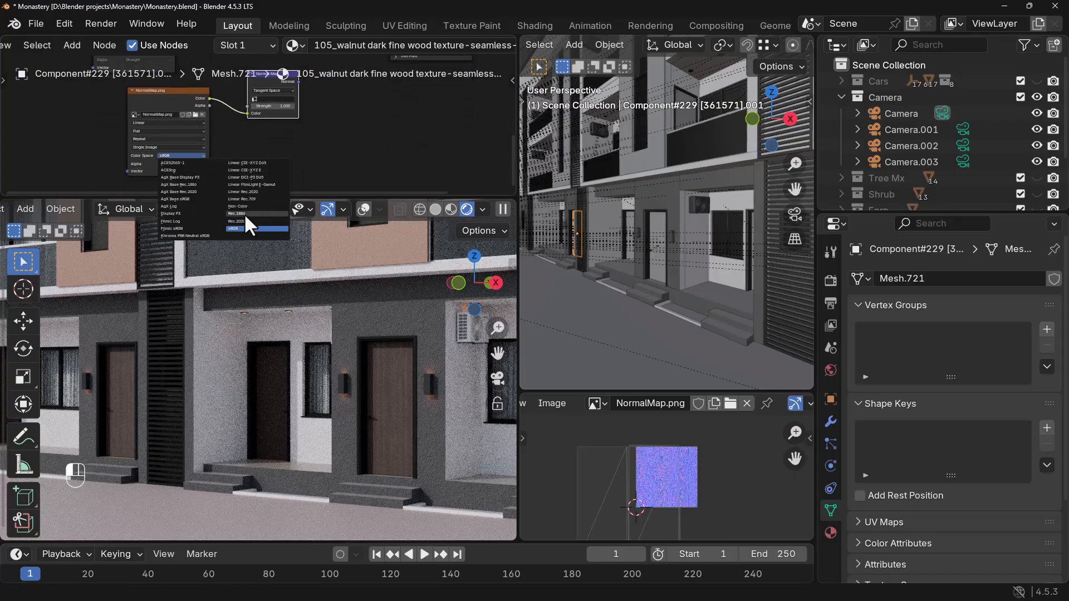
click(242, 205)
- Connect the Normal Map node's Normal output to the Principled BSDF's Normal input and inspect the doors up close
middle_drag(332, 112, 232, 169)
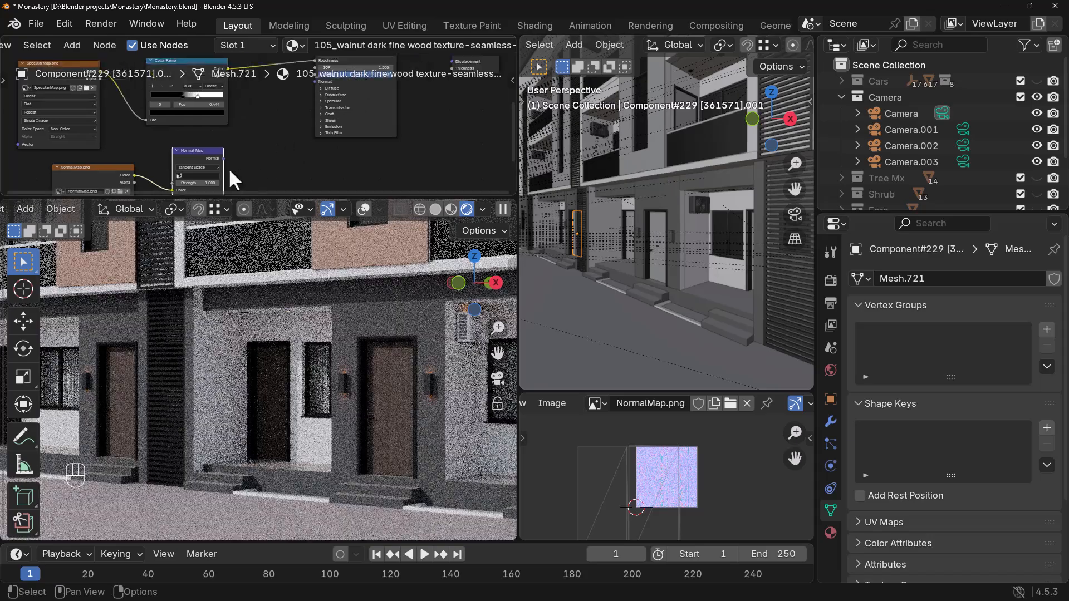
drag(224, 158, 315, 83)
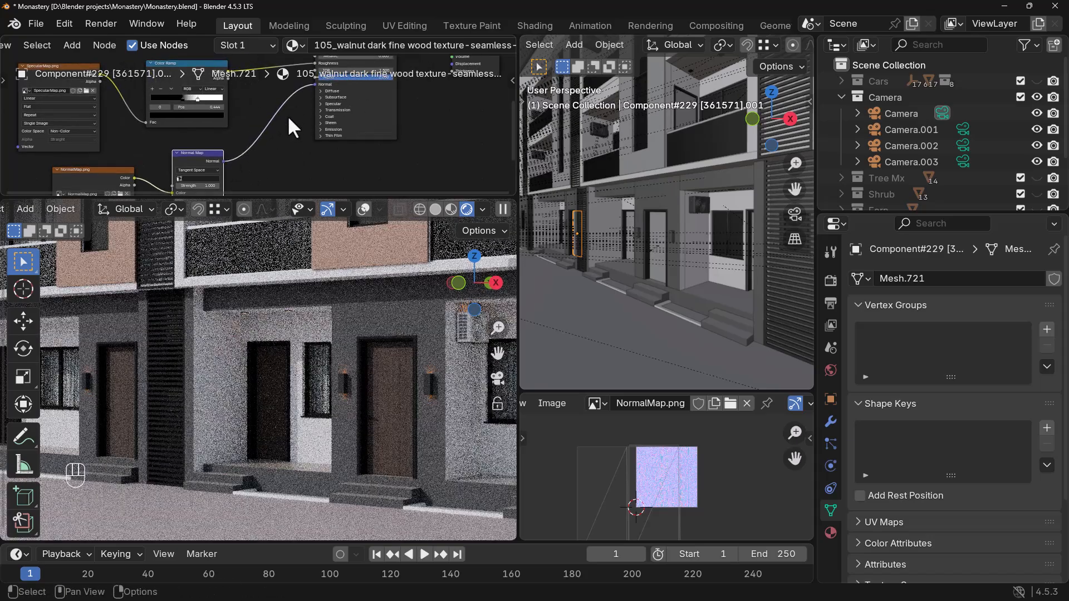
scroll(399, 399, up, 5)
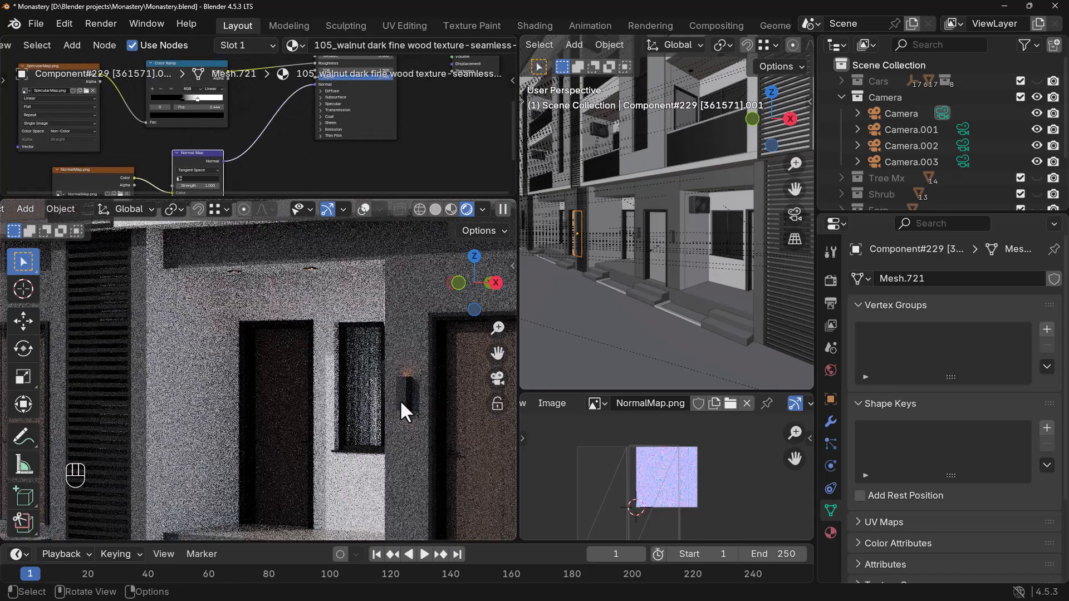
shift+middle_drag(400, 401, 292, 371)
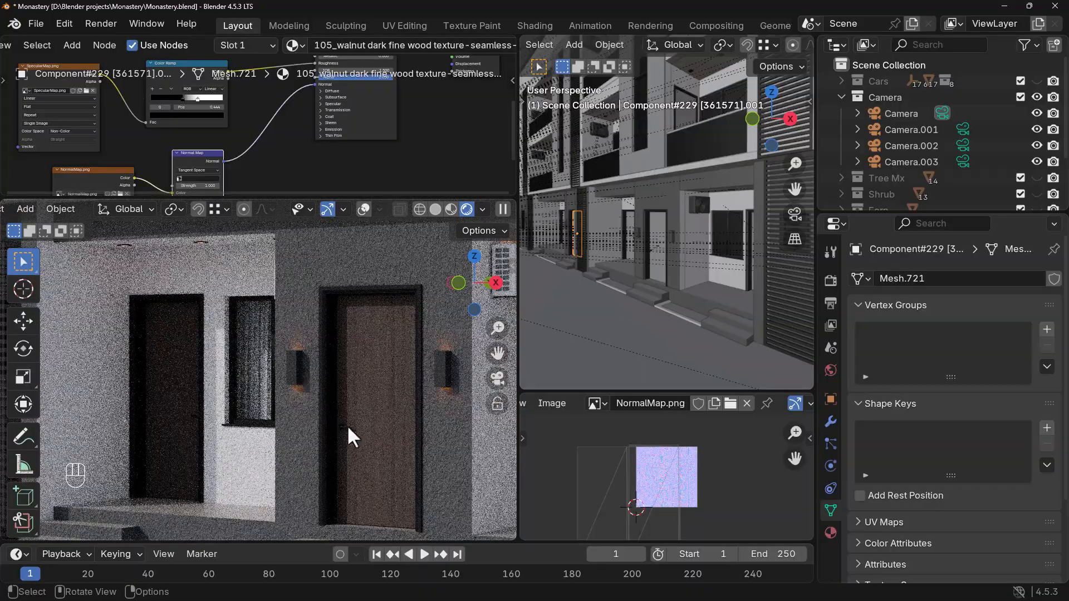
- Move the walnut texture node away from the Principled BSDF and insert an RGB Curves node between it and Base Color
scroll(308, 156, down, 6)
middle_drag(278, 128, 358, 207)
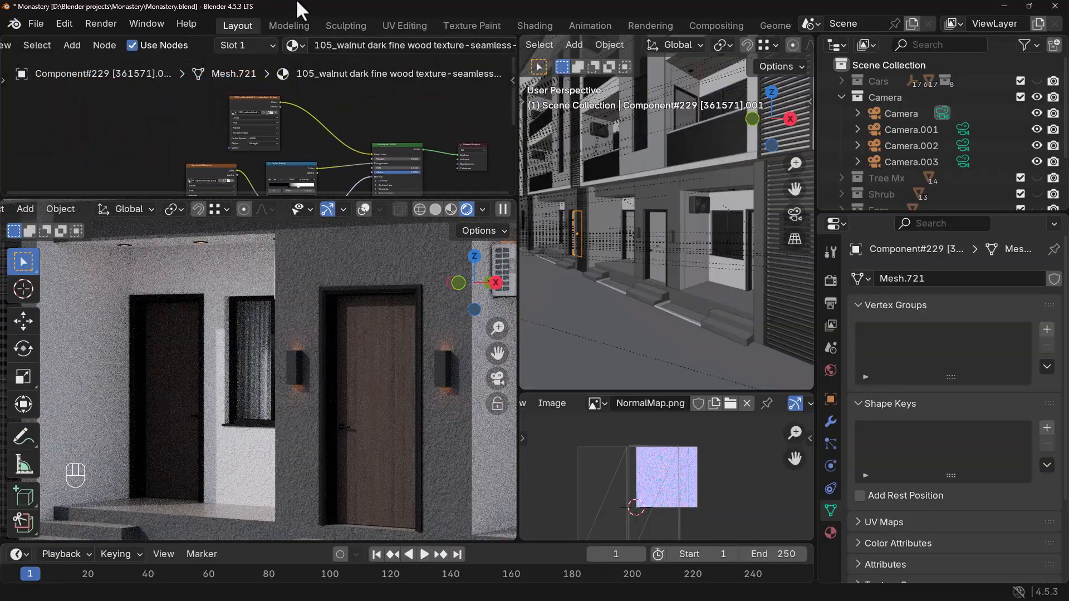
middle_drag(311, 111, 311, 139)
drag(255, 125, 216, 114)
key(shift+a)
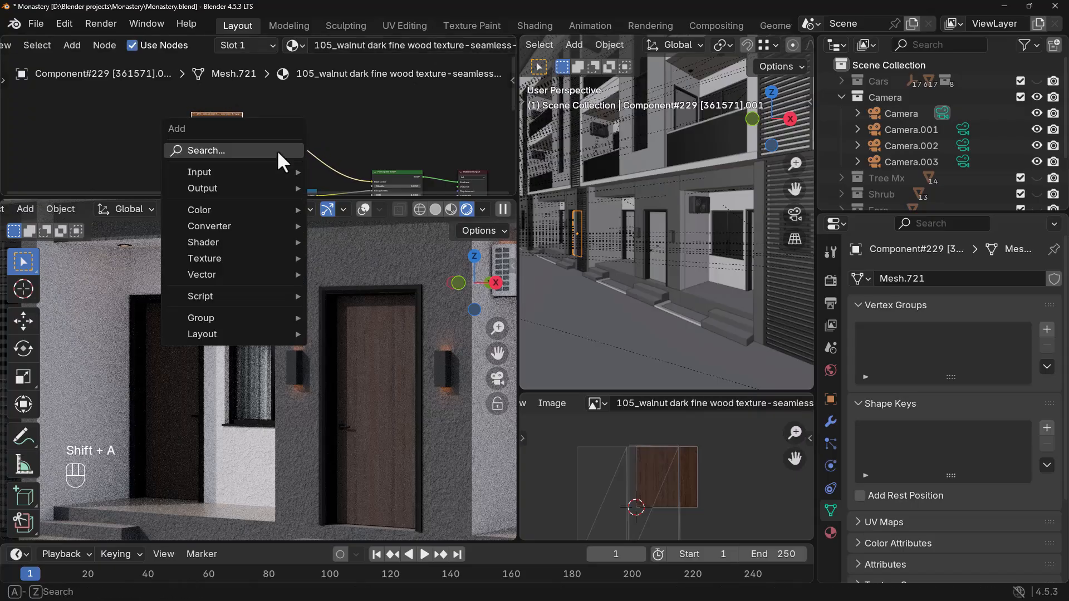
text(cur)
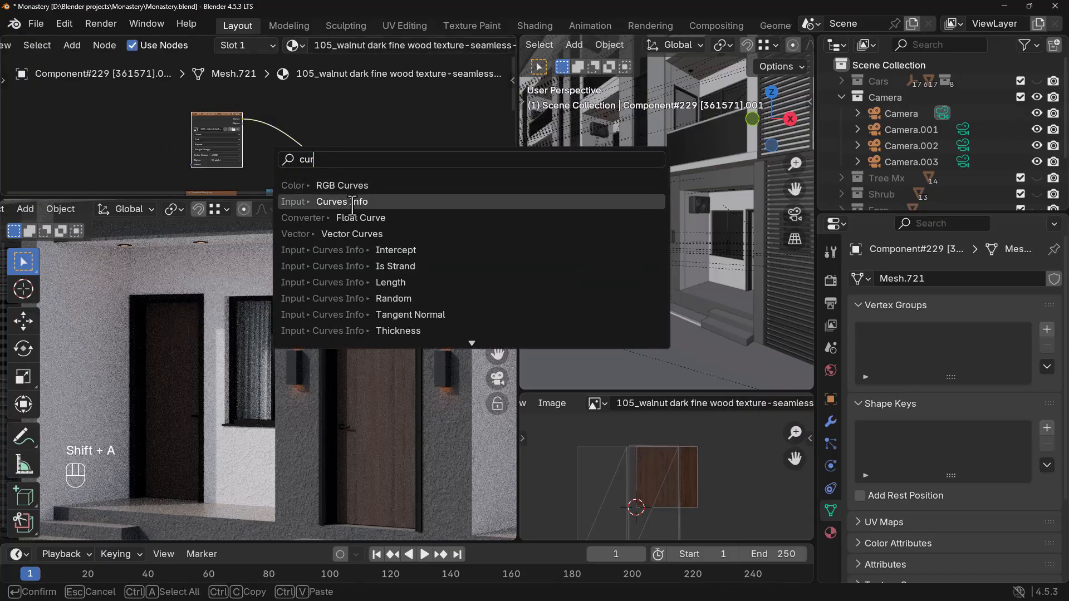
key(Return)
click(333, 128)
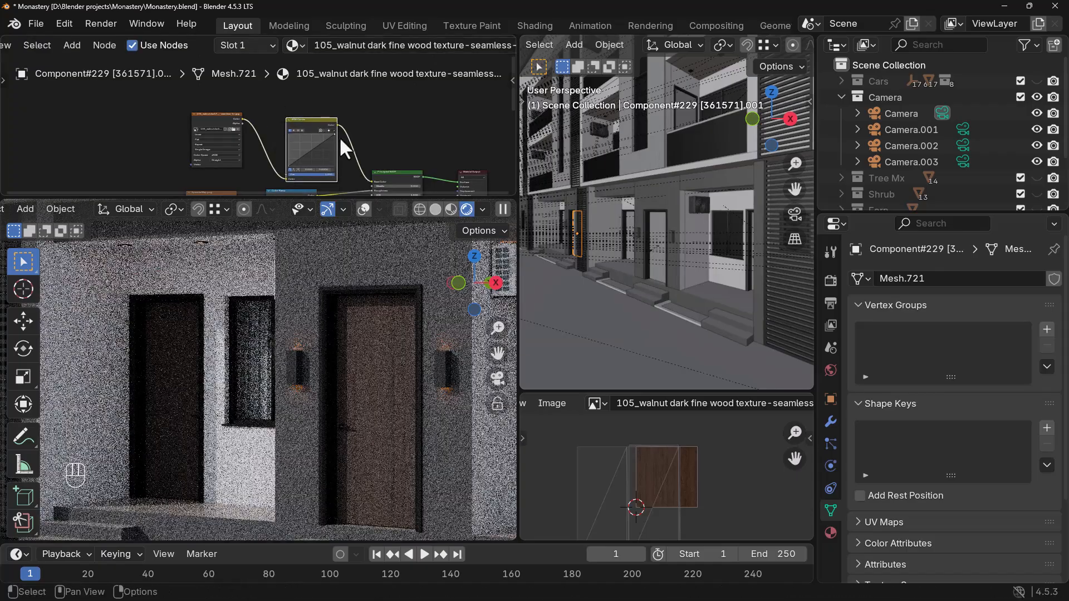
- Adjust the RGB Curves control point, trying a darker wood before raising it to slightly brighten the walnut, and check the doors
drag(317, 138, 328, 148)
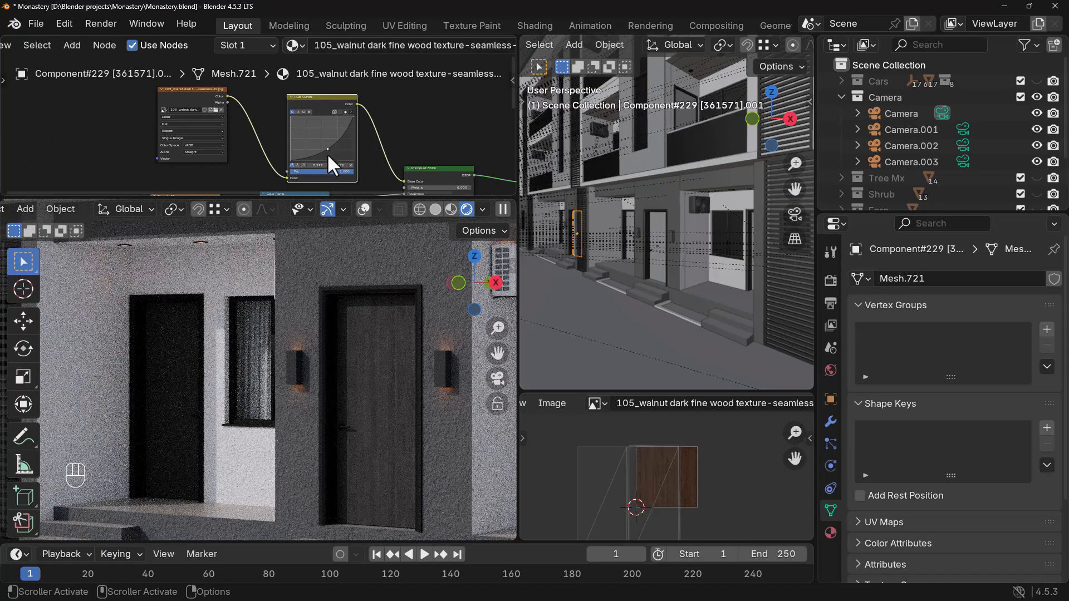
drag(326, 148, 316, 139)
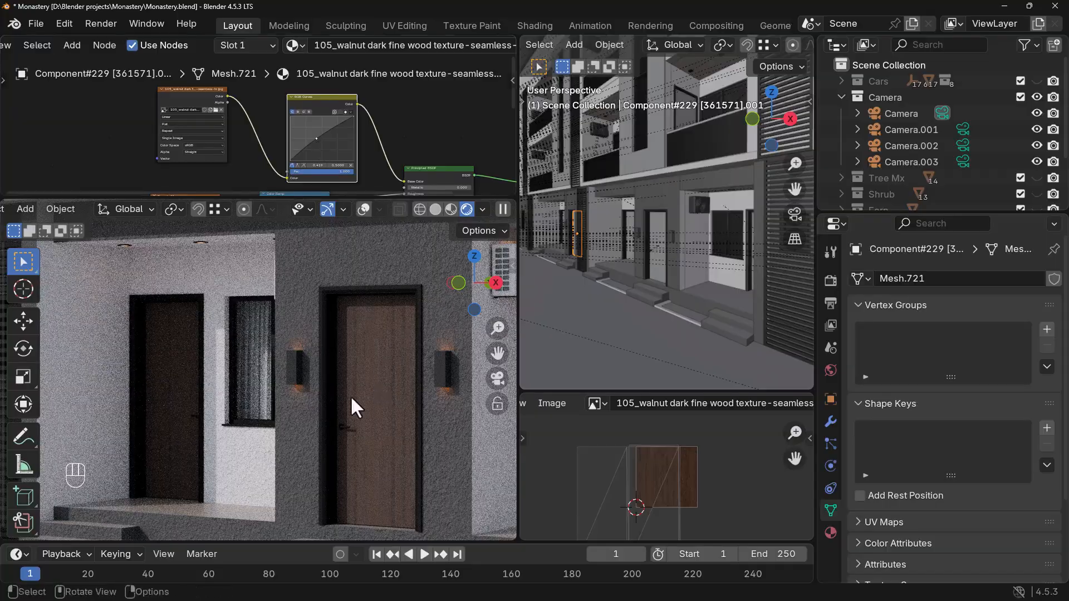
scroll(350, 395, down, 5)
scroll(345, 397, down, 4)
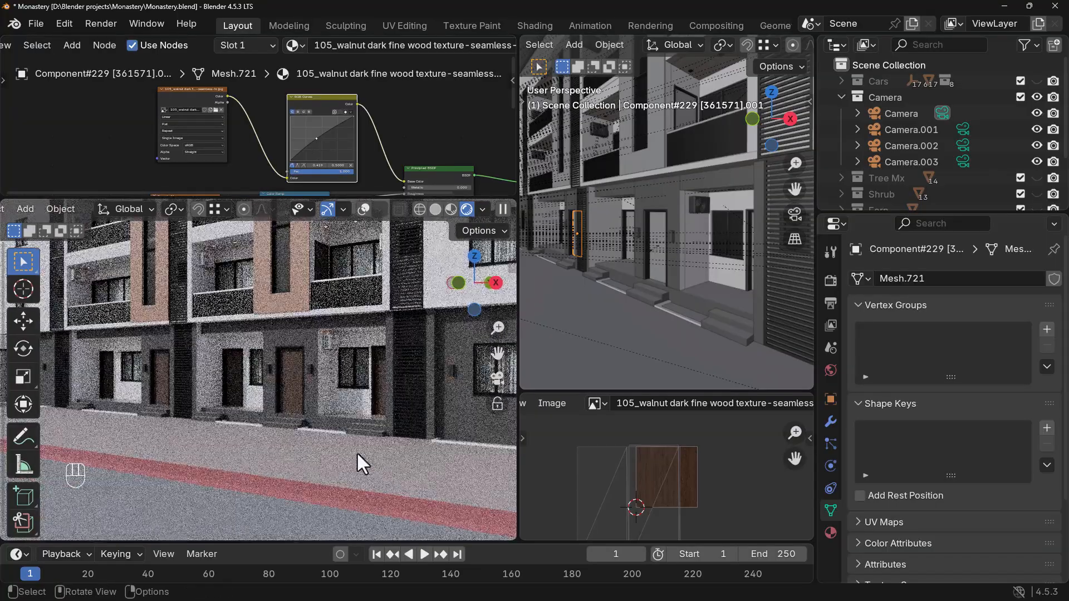
scroll(283, 394, up, 3)
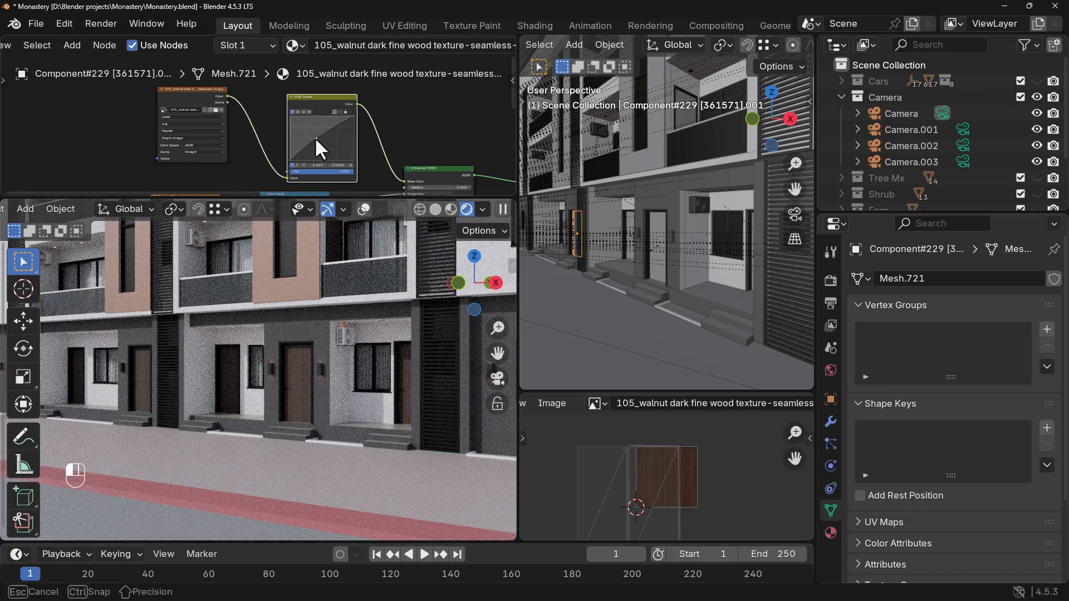
drag(315, 137, 315, 132)
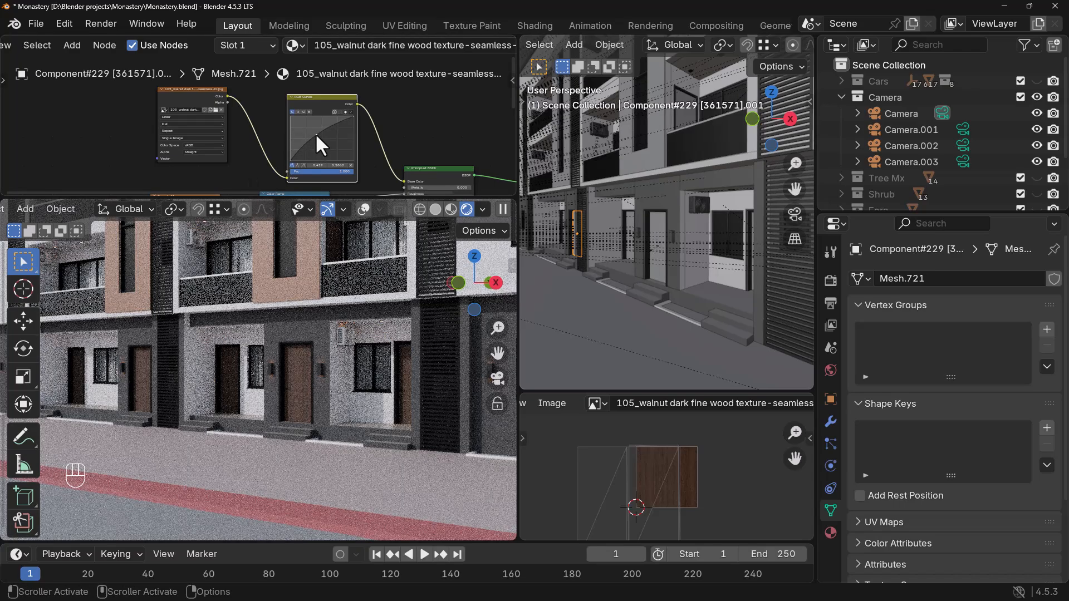
scroll(292, 493, down, 5)
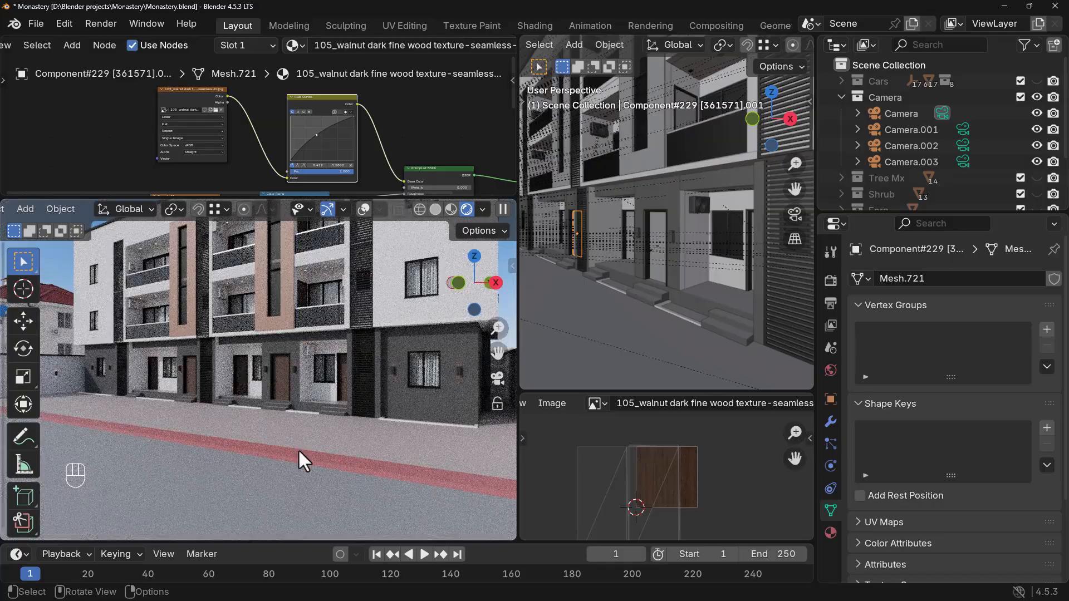
scroll(294, 400, up, 5)
scroll(307, 402, up, 3)
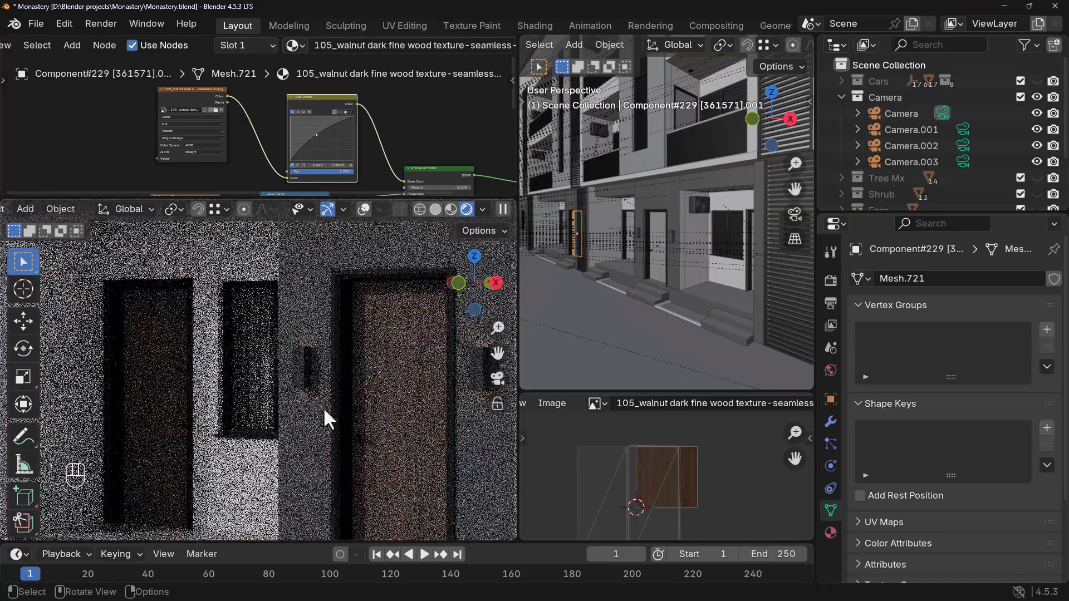
- Select the facade's wood cladding, connect its Rustic OAK 01_Diffuse texture to the Principled BSDF's Base Color, and move the texture node farther away
scroll(242, 433, down, 2)
scroll(243, 433, down, 5)
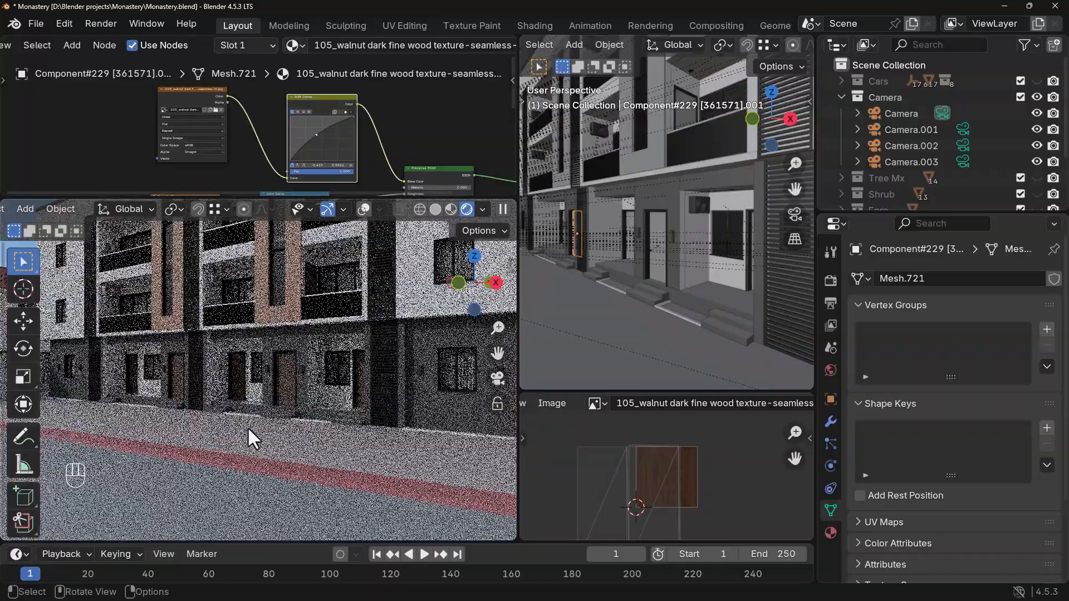
click(259, 303)
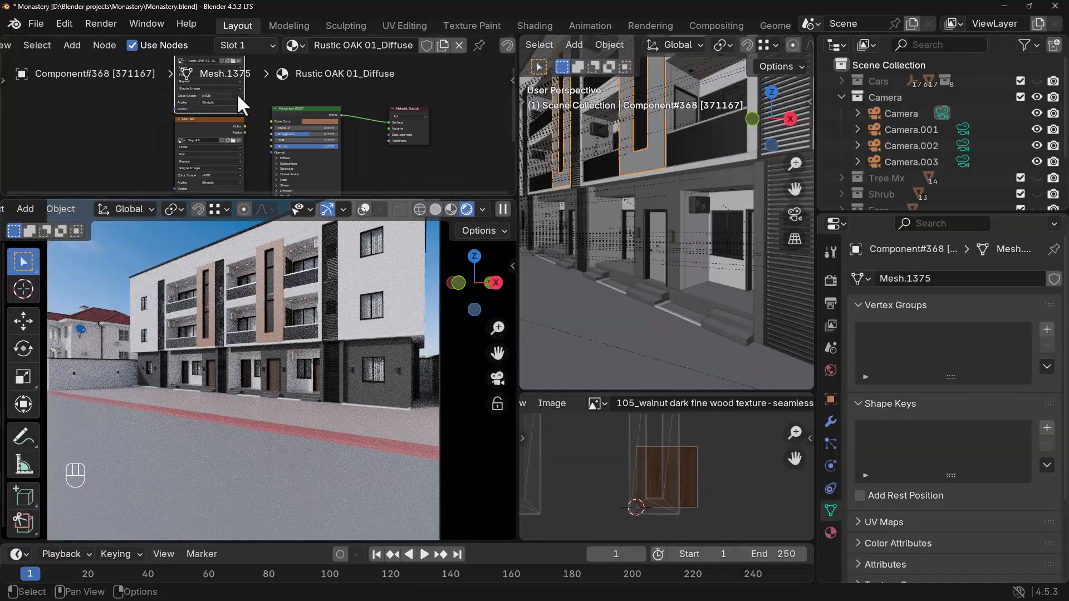
middle_drag(174, 124, 160, 167)
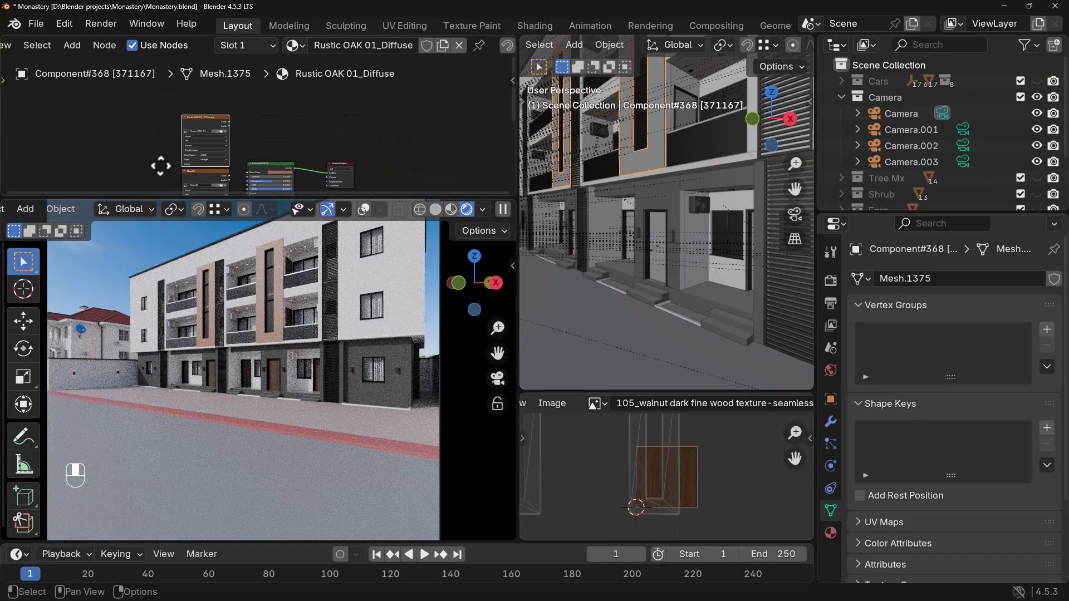
scroll(162, 166, up, 1)
drag(203, 116, 245, 103)
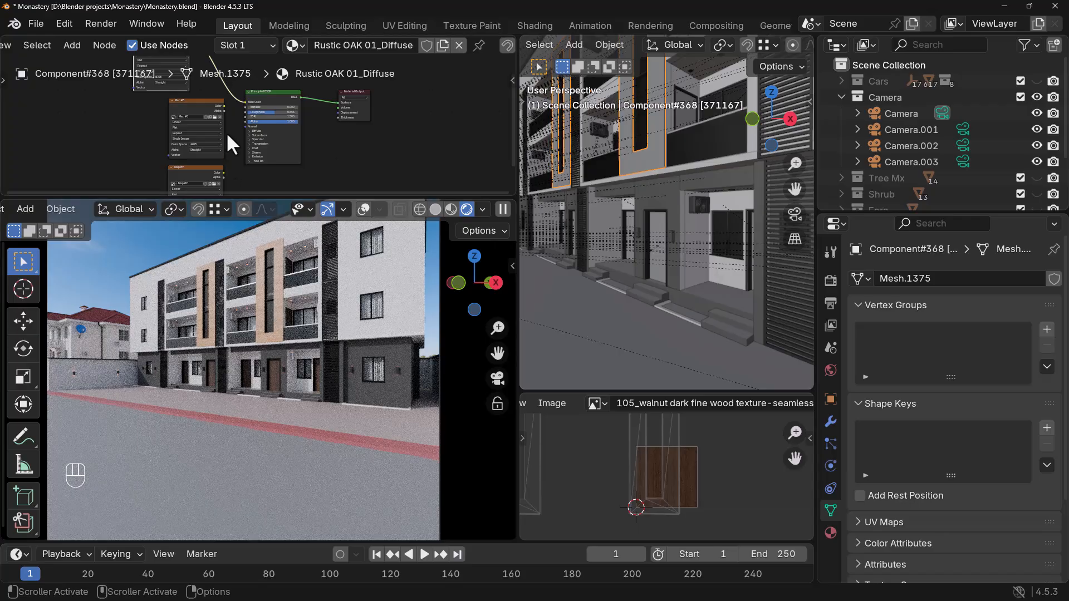
middle_drag(226, 131, 260, 208)
drag(195, 105, 167, 95)
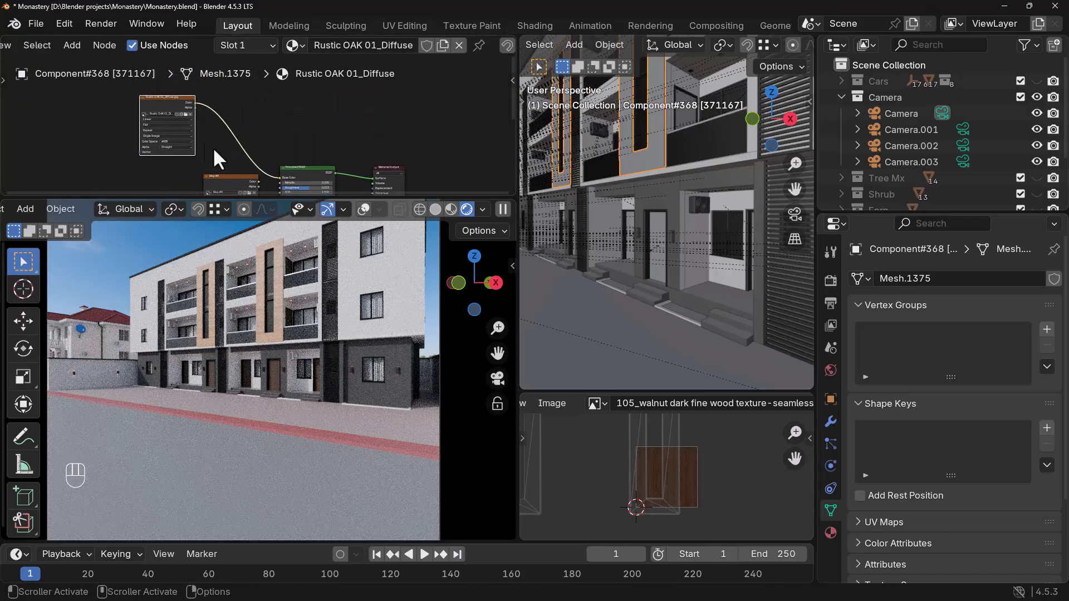
- Insert an RGB Curves node between the Rustic OAK 01_Diffuse texture and Base Color, and move the texture node farther away
key(shift+a)
text(c)
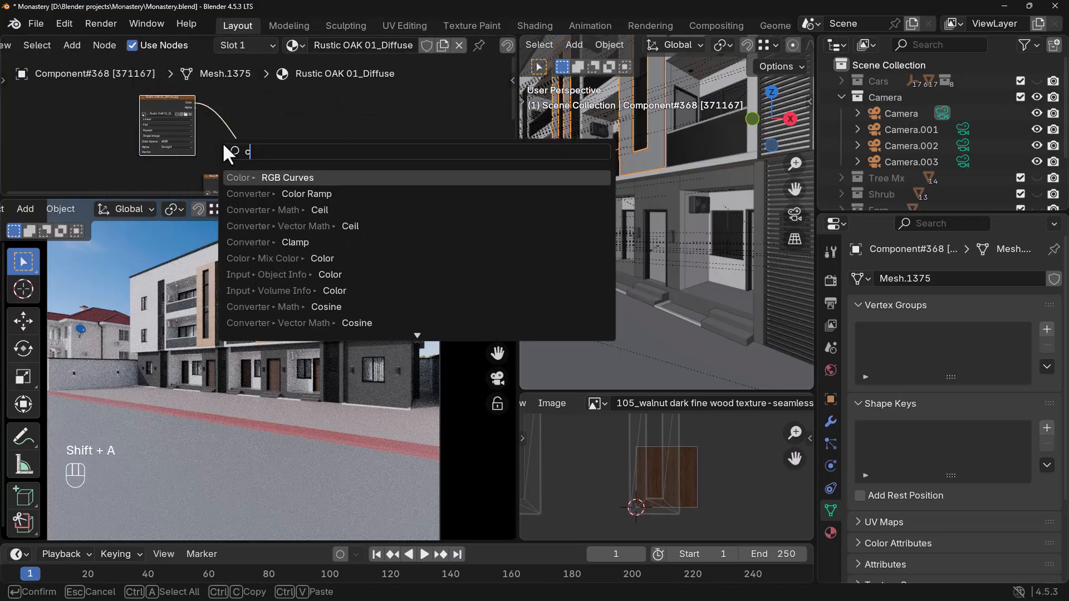
text(ur)
key(Return)
click(184, 111)
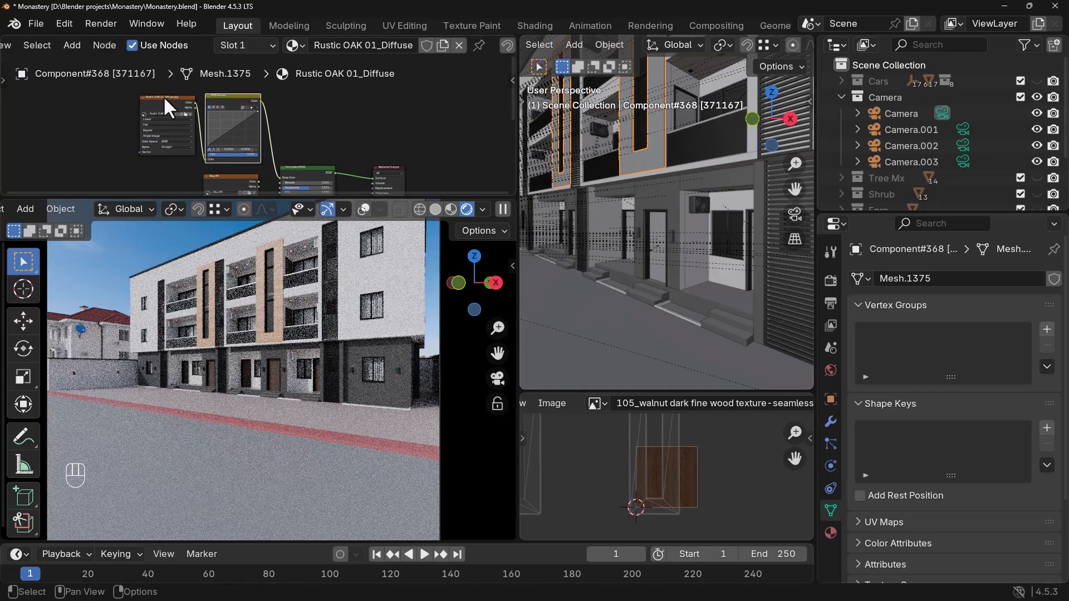
click(151, 91)
drag(152, 90, 120, 88)
middle_drag(201, 122, 200, 138)
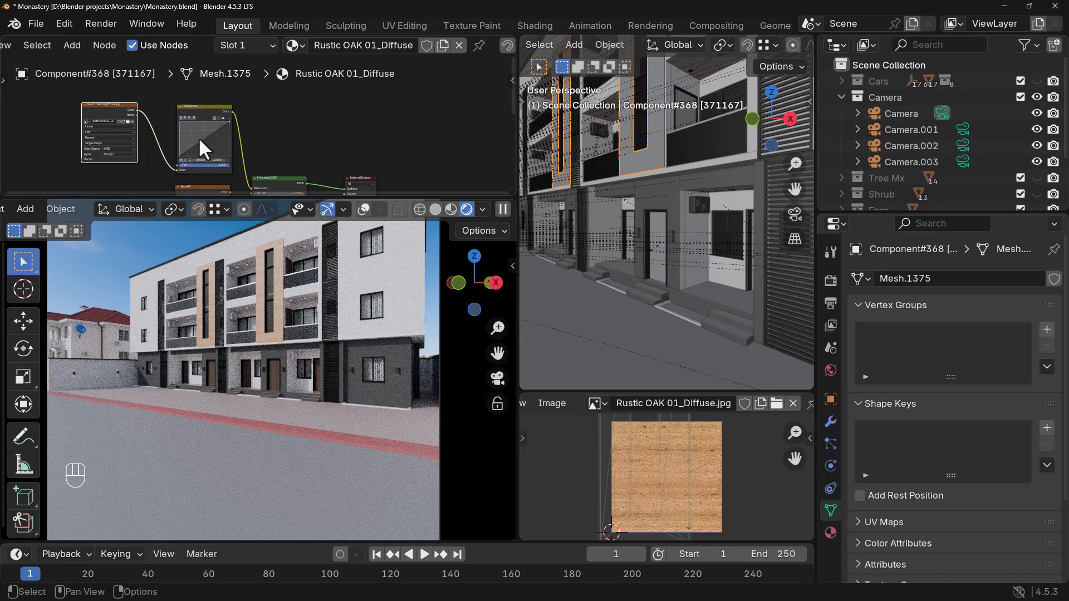
- Pull the RGB Curves midpoint down to darken the oak cladding slightly, comparing it with the wooden doors
drag(210, 117, 174, 147)
scroll(189, 140, up, 2)
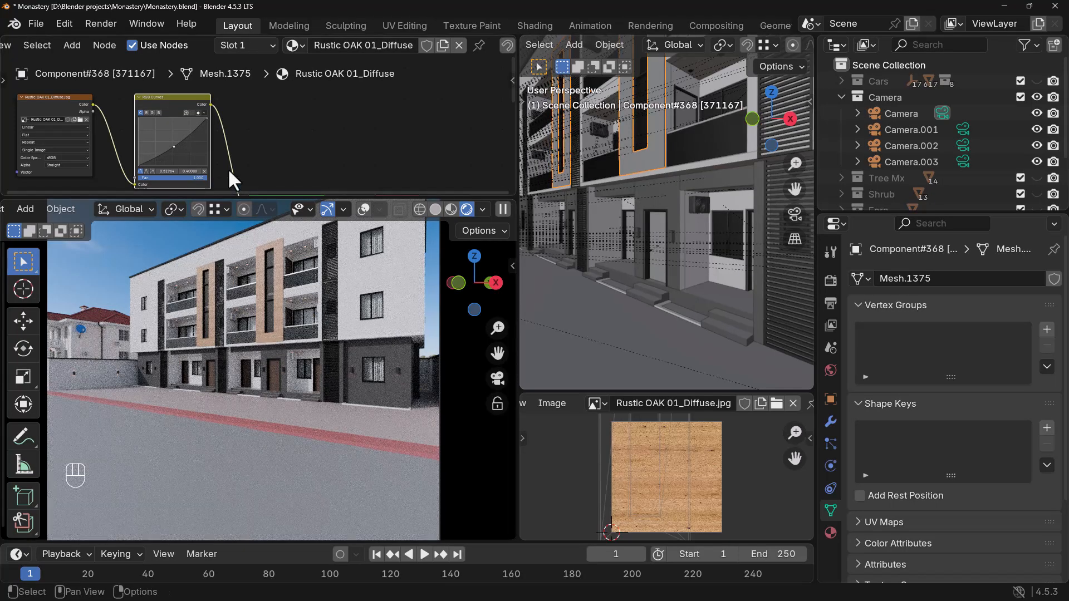
scroll(246, 312, up, 6)
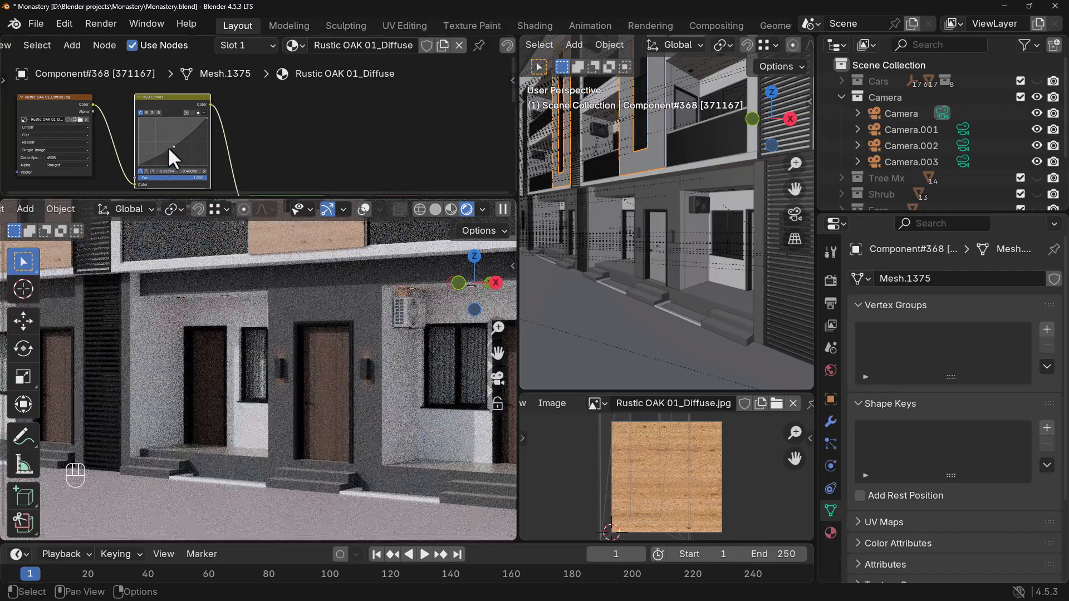
drag(173, 146, 174, 149)
scroll(276, 422, down, 5)
scroll(302, 131, down, 1)
- Connect the Map #8 texture's Color output to the Principled BSDF's Roughness input and move the texture node away from it
scroll(302, 131, down, 2)
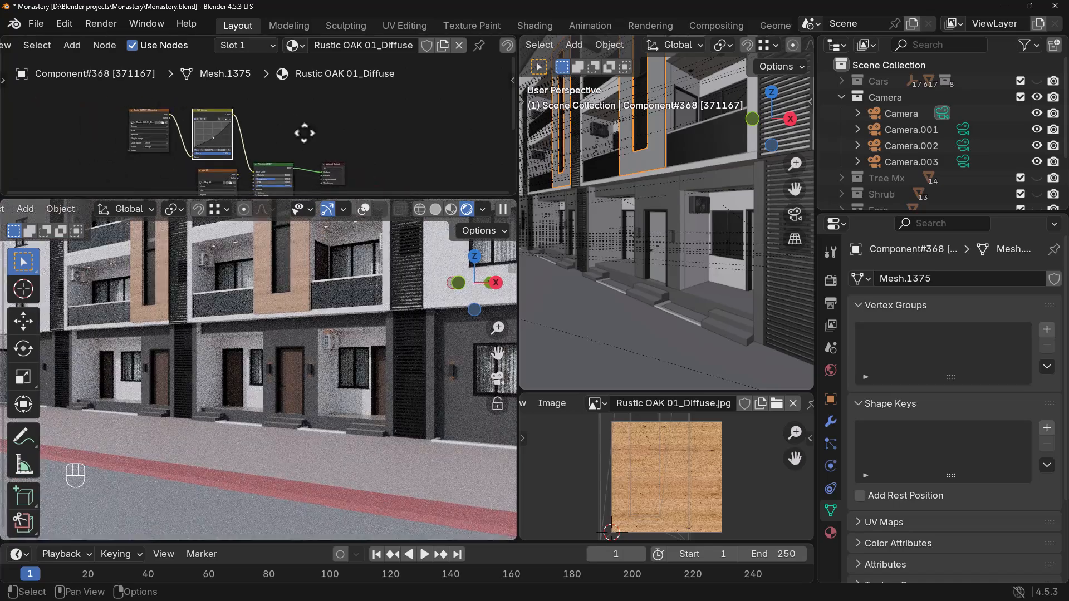
middle_drag(302, 132, 305, 90)
scroll(215, 155, up, 2)
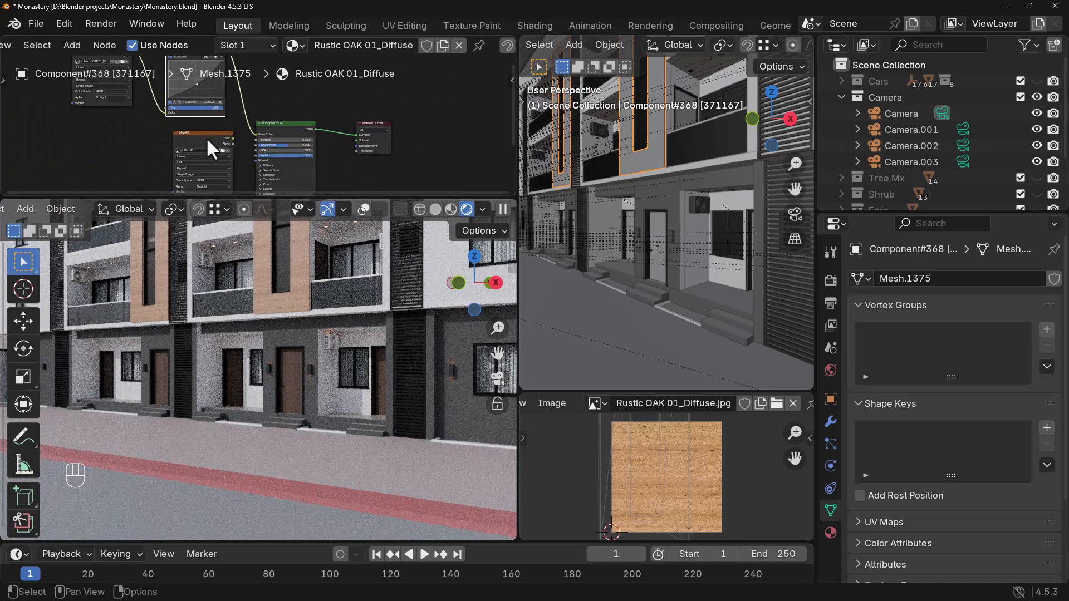
click(209, 148)
drag(204, 141, 255, 145)
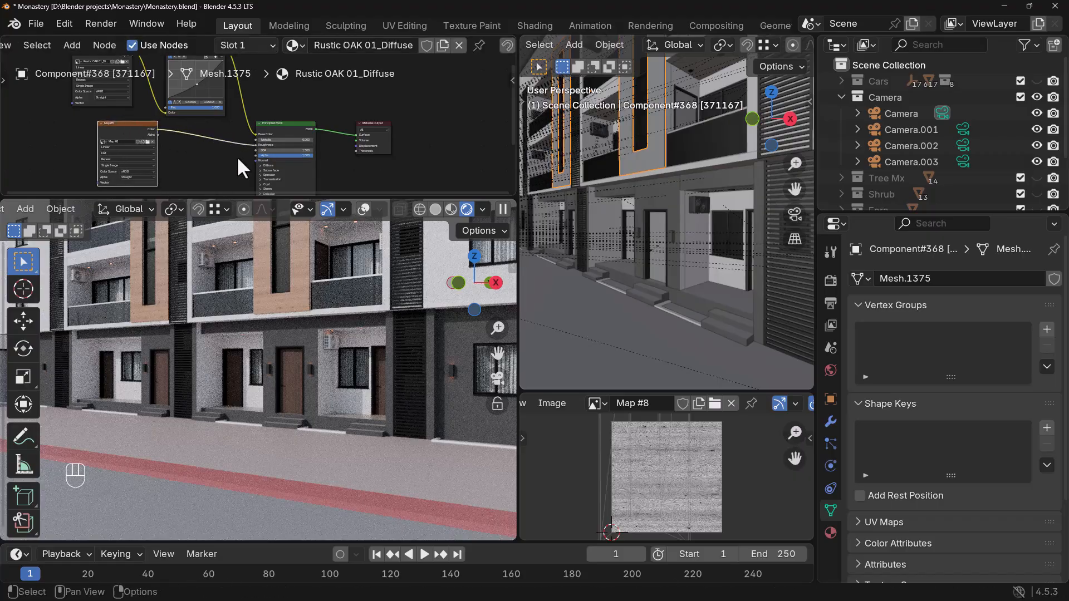
drag(133, 129, 88, 134)
- Insert a Color Ramp node between the Map #8 texture and the Roughness input
key(shift+a)
text(col)
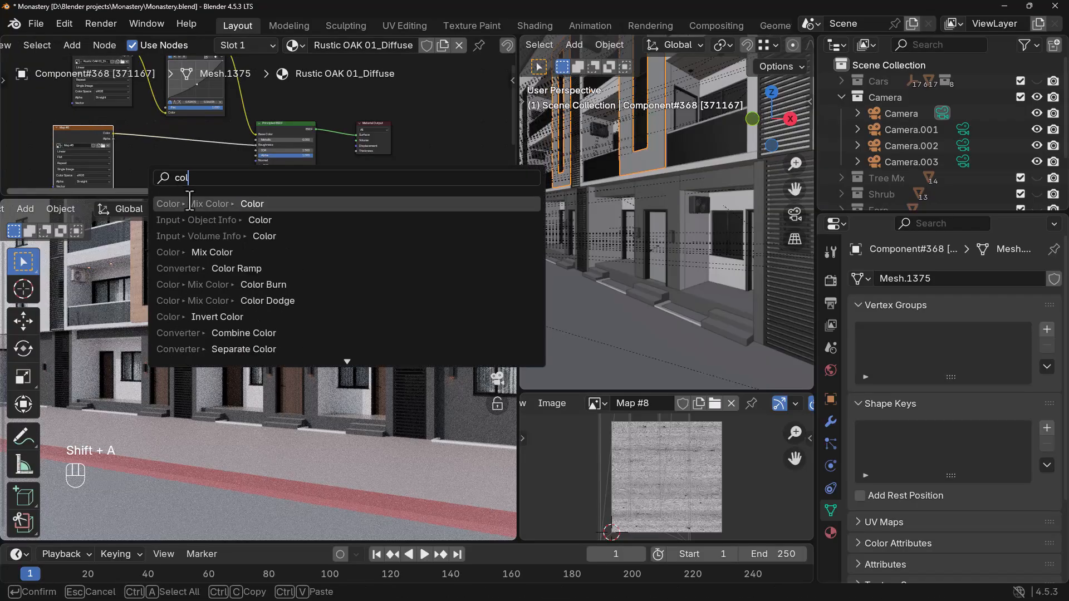
click(206, 268)
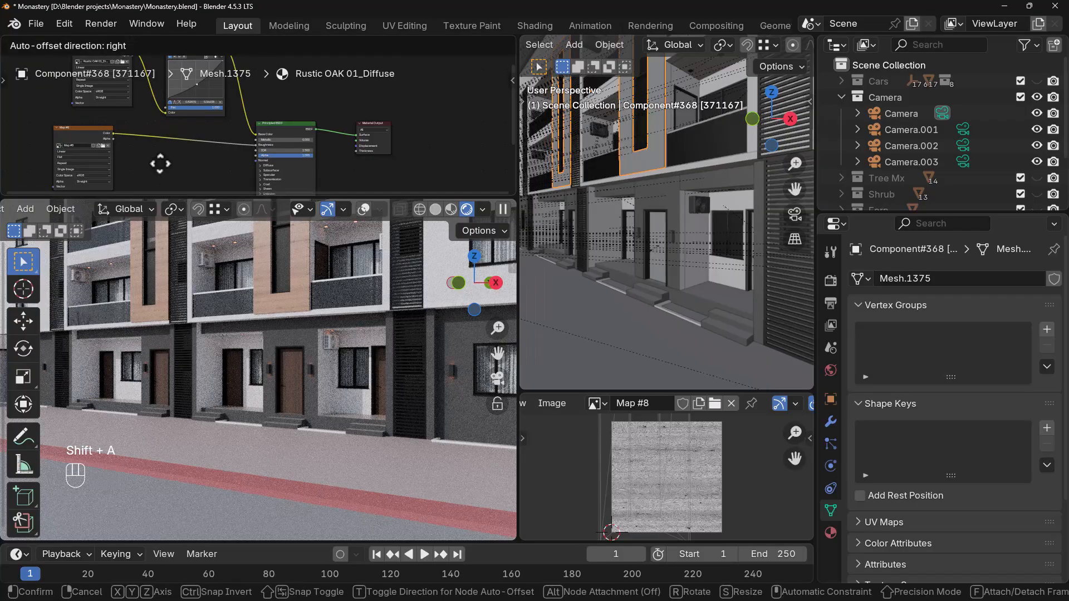
click(184, 157)
- Preview the Color Ramp, move its white stop inward and its black stop to 0.227 for more contrast, and restore the Principled BSDF output
ctrl+shift+click(175, 132)
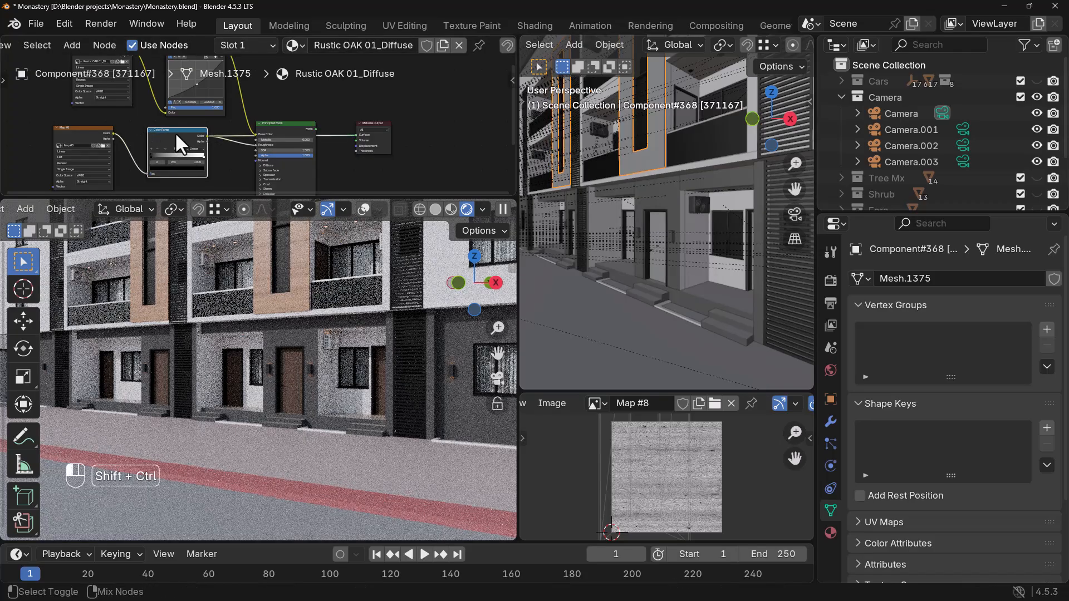
scroll(176, 170, up, 4)
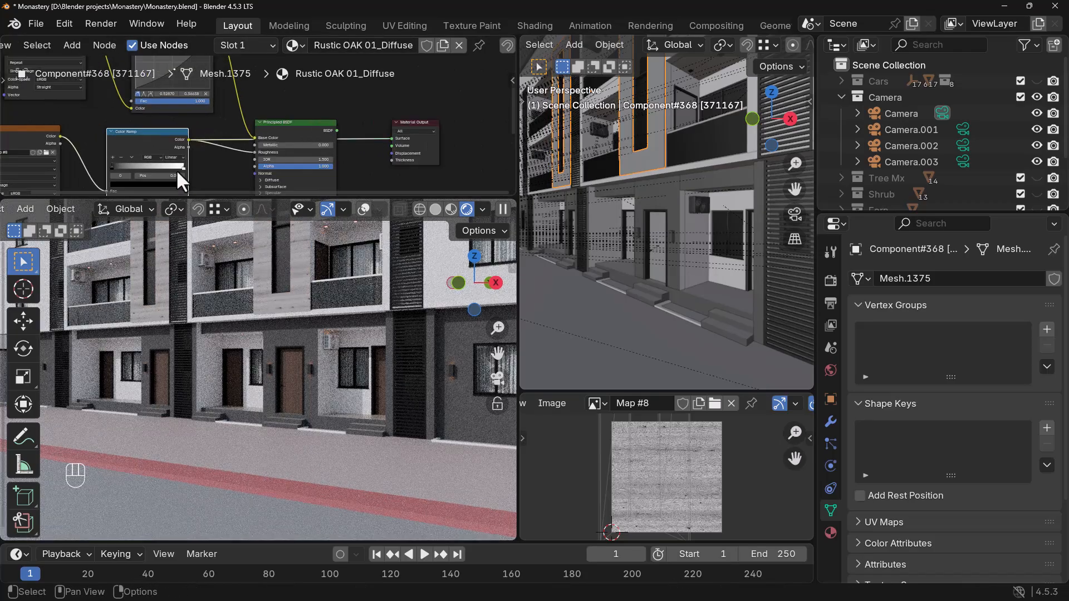
middle_drag(207, 158, 223, 142)
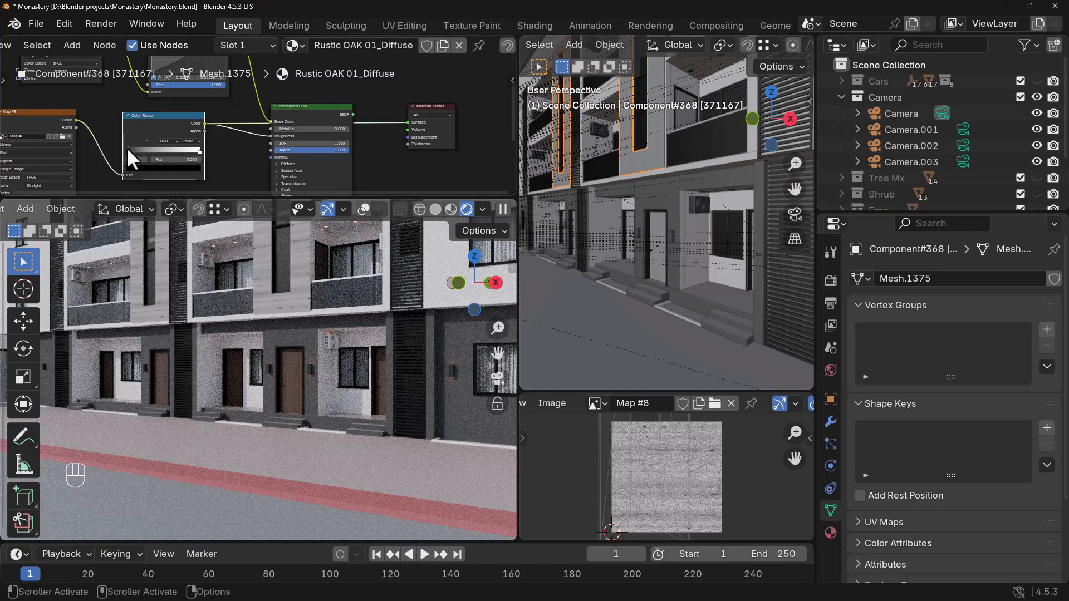
mouse_move(127, 149)
mouse_down()
mouse_move(189, 152)
mouse_move(145, 148)
mouse_up()
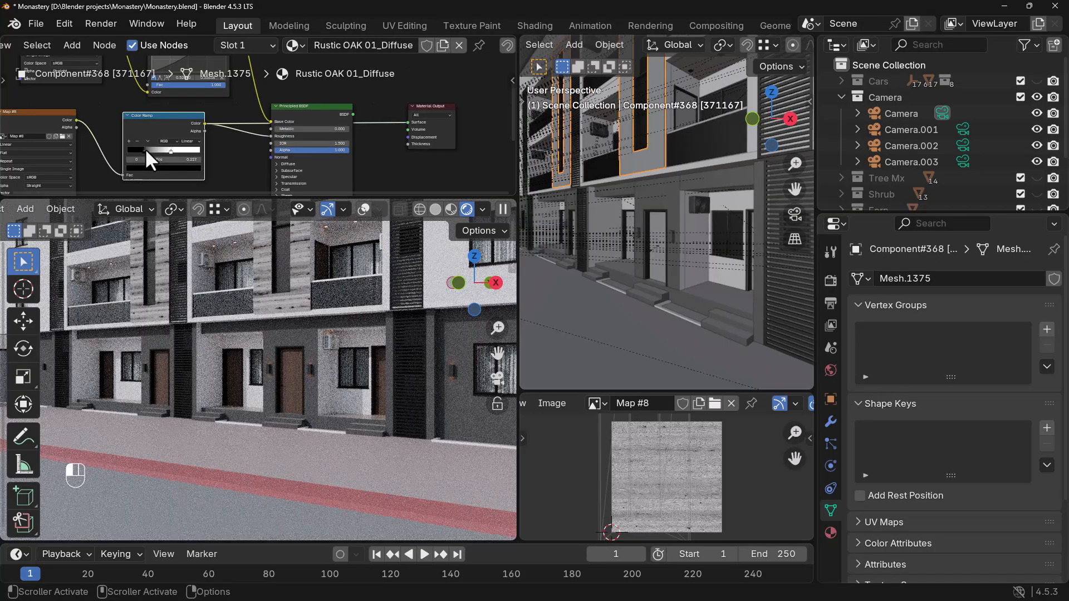
ctrl+shift+click(310, 104)
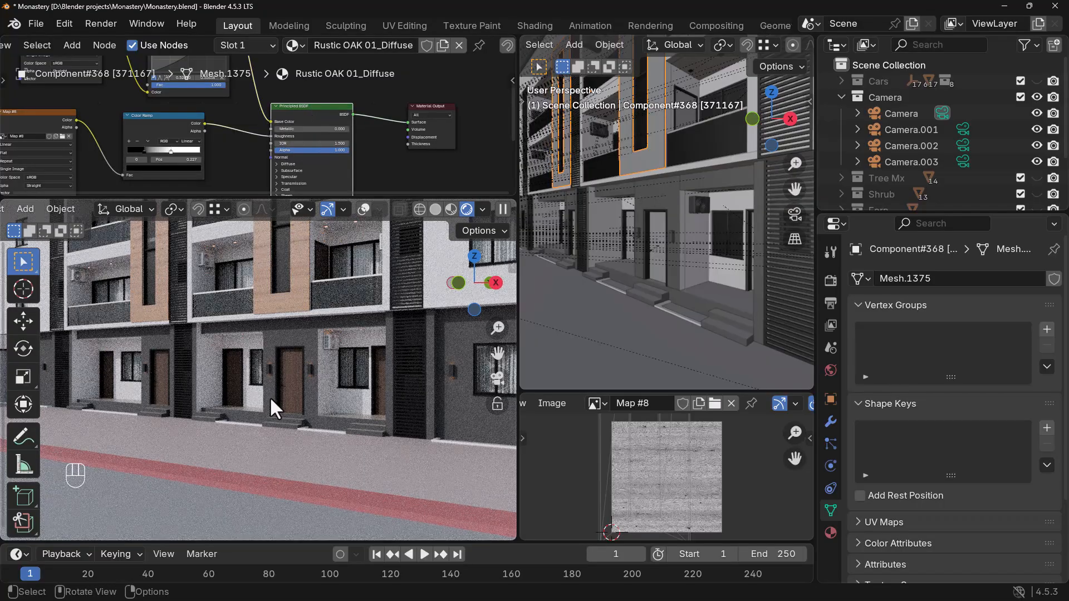
- Move the Map #9 texture node clear of the Principled BSDF and set its color space to Non-Color
scroll(269, 396, down, 3)
scroll(206, 132, down, 3)
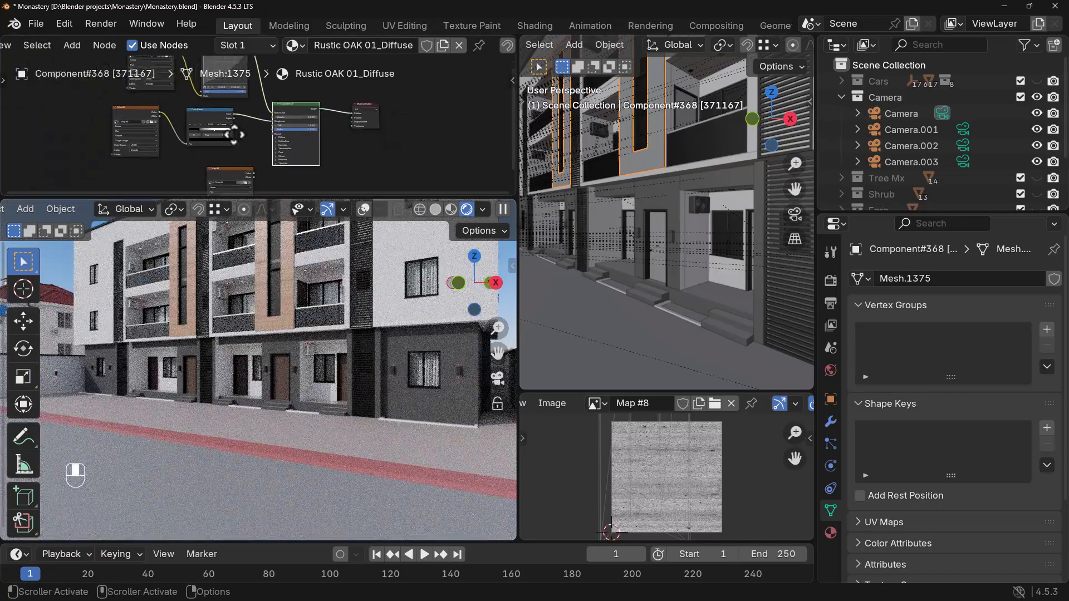
drag(226, 143, 131, 139)
scroll(189, 161, up, 3)
middle_drag(192, 160, 216, 126)
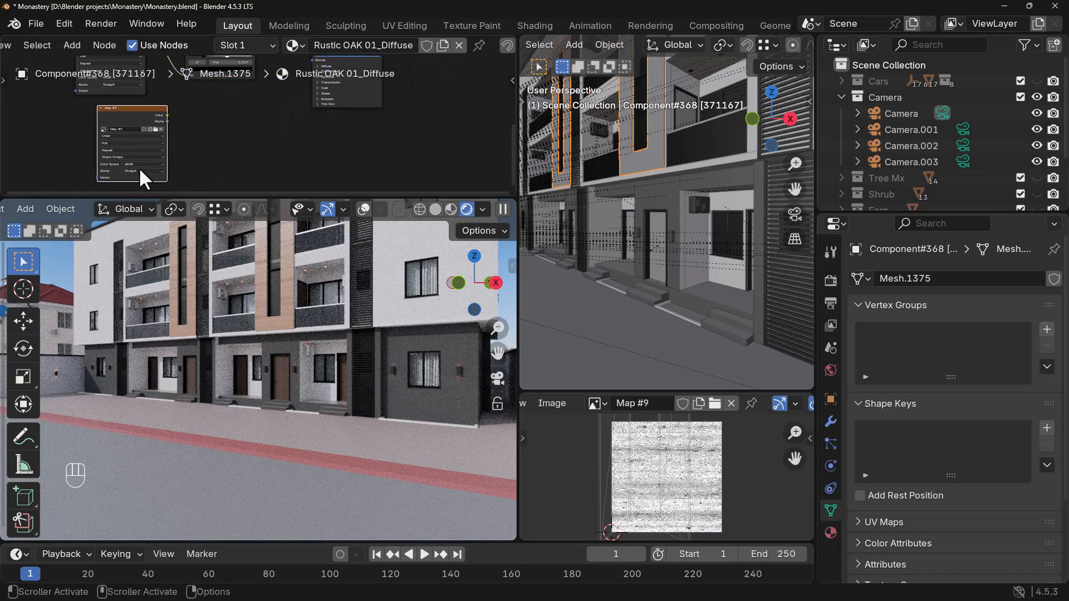
scroll(139, 167, up, 1)
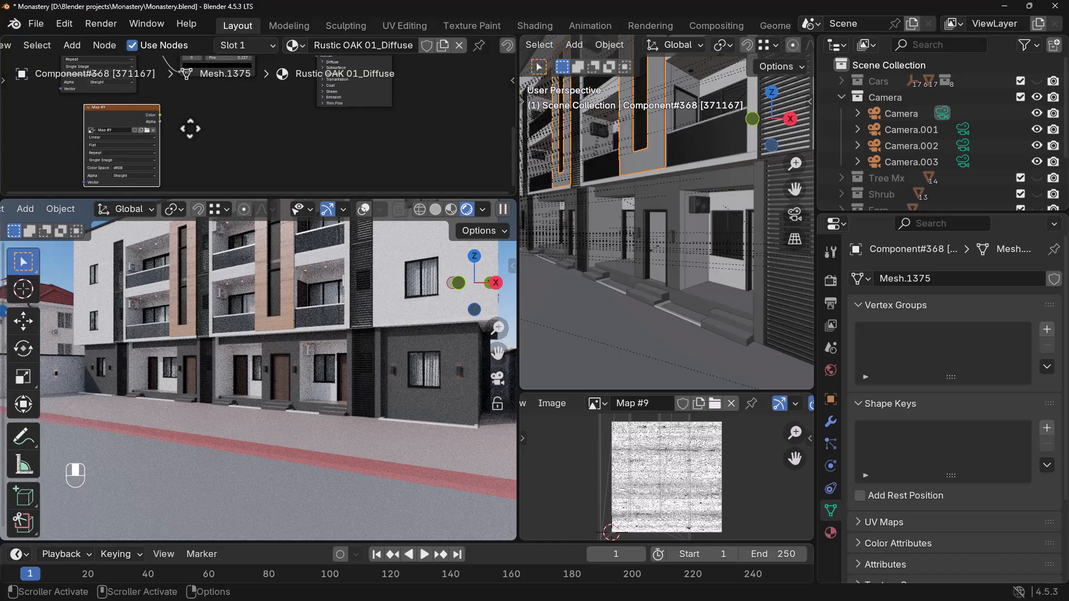
click(133, 168)
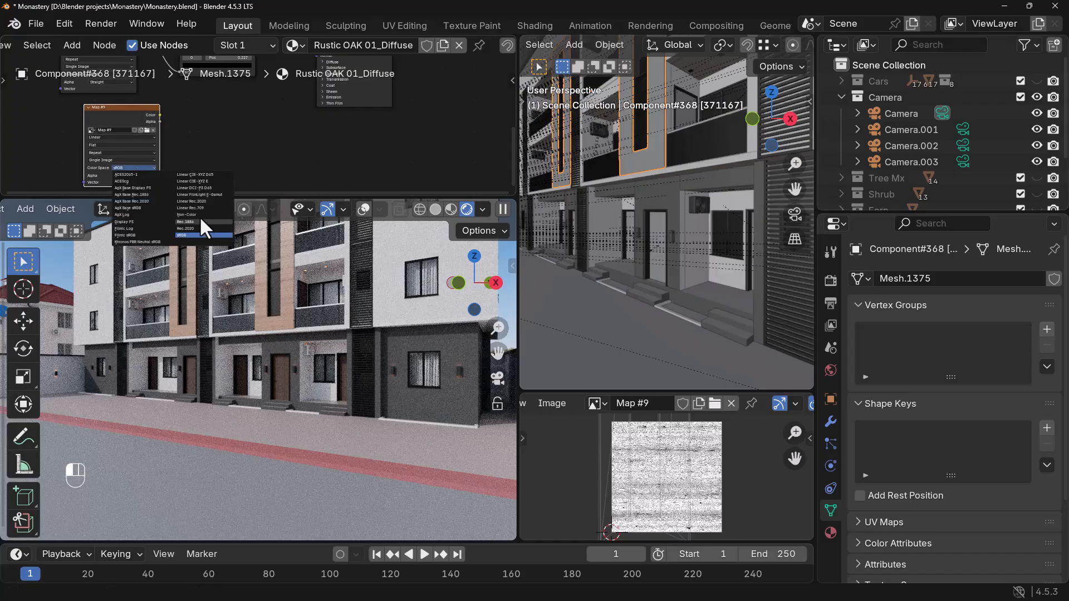
key(Return)
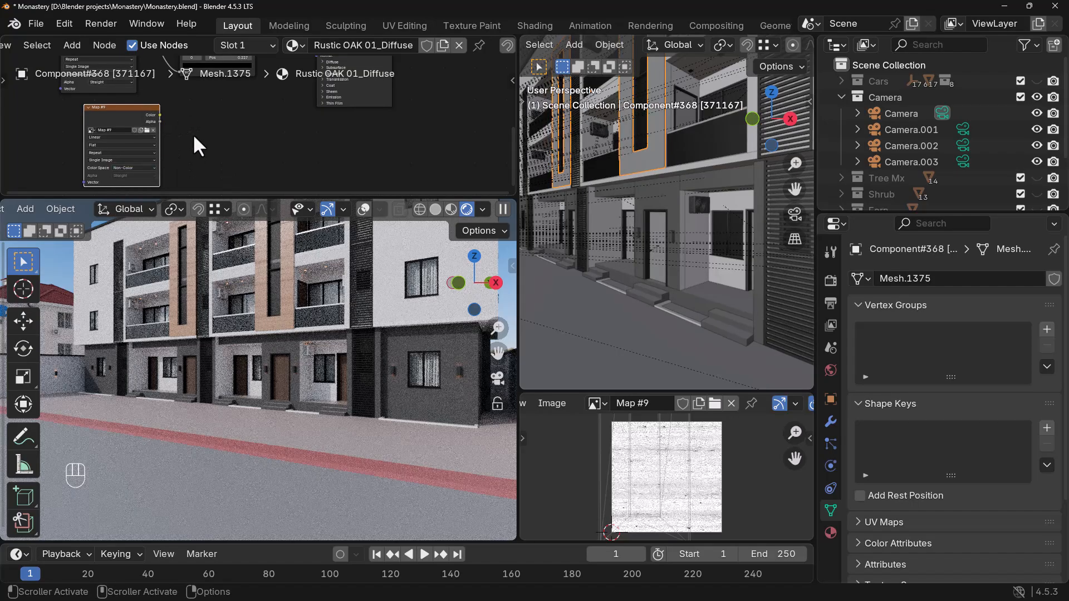
- Add a Bump node, feed Map #9's Color into its Height, and connect its Normal output to the Principled BSDF's Normal input
key(shift+a)
text(bum)
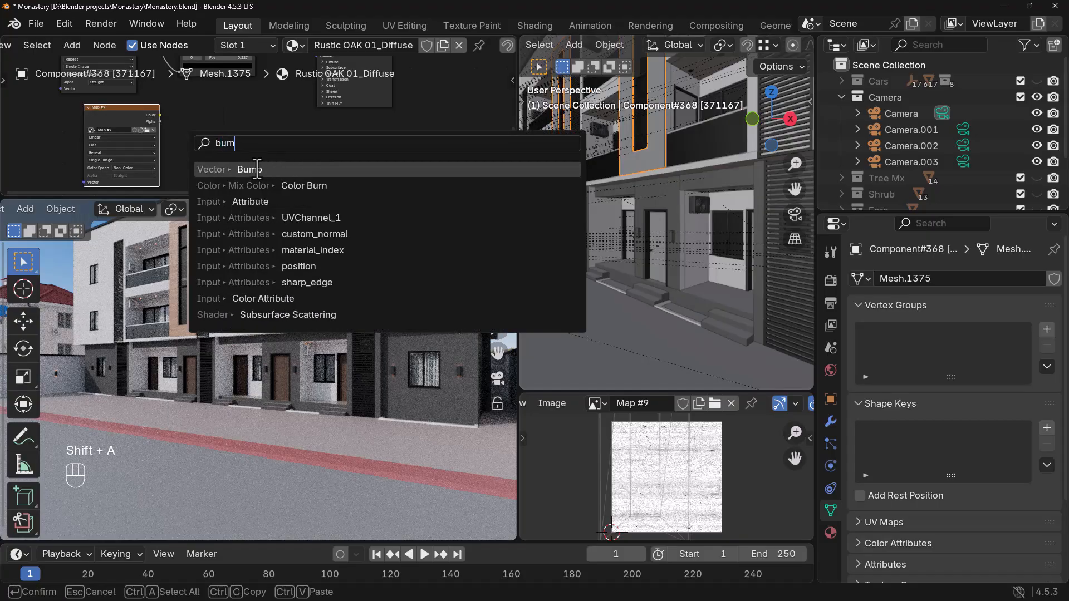
key(Return)
click(181, 143)
scroll(135, 137, up, 1)
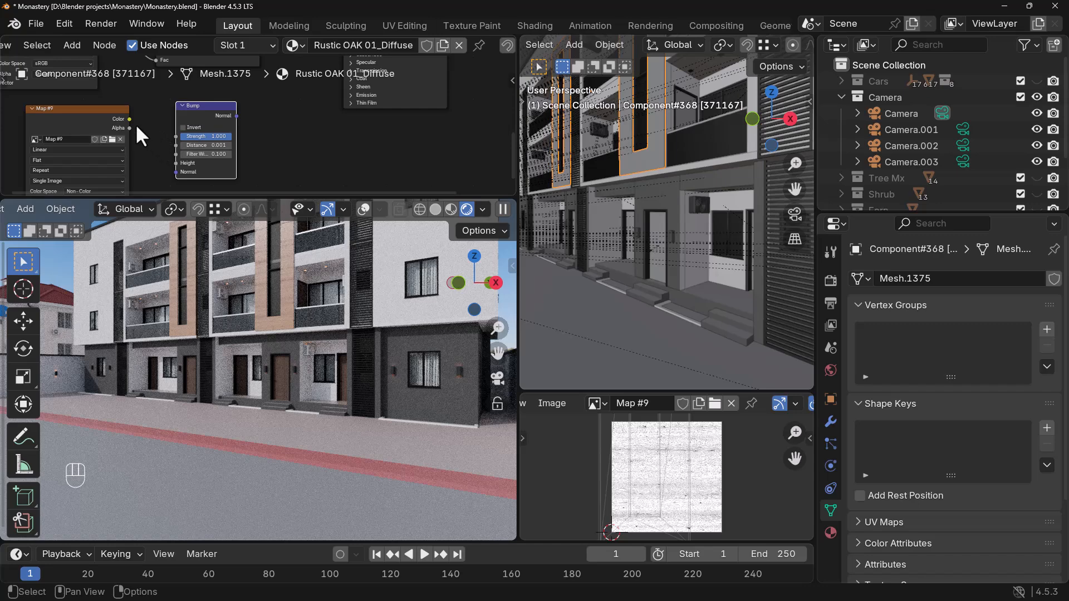
middle_drag(163, 169, 162, 161)
drag(129, 111, 173, 156)
middle_drag(284, 120, 250, 167)
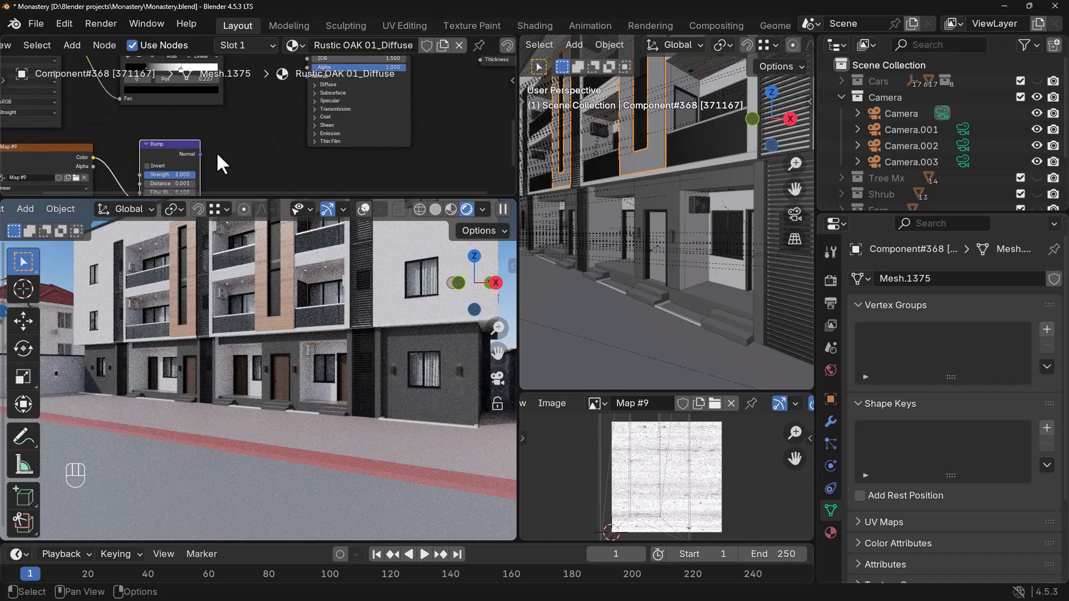
drag(200, 154, 302, 101)
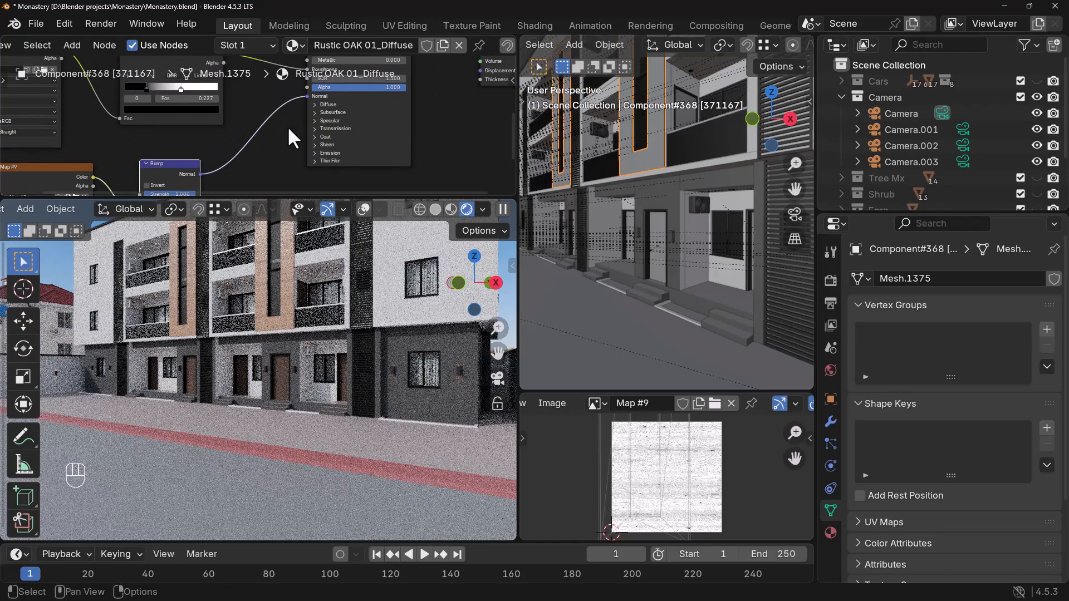
- Set the Bump node's Filter Width to 0.200
middle_drag(271, 165, 291, 102)
scroll(236, 142, up, 4)
middle_drag(240, 153, 265, 147)
scroll(250, 148, up, 2)
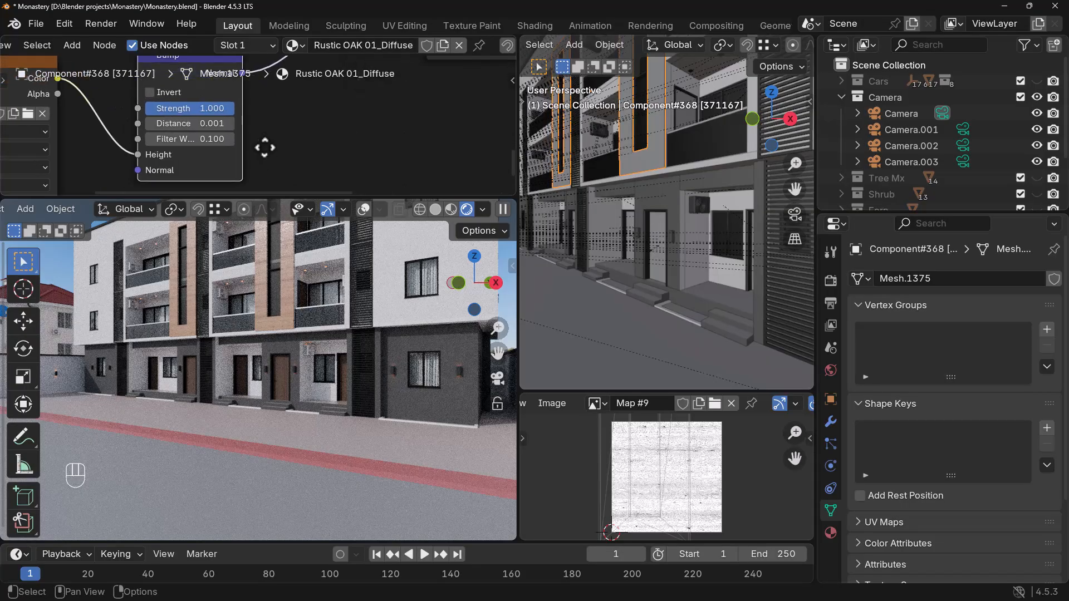
click(166, 139)
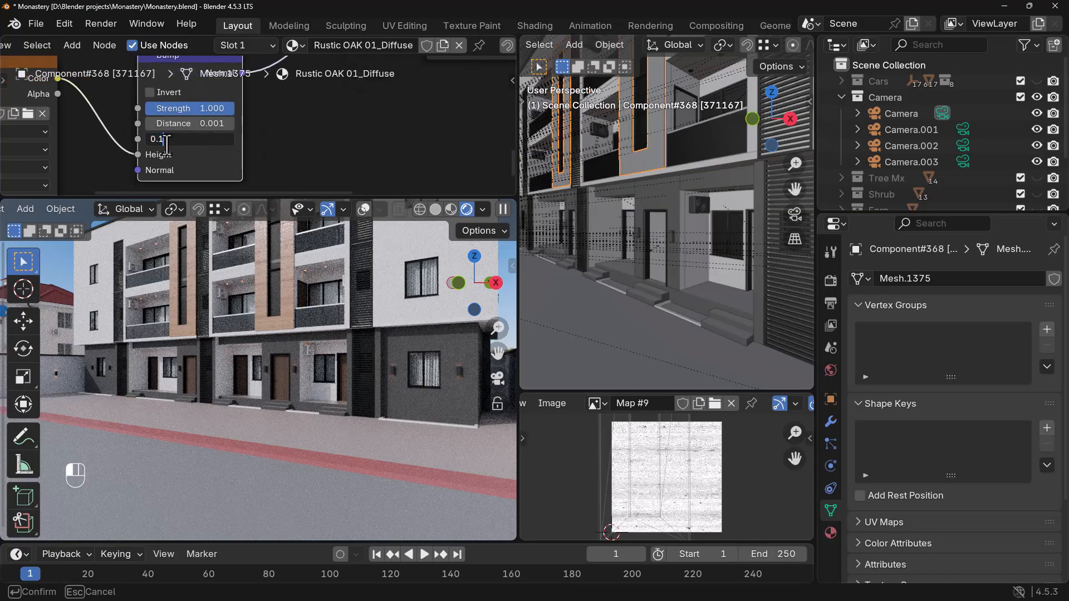
text(0.2)
key(Return)
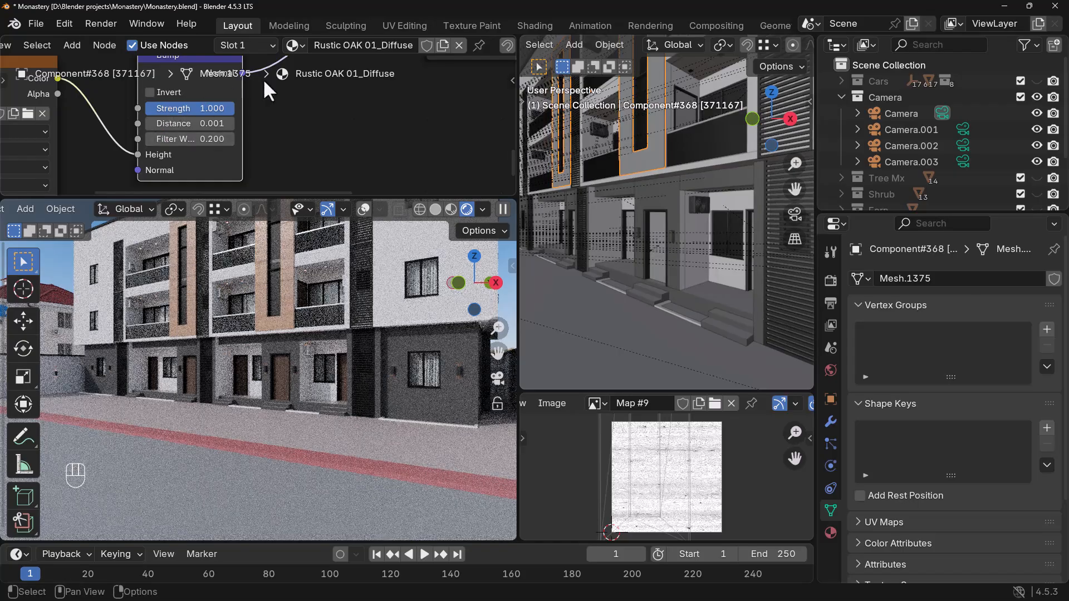
- Examine the oak cladding up close and try a Bump Distance of 0.010
scroll(310, 272, up, 6)
shift+middle_drag(306, 333, 293, 473)
scroll(312, 334, up, 4)
shift+middle_drag(388, 309, 376, 352)
scroll(376, 354, up, 2)
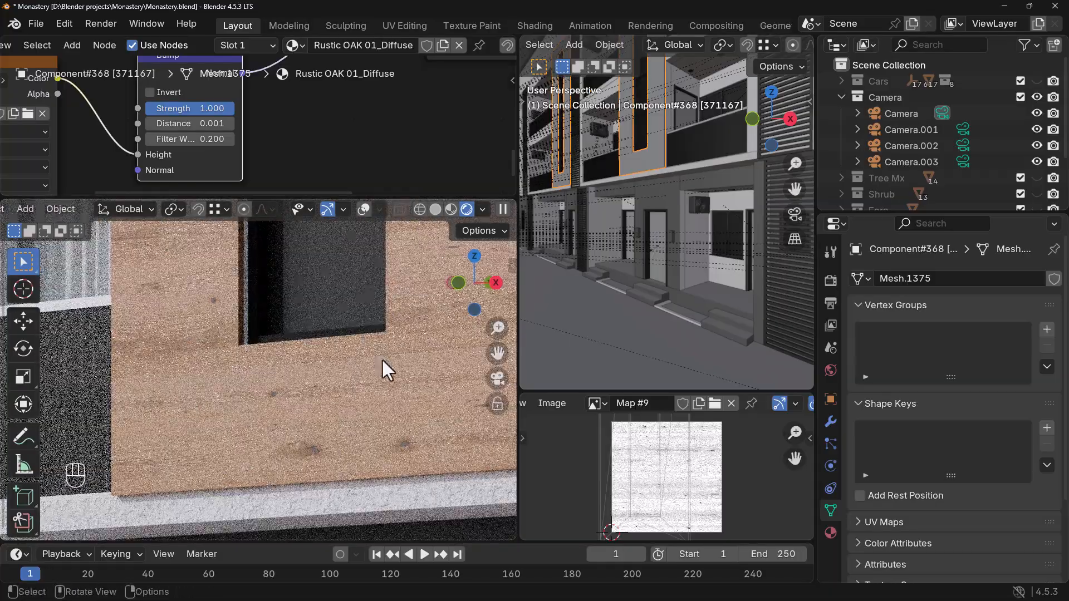
scroll(216, 469, up, 1)
click(203, 124)
click(174, 123)
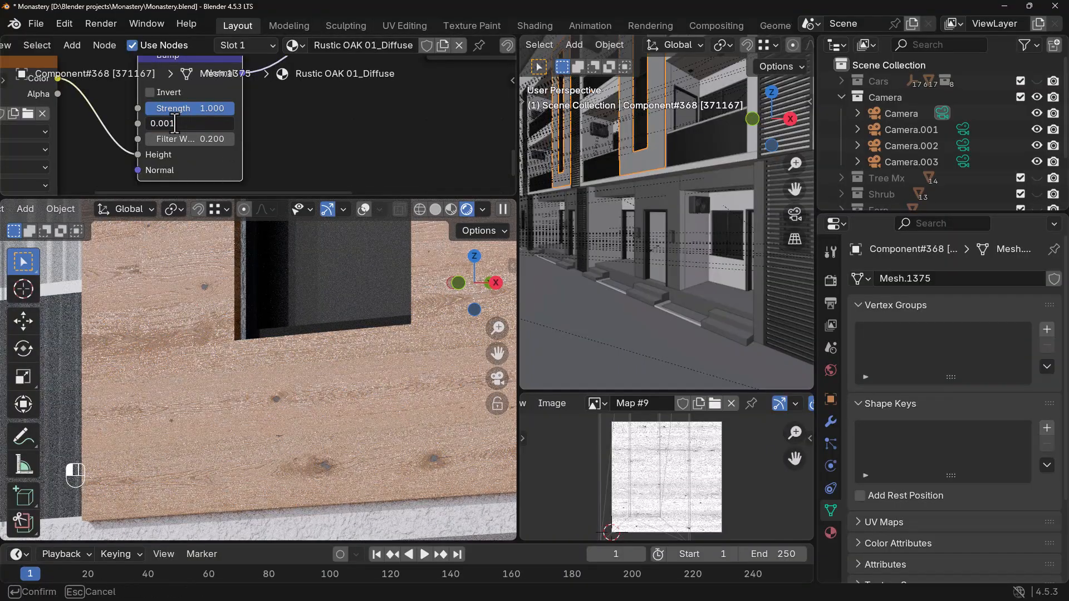
text(10)
key(Return)
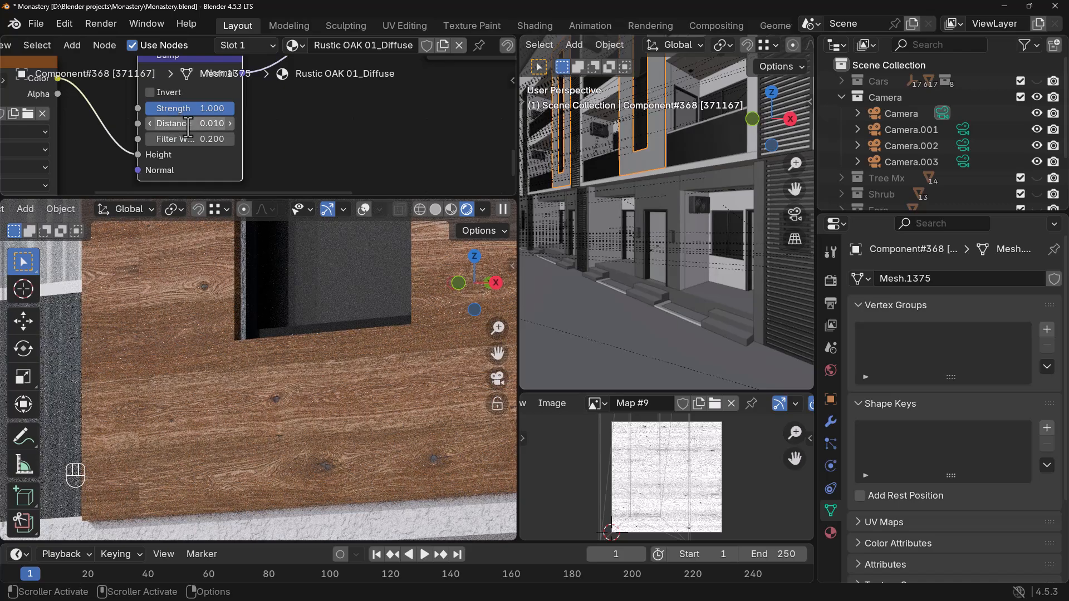
- Set the Bump node's Distance to 0.002 and its Strength to 0.400
click(184, 124)
click(178, 127)
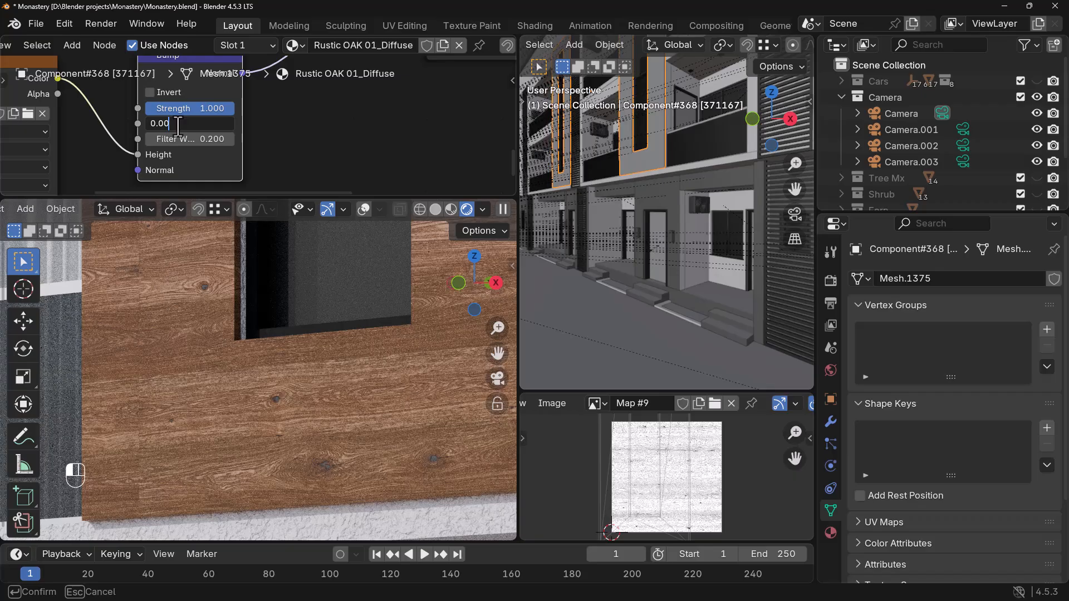
text(2)
key(Return)
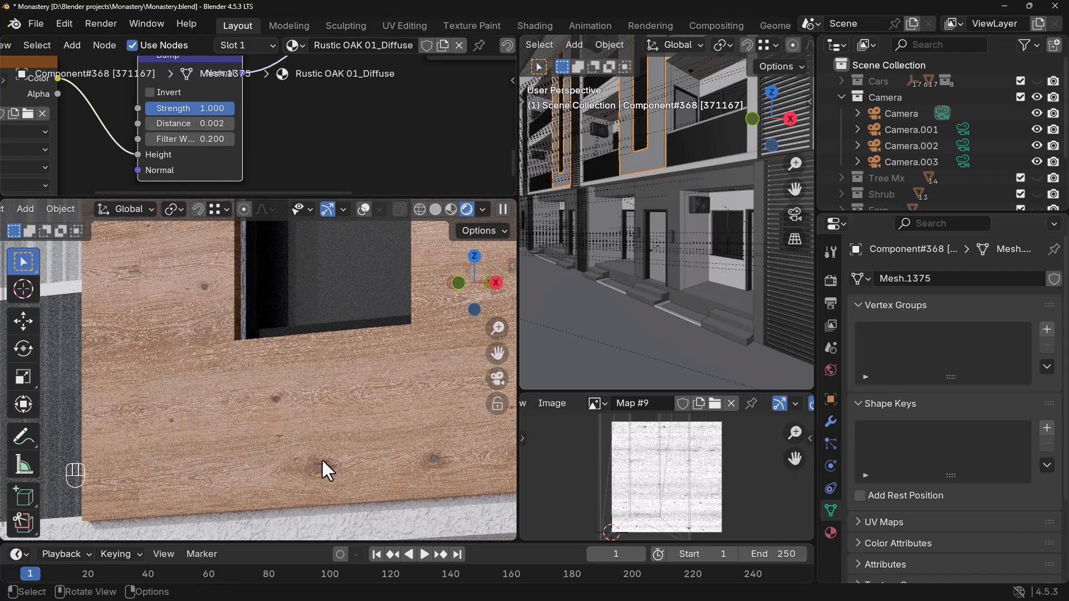
middle_drag(238, 120, 218, 157)
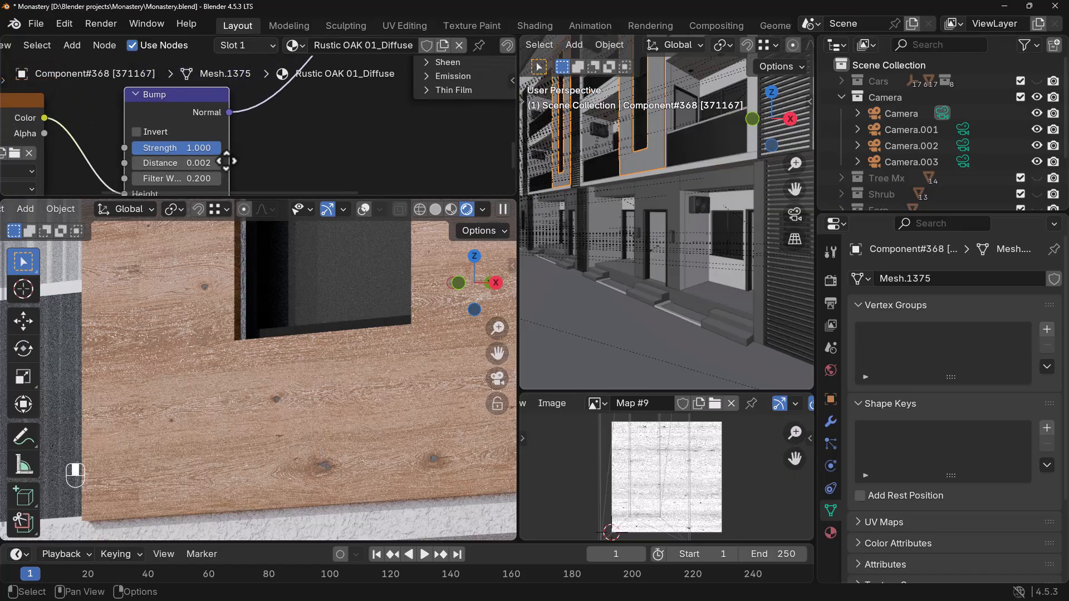
click(214, 151)
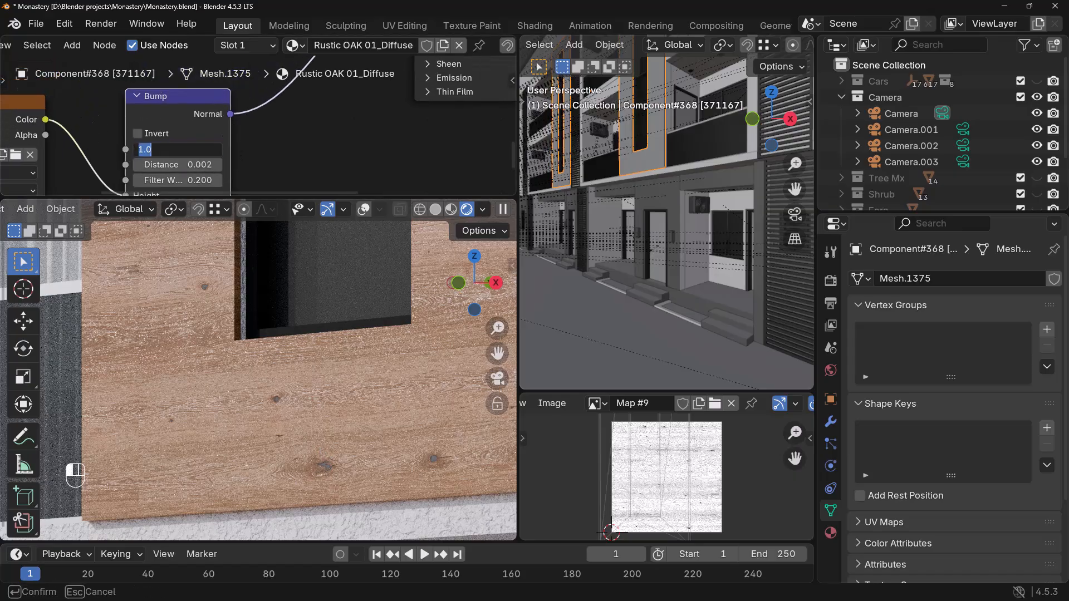
text(.4)
key(Return)
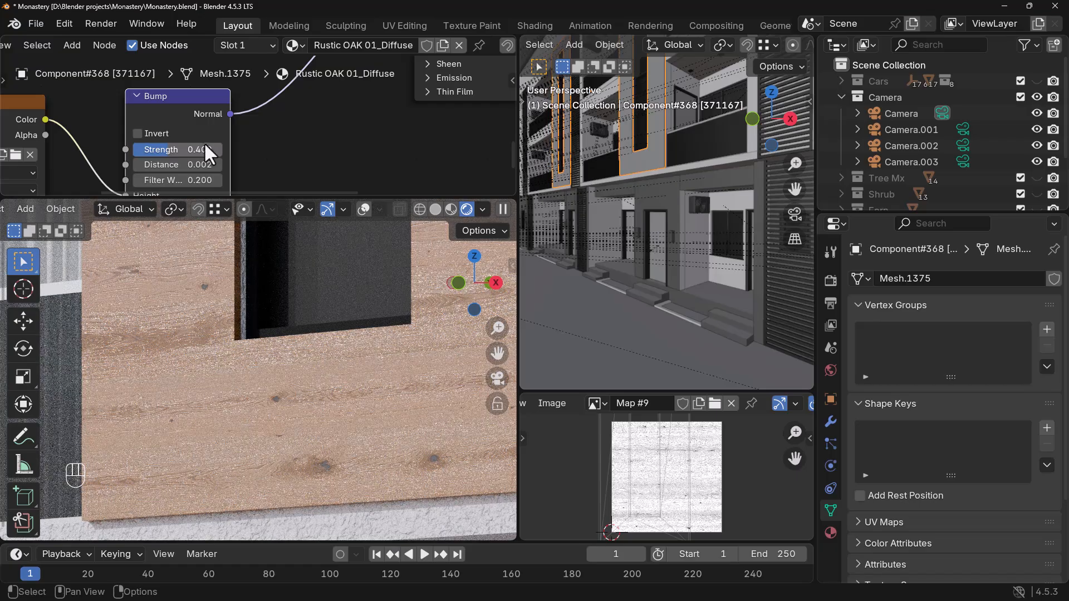
- Move the white stop of the roughness Color Ramp to position 0.647
scroll(356, 122, down, 6)
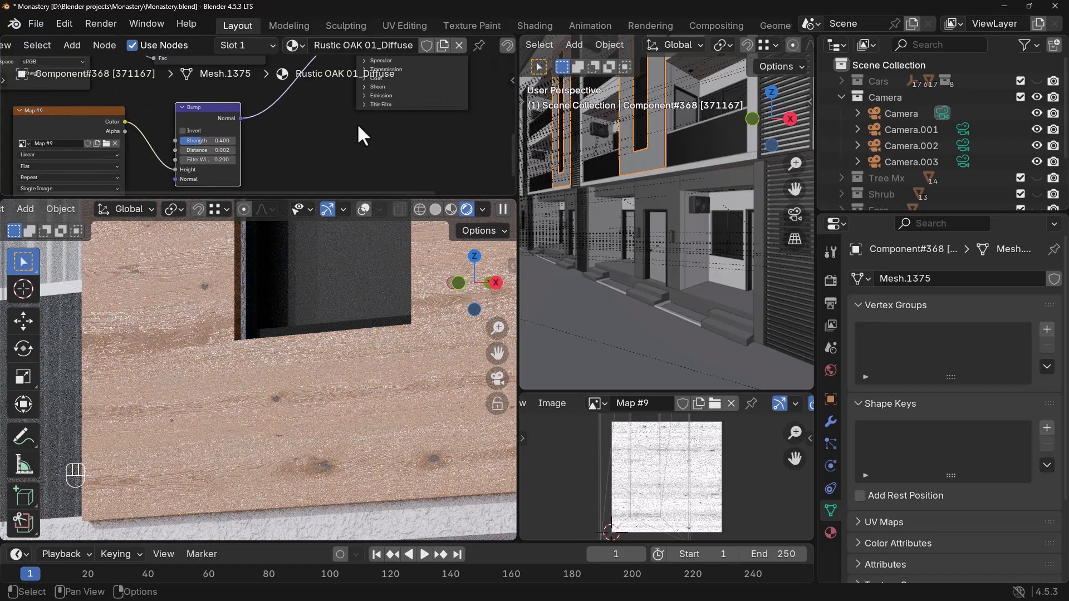
middle_drag(344, 116, 322, 172)
middle_drag(238, 118, 262, 144)
scroll(232, 115, up, 3)
drag(223, 110, 182, 116)
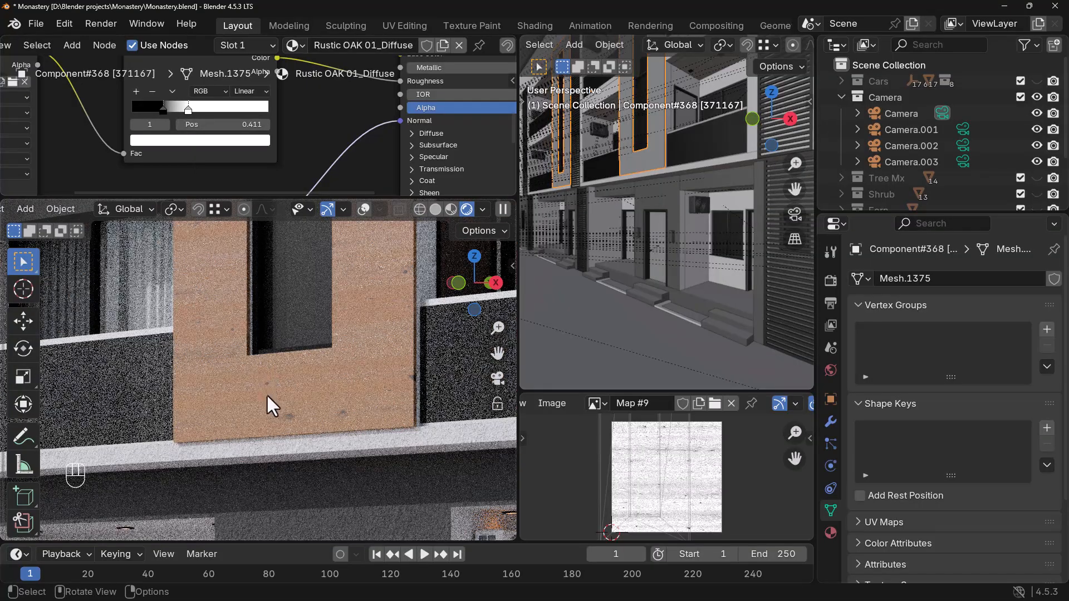
drag(189, 109, 221, 109)
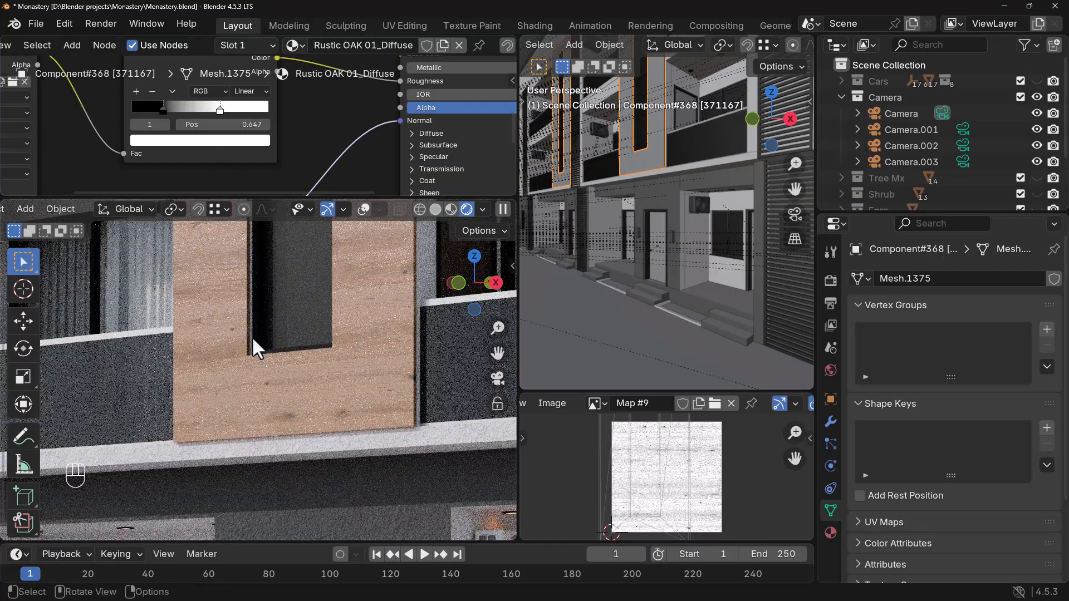
- Set the Bump node's Strength to 0.600
scroll(289, 132, down, 3)
scroll(235, 136, up, 5)
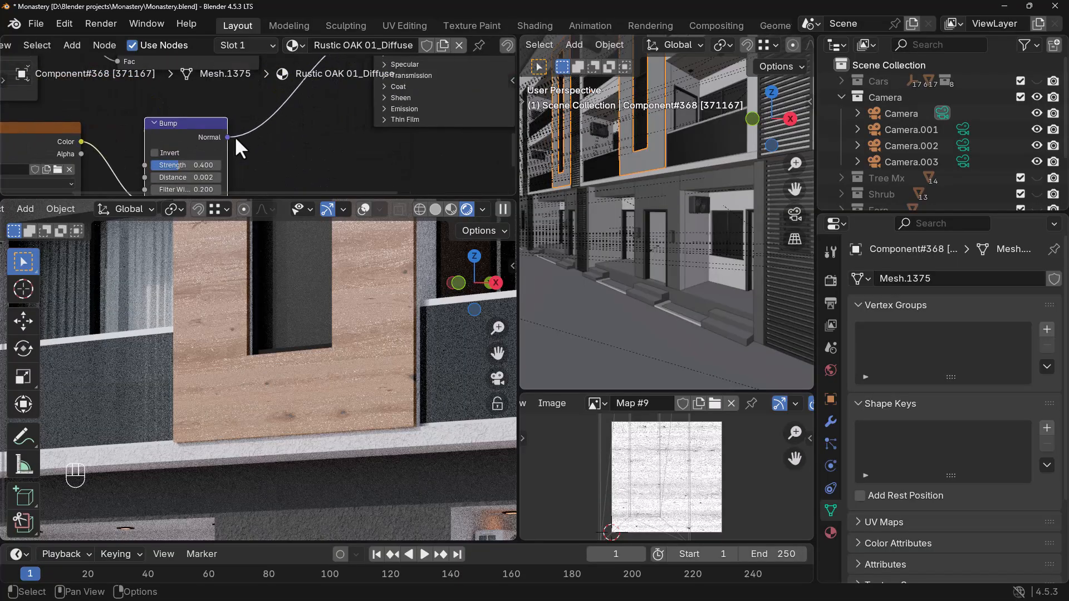
click(208, 125)
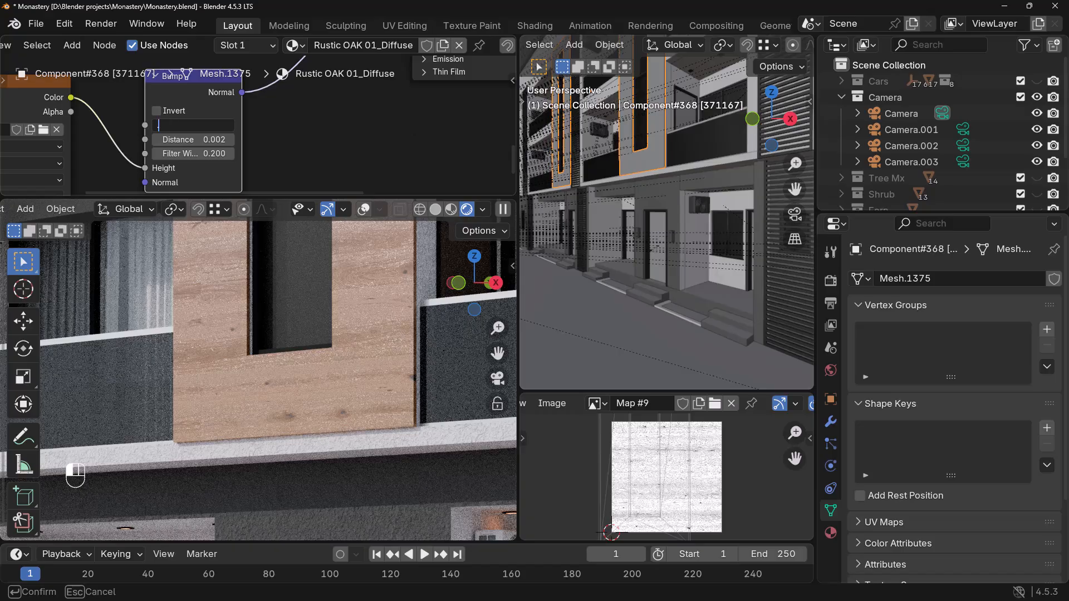
text(0.6)
key(Return)
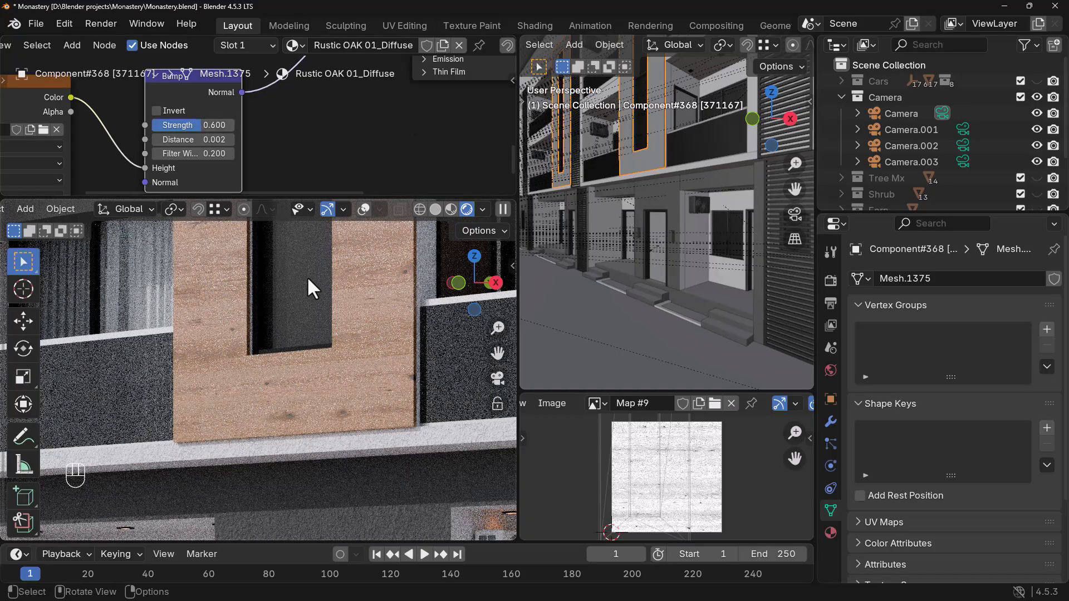
- Raise the Bump node's Strength to 1.000 and check the oak grain up close and across the facade
click(206, 126)
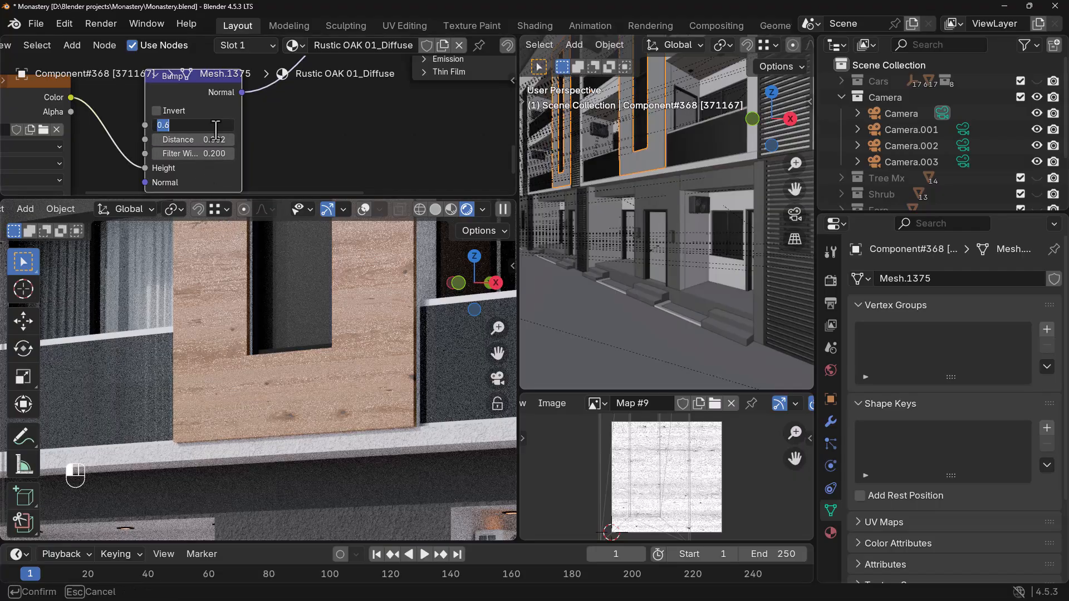
key(Return)
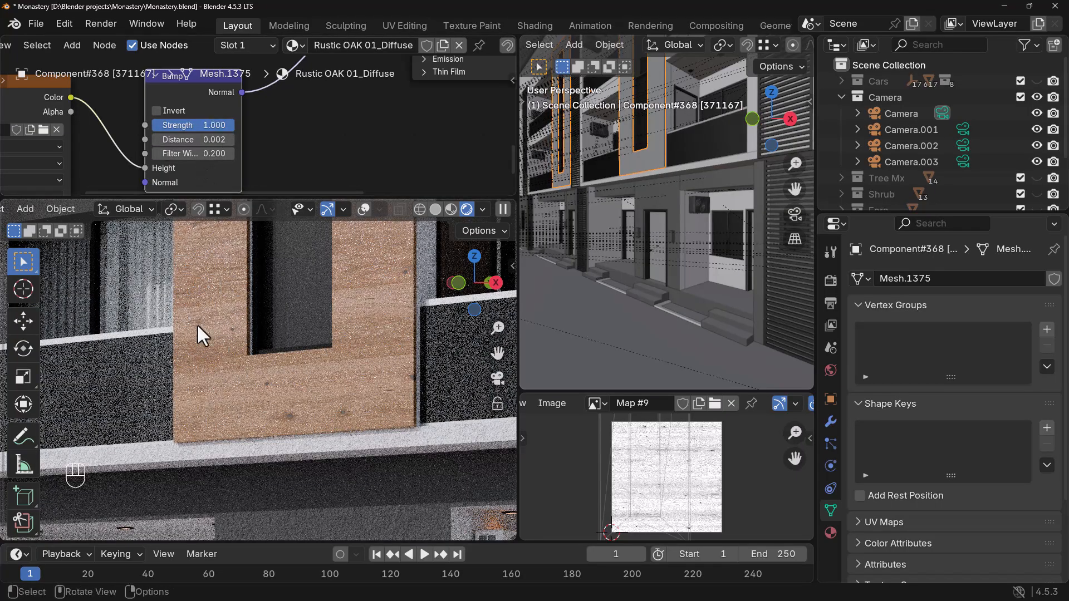
scroll(235, 341, up, 3)
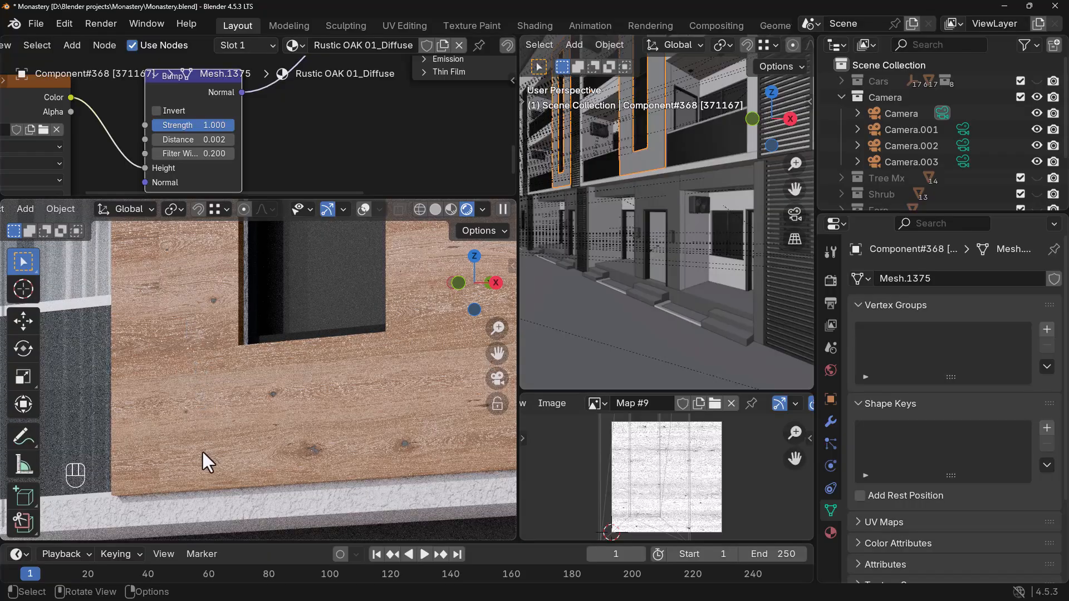
scroll(202, 434, down, 6)
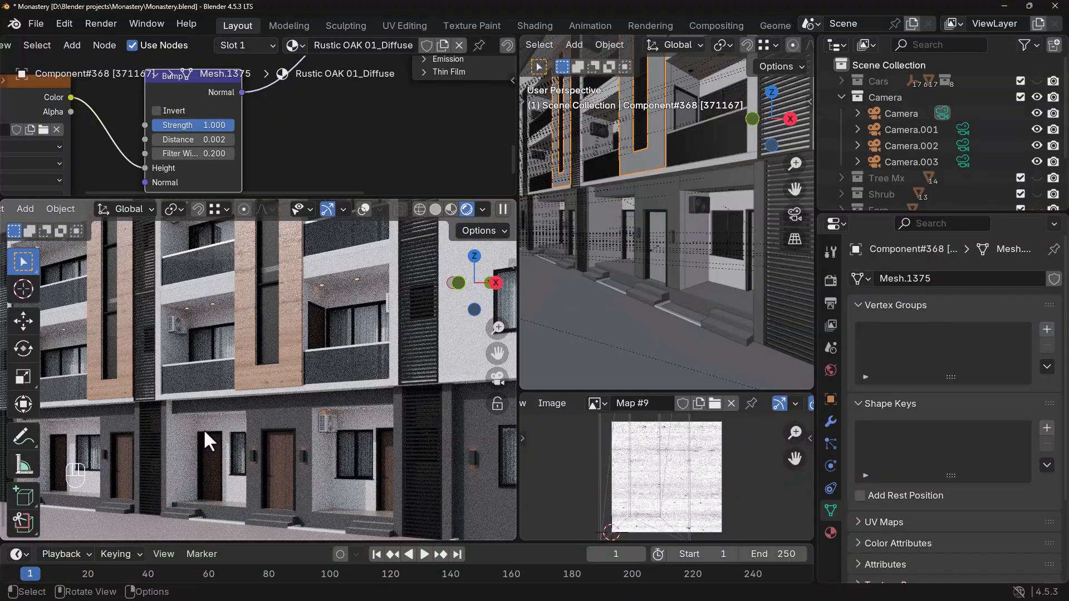
- Shift the middle point of the RGB Curves node slightly lower to darken the oak's diffuse color
scroll(283, 138, down, 5)
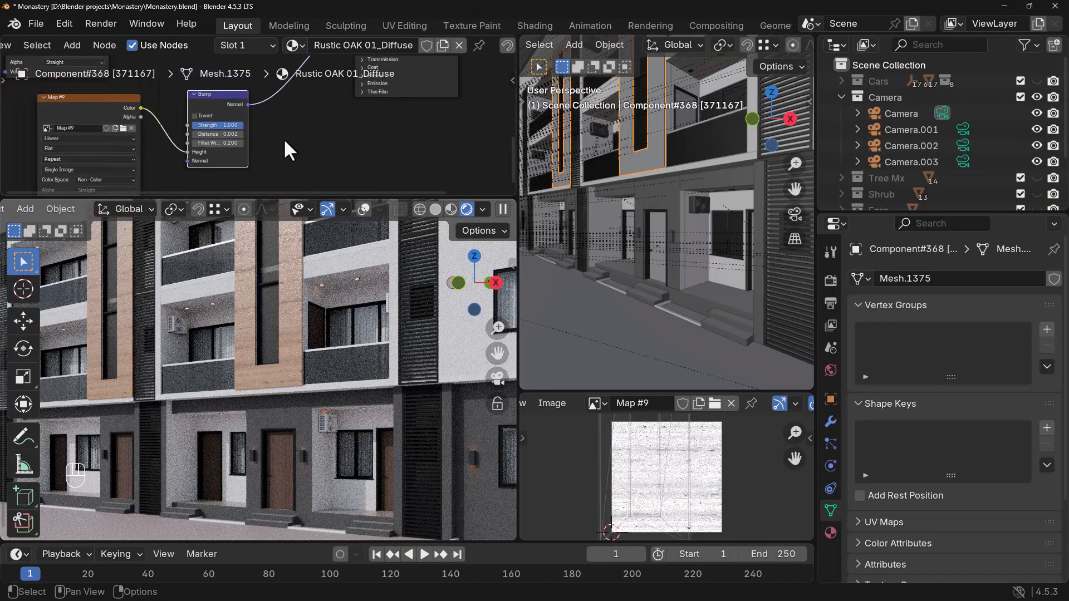
middle_drag(288, 113, 300, 169)
scroll(295, 135, down, 4)
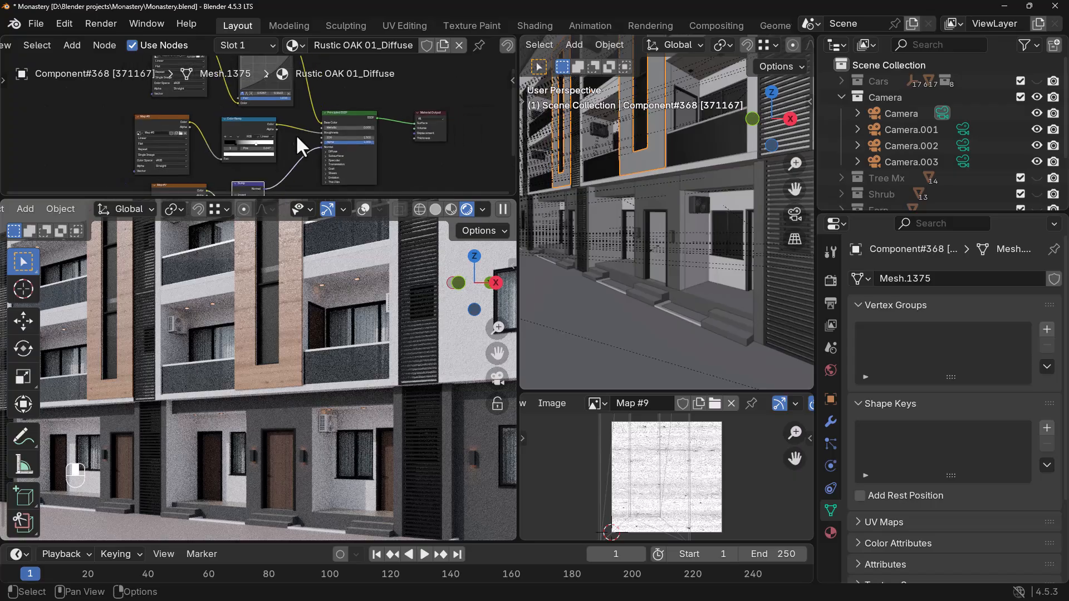
middle_drag(269, 72, 263, 105)
scroll(250, 106, up, 7)
drag(271, 102, 276, 104)
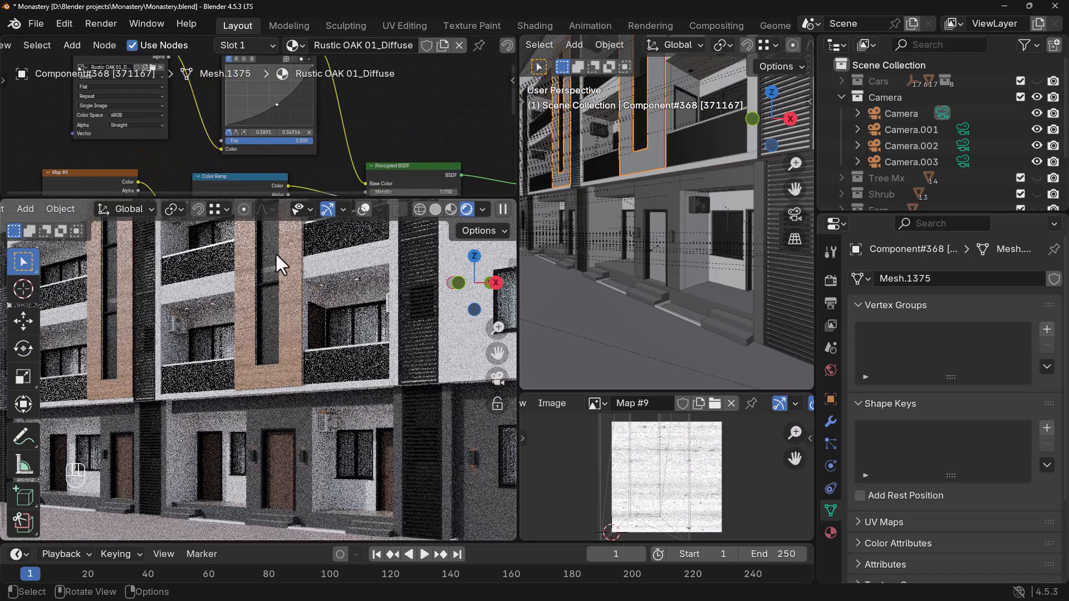
- Try the roughness Color Ramp with the black stop at 0.137 and the white stop near the middle, viewing the whole camera frame
scroll(326, 142, down, 3)
middle_drag(327, 143, 309, 109)
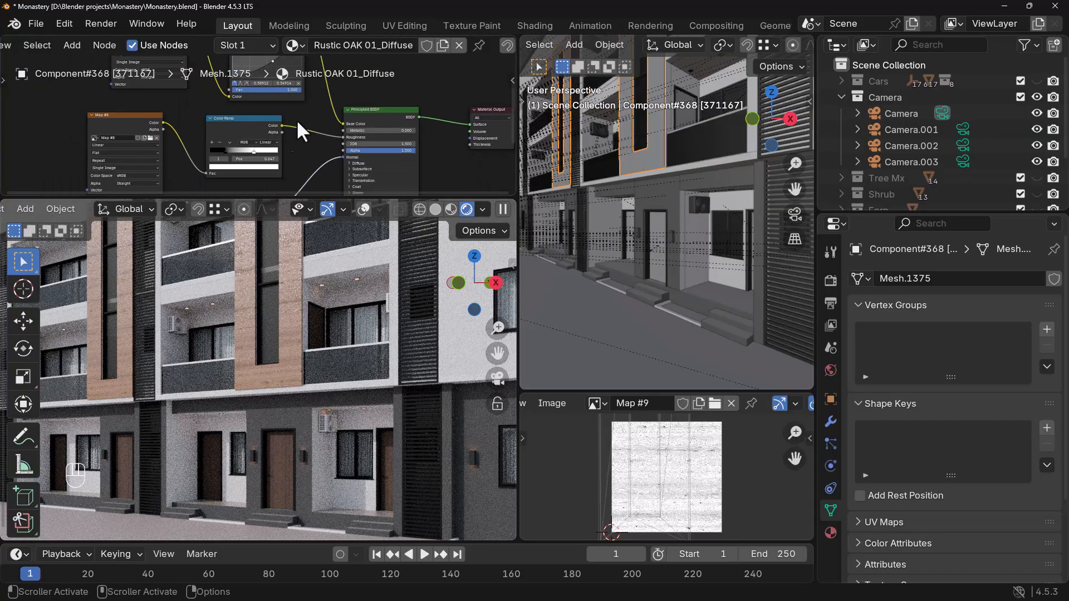
scroll(240, 139, up, 1)
drag(221, 152, 210, 151)
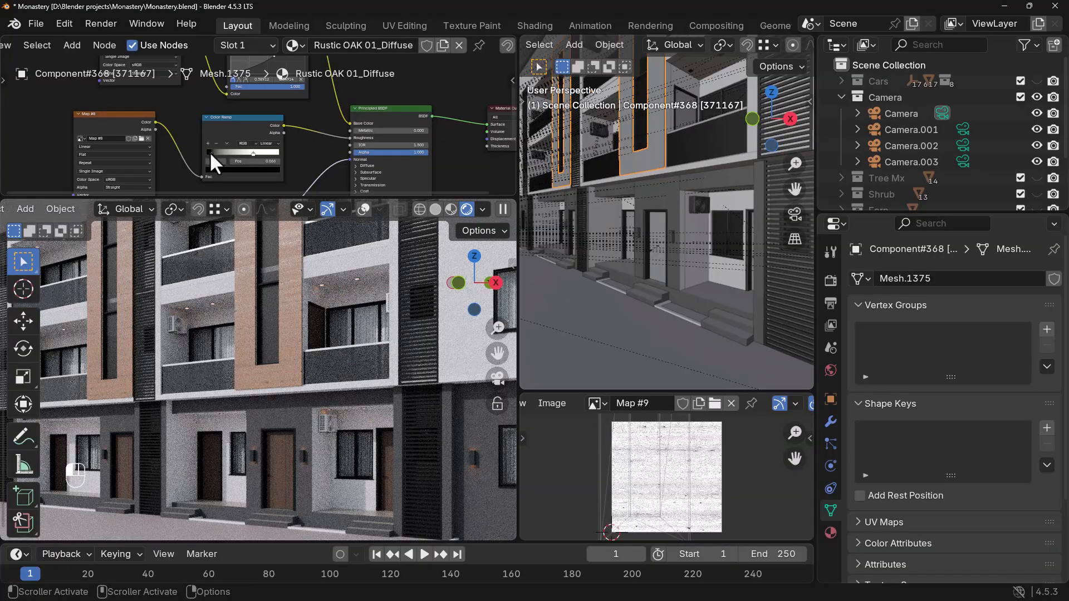
drag(252, 155, 262, 155)
click(258, 152)
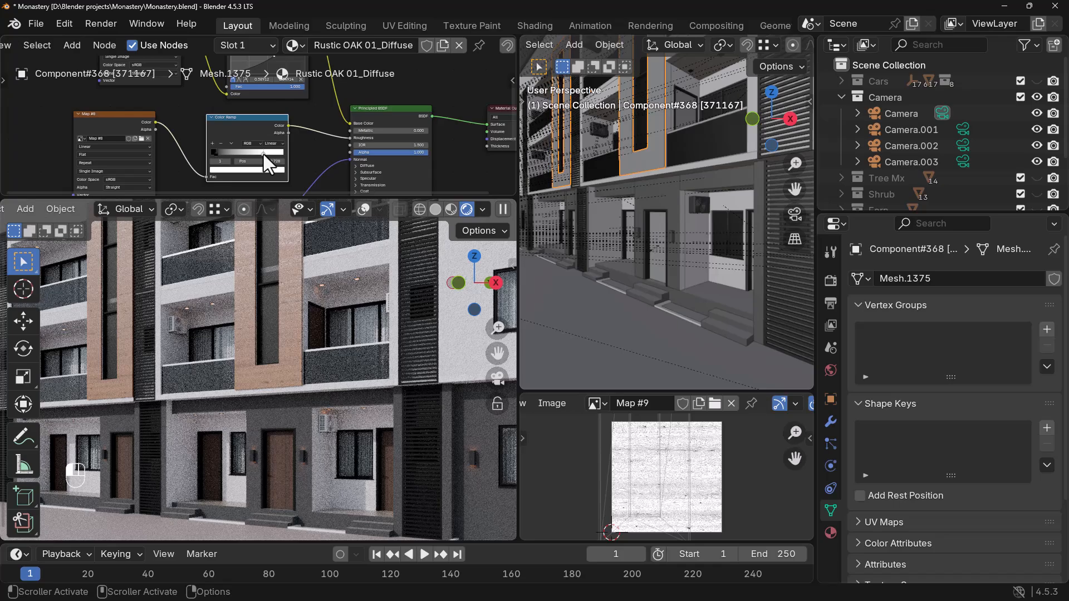
drag(262, 155, 221, 152)
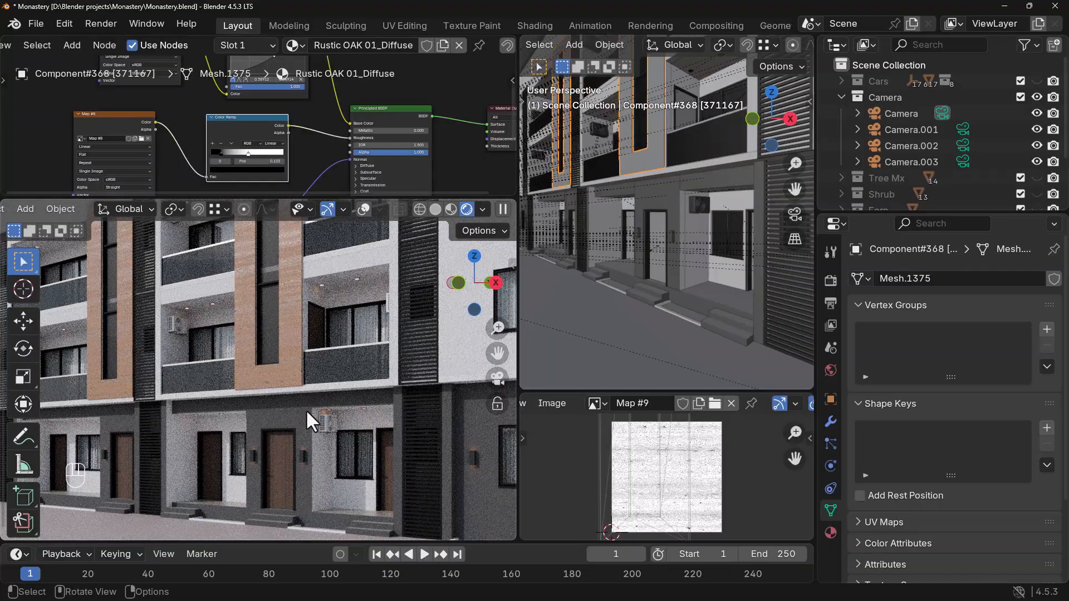
key(Home)
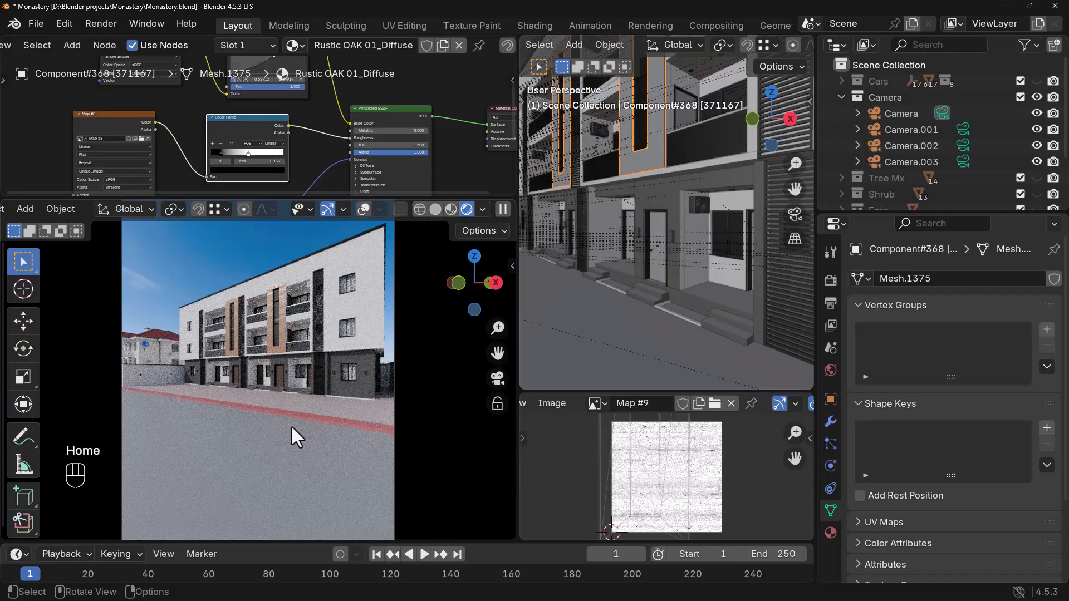
- Spread the Color Ramp's stops by returning the black stop to the start and moving the white stop to position 1.000
drag(222, 153, 266, 159)
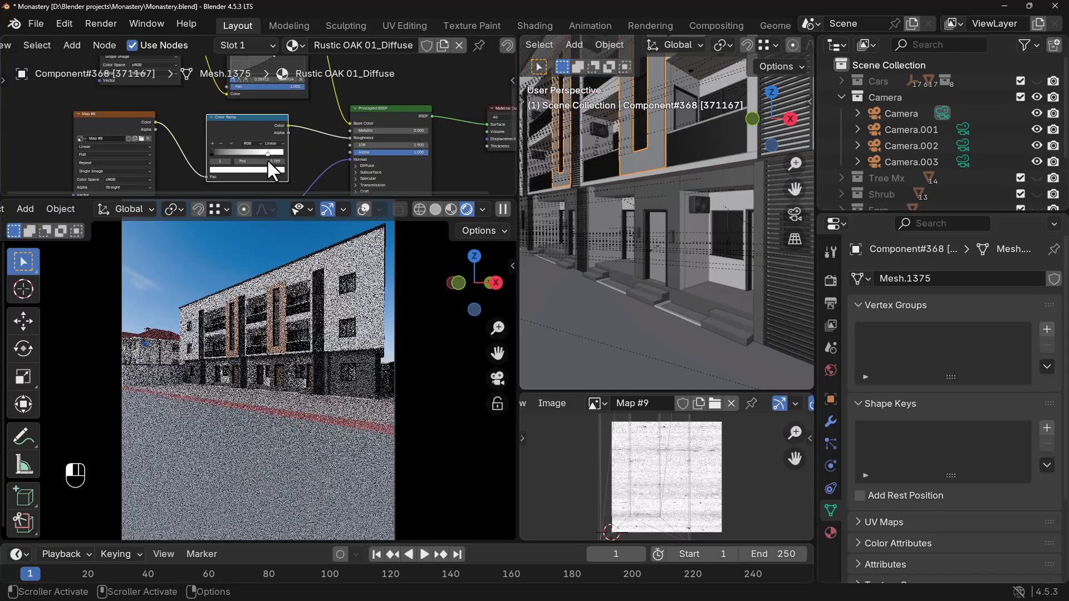
scroll(194, 129, down, 2)
middle_drag(194, 128, 183, 160)
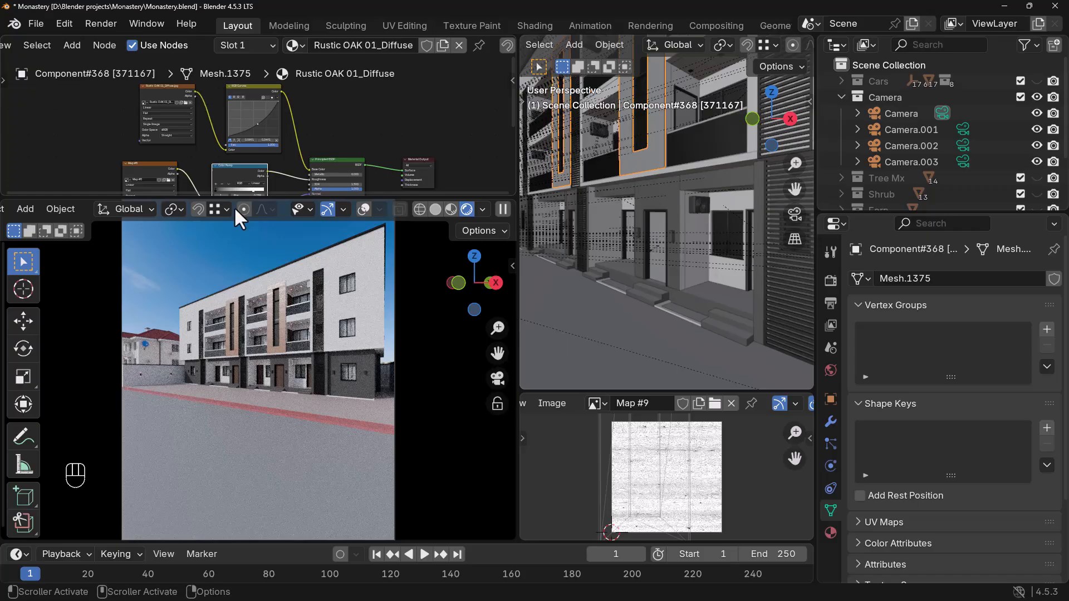
scroll(237, 165, up, 2)
drag(252, 177, 280, 178)
- Connect the Rustic OAK 01_Diffuse.jpg texture's Color output to the Color Ramp's Fac input, replacing Map #8
middle_drag(173, 85, 179, 134)
drag(165, 77, 191, 94)
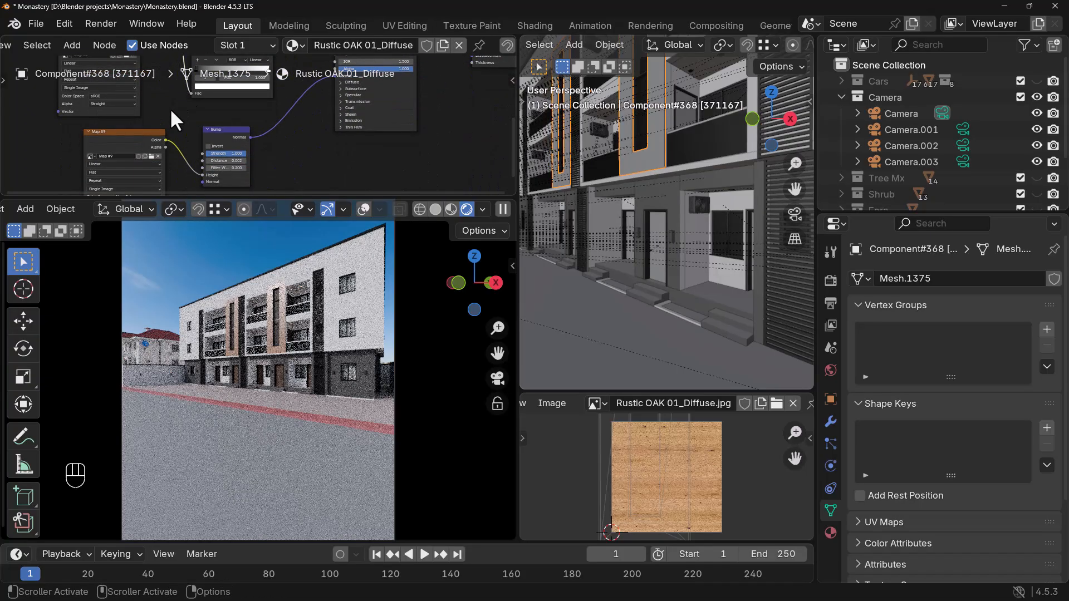
scroll(195, 128, up, 4)
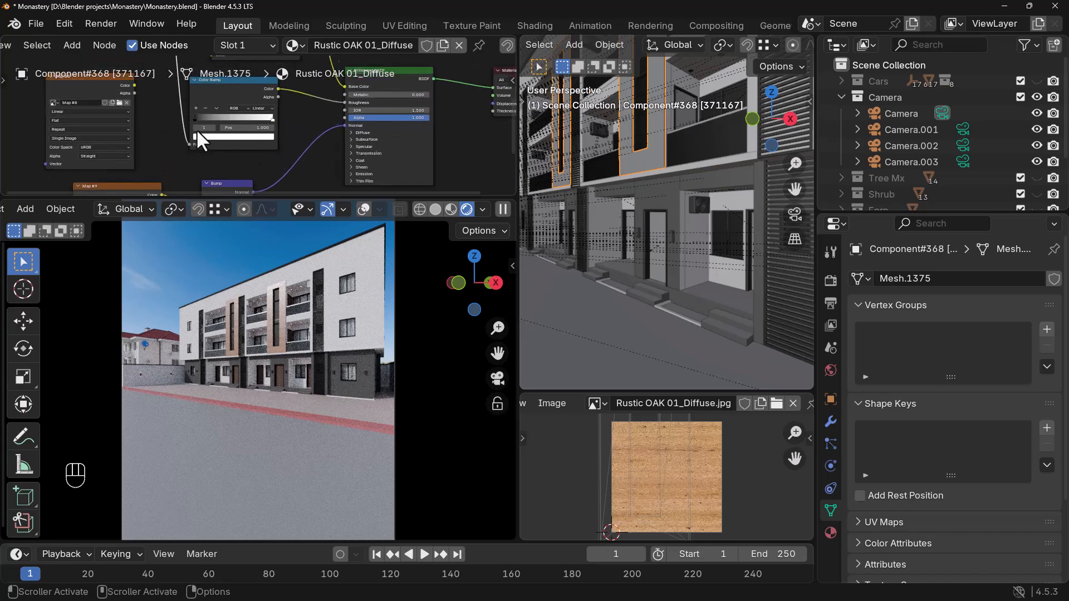
- Set the Color Ramp's black stop to position 0.000 and bring the white stop to about the middle of the gradient
drag(164, 111, 202, 115)
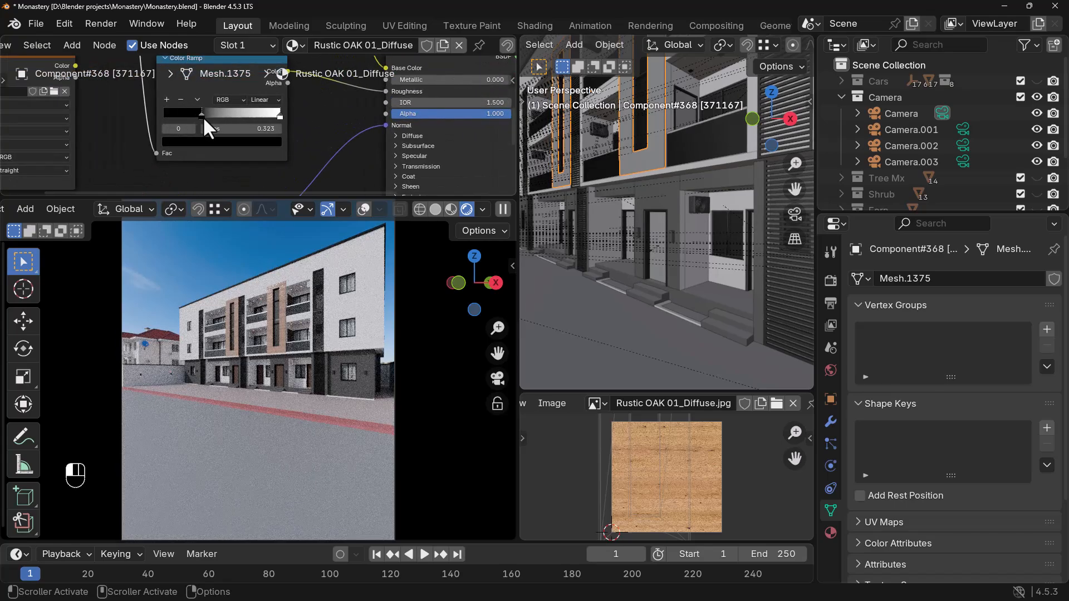
drag(279, 118, 165, 119)
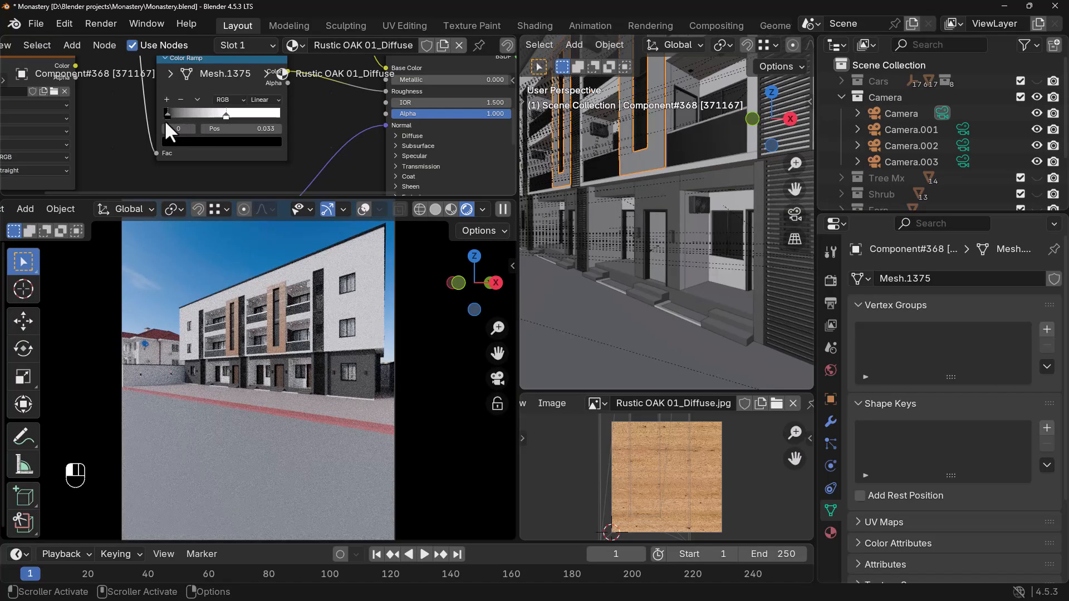
drag(165, 119, 149, 123)
scroll(242, 128, down, 1)
middle_drag(278, 119, 255, 133)
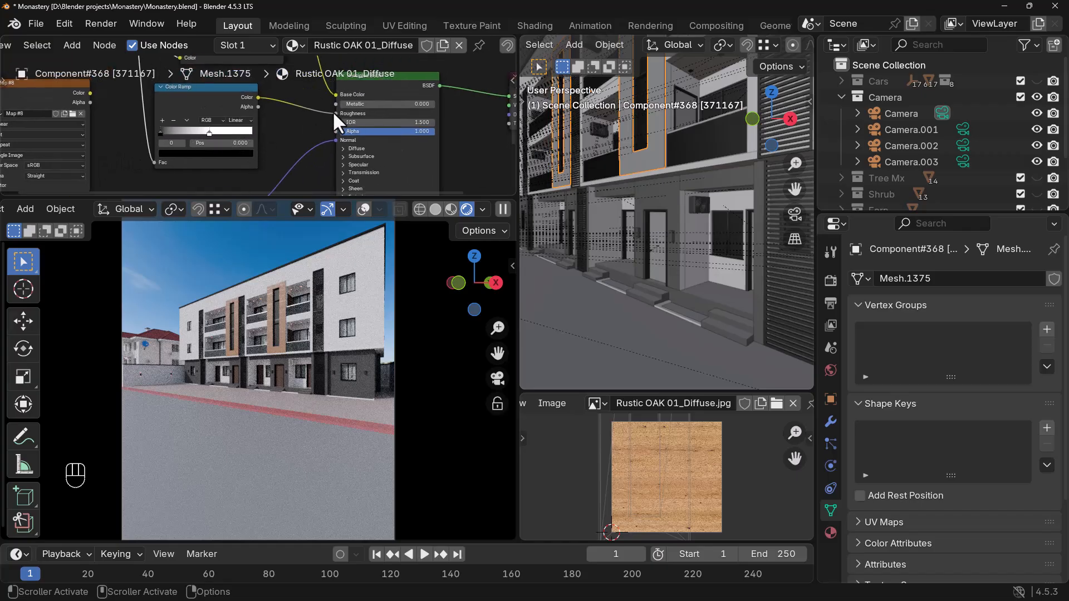
- Compare the oak cladding with the Color Ramp disconnected from the Principled BSDF's Roughness, and reconnect the ramp
drag(335, 114, 298, 124)
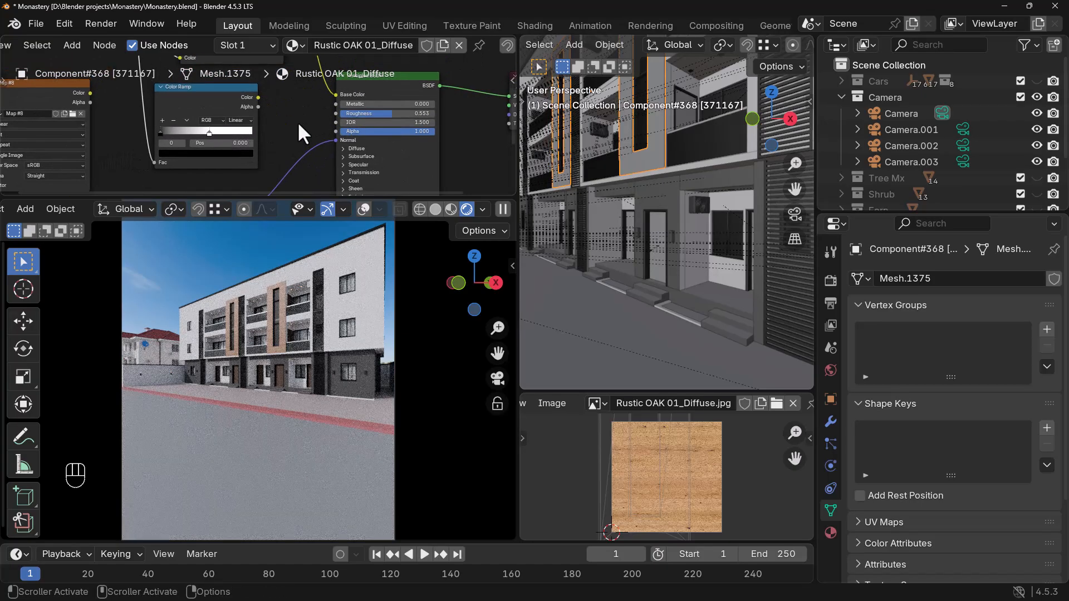
scroll(287, 256, up, 5)
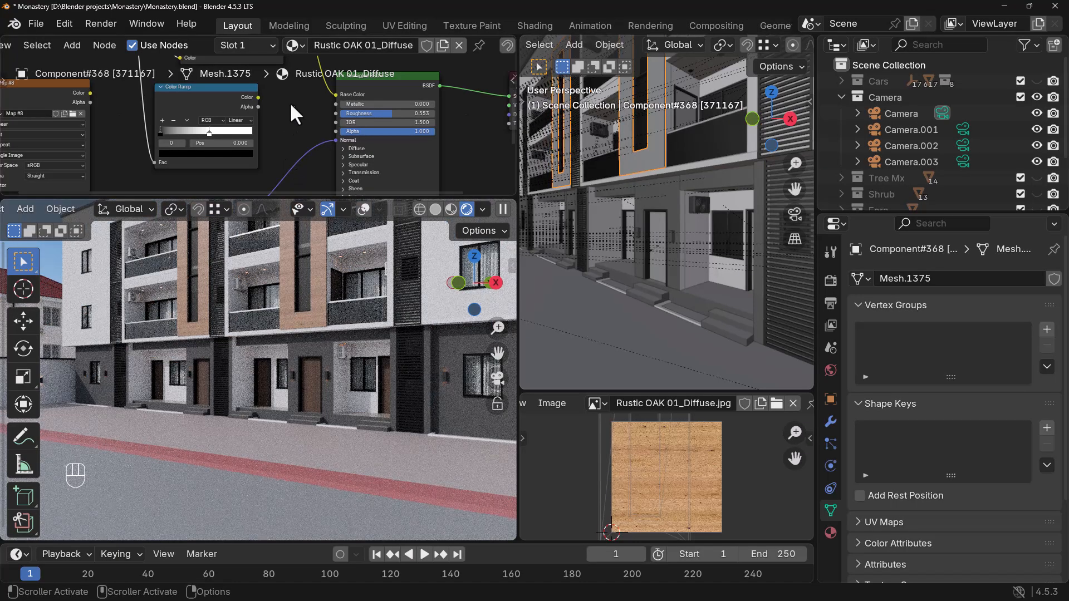
middle_drag(291, 108, 266, 121)
drag(238, 121, 310, 137)
- Preview the Color Ramp's output directly on the cladding and switch the material output back to the Principled BSDF
mouse_move(282, 116)
middle_down()
mouse_move(272, 151)
mouse_move(276, 119)
middle_up()
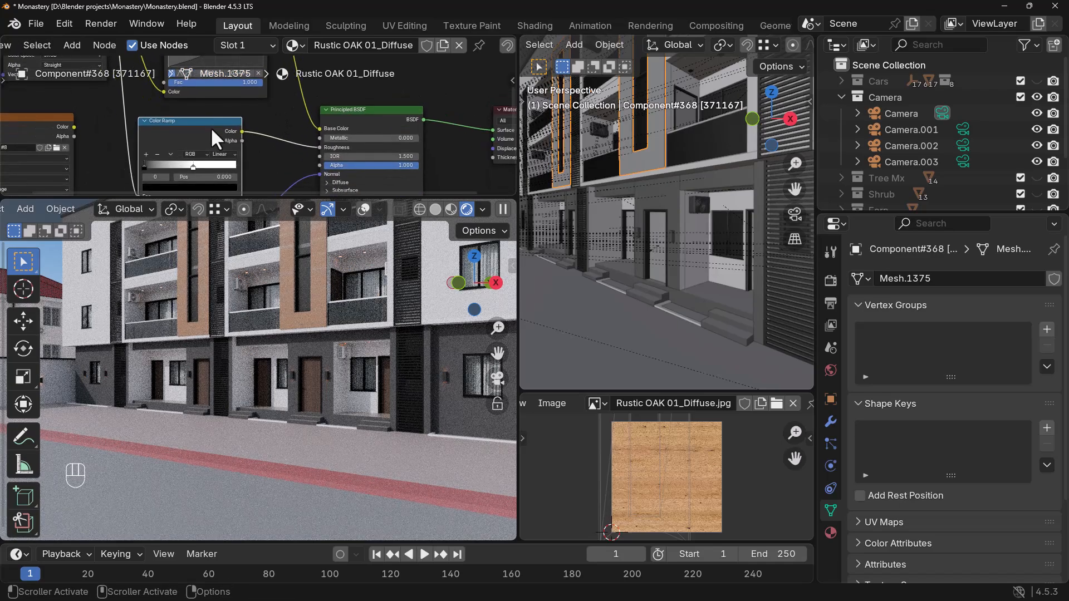
ctrl+shift+click(208, 125)
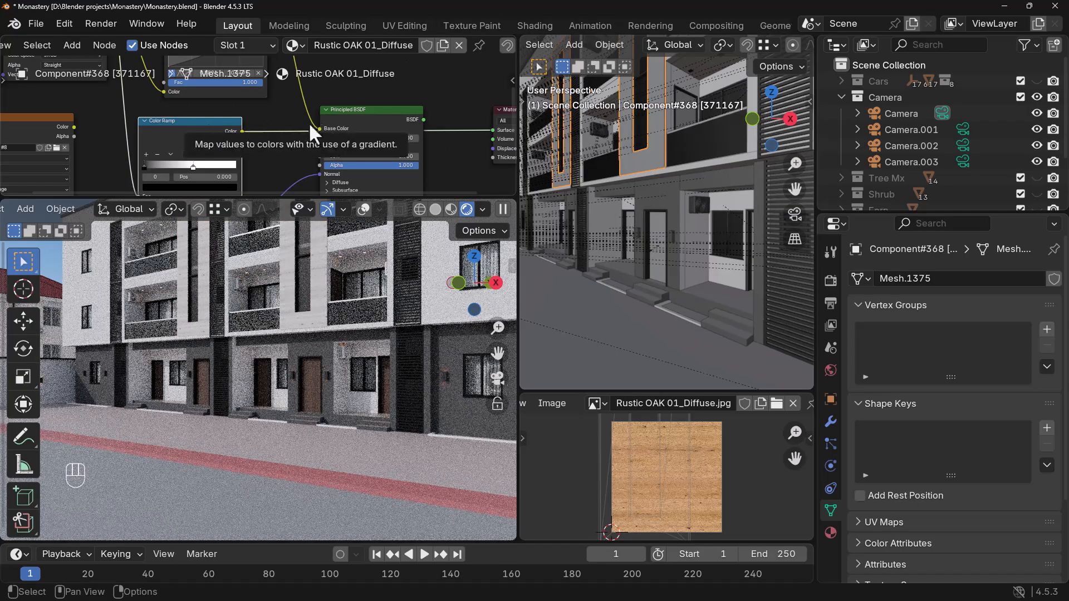
ctrl+shift+click(359, 110)
- Nudge the RGB Curves point slightly lower again and return to the camera view of the building
scroll(219, 138, down, 5)
middle_drag(235, 124, 246, 162)
drag(236, 112, 240, 113)
key(KP_0)
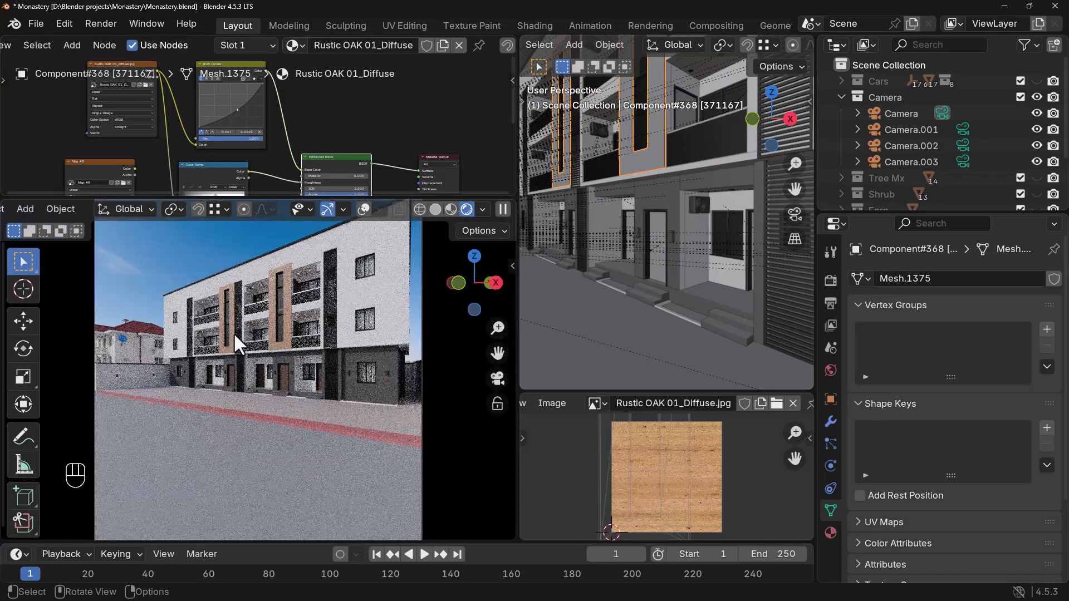
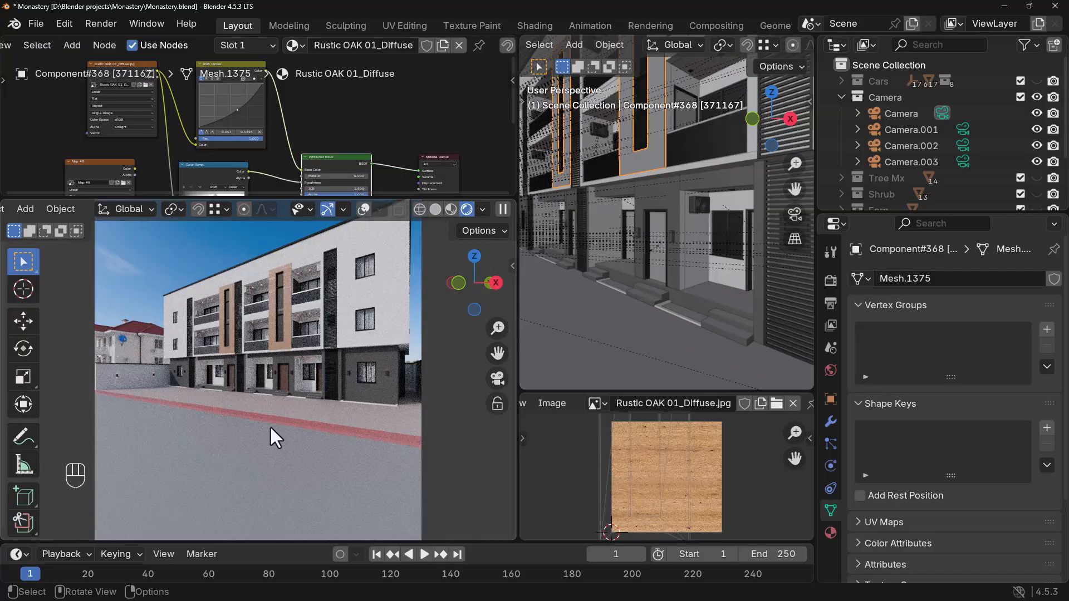
- Examine the oak cladding and ground-floor entrances up close, from an orbited angle and from the camera view
scroll(273, 427, up, 4)
scroll(347, 431, up, 4)
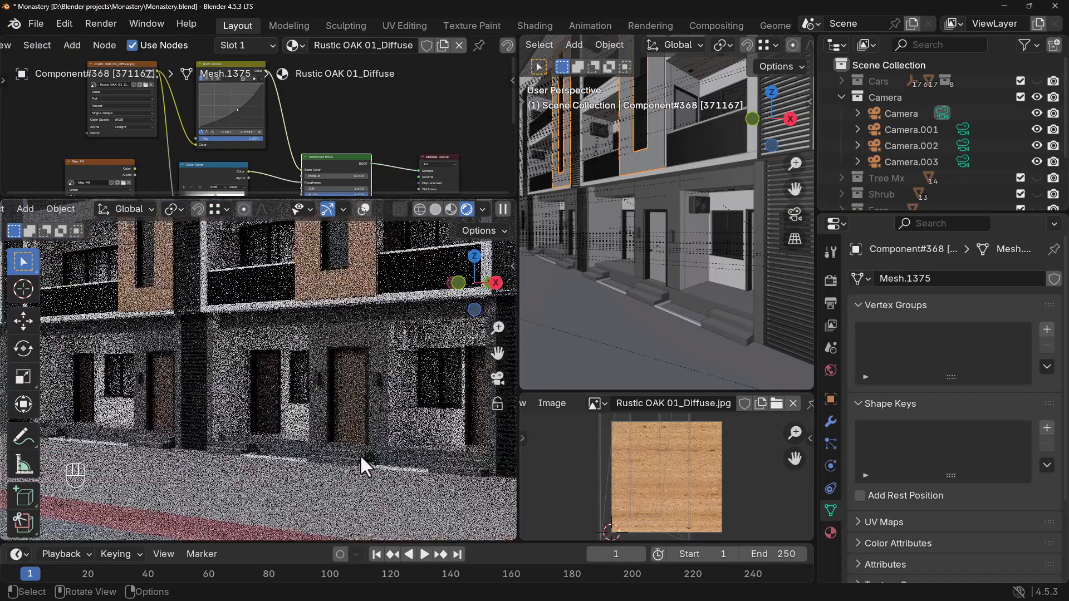
middle_drag(369, 450, 329, 426)
scroll(337, 445, up, 6)
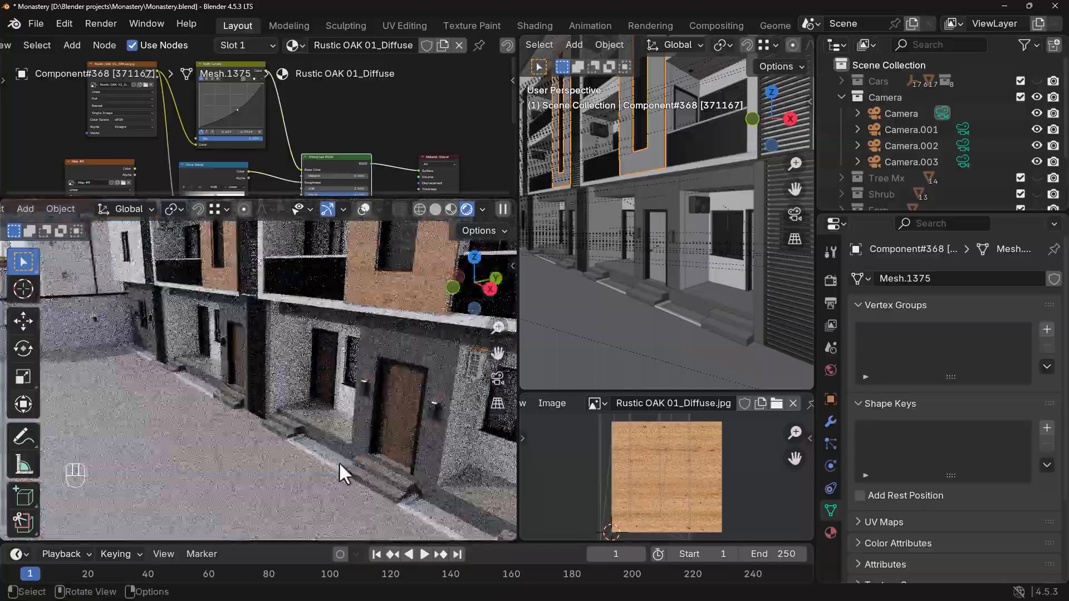
key(KP_0)
scroll(273, 318, up, 3)
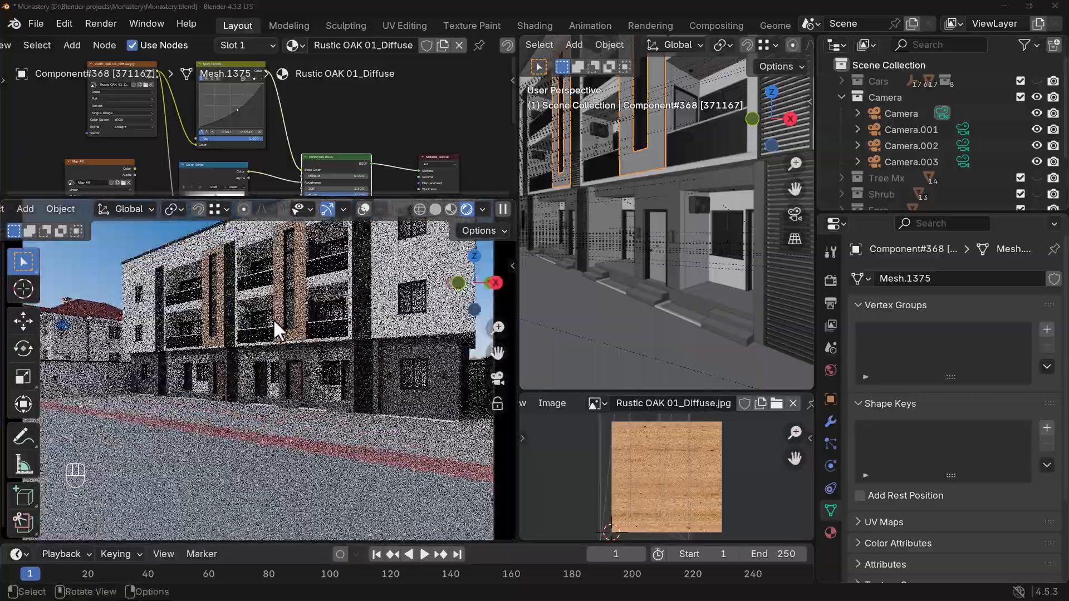
scroll(290, 324, up, 3)
mouse_move(299, 306)
shift+middle_down()
mouse_move(293, 345)
mouse_move(298, 312)
shift+middle_up()
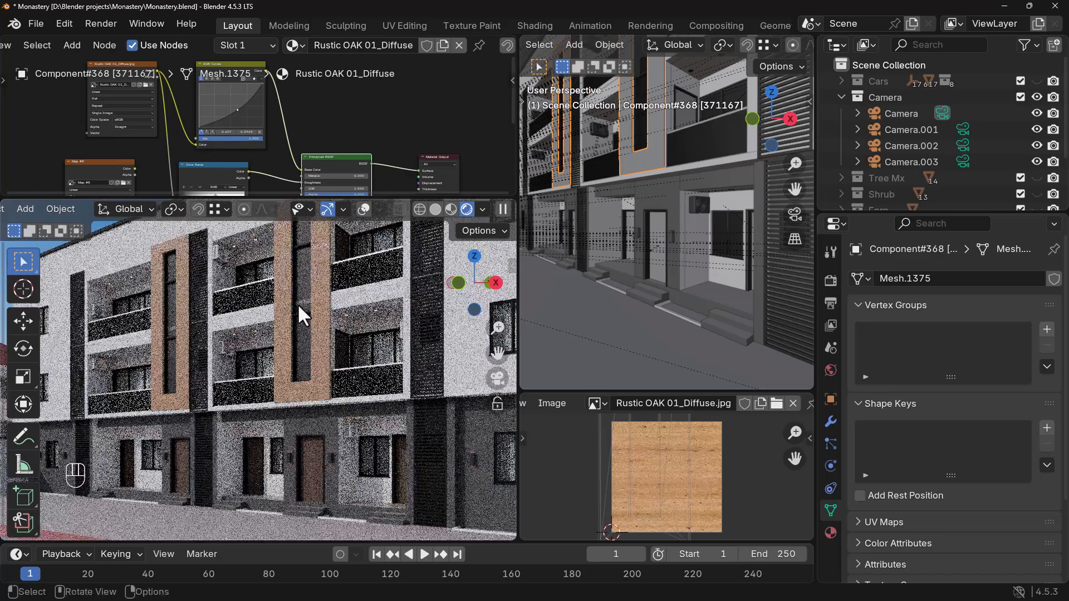
- Select the balcony glass and copy all shader nodes of its Translucent Glass Blue material
scroll(316, 345, up, 3)
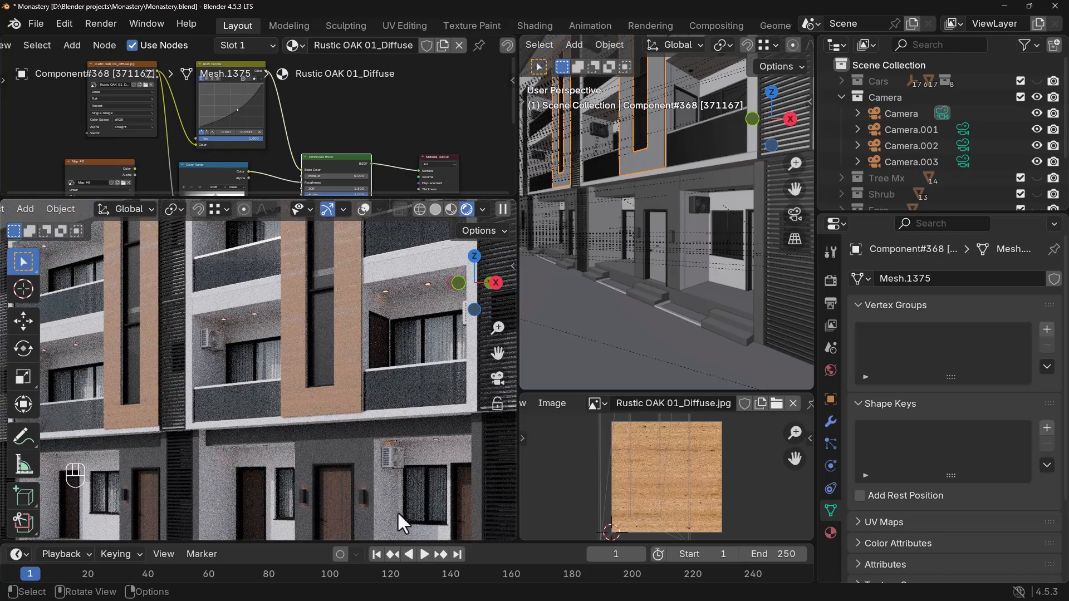
click(405, 393)
scroll(333, 142, down, 3)
scroll(359, 137, down, 1)
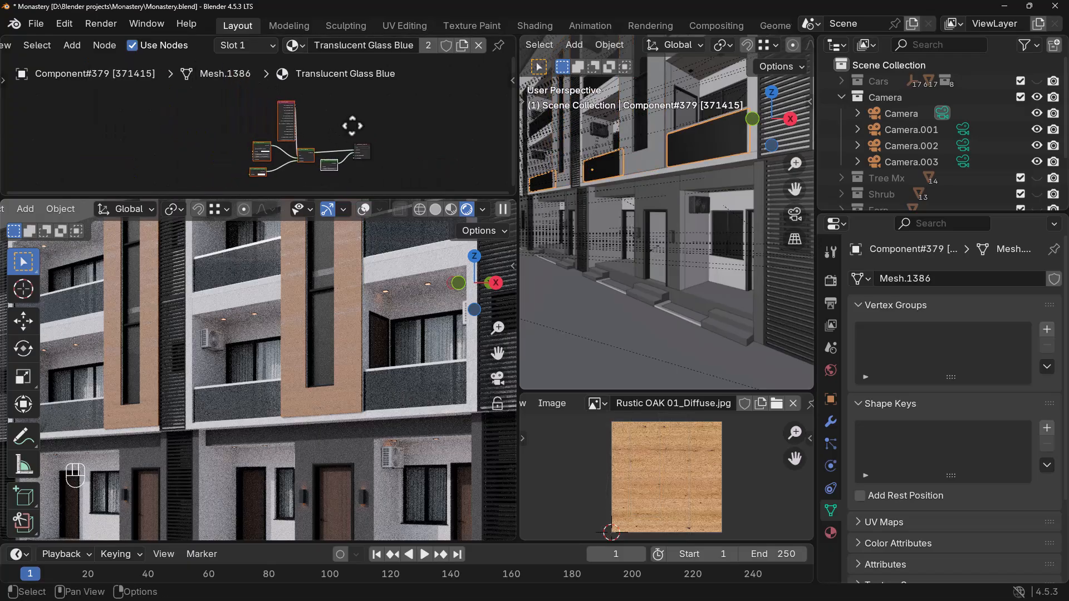
drag(334, 97, 216, 182)
drag(333, 86, 225, 182)
key(ctrl+c)
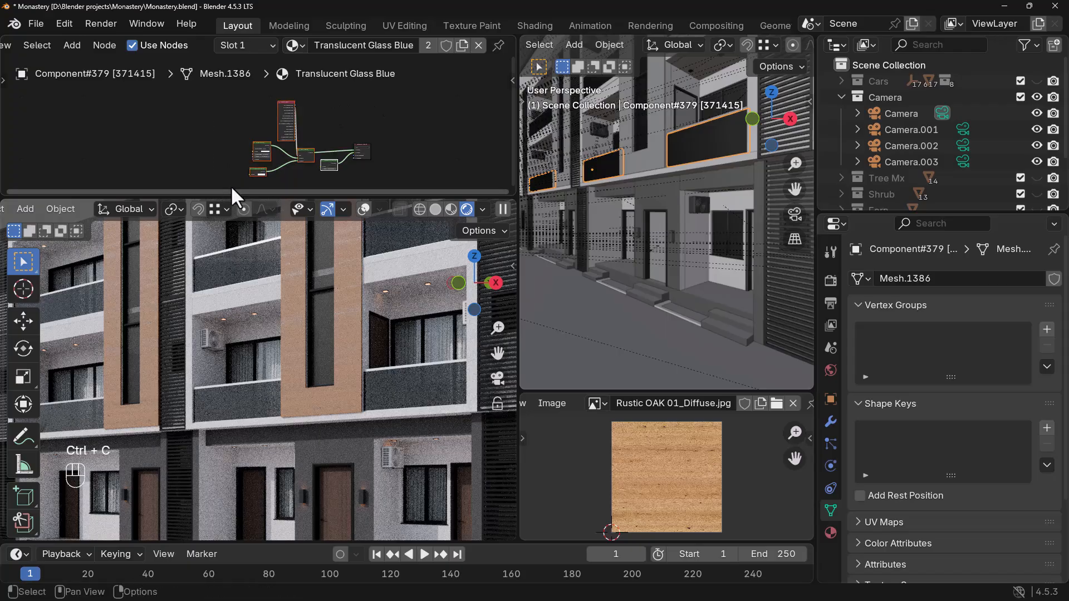
- Replace the shader nodes of the tall glazed panel's <auto>6 material with the copied glass nodes, keeping its Material Output
click(324, 353)
scroll(284, 121, down, 2)
middle_drag(294, 123, 327, 167)
scroll(319, 139, down, 2)
scroll(332, 146, down, 2)
drag(336, 95, 275, 179)
key(Delete)
ctrl+scroll(312, 122, left, 3)
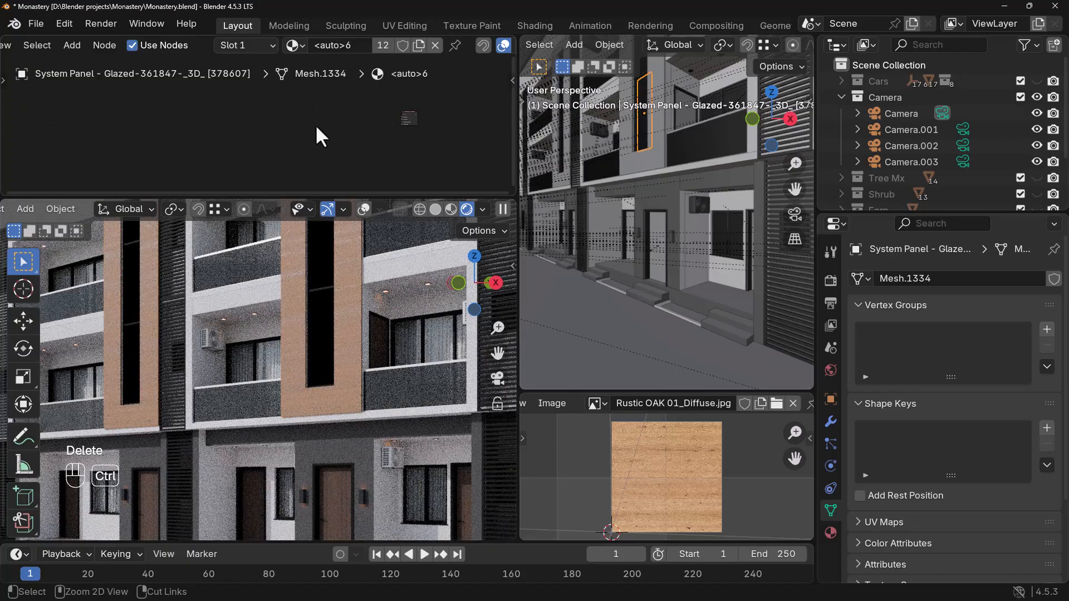
key(ctrl+v)
middle_drag(360, 134, 316, 169)
scroll(359, 159, up, 4)
click(385, 159)
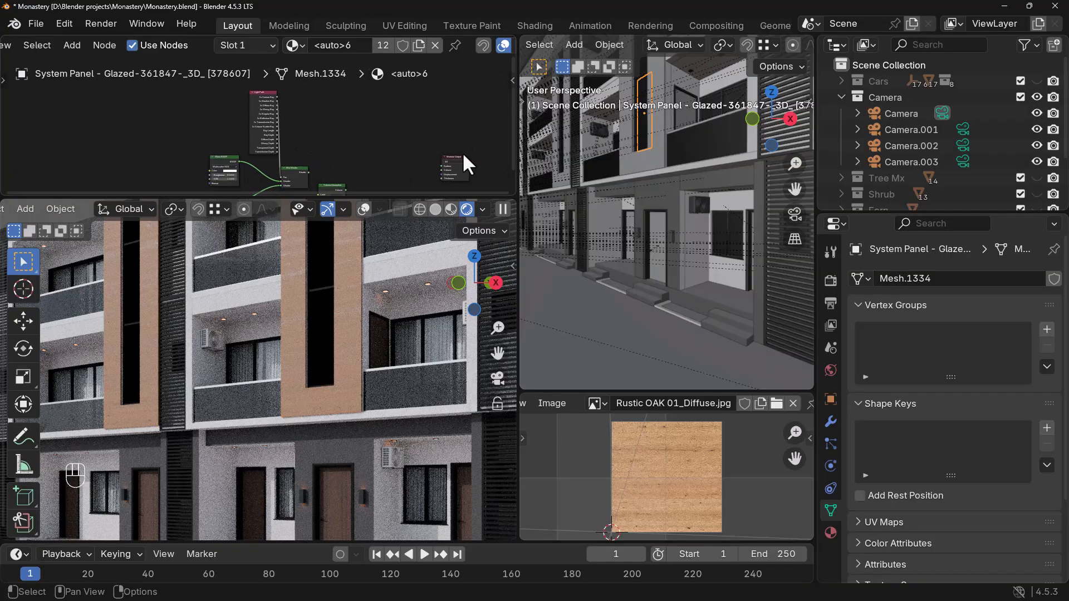
- Bring the Material Output next to the pasted nodes and connect Mix Shader to Surface and Volume Absorption to Volume
drag(460, 156, 362, 153)
scroll(311, 166, up, 3)
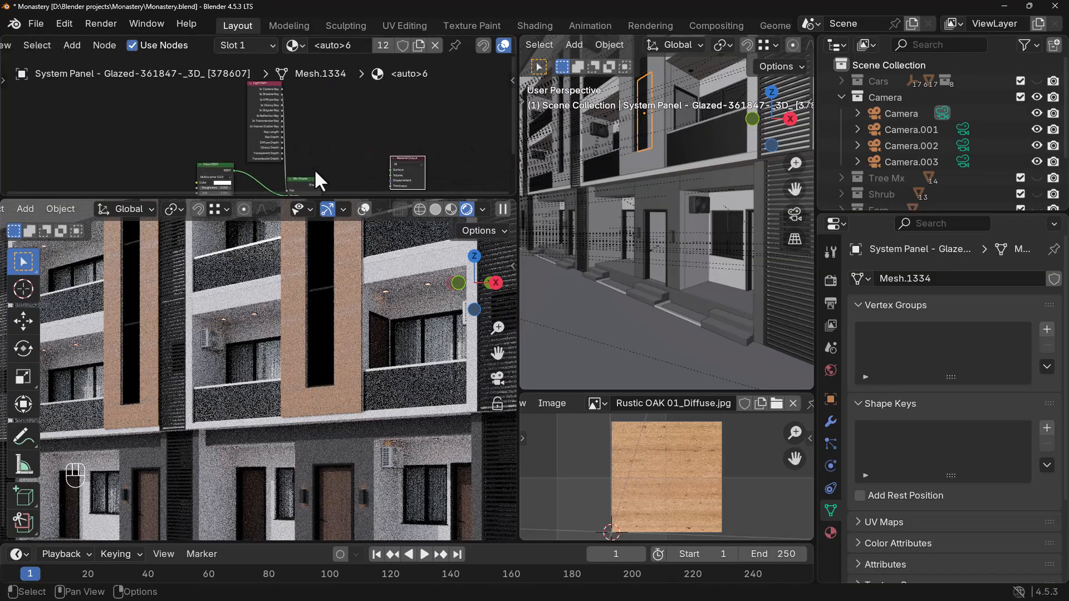
middle_drag(311, 166, 284, 122)
scroll(289, 125, up, 5)
drag(310, 144, 412, 125)
middle_drag(383, 140, 378, 129)
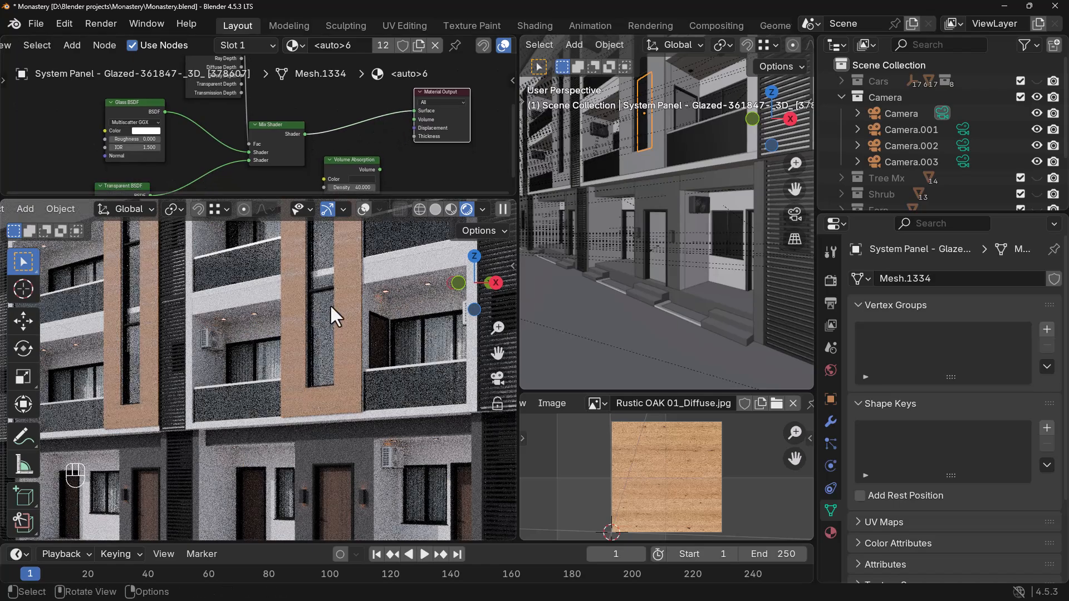
drag(379, 169, 382, 165)
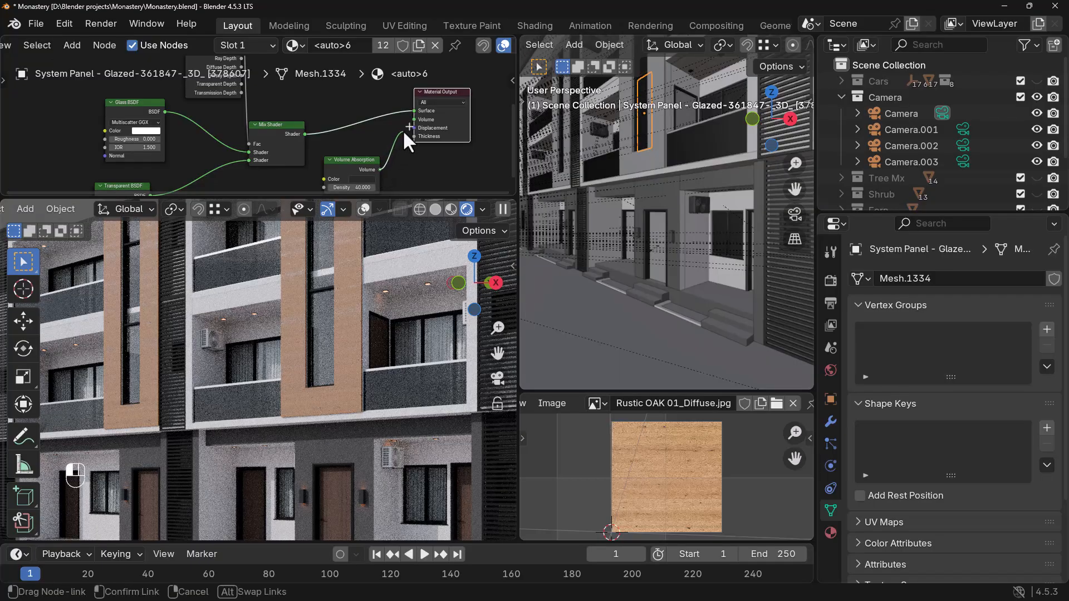
drag(412, 121, 414, 119)
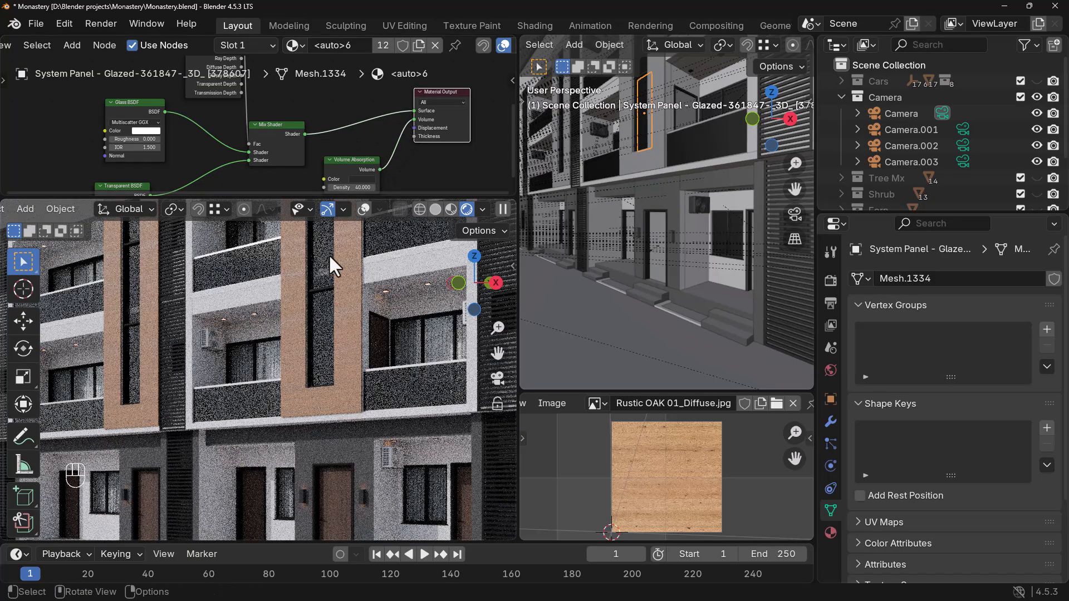
- Adjust the brightness of the glazed panel's Volume Absorption color and set its density to 70
scroll(366, 154, up, 2)
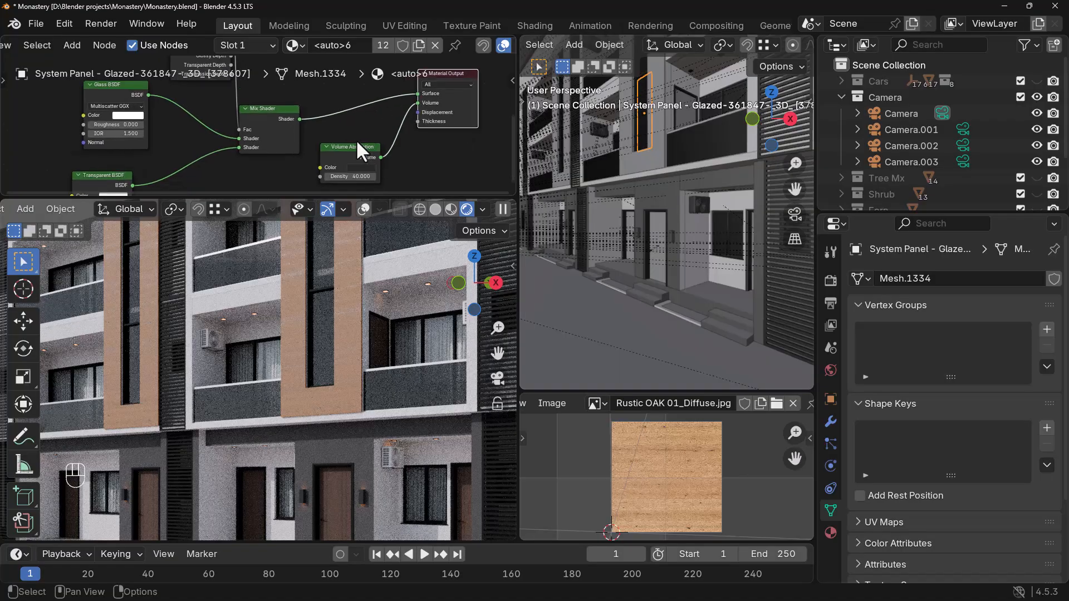
scroll(385, 164, up, 2)
click(393, 169)
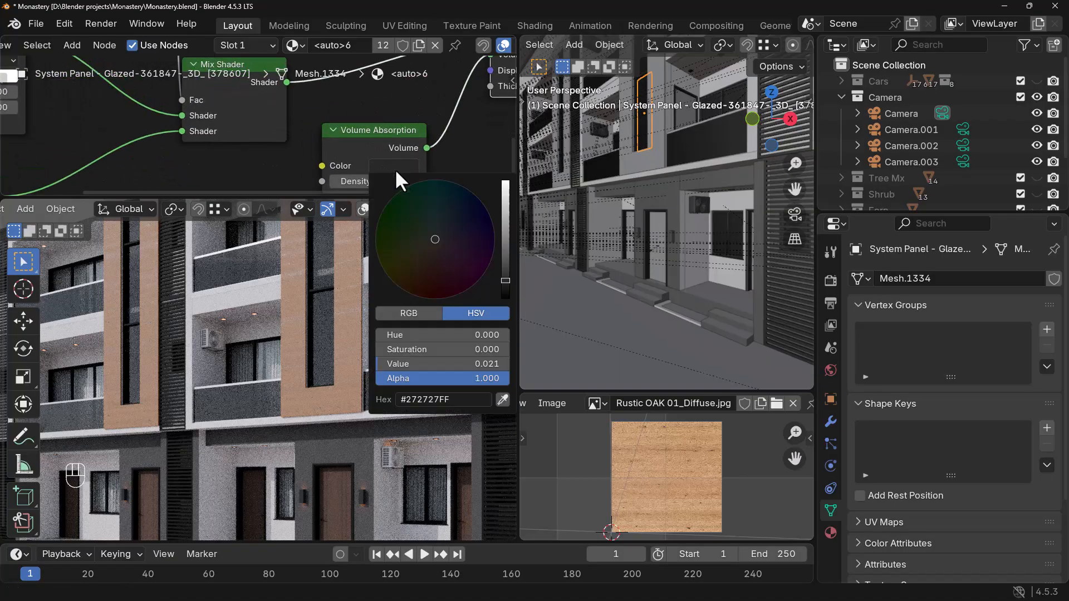
drag(506, 292, 506, 288)
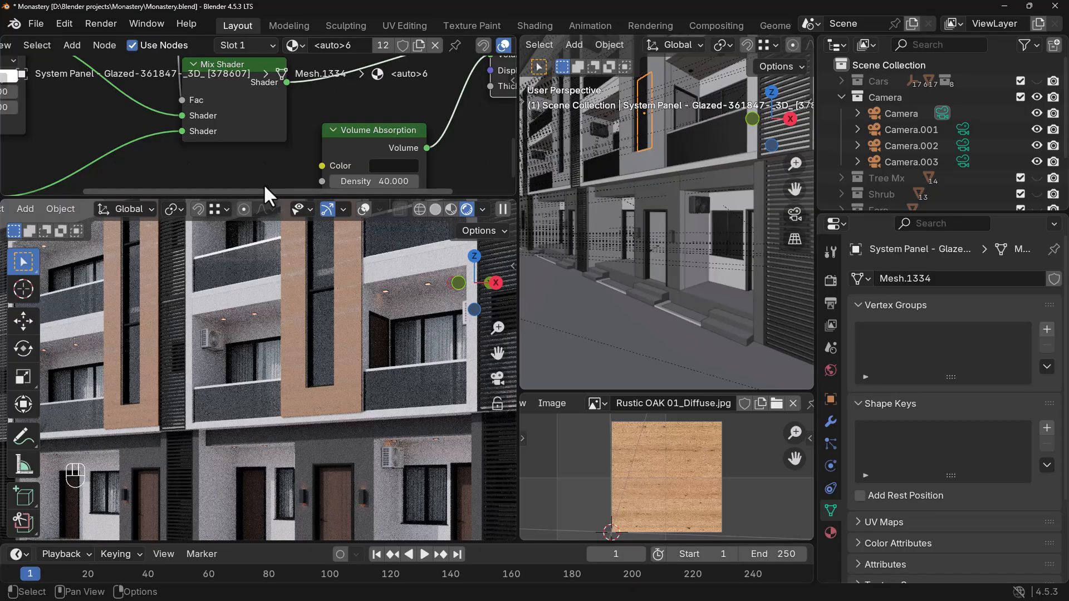
middle_drag(422, 163, 357, 155)
click(303, 173)
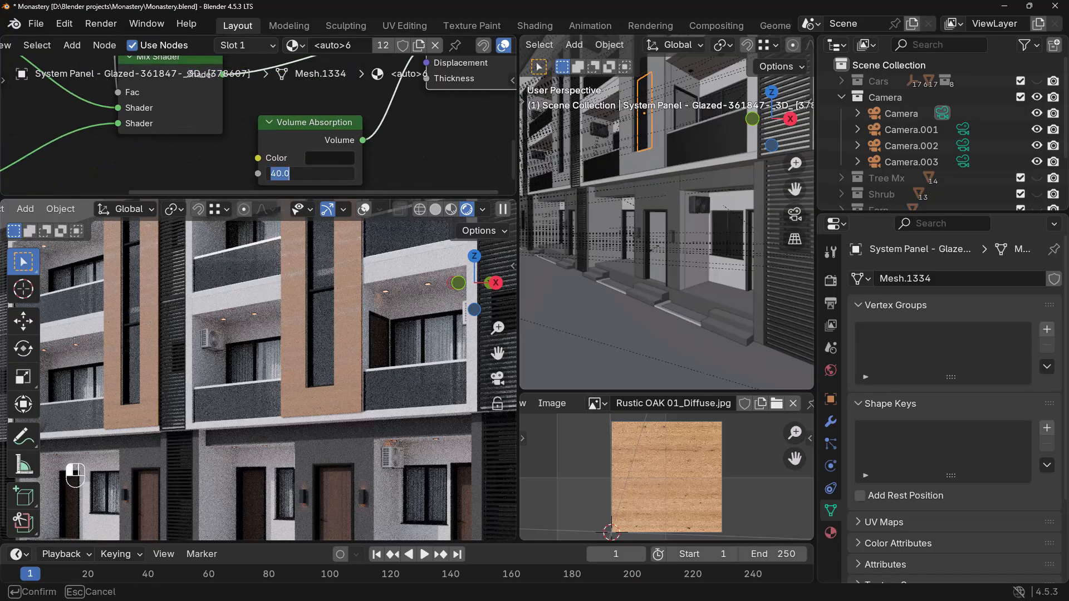
text(700)
key(Return)
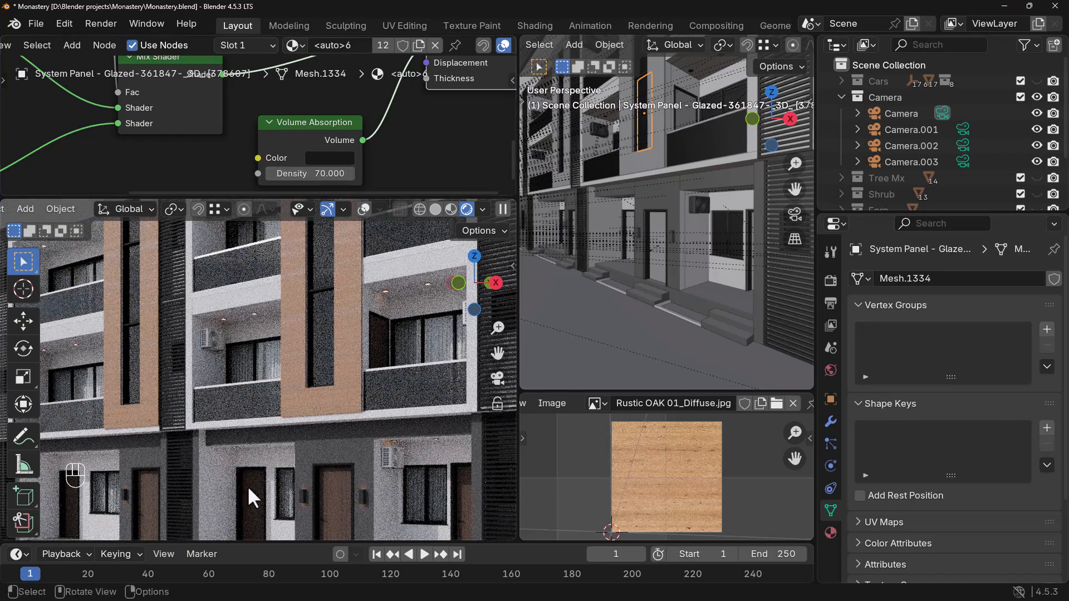
- Set the Volume Absorption density of the balcony's Translucent Glass Blue material to 70
middle_drag(253, 462, 300, 420)
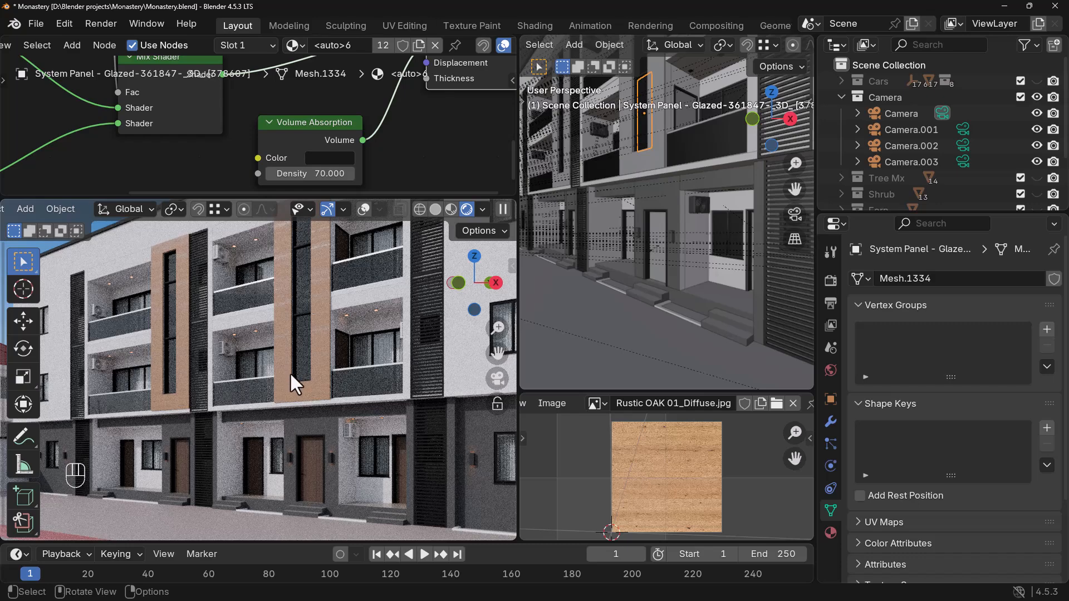
click(244, 388)
scroll(279, 139, down, 6)
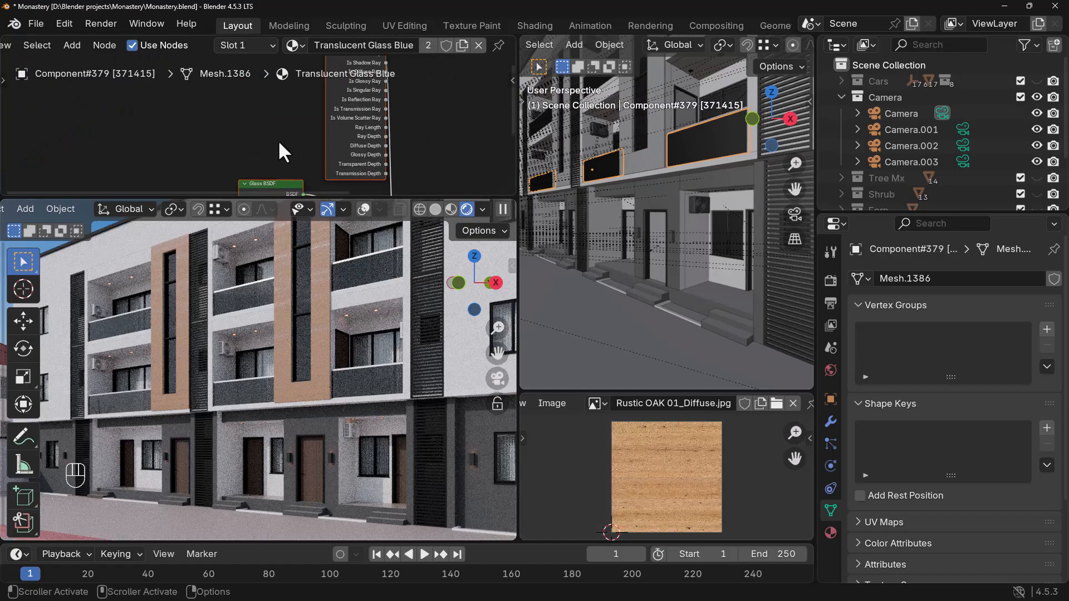
scroll(344, 158, up, 6)
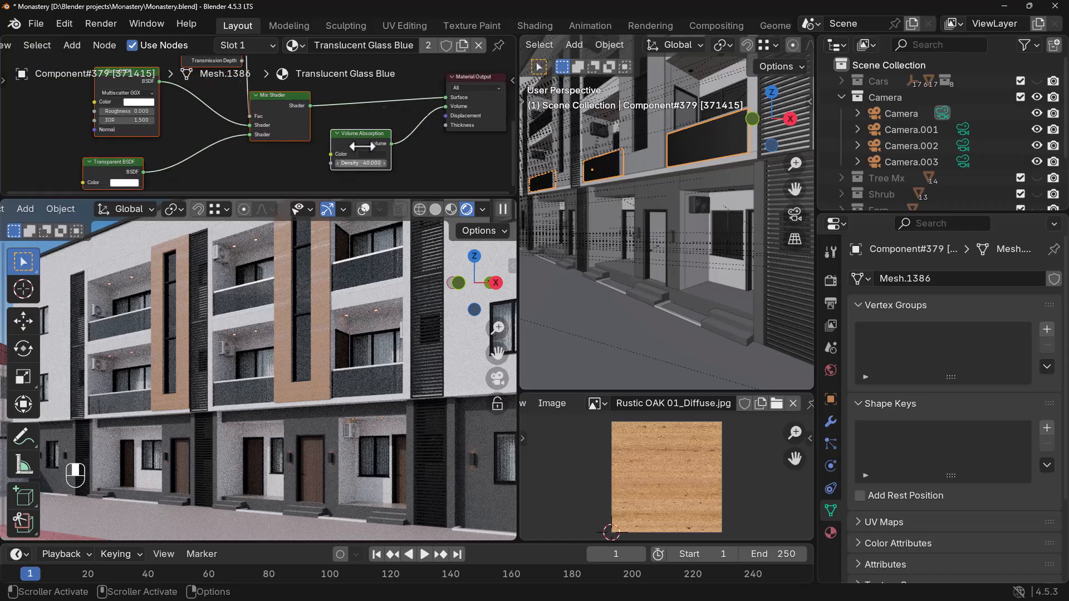
scroll(353, 147, up, 3)
click(383, 134)
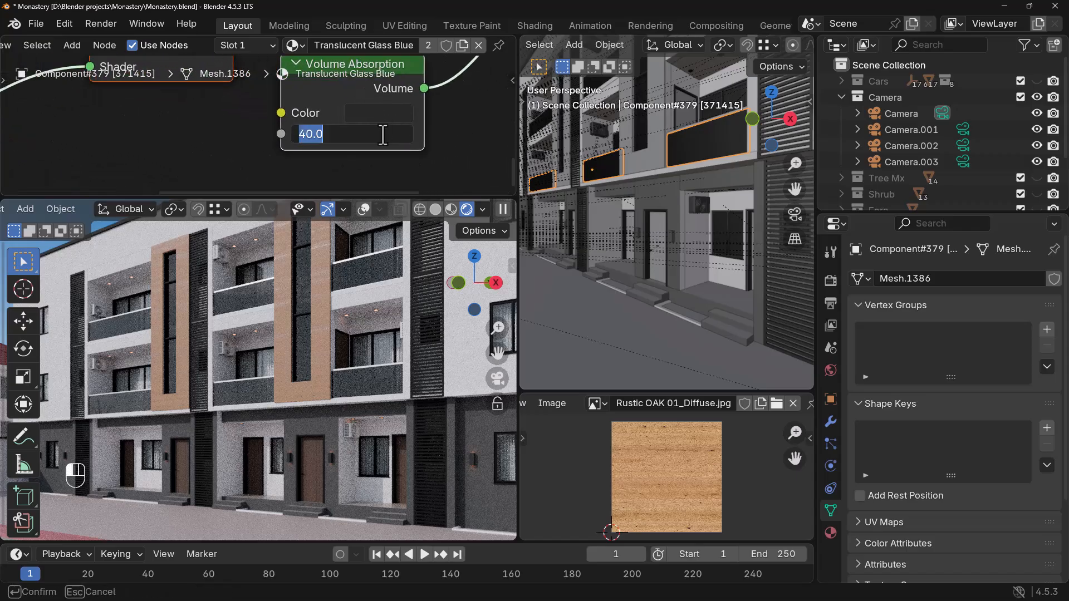
text(70)
key(Return)
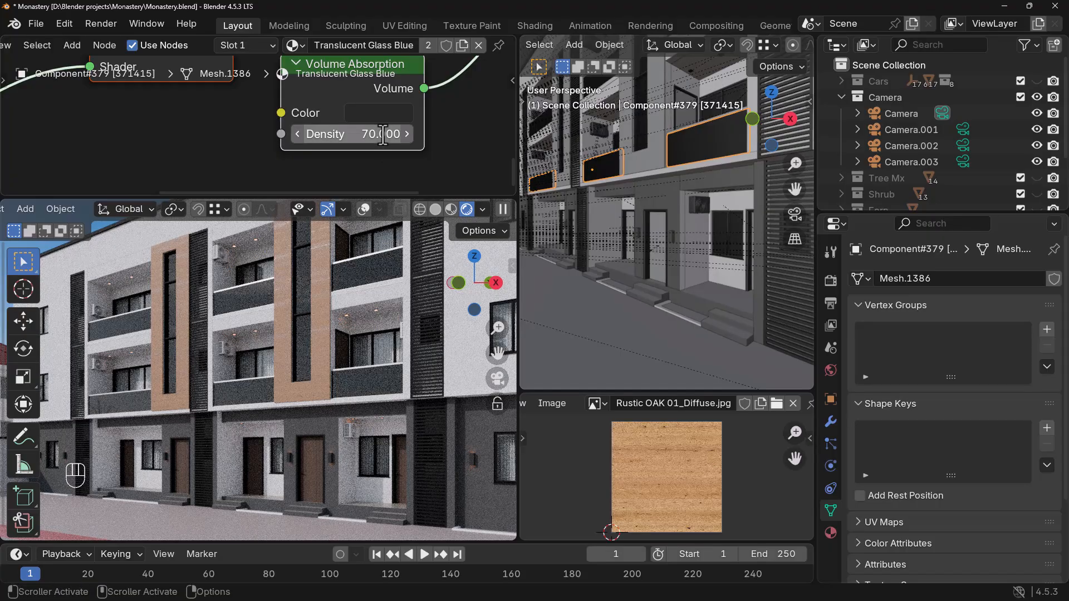
- Examine the balcony and panel glass and the ground-floor facade up close and from orbited angles, and return to the camera view
scroll(338, 367, up, 4)
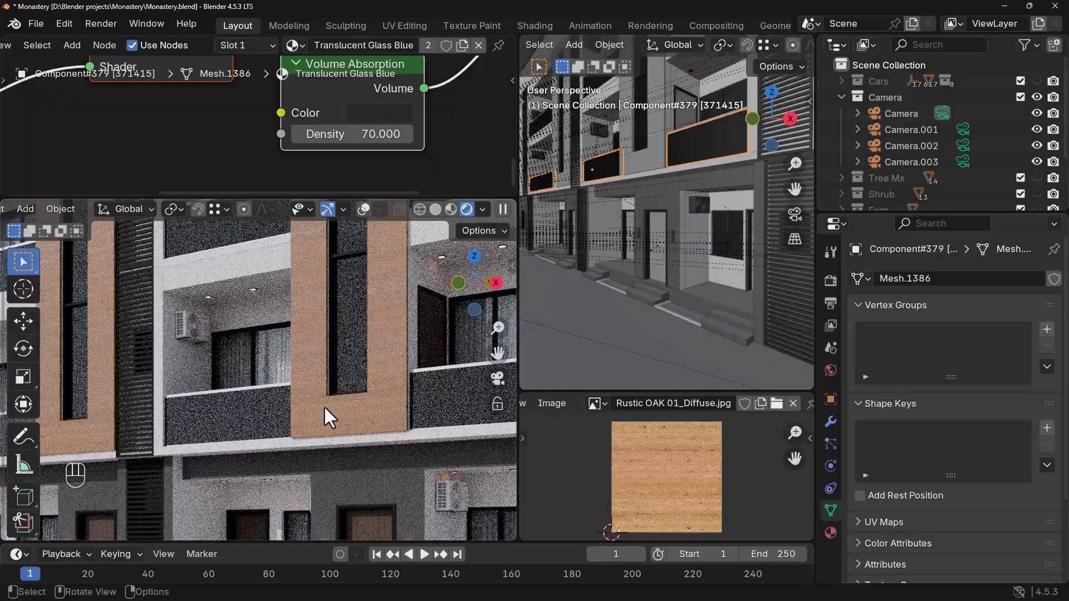
shift+middle_drag(358, 422, 208, 416)
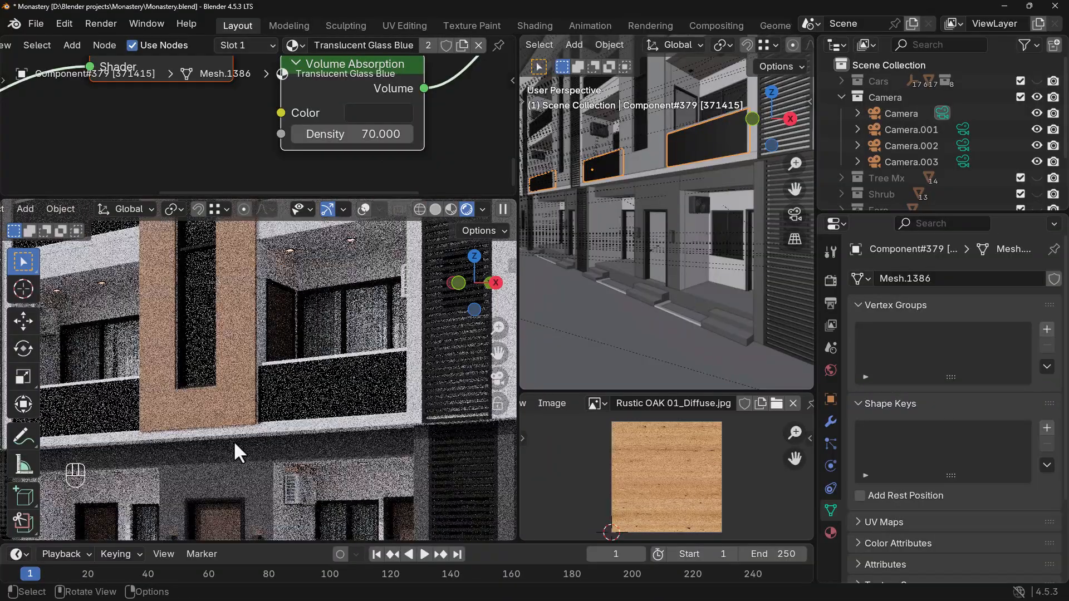
scroll(298, 475, down, 6)
middle_drag(298, 475, 281, 417)
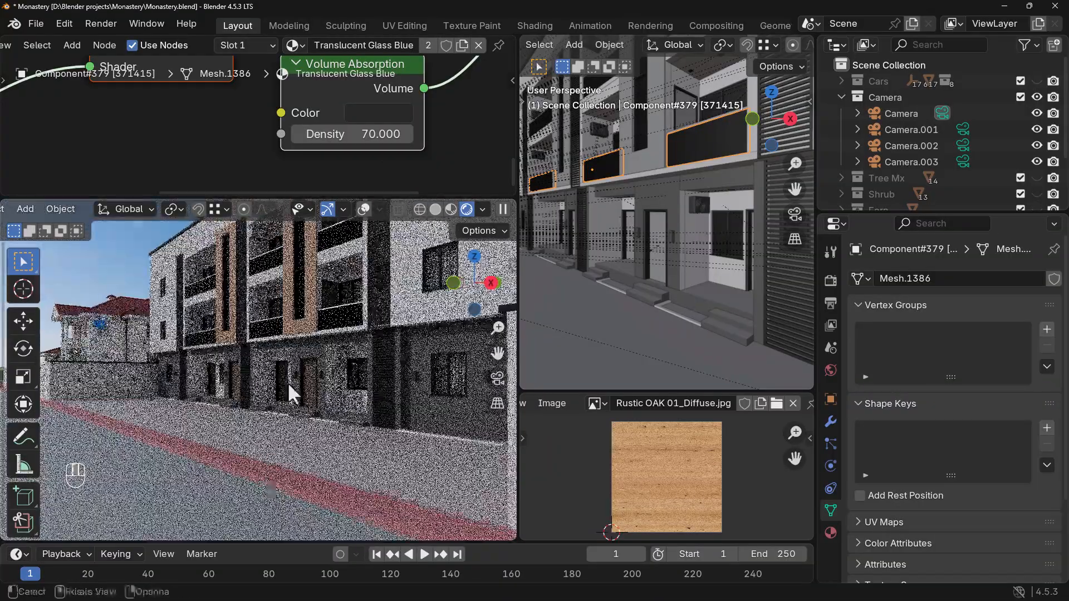
scroll(302, 349, up, 5)
middle_drag(306, 344, 310, 338)
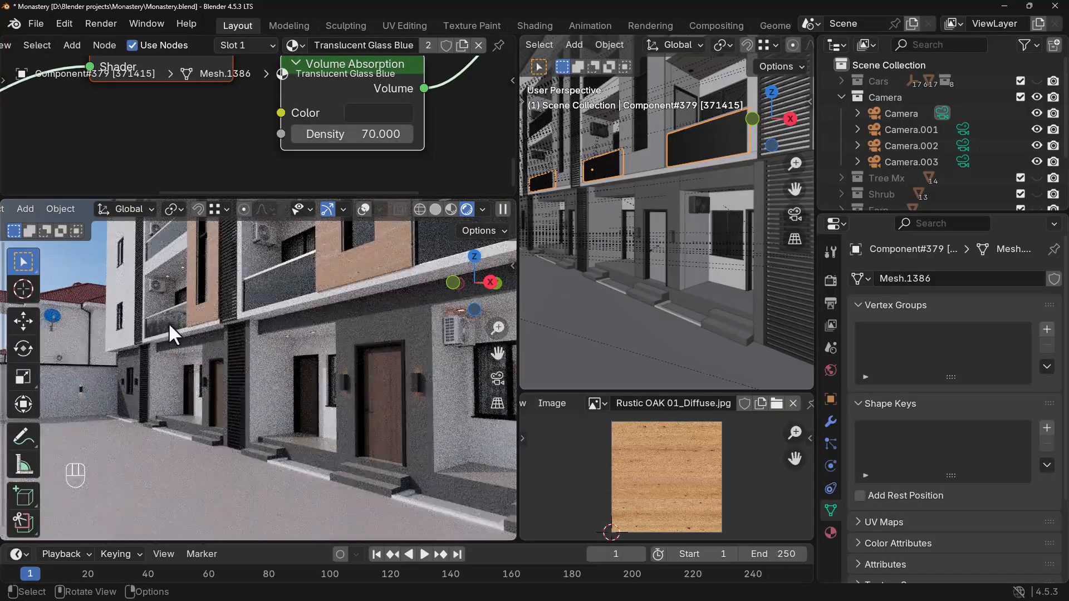
scroll(167, 326, up, 1)
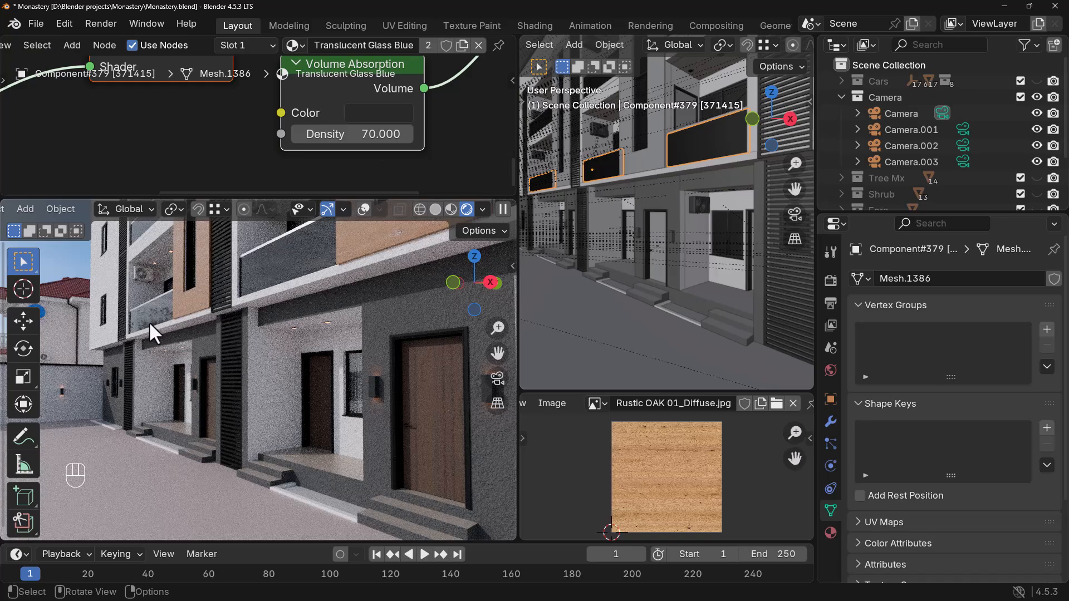
middle_drag(176, 376, 125, 289)
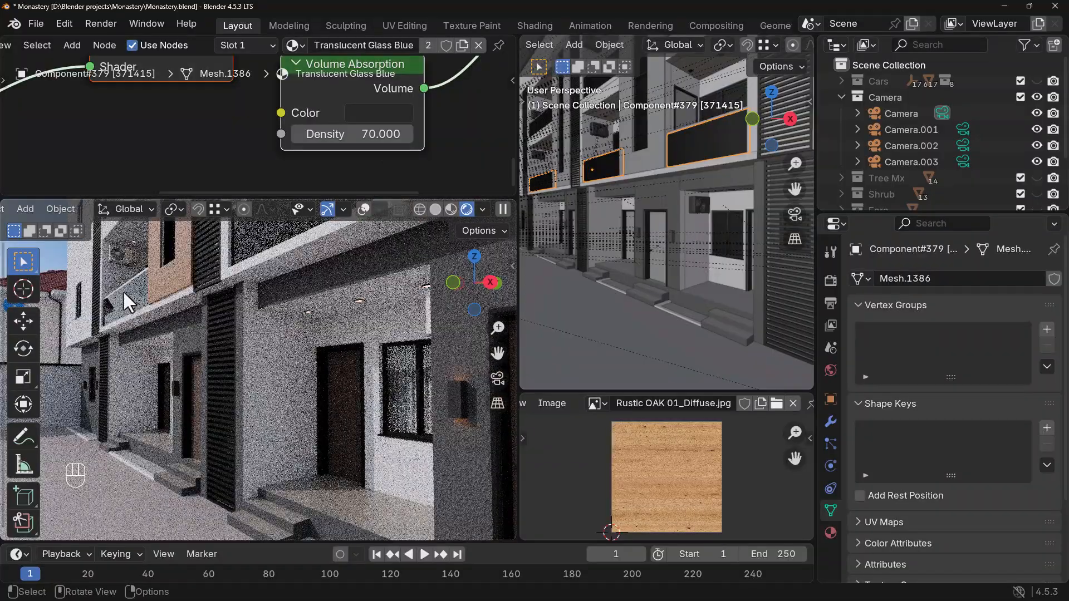
scroll(111, 309, up, 2)
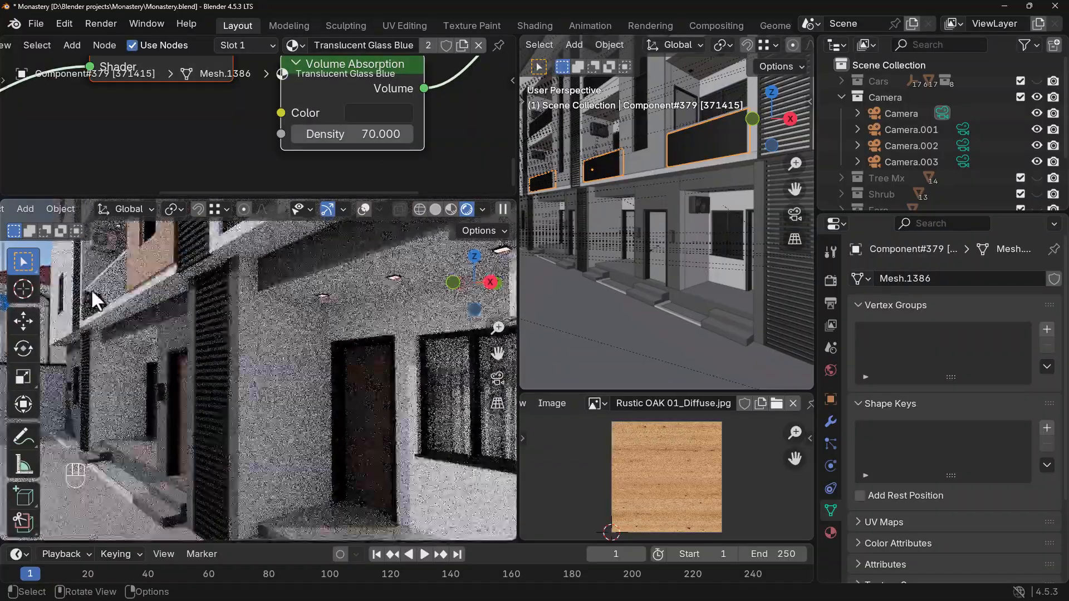
scroll(158, 411, down, 5)
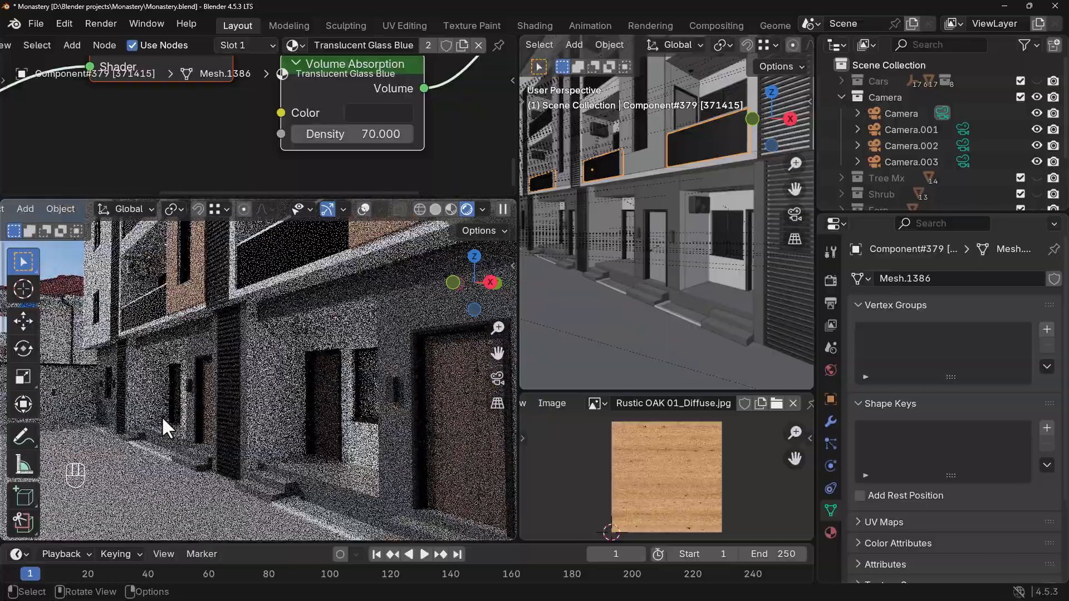
middle_drag(189, 415, 234, 402)
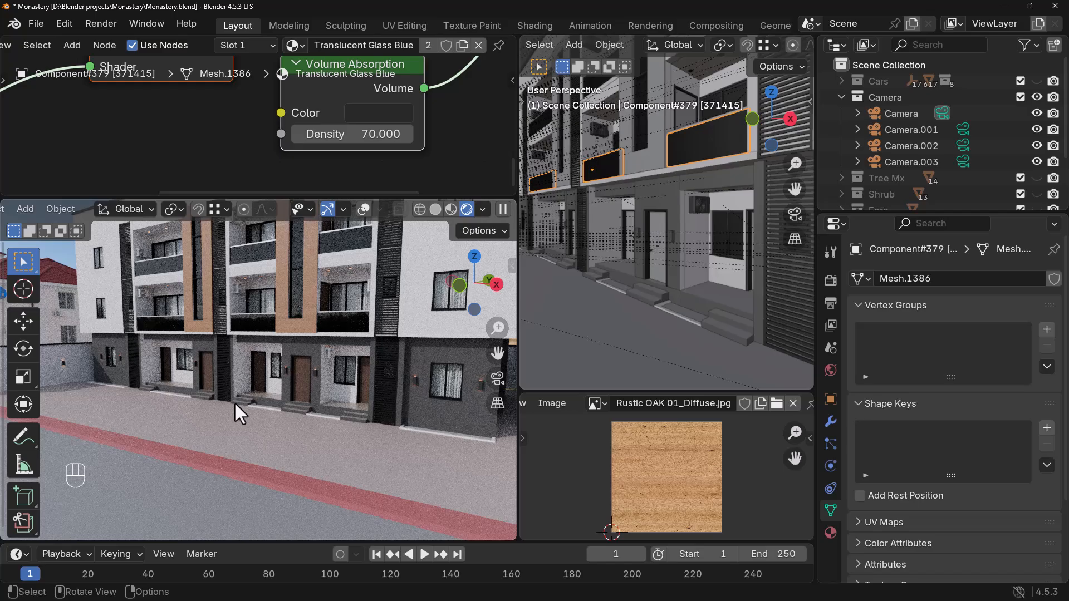
key(Home)
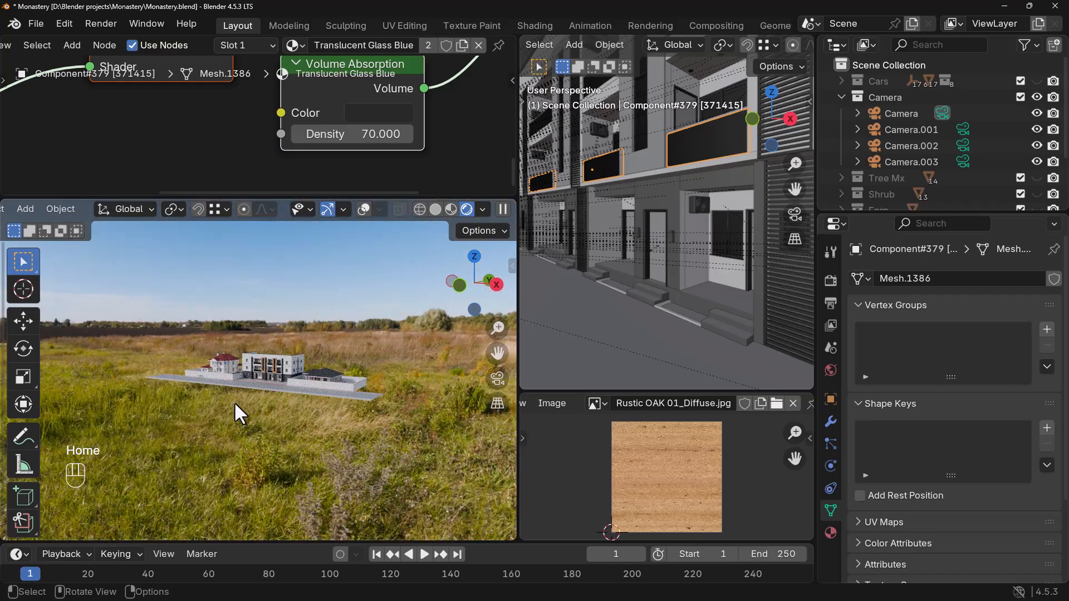
key(KP_0)
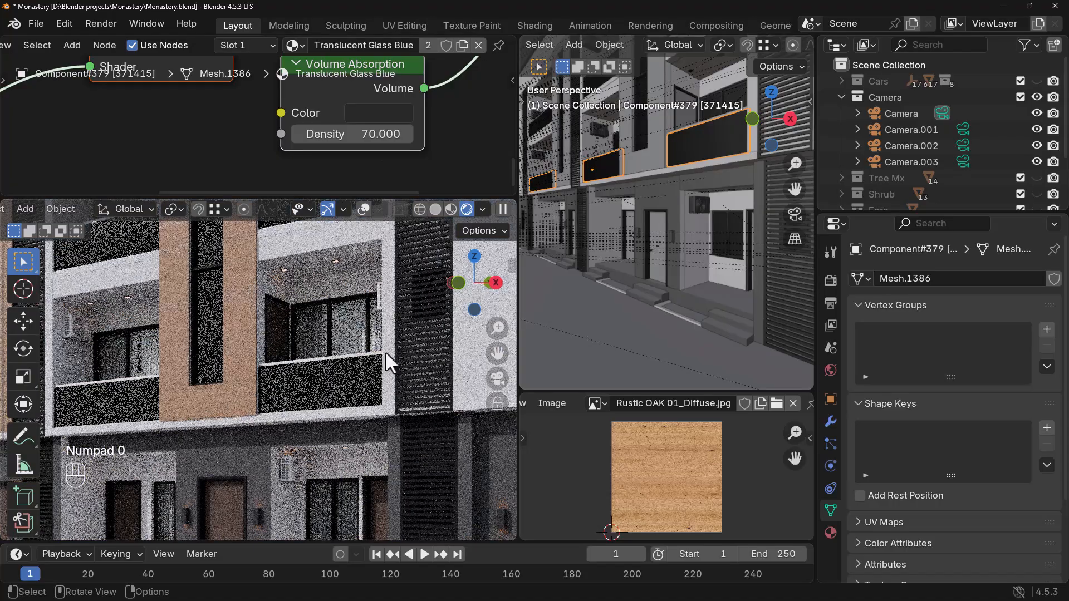
- Examine the apartment building's facade, then its ground-floor doors and entrance steps up close from different angles
scroll(306, 434, down, 5)
scroll(306, 431, up, 3)
shift+middle_drag(240, 412, 287, 421)
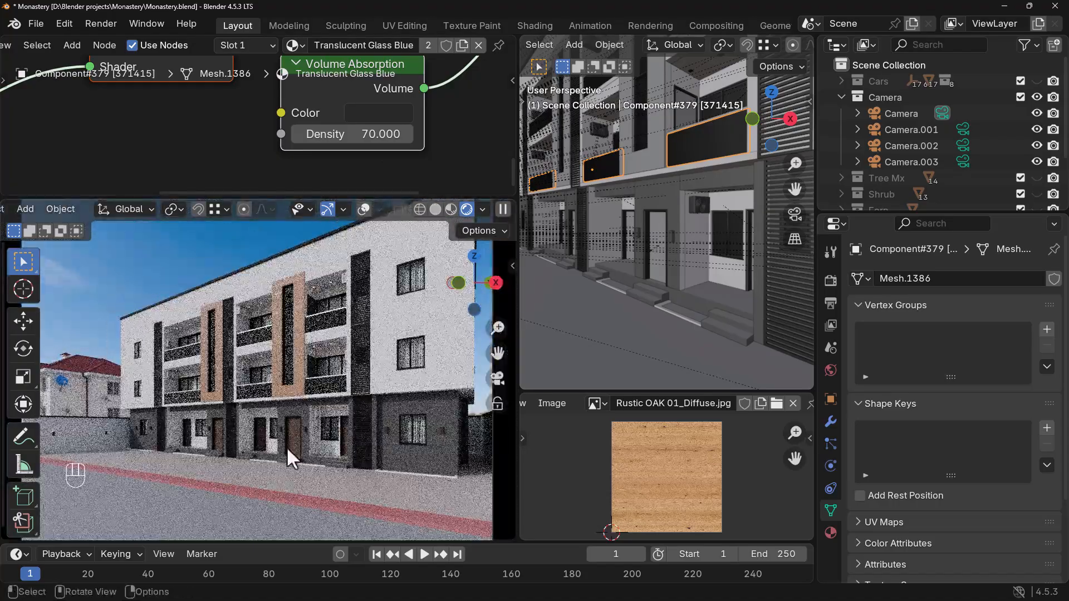
scroll(281, 440, up, 6)
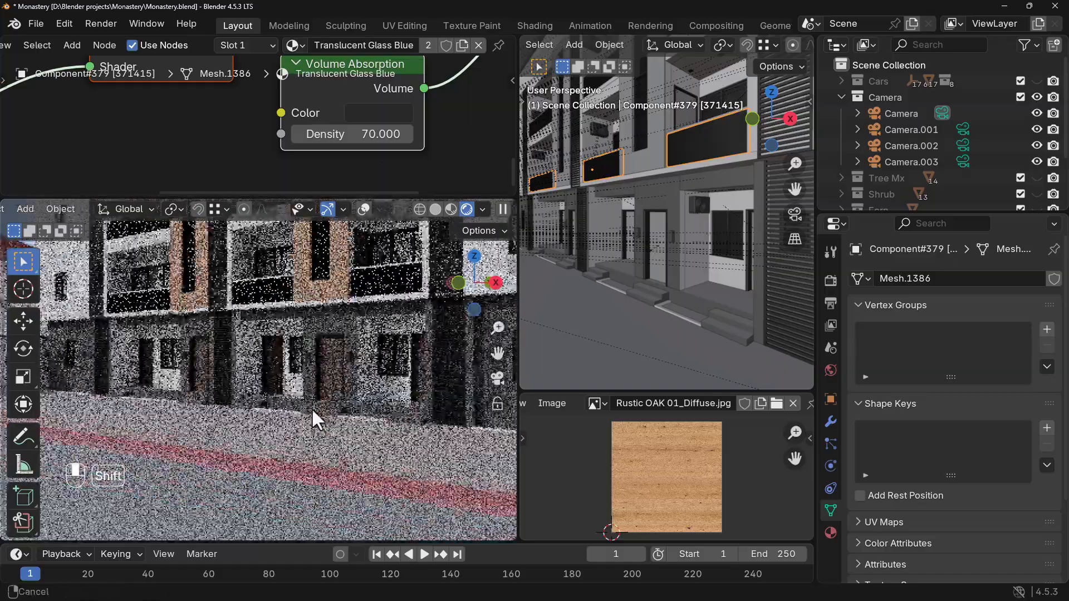
scroll(292, 421, up, 8)
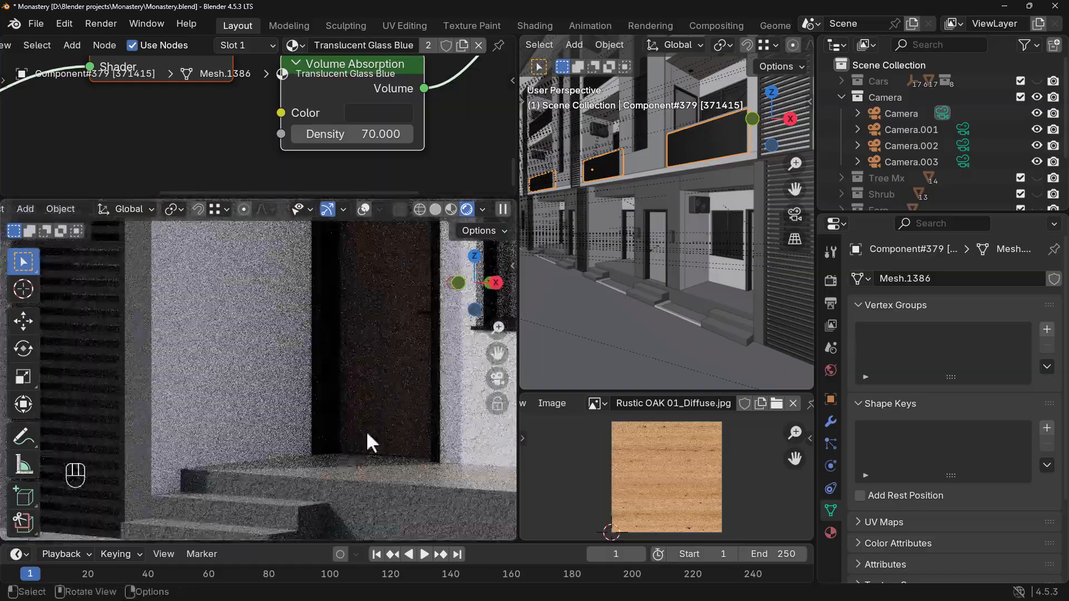
scroll(342, 478, down, 8)
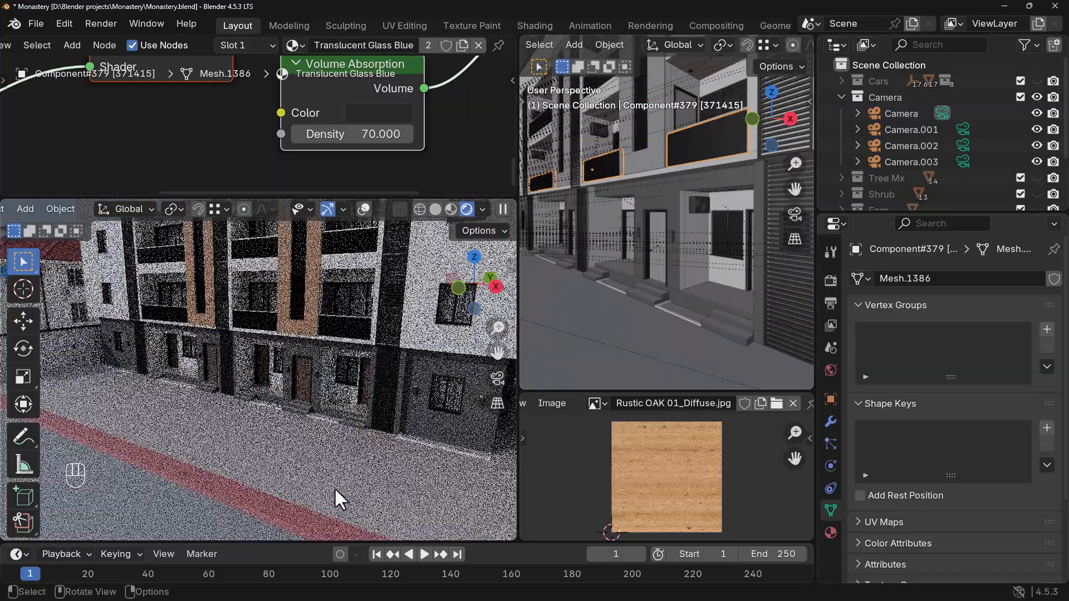
scroll(327, 425, up, 8)
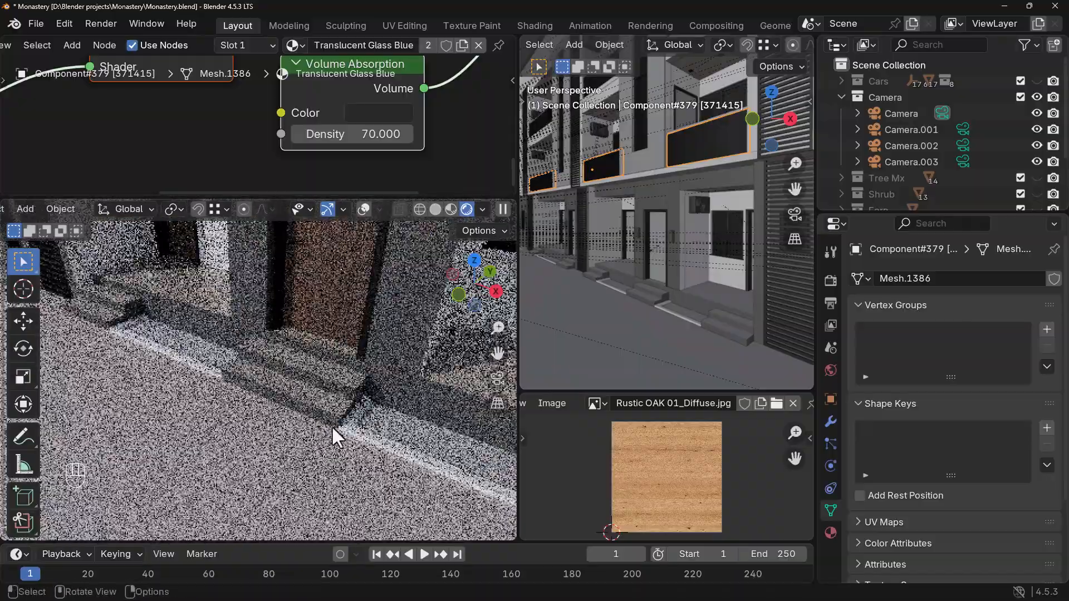
- Select the ground beds beside the entrance steps and show the nodes of their second material slot, VP_ground_Dirt_diffuse_a_2k
click(395, 426)
scroll(321, 140, down, 5)
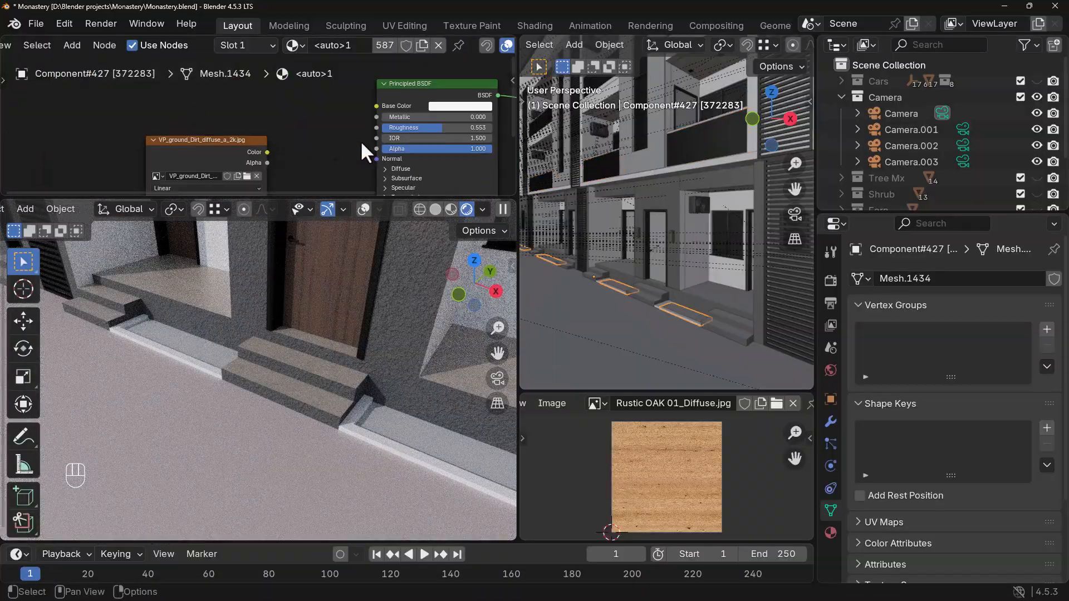
drag(242, 146, 294, 114)
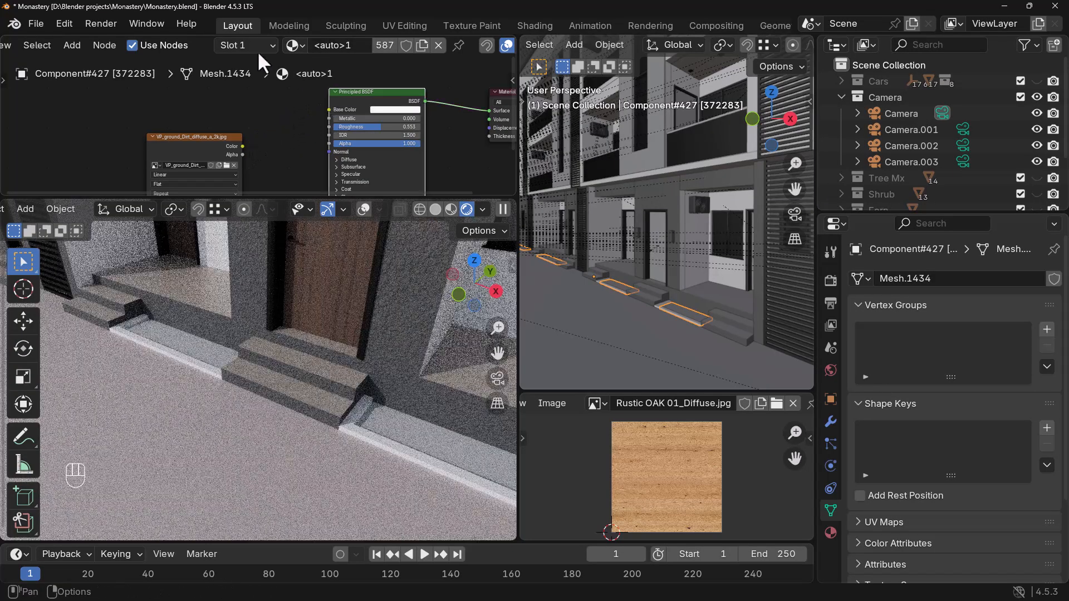
click(249, 45)
click(216, 96)
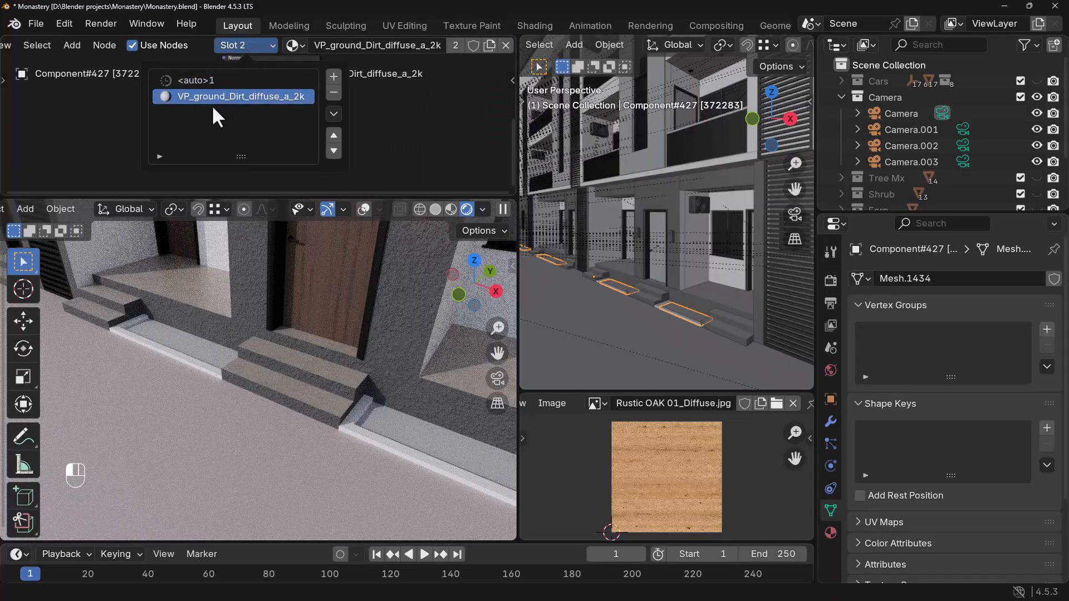
scroll(170, 125, down, 3)
middle_drag(185, 65, 225, 111)
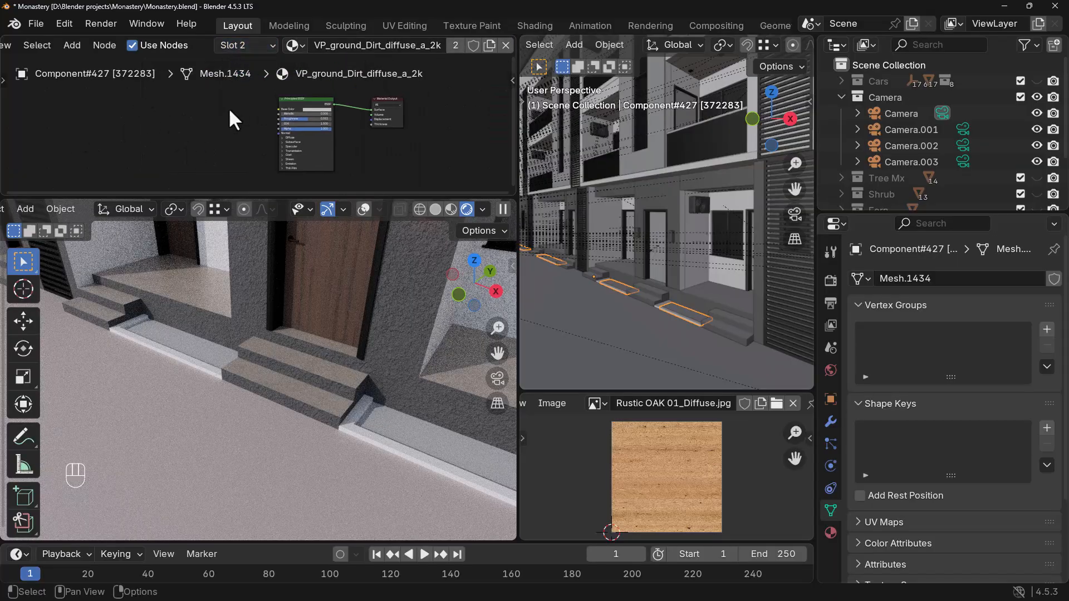
- Copy the dirt image texture node from the <auto>1 material in slot 1 into the VP_ground_Dirt_diffuse_a_2k material in slot 2
click(255, 44)
click(203, 84)
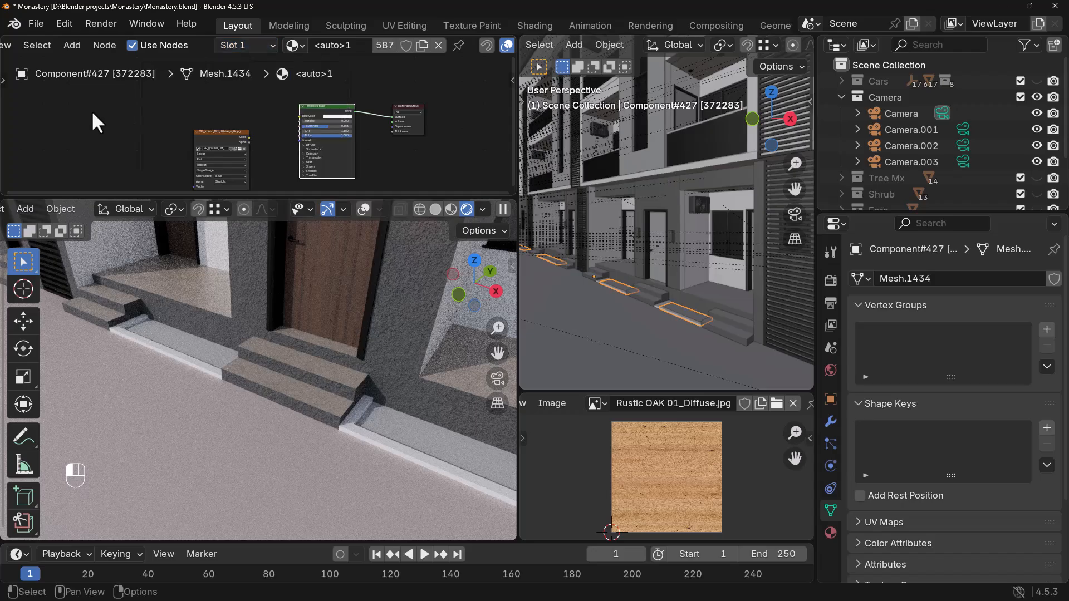
click(205, 131)
key(ctrl+c)
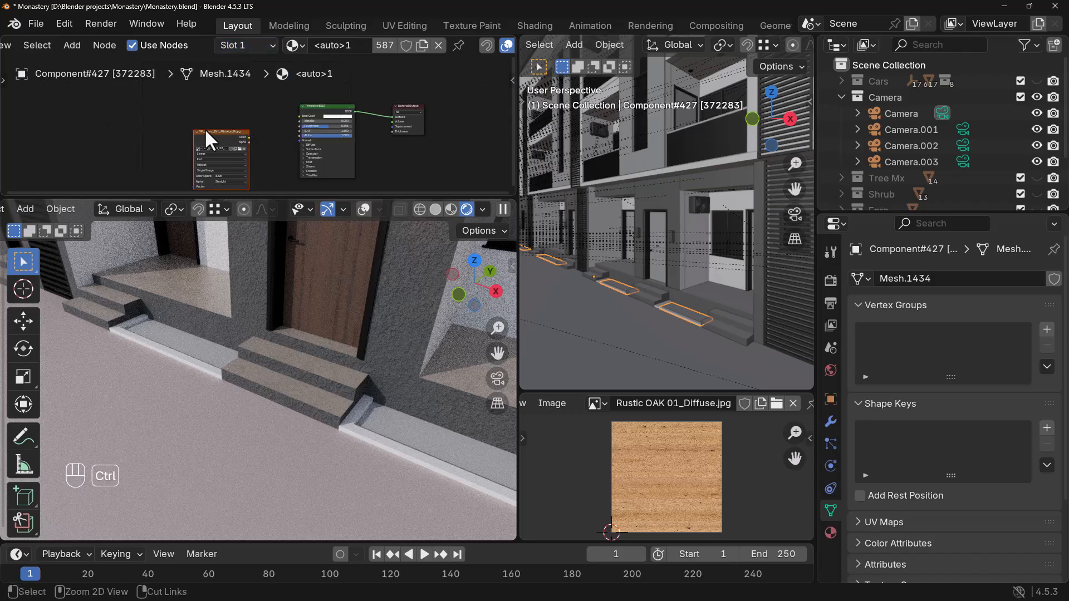
click(246, 45)
click(204, 97)
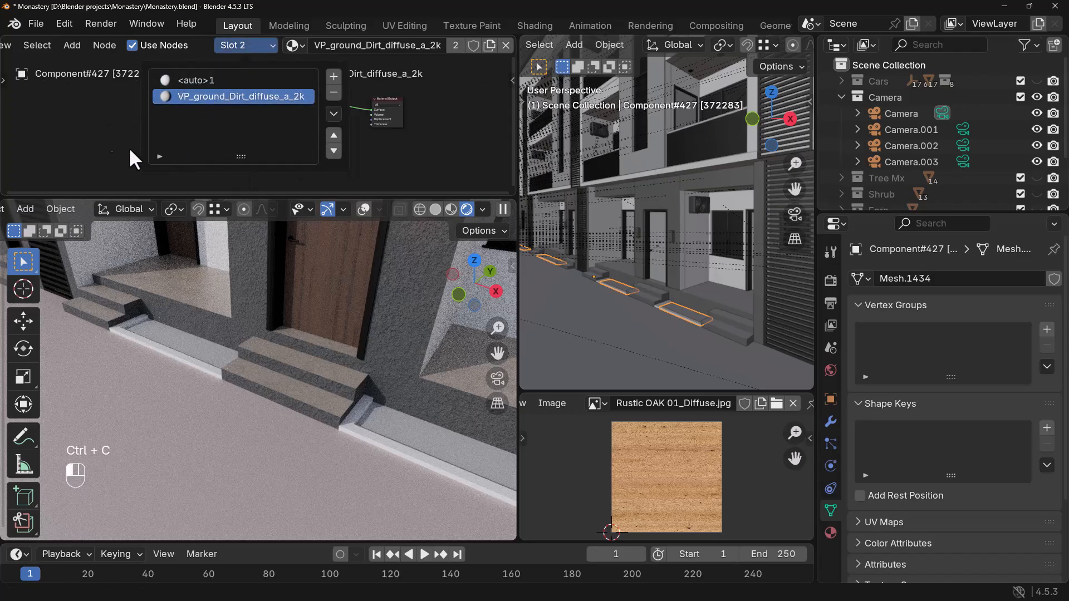
key(ctrl+v)
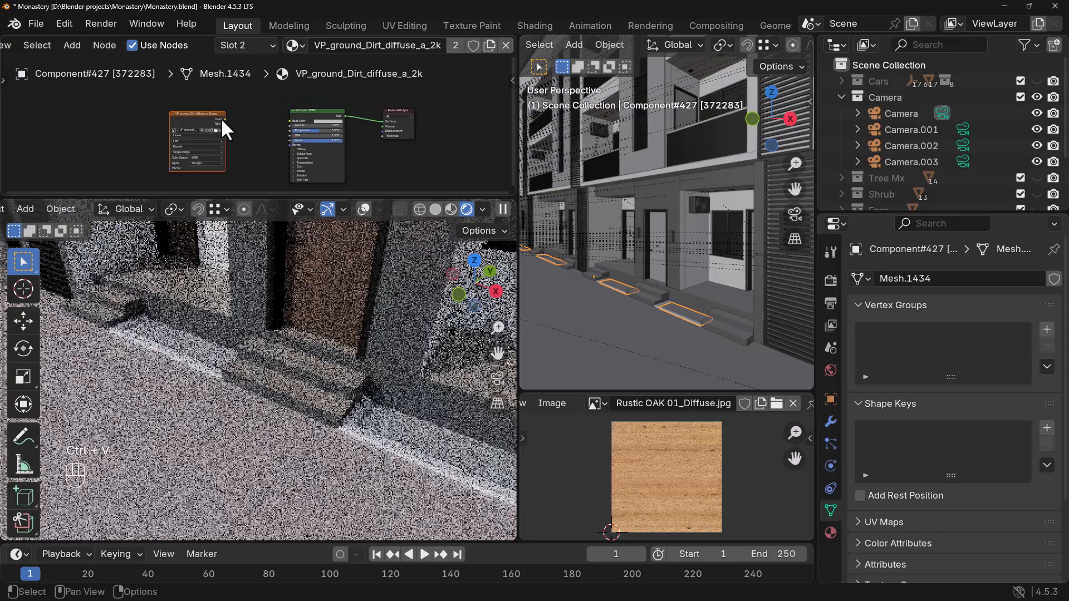
- Connect the pasted dirt image texture's Color output to the Principled BSDF's Base Color in the VP_ground_Dirt_diffuse_a_2k material
scroll(223, 122, up, 2)
drag(206, 115, 308, 118)
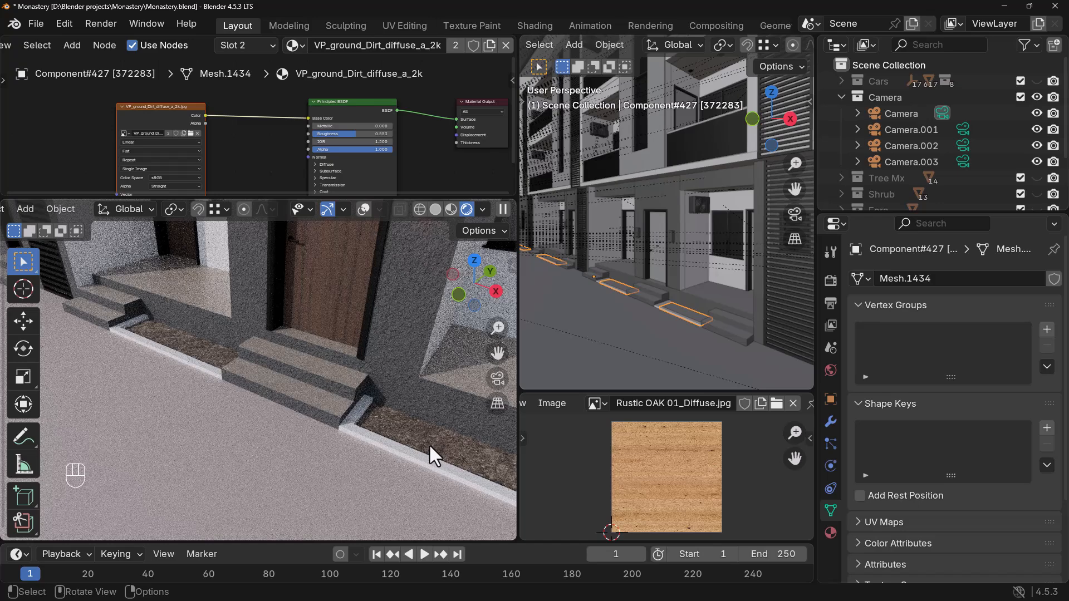
scroll(258, 136, down, 4)
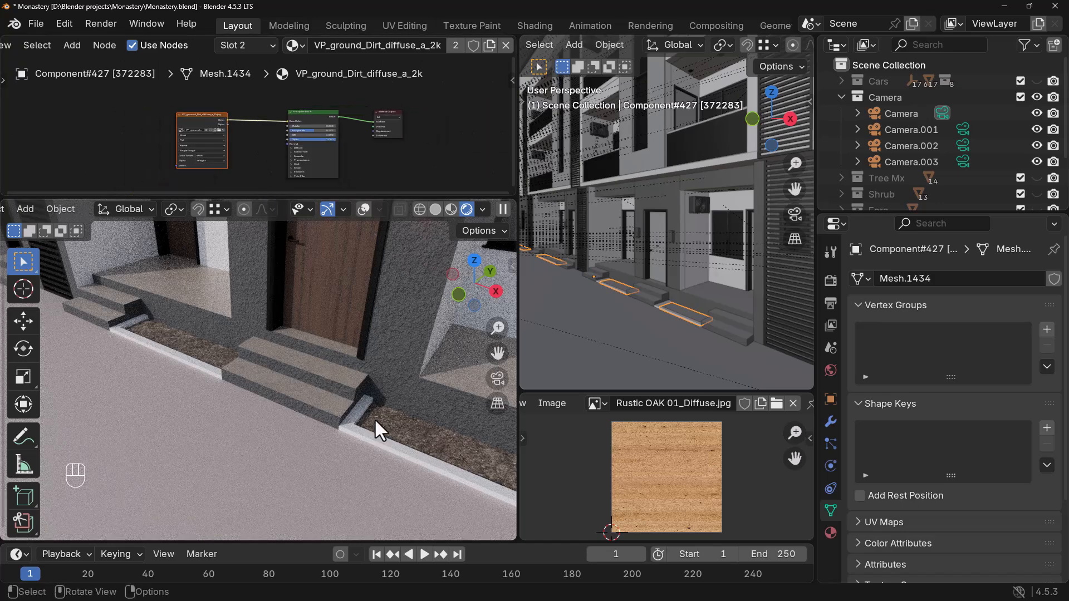
- Switch to material slot 1 and delete the stray, unconnected image texture node from the <auto>1 material
click(239, 45)
click(218, 79)
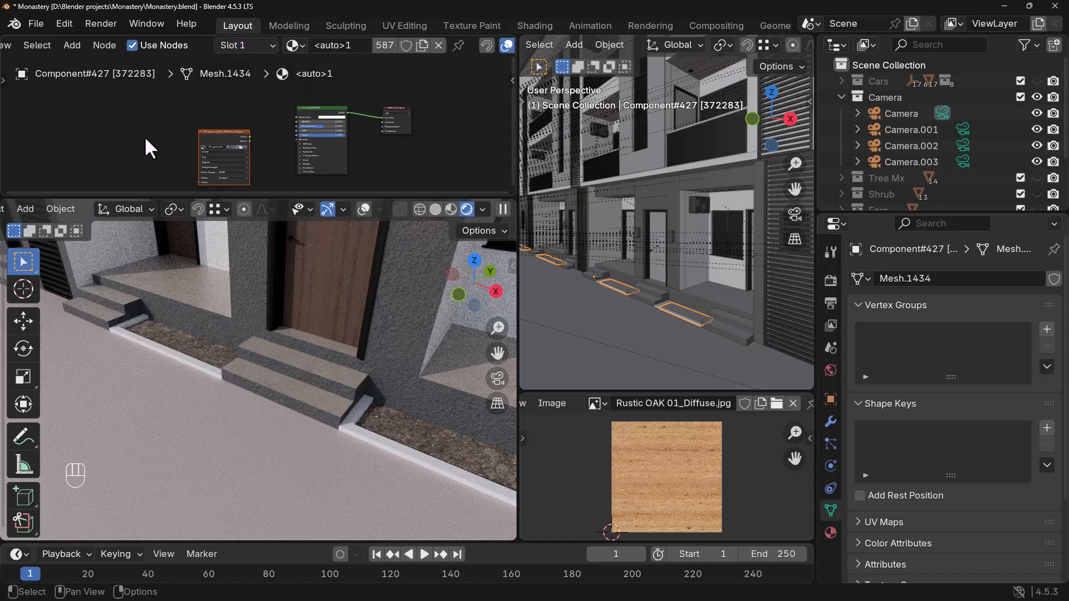
click(221, 121)
key(Delete)
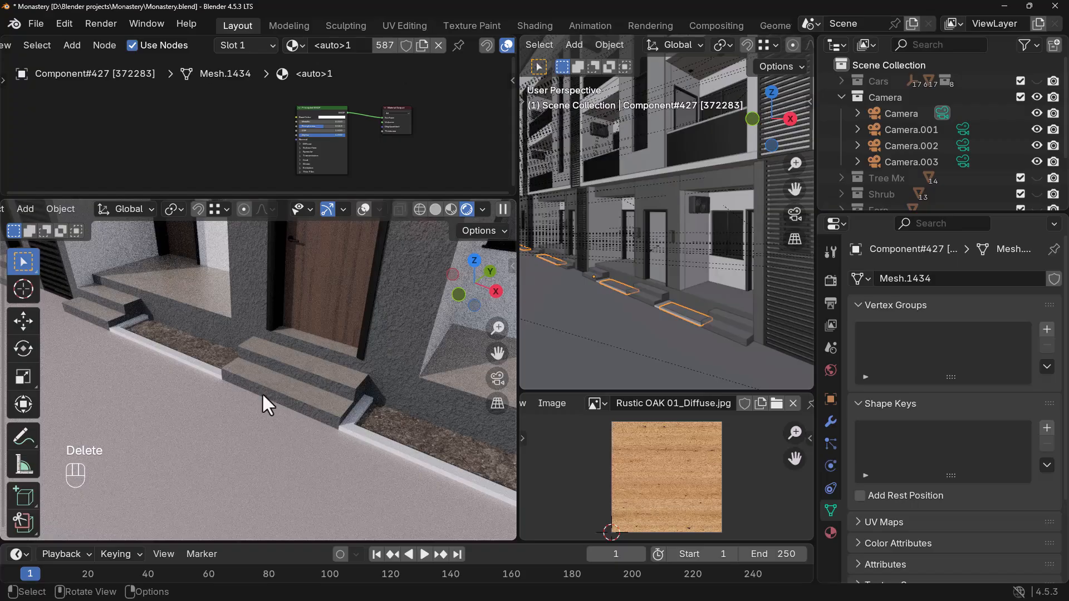
- Inspect the planter strips beside the entrance steps, then view the full building frame through the camera
scroll(334, 428, up, 1)
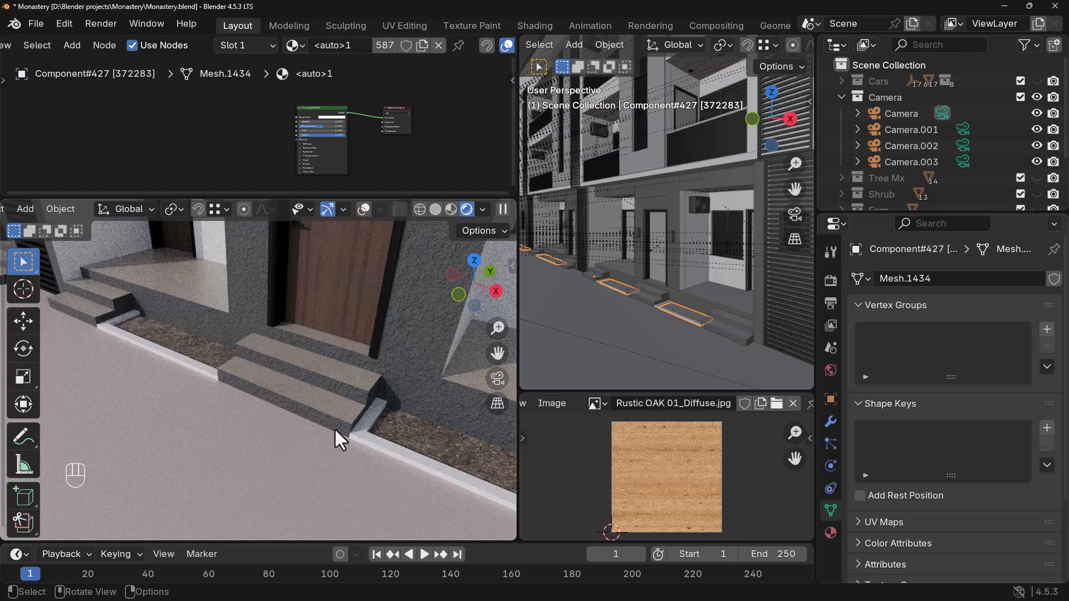
scroll(334, 427, down, 5)
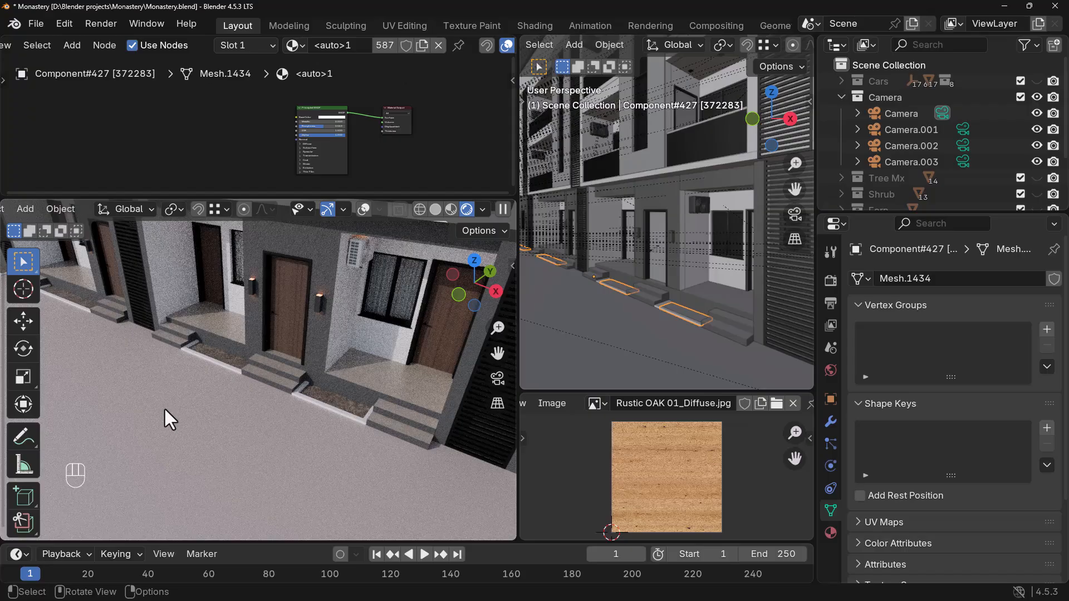
key(KP_0)
scroll(246, 453, down, 3)
scroll(256, 426, up, 2)
scroll(279, 436, down, 1)
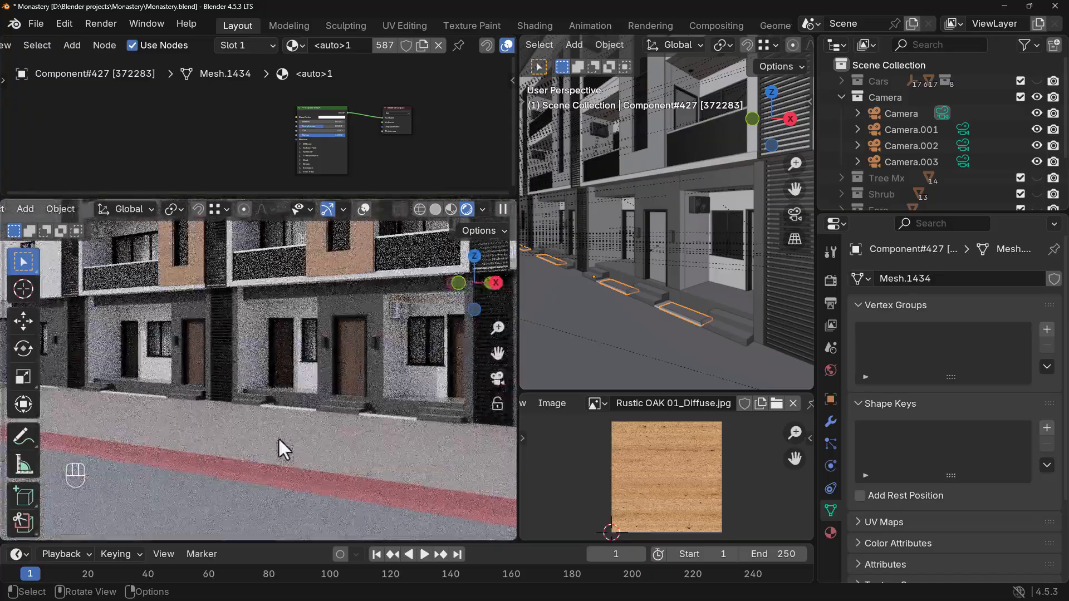
key(Home)
scroll(279, 430, up, 1)
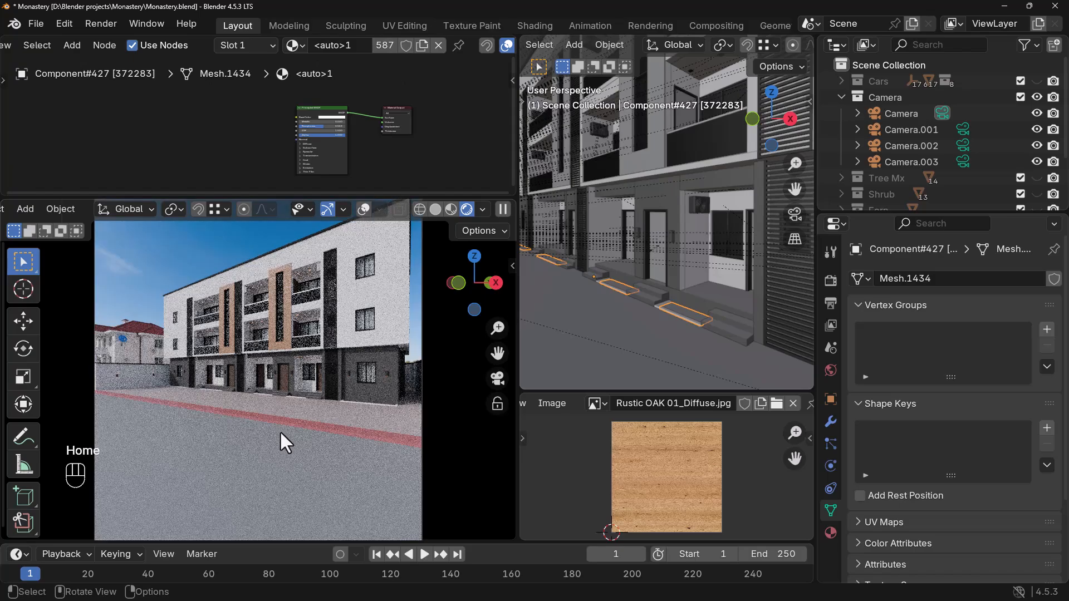
- Select the pavement in front of the building and connect its udcmechew_4K_Albedo texture to the Principled BSDF's Base Color
scroll(280, 429, up, 2)
click(259, 434)
middle_drag(236, 137, 251, 167)
scroll(265, 136, up, 2)
scroll(268, 138, up, 3)
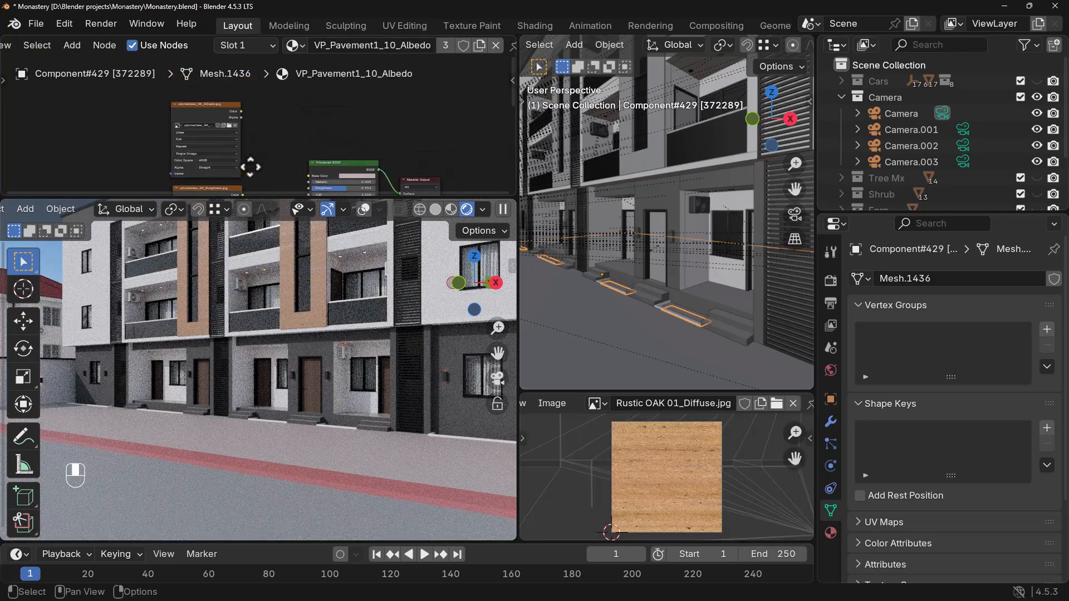
scroll(179, 119, up, 1)
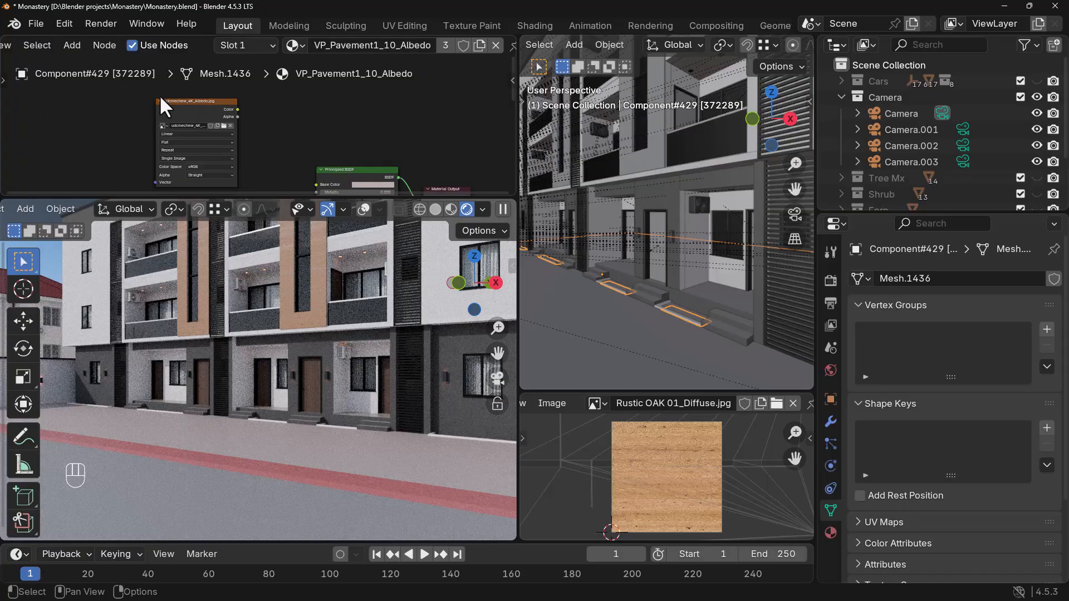
click(165, 99)
drag(190, 101, 295, 178)
drag(307, 134, 313, 109)
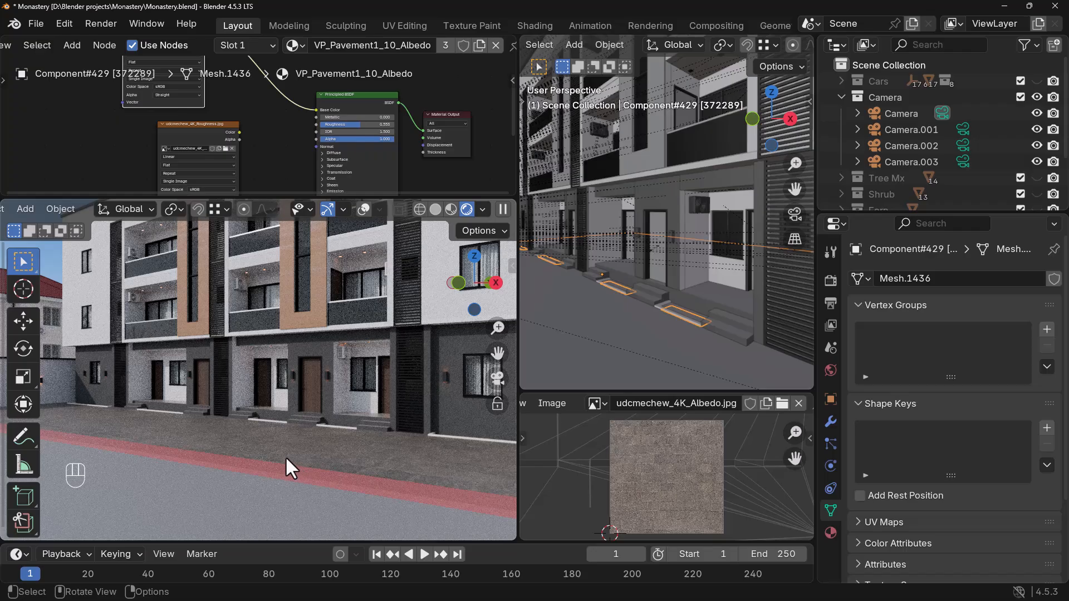
- Reposition the udcmechew_4K_Roughness texture node and set its color space to Non-Color
scroll(236, 130, down, 2)
middle_drag(236, 130, 292, 160)
middle_drag(283, 111, 271, 156)
drag(259, 158, 220, 147)
middle_drag(240, 141, 230, 91)
click(232, 146)
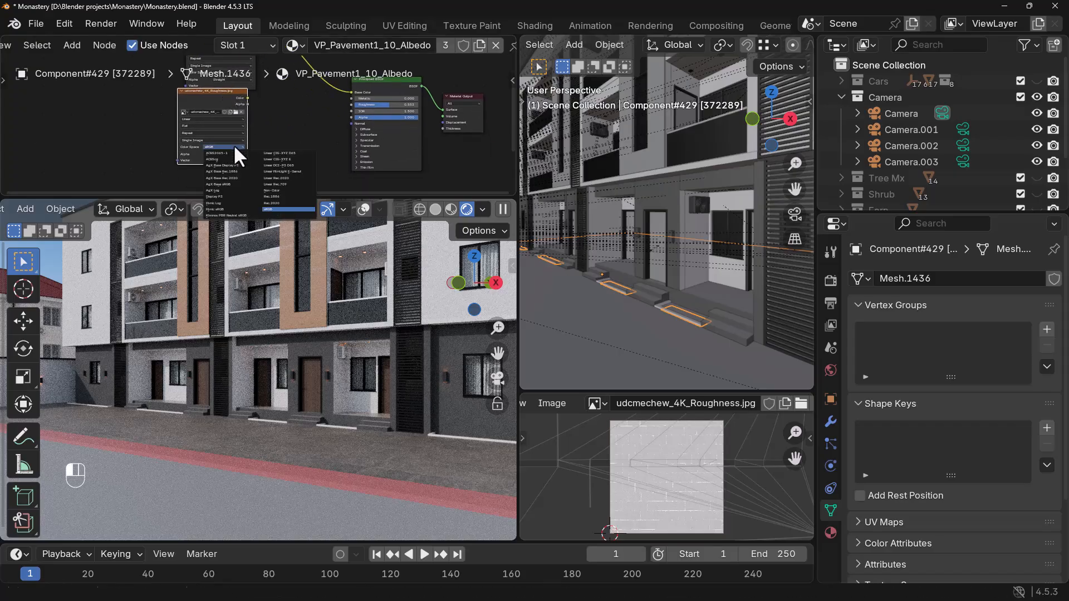
click(273, 190)
- Connect the roughness texture's Color output to the Principled BSDF's Roughness input
middle_drag(265, 105, 261, 124)
drag(223, 116, 229, 126)
mouse_move(278, 148)
middle_down()
mouse_move(276, 186)
mouse_move(277, 137)
middle_up()
scroll(229, 131, up, 3)
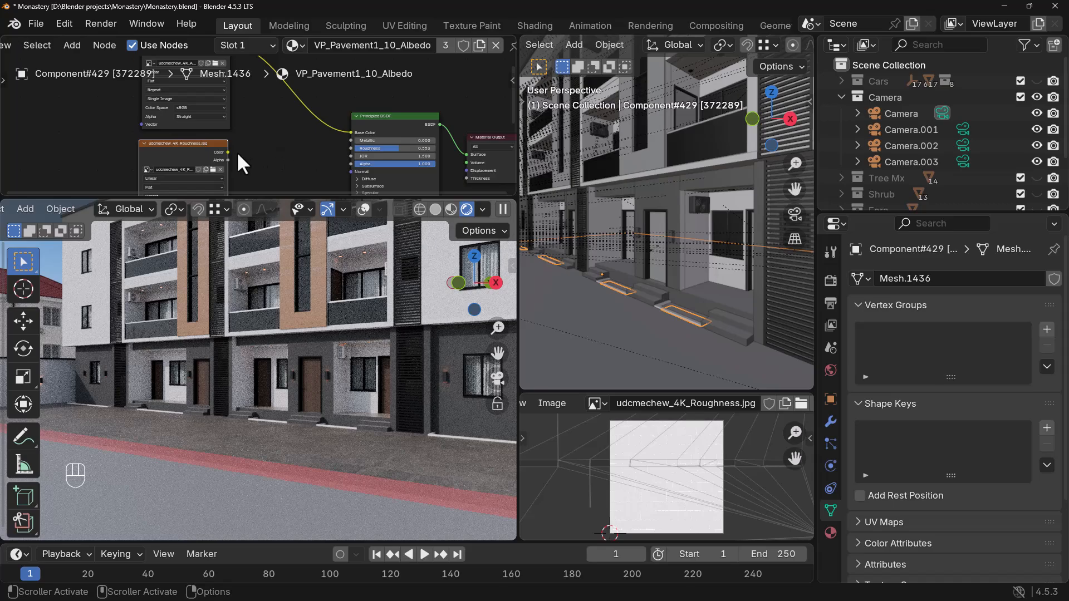
drag(228, 152, 351, 148)
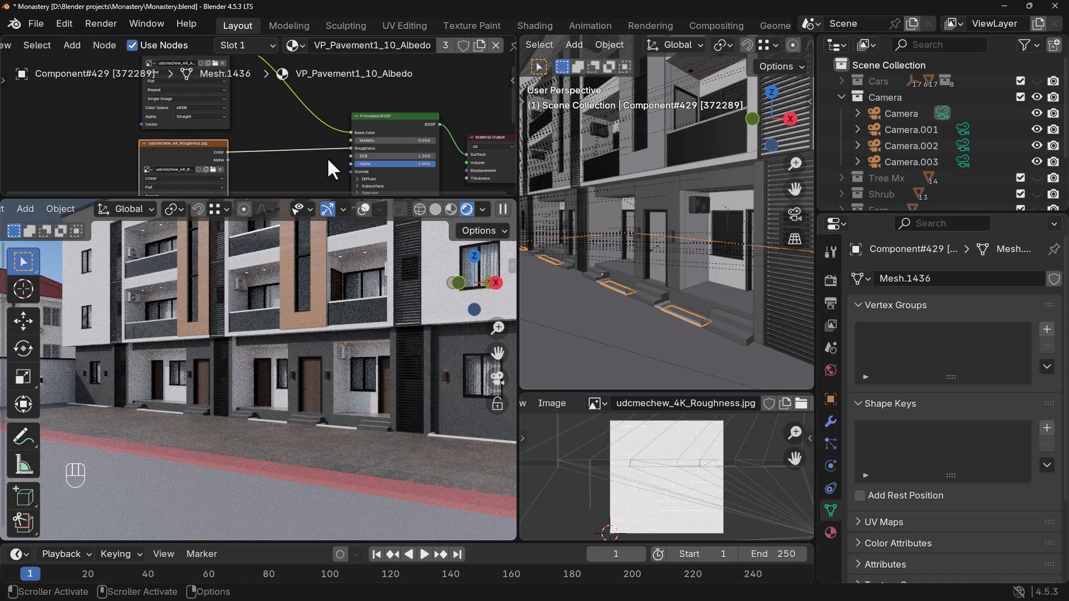
- Align the udcmechew_4K_Normal texture node below the roughness texture node and examine the pavement in the render
scroll(309, 148, down, 2)
middle_drag(240, 156, 258, 128)
scroll(265, 129, down, 1)
scroll(259, 128, up, 2)
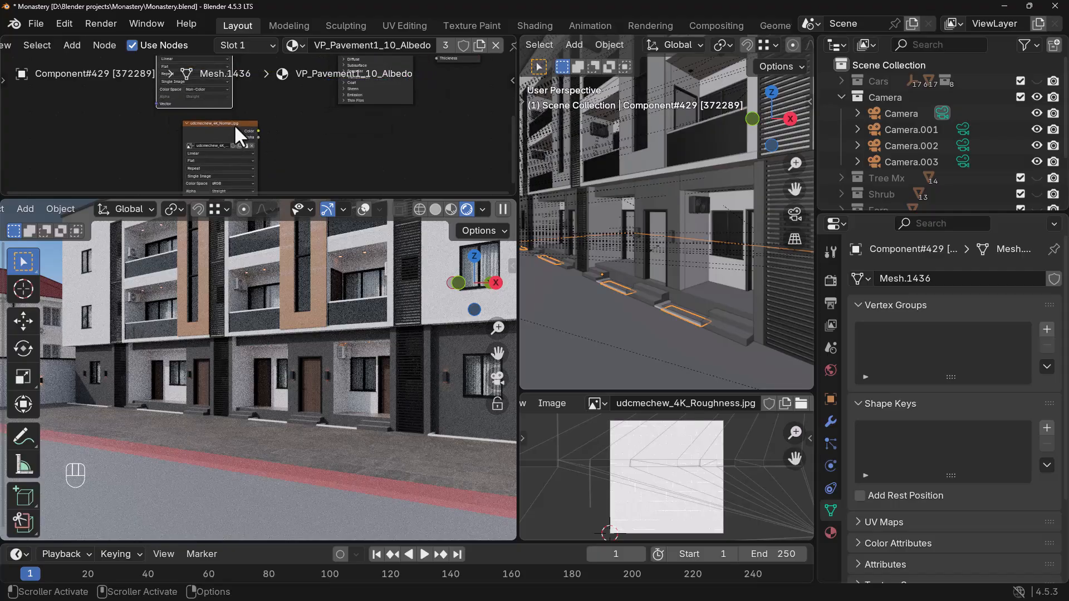
click(233, 124)
drag(229, 128, 197, 128)
scroll(304, 482, up, 2)
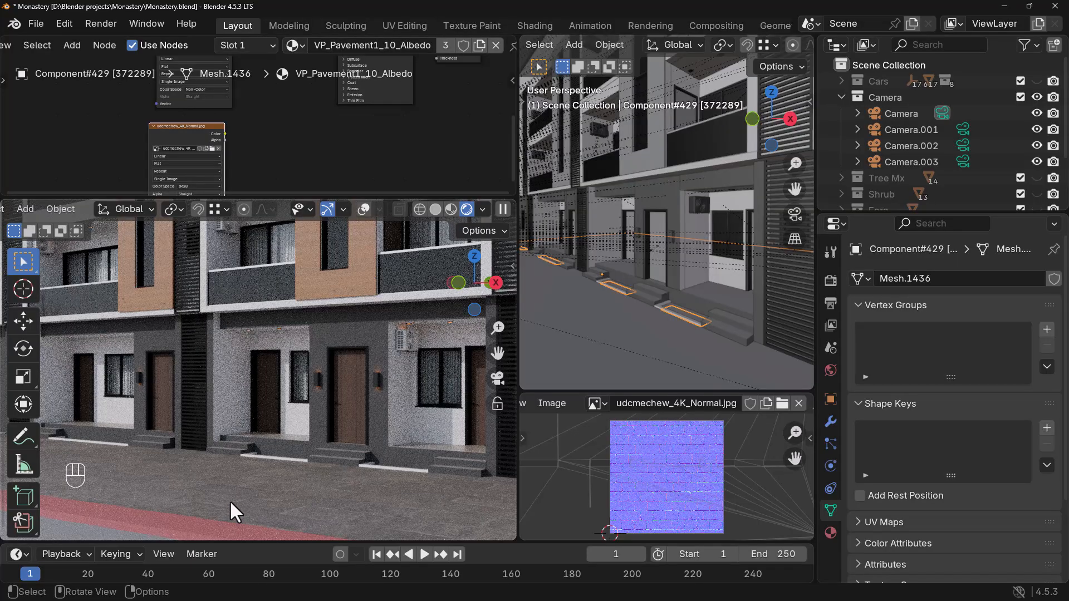
scroll(269, 475, down, 3)
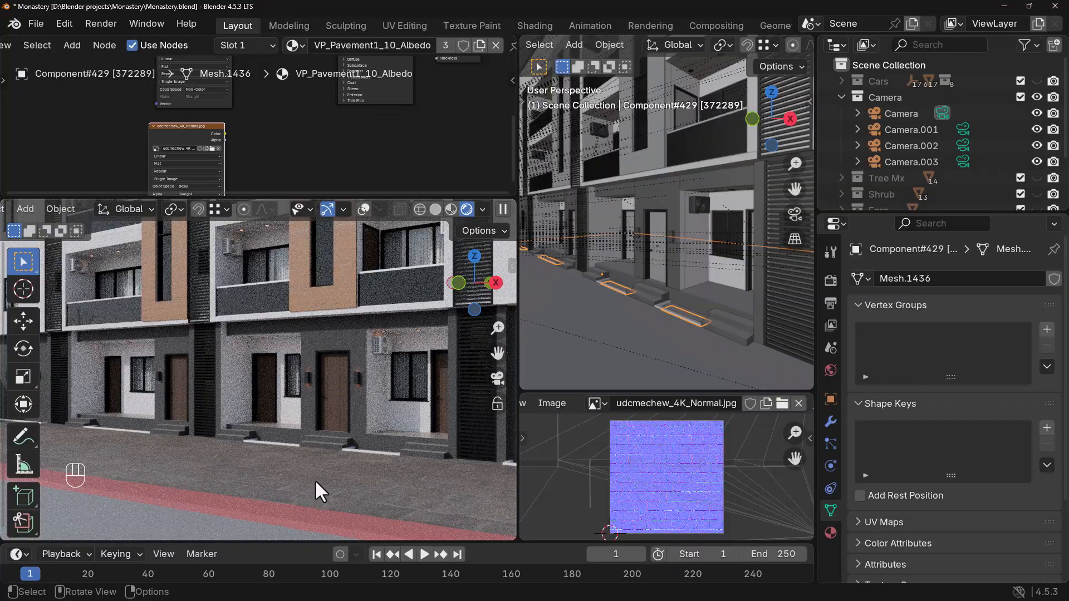
scroll(315, 479, down, 2)
- Add a Normal Map node beside the udcmechew_4K_Normal texture node
middle_drag(255, 122, 238, 152)
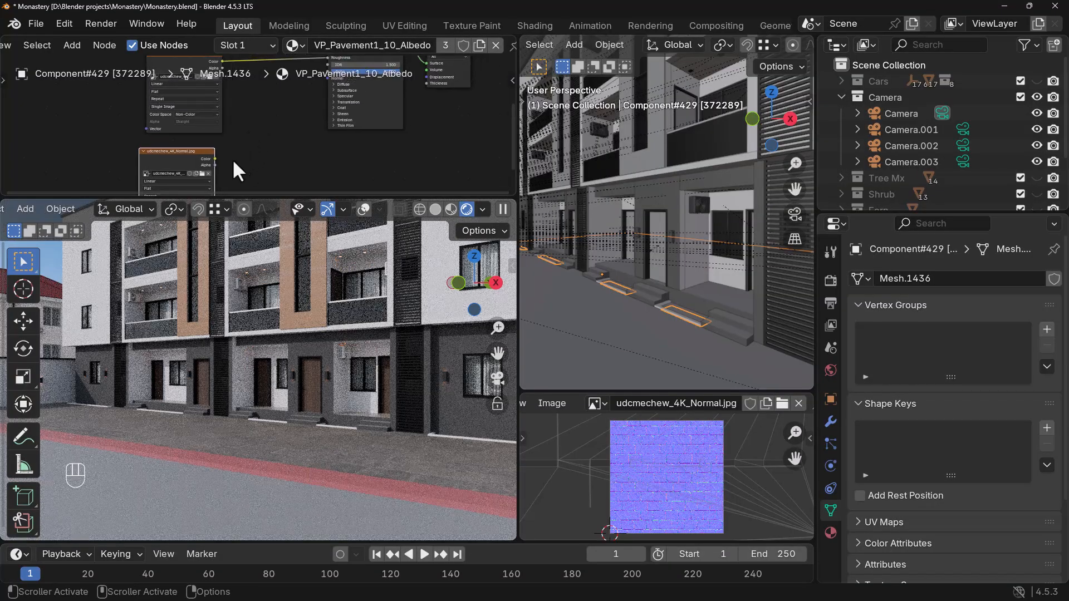
key(shift+a)
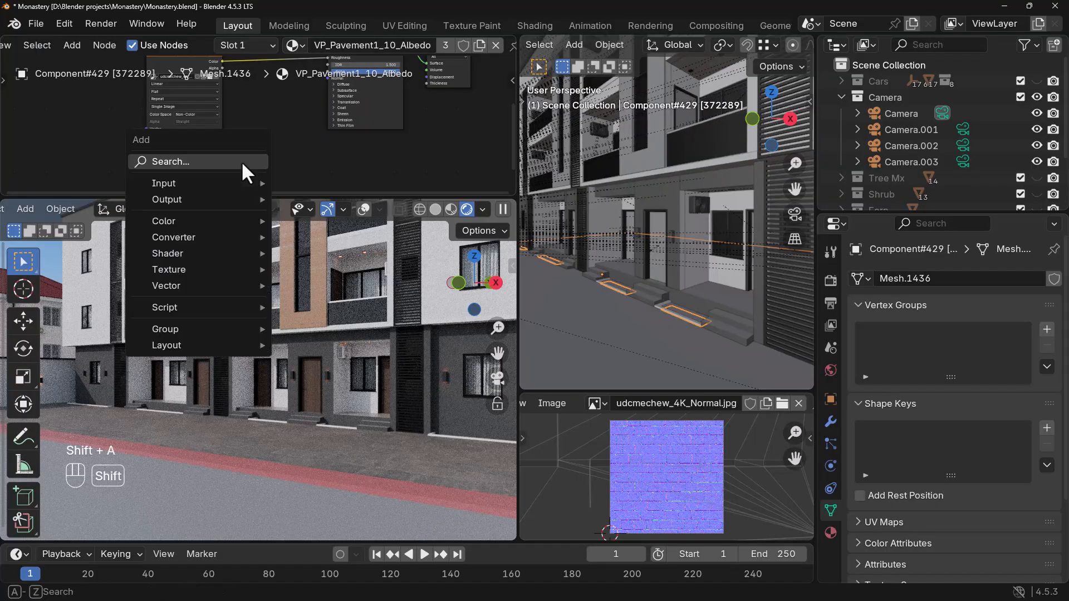
text(nor)
key(Down)
key(Down)
key(Down)
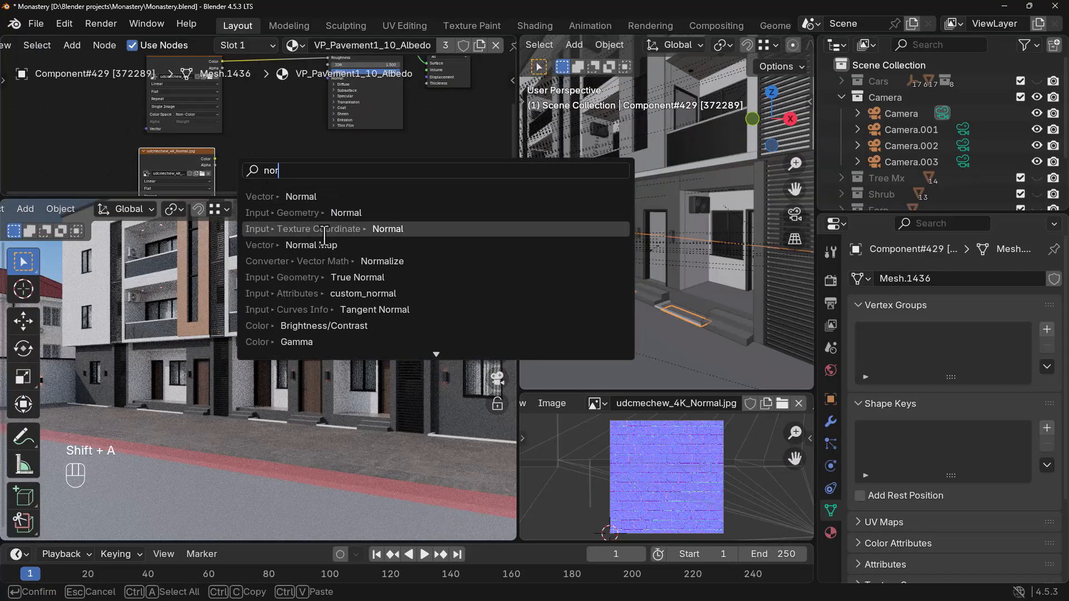
key(Return)
click(250, 150)
- Set the udcmechew_4K_Normal texture's color space to Non-Color
middle_drag(222, 119, 207, 59)
click(180, 152)
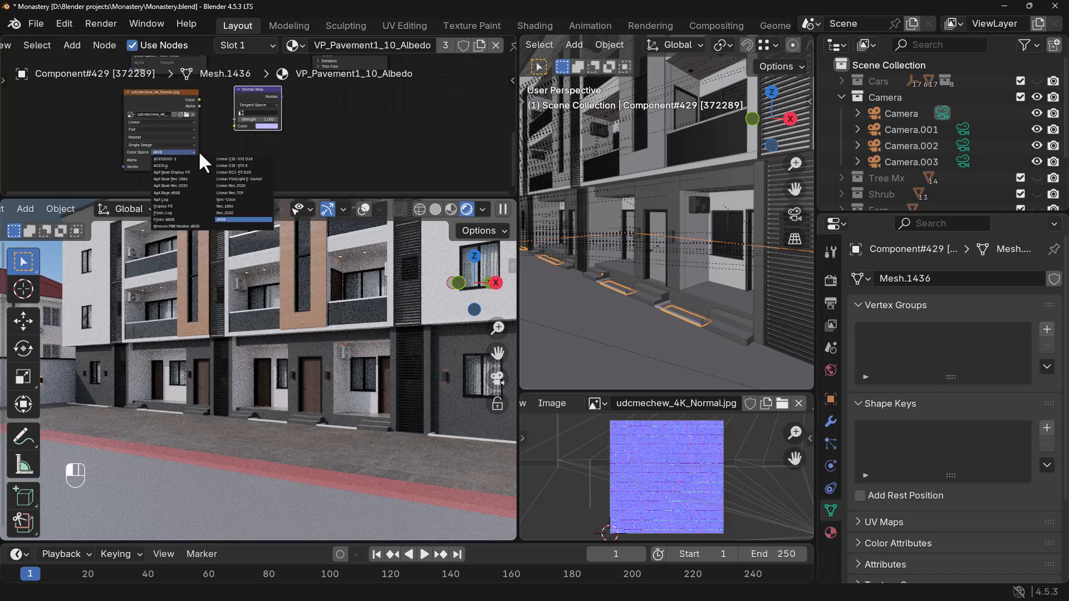
click(234, 199)
- Link the normal texture's Color through the Normal Map node to the Principled BSDF's Normal input
scroll(208, 139, up, 2)
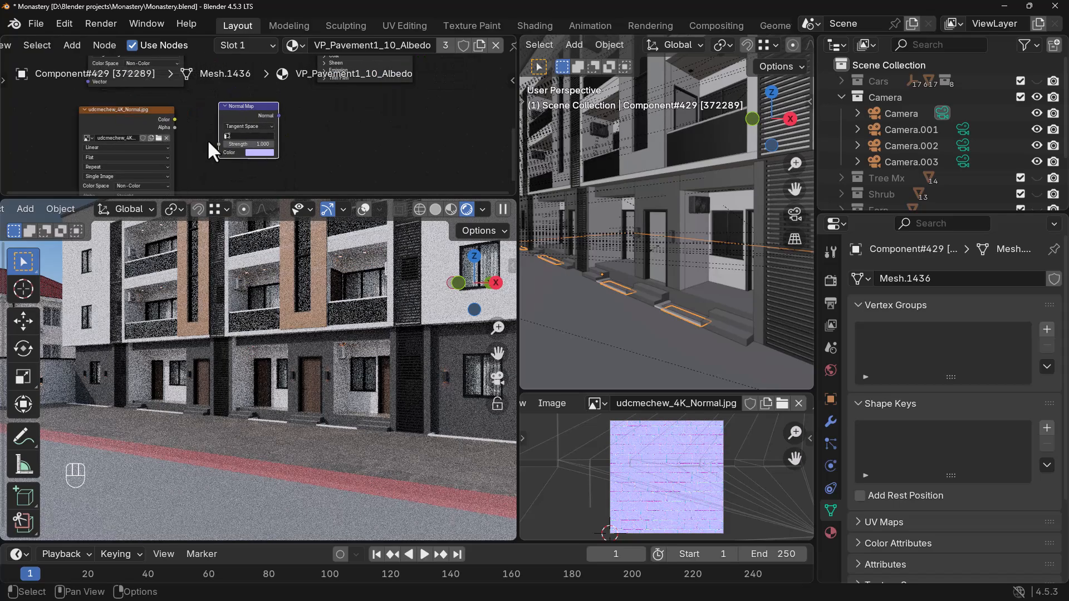
drag(174, 120, 219, 152)
middle_drag(292, 126, 227, 169)
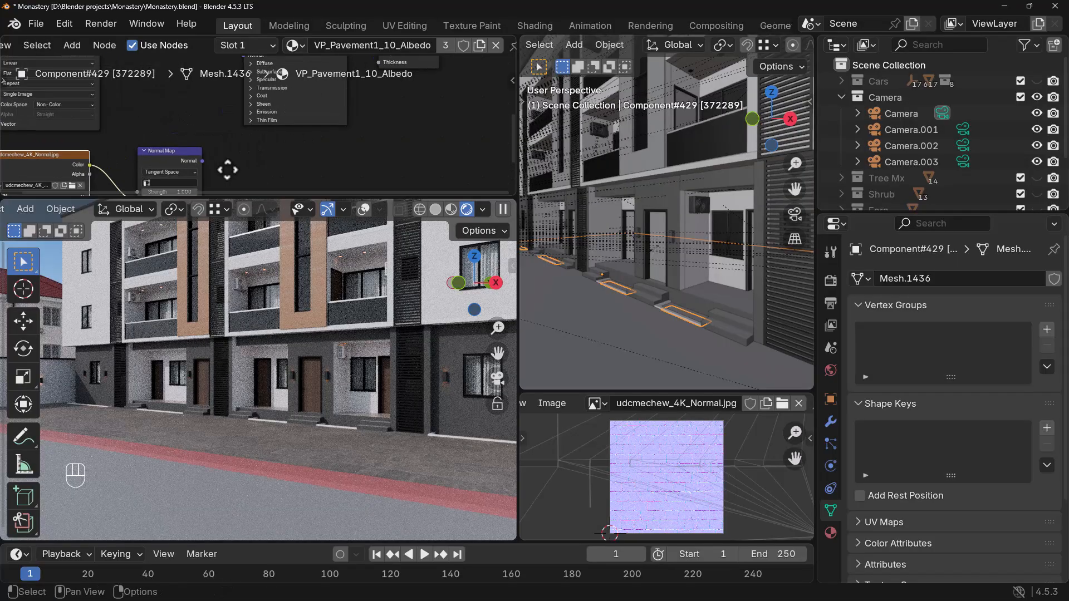
scroll(225, 160, down, 1)
drag(210, 162, 243, 121)
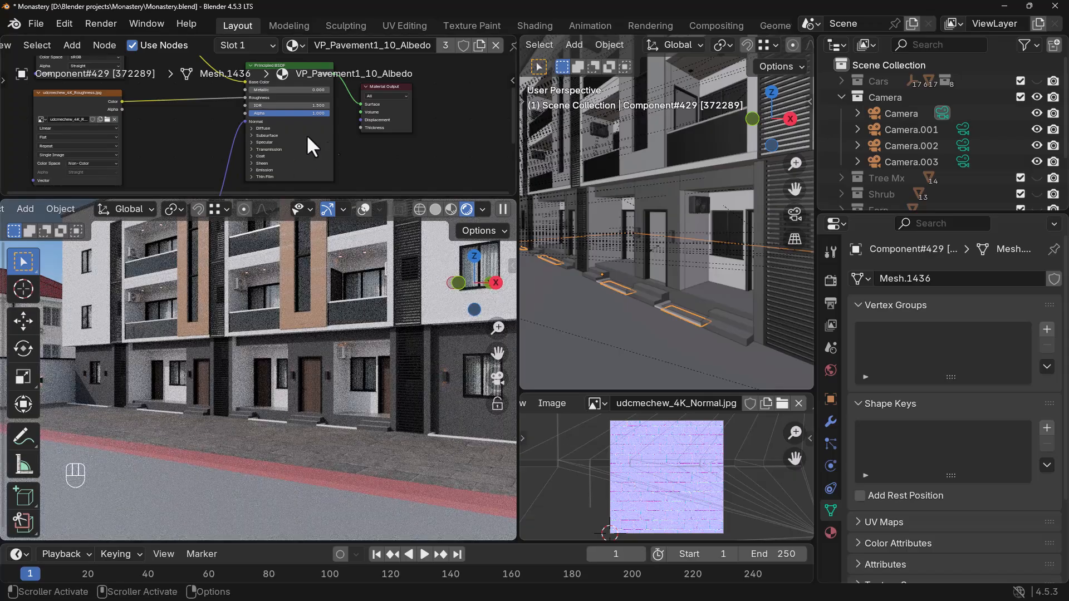
- Review the normal texture and Normal Map node connections in the pavement material
scroll(199, 161, down, 1)
middle_drag(199, 161, 218, 90)
scroll(211, 162, up, 3)
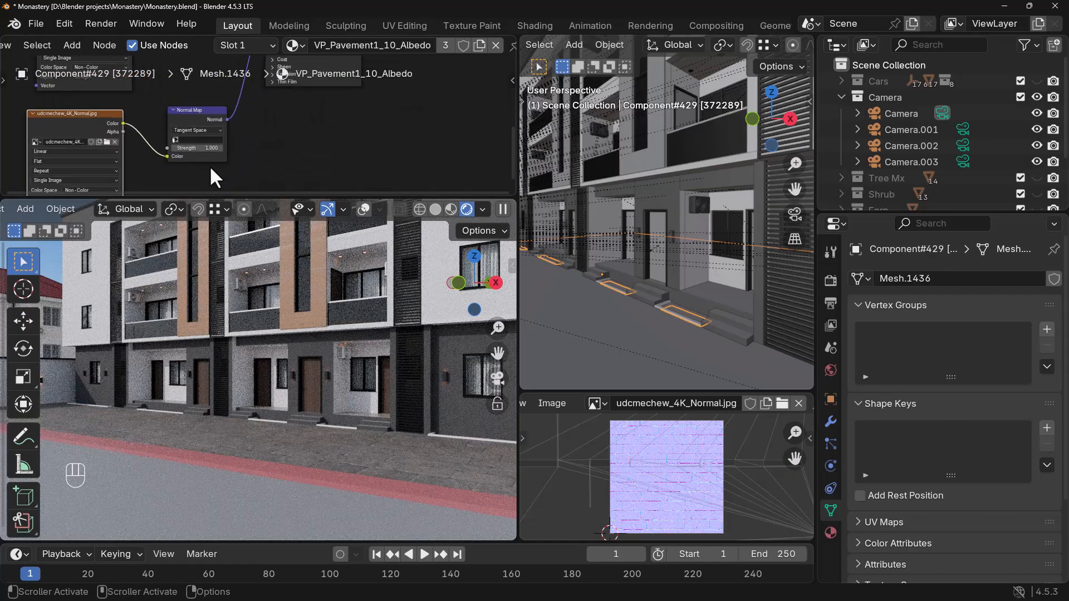
middle_drag(210, 162, 264, 114)
scroll(215, 142, up, 3)
middle_drag(188, 157, 190, 164)
middle_drag(300, 136, 253, 165)
scroll(253, 137, down, 4)
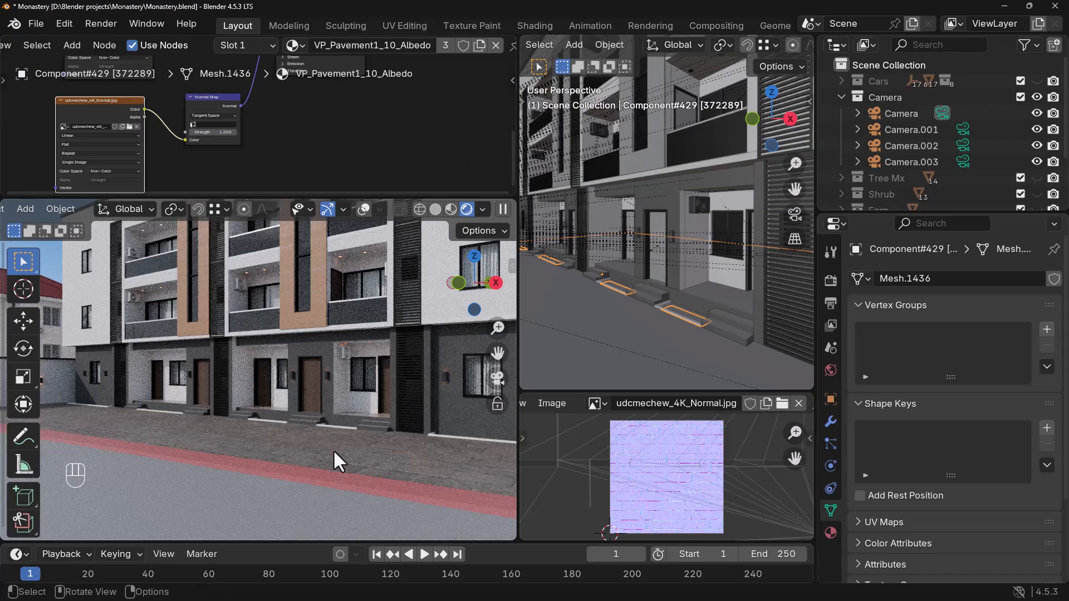
- Enter Edit Mode on the pavement mesh and unwrap its faces with Smart UV Project, keeping the default settings
scroll(643, 306, down, 4)
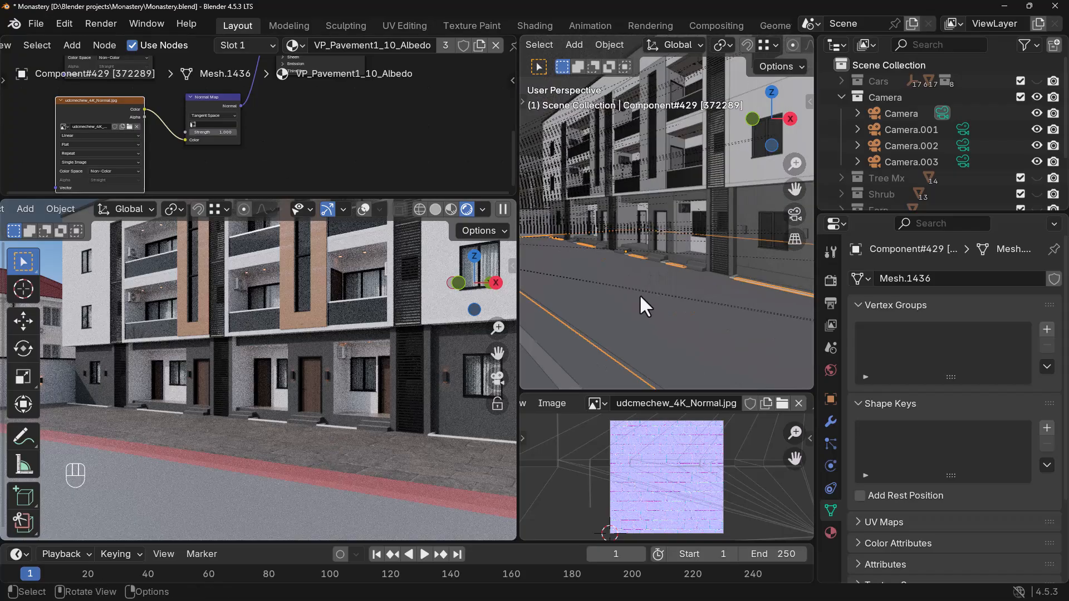
key(Tab)
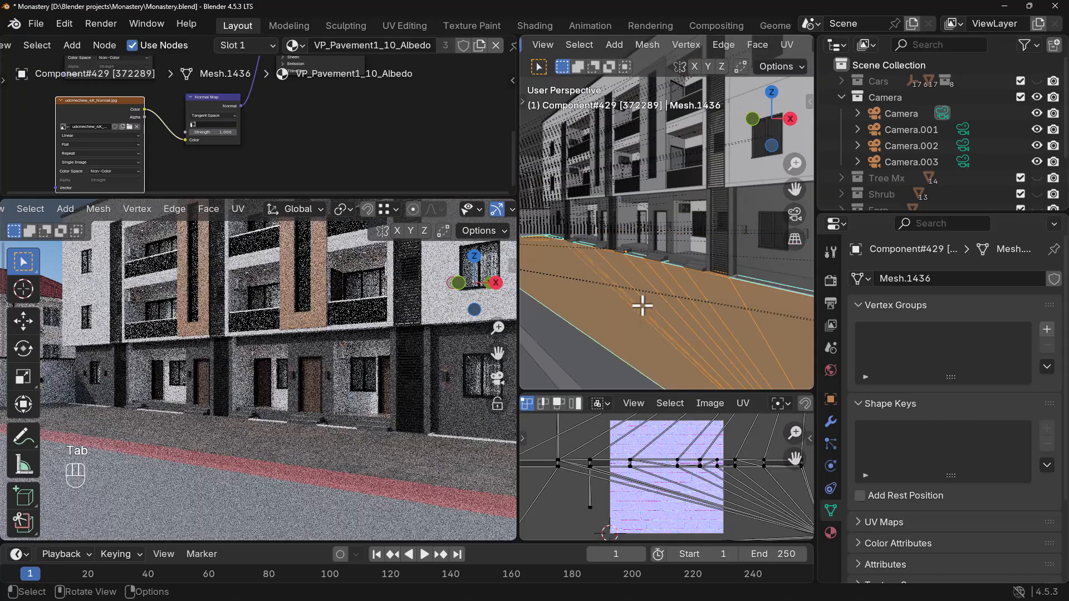
key(u)
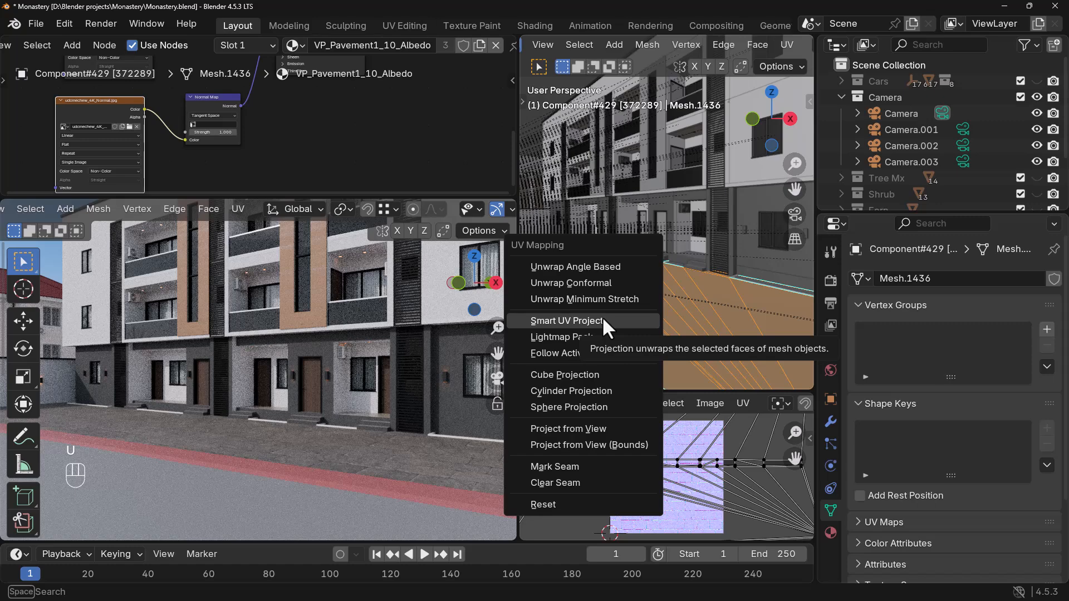
click(787, 44)
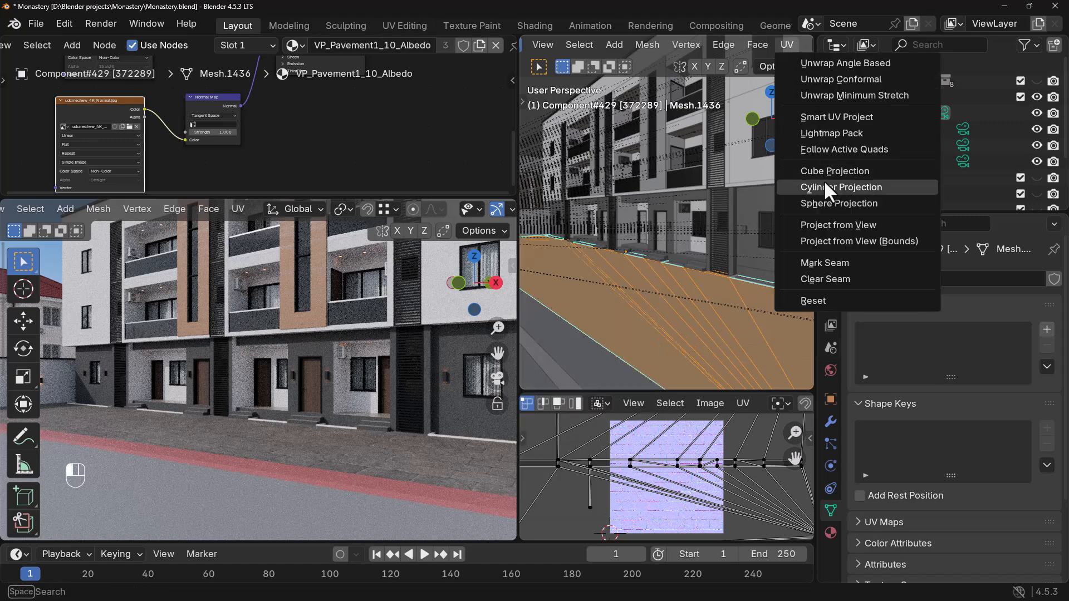
click(818, 117)
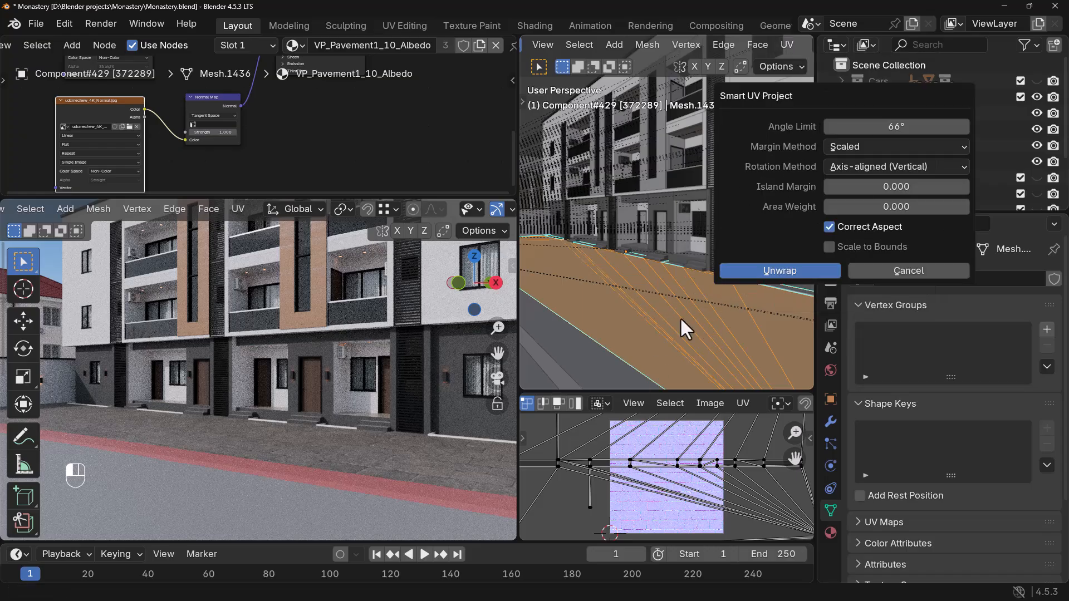
click(756, 271)
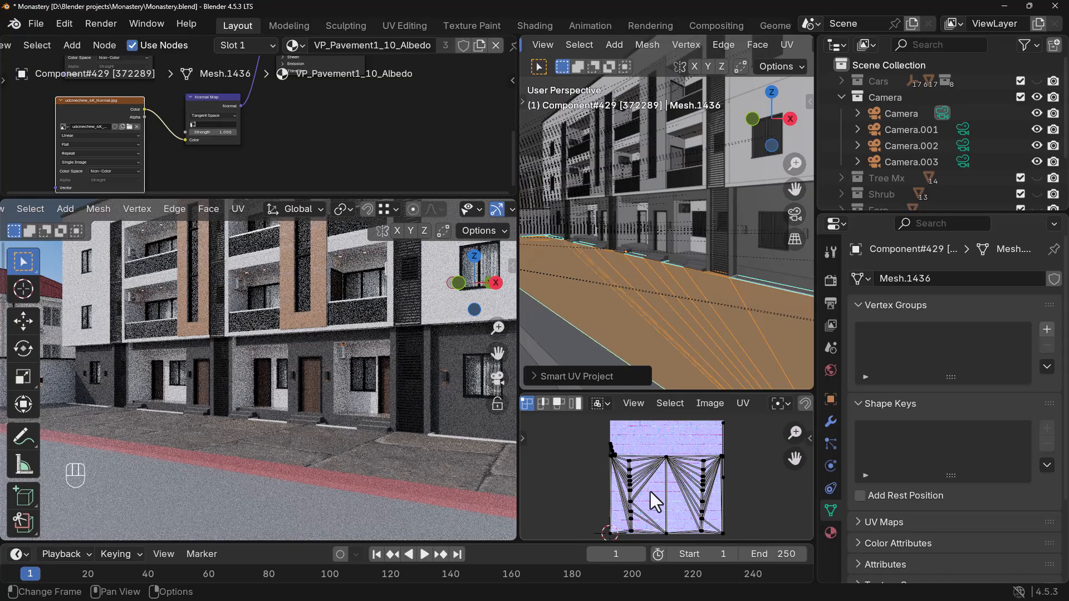
- Select all of the pavement's UVs and scale them up well beyond the bounds of the normal image
scroll(645, 489, up, 1)
scroll(658, 470, down, 3)
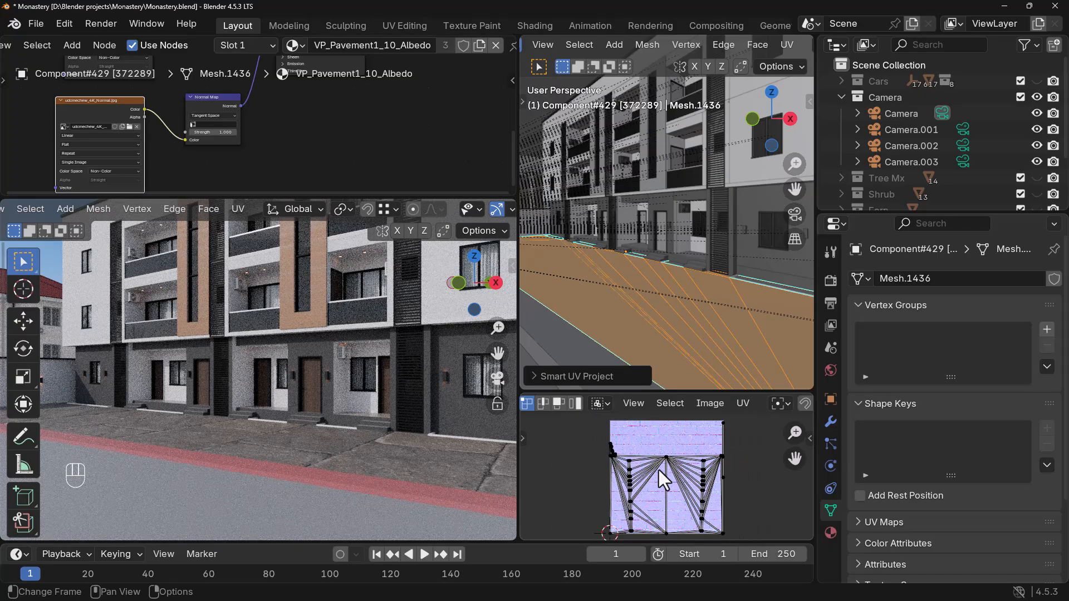
scroll(659, 472, down, 1)
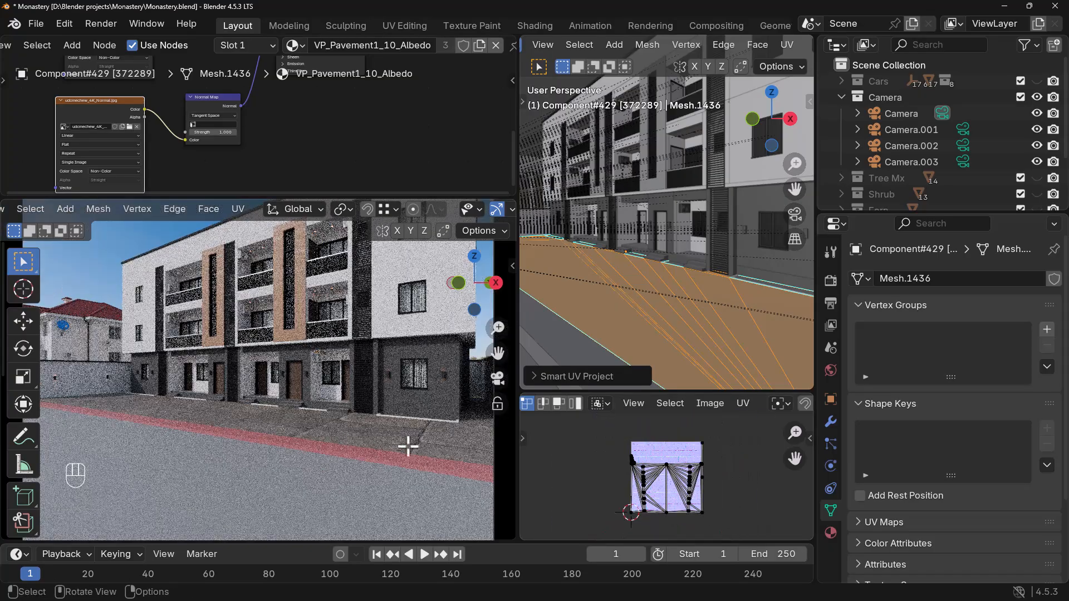
key(a)
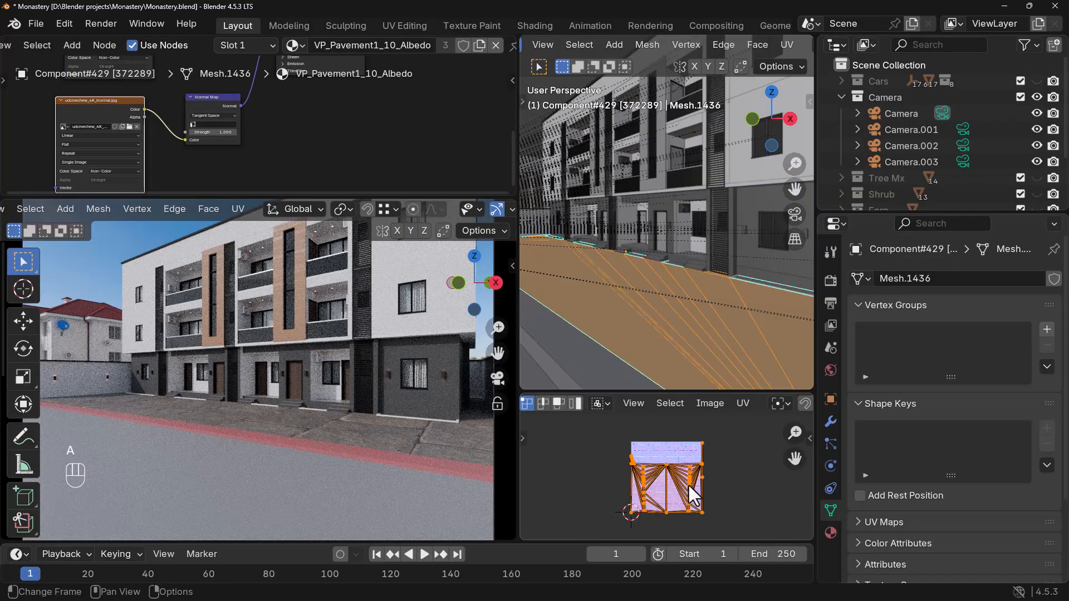
key(s)
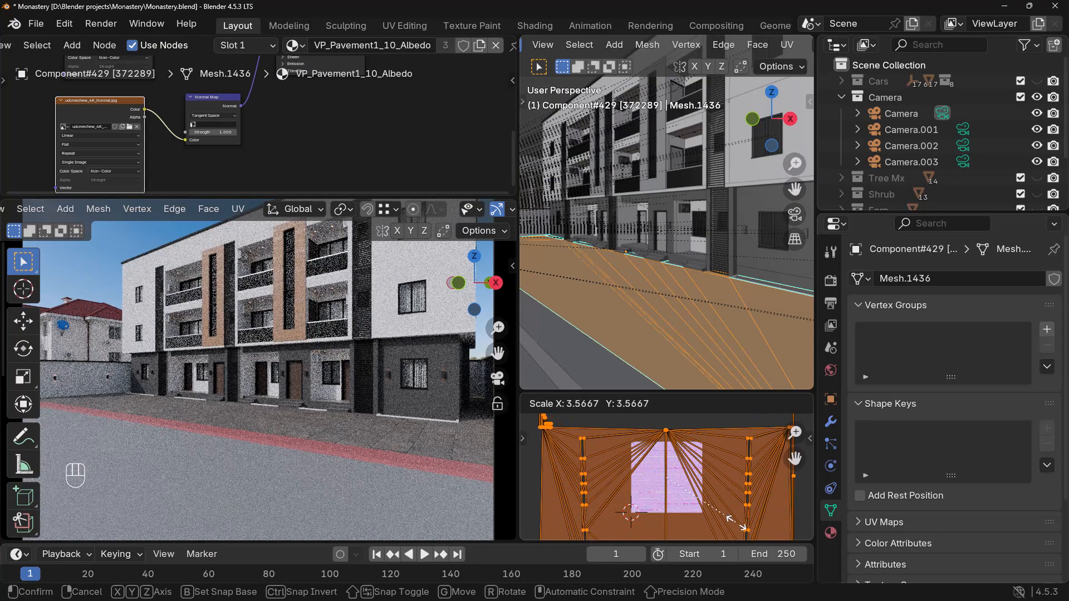
click(773, 452)
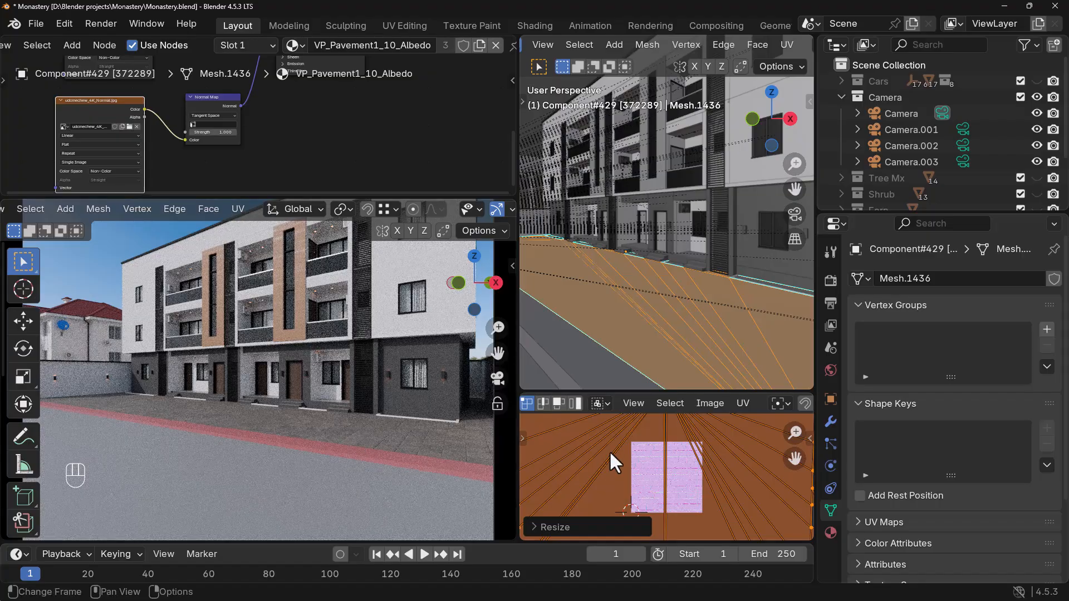
- Move the enlarged pavement UV layout so that it is roughly centred around the image tile
scroll(638, 455, down, 5)
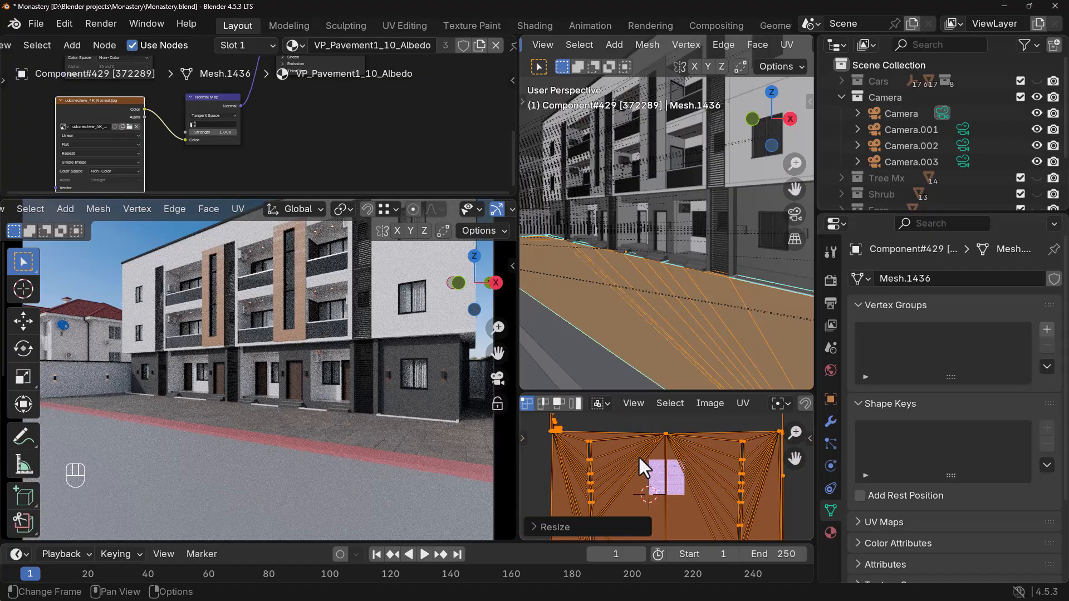
key(g)
click(669, 473)
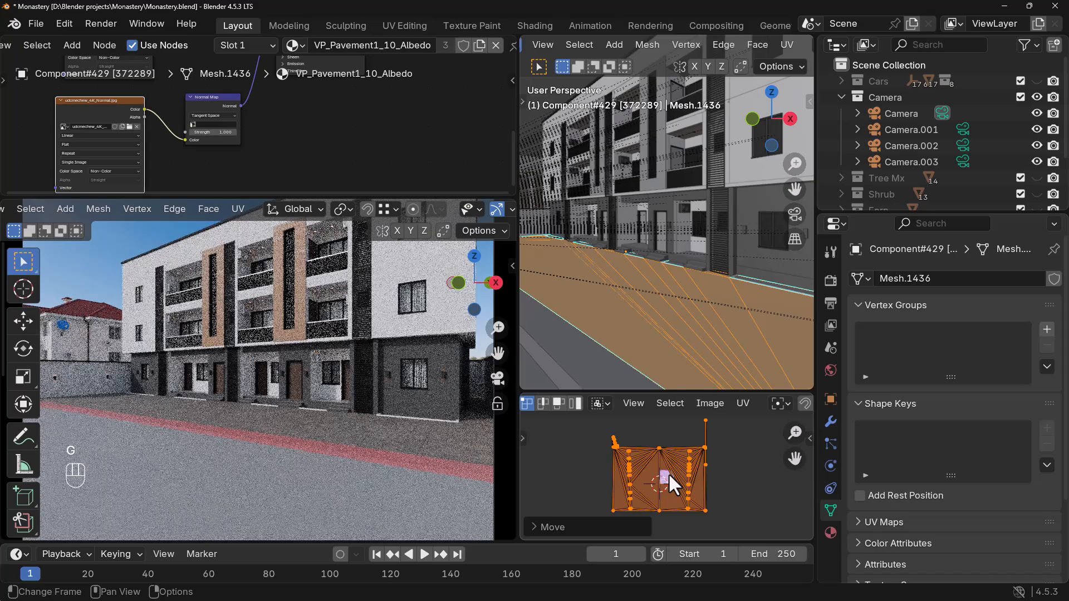
- Scale the pavement UVs up again by about 2.08 and return the mesh to Object Mode
key(s)
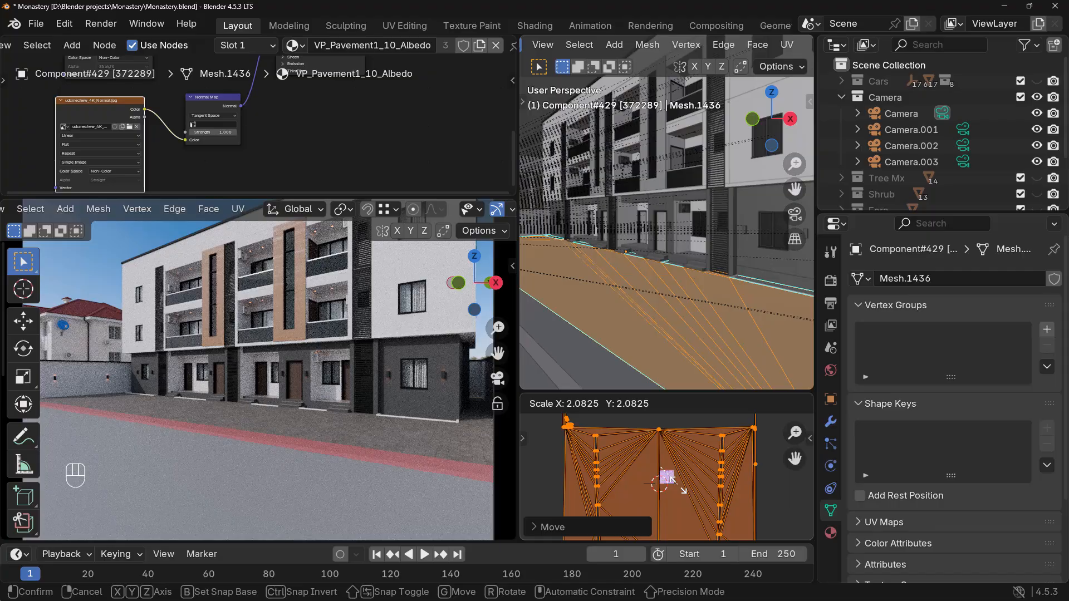
click(683, 490)
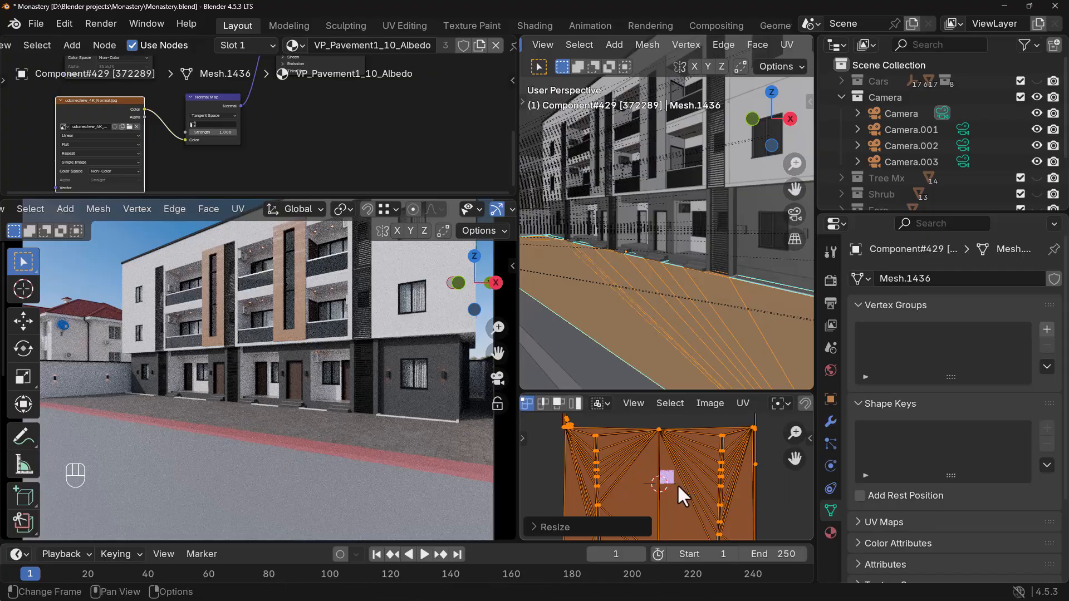
scroll(312, 426, up, 4)
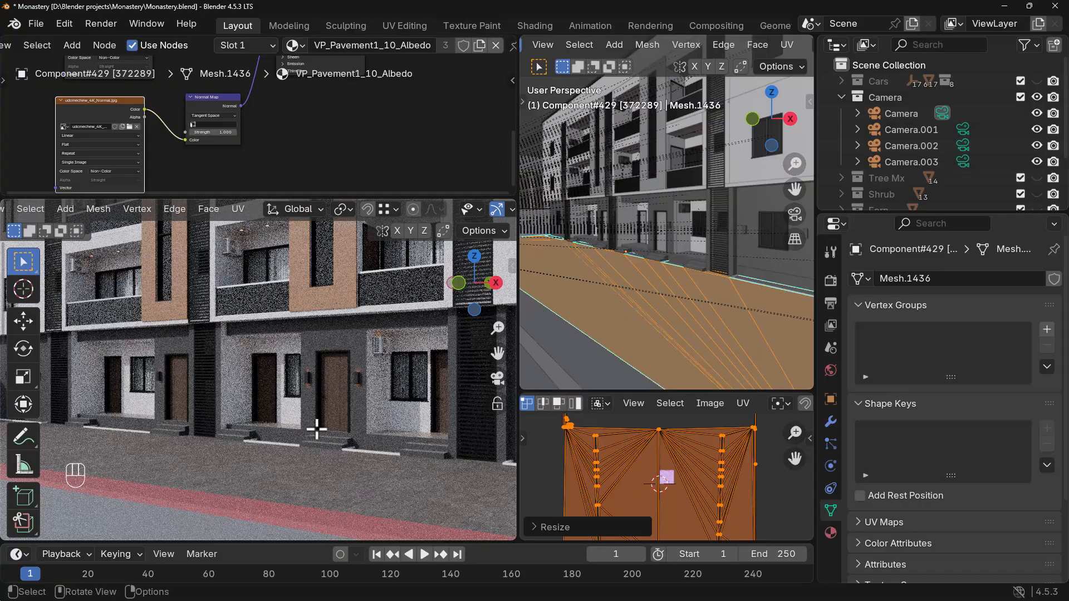
key(Tab)
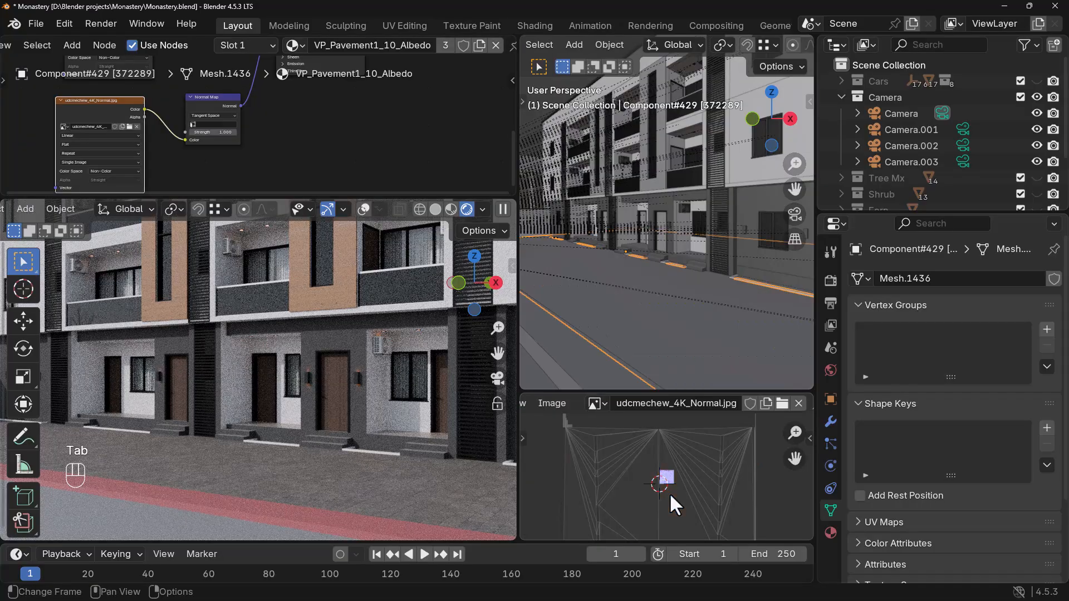
- Set the pavement Normal Map node's Strength to 2
click(222, 133)
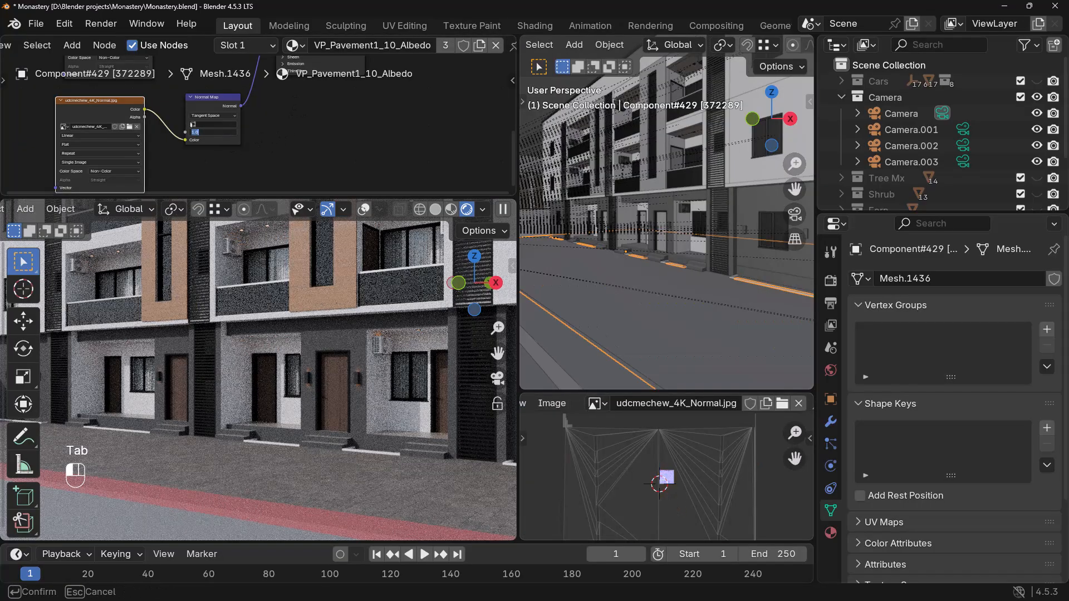
text(2)
key(Return)
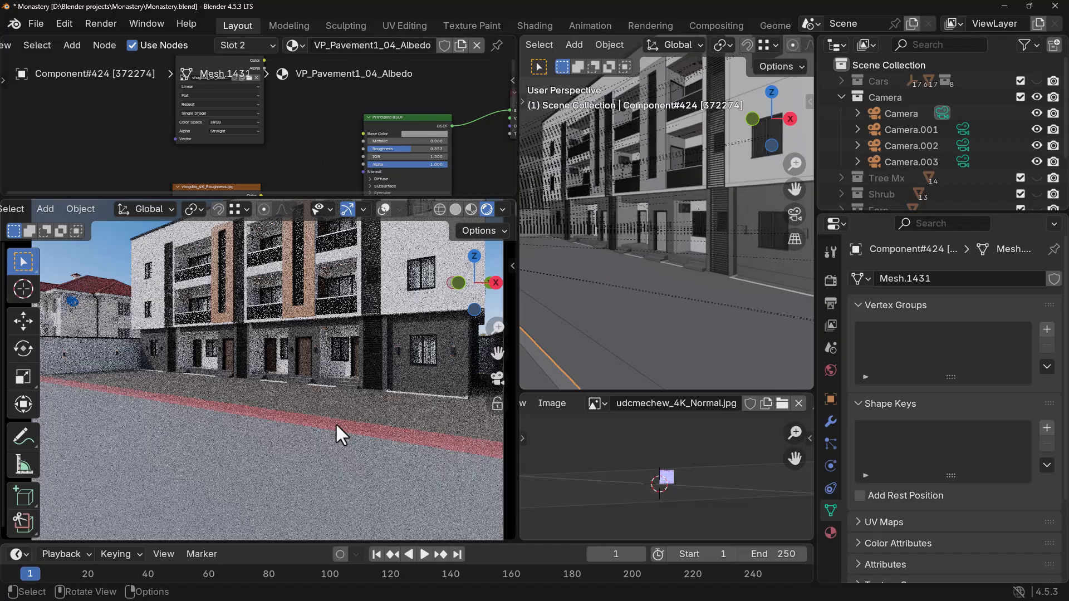
- Select the red kerb strip and link its xeohcaws_4K_Albedo texture's Color to the Principled BSDF's Base Color
scroll(335, 422, up, 3)
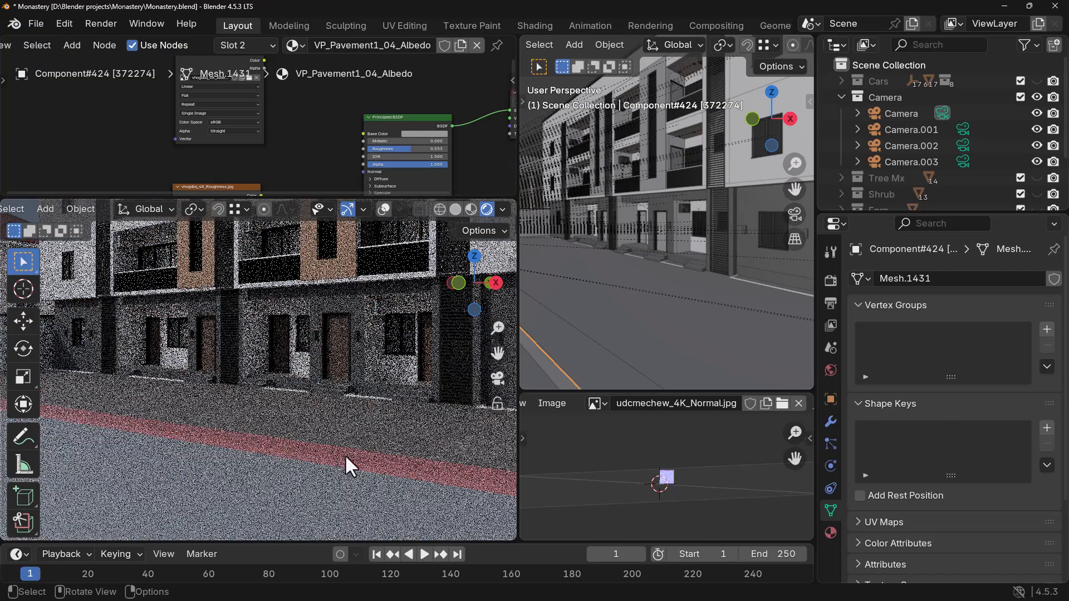
click(346, 457)
scroll(278, 138, down, 4)
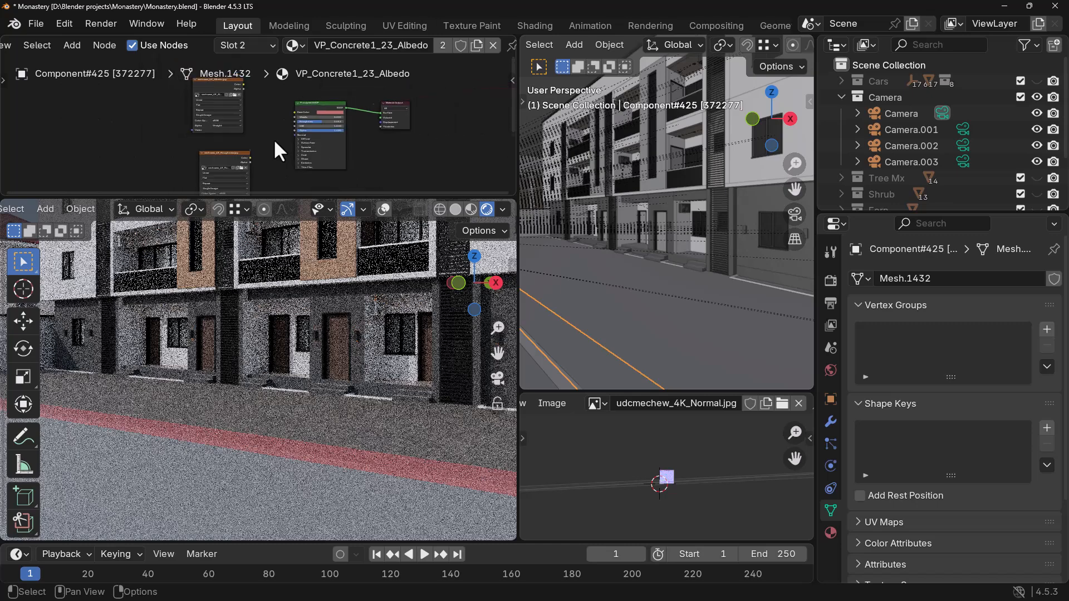
middle_drag(268, 138, 232, 149)
scroll(241, 143, up, 3)
middle_drag(281, 119, 280, 79)
scroll(291, 113, down, 2)
scroll(278, 133, down, 2)
scroll(278, 134, down, 1)
middle_drag(276, 146, 270, 178)
drag(249, 109, 301, 139)
middle_drag(278, 156, 282, 135)
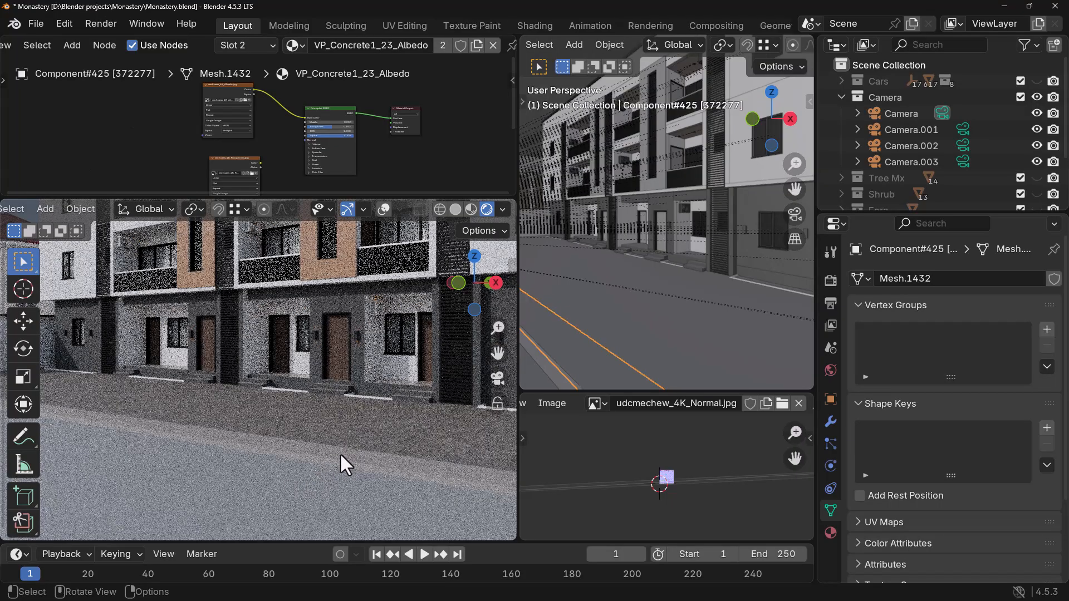
- Insert an RGB Curves node between the albedo texture and Principled BSDF, pulling the curve's midpoint down to about X 0.529, Y 0.397
middle_drag(240, 94, 268, 138)
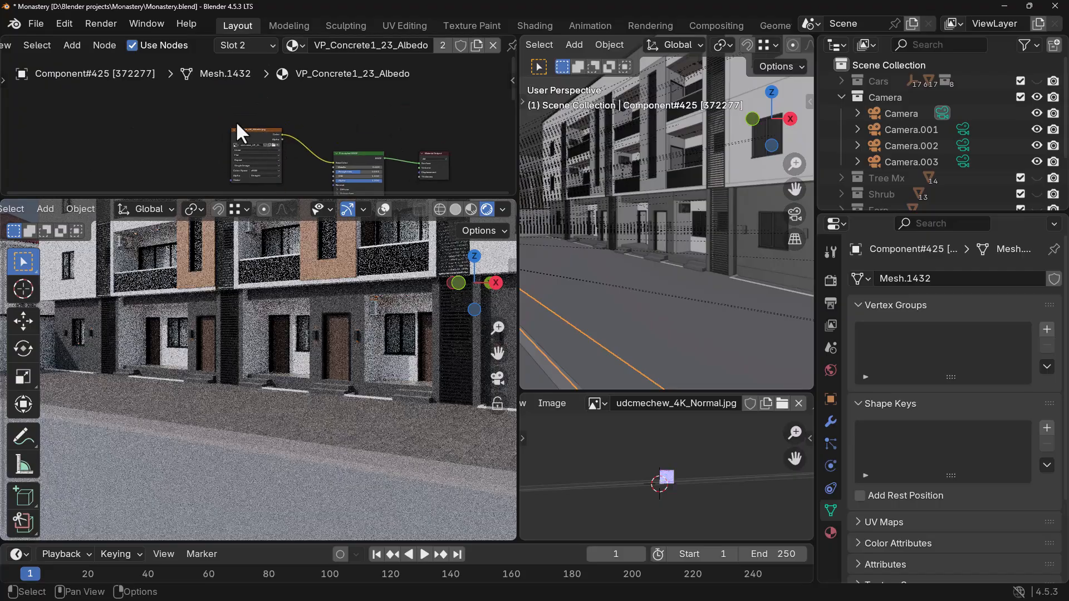
drag(245, 130, 209, 109)
click(282, 168)
key(shift+a)
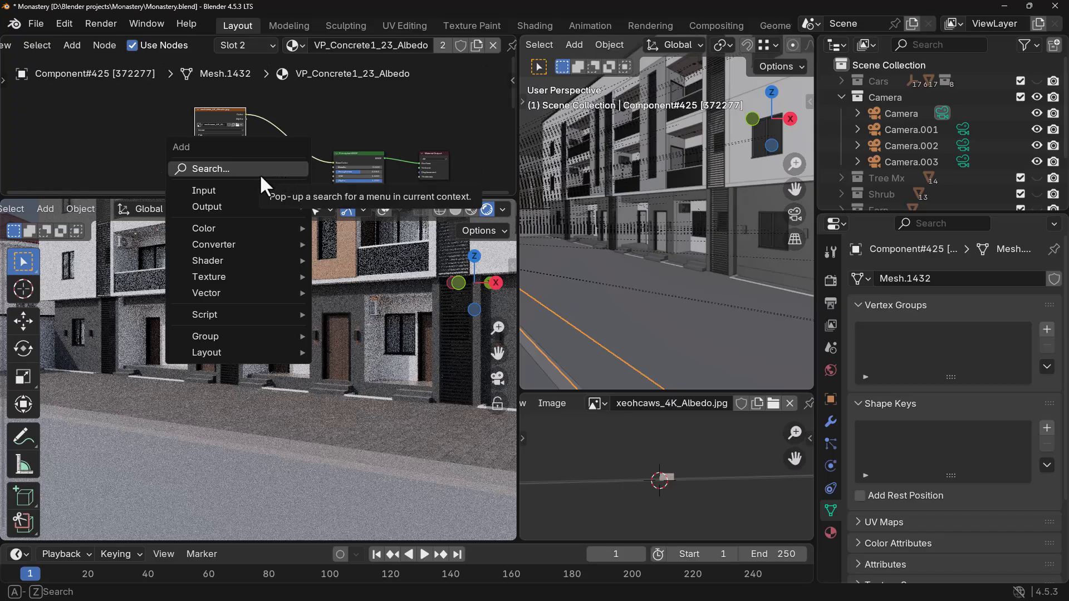
text(raa)
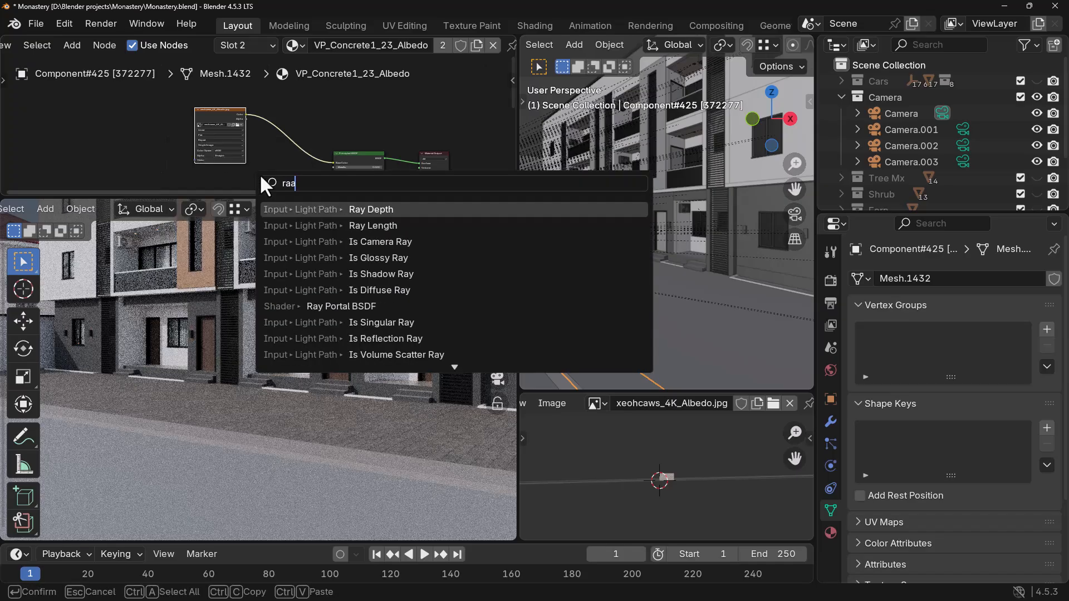
key(BackSpace)
key(BackSpace)
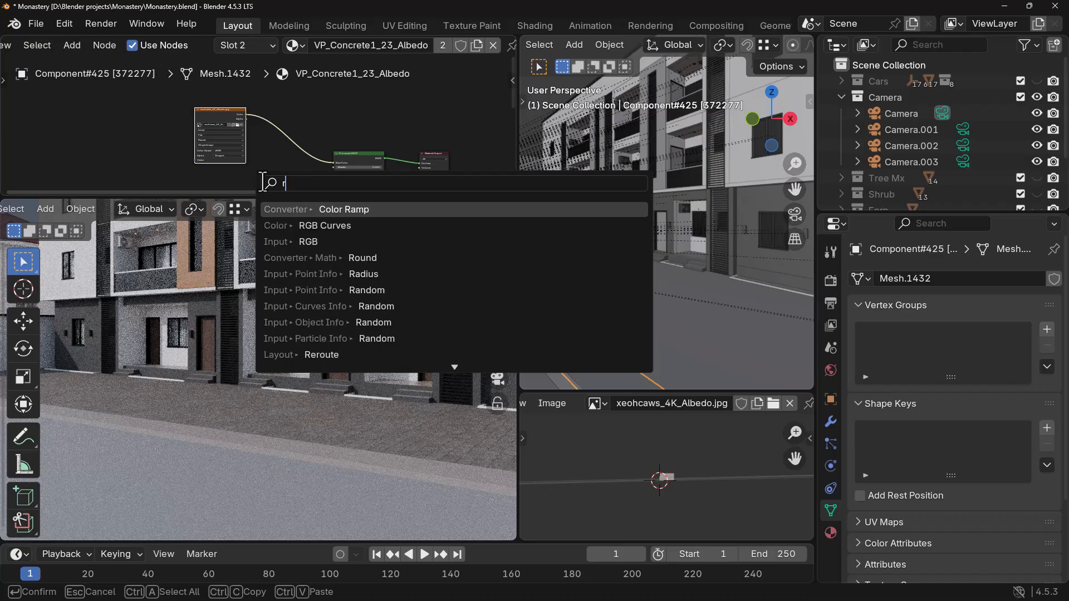
key(BackSpace)
text(cur)
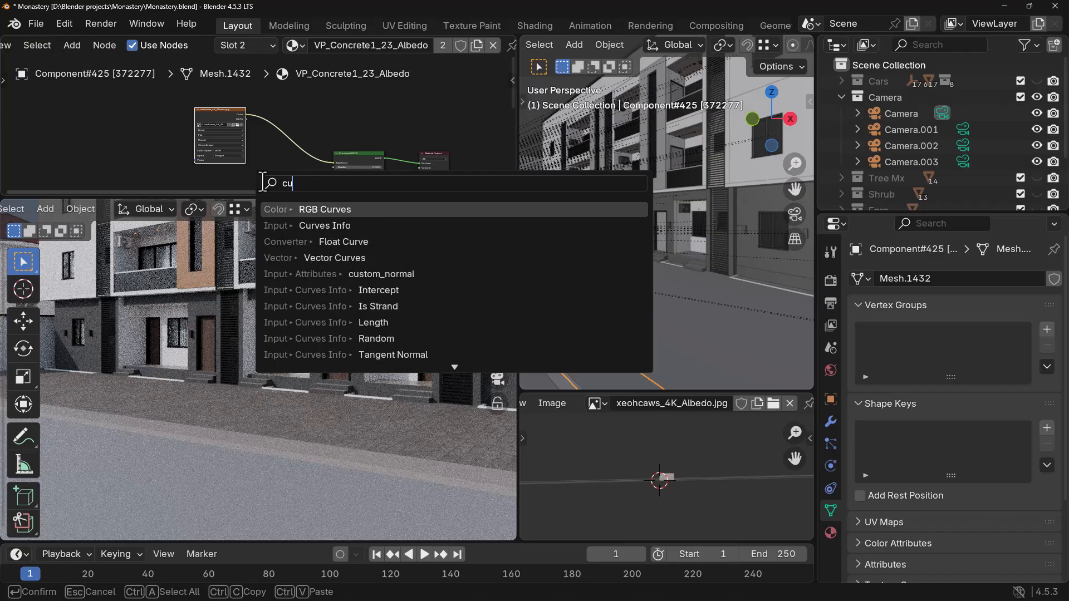
click(328, 210)
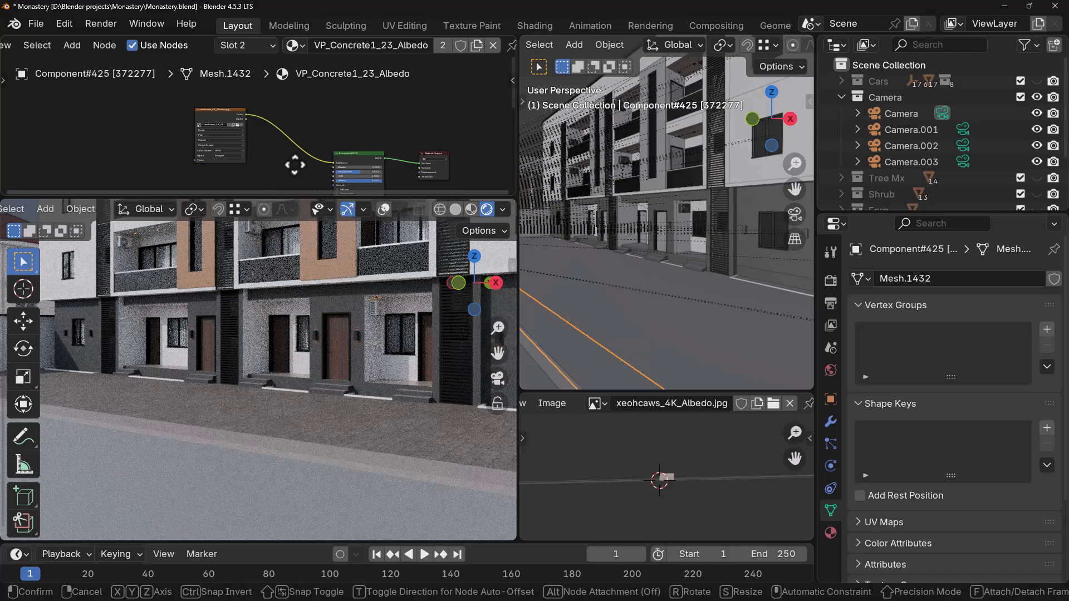
click(286, 142)
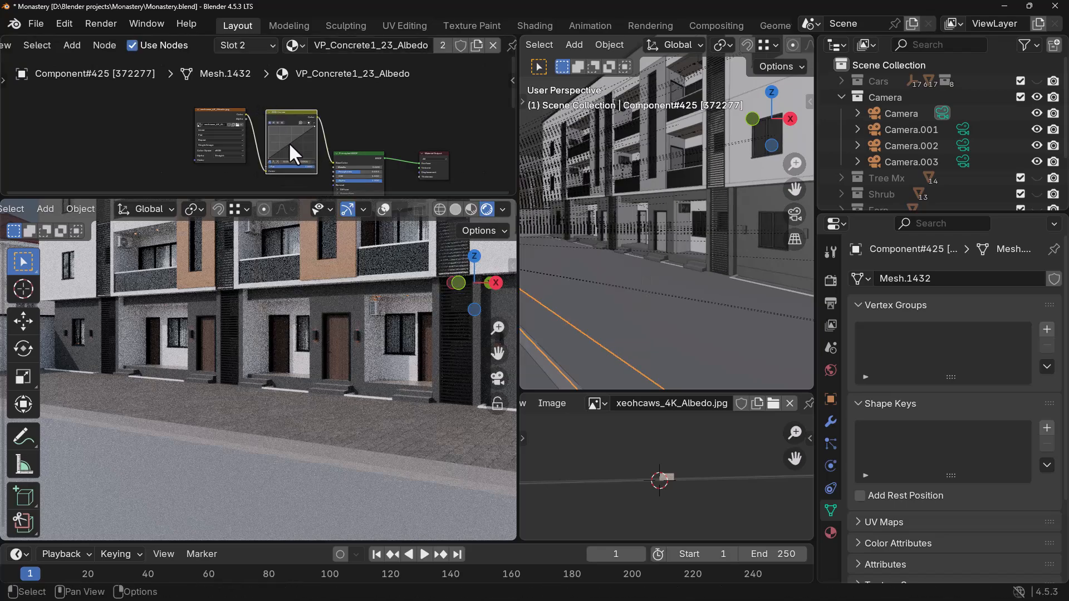
drag(288, 142, 293, 146)
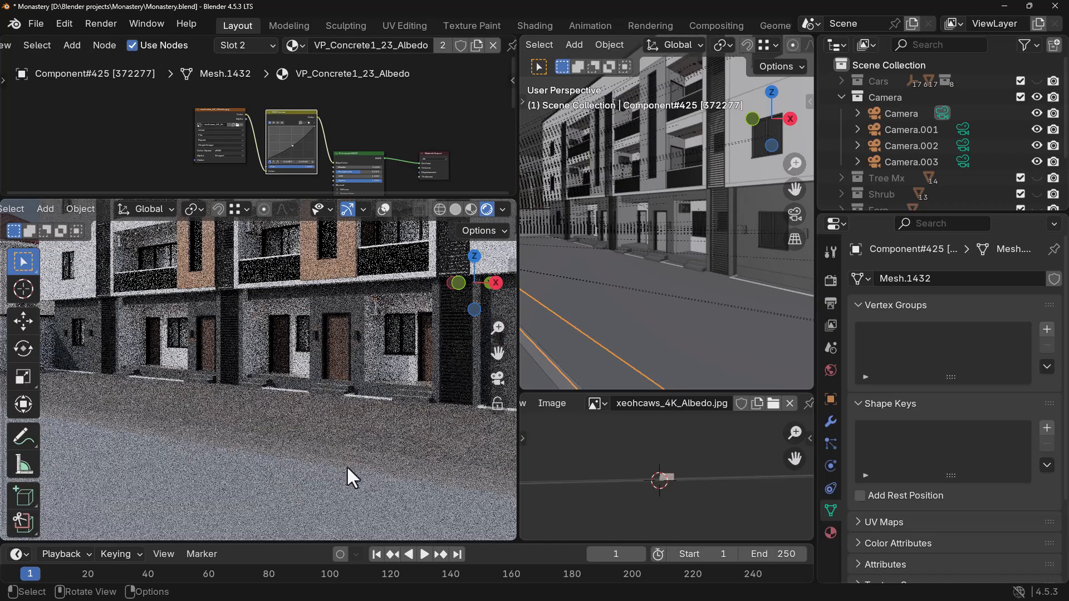
- Shift the albedo and RGB Curves nodes away from the shader and insert a color Mix node before the Base Color input
middle_drag(341, 156, 355, 138)
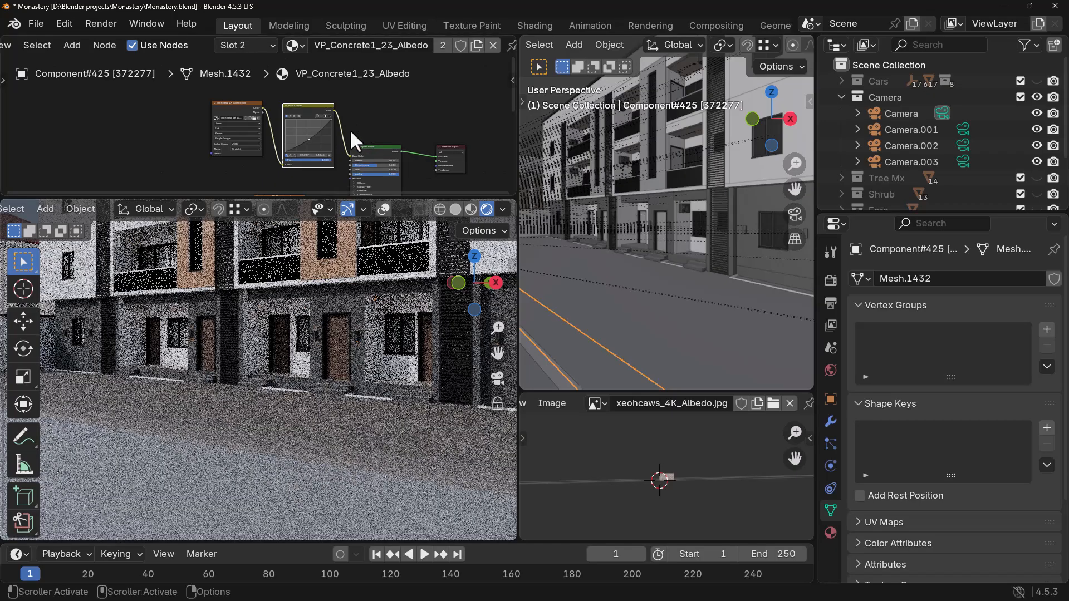
click(254, 120)
drag(281, 107, 157, 93)
middle_drag(250, 168, 255, 161)
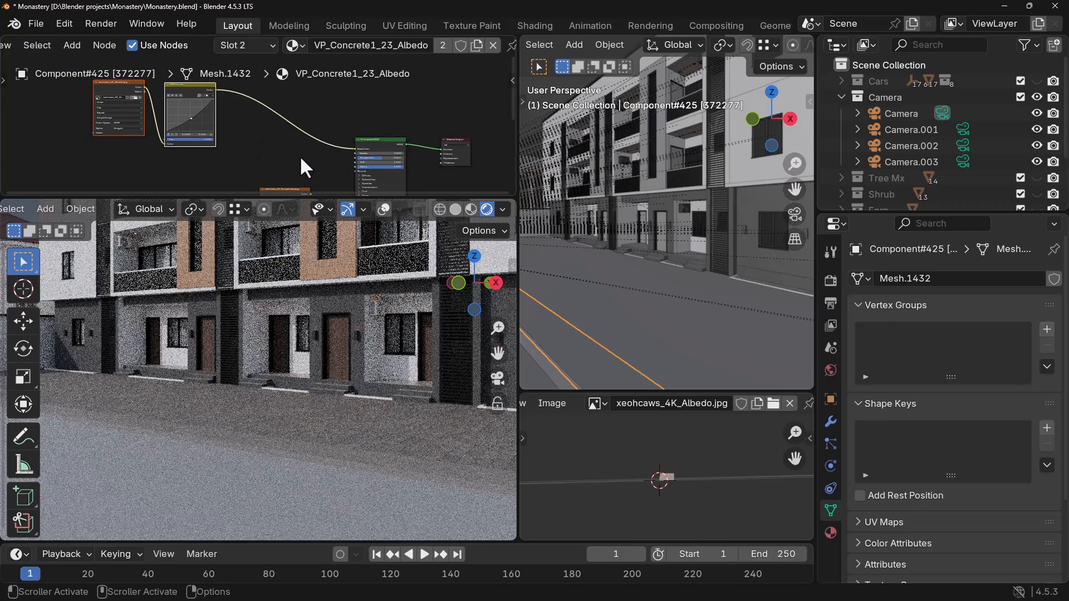
key(shift+a)
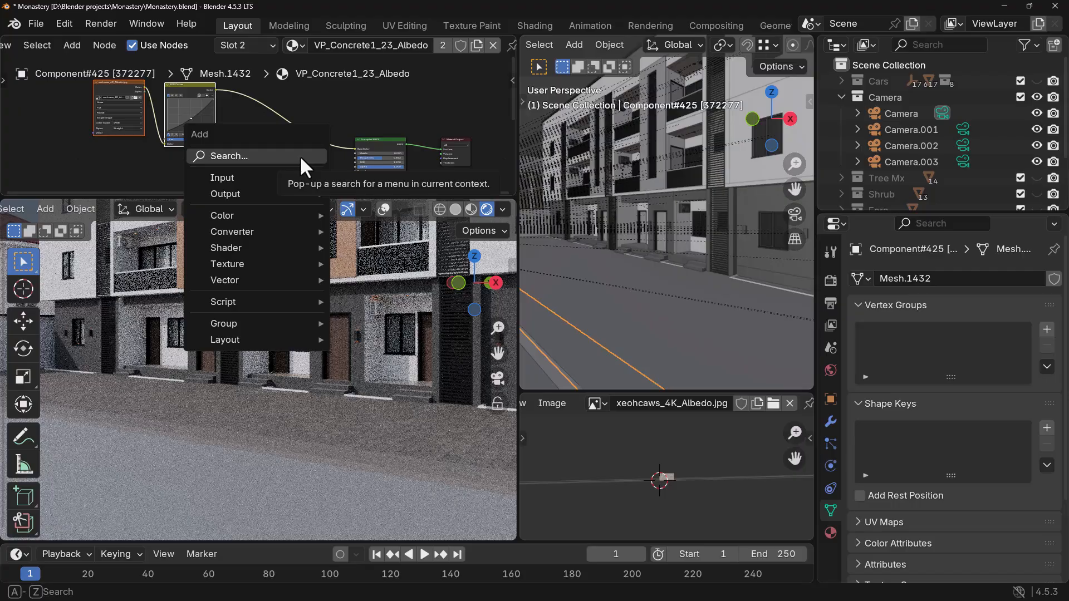
text(mix)
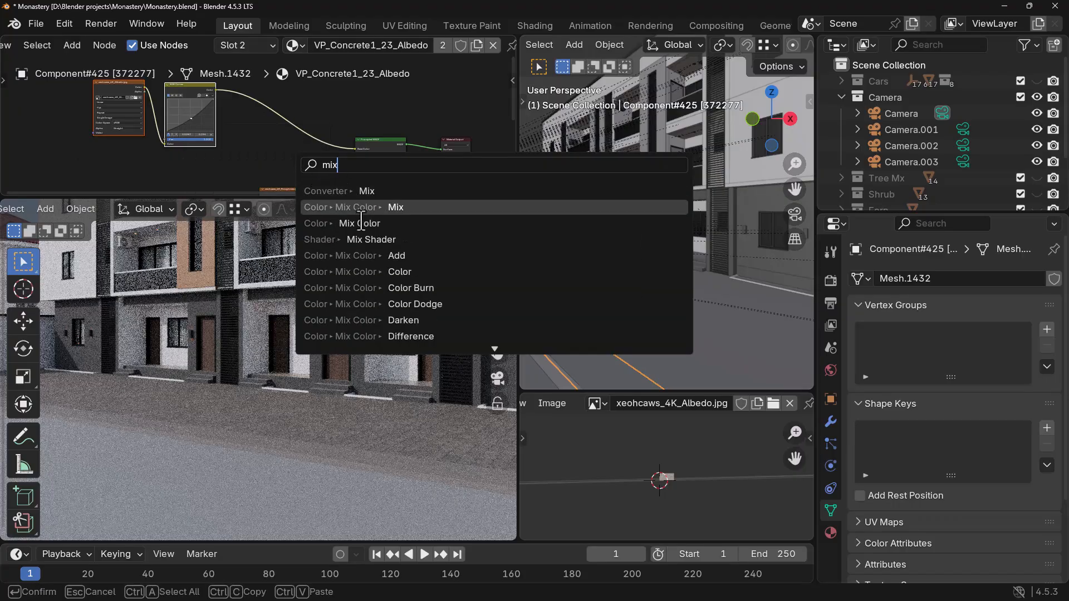
key(Return)
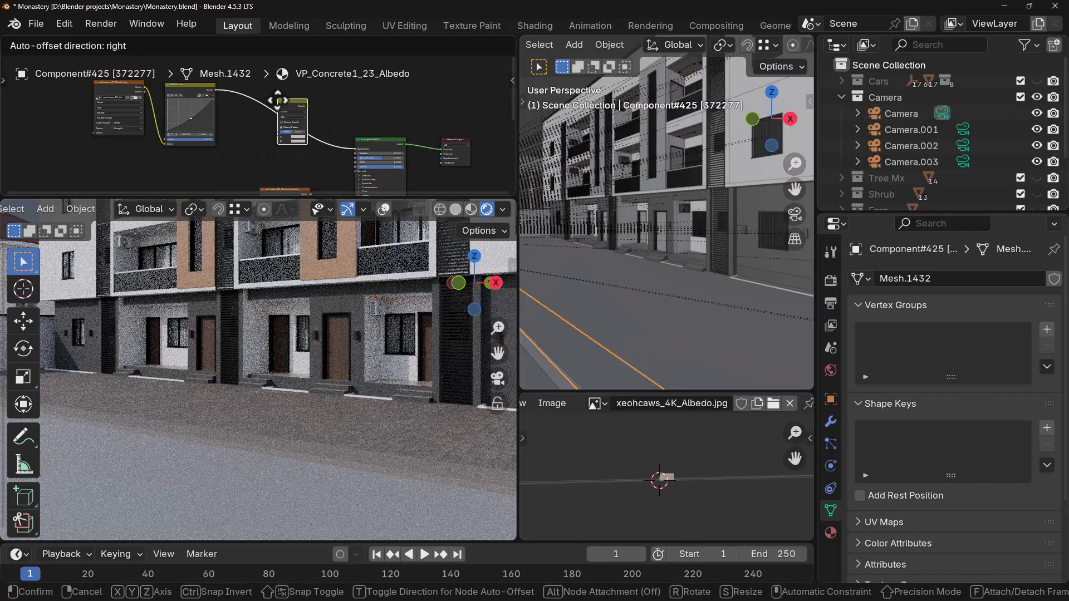
click(313, 149)
- Detach the Mix node's link from the Principled BSDF's Base Color and copy the hex code of the red base color
scroll(322, 158, up, 3)
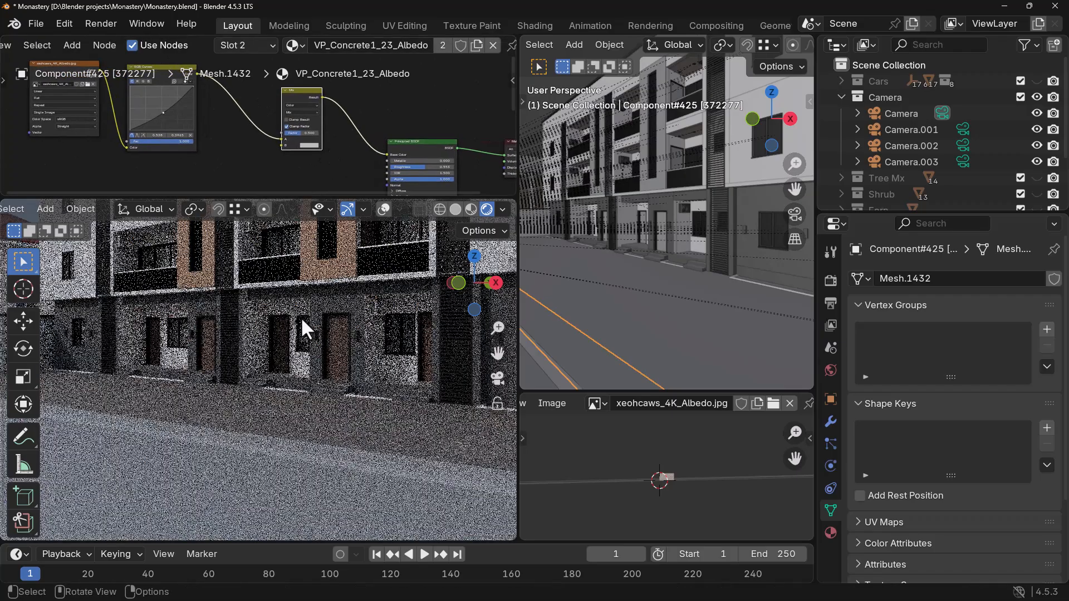
scroll(315, 154, up, 2)
scroll(328, 160, up, 1)
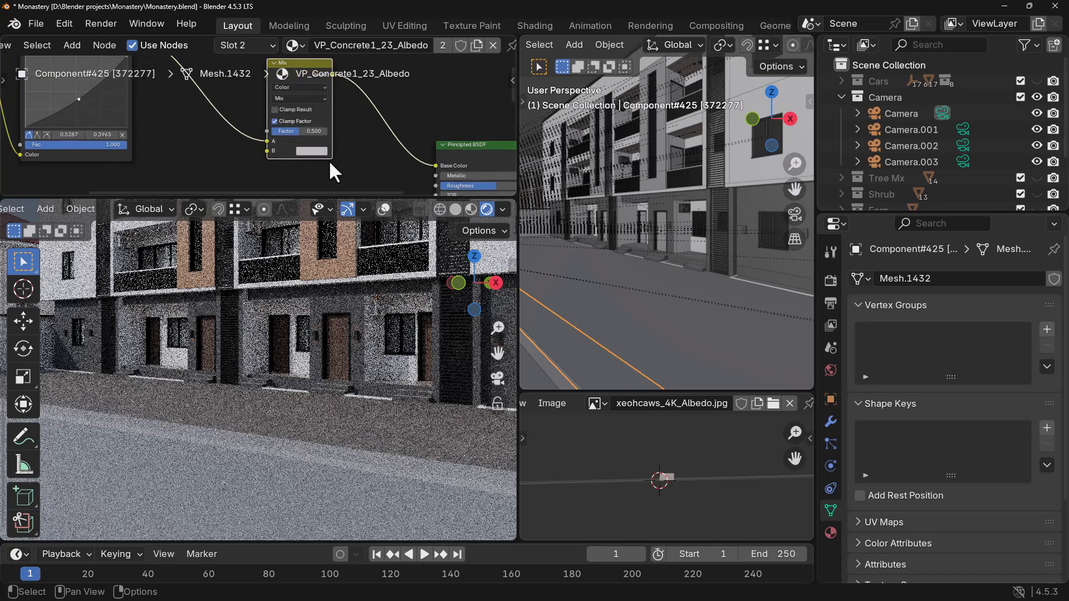
scroll(320, 132, up, 1)
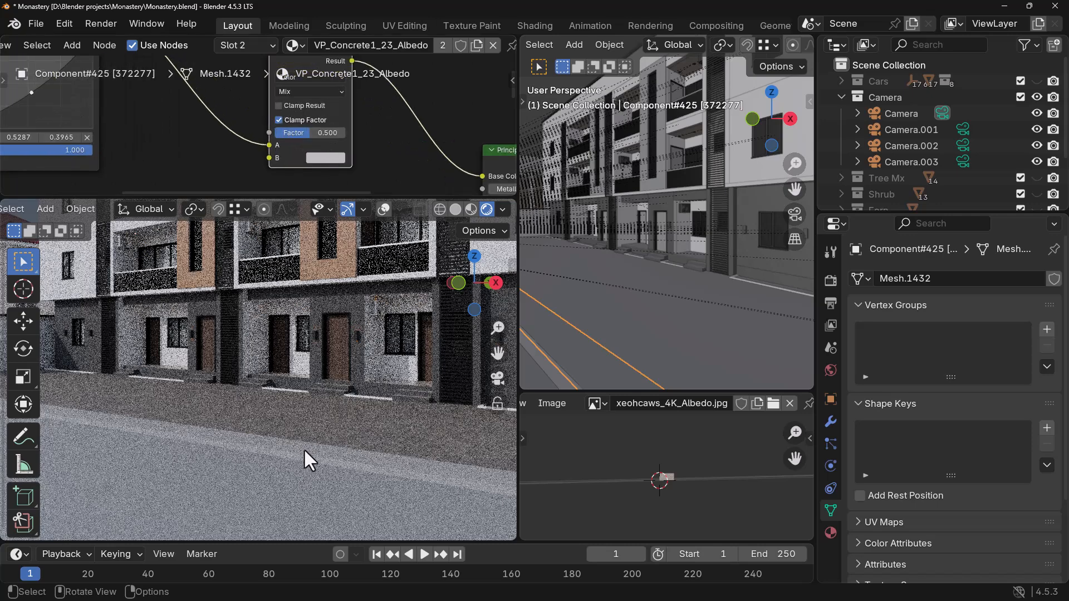
scroll(301, 155, down, 2)
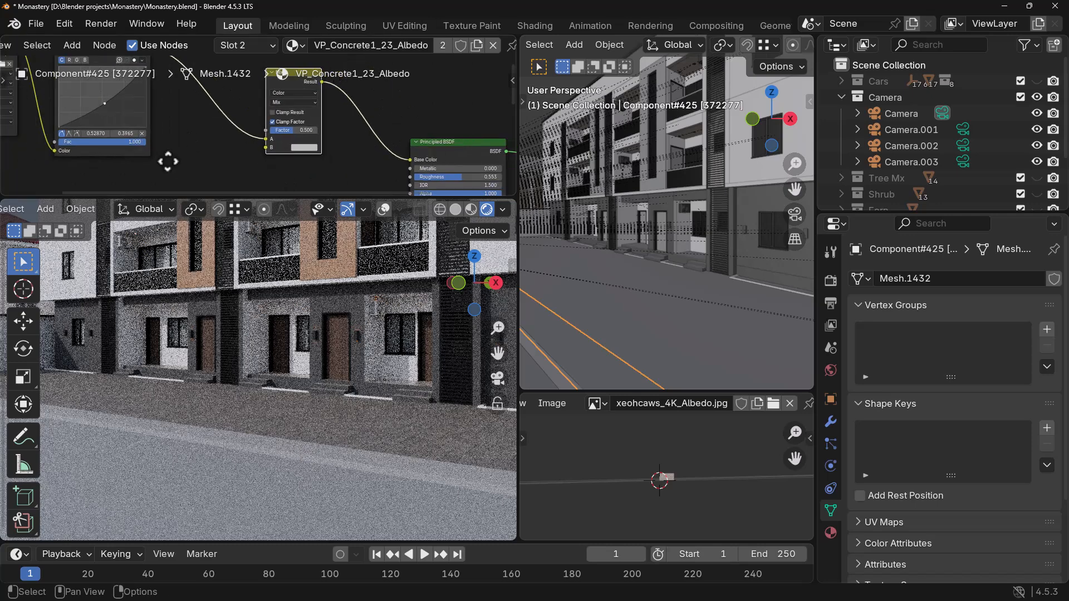
middle_drag(331, 132, 299, 108)
drag(392, 149, 442, 156)
click(445, 148)
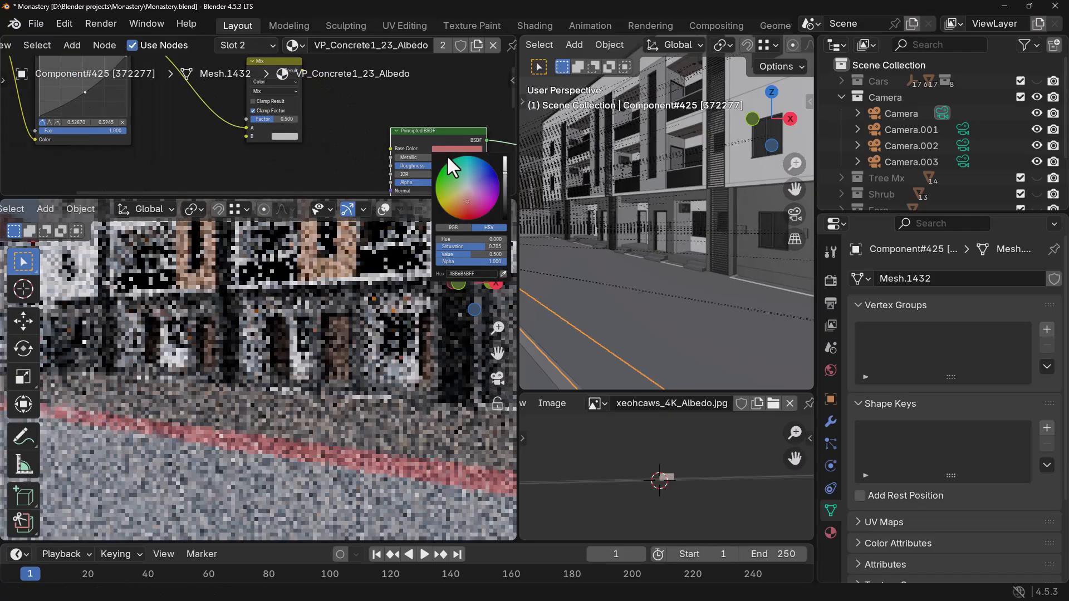
click(467, 273)
key(ctrl+c)
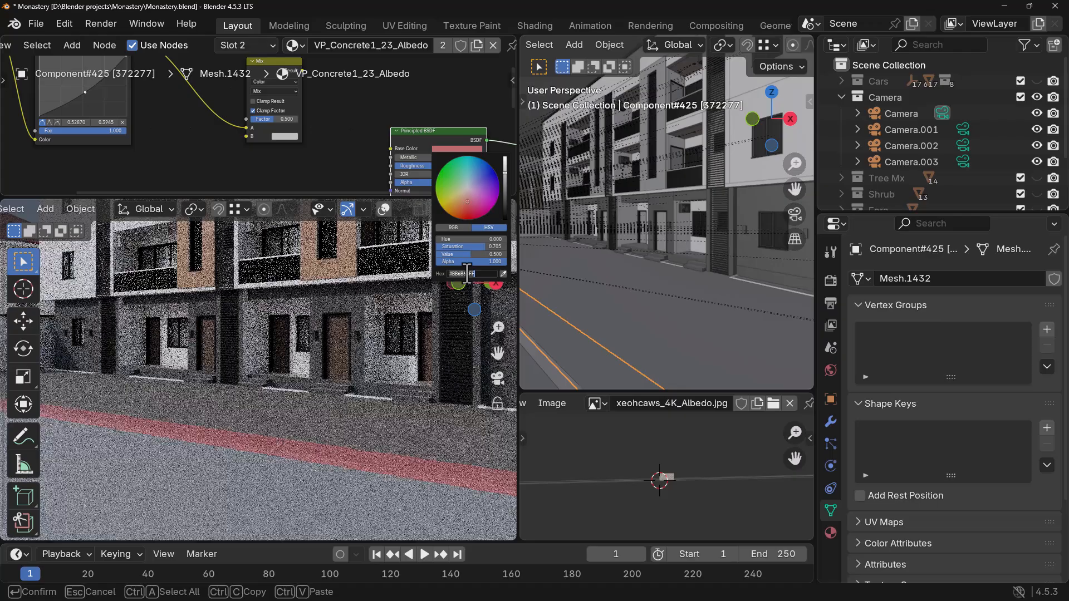
- Paste the copied red #BB6B6BFF into the Mix node's B color and link the Mix Result to the Principled BSDF's Base Color
click(327, 124)
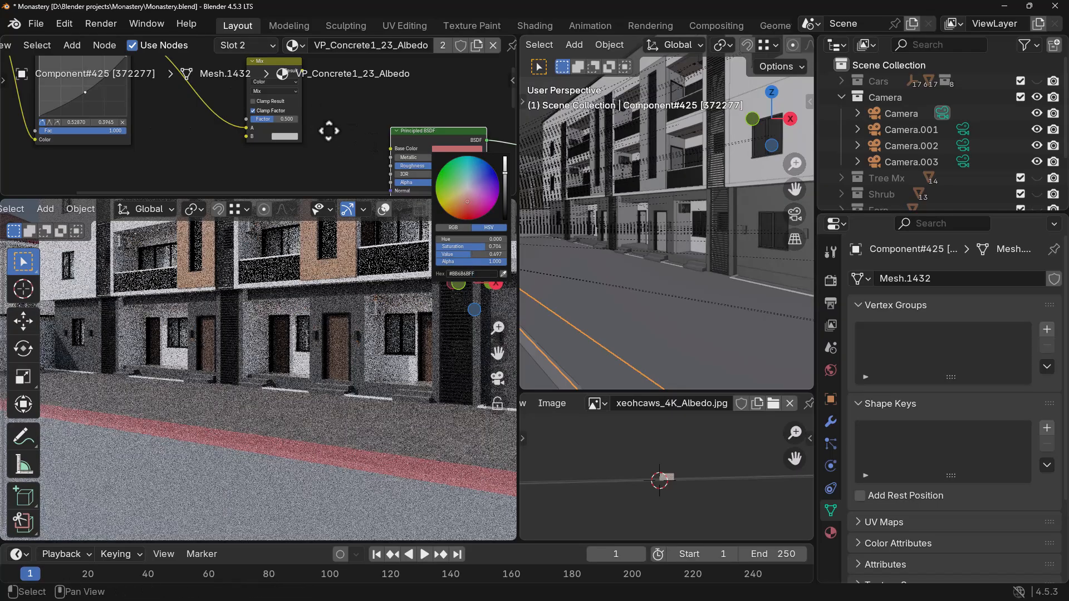
click(289, 162)
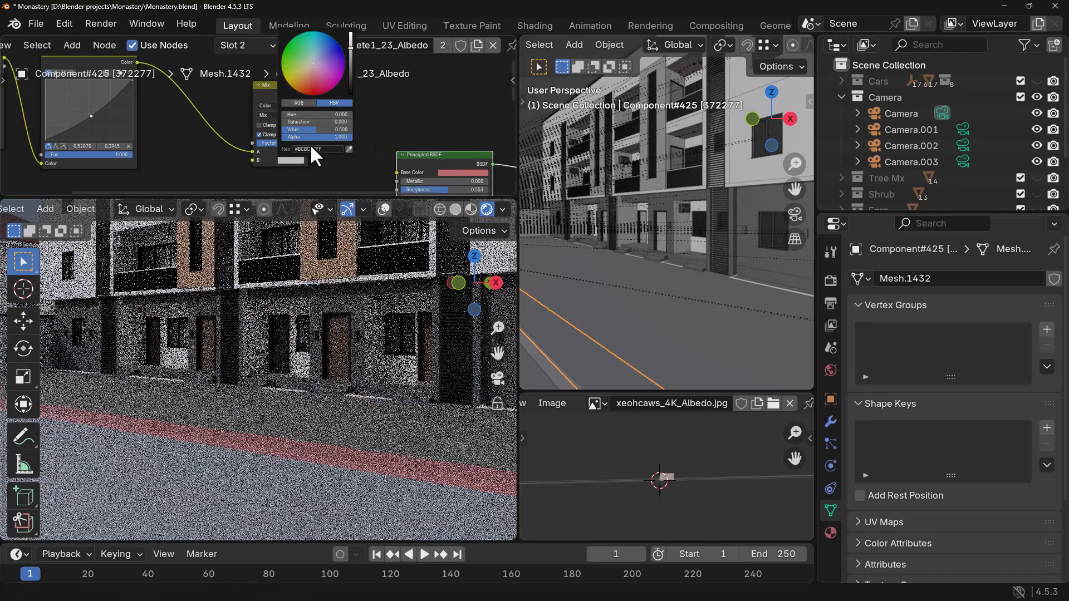
click(325, 149)
key(ctrl+v)
key(Return)
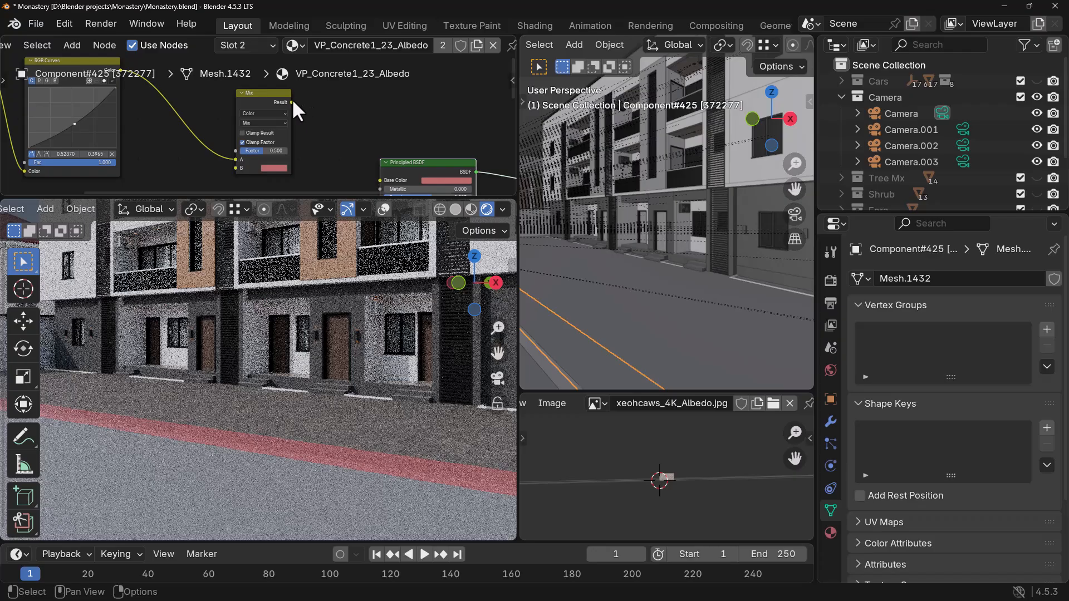
drag(379, 181, 379, 128)
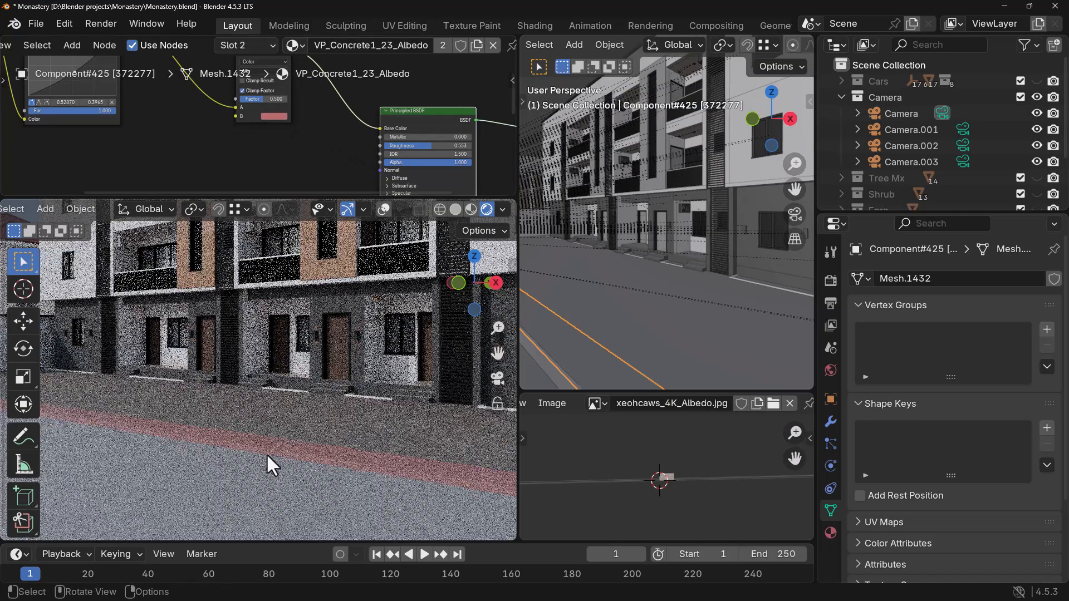
- Test the red blend by setting the Mix node's Factor to 1.000 and to 0.000
scroll(301, 130, down, 1)
middle_drag(315, 115, 326, 151)
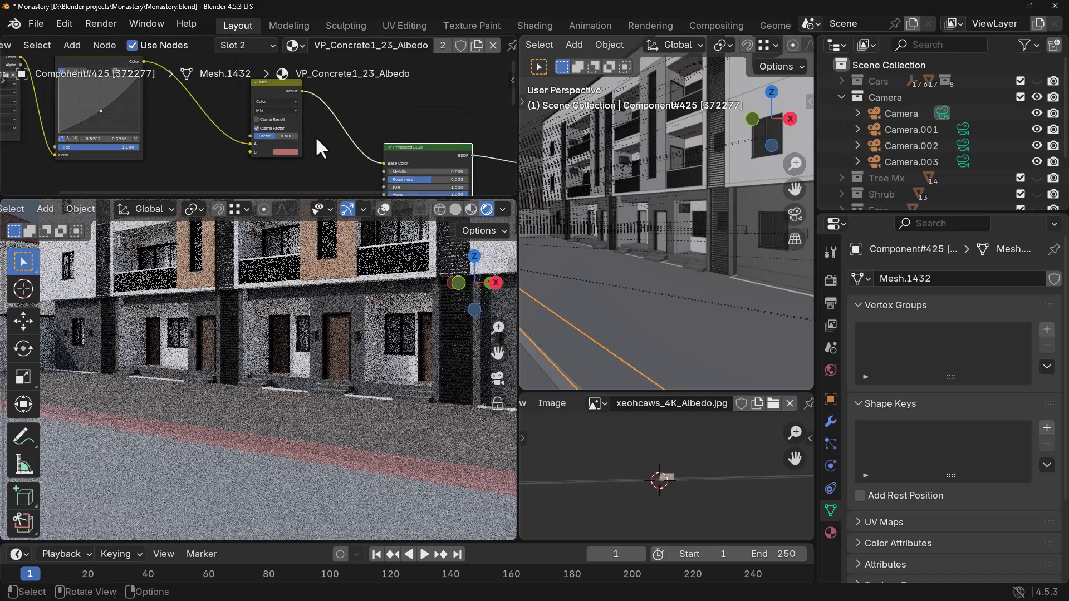
scroll(311, 156, up, 6)
drag(283, 142, 320, 142)
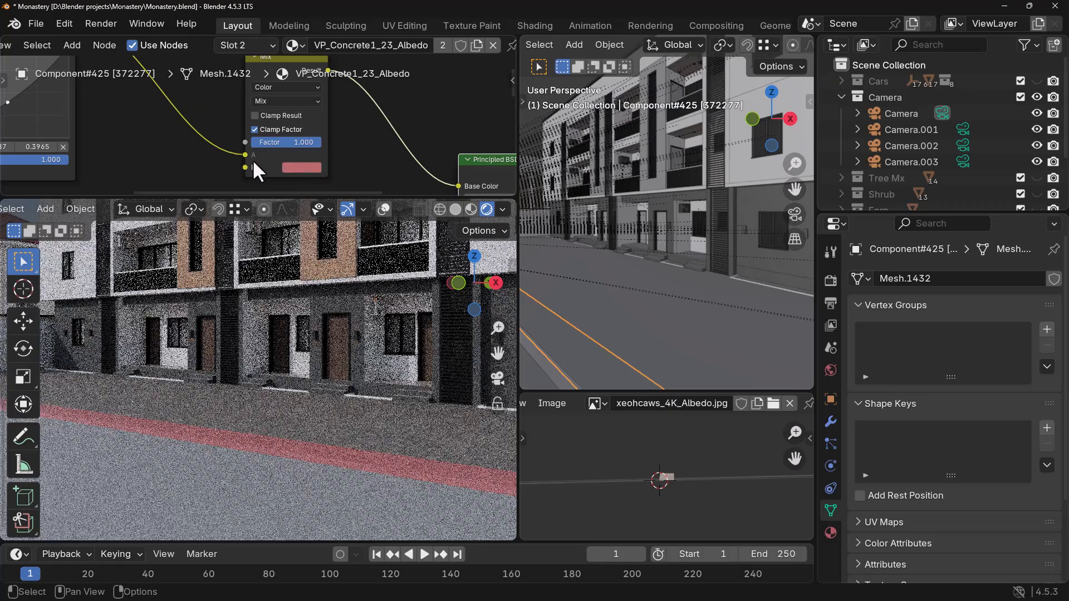
drag(320, 143, 232, 168)
scroll(320, 152, up, 2)
middle_drag(330, 161, 308, 143)
scroll(303, 155, up, 2)
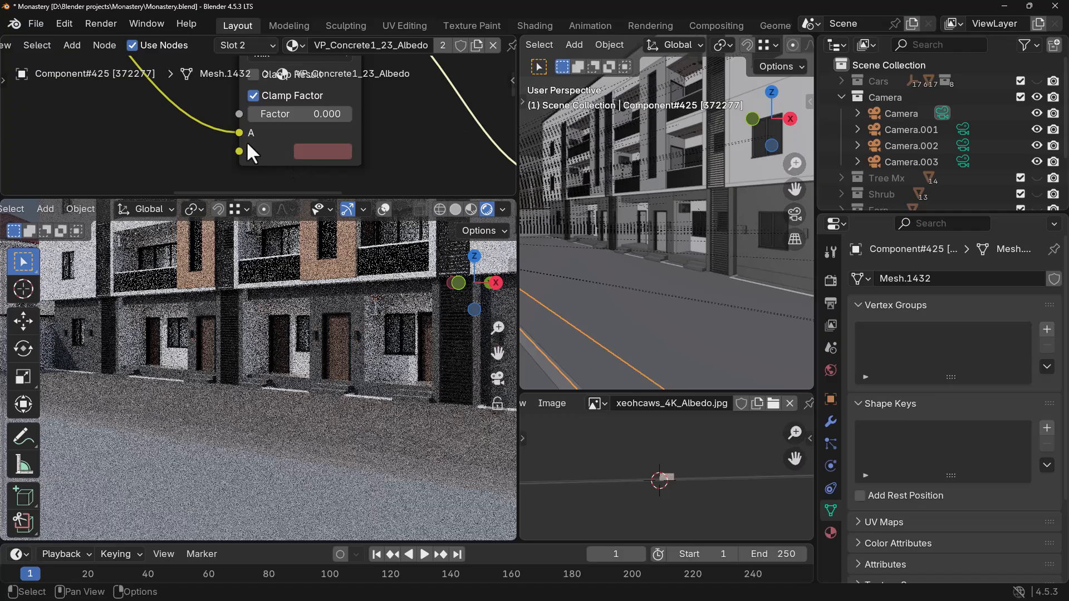
drag(239, 133, 160, 144)
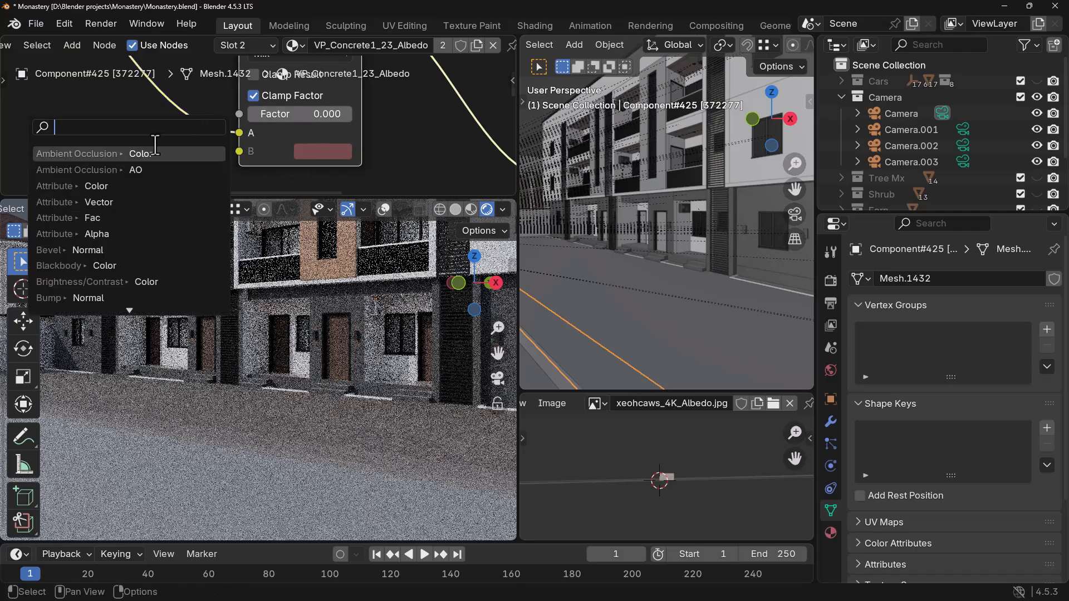
click(157, 151)
click(145, 119)
right_click(145, 119)
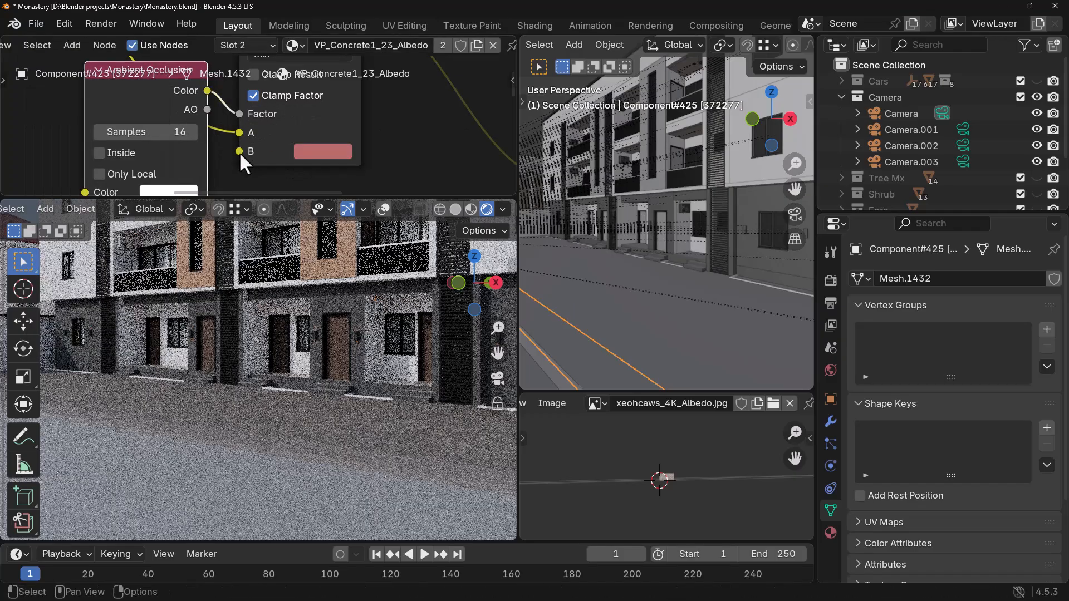
scroll(233, 170, down, 3)
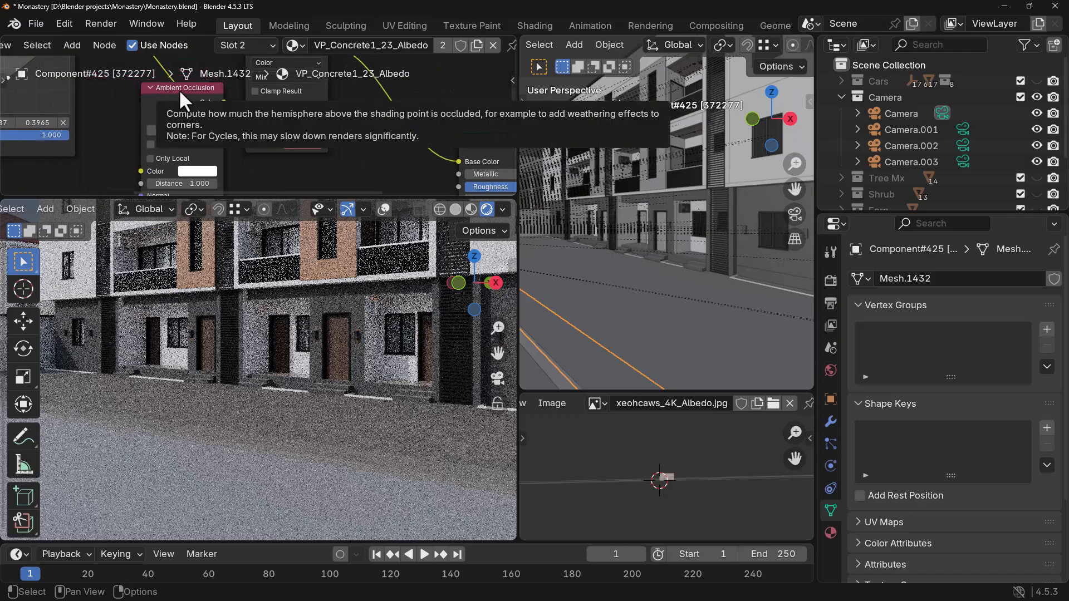
key(x)
- Set the Mix node's Factor to 0.75
scroll(242, 146, up, 3)
drag(276, 135, 302, 132)
click(302, 134)
click(303, 137)
key(BackSpace)
key(BackSpace)
key(BackSpace)
key(BackSpace)
text(65)
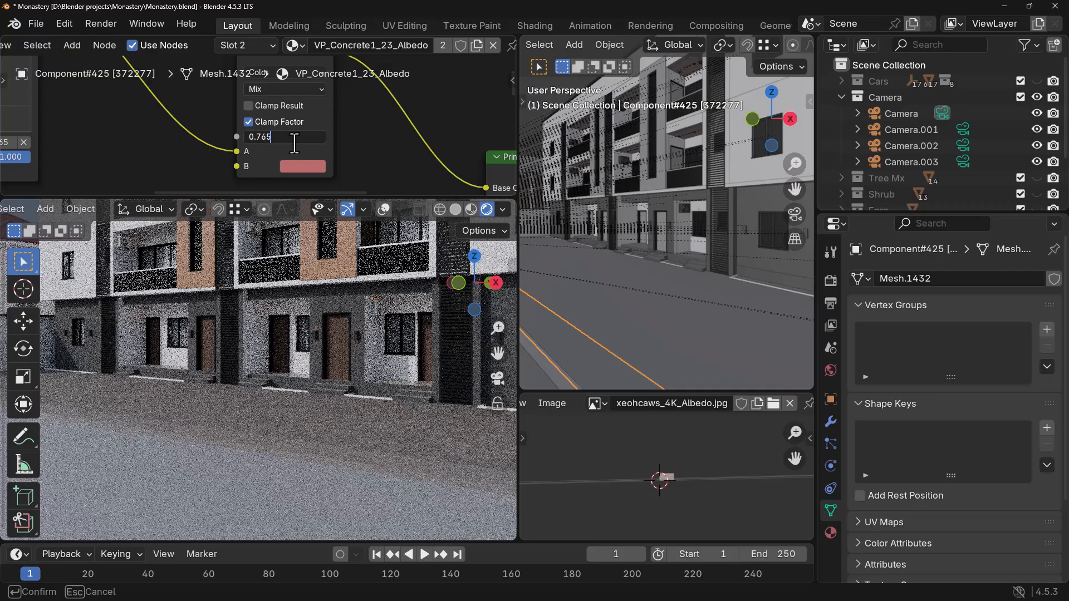
key(BackSpace)
key(BackSpace)
text(5)
key(Return)
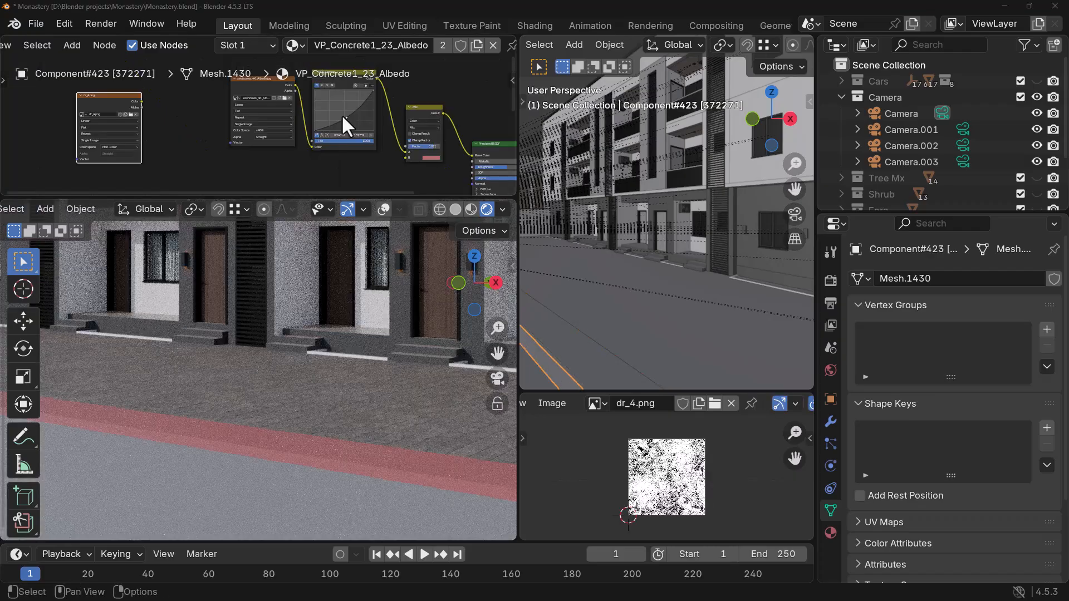
- Cut the link from RGB Curves to the Mix node, shift the albedo and curves nodes away, and place the dr_4.png node beside Mix
scroll(361, 159, up, 1)
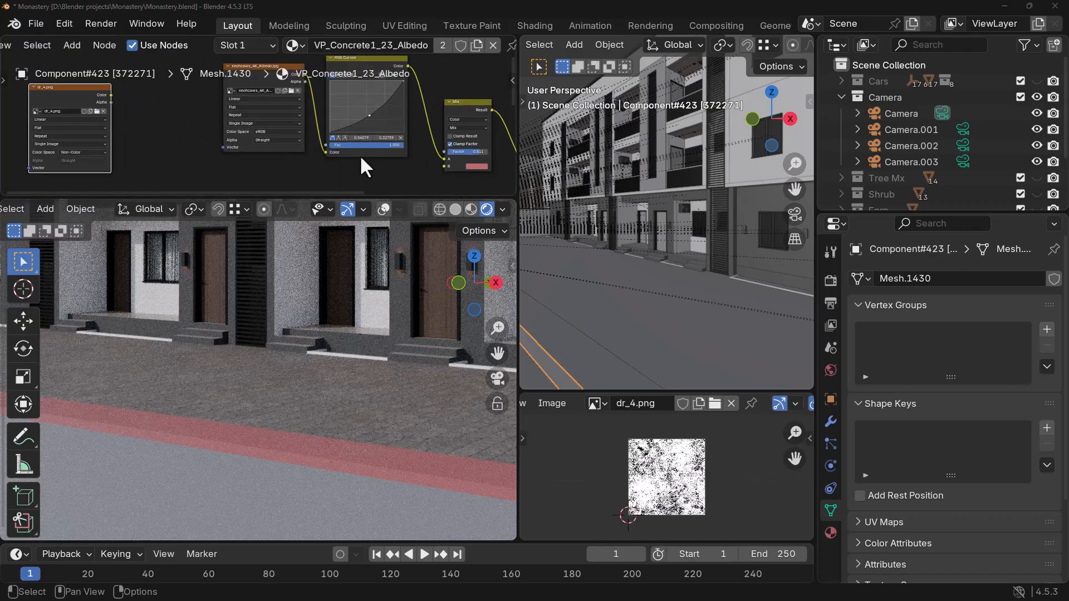
scroll(365, 153, down, 3)
middle_drag(323, 108, 335, 142)
click(255, 162)
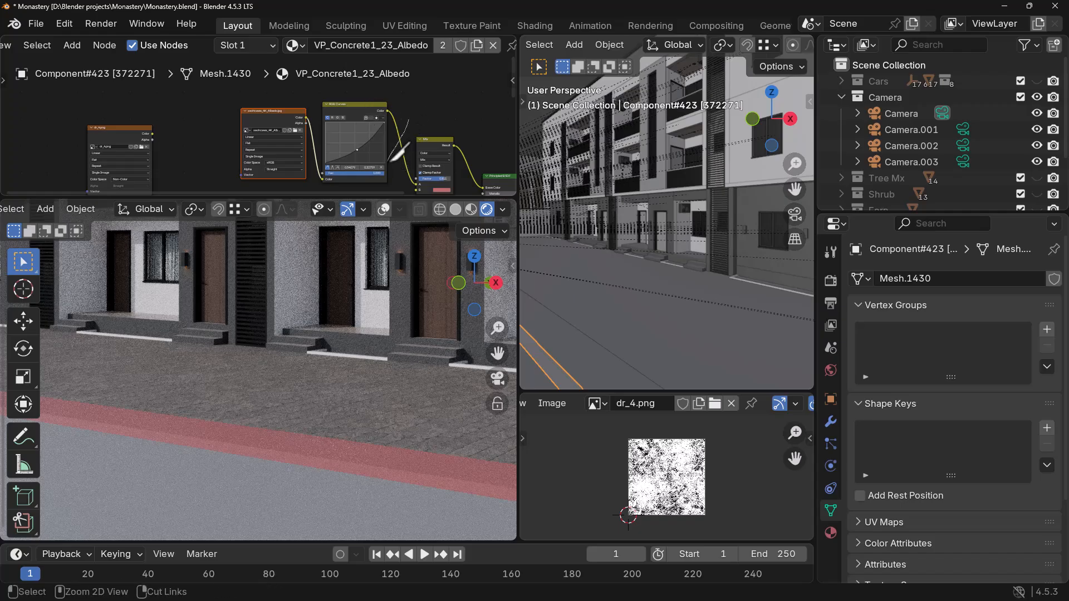
scroll(356, 106, down, 1)
drag(345, 96, 266, 148)
key(g)
drag(22, 111, 56, 112)
drag(146, 132, 342, 138)
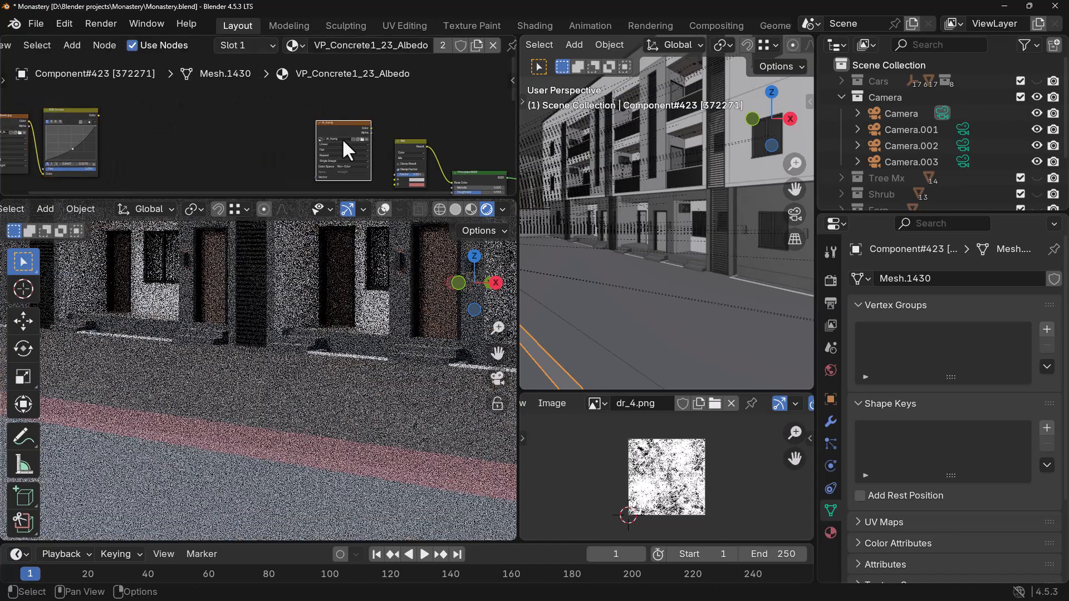
- Copy the Mix node's red B color to input A and darken input A by lowering its brightness
scroll(342, 138, up, 1)
middle_drag(338, 140, 351, 147)
middle_drag(442, 169, 364, 158)
scroll(365, 161, up, 4)
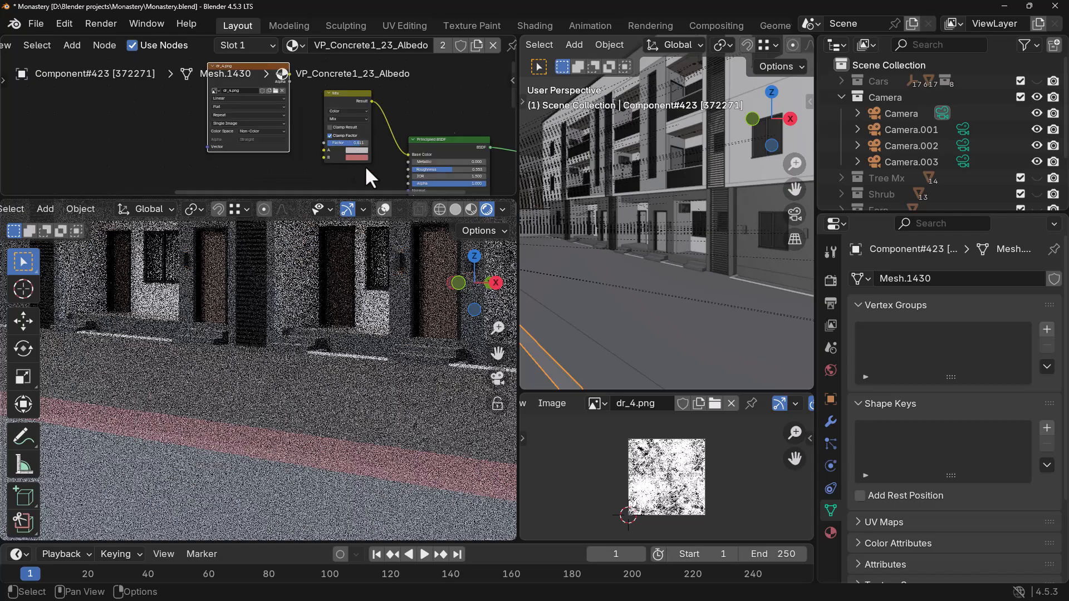
drag(405, 164, 407, 149)
scroll(445, 145, up, 1)
scroll(450, 144, down, 2)
middle_drag(449, 144, 407, 156)
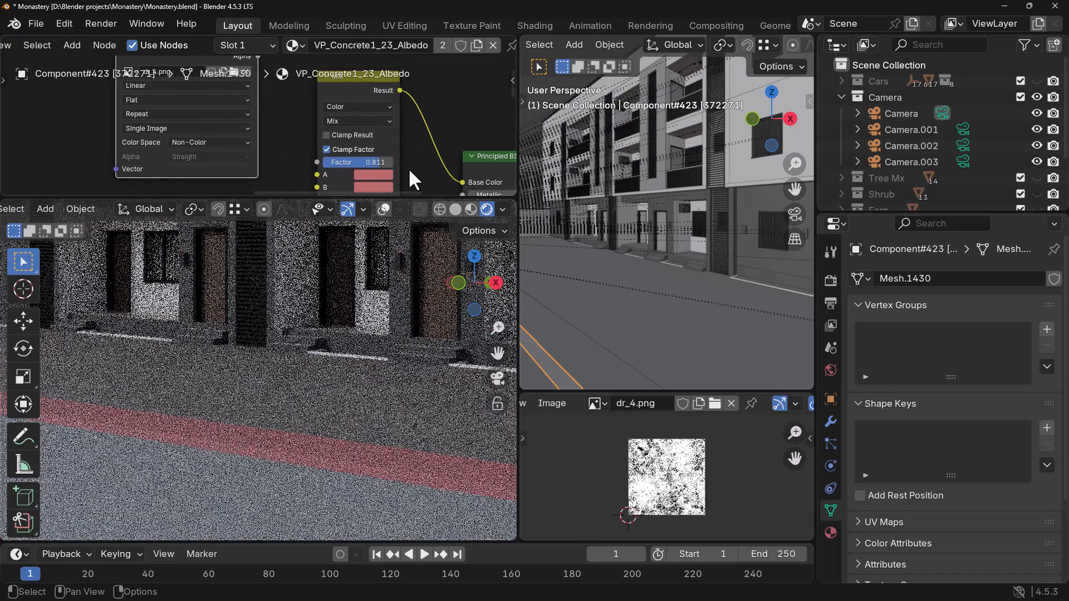
scroll(405, 161, up, 2)
click(389, 165)
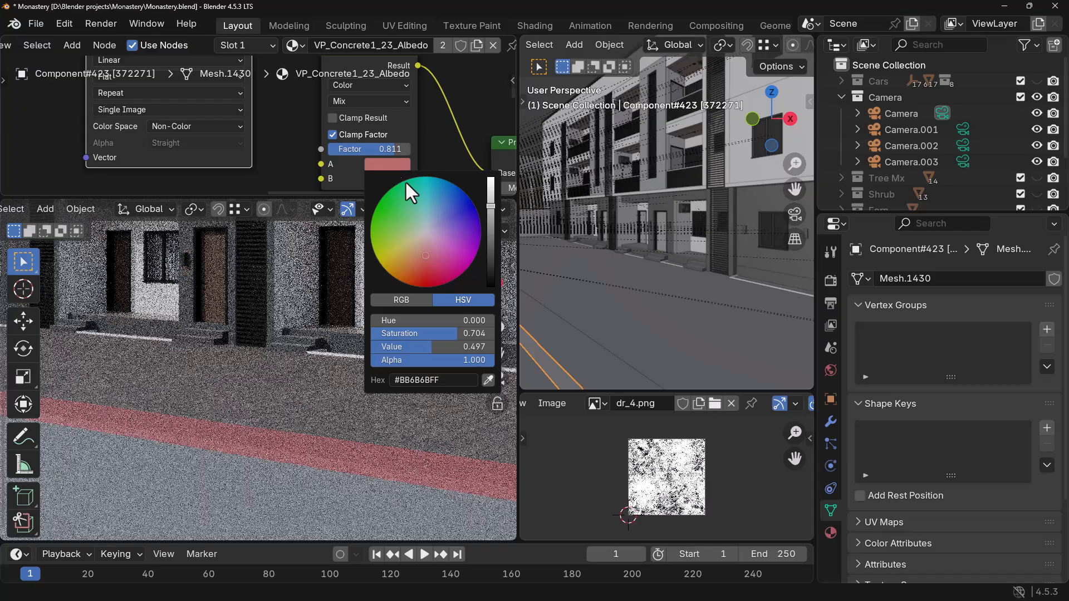
drag(495, 210, 491, 219)
scroll(282, 159, down, 2)
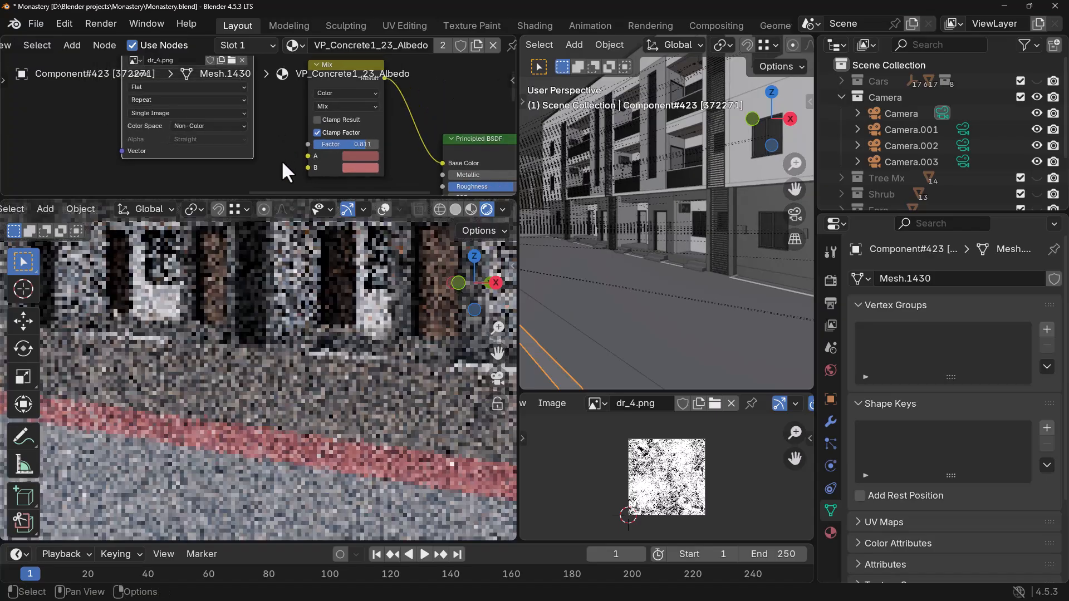
- Link the dr_4.png texture's Color to the Mix node's Factor
middle_drag(272, 150, 274, 175)
scroll(633, 489, up, 3)
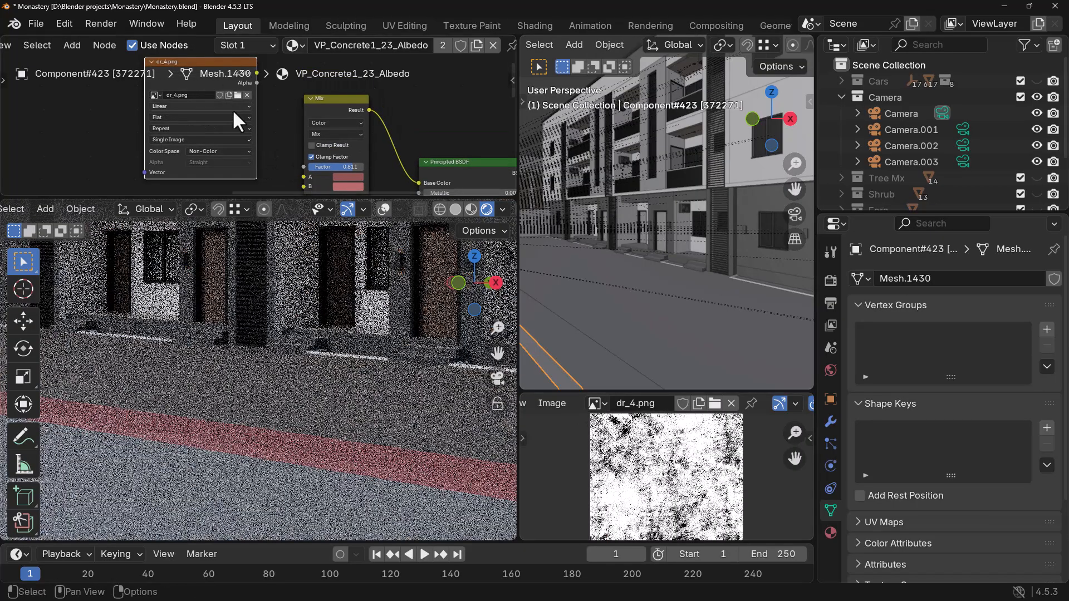
middle_drag(257, 77, 226, 105)
drag(223, 98, 270, 144)
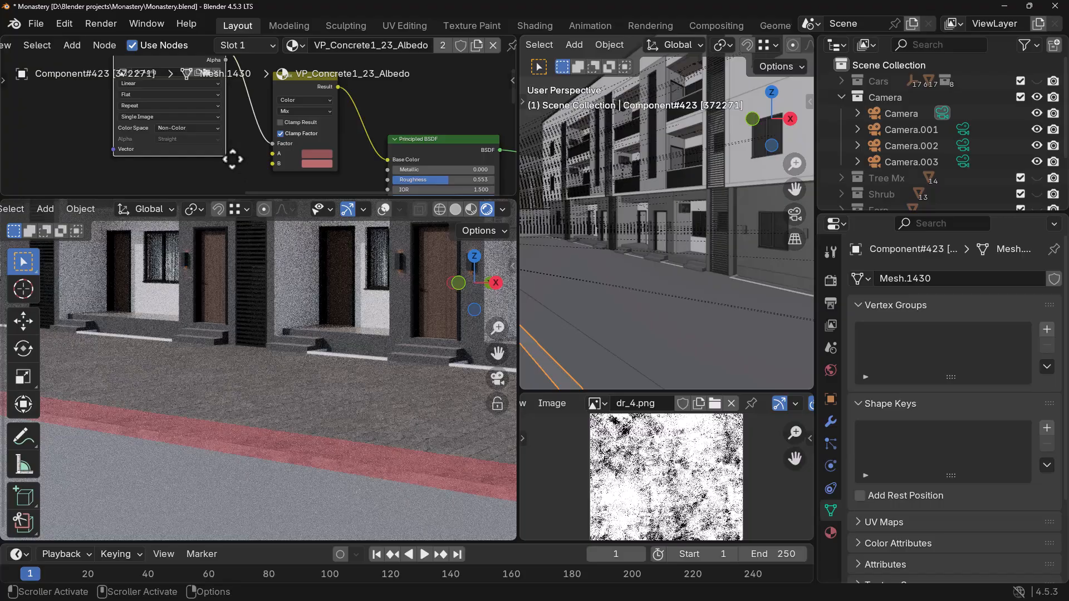
middle_drag(225, 151, 224, 166)
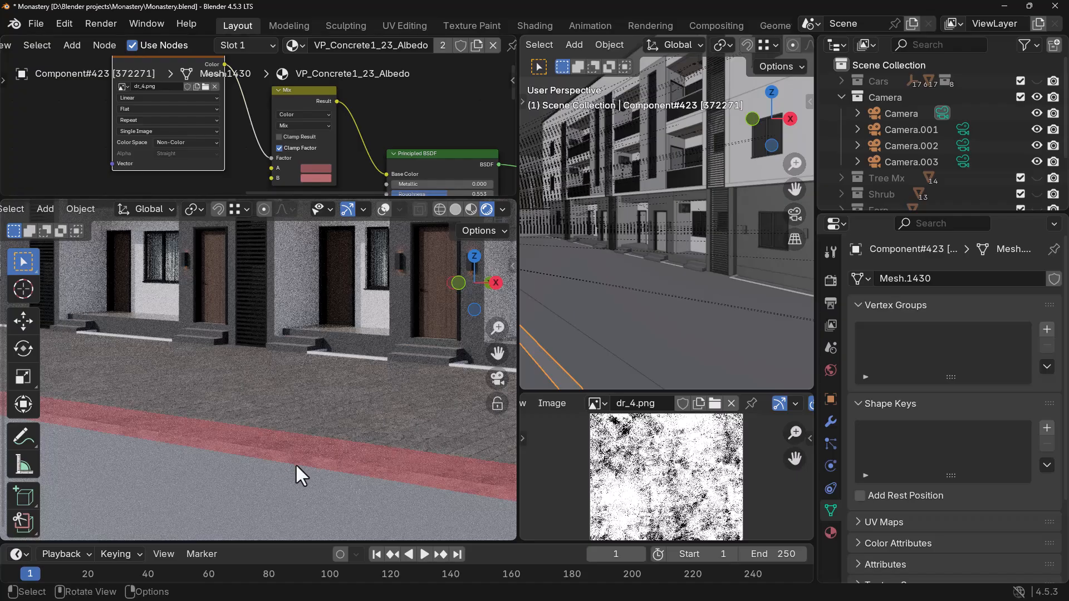
- Move the xeohcaws_4K_Roughness texture node aside and shift the dr_4.png node away from the Mix node to make room
scroll(373, 131, down, 2)
scroll(373, 130, down, 3)
middle_drag(269, 160, 321, 126)
drag(297, 163, 33, 161)
middle_drag(239, 157, 236, 160)
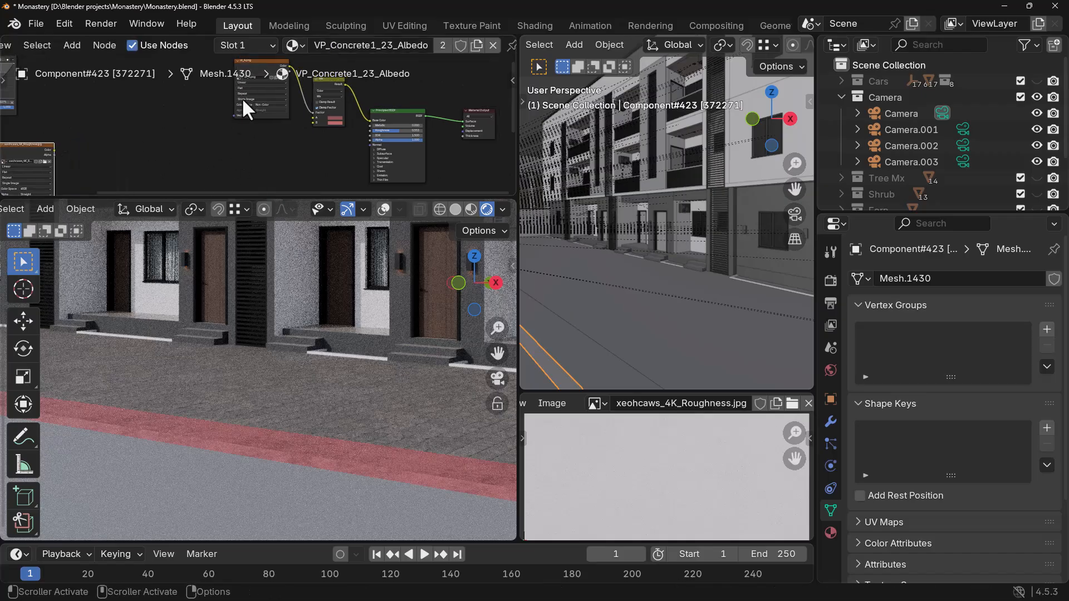
middle_drag(275, 61, 250, 93)
drag(235, 112, 205, 145)
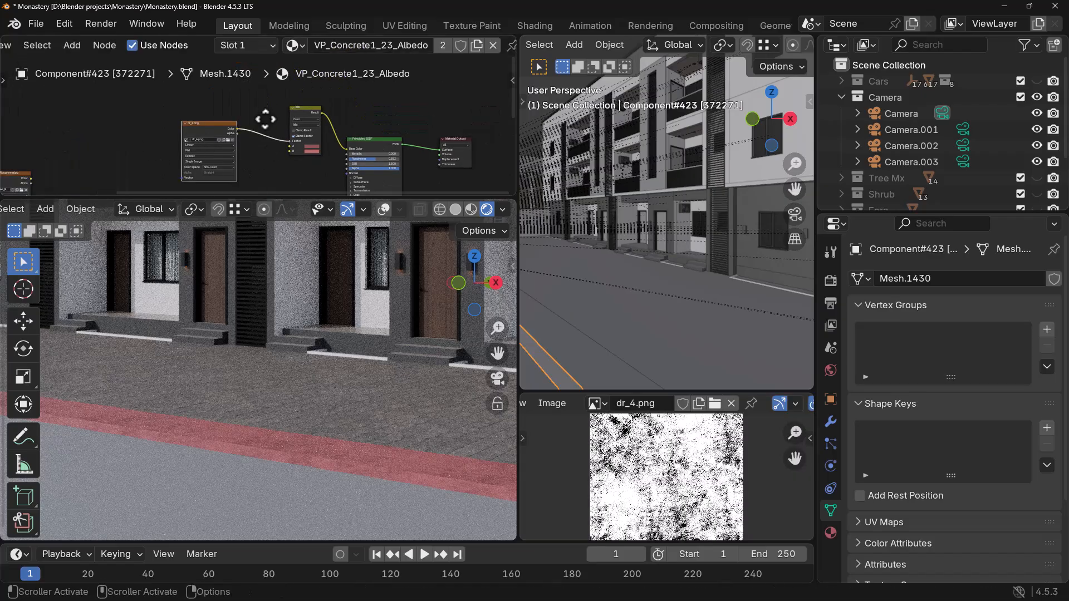
- Add a Bump node between the dr_4.png texture and the Principled BSDF, spacing the texture node away from it
middle_drag(266, 119, 254, 87)
key(shift+a)
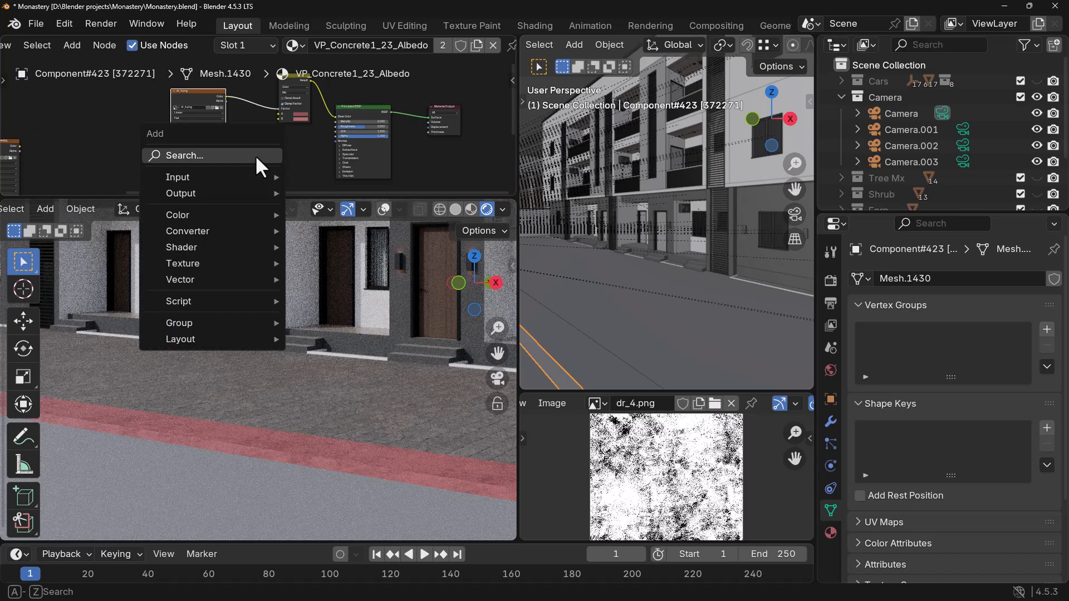
text(bum)
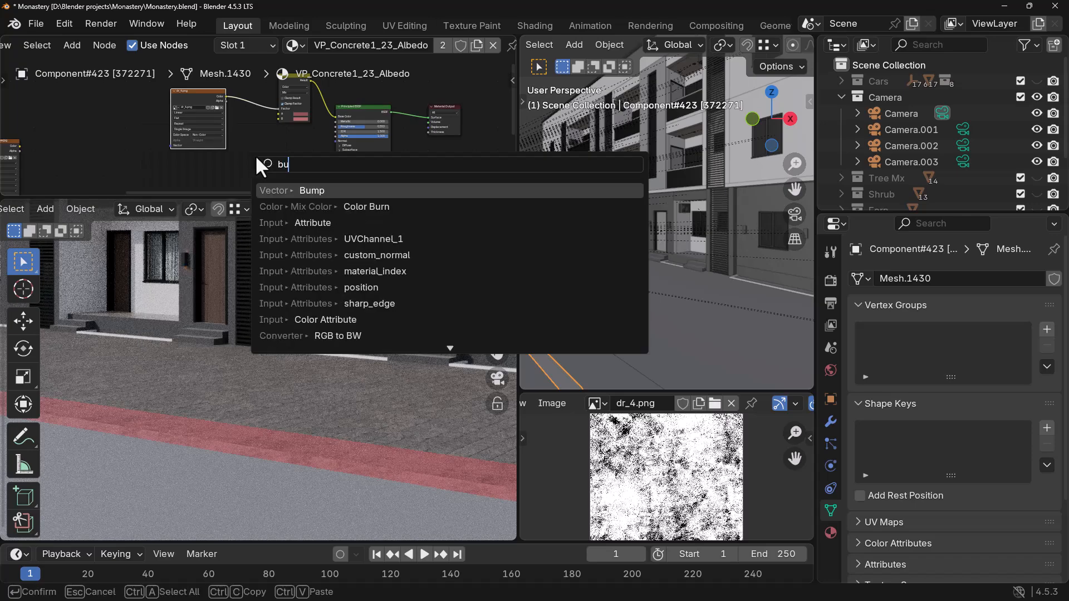
click(312, 190)
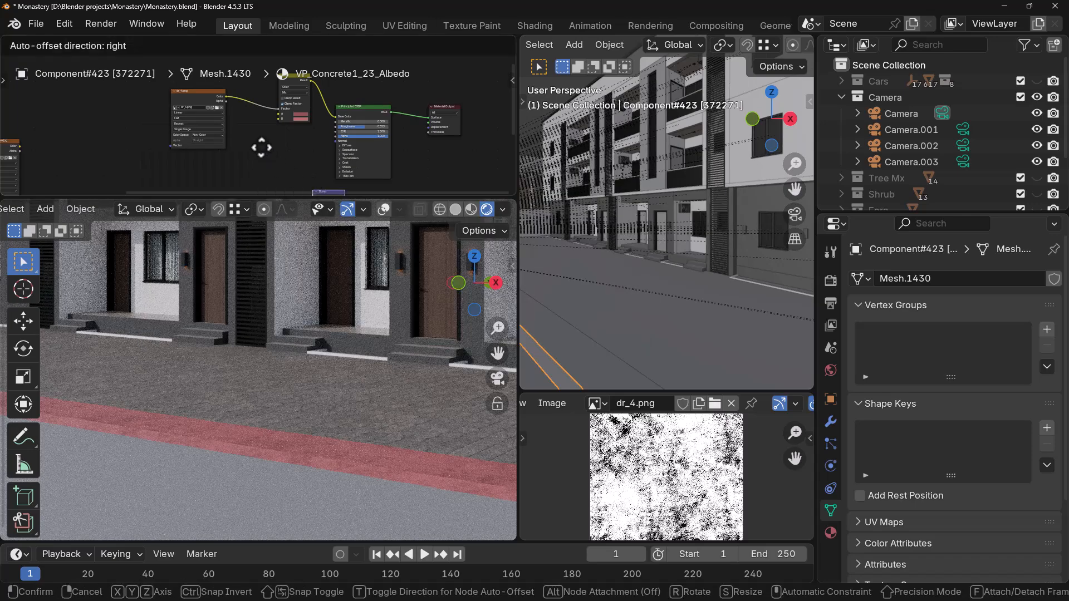
click(257, 143)
mouse_move(226, 140)
mouse_down()
mouse_move(245, 139)
mouse_move(213, 136)
mouse_up()
scroll(205, 141, up, 2)
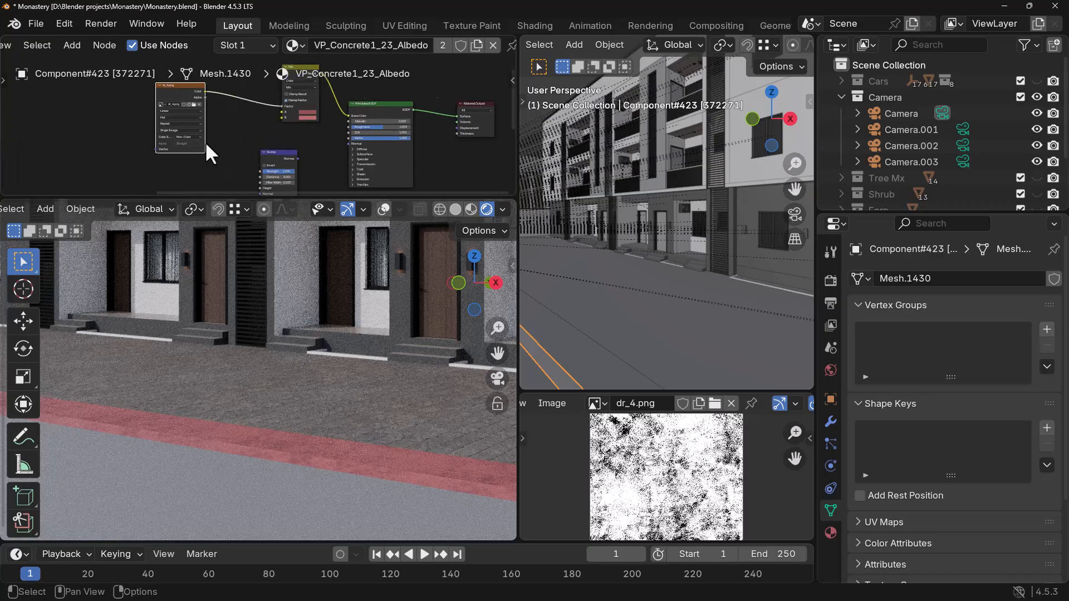
- Link the dr_4.png Color to the Bump node's Height and the Bump Normal to the Principled BSDF's Normal
drag(195, 85, 255, 100)
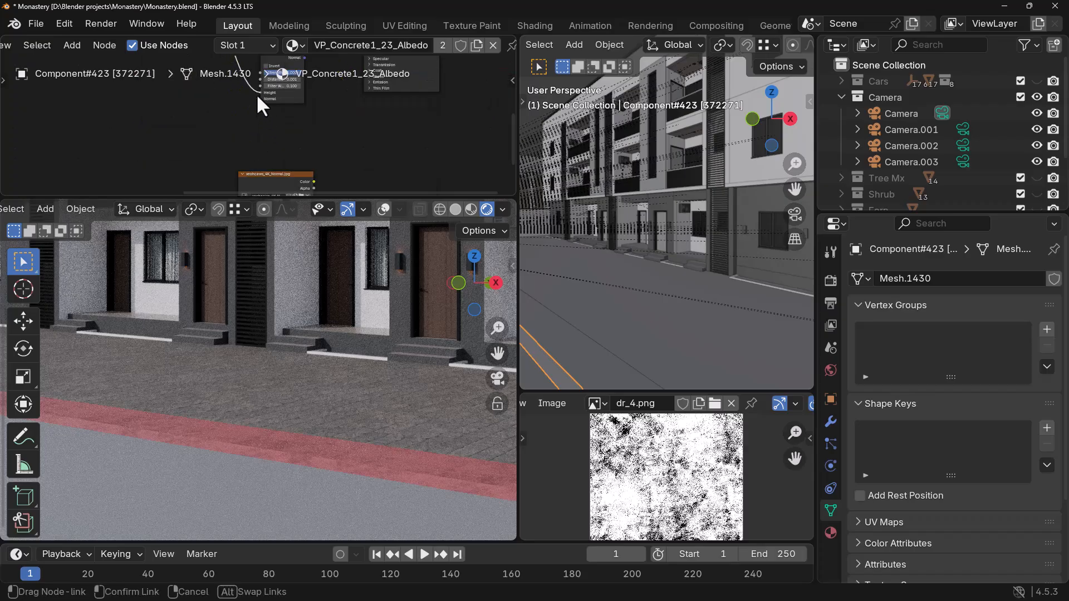
click(290, 175)
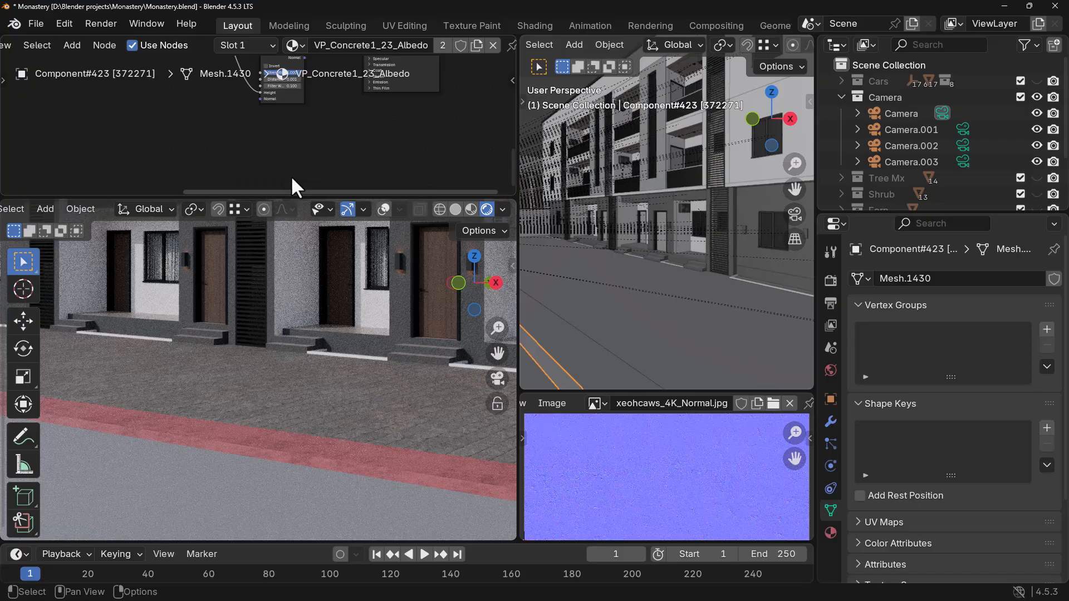
middle_drag(315, 152, 272, 132)
scroll(282, 149, up, 2)
drag(259, 118, 328, 101)
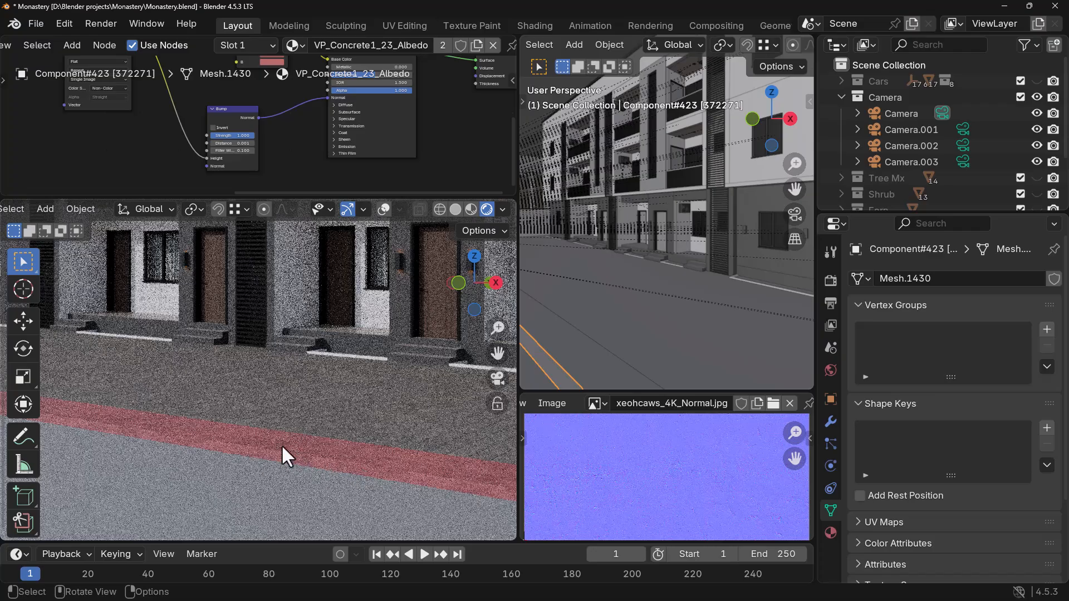
- Set the Bump node's Distance to 0.002
scroll(260, 162, up, 3)
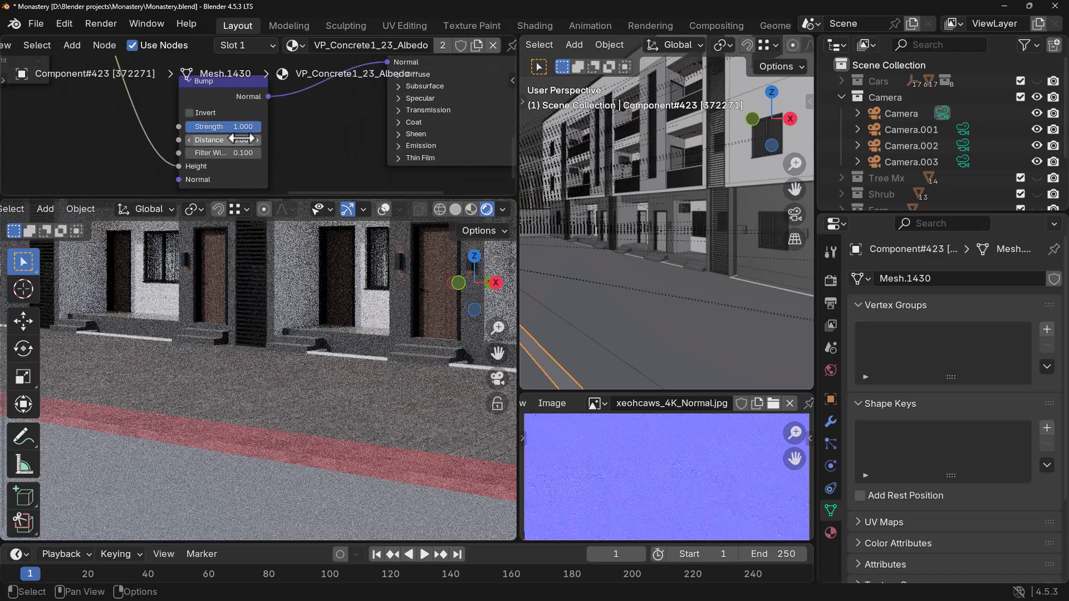
scroll(242, 139, up, 2)
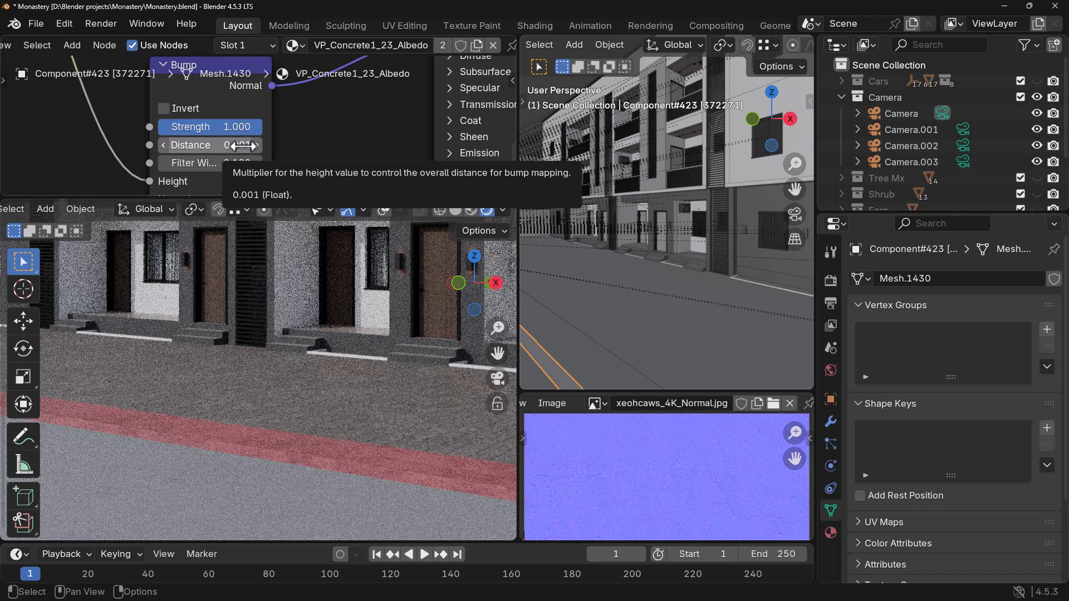
click(240, 146)
click(206, 146)
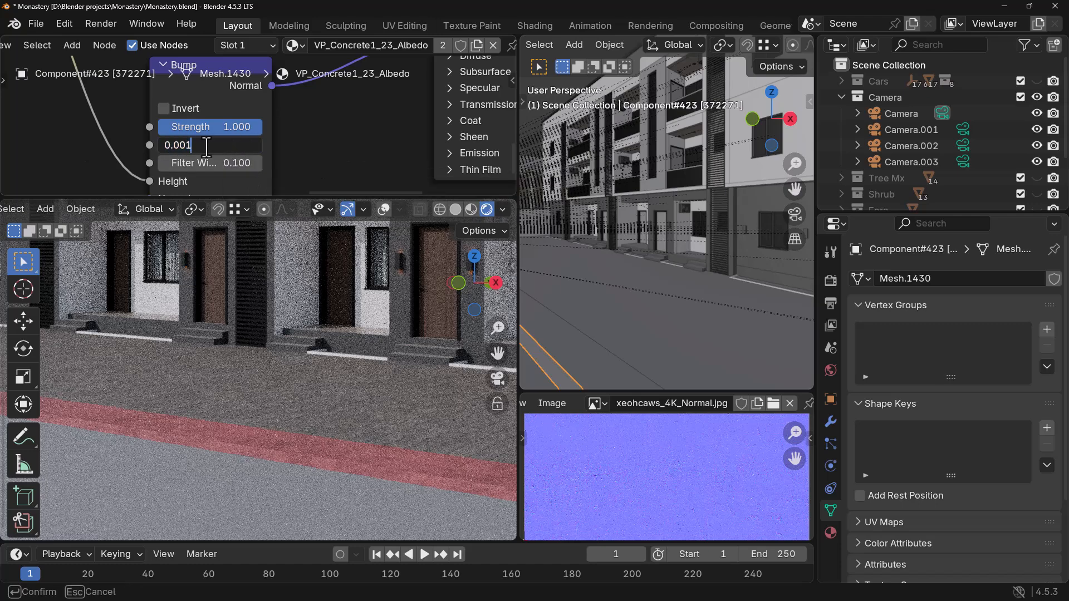
key(BackSpace)
text(2)
key(Return)
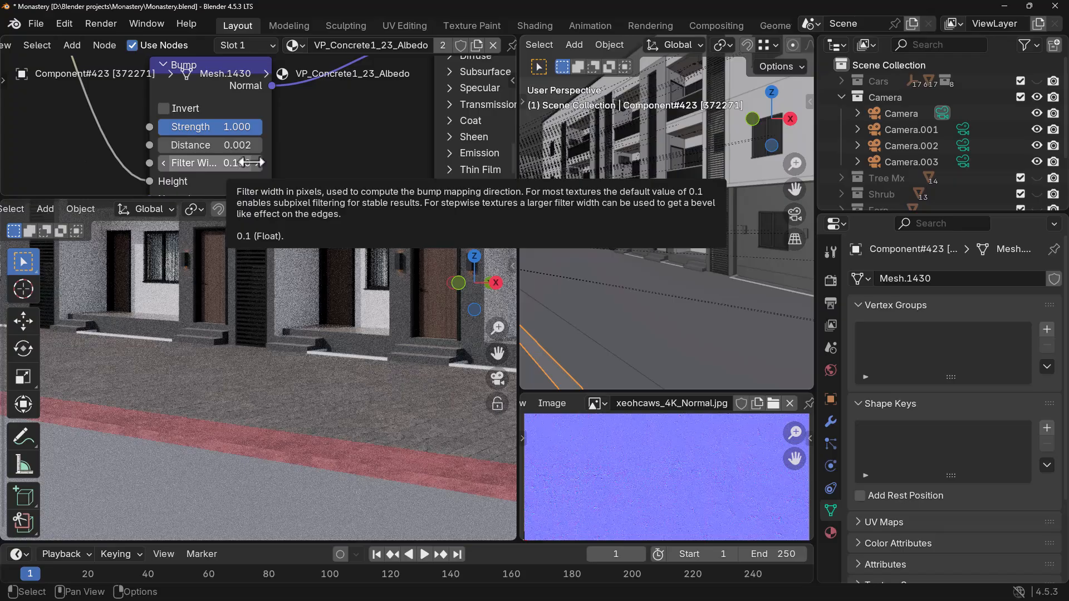
- Reduce the Bump node's Distance to 0.0015
click(212, 146)
click(207, 145)
key(BackSpace)
text(15)
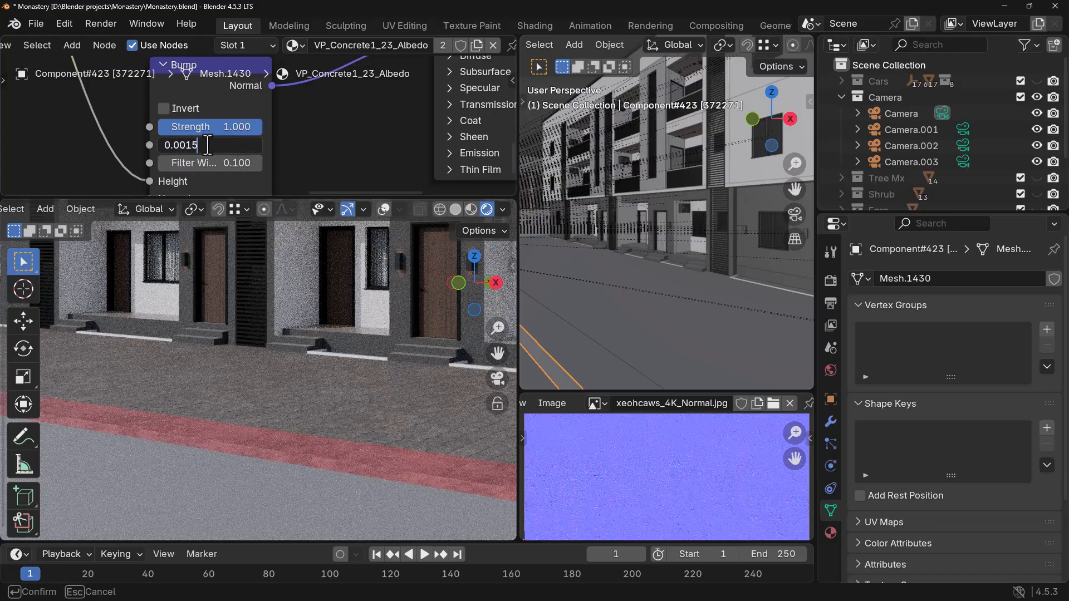
key(Return)
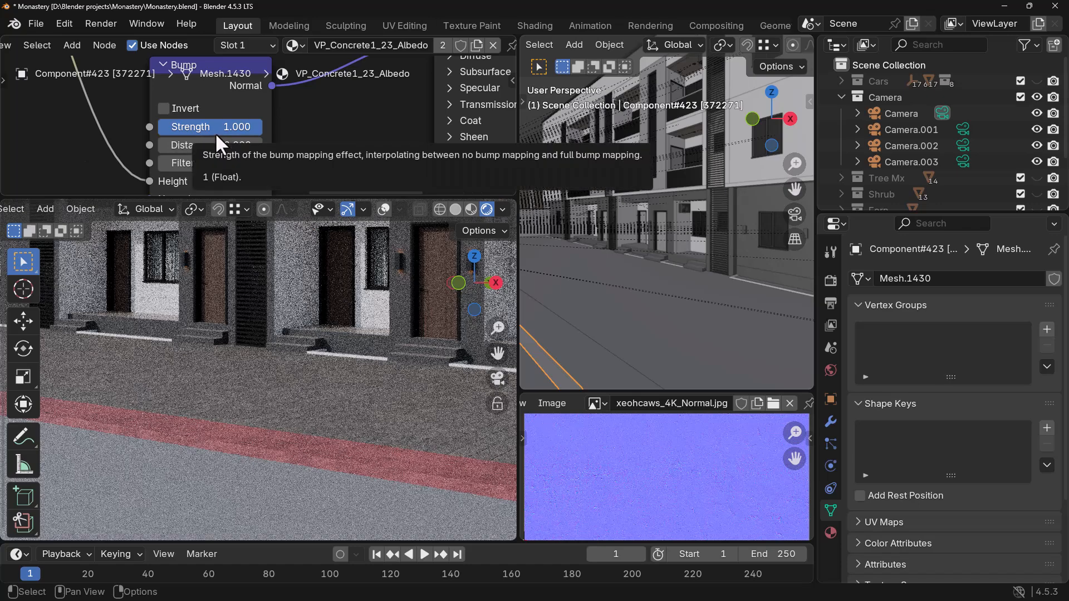
- Select the large paved ground in front of the building and link its albedo texture's Color to the Principled BSDF's Base Color
scroll(349, 462, down, 4)
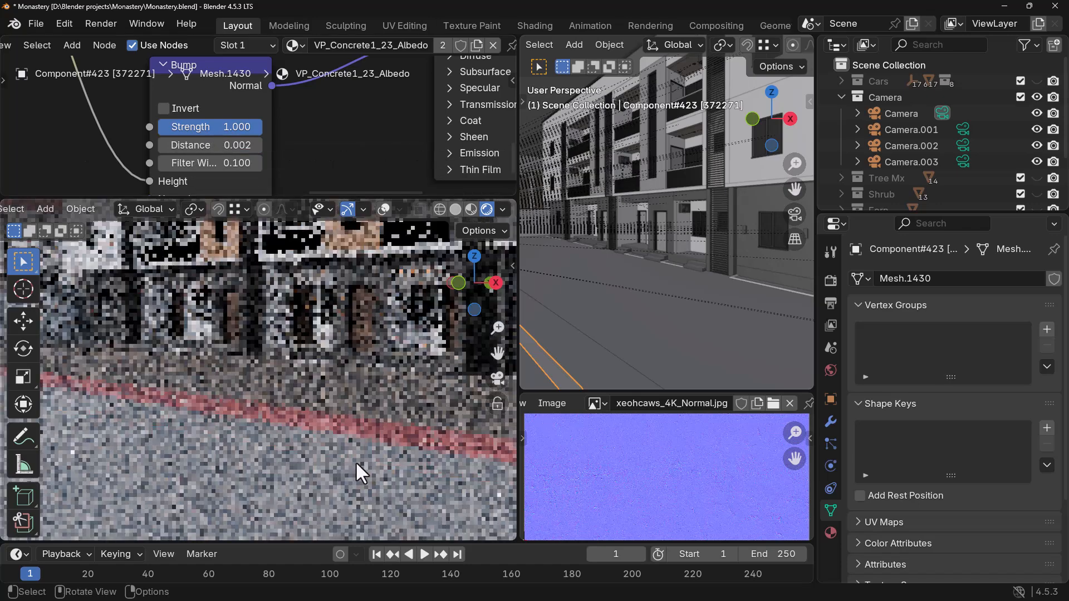
scroll(329, 462, down, 2)
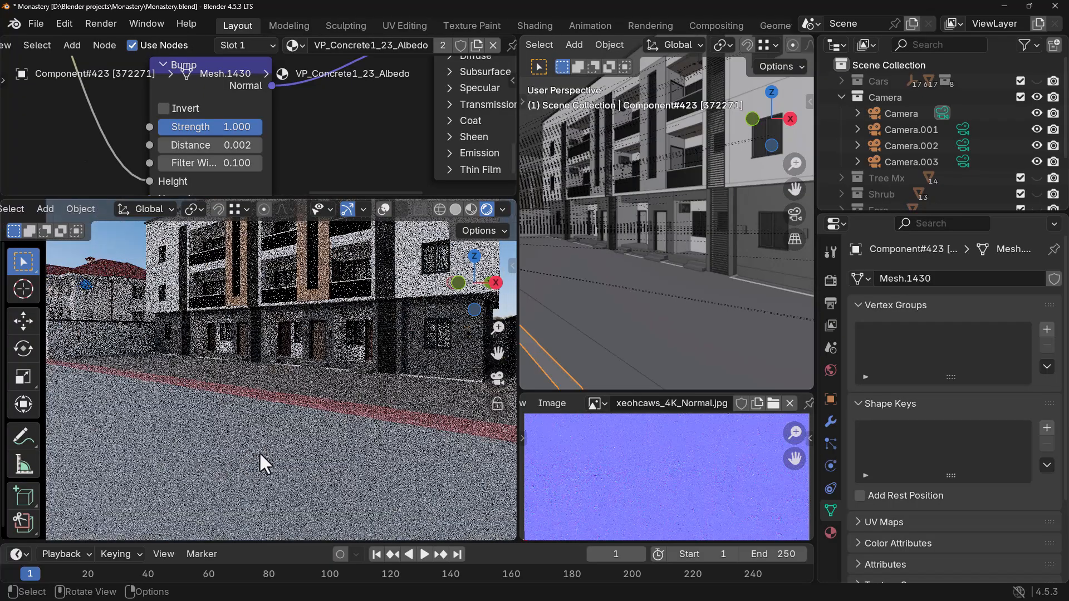
click(217, 300)
scroll(351, 105, down, 5)
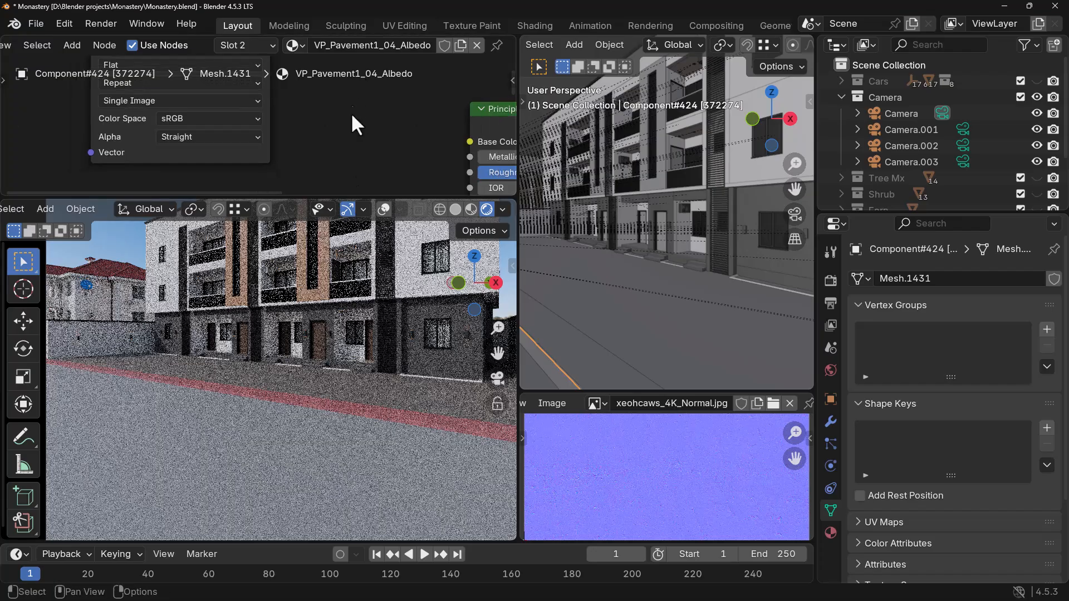
scroll(239, 111, down, 2)
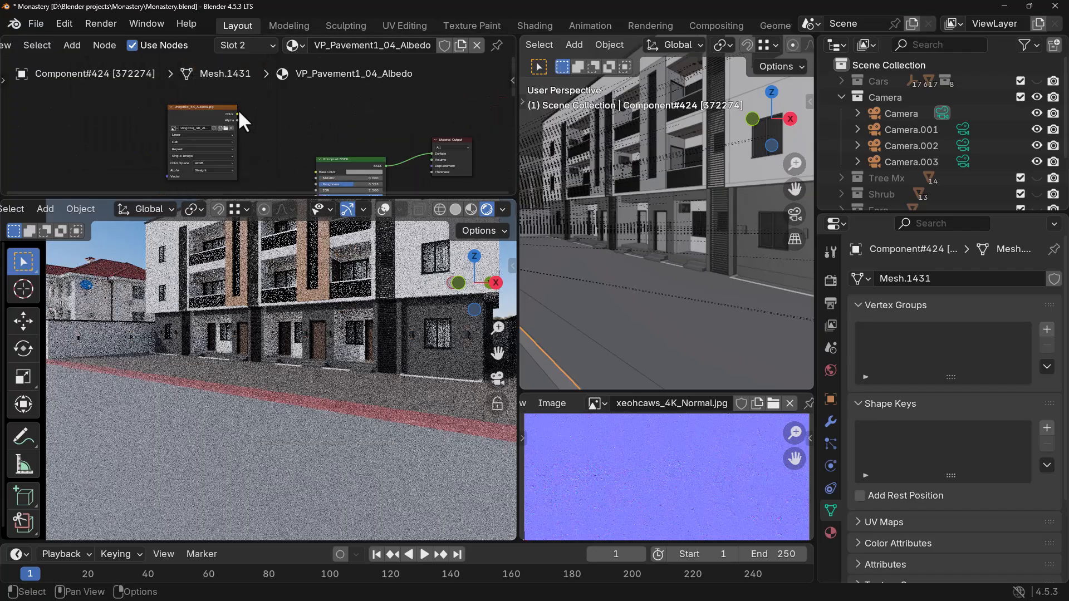
drag(238, 114, 314, 135)
middle_drag(275, 167, 279, 132)
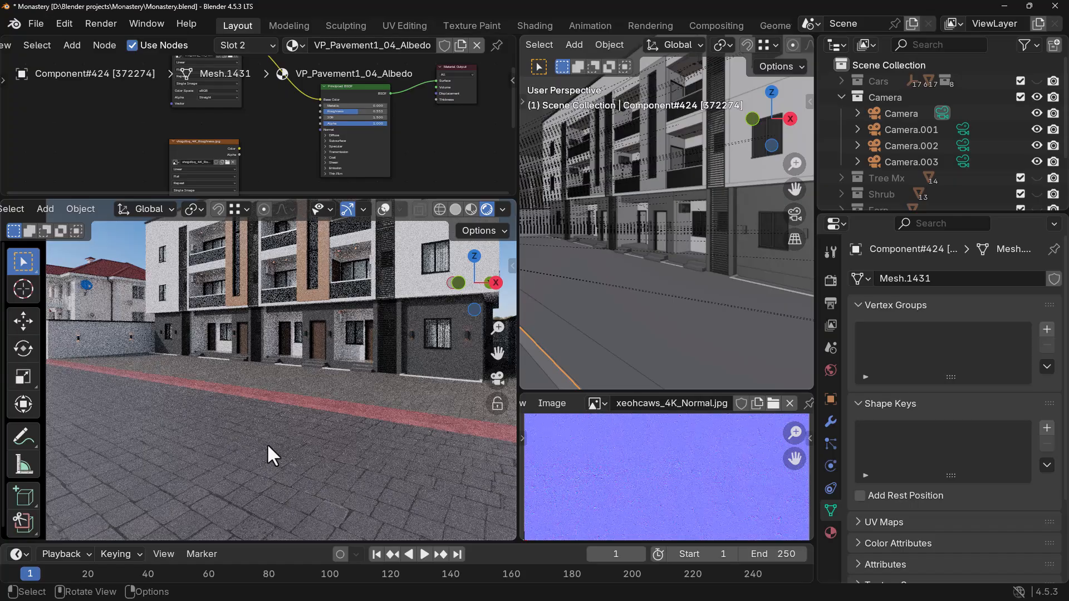
- Unwrap all faces of the paved ground mesh with Smart UV Project, keeping the camera view visible for checking the paving
key(KP_0)
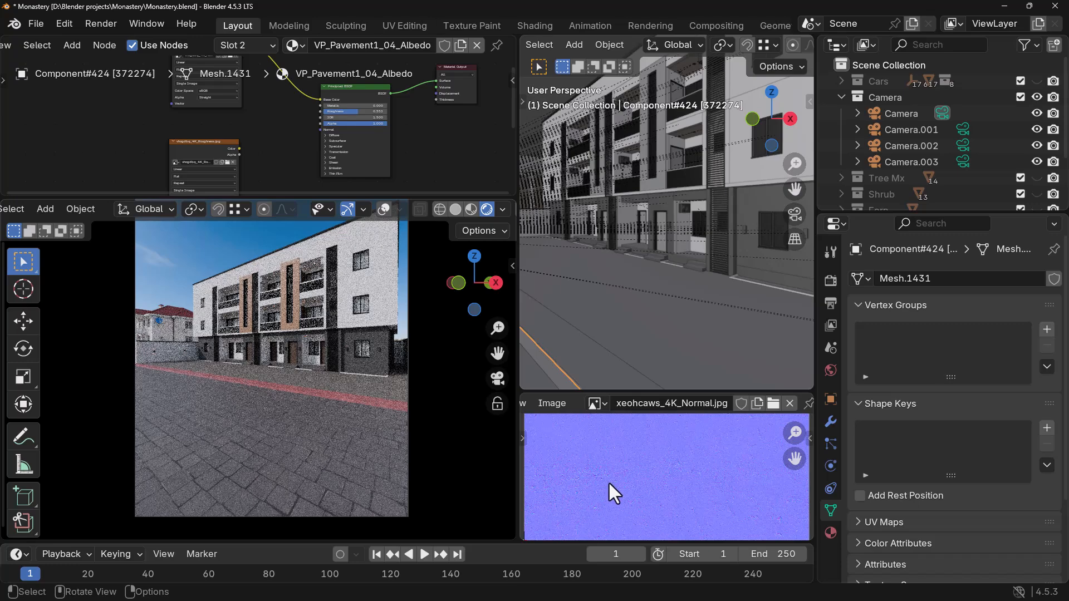
scroll(626, 318, down, 6)
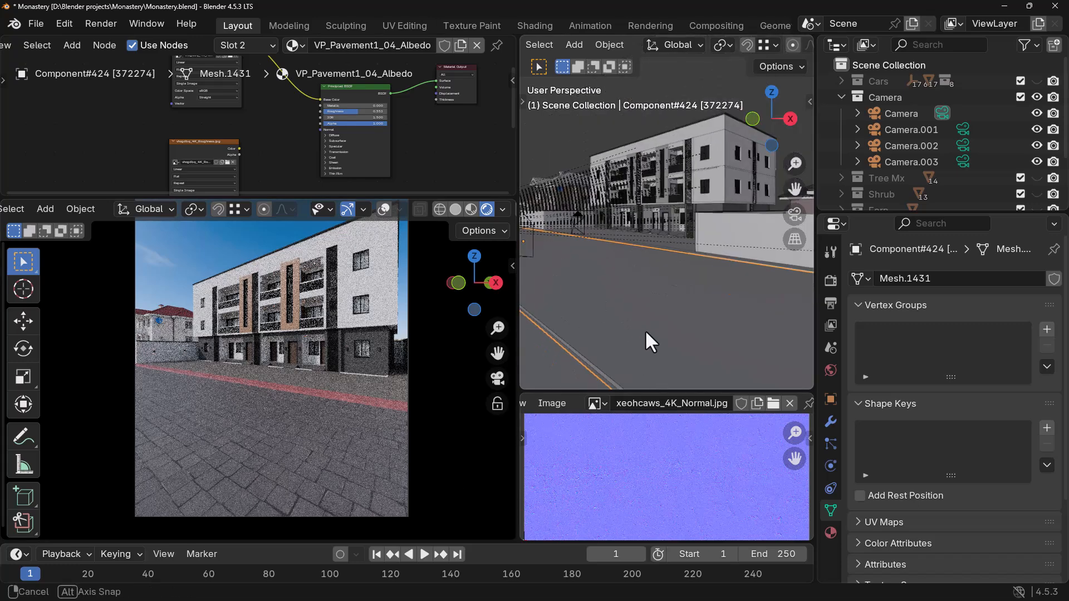
key(Tab)
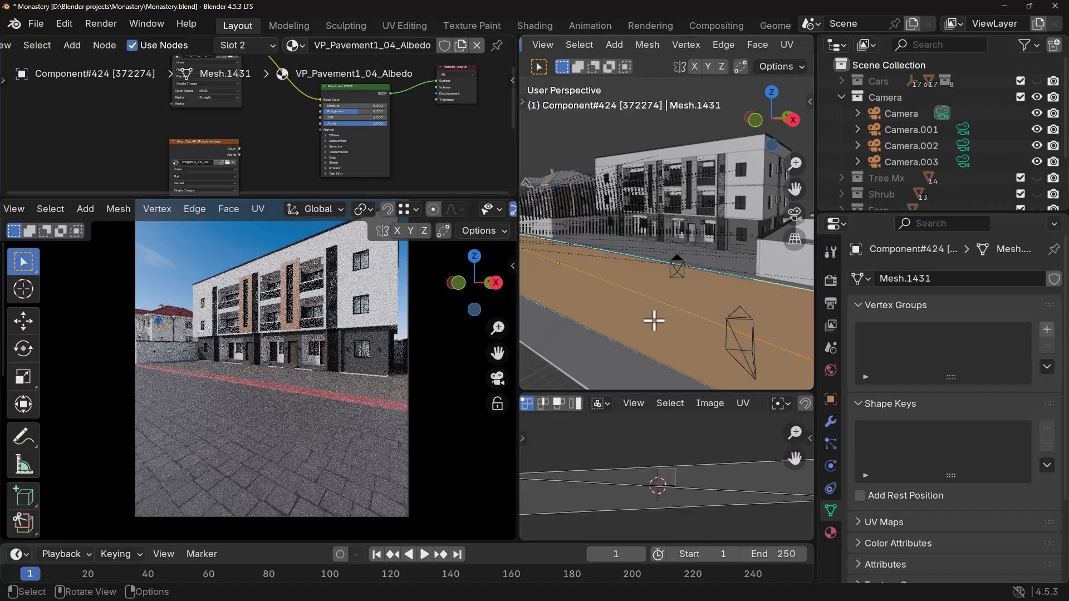
scroll(651, 317, up, 1)
scroll(663, 485, down, 1)
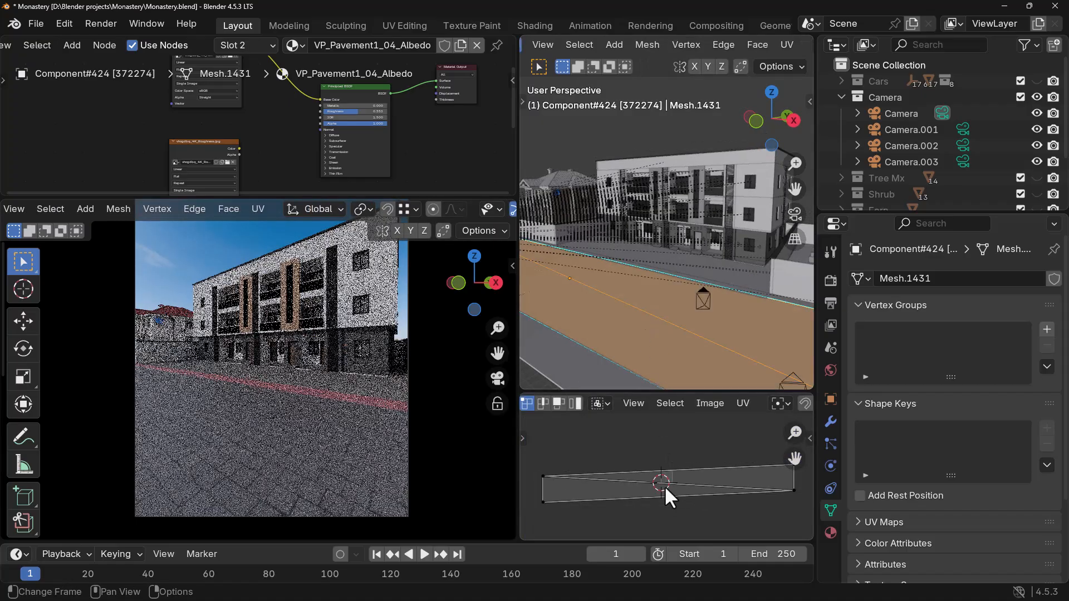
key(a)
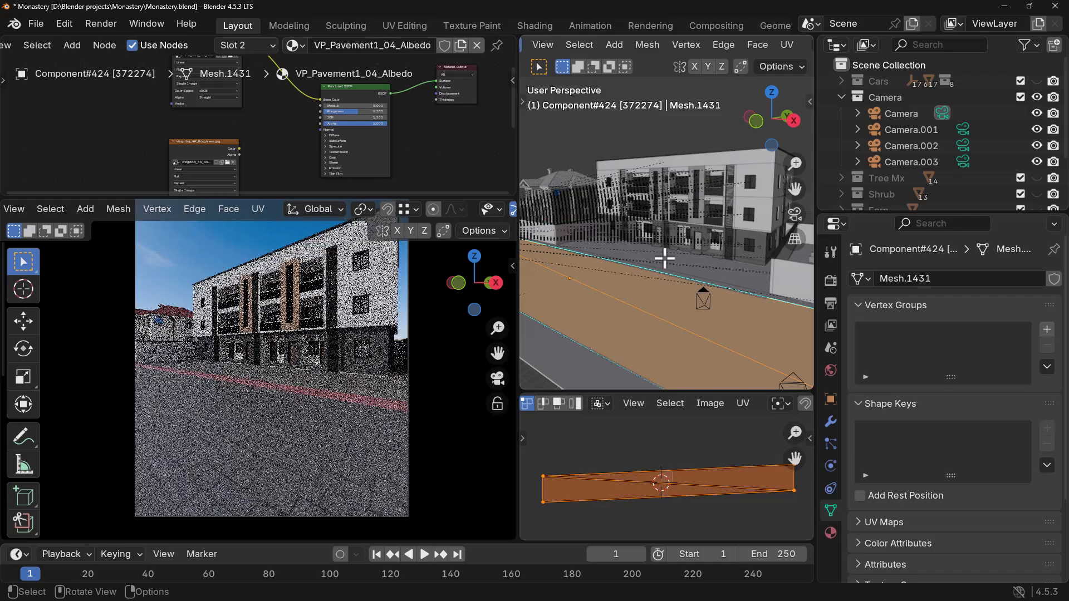
key(u)
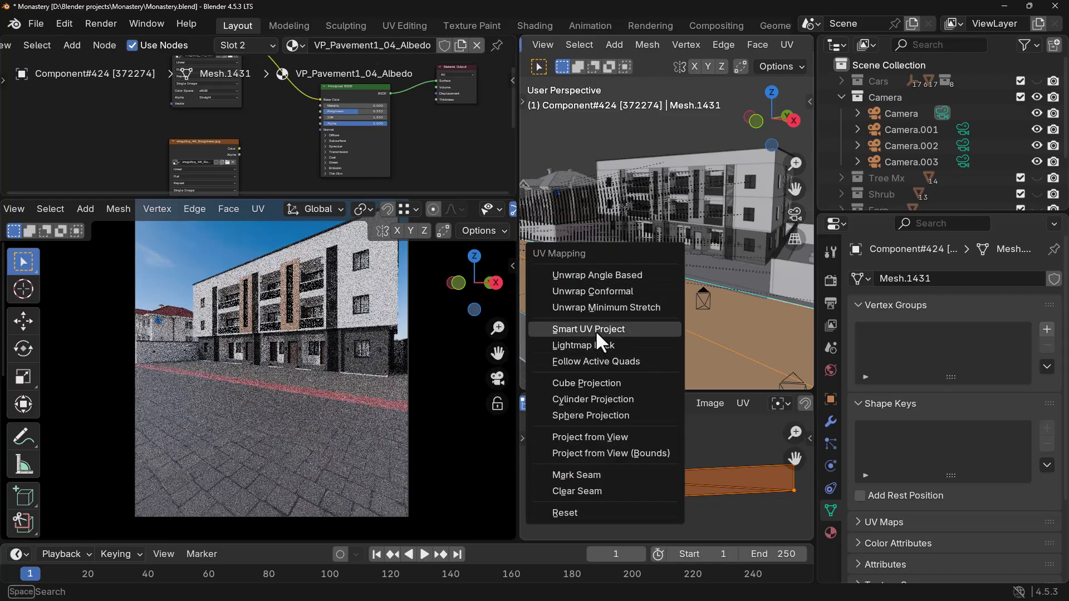
click(588, 329)
click(574, 481)
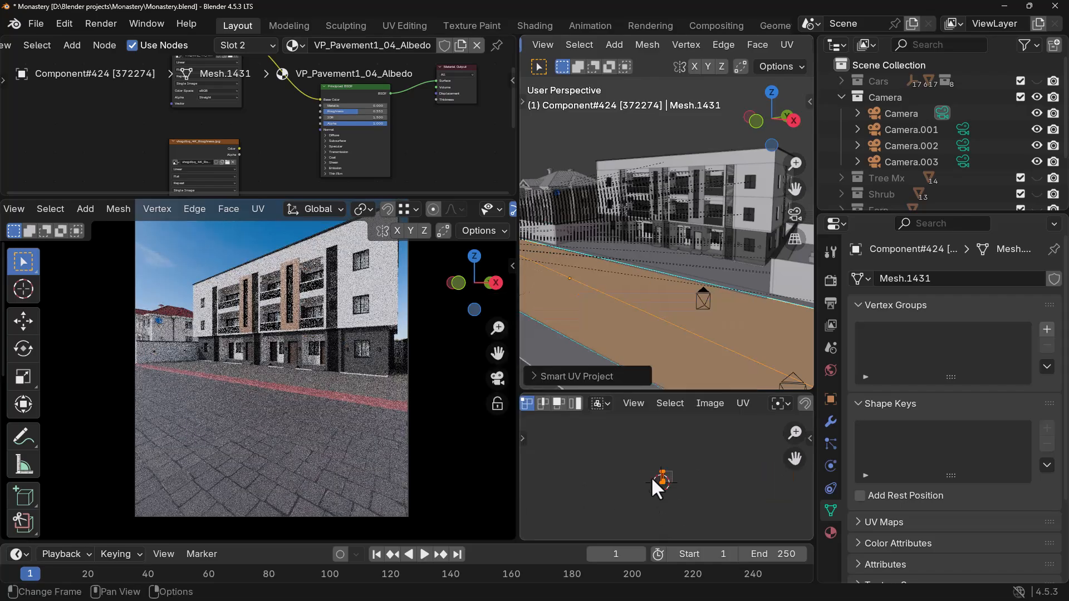
- Scale the ground's UV island up well beyond the image tile so the paving stones get a realistic size
scroll(653, 479, up, 8)
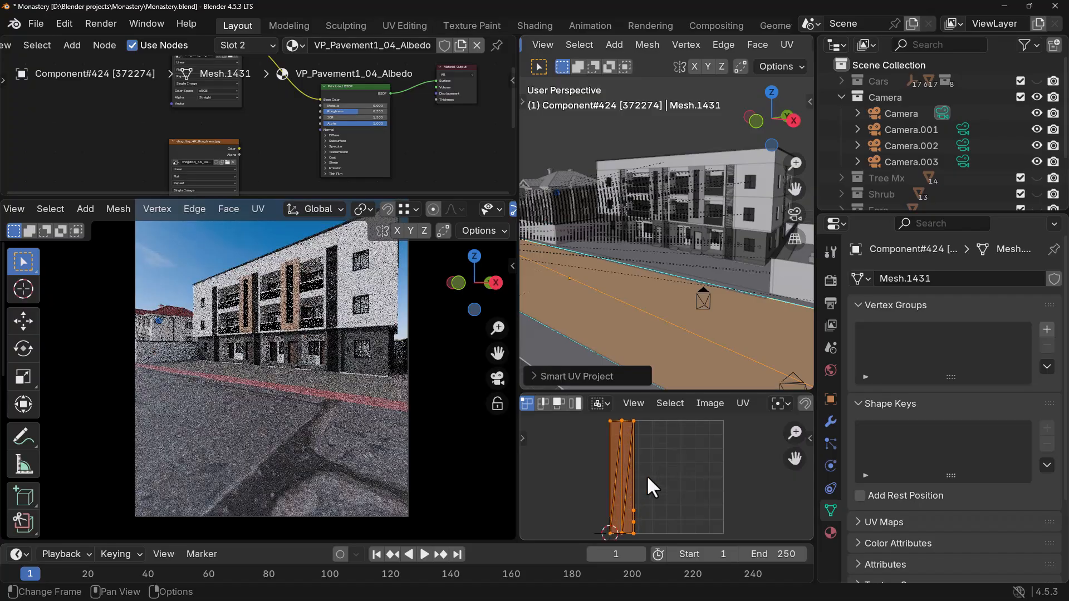
scroll(646, 474, down, 4)
key(s)
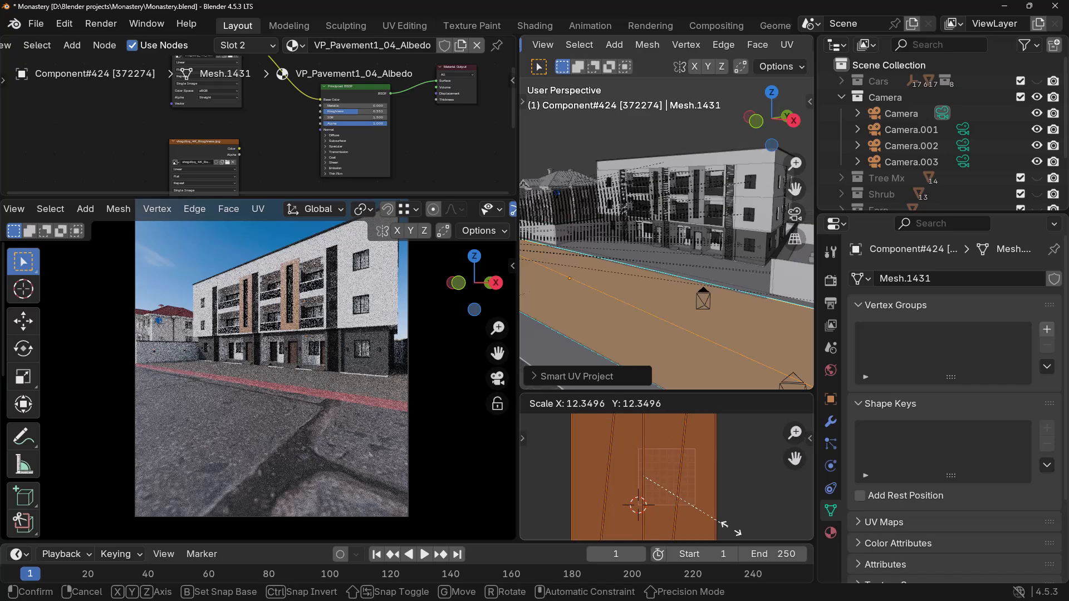
click(736, 503)
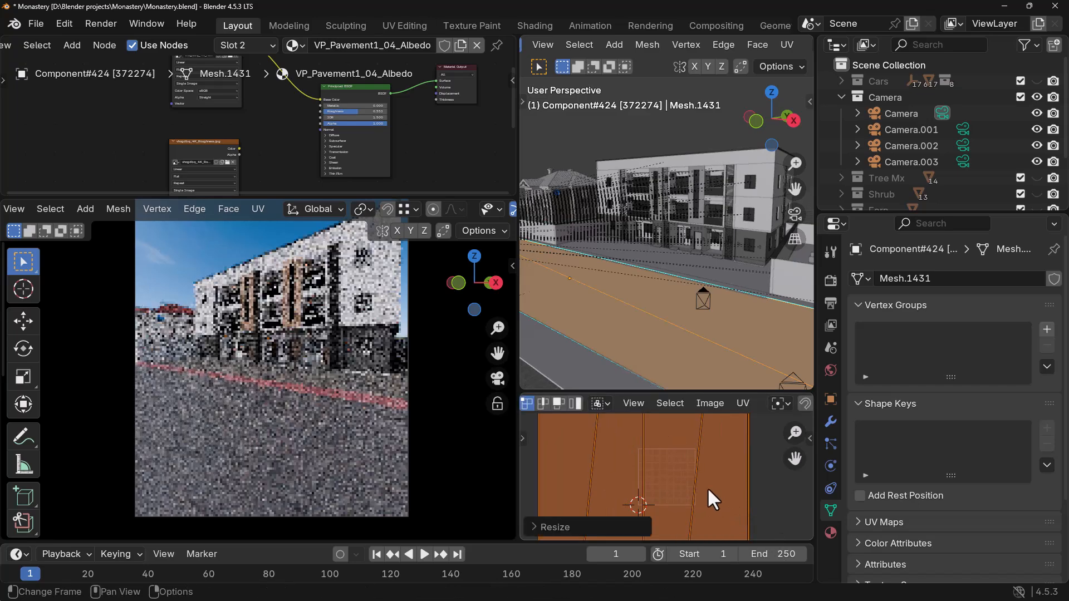
- Rotate the ground's UV island by -90 degrees
scroll(691, 489, down, 6)
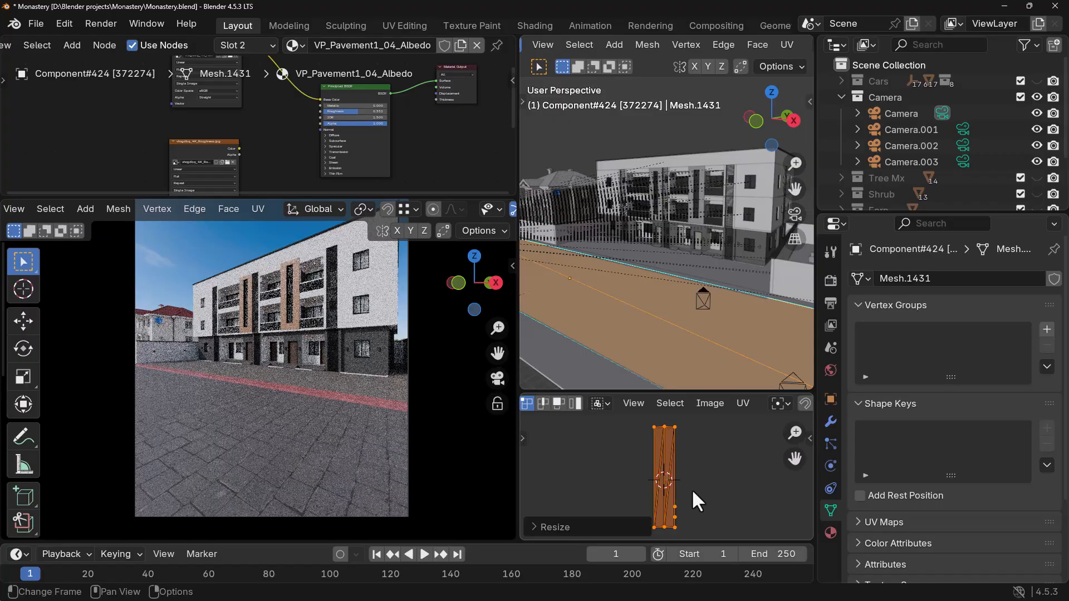
key(r)
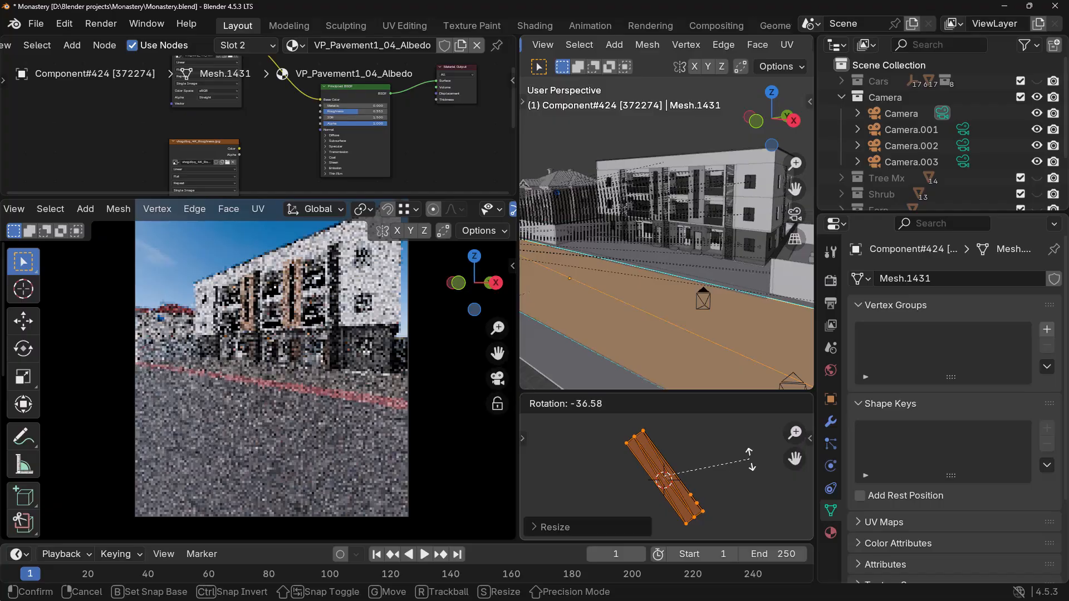
text(-90)
key(Return)
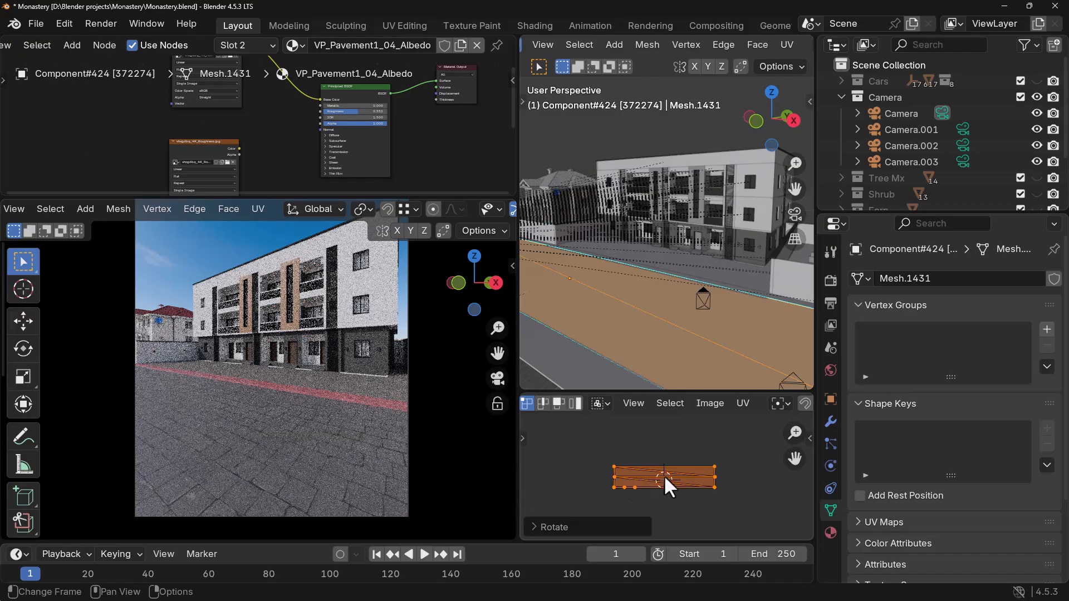
- Enlarge the rotated UV island further and fine-tune its scale to get smaller paving stones in the camera view
scroll(670, 477, up, 6)
key(s)
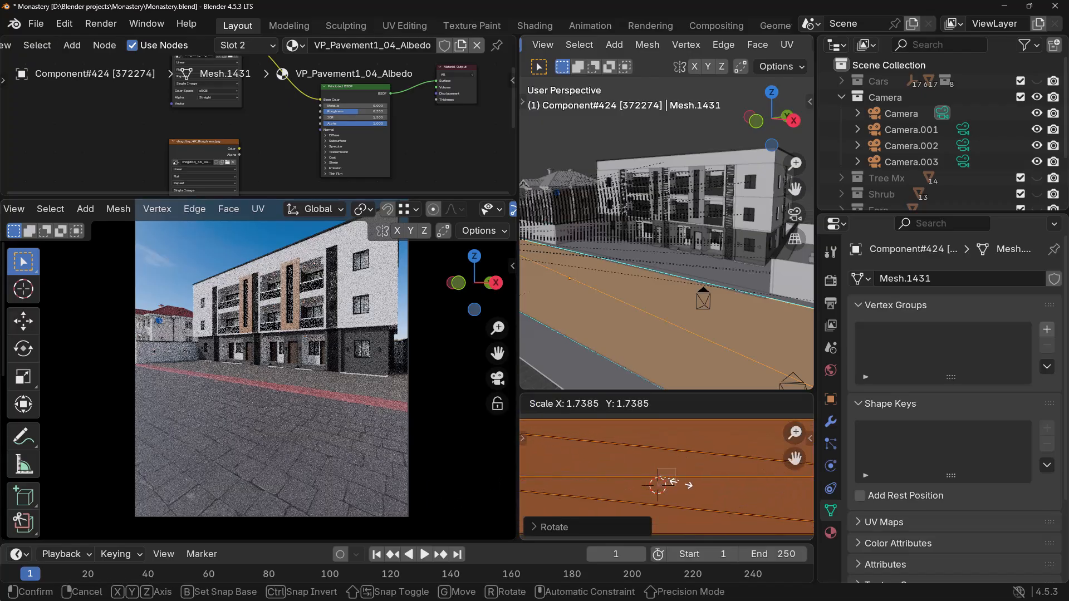
click(689, 496)
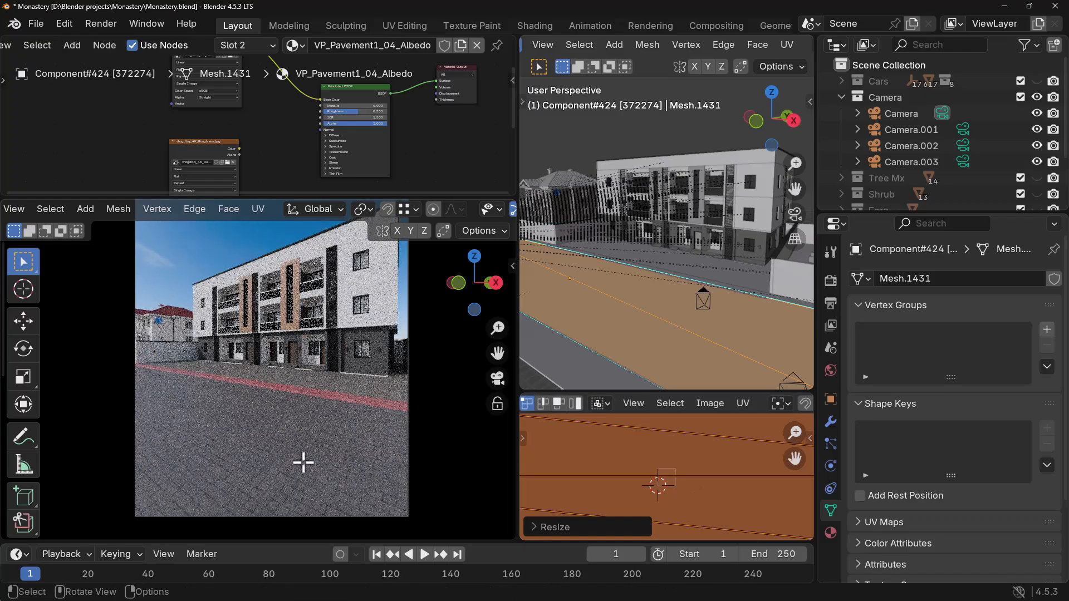
key(s)
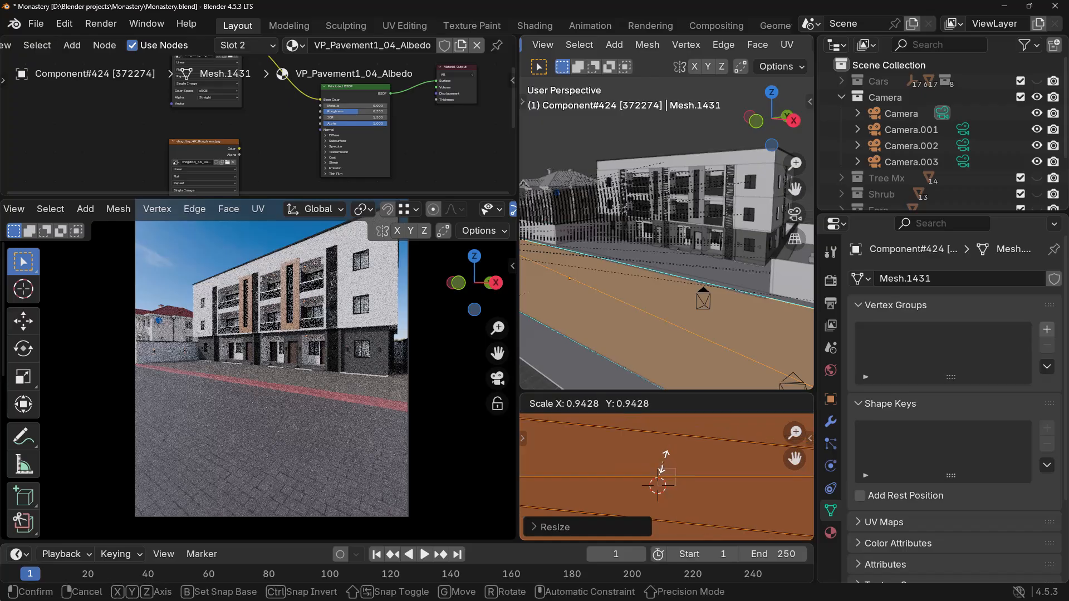
click(662, 470)
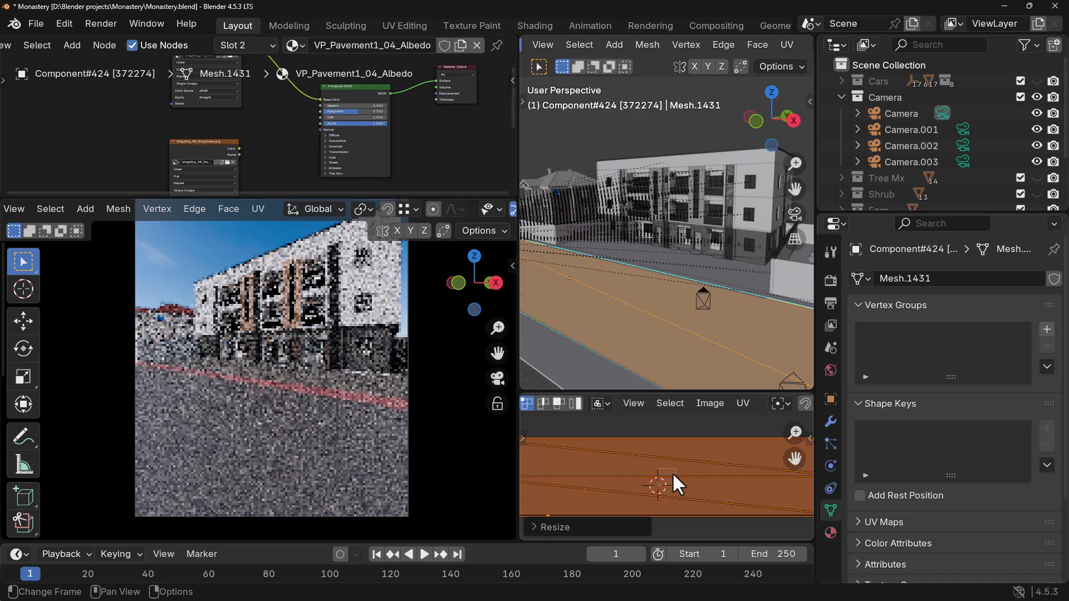
key(s)
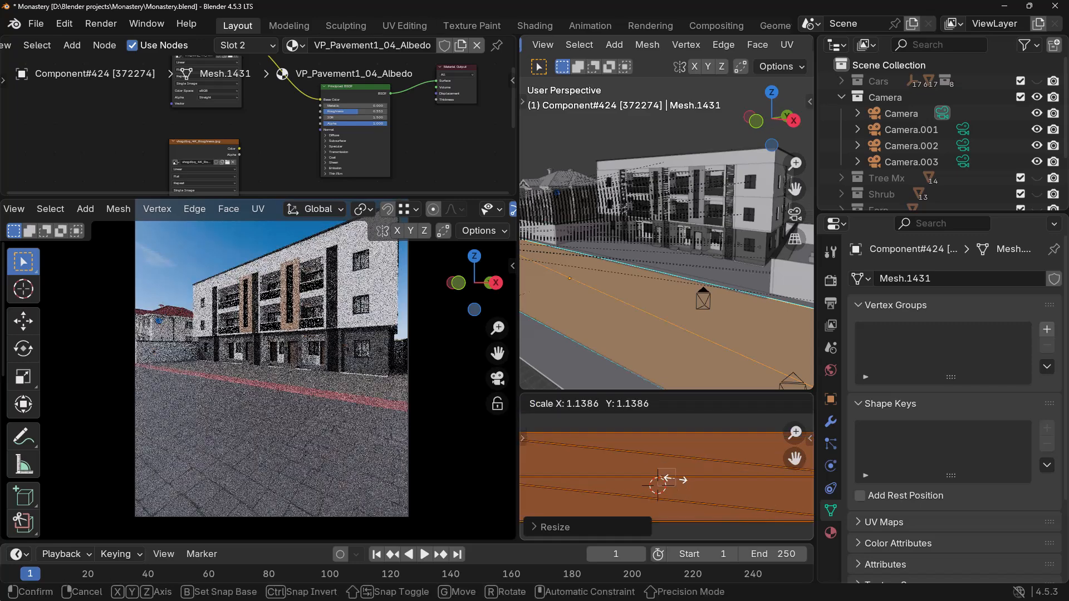
click(673, 483)
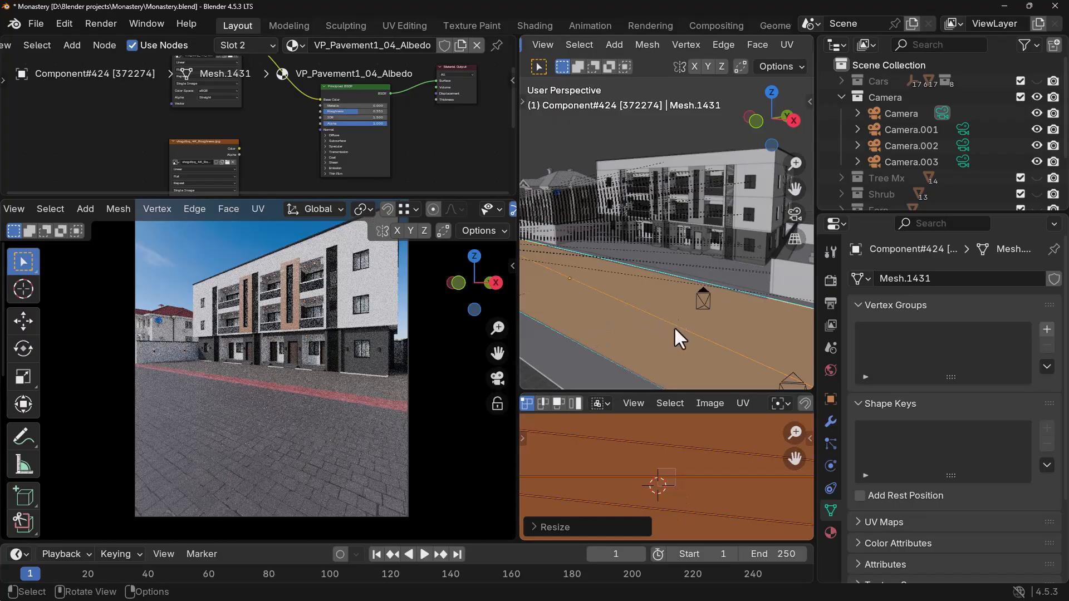
- Return to Object Mode and move the vhogdbq_4K_Albedo.jpg texture node away from the Principled BSDF to make room
key(Tab)
scroll(246, 129, down, 3)
middle_drag(246, 129, 279, 170)
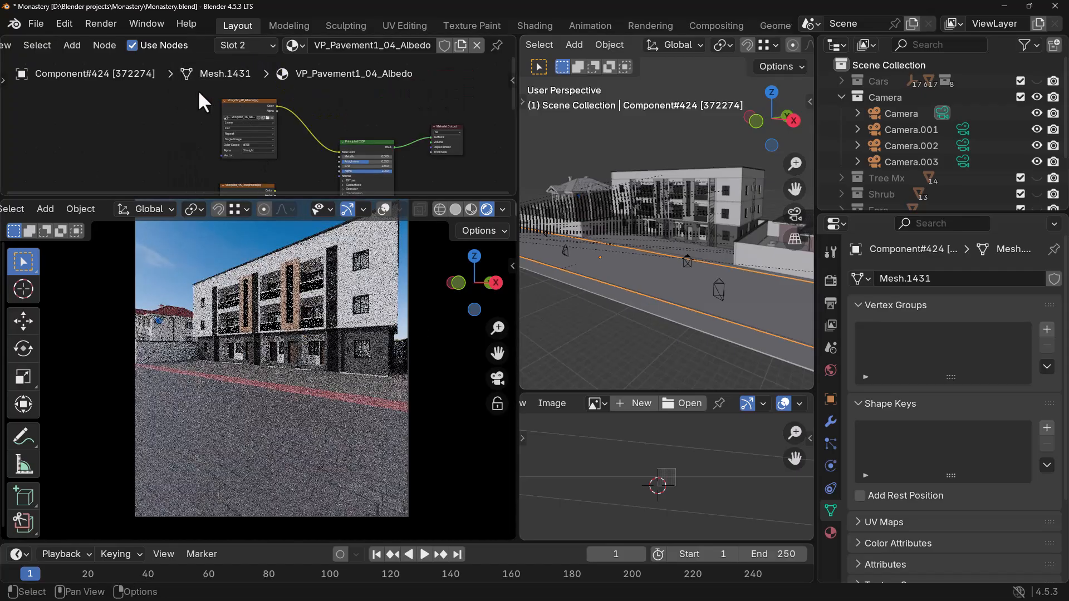
click(248, 105)
drag(252, 97, 211, 89)
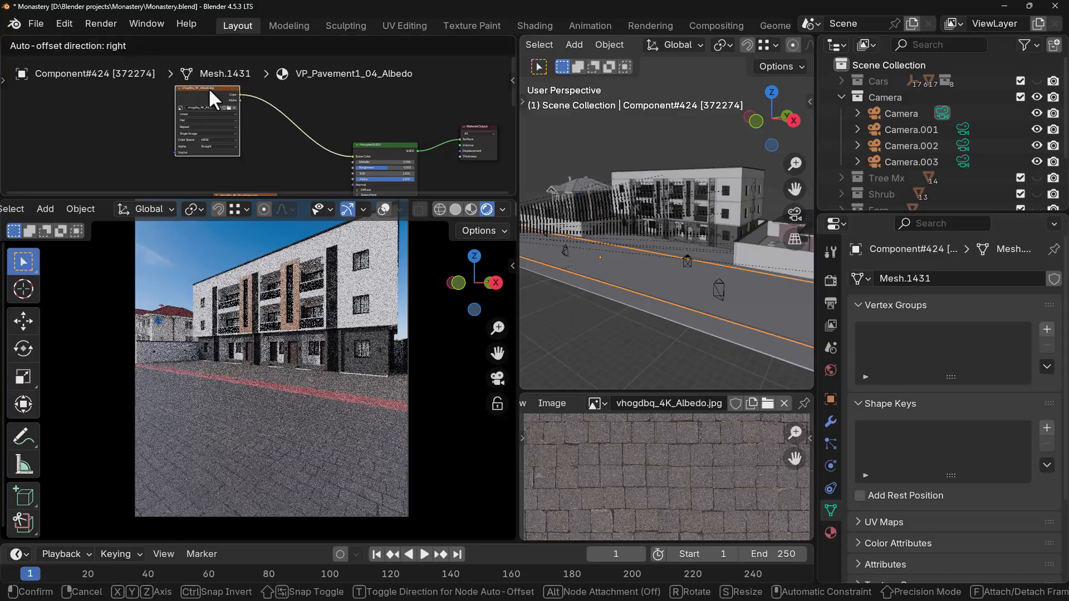
- Insert an RGB Curves node between the albedo texture and the Base Color, and raise the curve's midpoint to brighten the paving
key(shift+a)
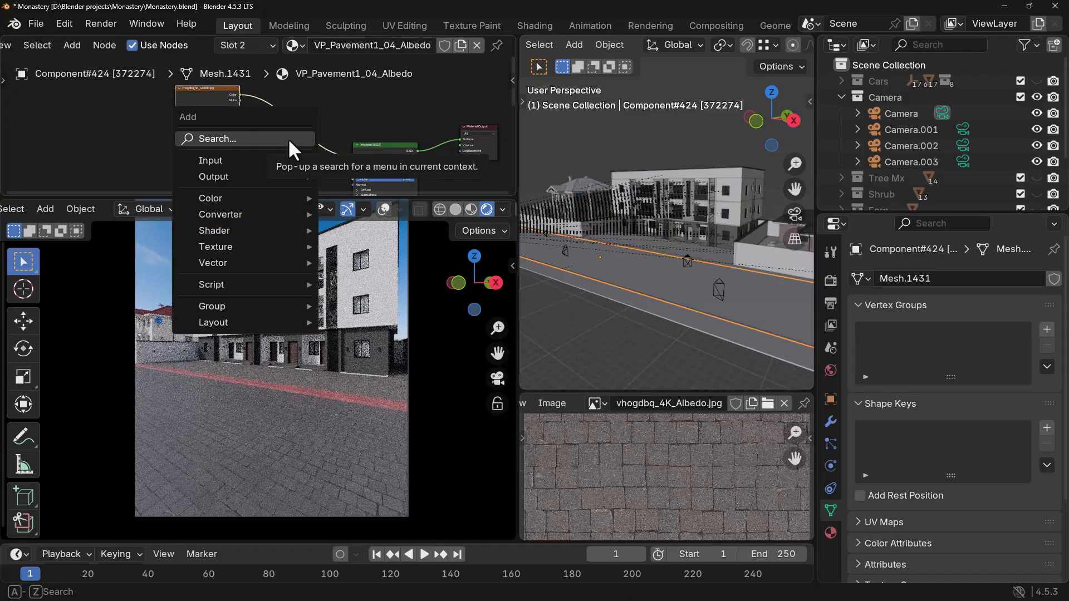
text(cu)
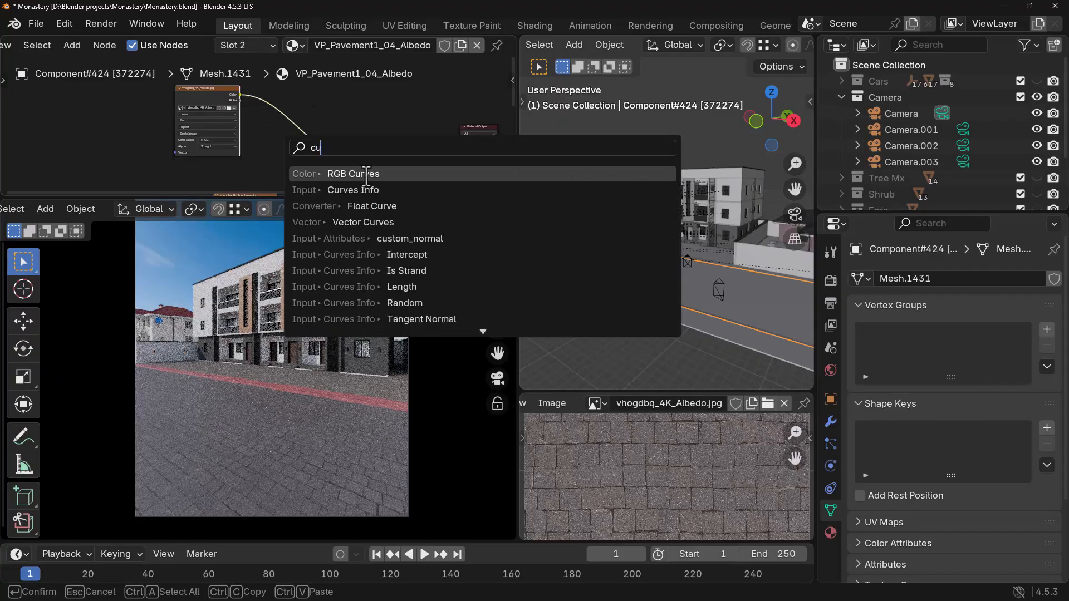
click(366, 174)
click(340, 180)
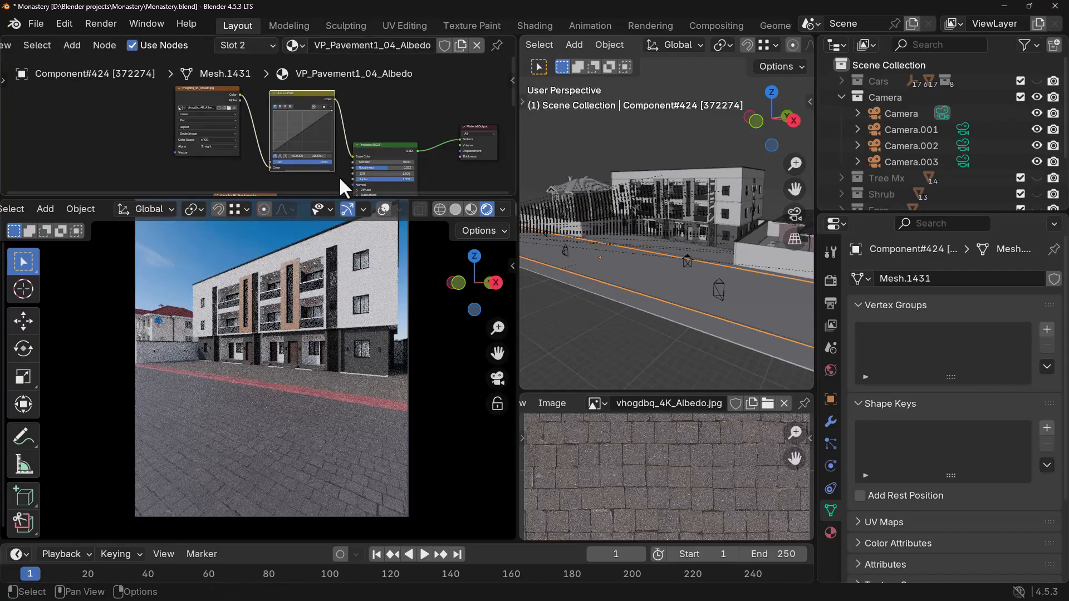
drag(298, 128, 300, 127)
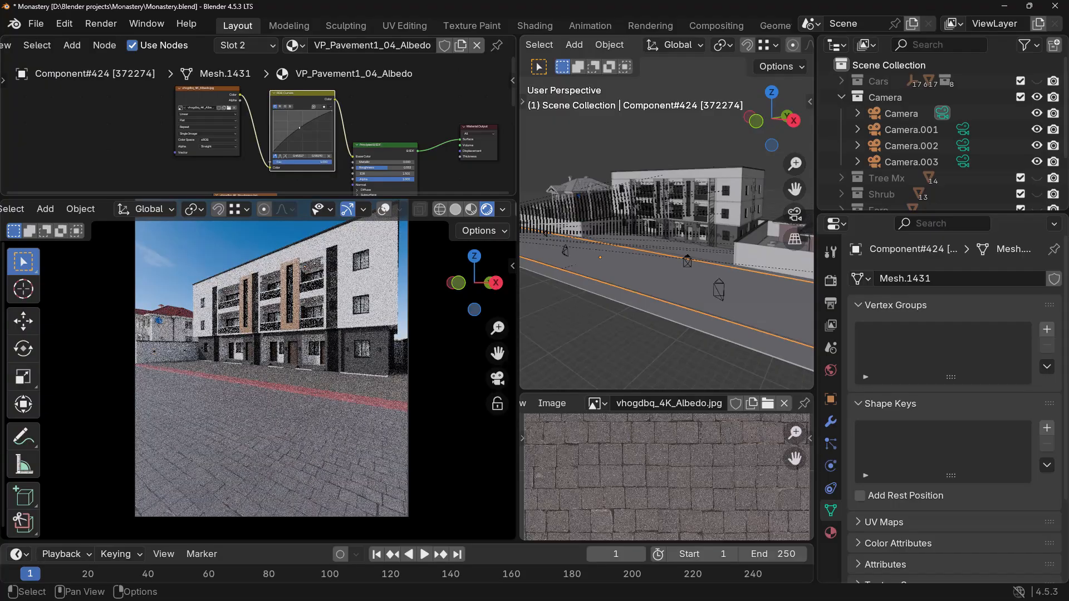
- Set the vhogdbq_4K_Roughness.jpg texture's color space to Non-Color and connect its color to the Principled BSDF's Roughness
scroll(302, 146, down, 4)
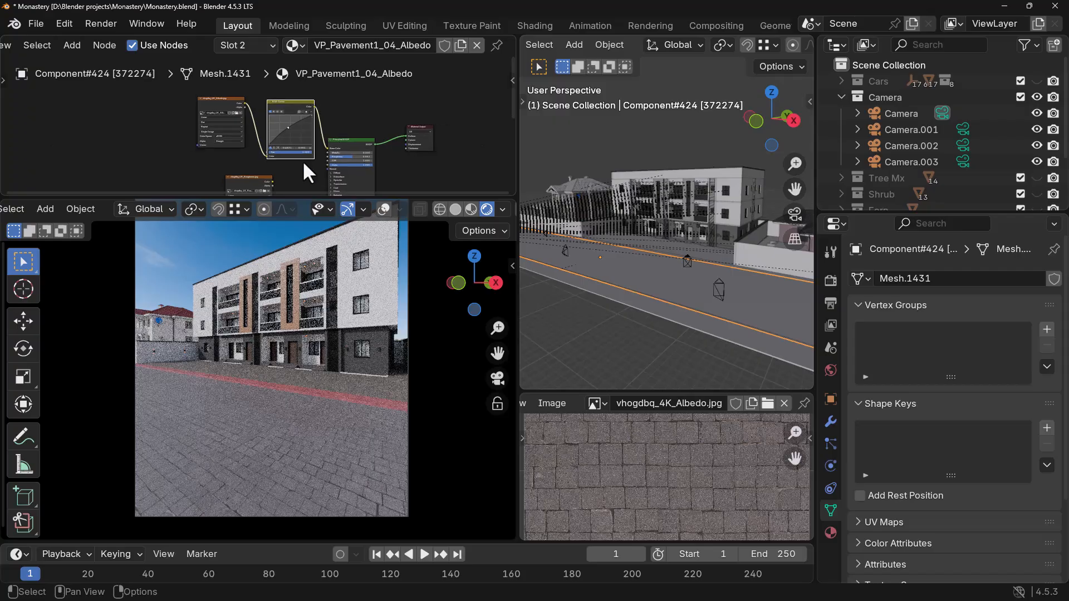
middle_drag(299, 111, 297, 60)
scroll(256, 146, up, 3)
scroll(257, 148, up, 1)
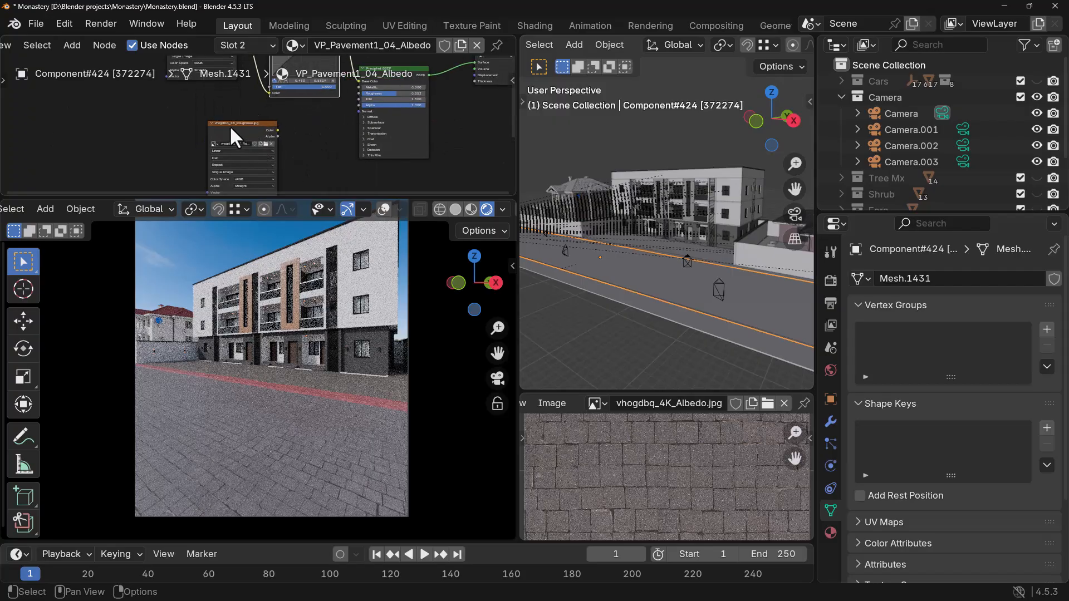
click(233, 136)
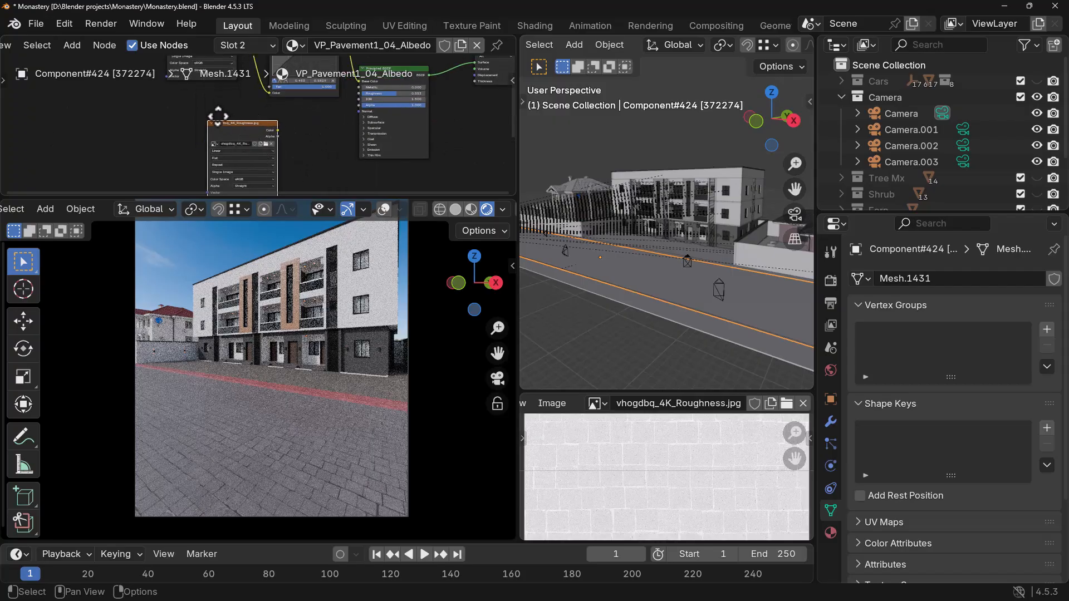
drag(239, 170, 218, 157)
click(239, 166)
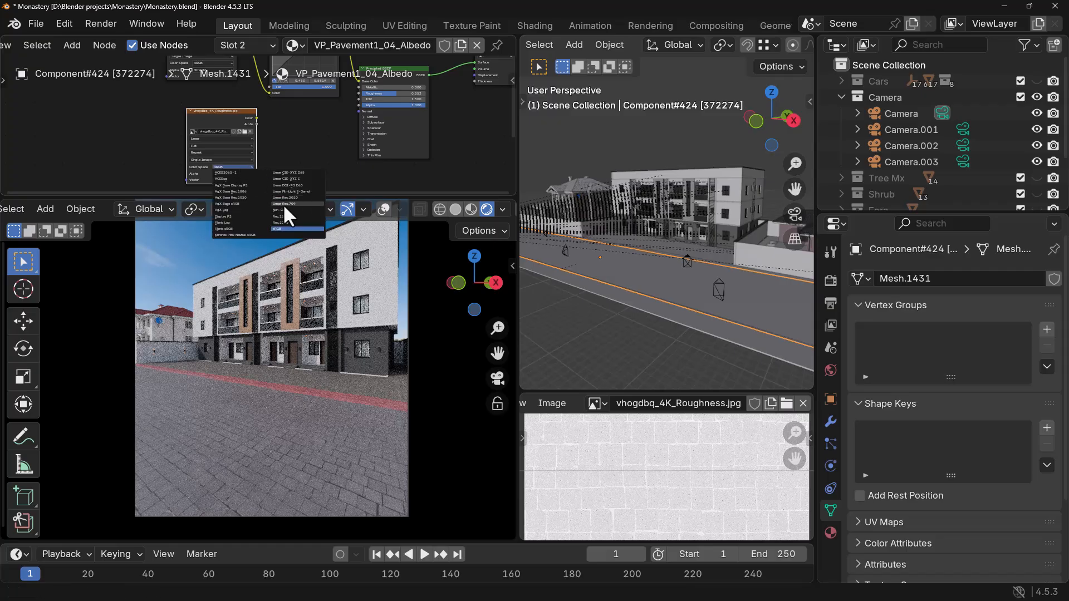
click(284, 205)
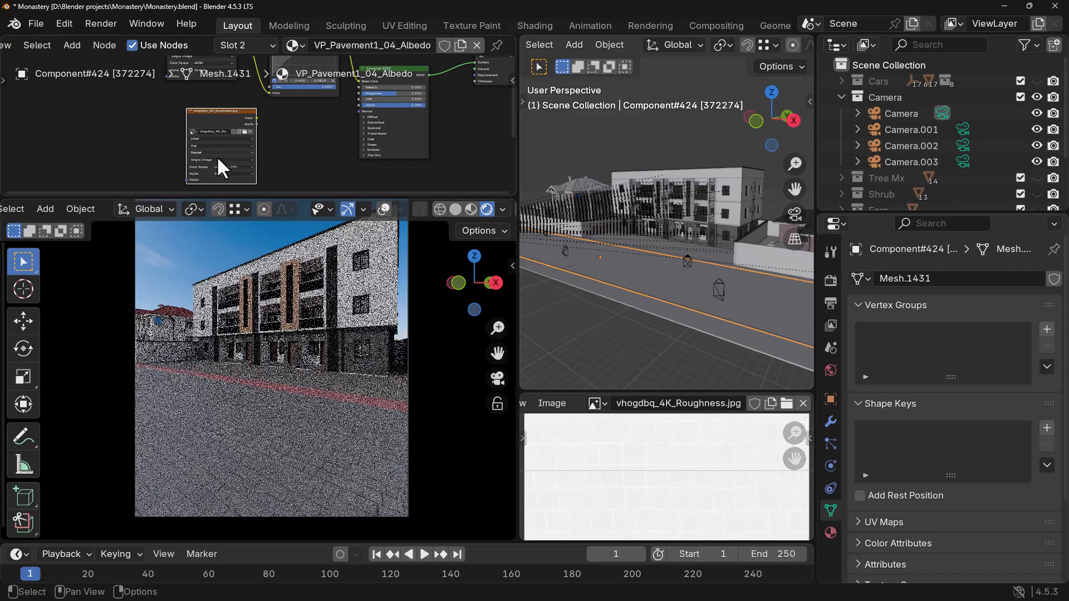
click(227, 167)
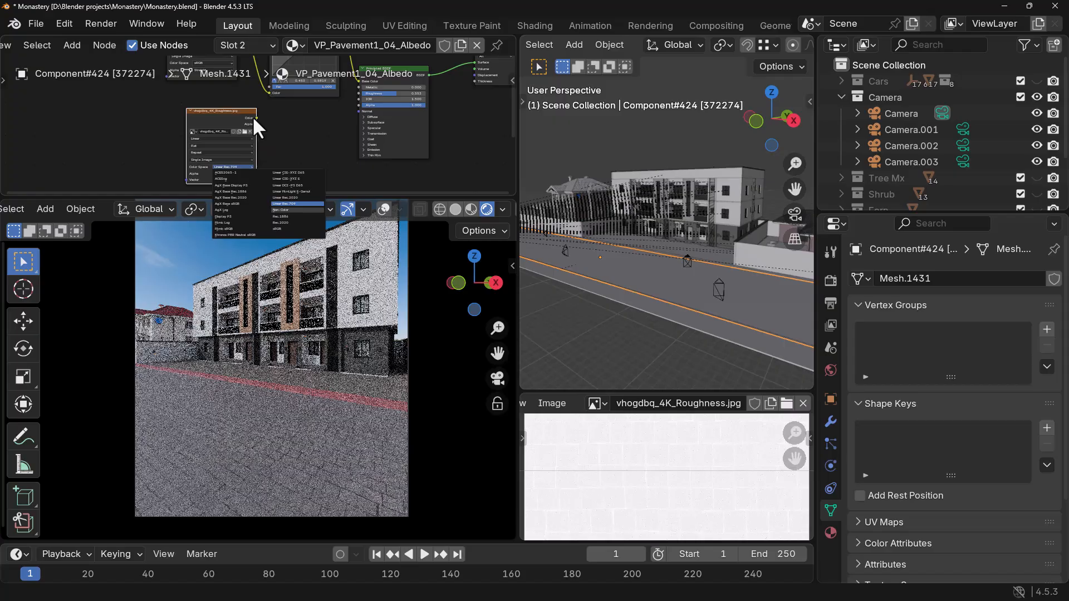
drag(256, 118, 359, 94)
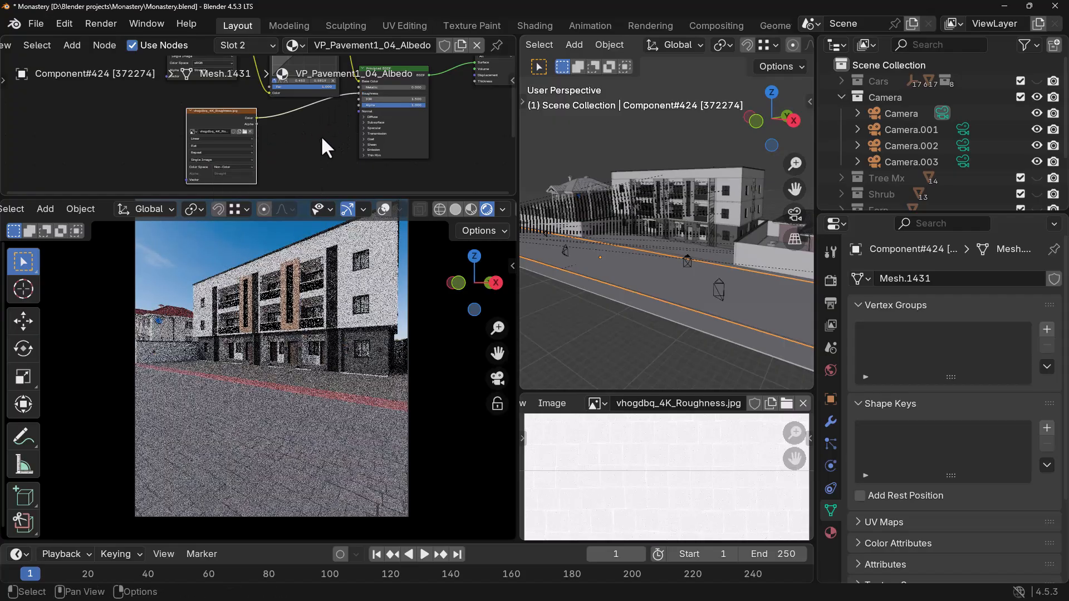
middle_drag(305, 142, 315, 126)
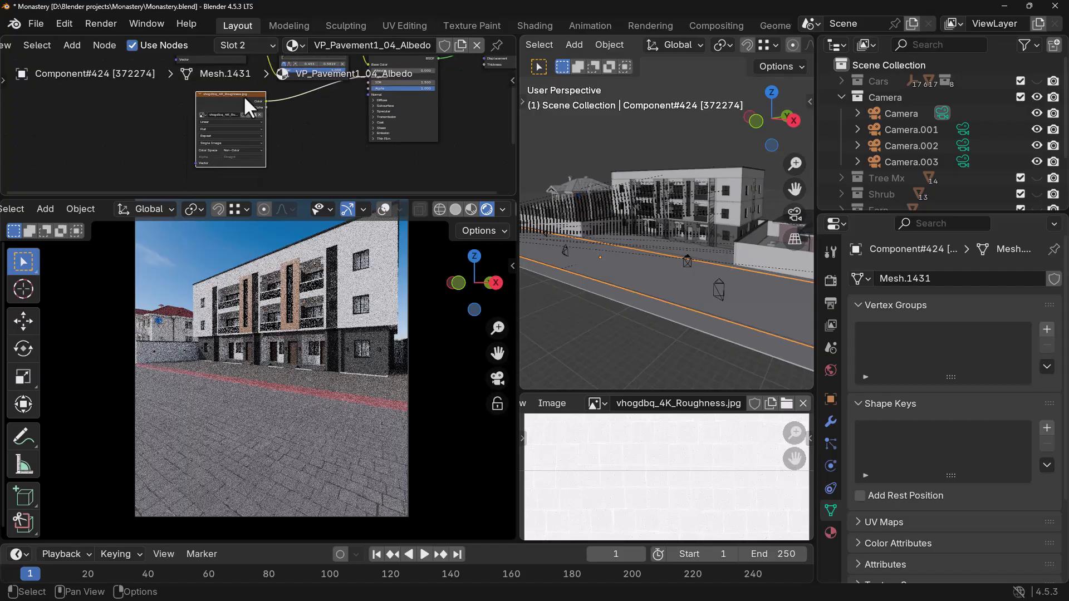
- Shift the roughness texture node aside and place the vhogdbq_4K_Normal.jpg texture node just below it
drag(227, 89, 208, 81)
scroll(306, 153, down, 5)
middle_drag(306, 160, 298, 129)
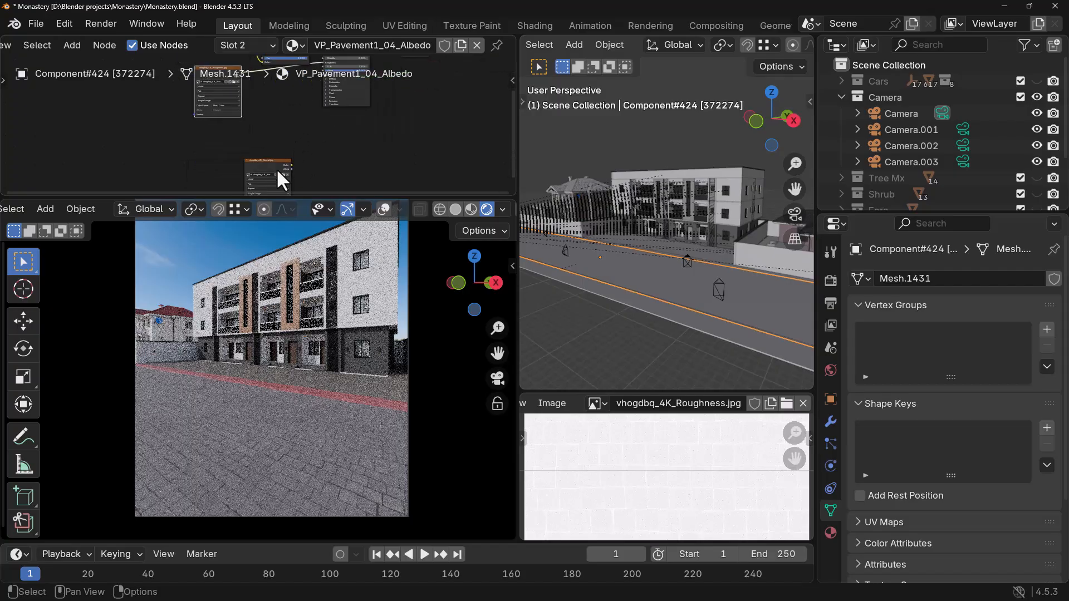
click(275, 165)
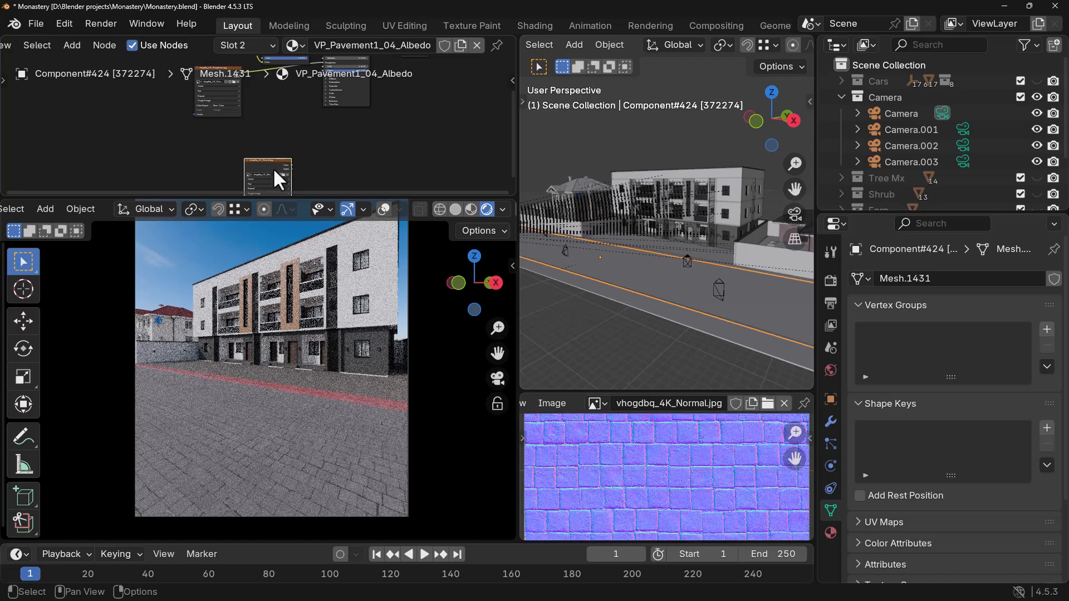
drag(266, 162, 206, 125)
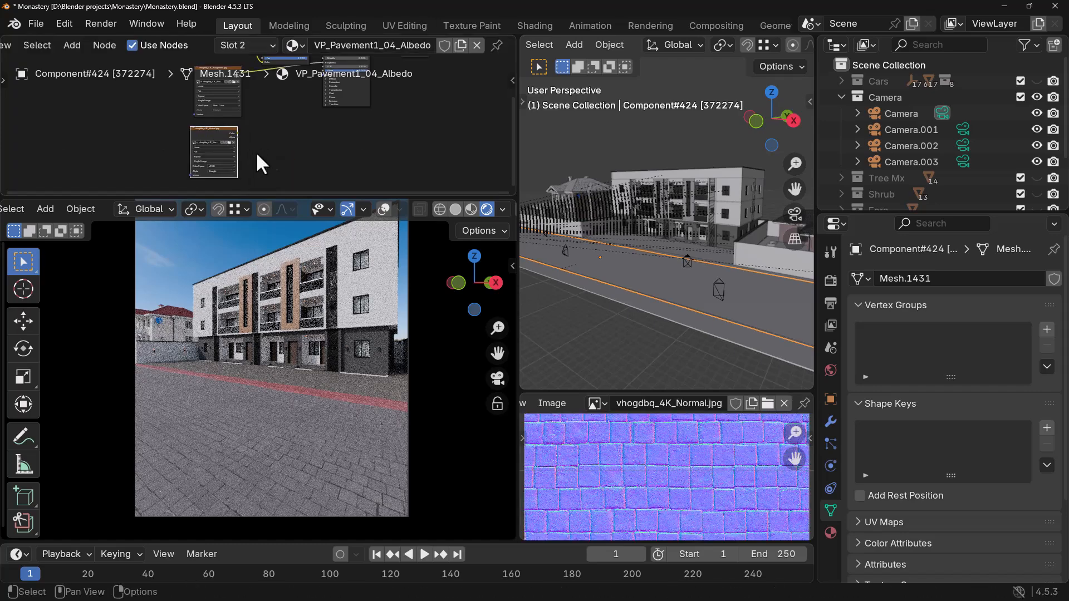
- Add a Normal Map node beside the vhogdbq_4K_Normal.jpg texture node
key(shift+a)
text(no)
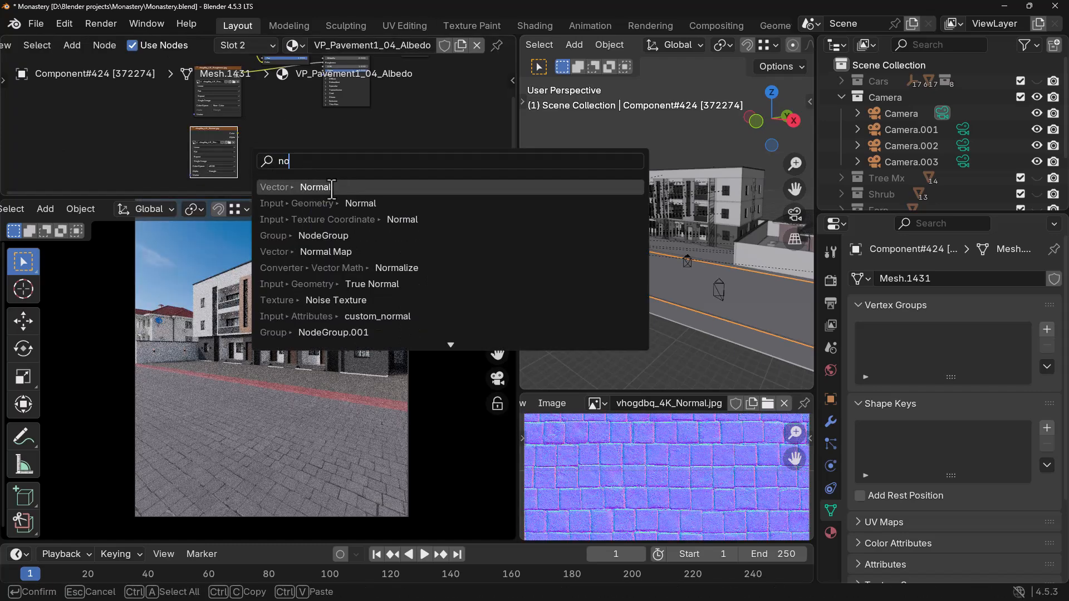
key(Down)
key(Down)
key(Down)
key(Down)
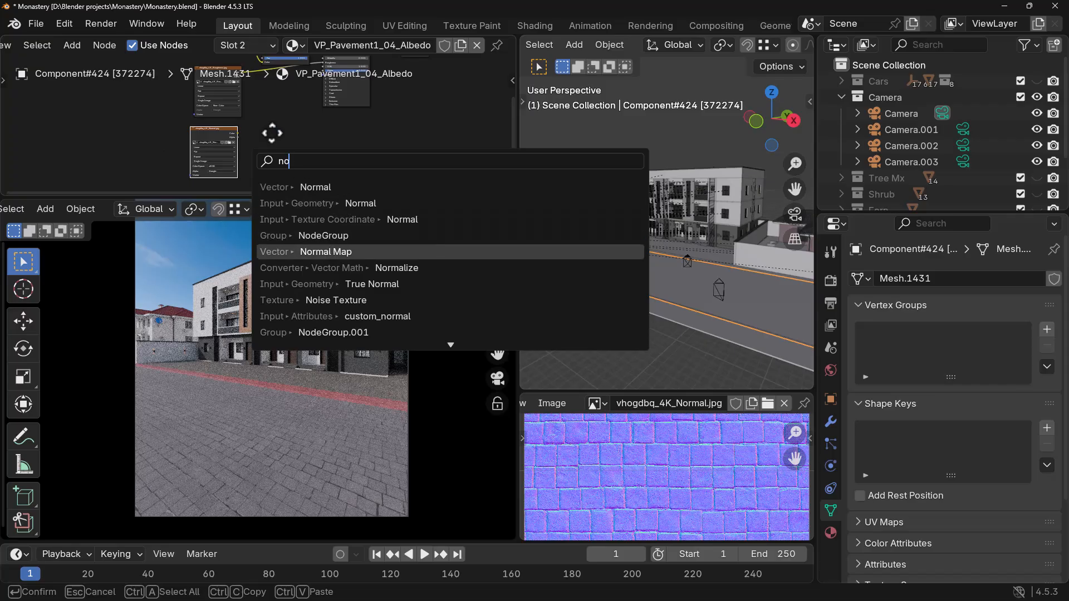
key(Return)
click(252, 157)
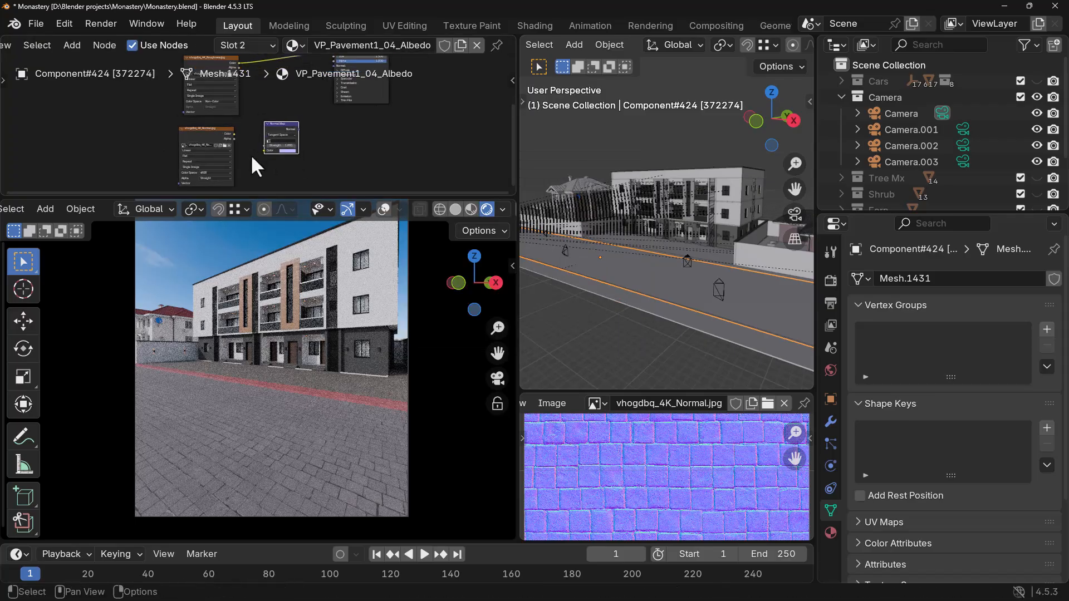
- Connect the normal texture's Color output to the Normal Map node's Color input
scroll(251, 155, up, 3)
drag(213, 142, 266, 171)
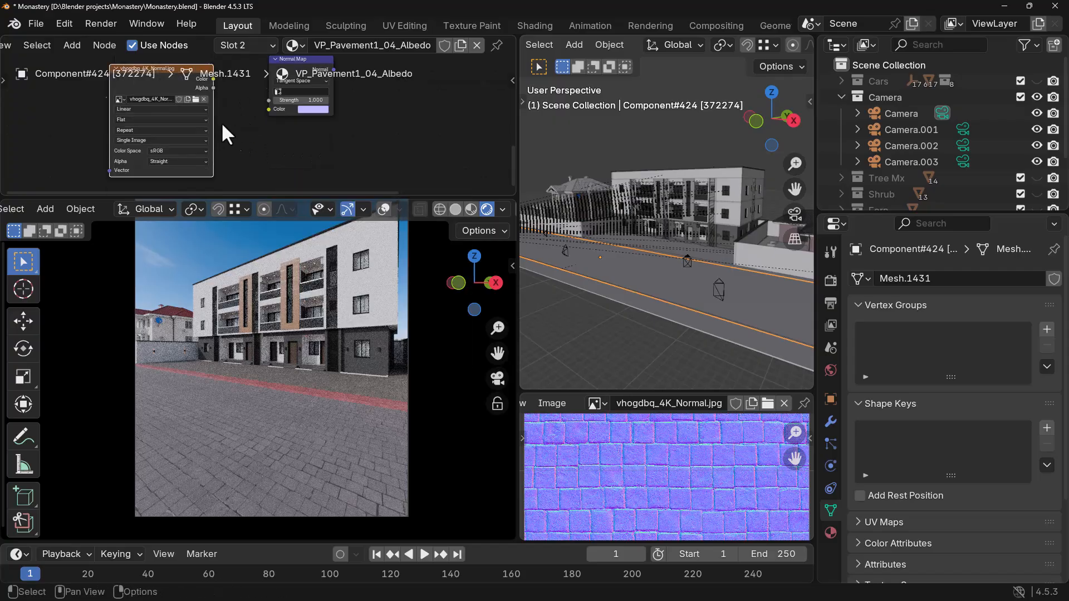
middle_drag(229, 136, 225, 169)
drag(253, 137, 260, 142)
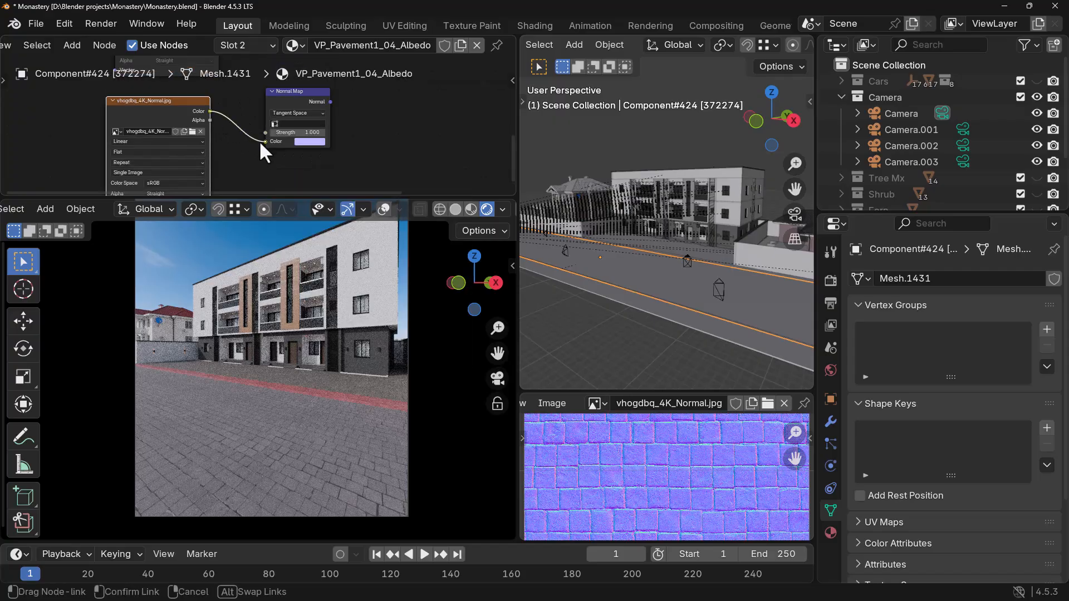
- Set the normal texture's color space to Non-Color and connect the Normal Map to the Principled BSDF's Normal input
click(172, 182)
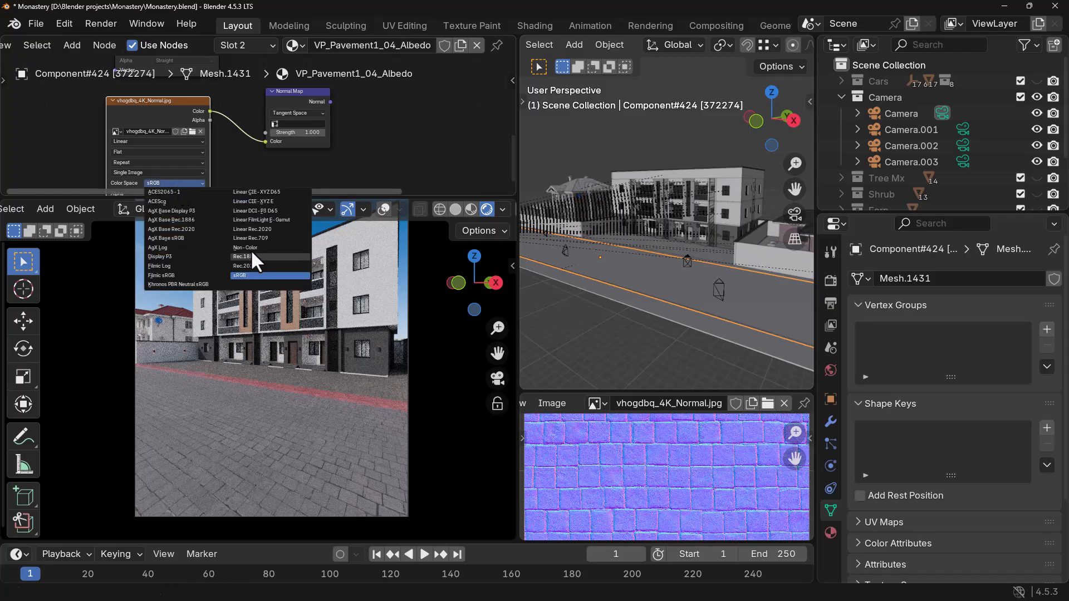
middle_drag(366, 130, 218, 198)
middle_drag(186, 154, 186, 138)
drag(178, 172, 239, 137)
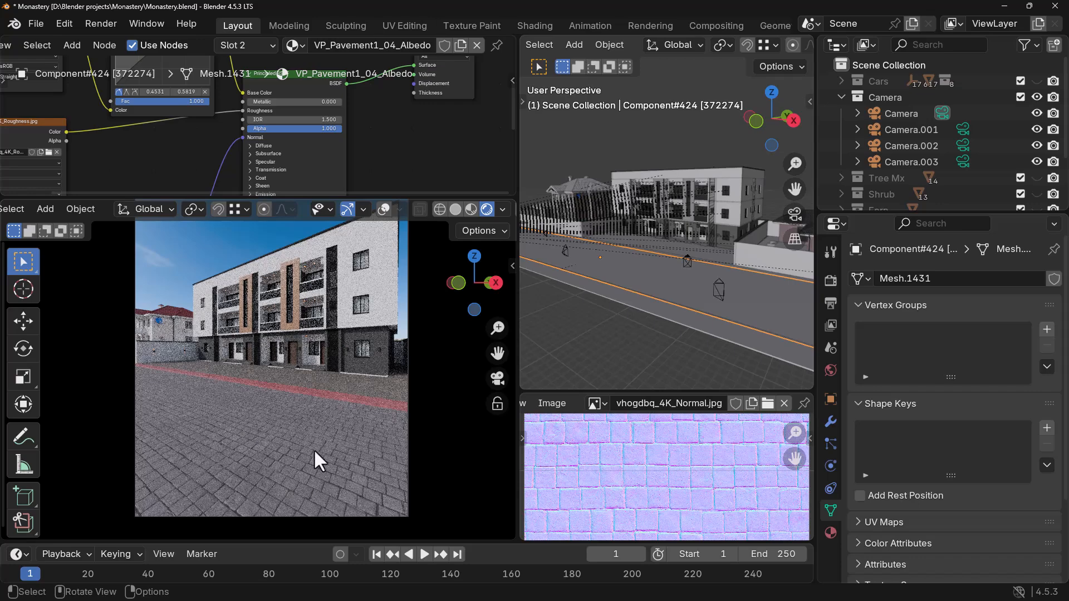
- Make room beside the roughness texture and insert a Color Ramp between it and the Principled BSDF's Roughness input
scroll(366, 138, down, 2)
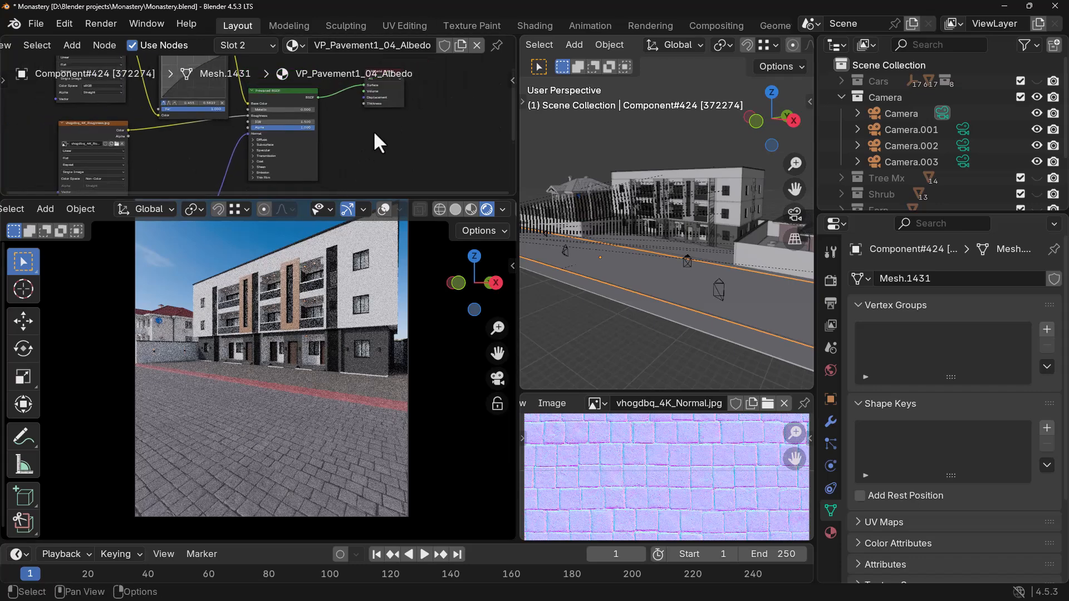
scroll(372, 133, down, 1)
middle_drag(368, 135, 416, 130)
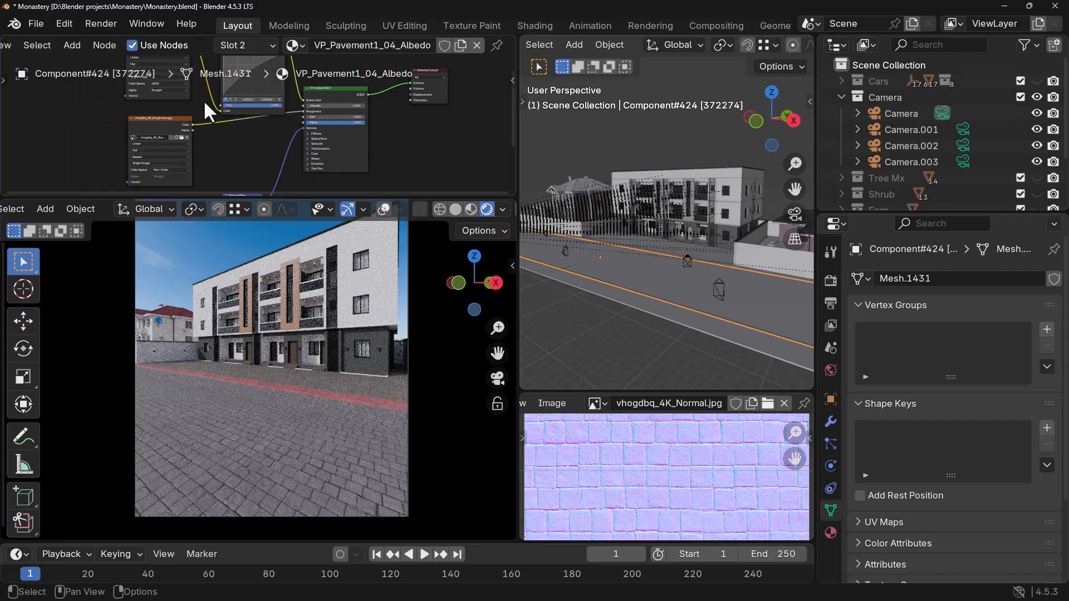
drag(156, 118, 90, 119)
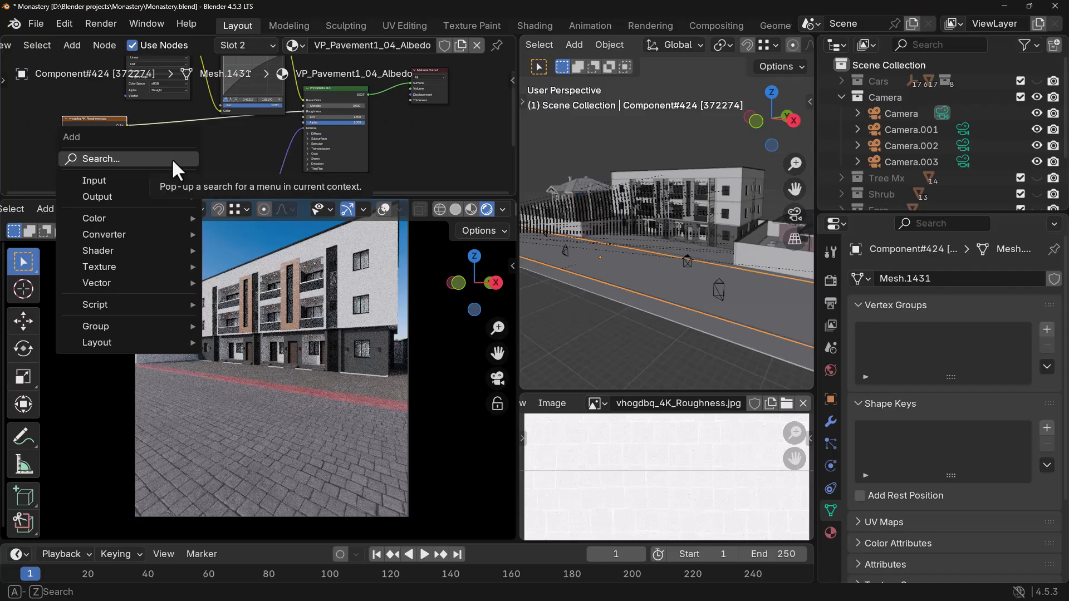
text(colo)
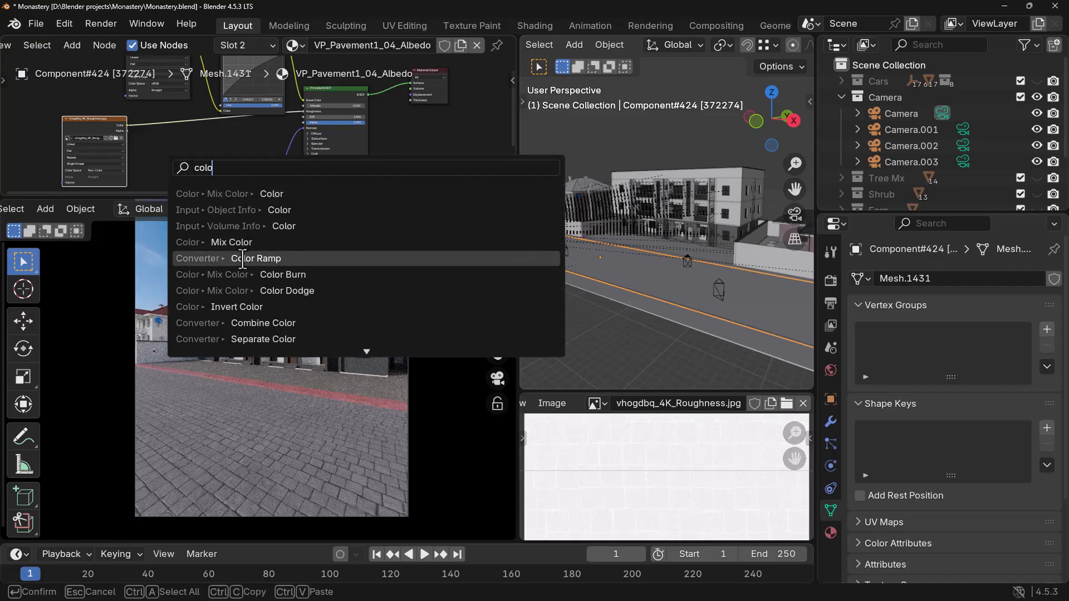
key(Return)
click(167, 117)
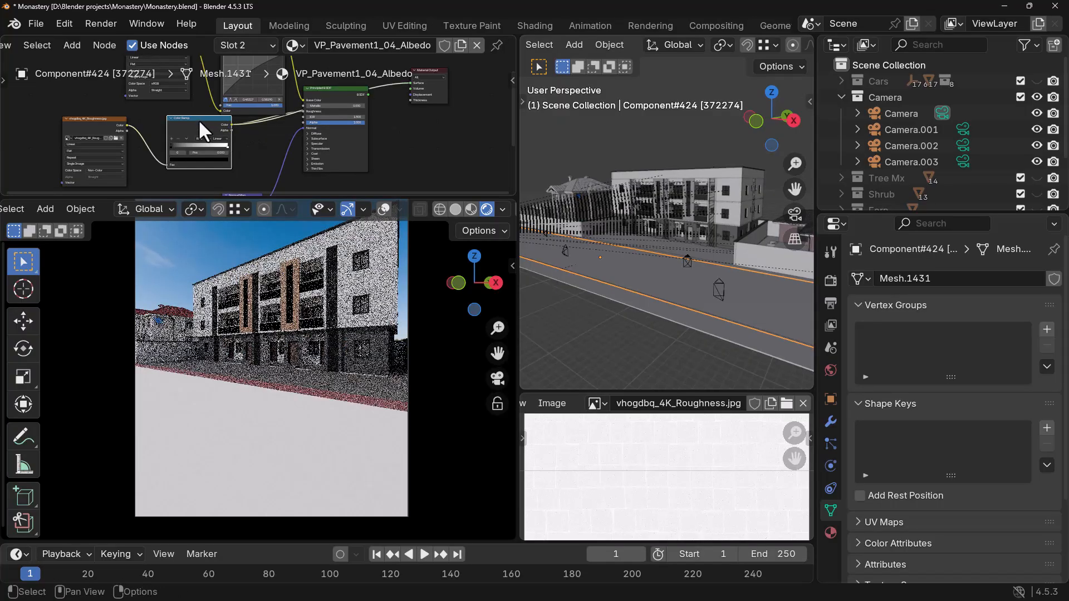
- Increase the roughness contrast by setting the Color Ramp's black stop to 0.474 and pulling its white stop inward
scroll(187, 149, up, 3)
scroll(127, 138, up, 2)
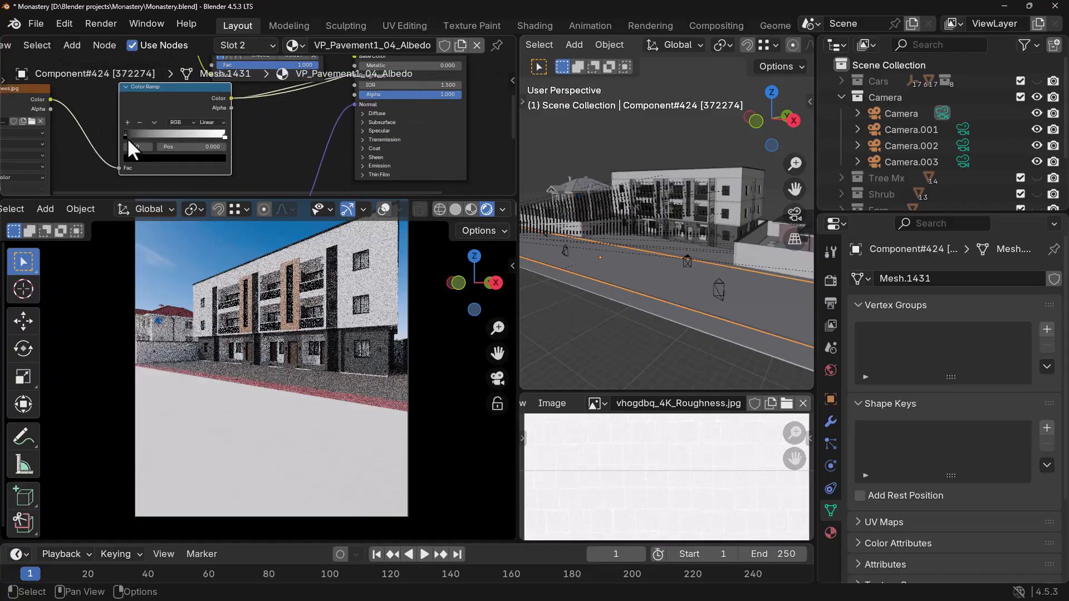
click(136, 139)
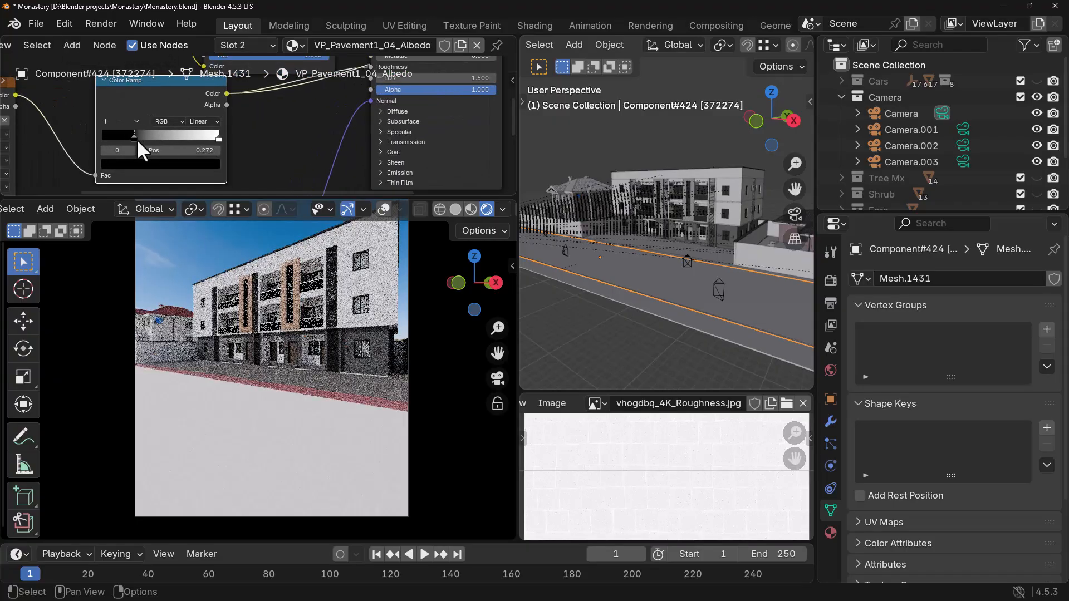
drag(135, 138, 164, 150)
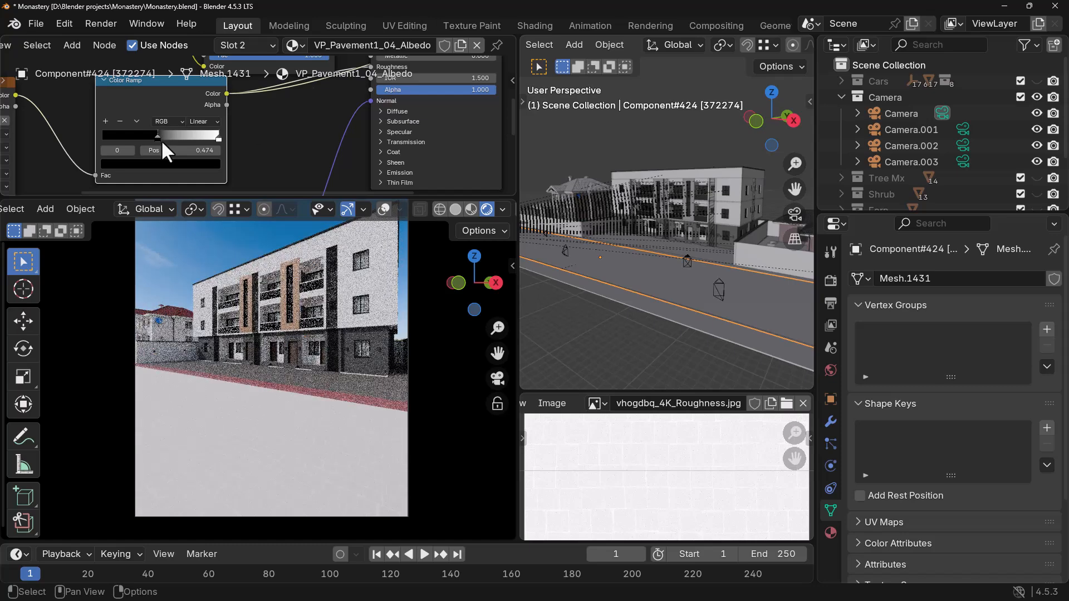
drag(217, 139, 190, 137)
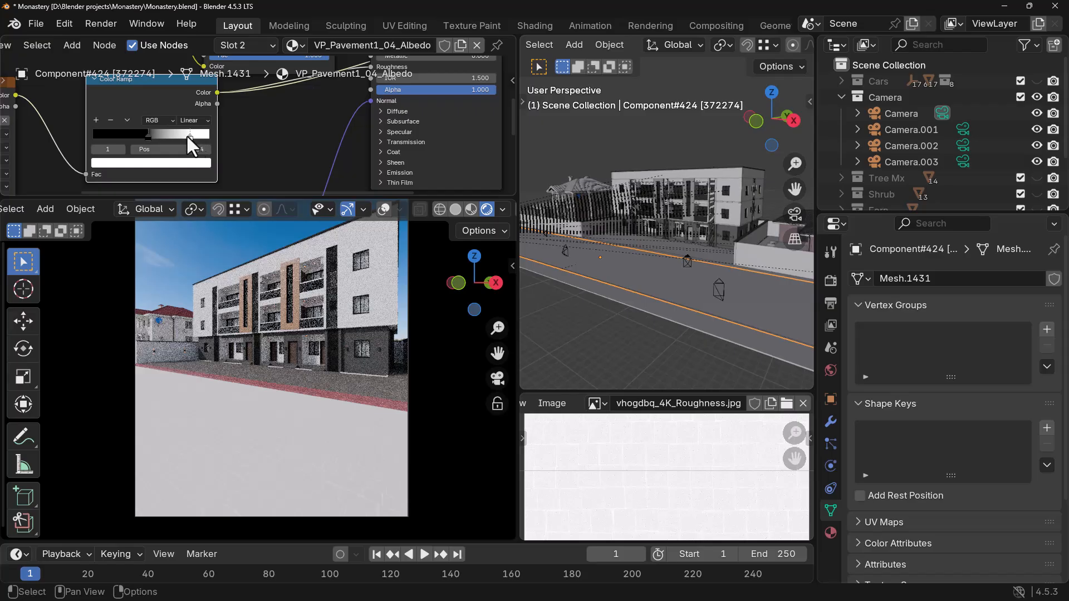
scroll(186, 162, down, 5)
middle_drag(267, 142, 173, 187)
scroll(283, 105, down, 2)
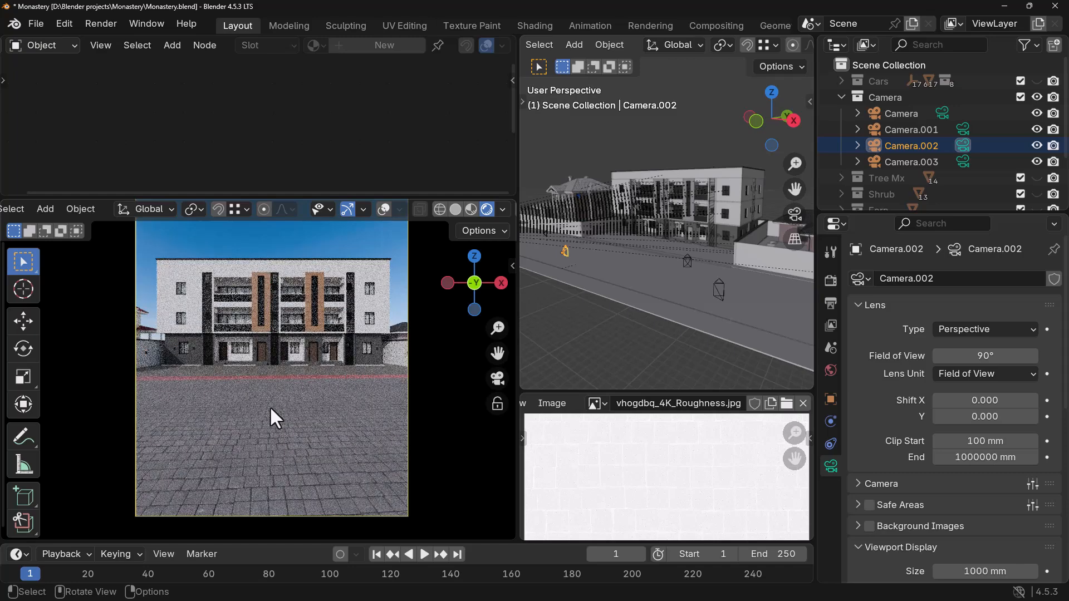
- Fit the Camera.002 view, select the paved ground and set its Normal Map strength to 2
key(Home)
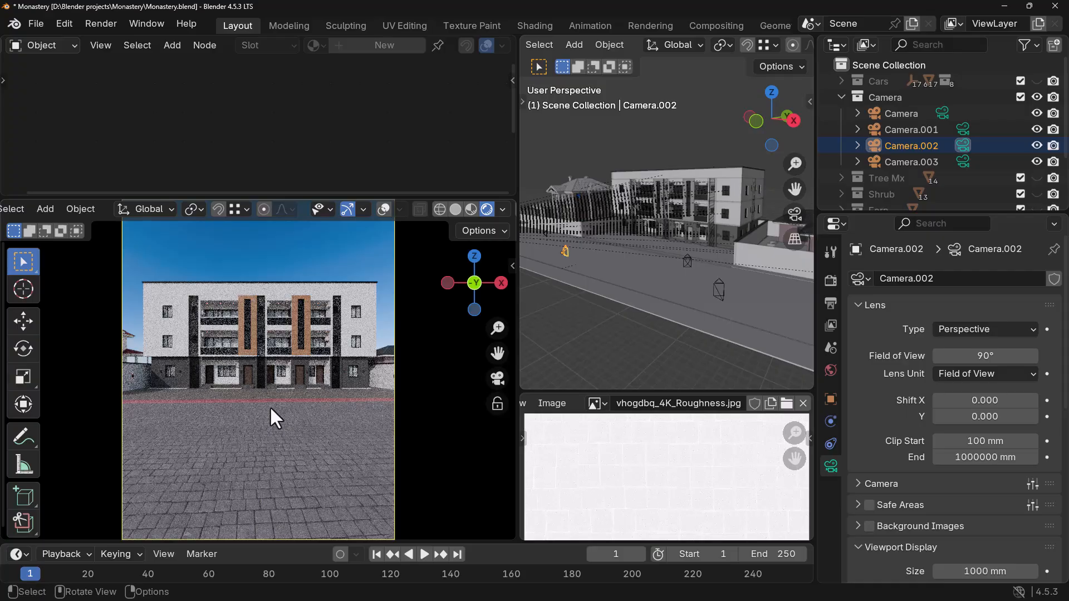
click(278, 460)
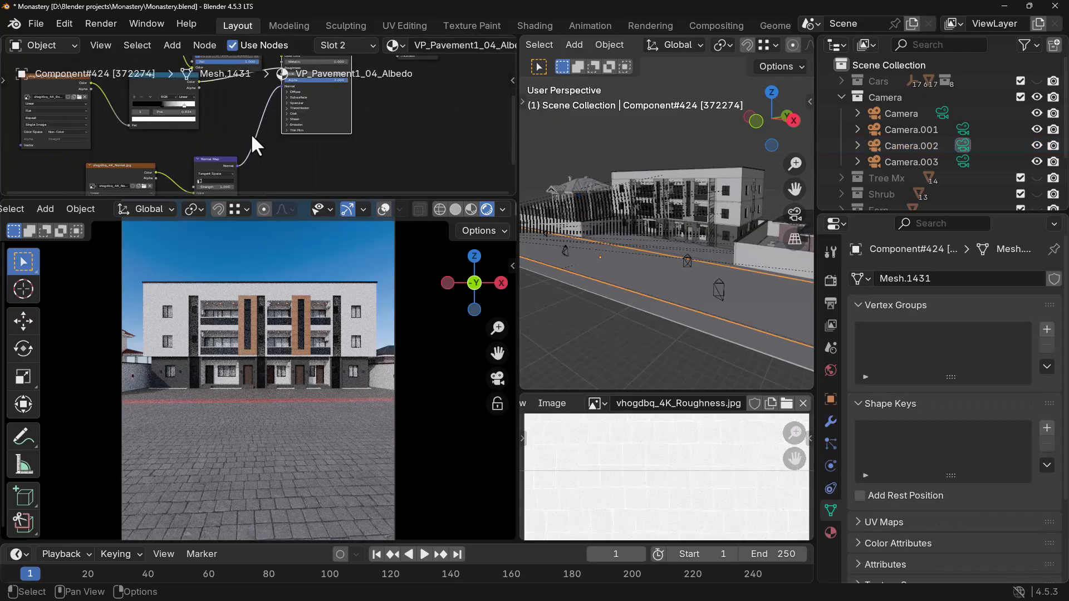
scroll(243, 161, up, 3)
click(226, 163)
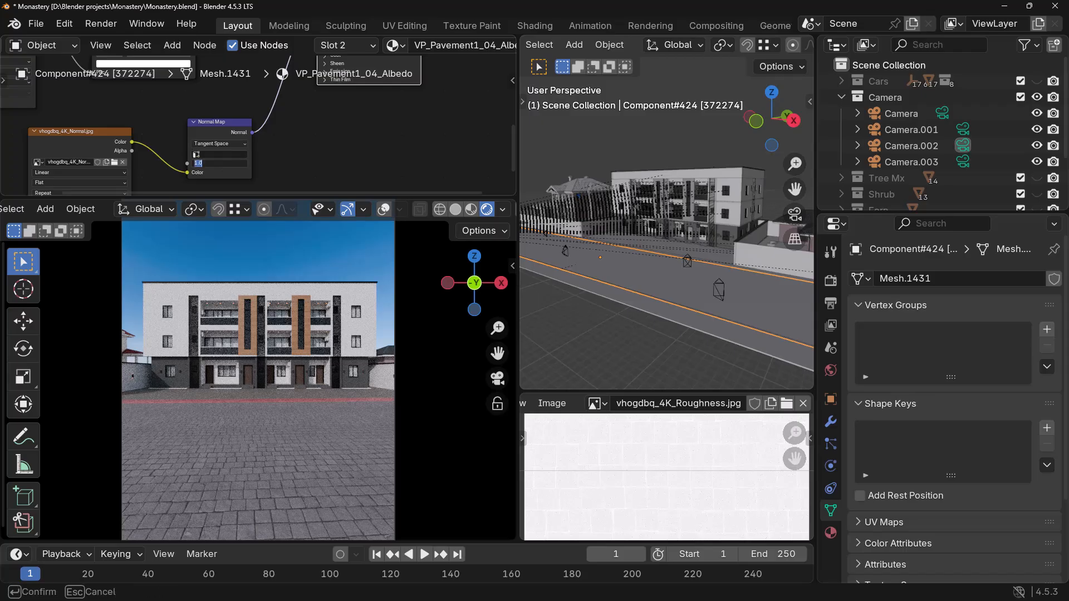
text(2)
key(Return)
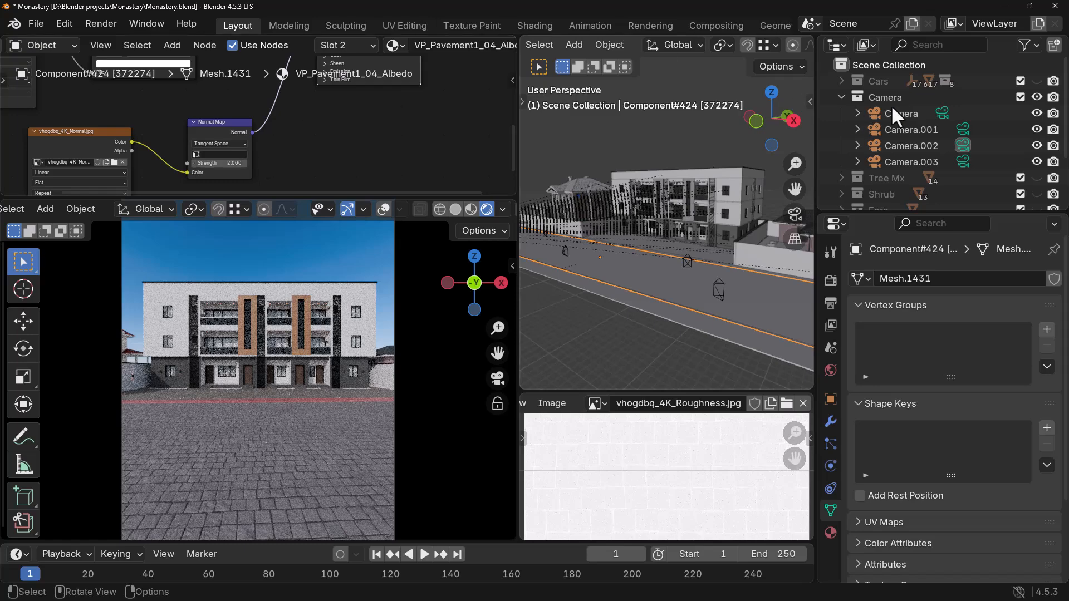
- Examine the textured paving through Camera.003 and return to the view of the camera named Camera
click(957, 125)
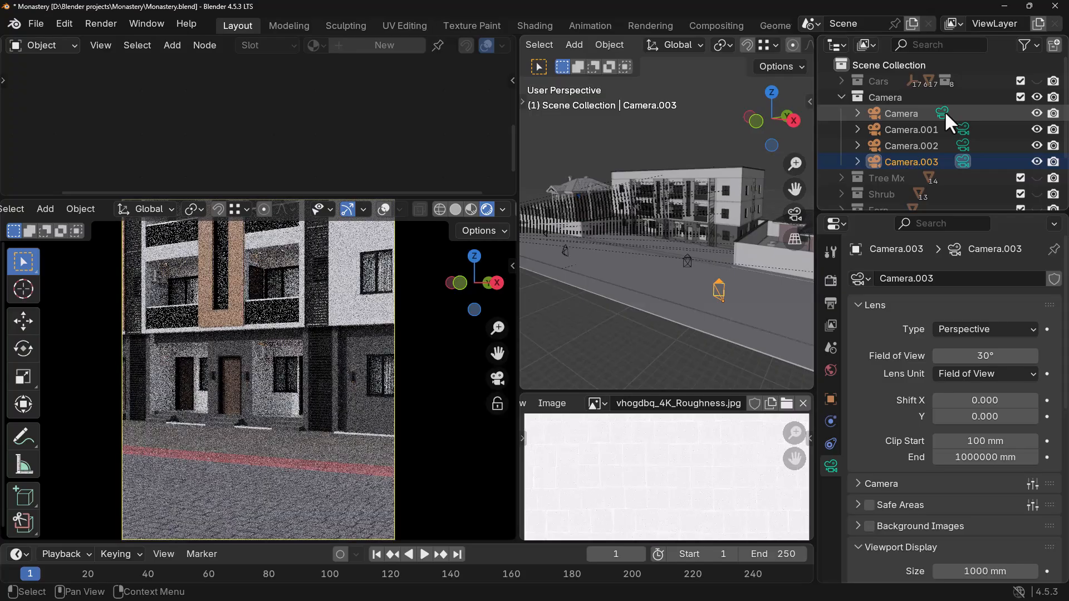
click(942, 112)
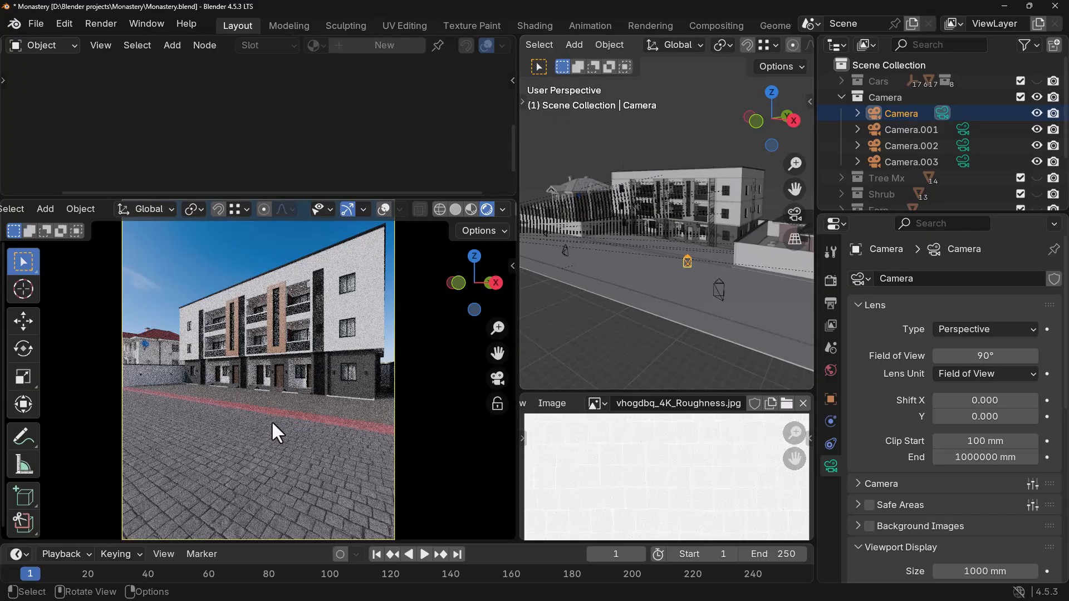
scroll(886, 171, down, 3)
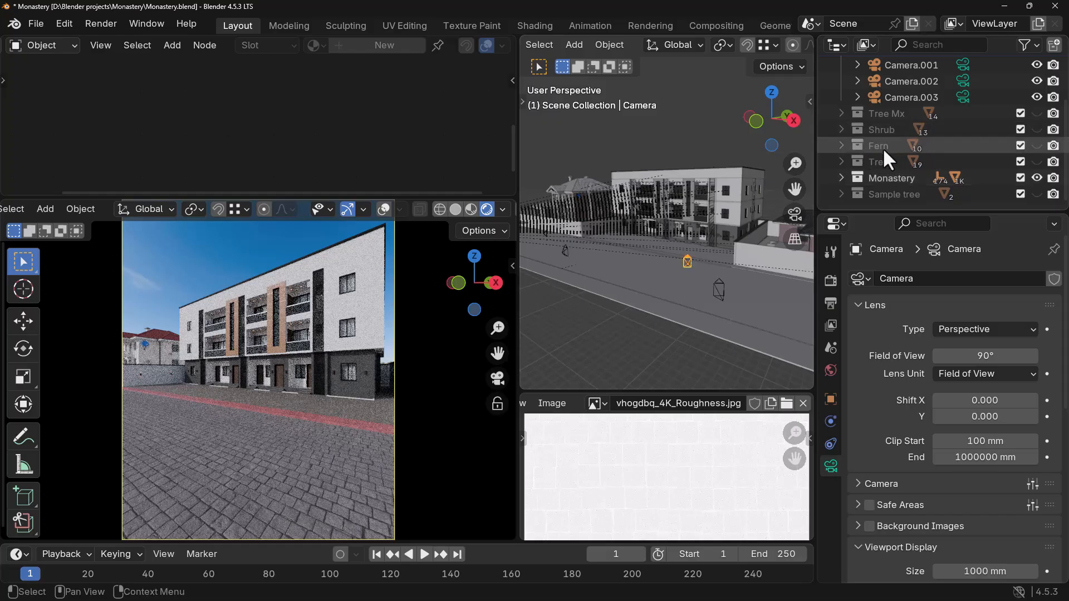
- Show the Fern collection and select the fern planted between the entrance steps at the front of the building
click(1036, 144)
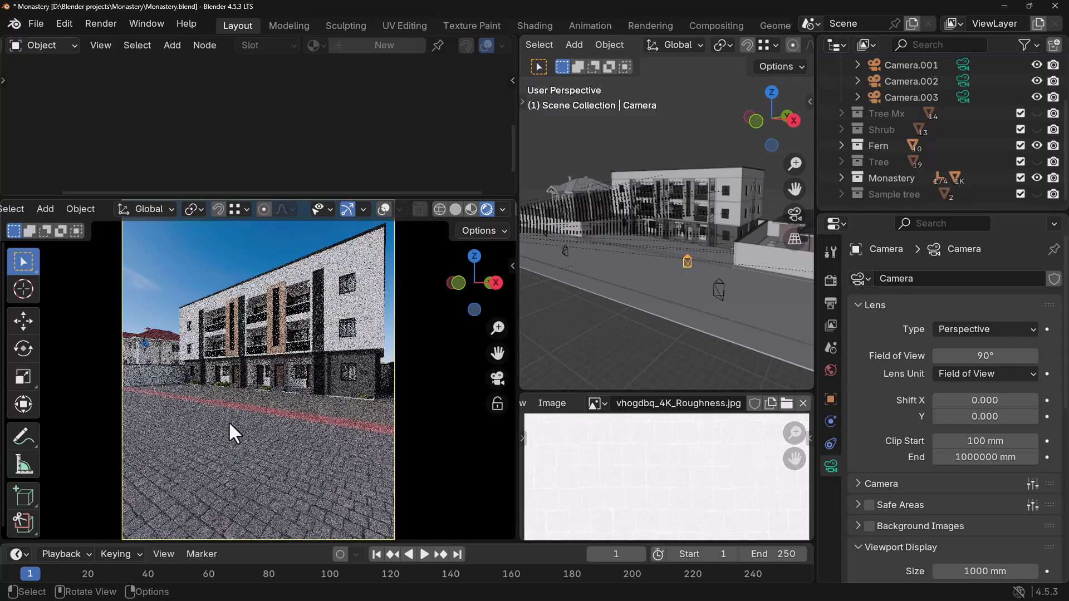
scroll(670, 250, up, 8)
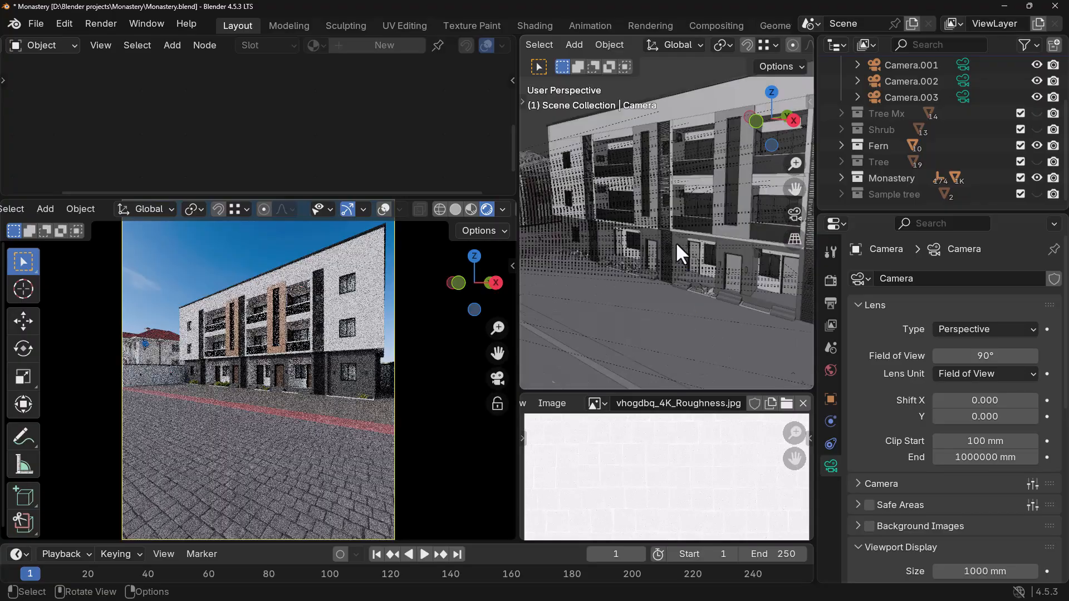
scroll(263, 391, up, 2)
scroll(262, 392, up, 3)
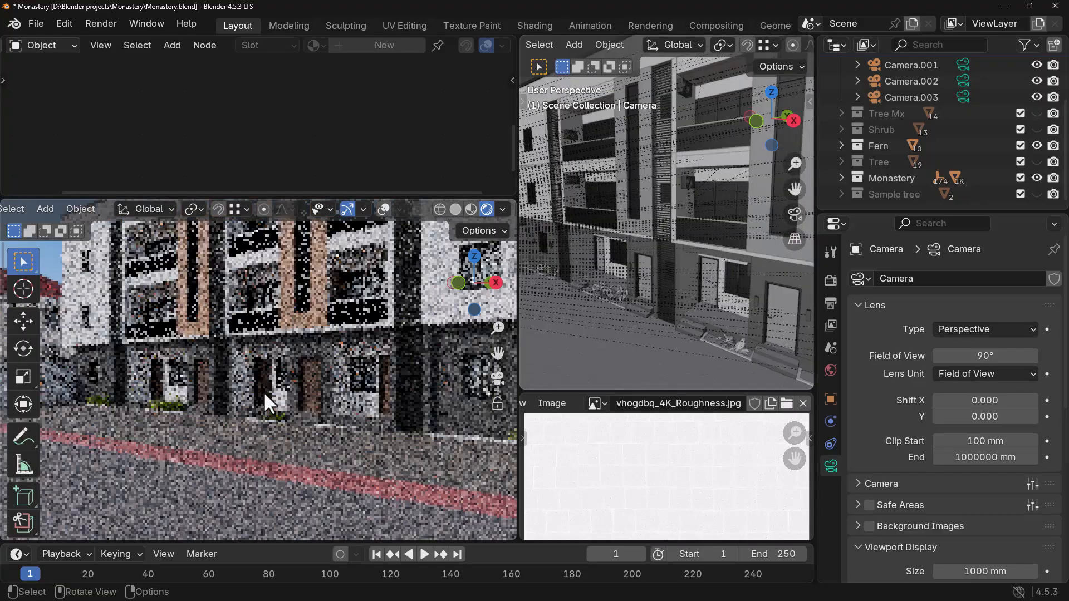
scroll(285, 422, up, 2)
scroll(293, 452, up, 2)
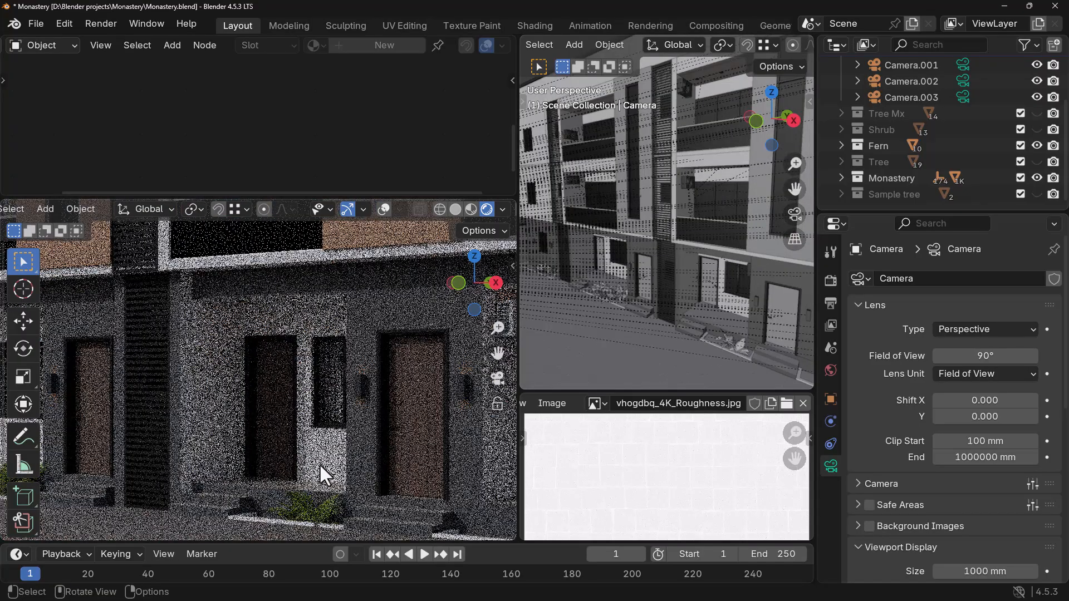
shift+middle_drag(362, 470, 357, 392)
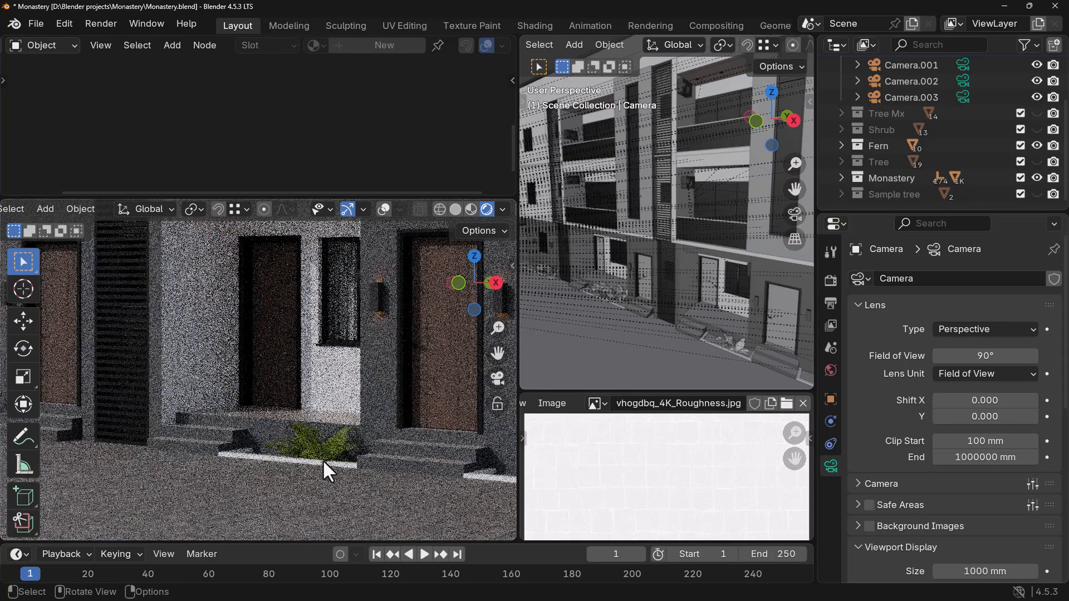
click(274, 446)
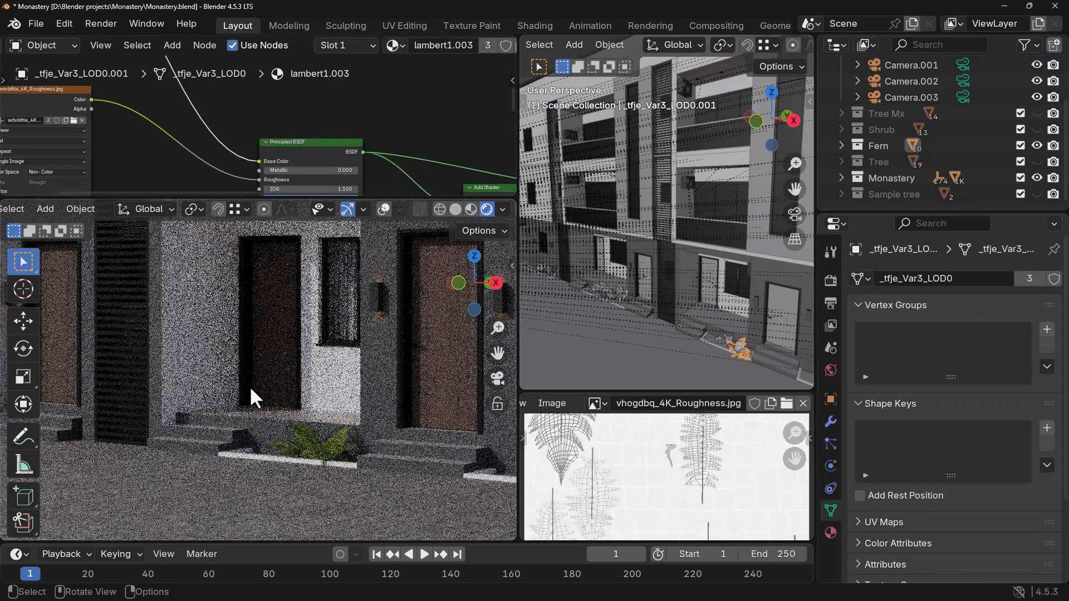
- Examine the fern material's shader node setup and the fern's appearance in the rendered view
scroll(376, 135, down, 3)
scroll(374, 133, down, 3)
middle_drag(365, 128, 384, 107)
scroll(368, 143, down, 2)
middle_drag(389, 136, 397, 95)
mouse_move(392, 156)
middle_down()
mouse_move(358, 138)
mouse_move(386, 148)
middle_up()
scroll(368, 154, up, 2)
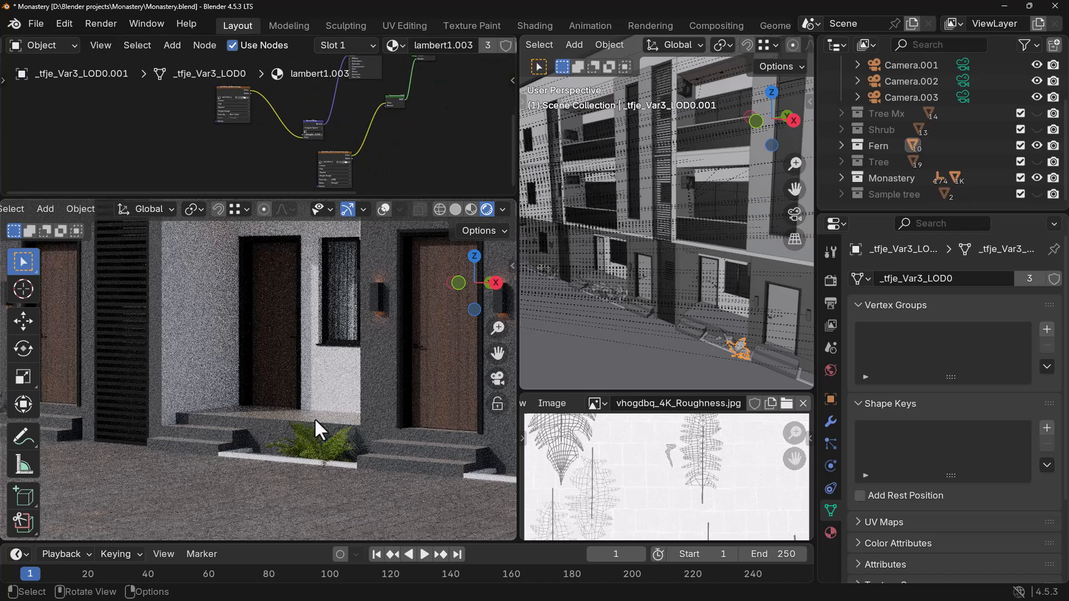
scroll(312, 468, up, 1)
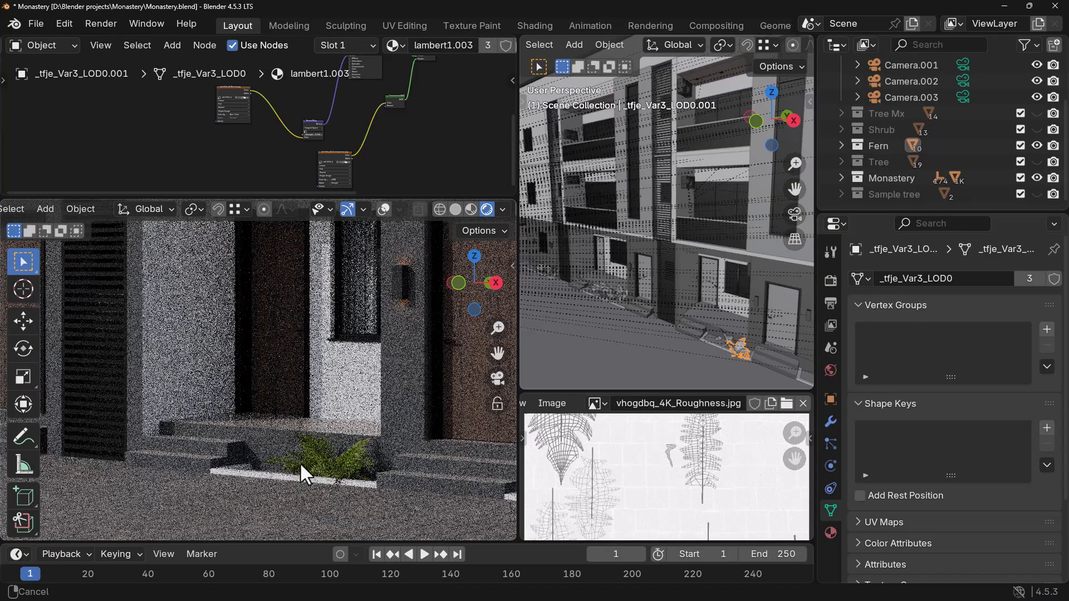
scroll(299, 462, up, 3)
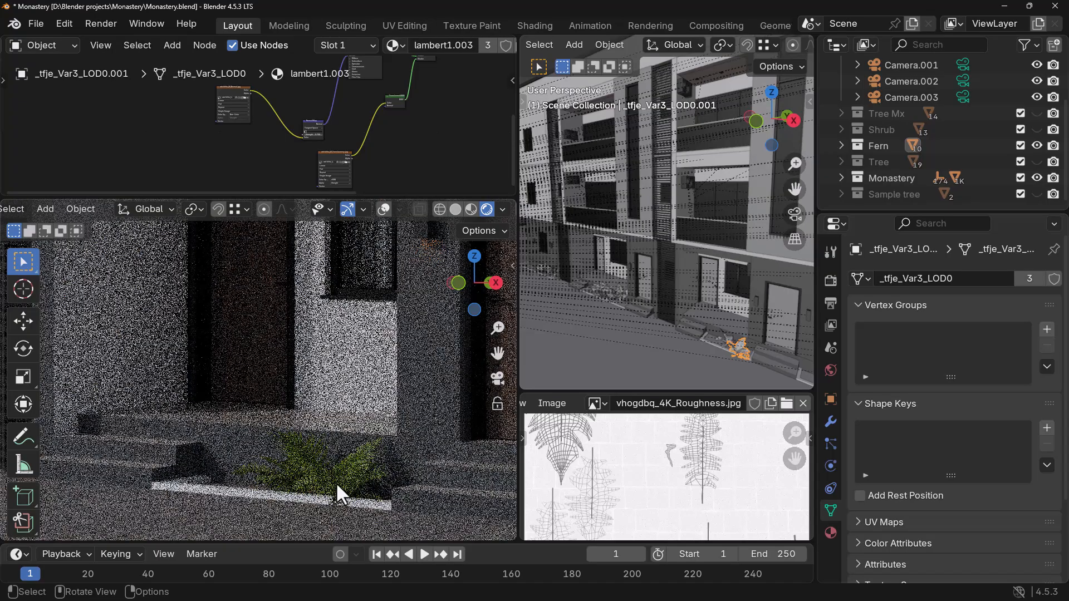
ctrl+middle_drag(379, 148, 405, 163)
middle_drag(288, 131, 293, 185)
middle_drag(297, 112, 266, 100)
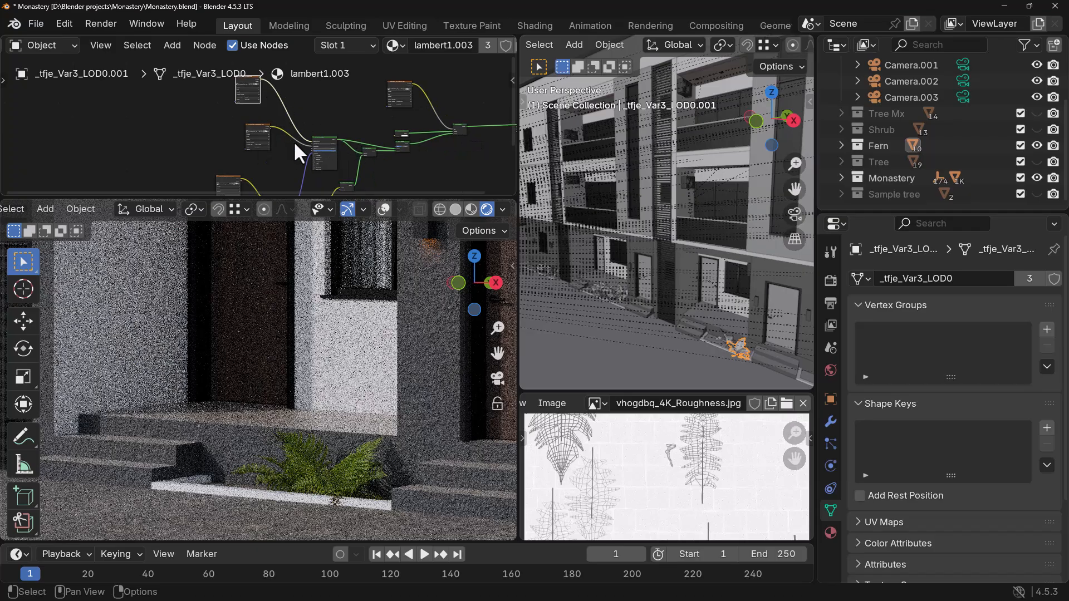
middle_drag(375, 142, 347, 134)
- Delete the fern material's shader-combining nodes between the Principled BSDF and Material Output, along with the normal image texture
drag(324, 114, 310, 158)
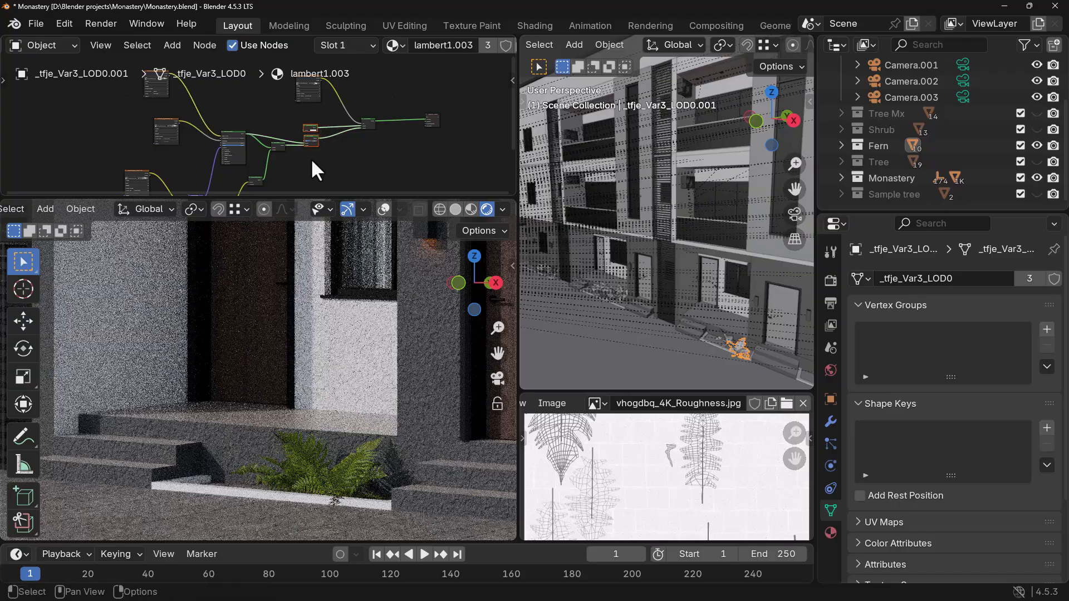
middle_drag(299, 155, 337, 172)
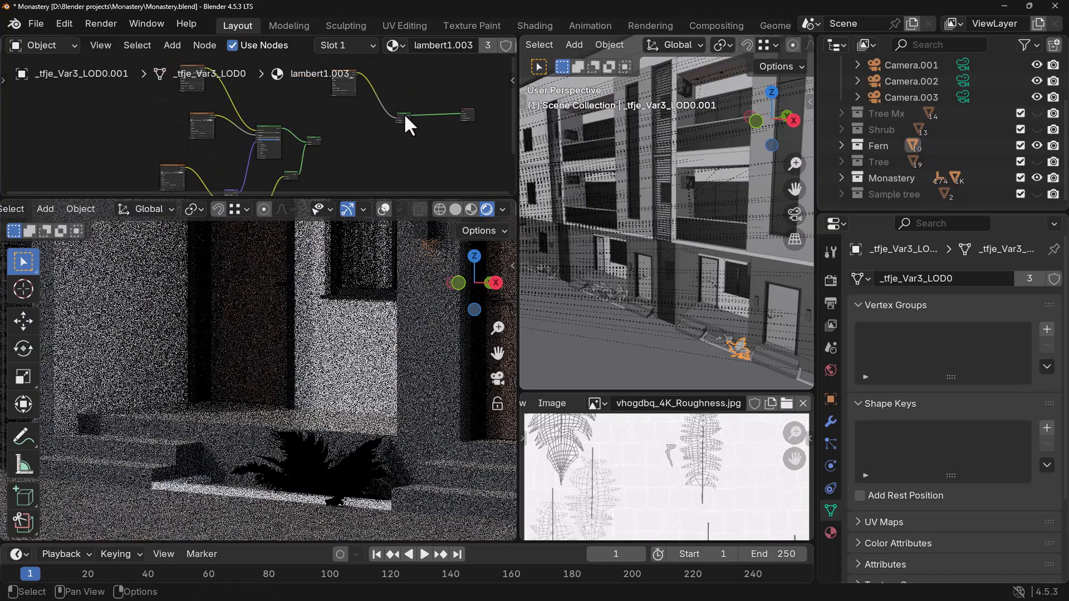
key(x)
middle_drag(334, 131, 333, 114)
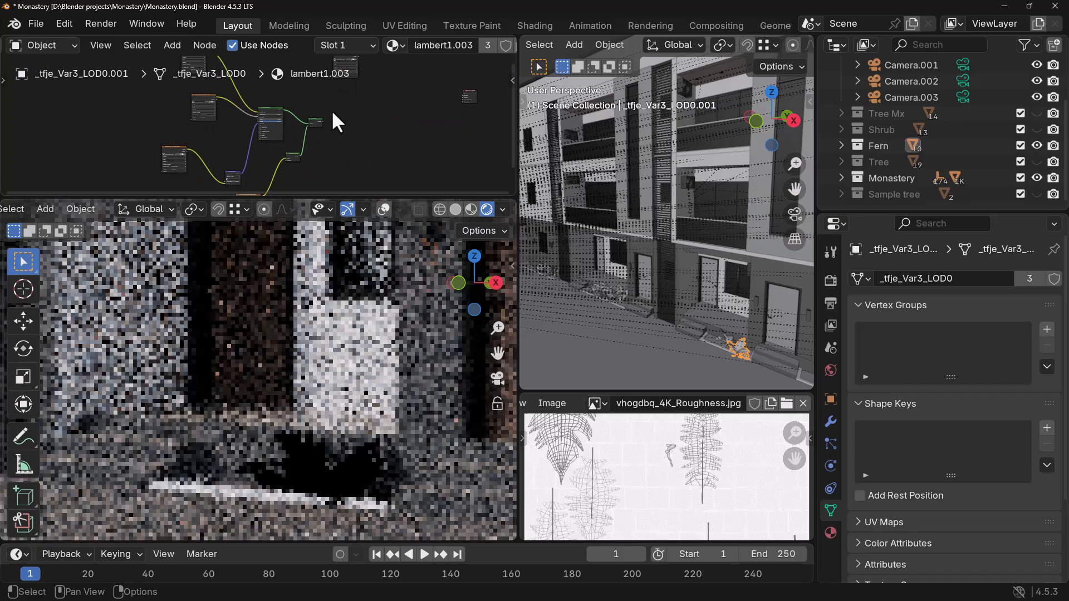
drag(333, 110, 285, 166)
key(x)
middle_drag(294, 157, 337, 128)
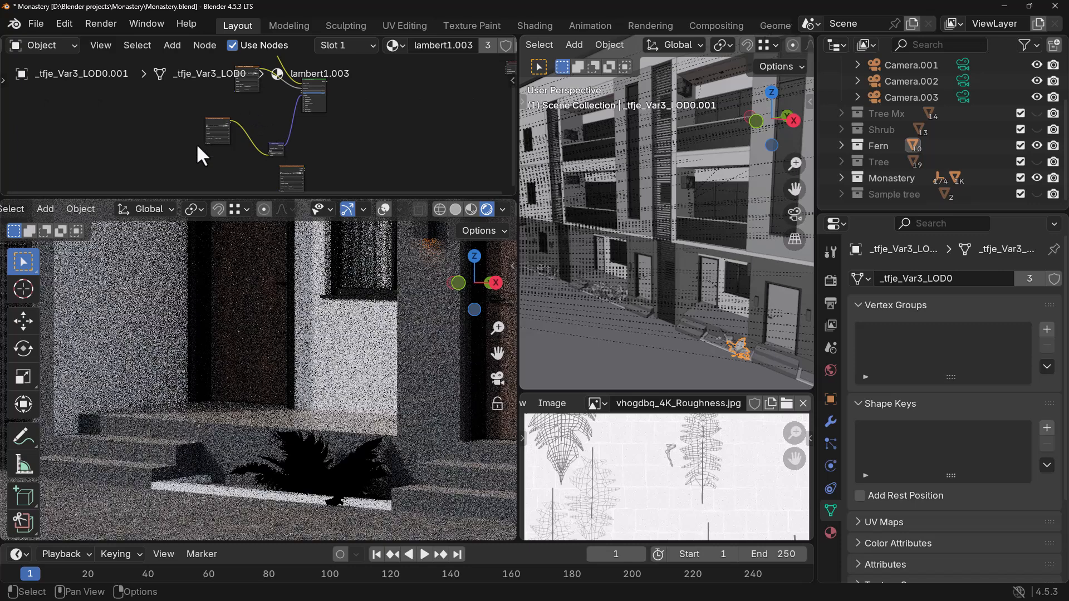
drag(197, 145, 266, 114)
key(x)
- Cut the links from the fern's color and roughness textures to the Principled BSDF
middle_drag(266, 114, 226, 153)
middle_drag(348, 119, 365, 152)
scroll(230, 109, up, 2)
mouse_move(248, 123)
middle_down()
mouse_move(263, 134)
mouse_move(258, 119)
middle_up()
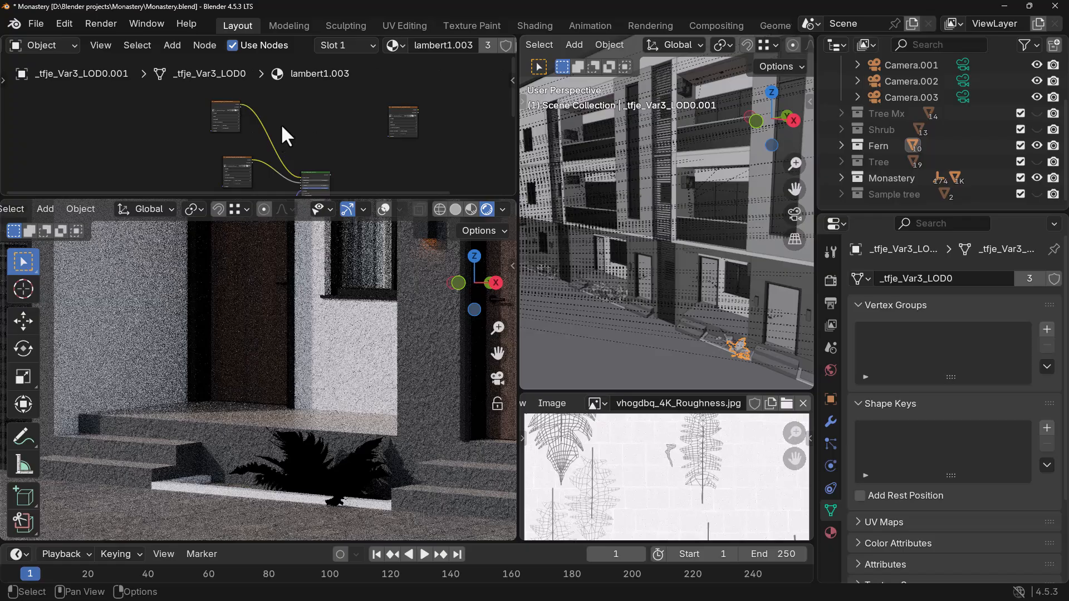
ctrl+shift+right_drag(280, 123, 266, 166)
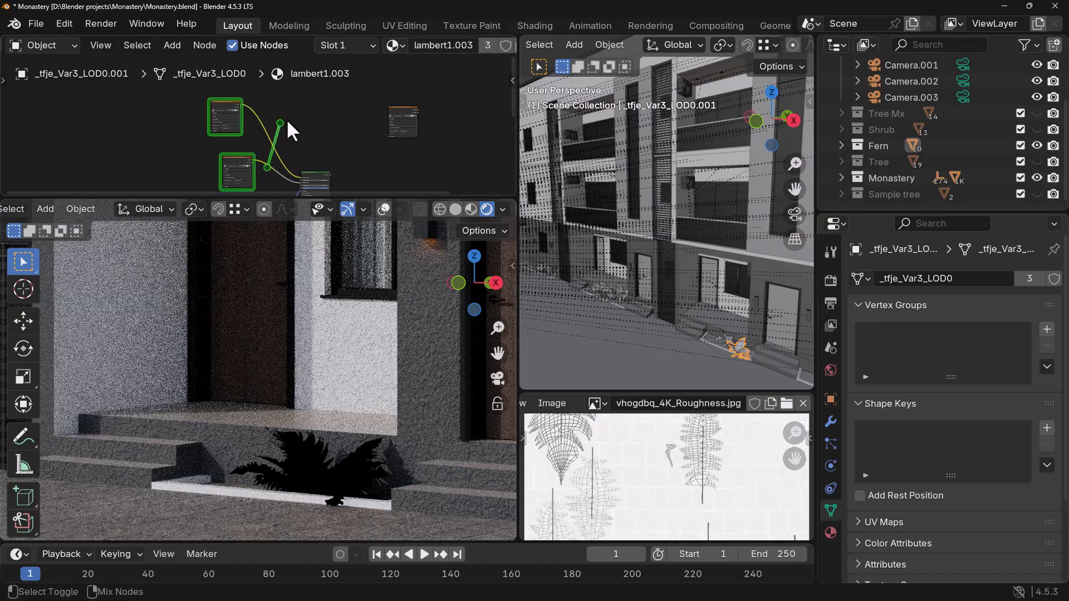
ctrl+right_drag(285, 129, 272, 176)
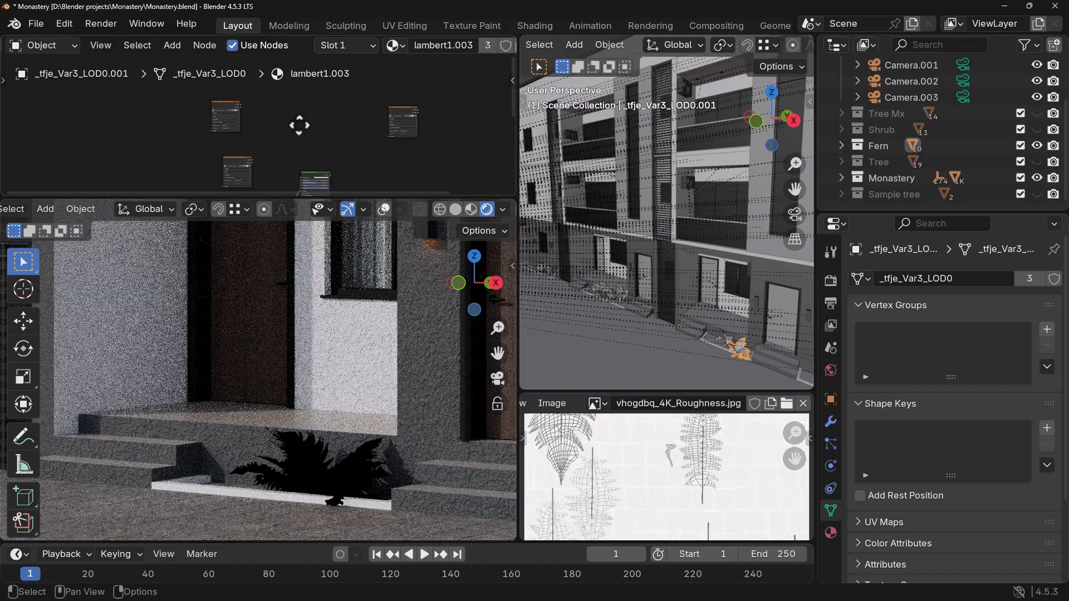
- Connect the fern's Principled BSDF directly to the Material Output's Surface input
middle_drag(299, 125, 286, 106)
middle_drag(329, 157, 270, 146)
scroll(316, 158, down, 1)
scroll(275, 157, up, 2)
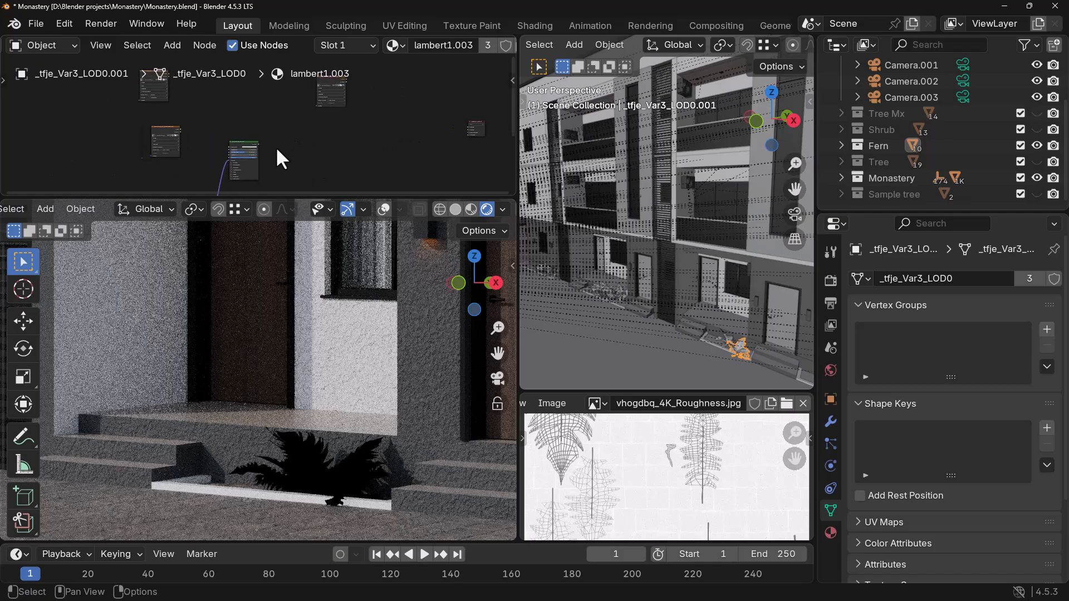
drag(257, 145, 455, 127)
drag(233, 145, 460, 126)
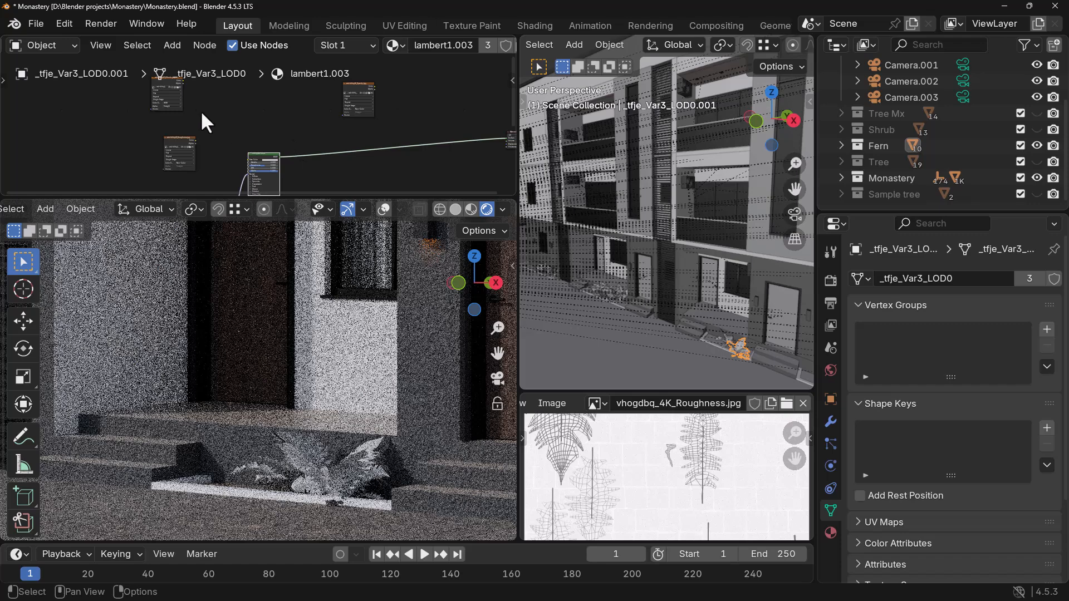
- Connect the fern's color texture to Base Color and the wdvlditia_4K_Roughness.jpg texture to Roughness on the Principled BSDF
middle_drag(201, 114, 199, 132)
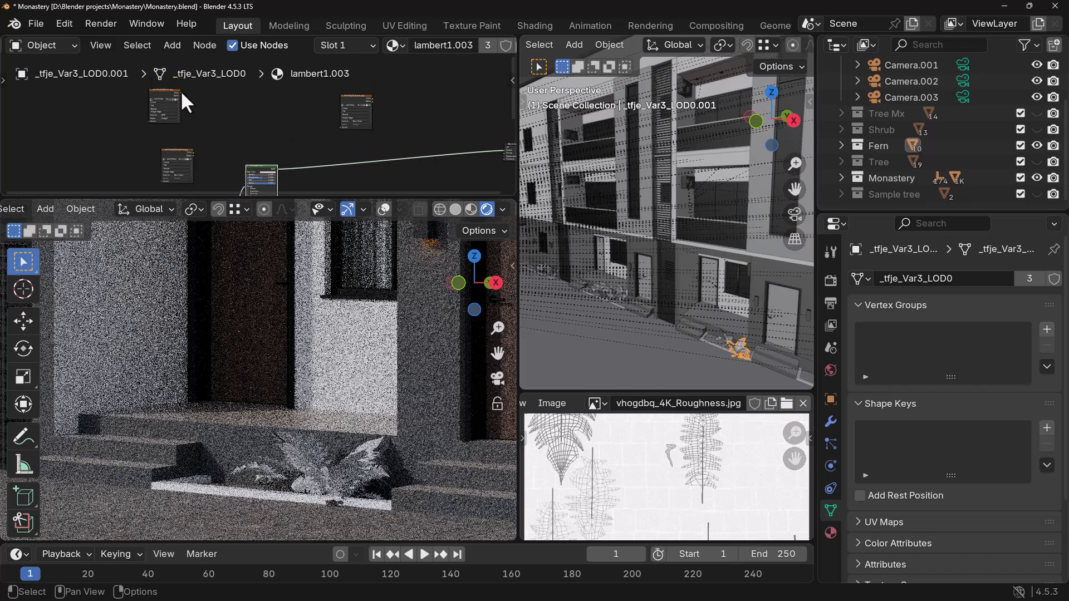
drag(179, 93, 252, 148)
scroll(245, 155, up, 4)
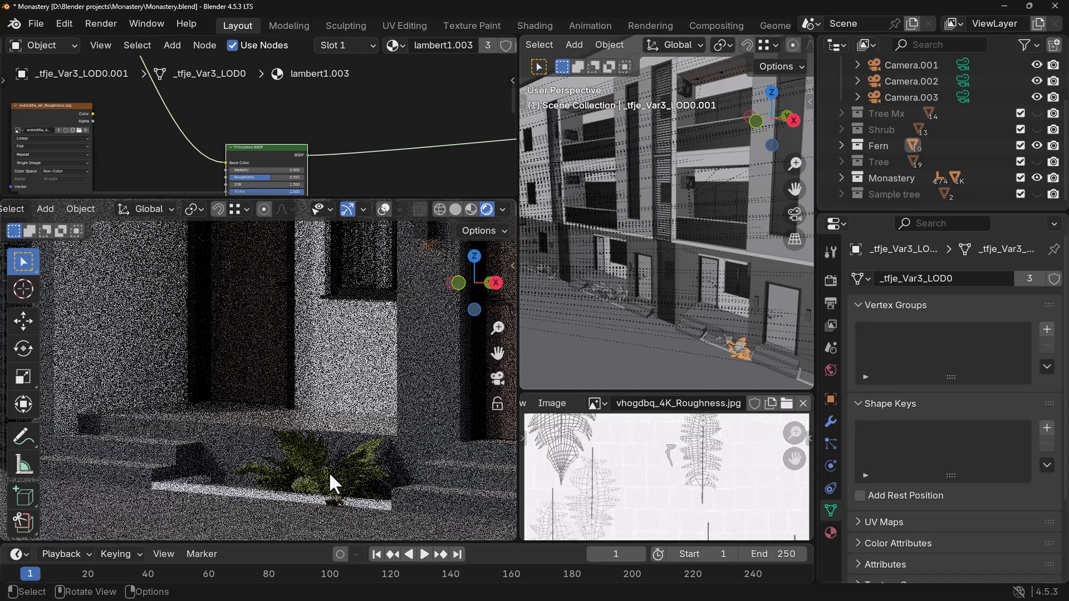
scroll(353, 139, down, 3)
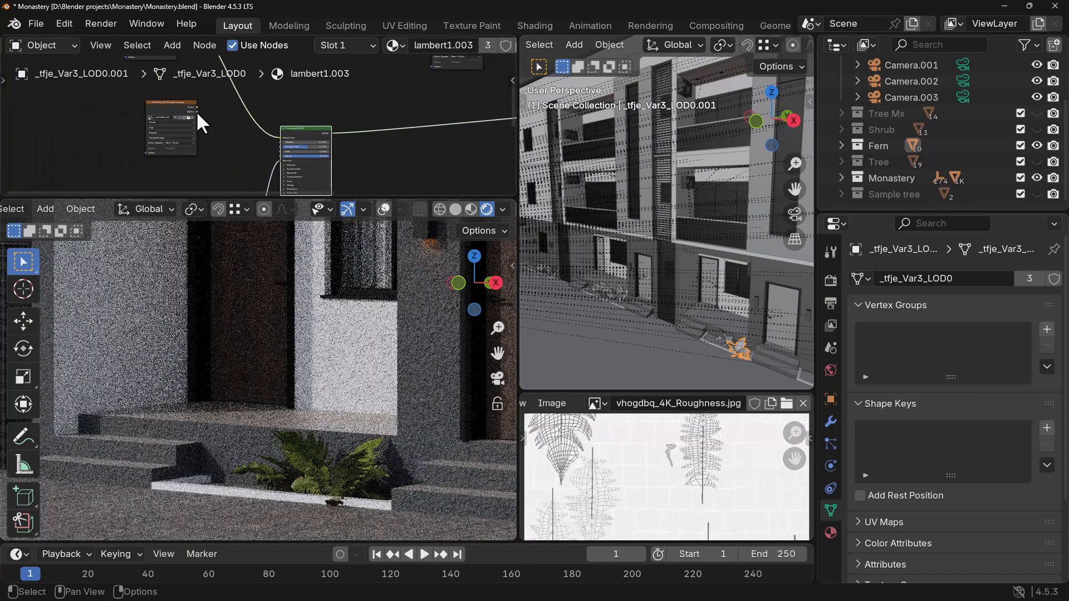
click(194, 112)
drag(195, 108, 280, 147)
drag(201, 143, 223, 143)
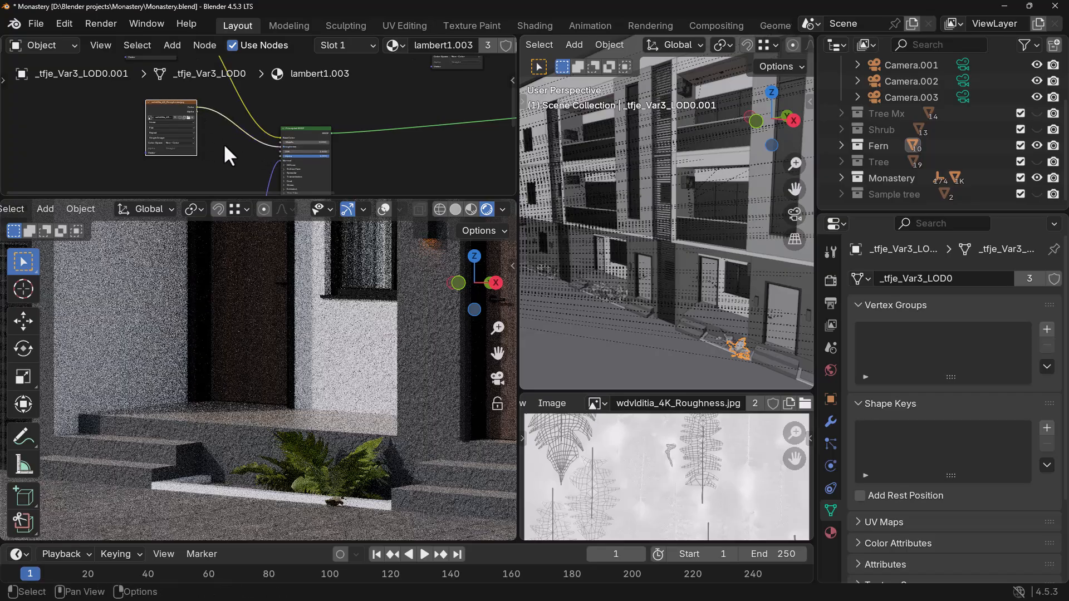
- Select the wdvlditia_4K_Translucency.jpg texture below the Normal Map node and examine its image
scroll(246, 136, down, 8)
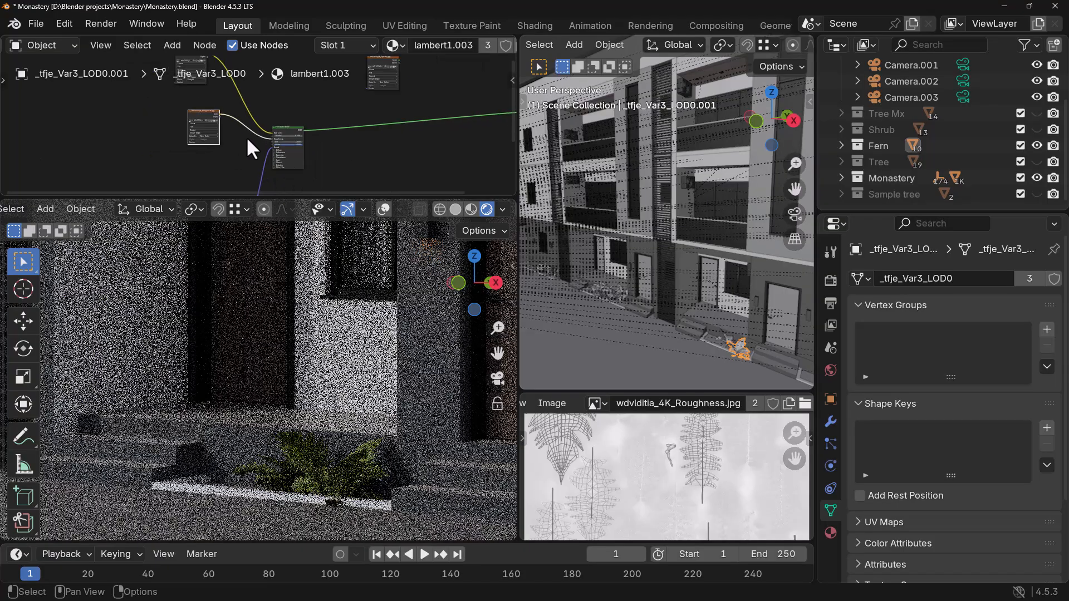
middle_drag(260, 119, 298, 68)
scroll(313, 166, up, 1)
middle_drag(344, 151, 363, 145)
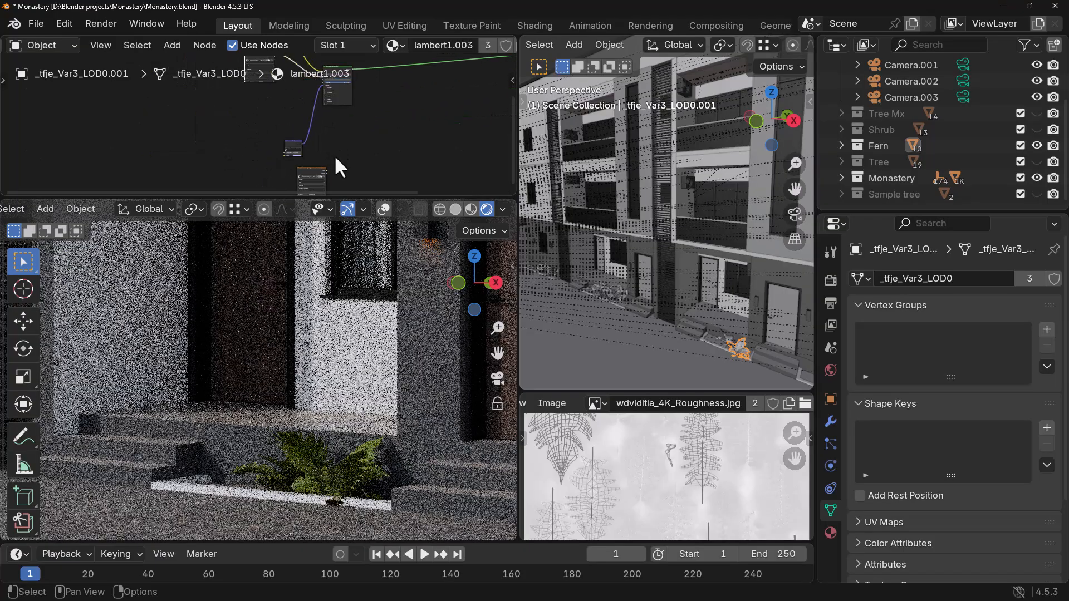
click(315, 177)
mouse_move(289, 147)
middle_down()
mouse_move(355, 175)
mouse_move(377, 117)
mouse_move(396, 126)
mouse_move(292, 157)
middle_up()
scroll(316, 145, down, 7)
scroll(367, 135, up, 2)
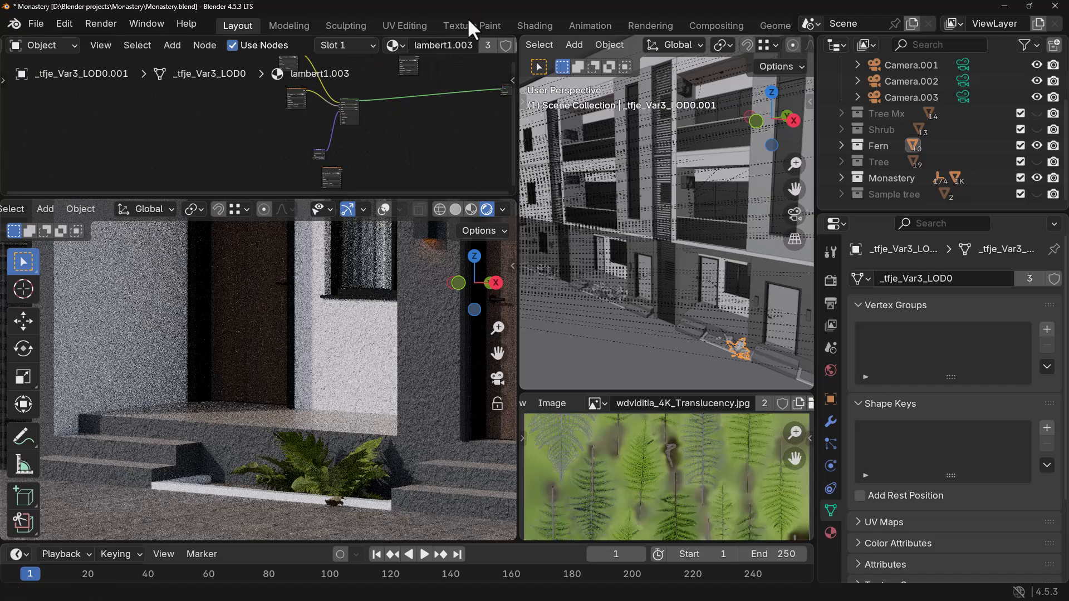
- Restore the wdvlditia_4K_Normal.jpg texture and connect it to the fern material's Normal Map node
scroll(348, 165, up, 2)
mouse_move(372, 146)
middle_down()
mouse_move(342, 138)
mouse_move(370, 161)
mouse_move(354, 142)
mouse_move(366, 142)
middle_up()
scroll(326, 141, up, 4)
scroll(322, 145, down, 2)
scroll(386, 159, down, 2)
scroll(385, 158, down, 3)
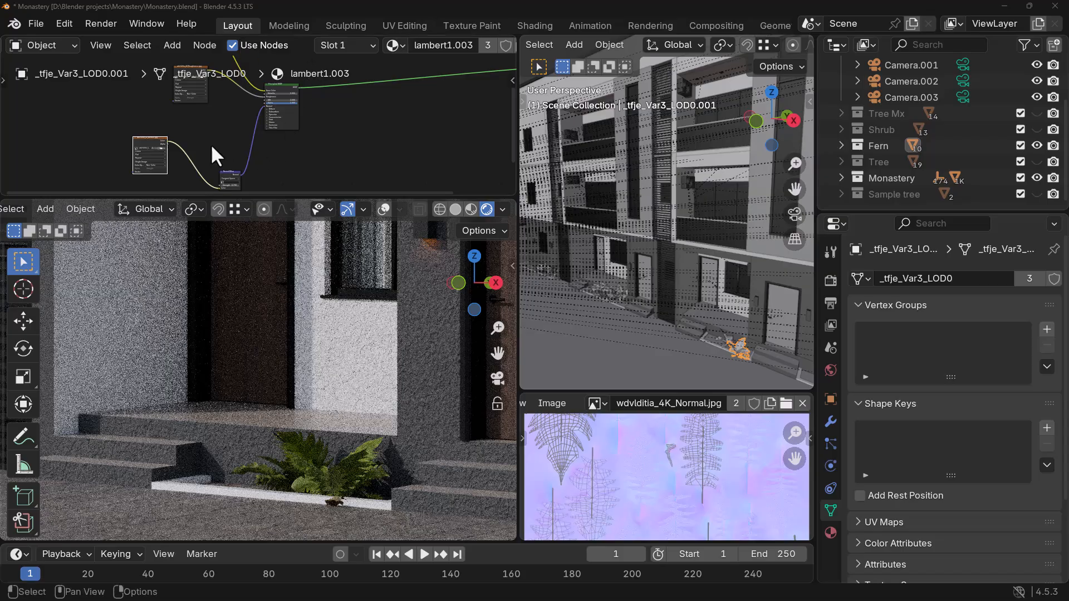
- Insert an Add Shader node on the link between the fern's Principled BSDF and the Material Output
scroll(249, 157, down, 2)
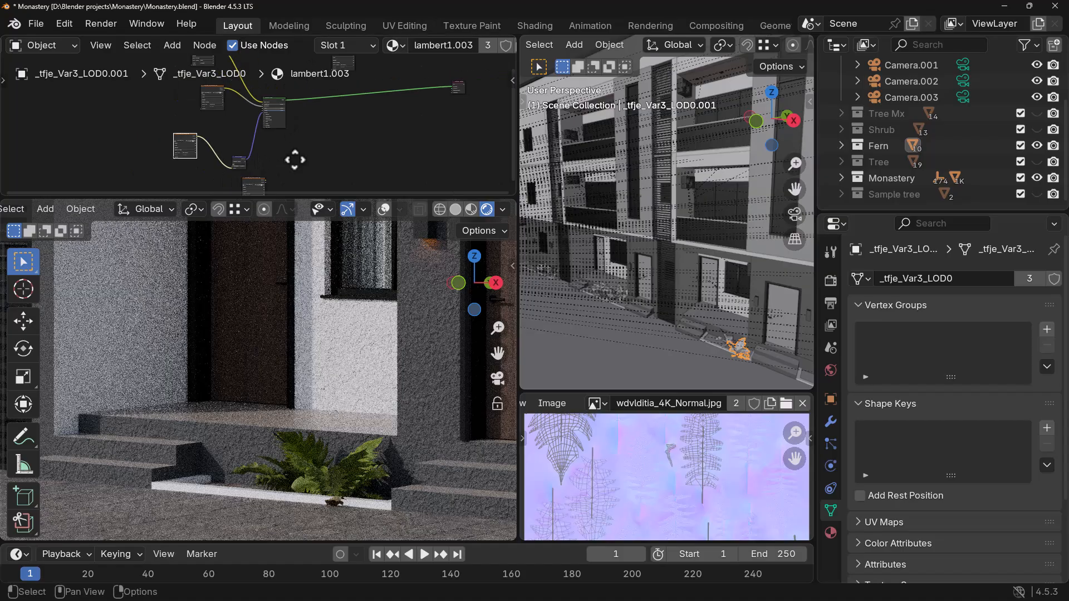
mouse_move(276, 153)
middle_down()
mouse_move(247, 144)
mouse_move(274, 166)
middle_up()
click(229, 177)
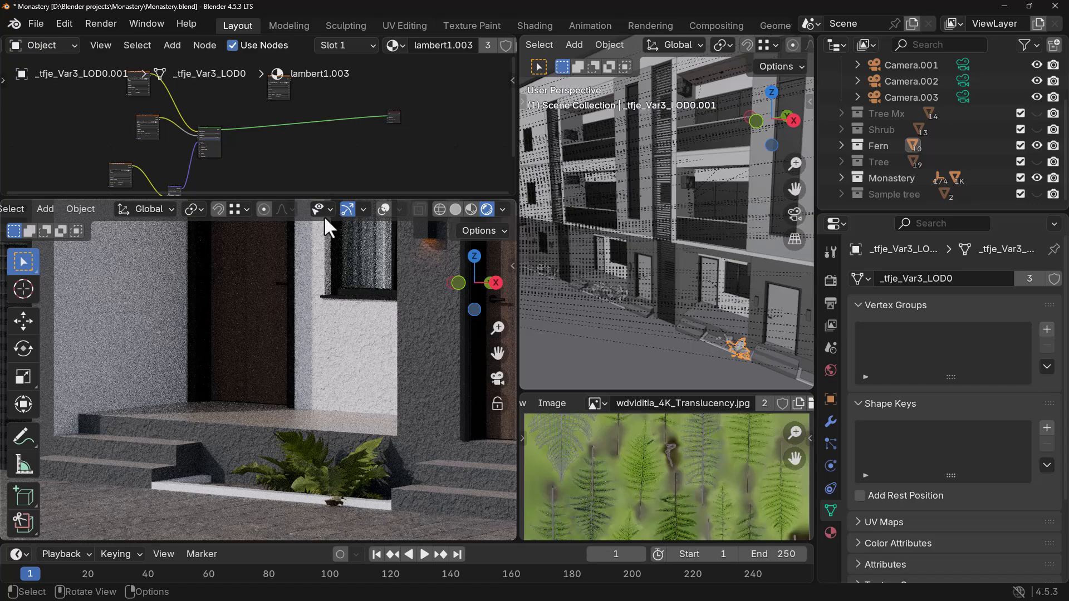
middle_drag(273, 162, 267, 164)
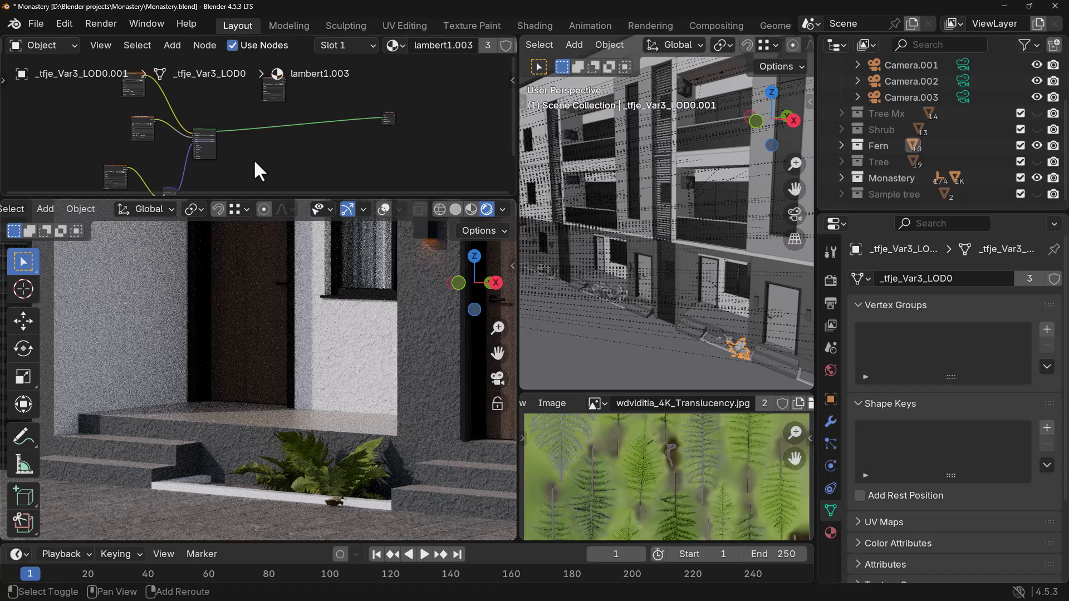
key(shift+a)
text(add)
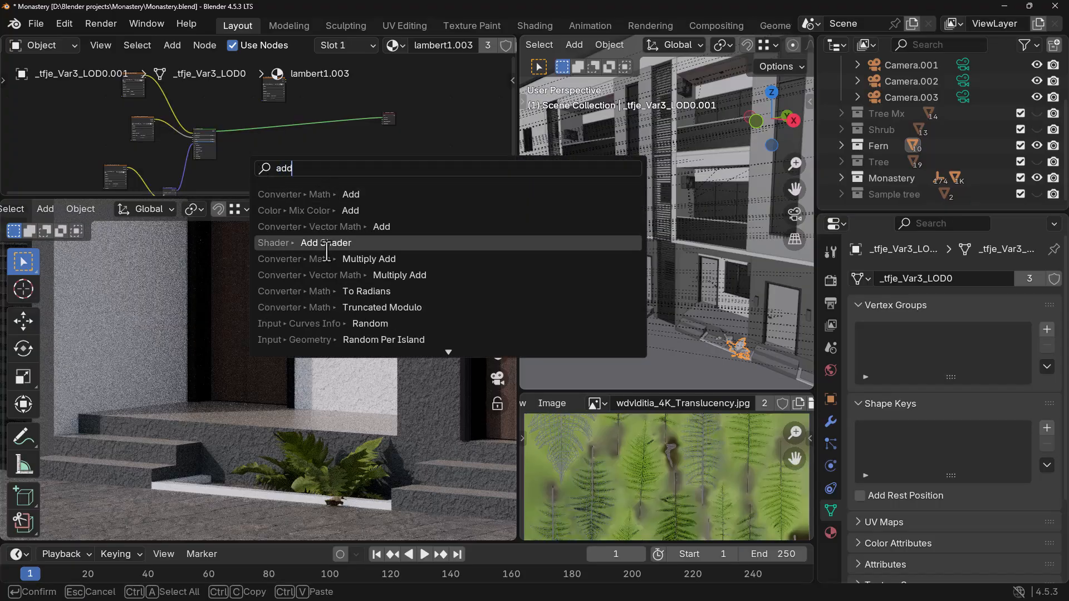
key(Return)
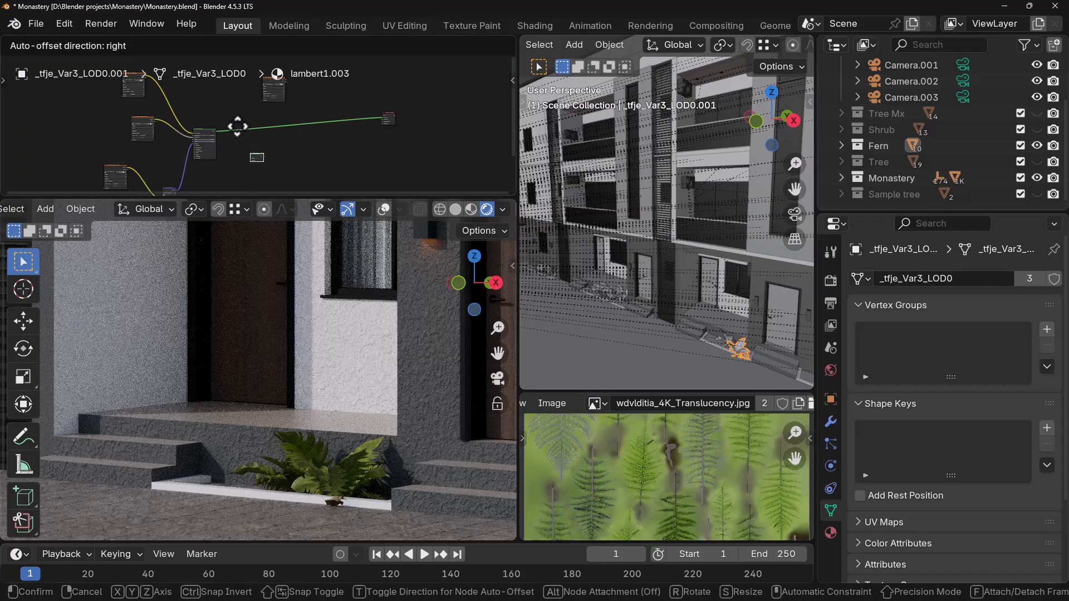
click(246, 169)
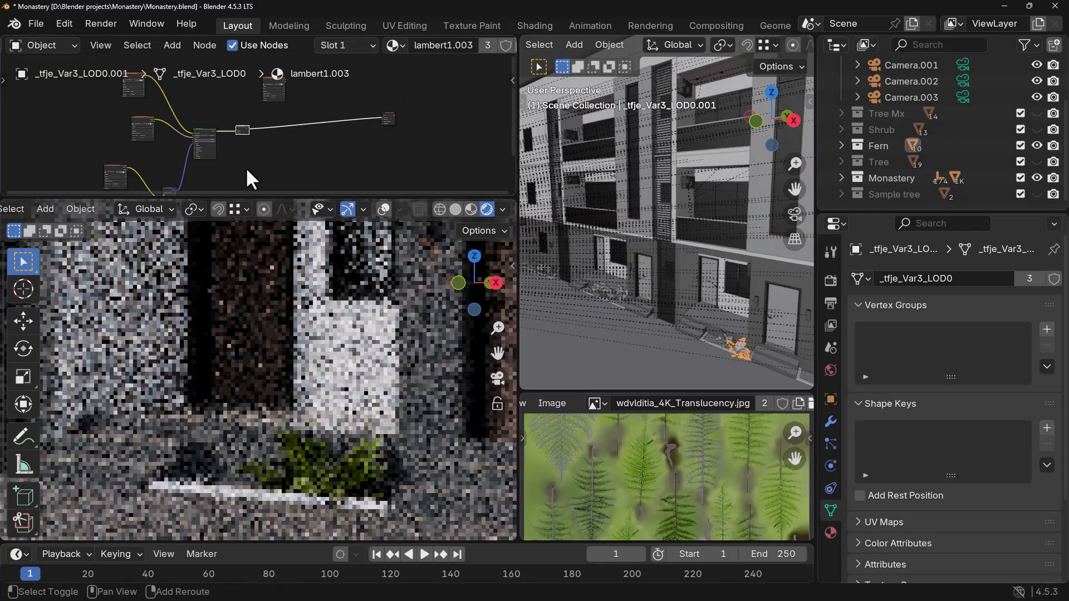
- Add a Translucent BSDF node below the Add Shader node in the fern material
key(shift+a)
text(tra)
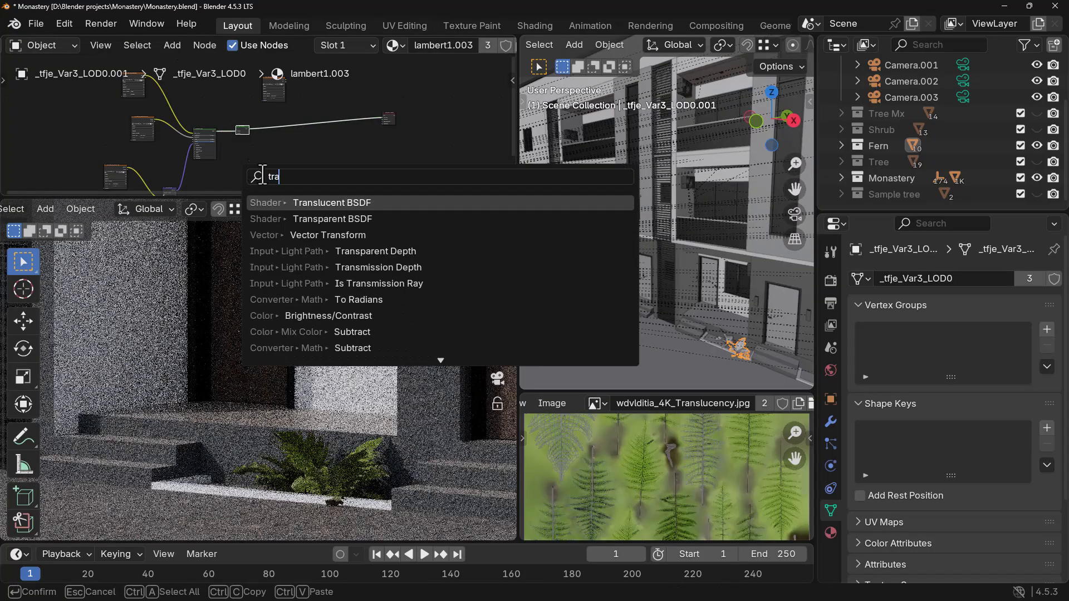
key(Return)
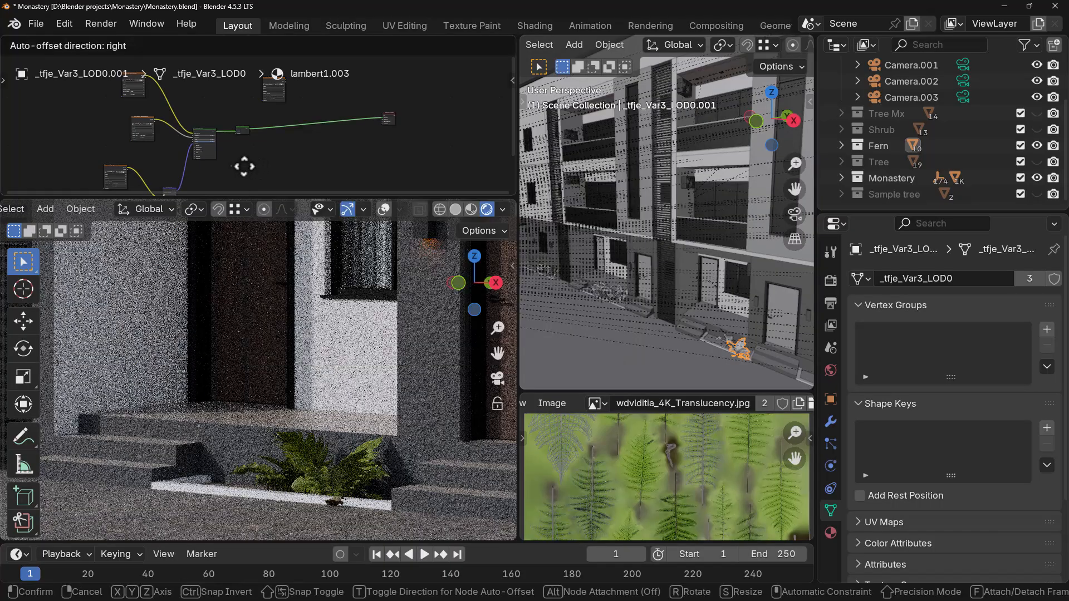
click(227, 167)
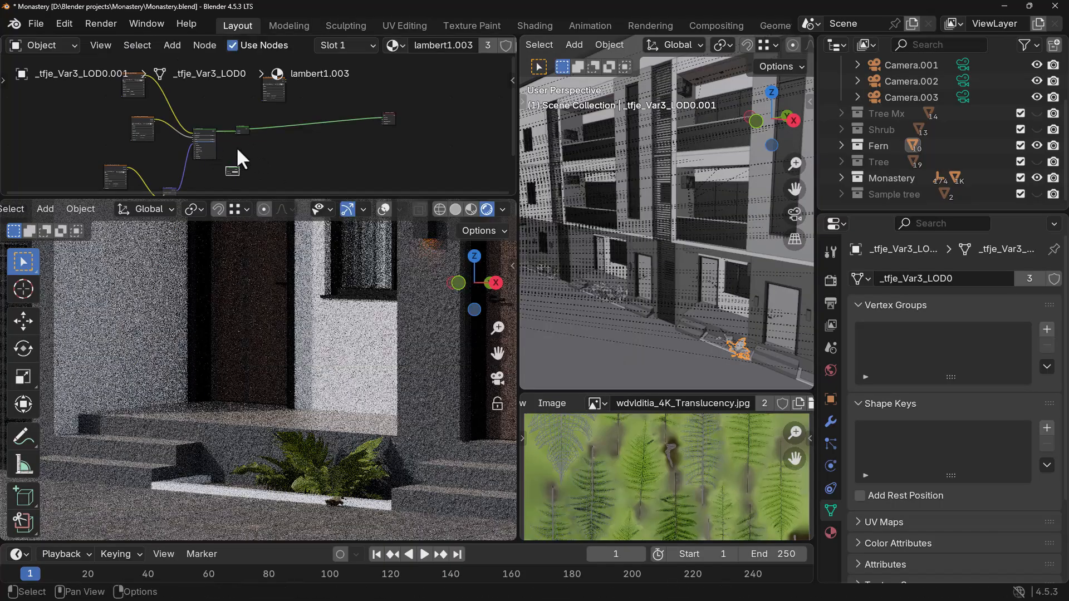
scroll(236, 145, up, 3)
mouse_move(252, 160)
middle_down()
mouse_move(252, 115)
mouse_move(247, 152)
middle_up()
scroll(238, 121, up, 1)
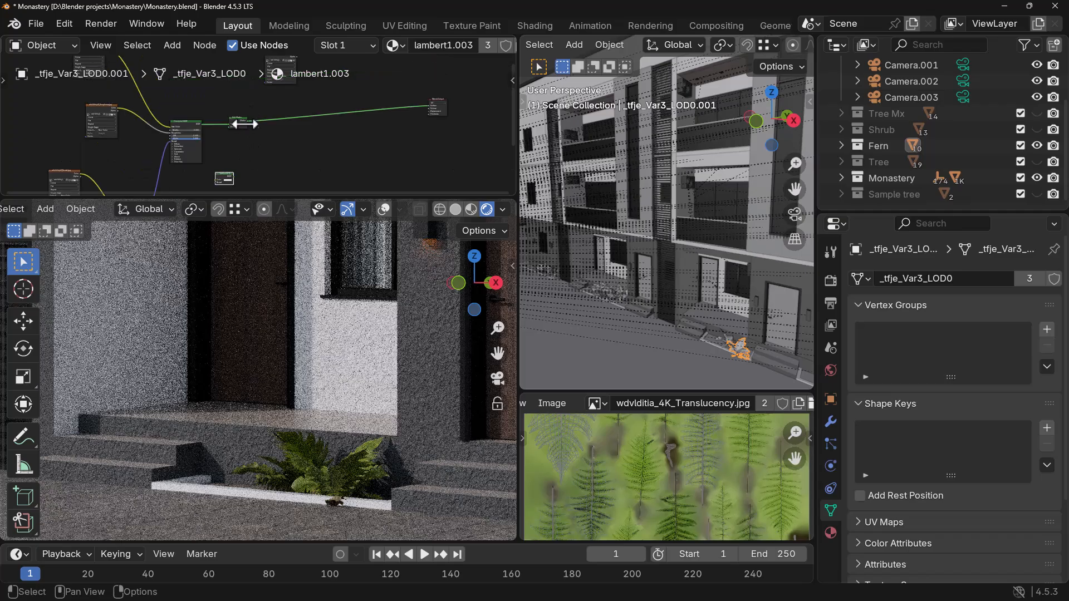
- Move the Add Shader node lower and connect the Translucent BSDF output to its second Shader input
drag(241, 120, 234, 172)
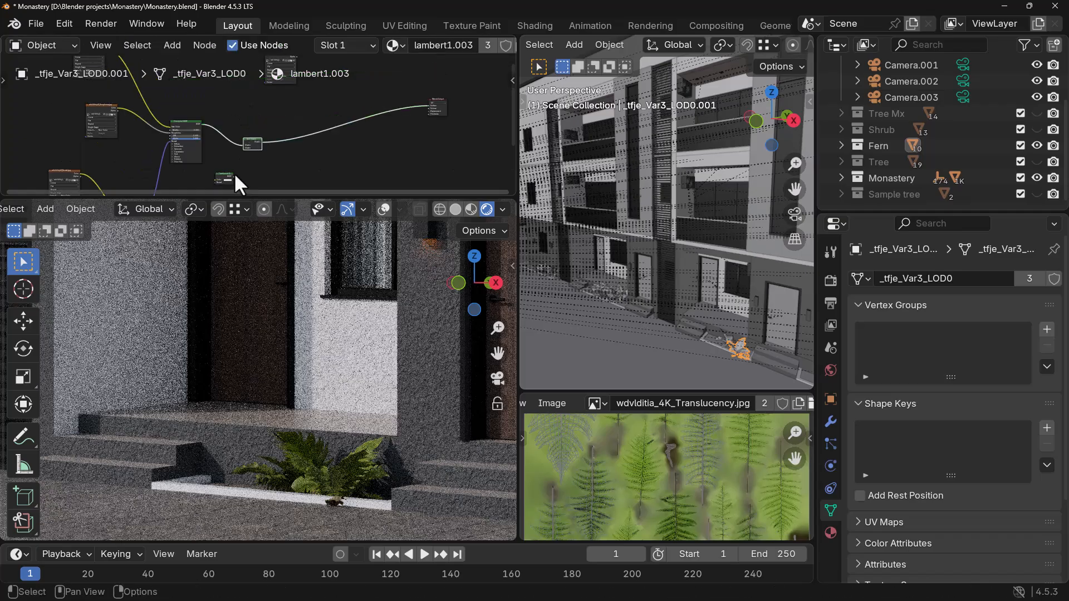
scroll(234, 172, up, 2)
scroll(219, 157, up, 7)
middle_drag(238, 146, 215, 121)
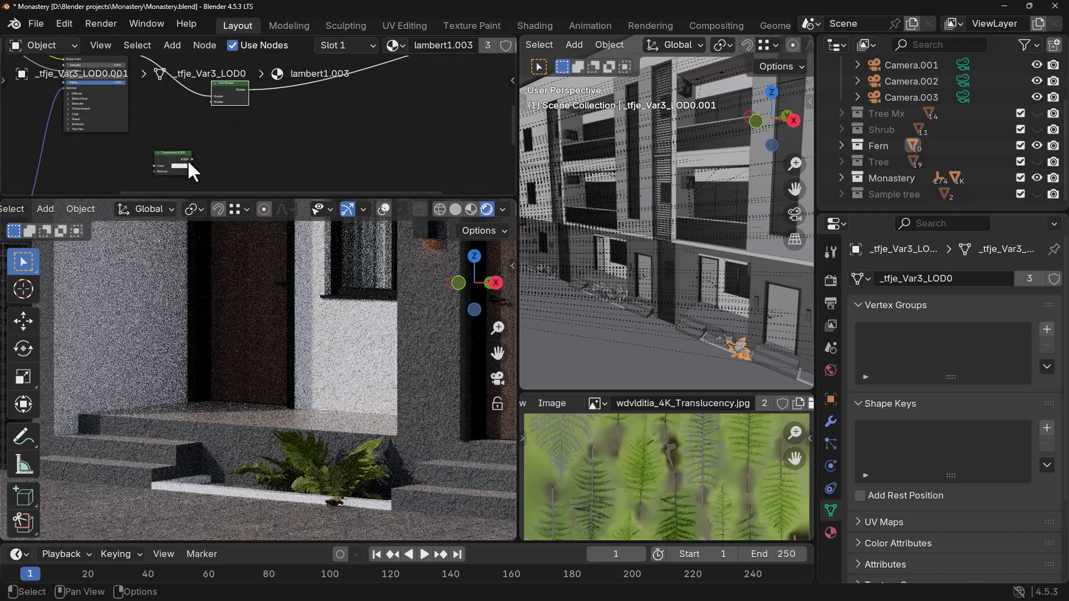
drag(192, 159, 209, 103)
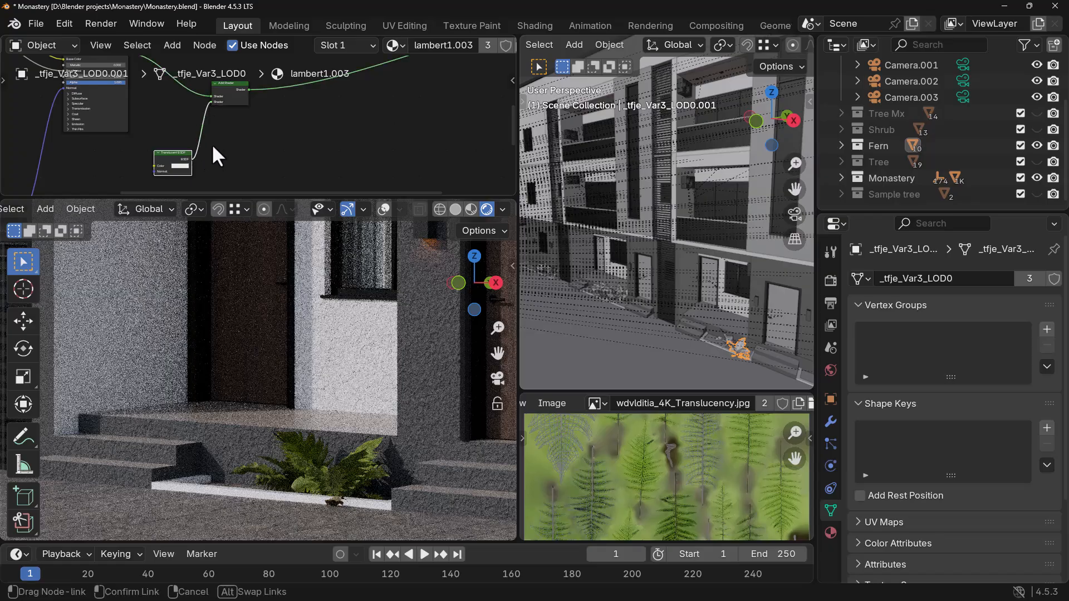
drag(213, 144, 219, 162)
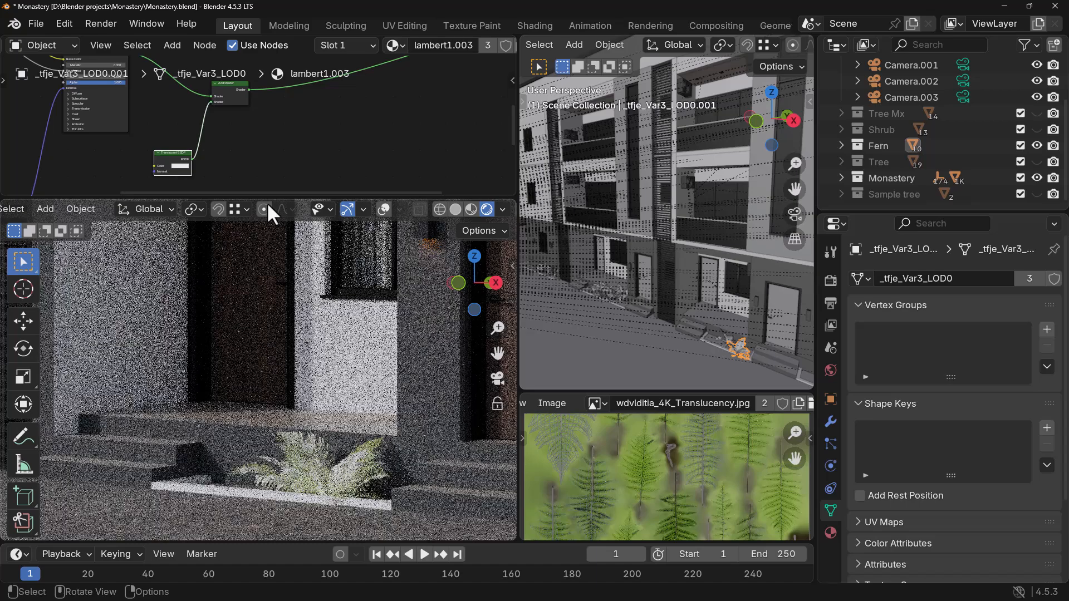
- Connect the Normal Map node to the Translucent BSDF's Normal input and the wdvlditia_4K_Translucency.jpg texture's color to its Color input
middle_drag(241, 132, 269, 143)
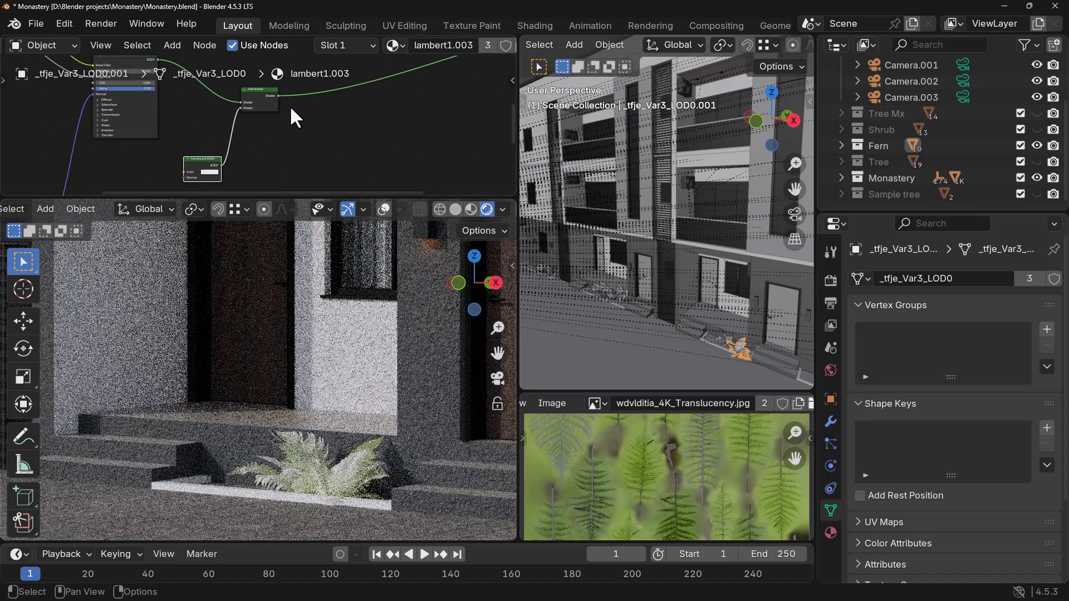
scroll(251, 134, down, 1)
middle_drag(264, 146, 274, 104)
scroll(287, 119, down, 2)
scroll(275, 108, down, 3)
scroll(239, 140, up, 2)
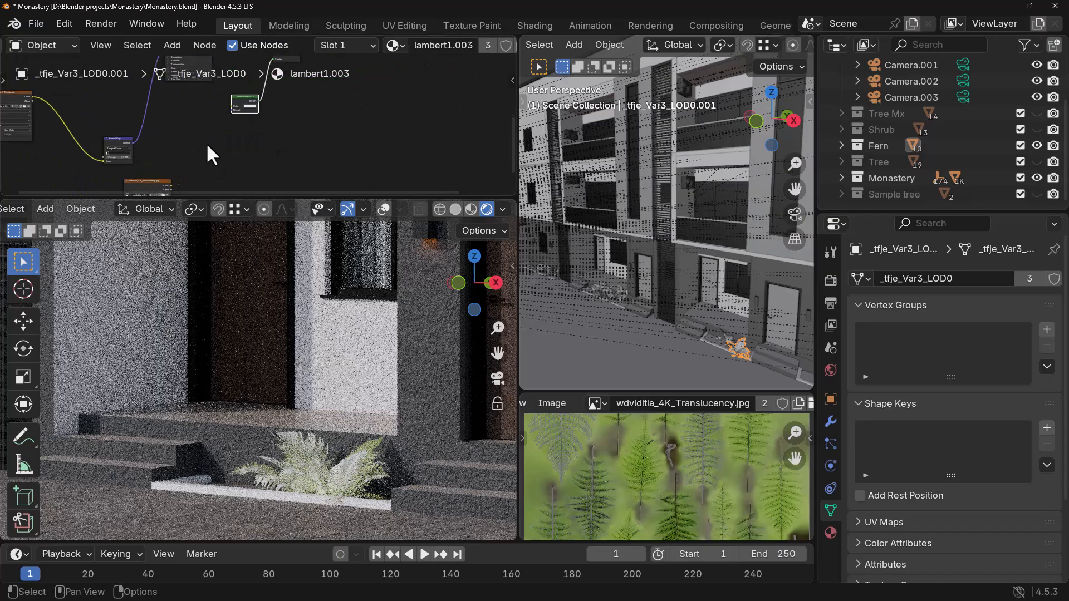
drag(113, 146, 228, 105)
mouse_move(204, 133)
middle_down()
mouse_move(206, 124)
mouse_move(200, 151)
middle_up()
scroll(200, 137, down, 1)
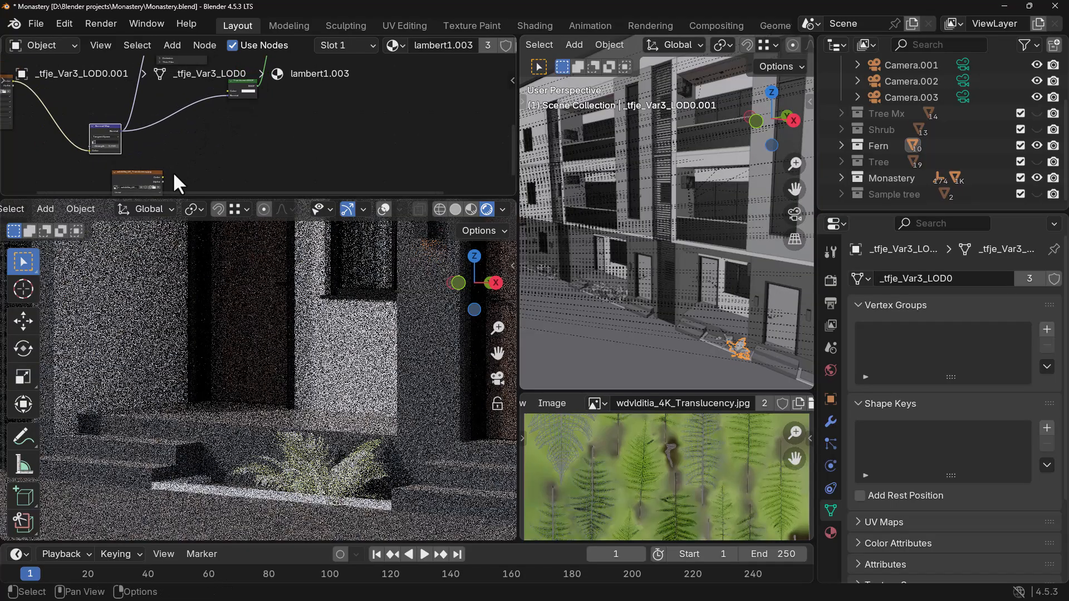
drag(228, 91, 162, 177)
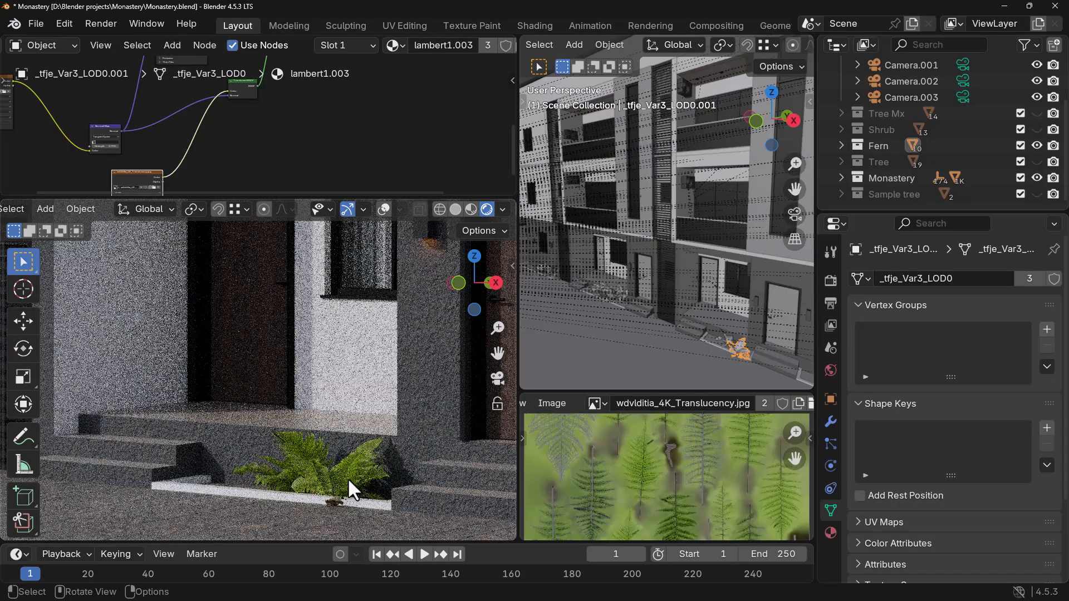
- Insert a Mix Shader node on the link between the Add Shader and the Material Output
middle_drag(380, 170, 251, 140)
scroll(237, 132, up, 1)
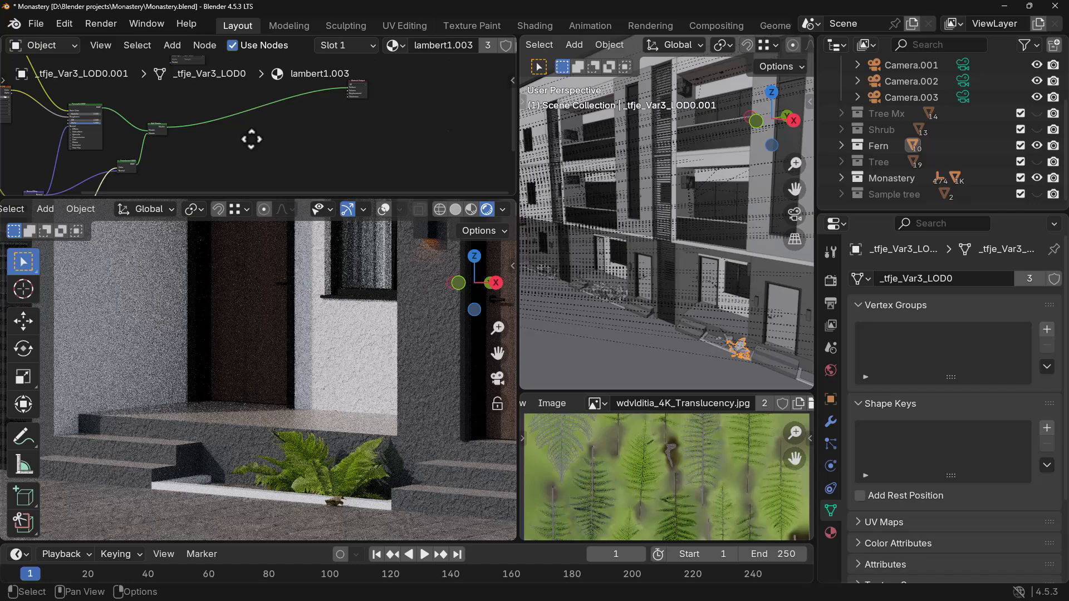
scroll(225, 143, up, 1)
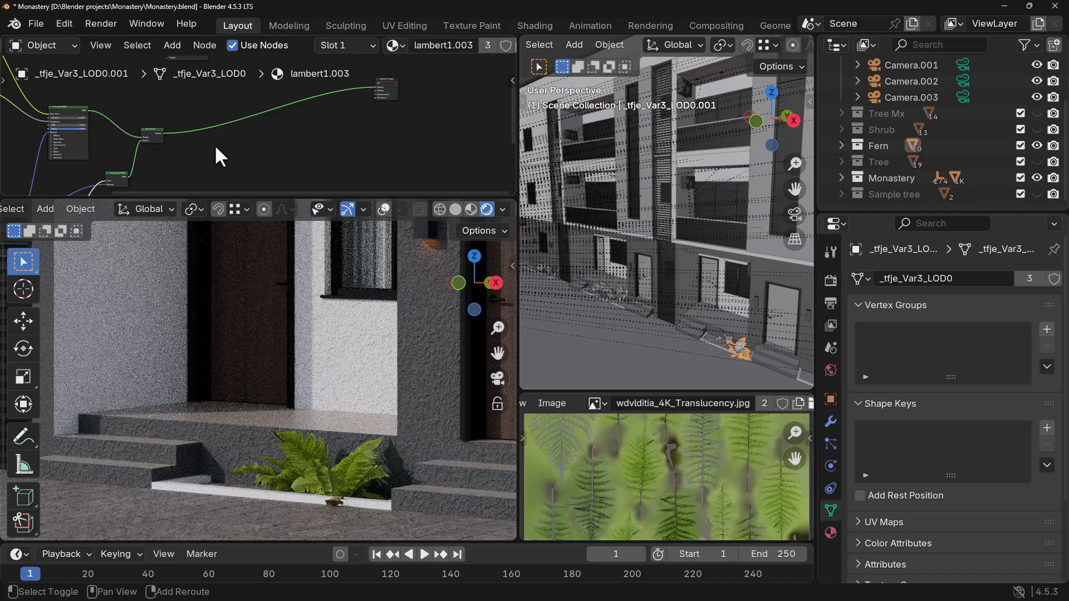
key(shift+a)
text(mi)
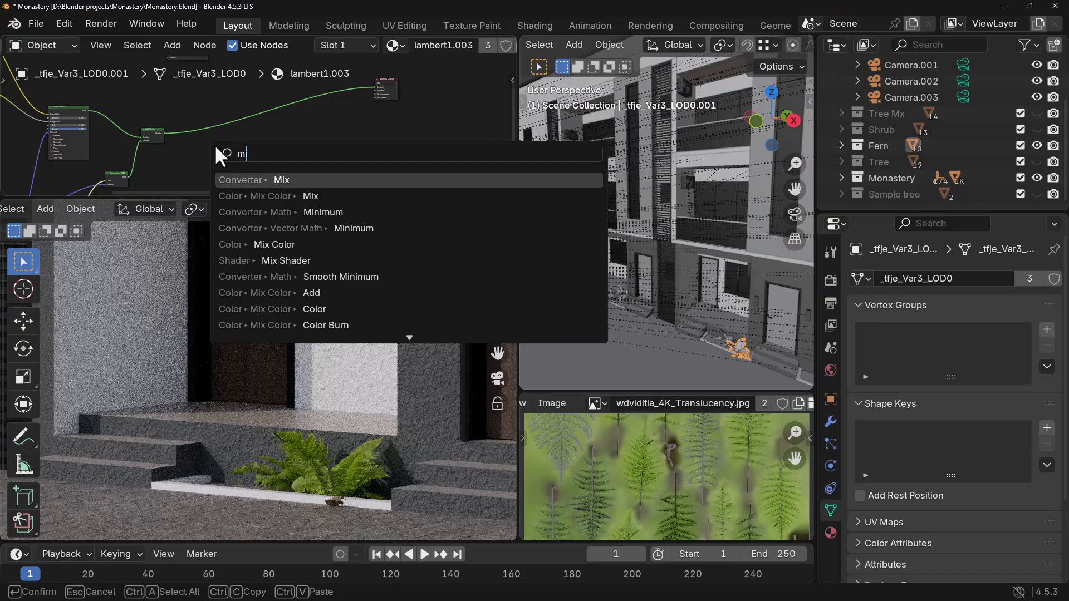
text(x)
key(Down)
key(Down)
key(Down)
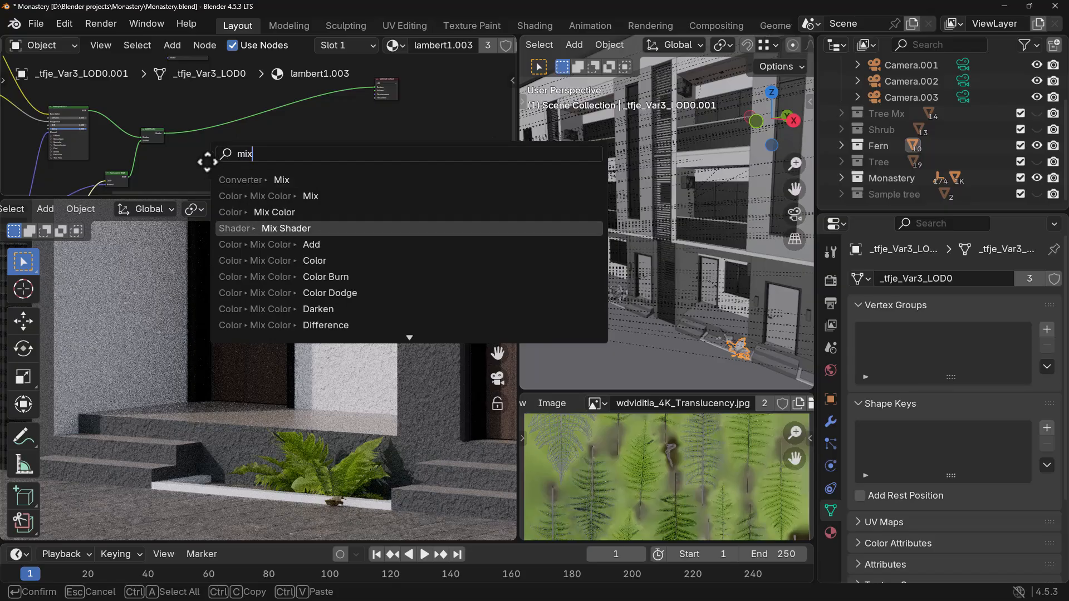
key(Return)
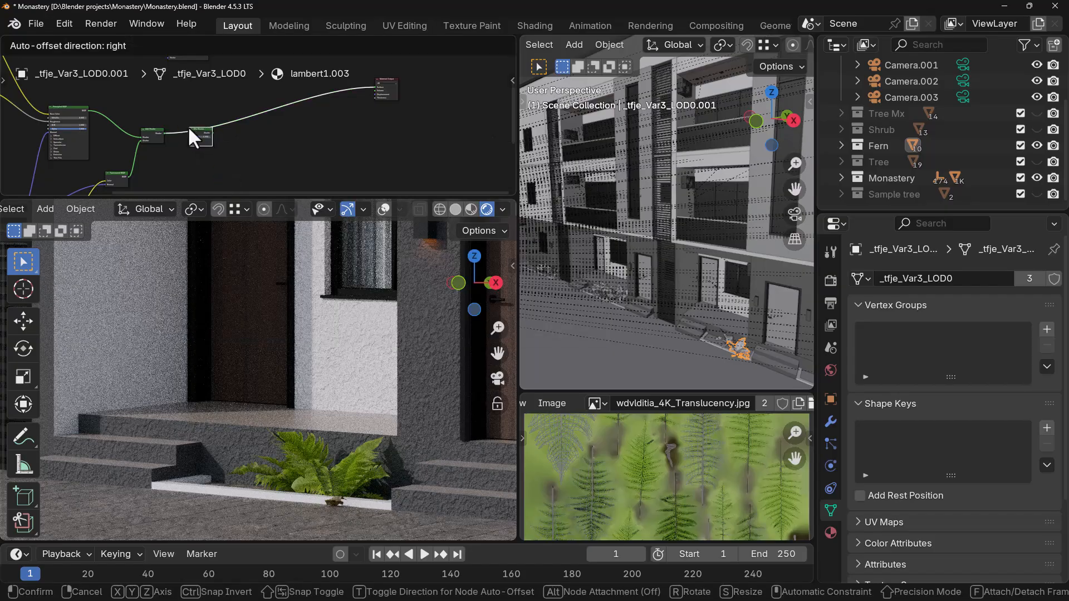
click(192, 129)
scroll(295, 129, up, 2)
scroll(251, 128, down, 1)
middle_drag(162, 86, 177, 99)
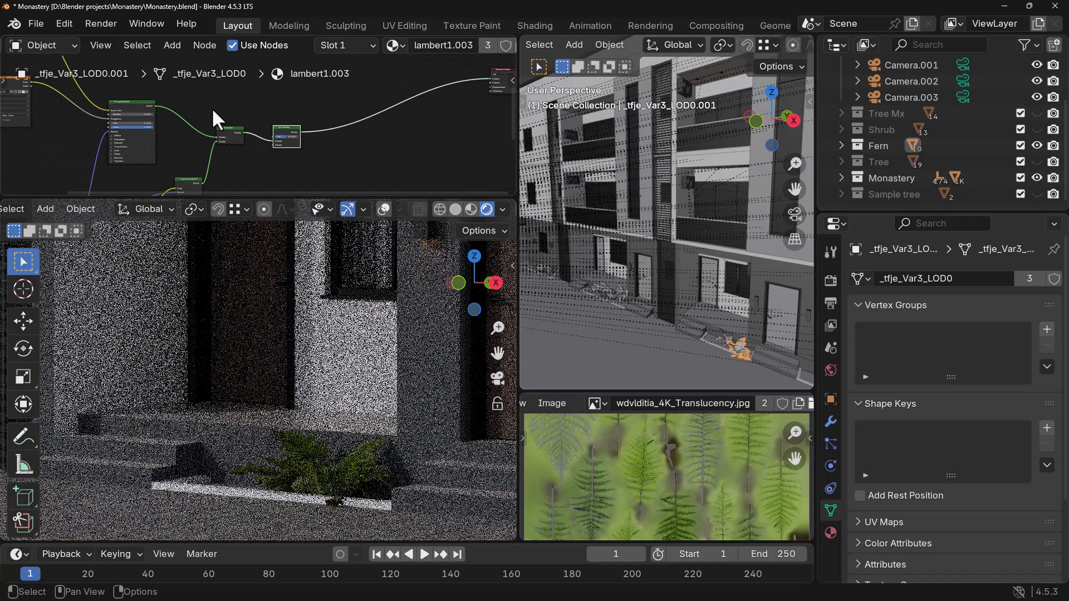
- Connect the Principled BSDF to the Mix Shader's first Shader input and the Add Shader to its second
middle_drag(178, 139, 168, 143)
scroll(168, 135, up, 2)
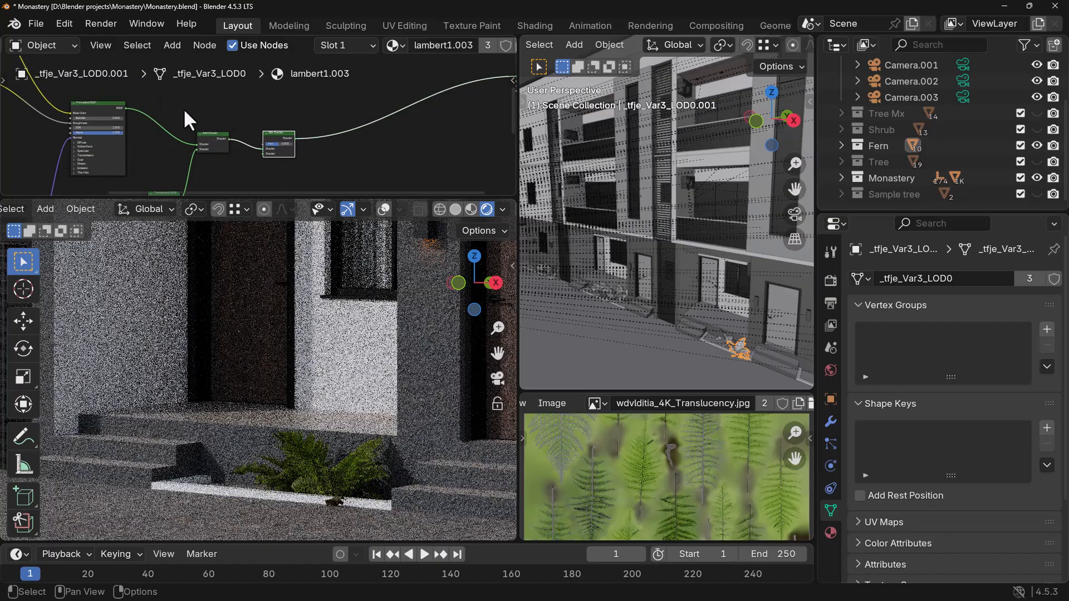
scroll(257, 149, up, 2)
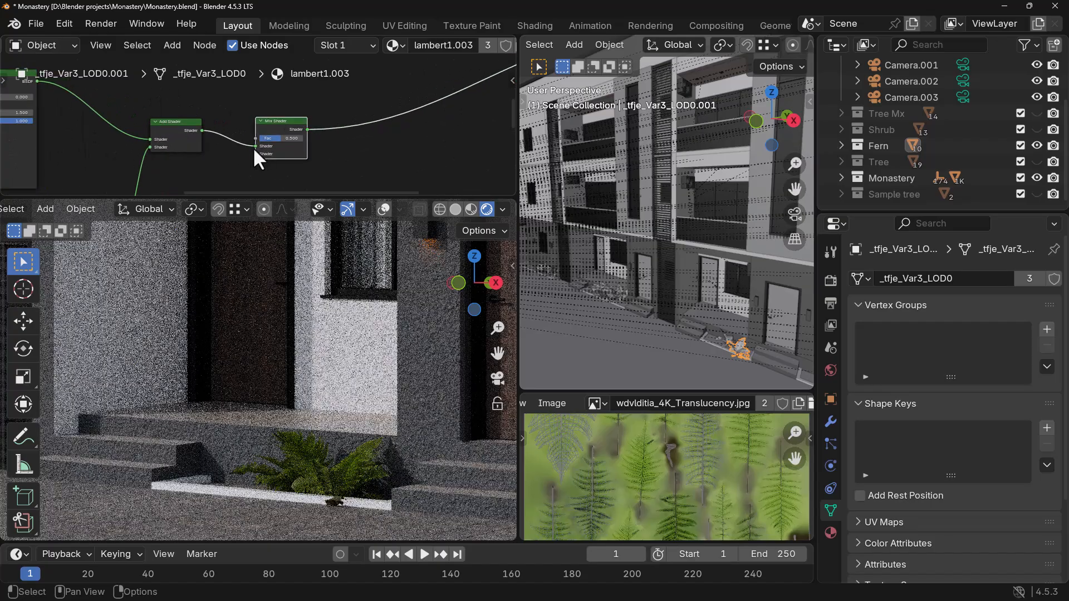
middle_drag(242, 158, 259, 148)
mouse_move(262, 144)
mouse_down()
mouse_move(261, 153)
mouse_move(250, 148)
mouse_up()
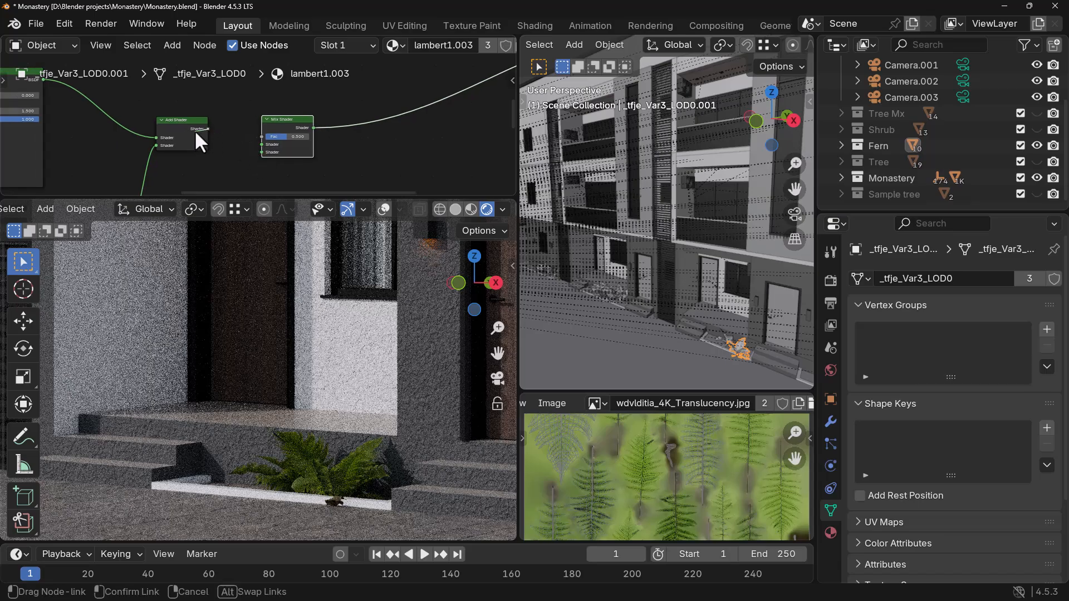
middle_drag(202, 167, 214, 191)
drag(53, 101, 260, 171)
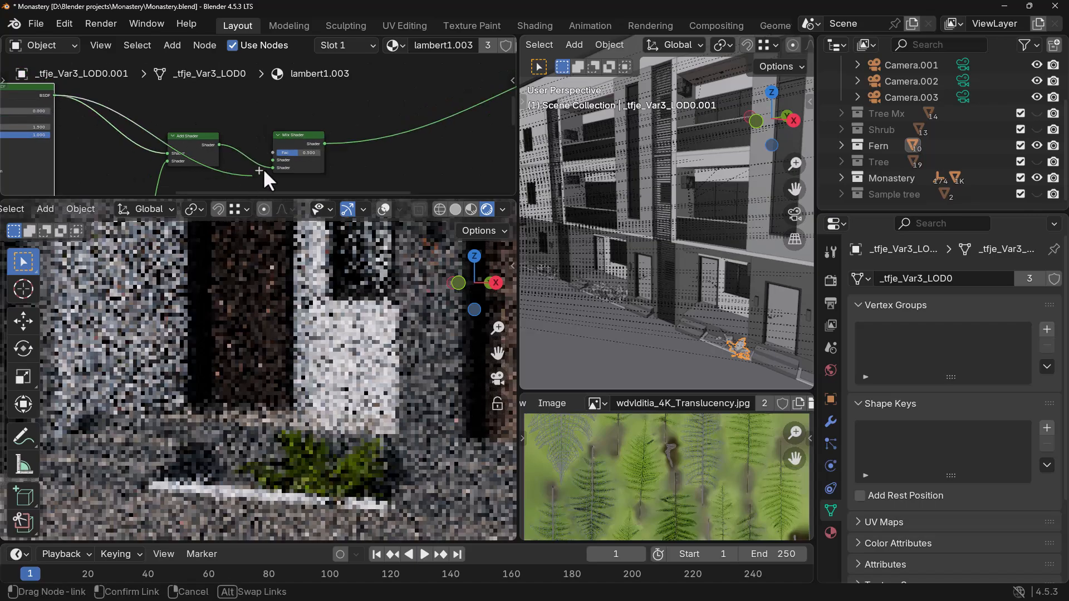
drag(277, 109, 274, 105)
drag(183, 82, 177, 110)
middle_drag(305, 145, 298, 145)
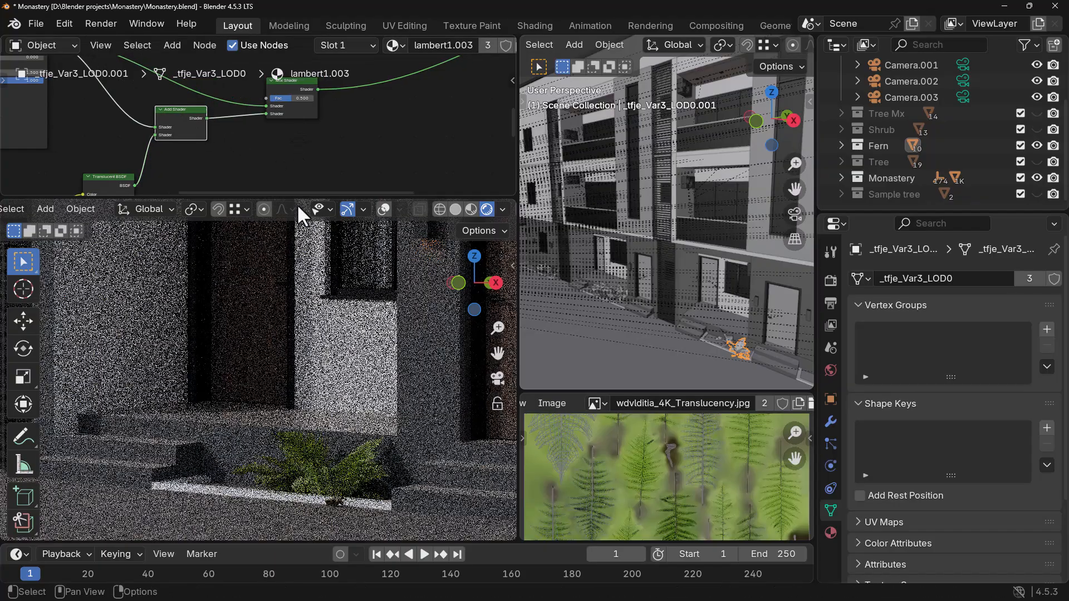
- Set the Mix Shader's Fac to 0 to preview the fern without the translucent shader
scroll(322, 106, up, 4)
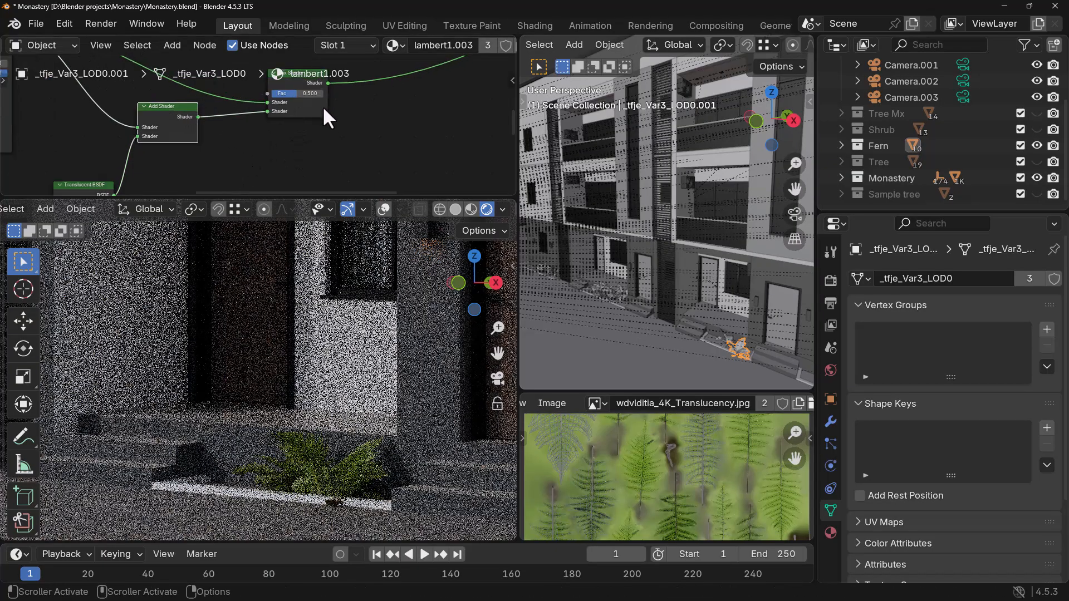
mouse_move(305, 136)
mouse_down()
mouse_move(344, 136)
mouse_move(267, 136)
mouse_move(322, 135)
mouse_up()
scroll(322, 135, down, 8)
middle_drag(275, 152, 371, 158)
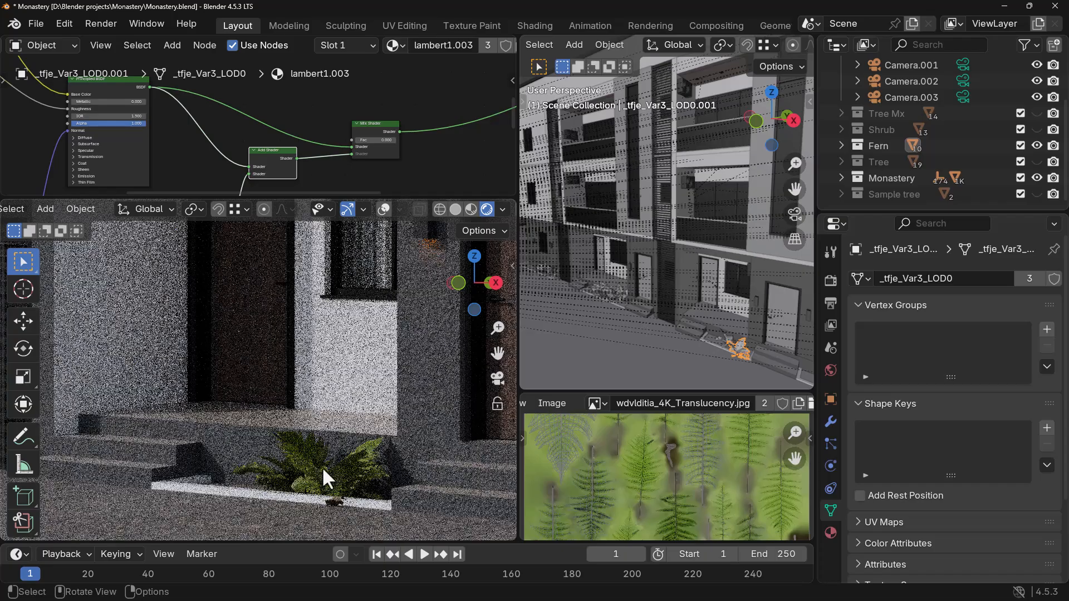
- Set the Mix Shader's Fac to 0.5
scroll(412, 134, up, 3)
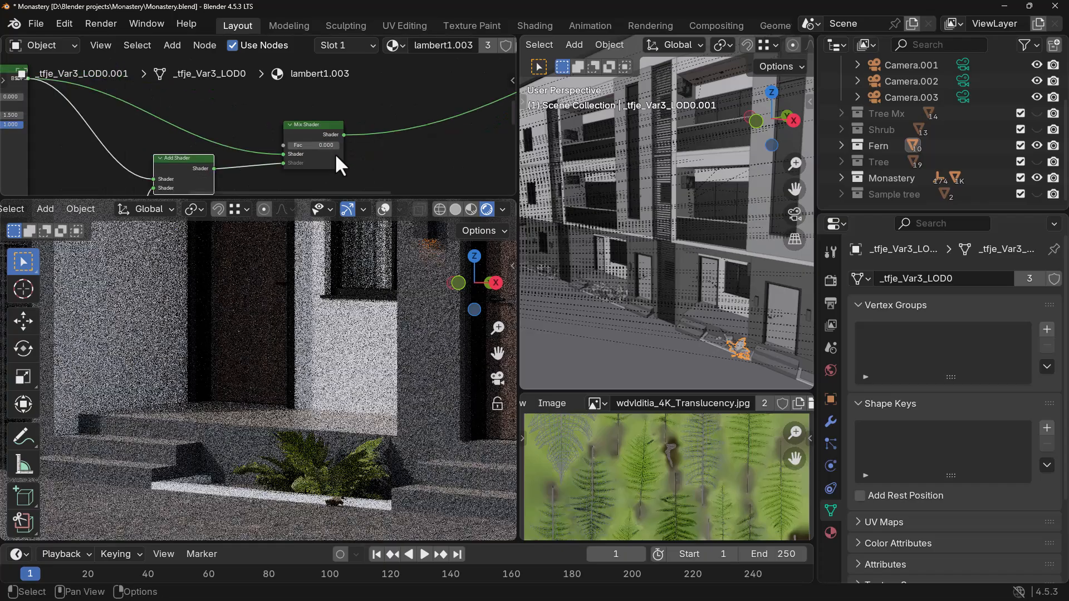
scroll(302, 152, up, 2)
middle_drag(324, 149, 272, 133)
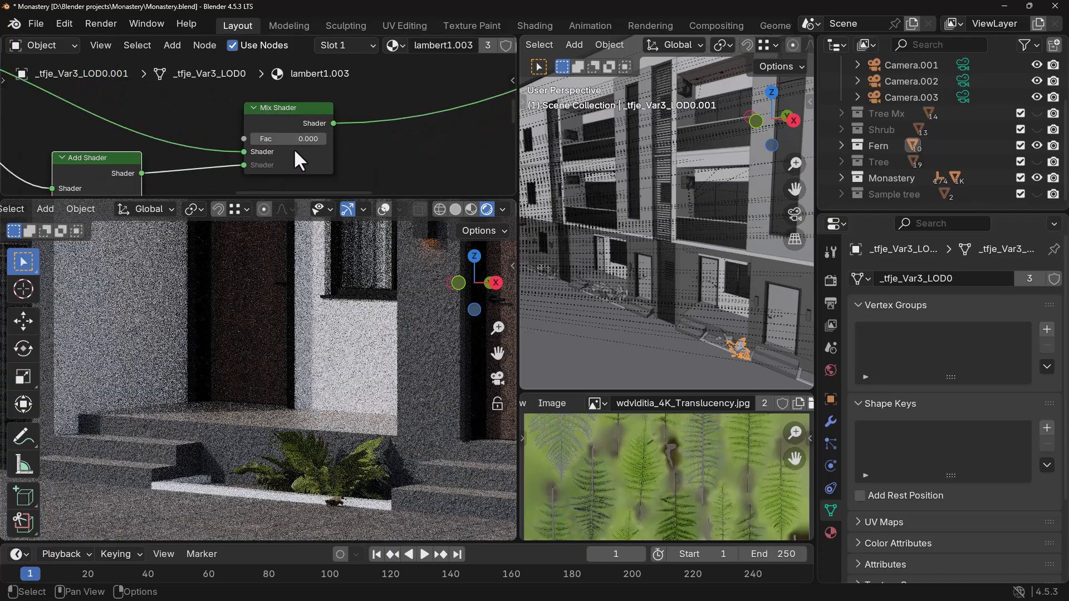
click(298, 140)
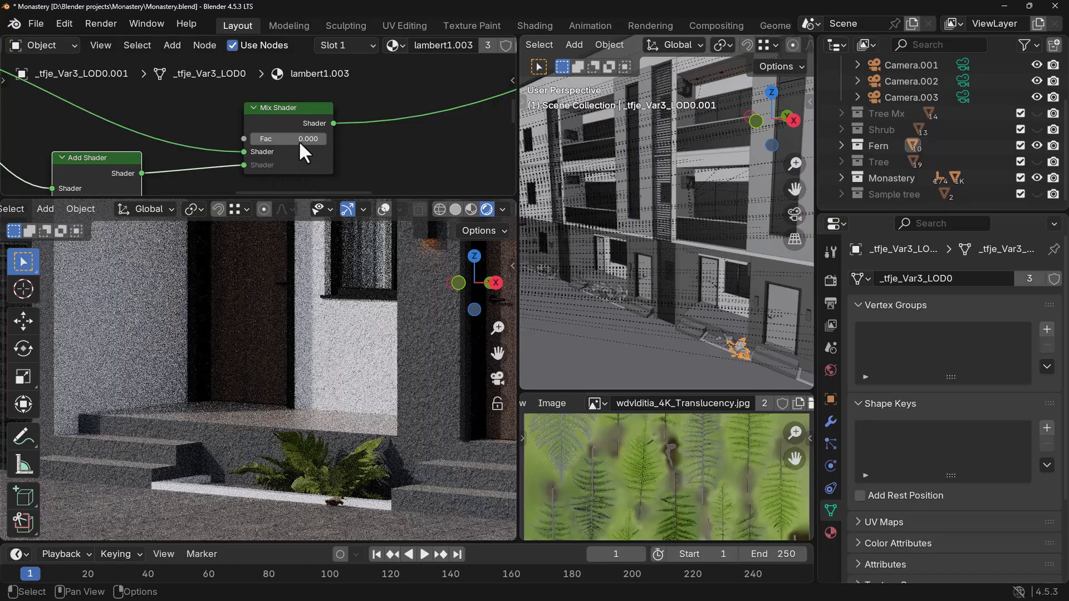
text(0.5)
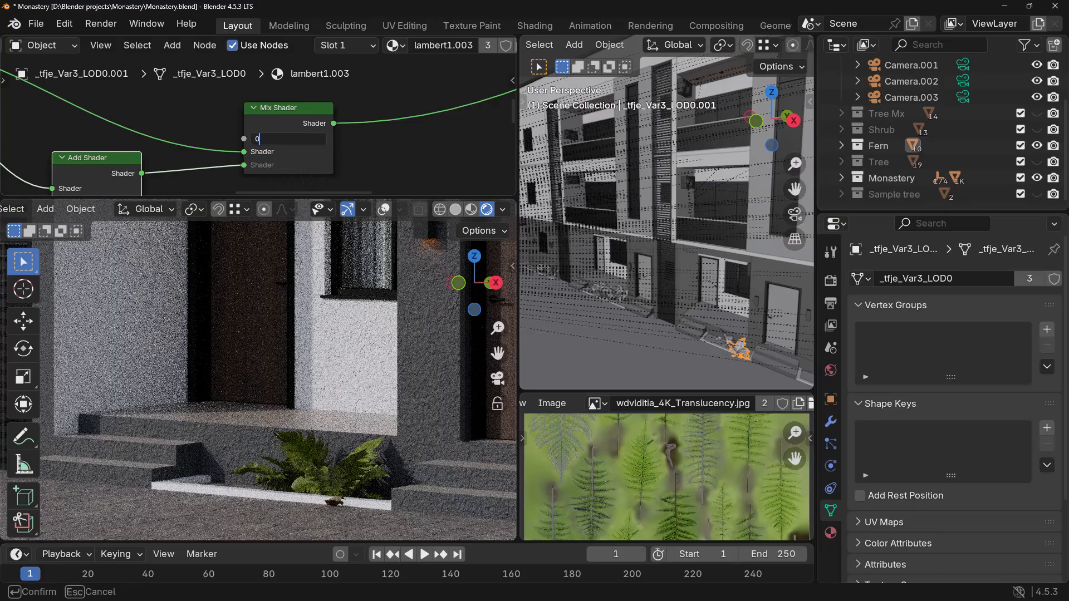
key(Return)
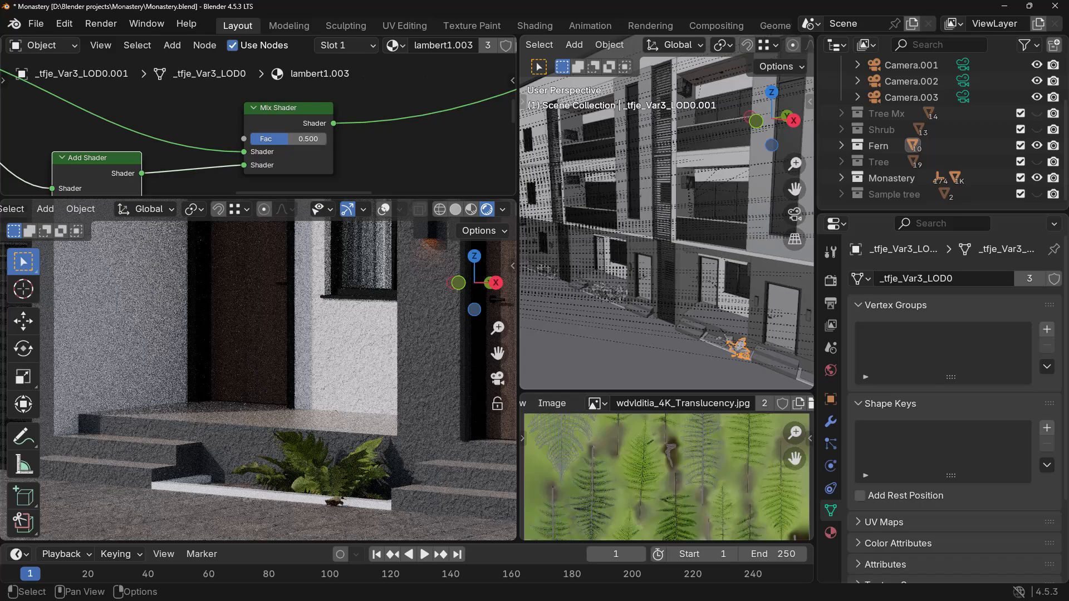
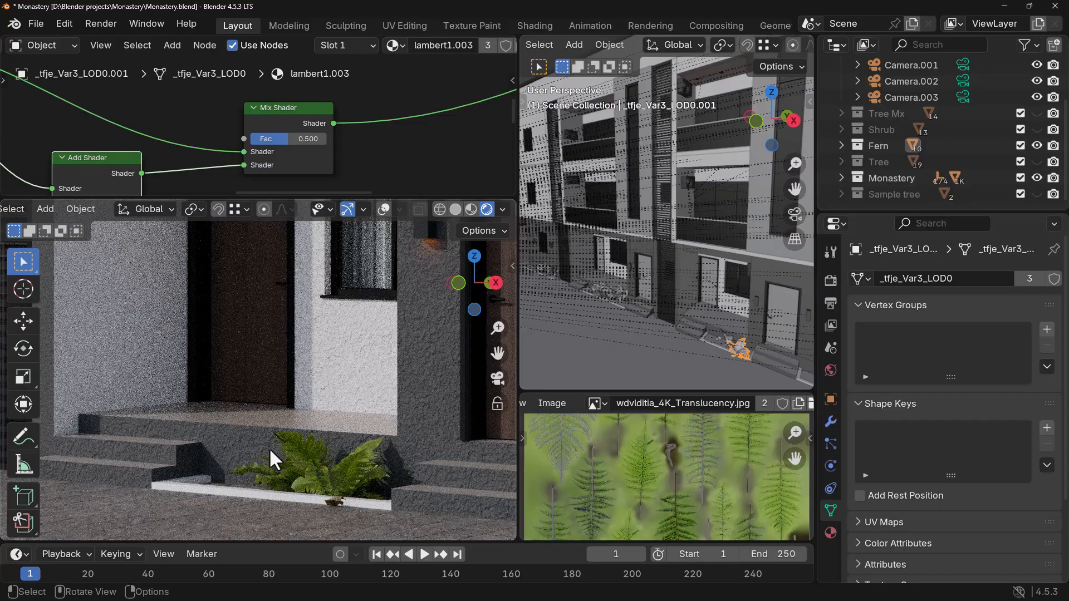
- Insert a second Mix Shader node on the link between the first Mix Shader and the Material Output
scroll(325, 146, down, 5)
middle_drag(325, 156, 295, 147)
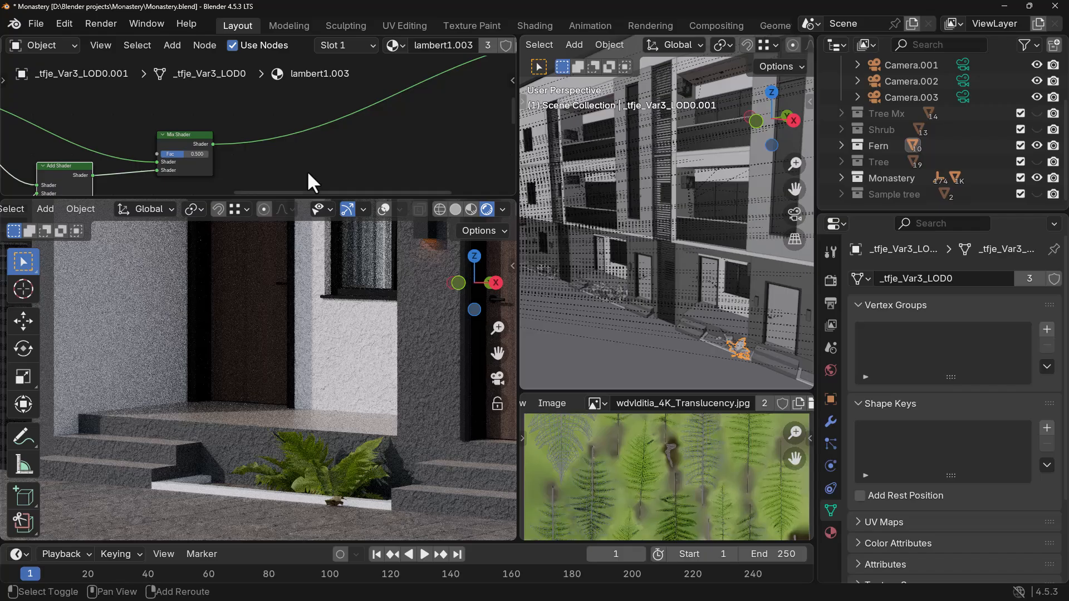
key(shift+a)
text(mix)
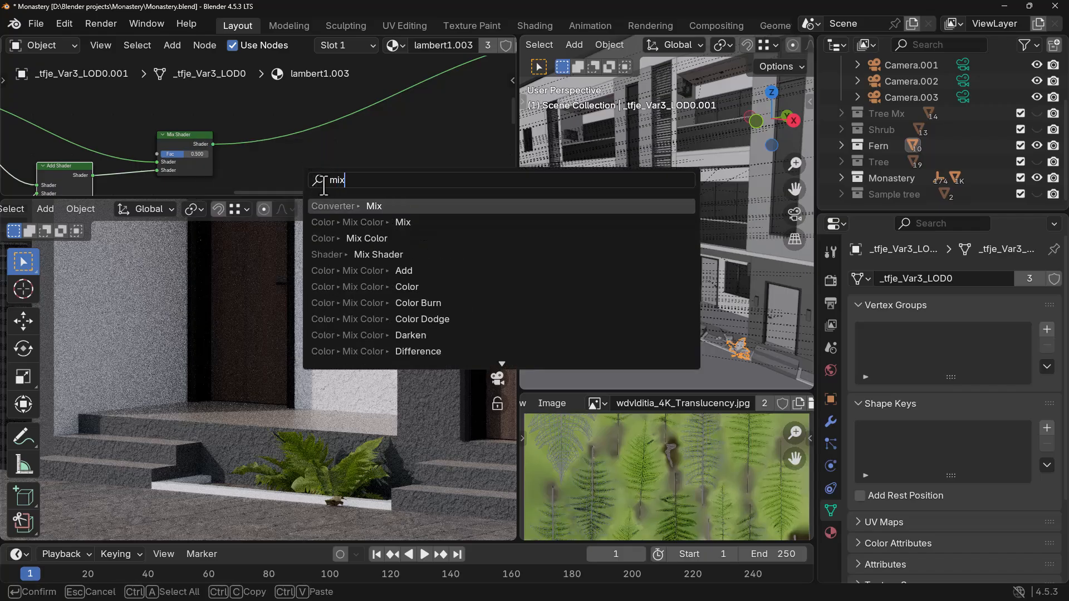
key(Down)
key(Down)
key(Down)
key(Return)
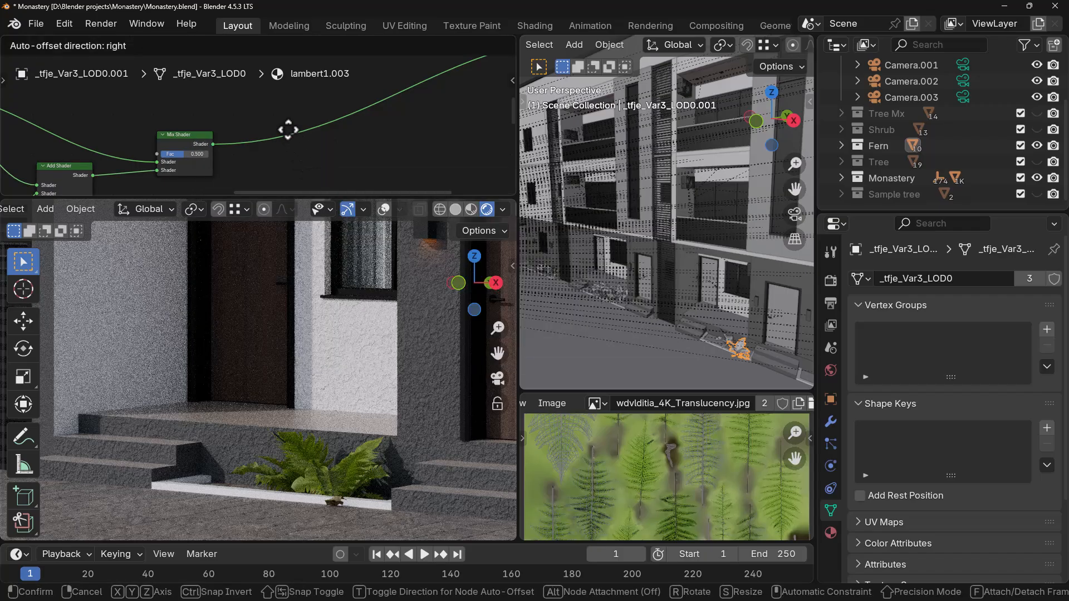
click(375, 124)
scroll(329, 151, up, 1)
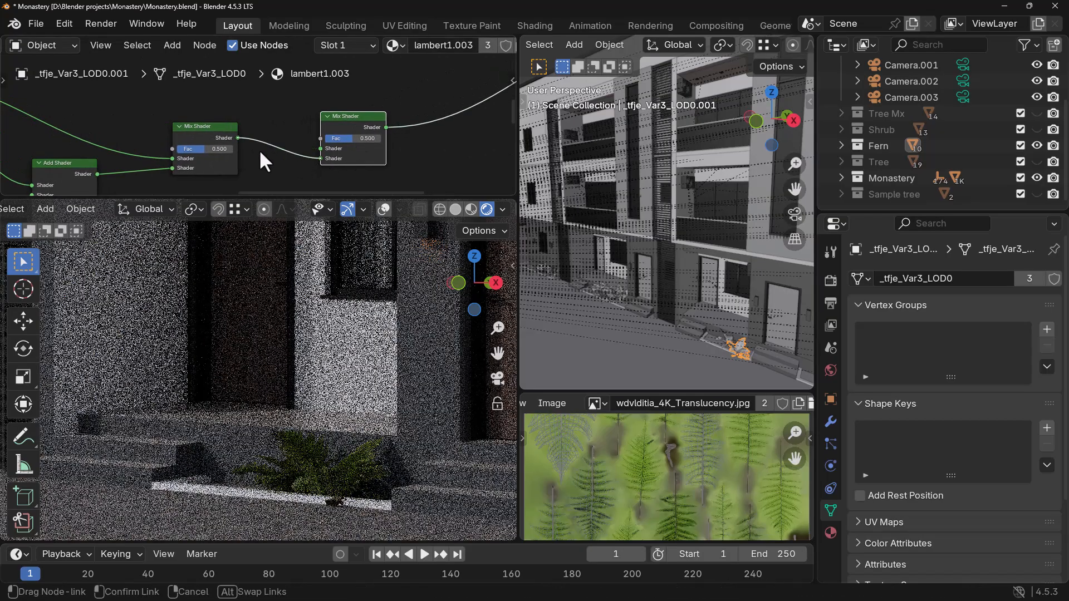
- Add a Transparent BSDF node above the first Mix Shader and connect it to the second Mix Shader's first Shader input
scroll(238, 166, down, 1)
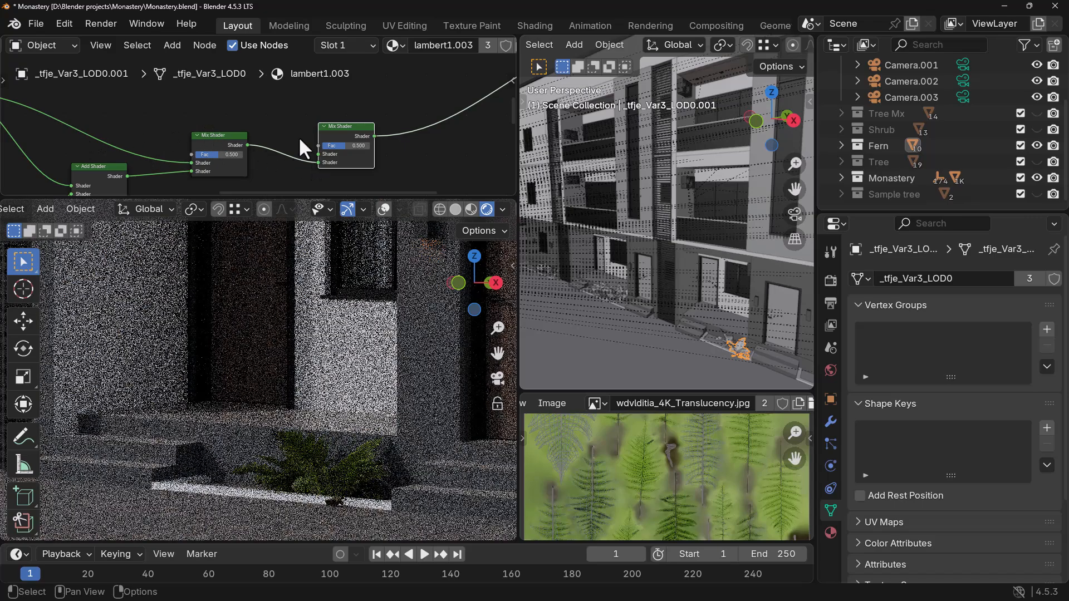
key(shift+a)
text(tr)
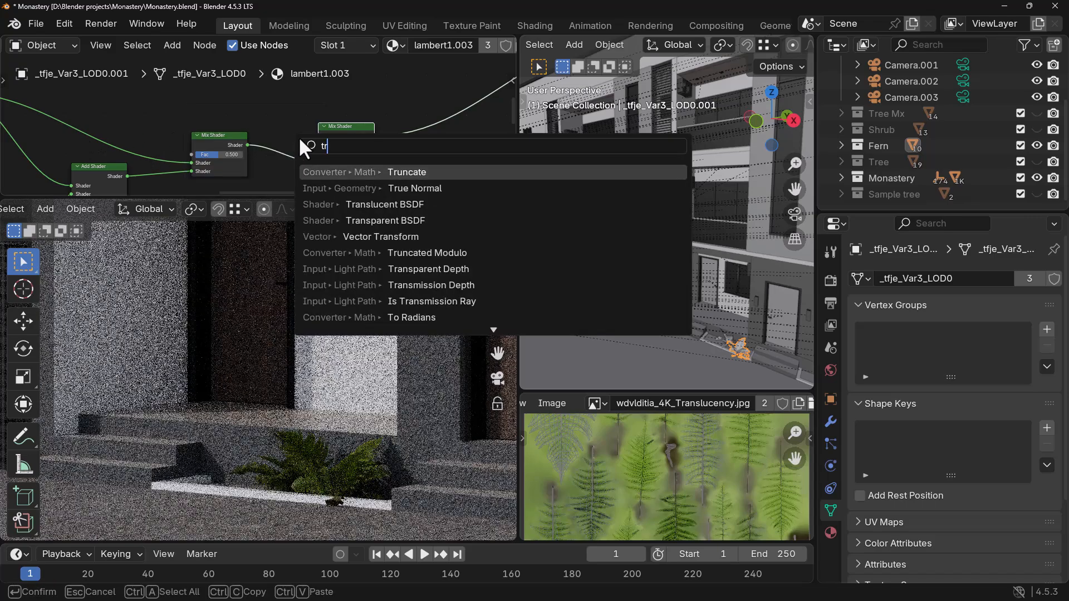
text(a)
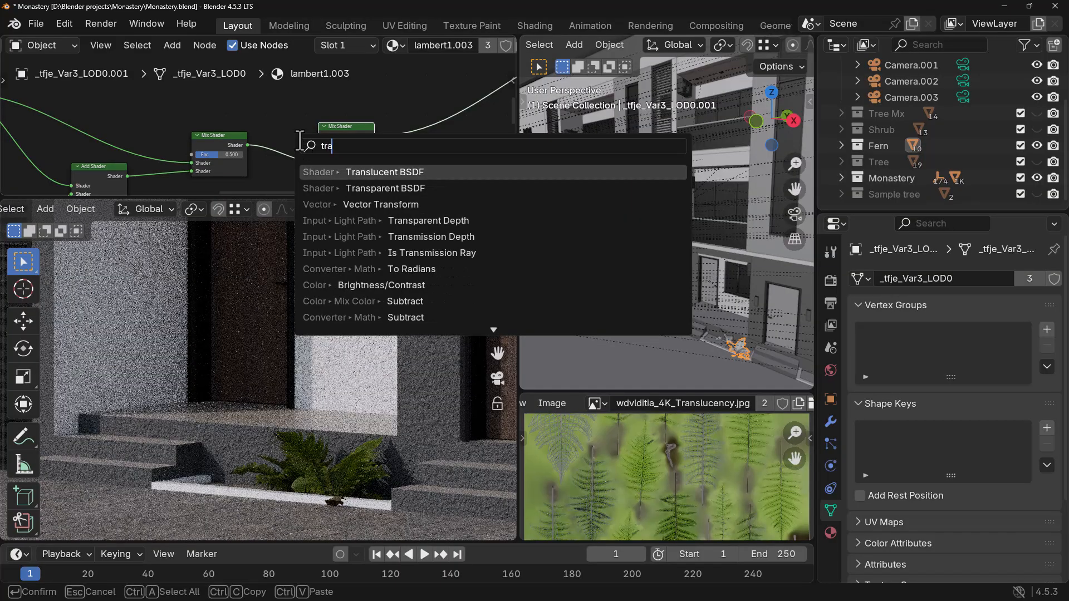
key(Down)
key(Return)
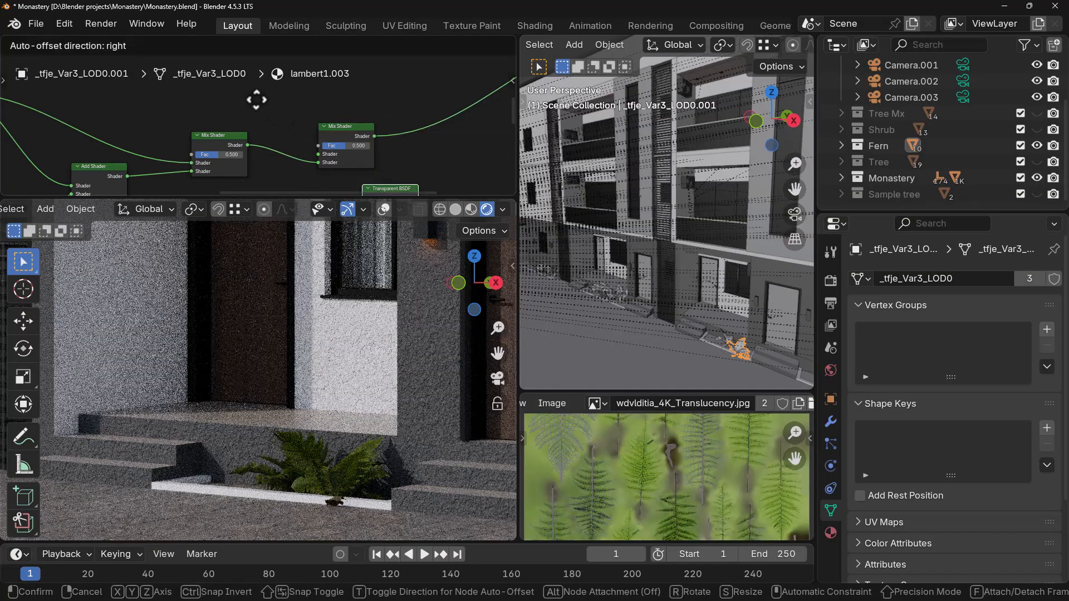
click(281, 123)
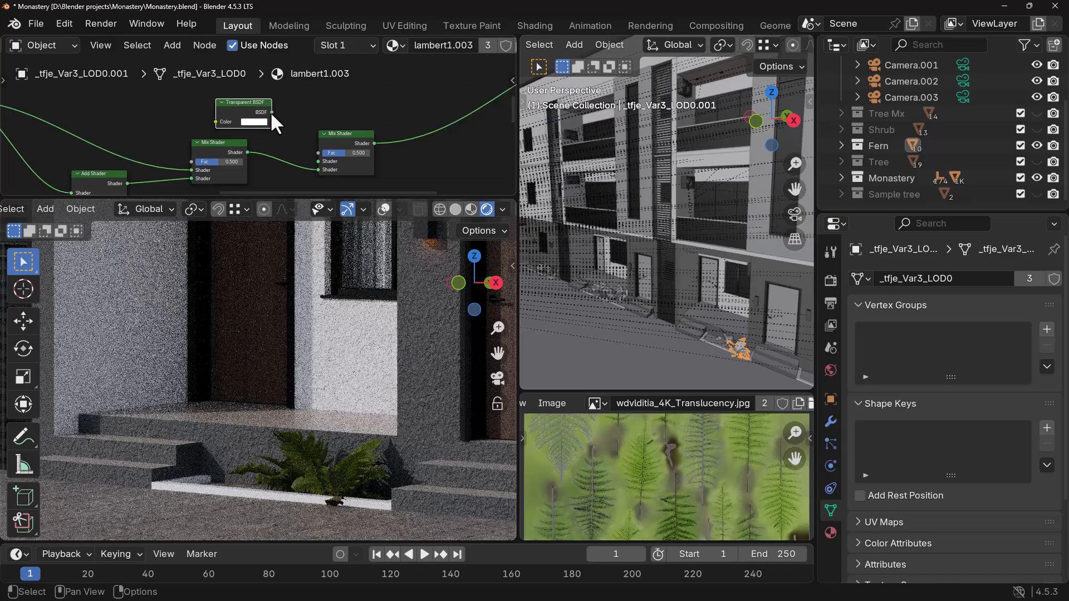
drag(271, 113, 290, 128)
- Move the wdvlditia_4K_Opacity.jpg texture node near the shaders and connect its Color to the second Mix Shader's Fac
scroll(300, 123, down, 2)
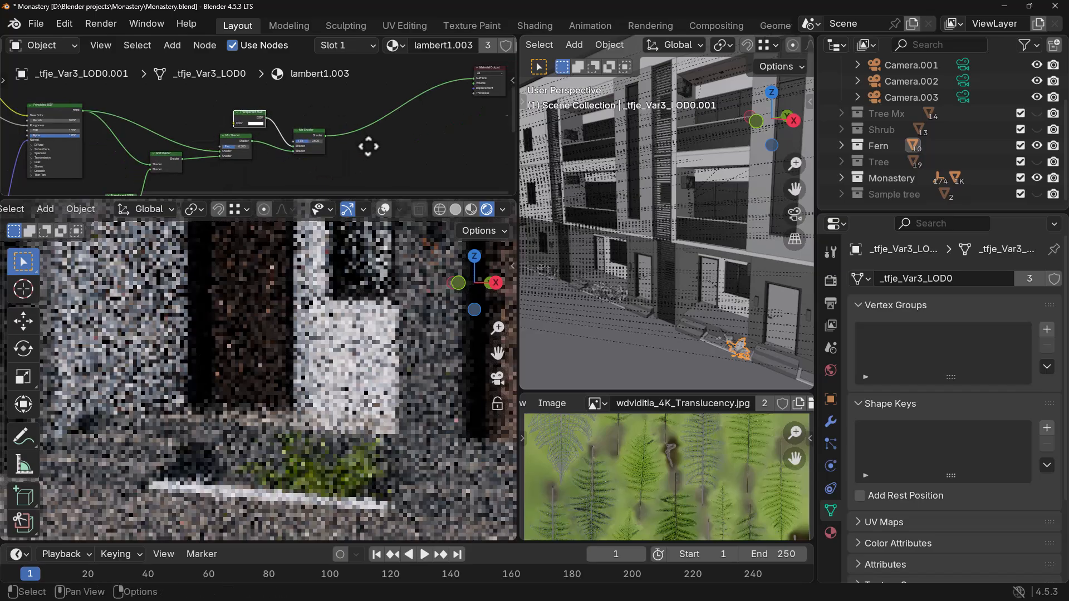
scroll(304, 120, down, 1)
middle_drag(310, 89, 320, 159)
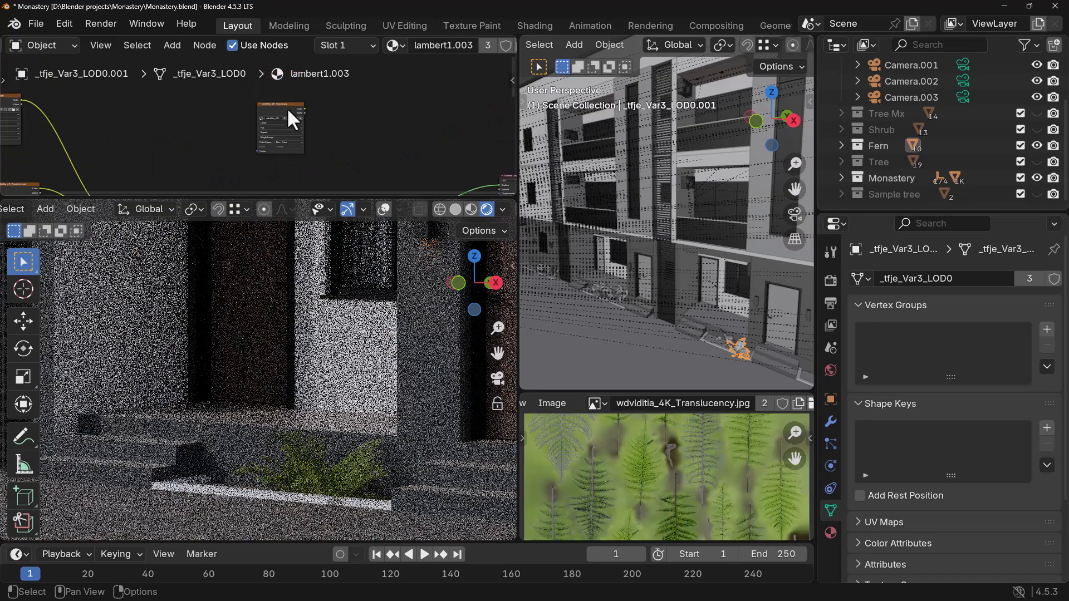
click(292, 103)
drag(287, 138, 288, 184)
middle_drag(332, 127, 318, 68)
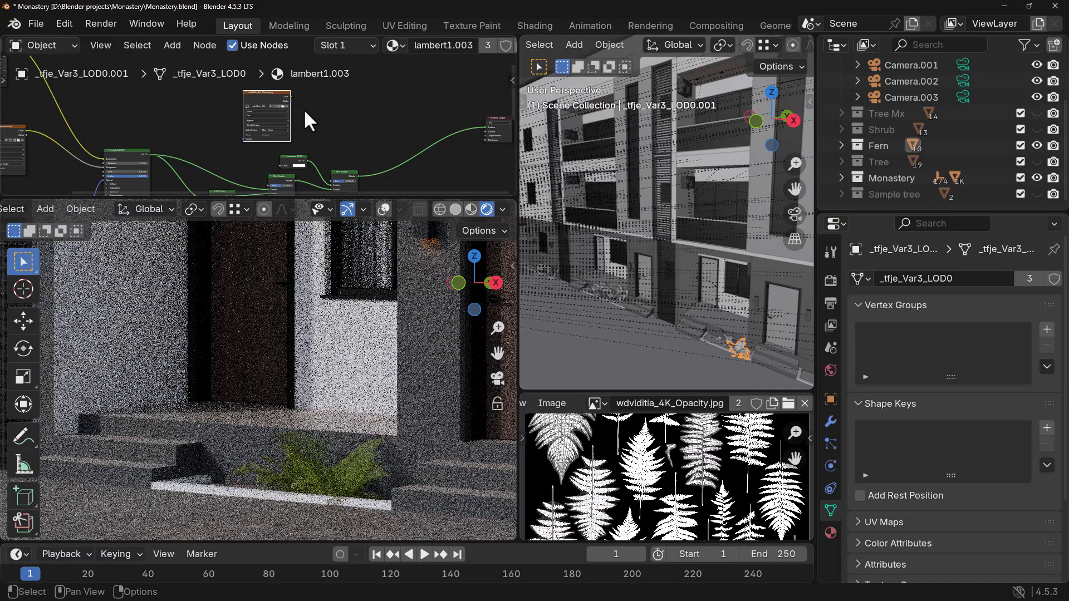
drag(290, 97, 328, 156)
drag(333, 95, 333, 105)
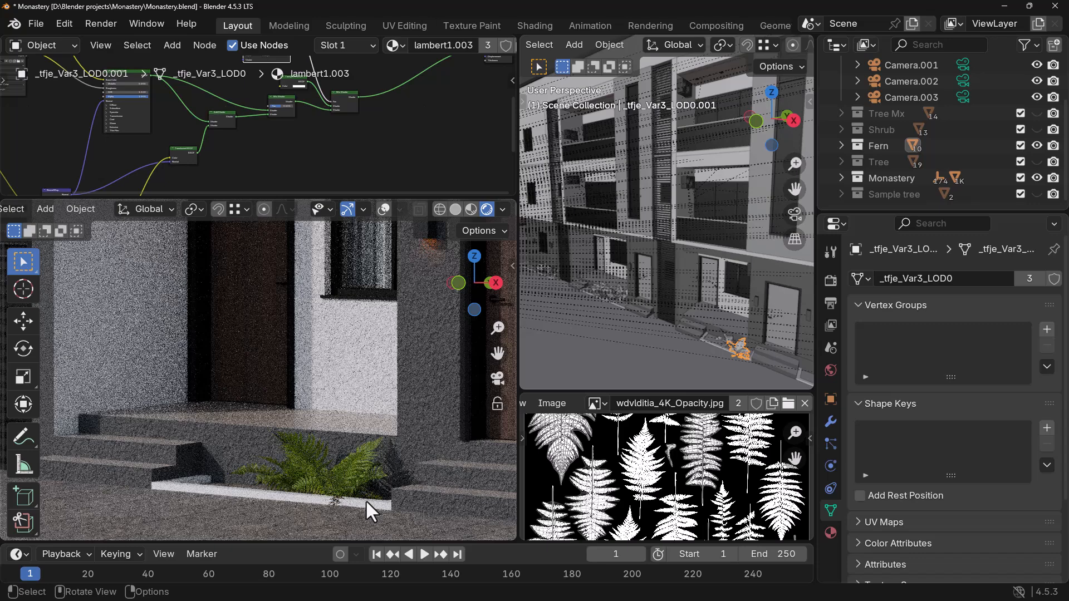
- Compare the fern without and with the opacity mask by previewing the first and second Mix Shaders in turn
scroll(301, 122, up, 5)
middle_drag(394, 118, 293, 158)
scroll(330, 158, up, 4)
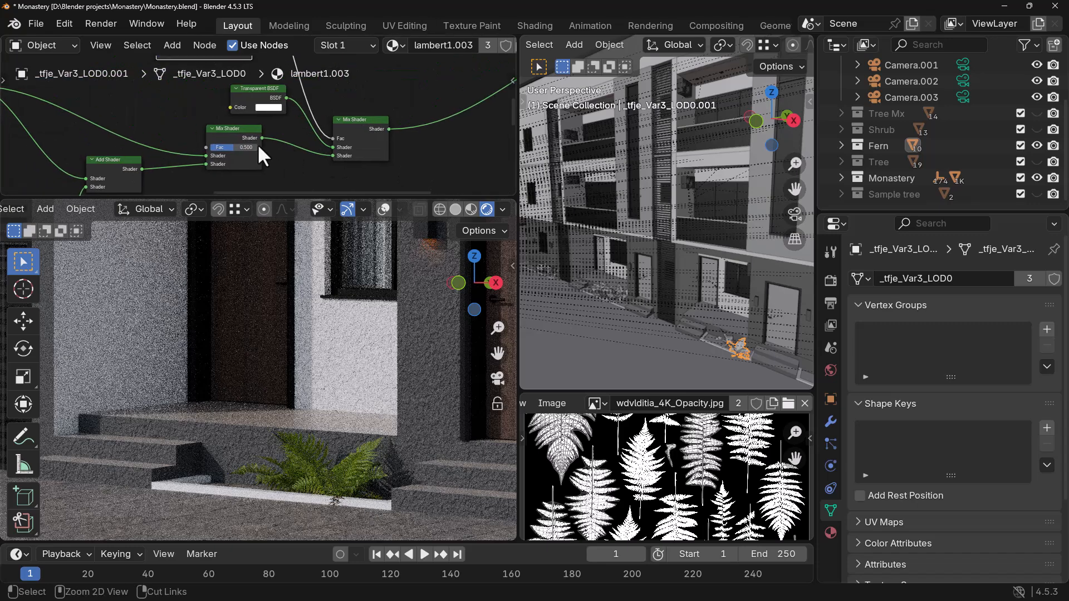
click(245, 132)
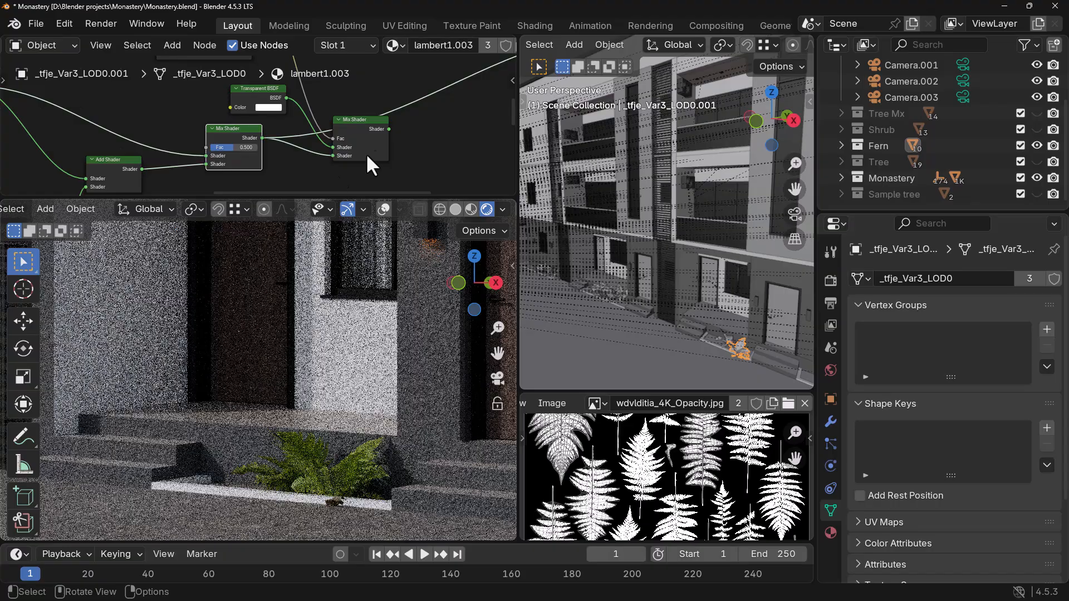
click(411, 127)
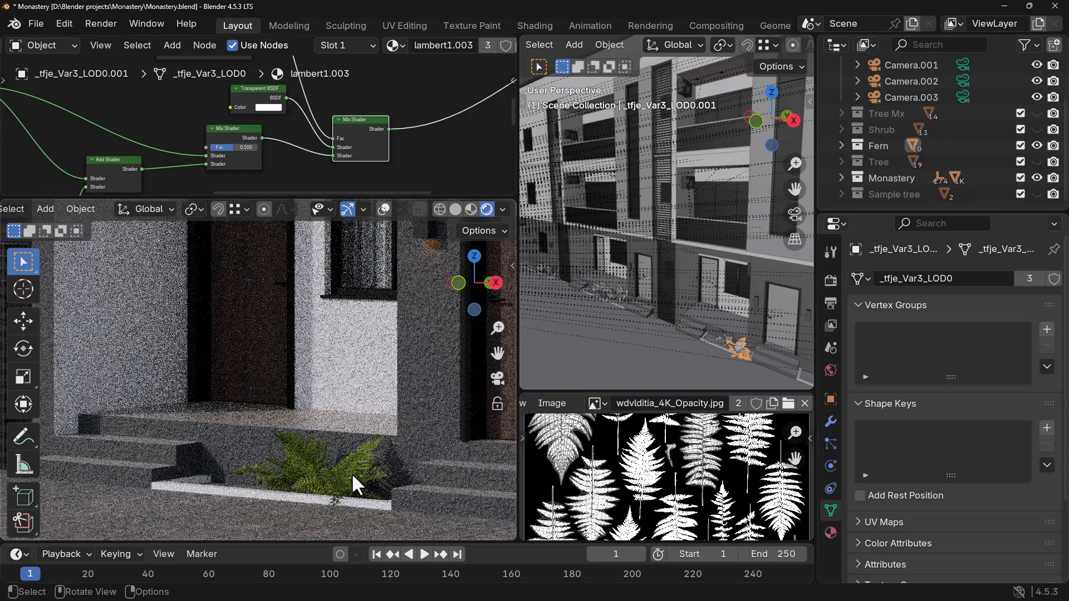
- Unhide the Shrub collection in the viewport and save the file
scroll(328, 464, down, 2)
scroll(330, 463, down, 5)
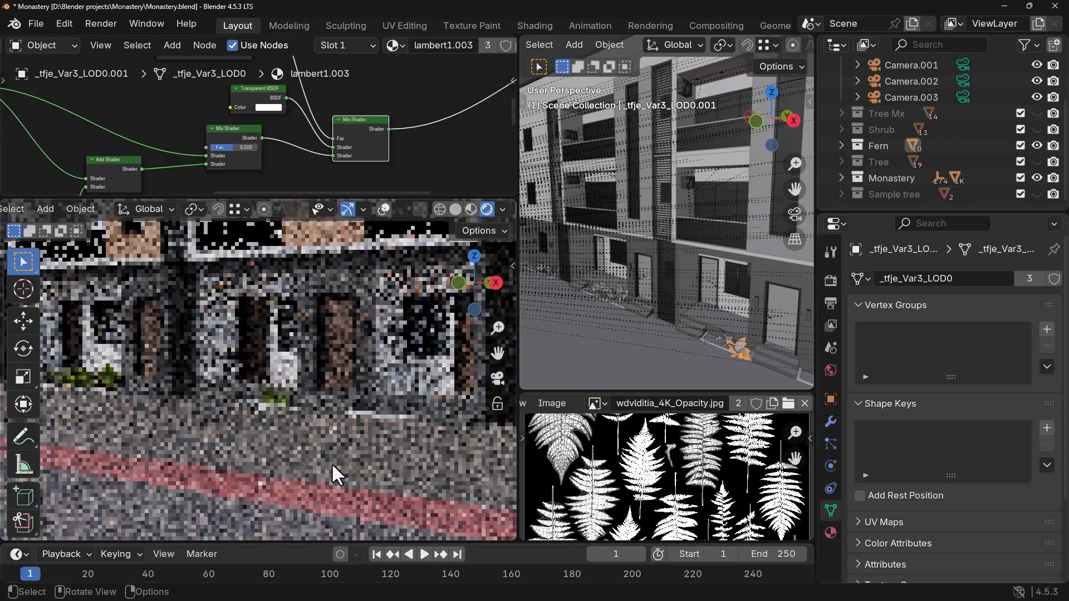
scroll(345, 455, down, 4)
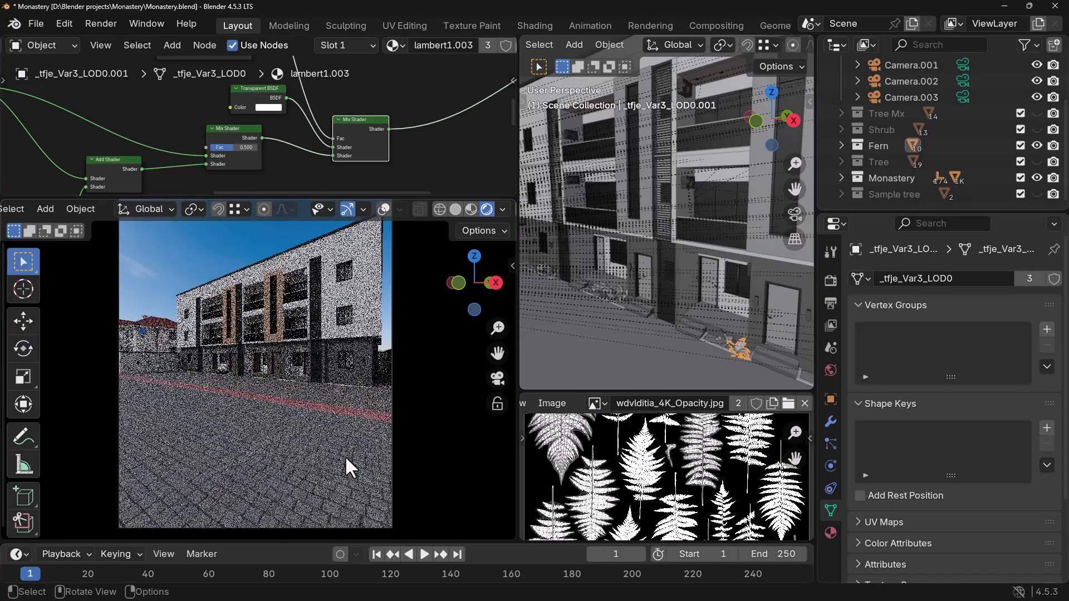
scroll(345, 456, up, 3)
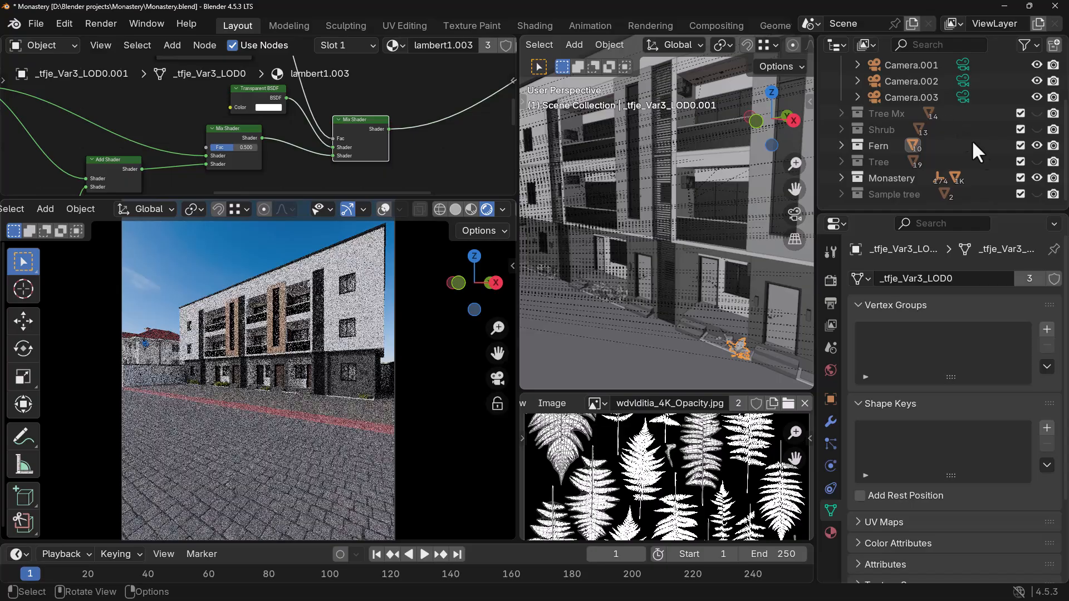
click(1036, 130)
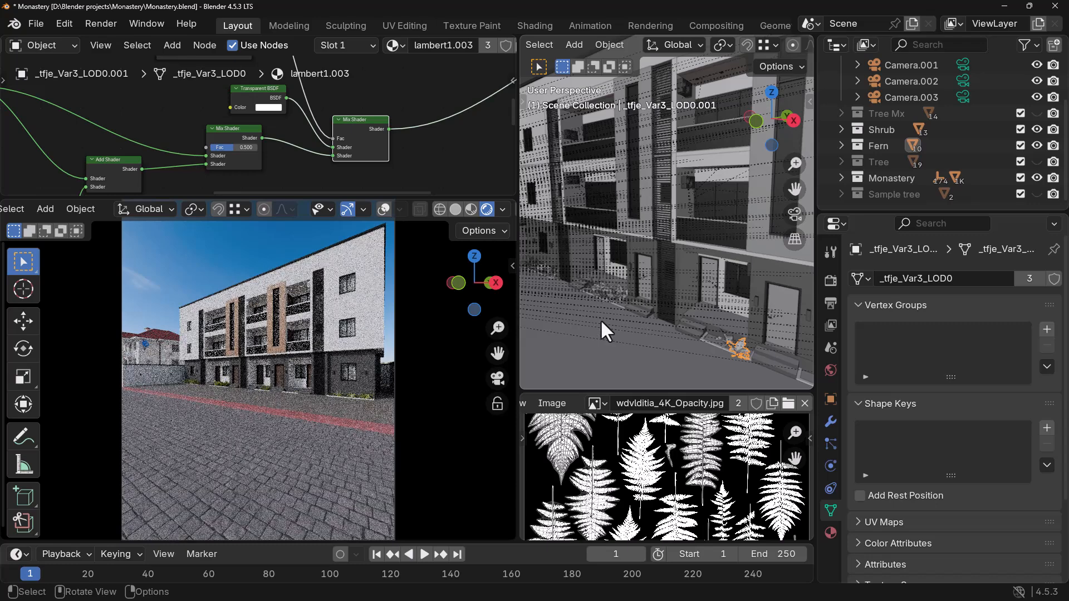
key(ctrl+s)
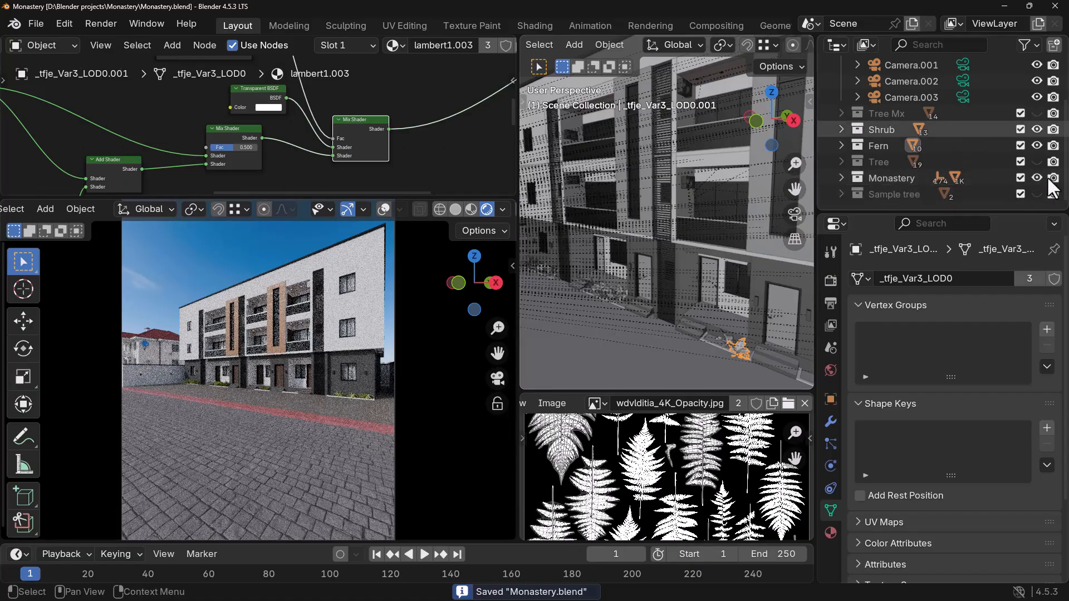
- Unhide the Tree collection in the viewport and inspect the plants along the building's entrances
click(1036, 161)
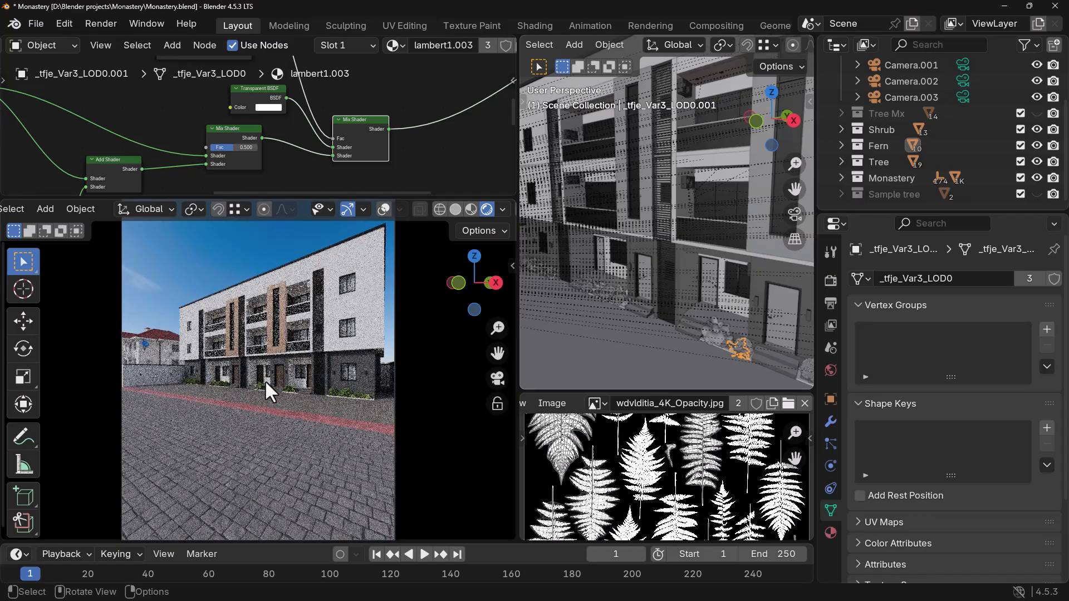
scroll(264, 382, up, 8)
scroll(348, 462, up, 6)
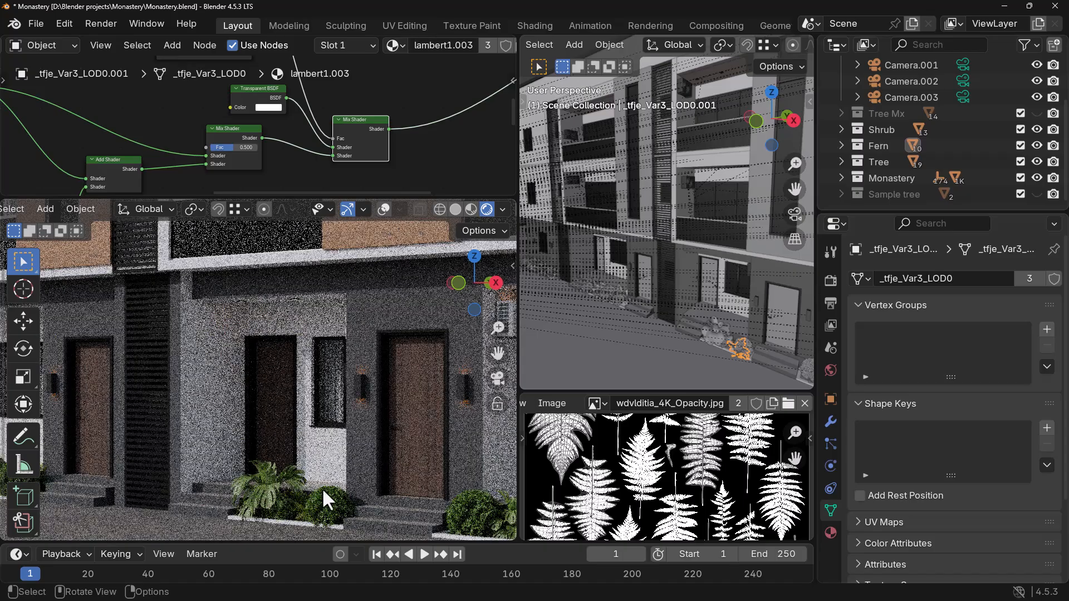
scroll(322, 491, down, 5)
scroll(322, 490, down, 3)
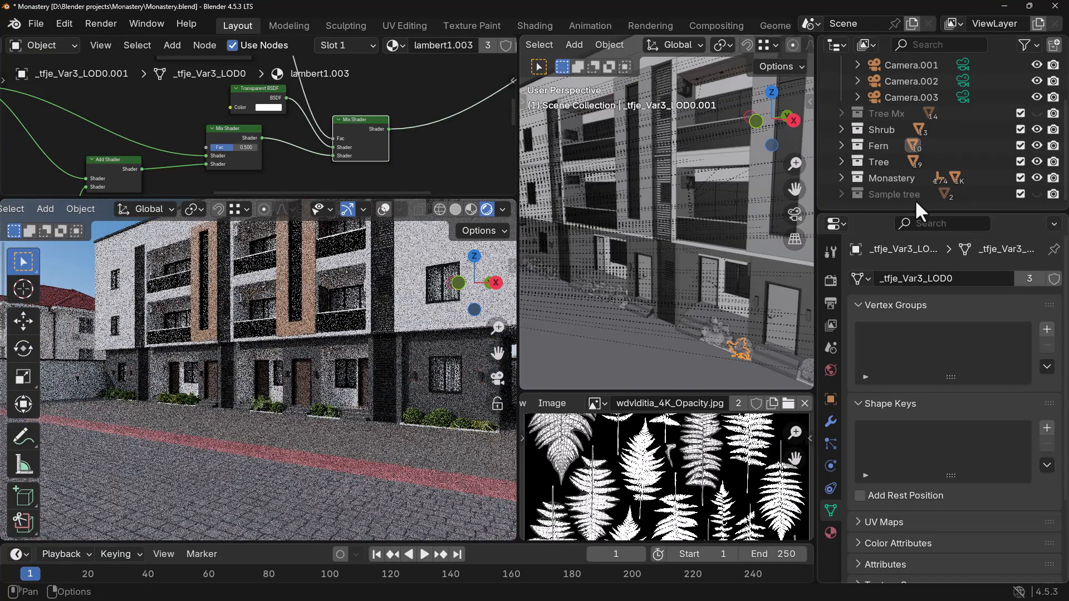
- Unhide the Sample tree and Tree Mx collections in the viewport
click(842, 193)
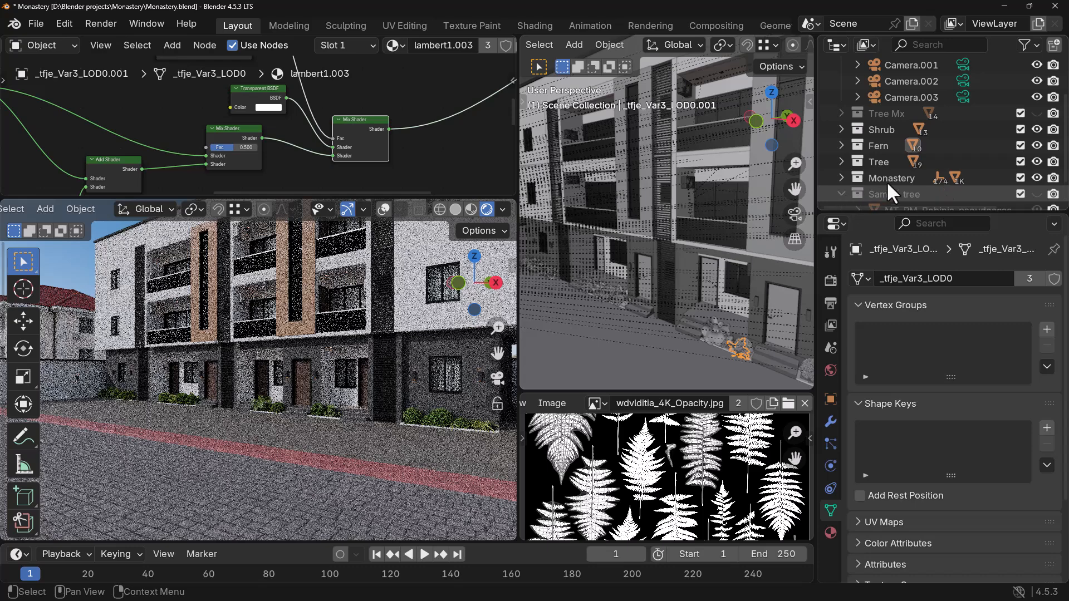
scroll(879, 182, down, 2)
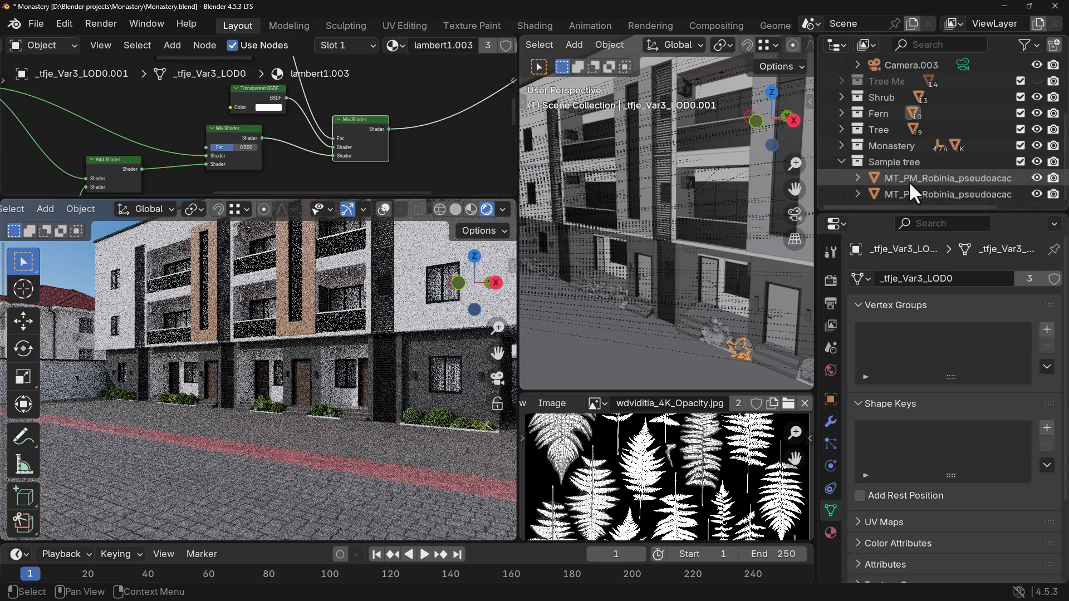
scroll(886, 169, up, 2)
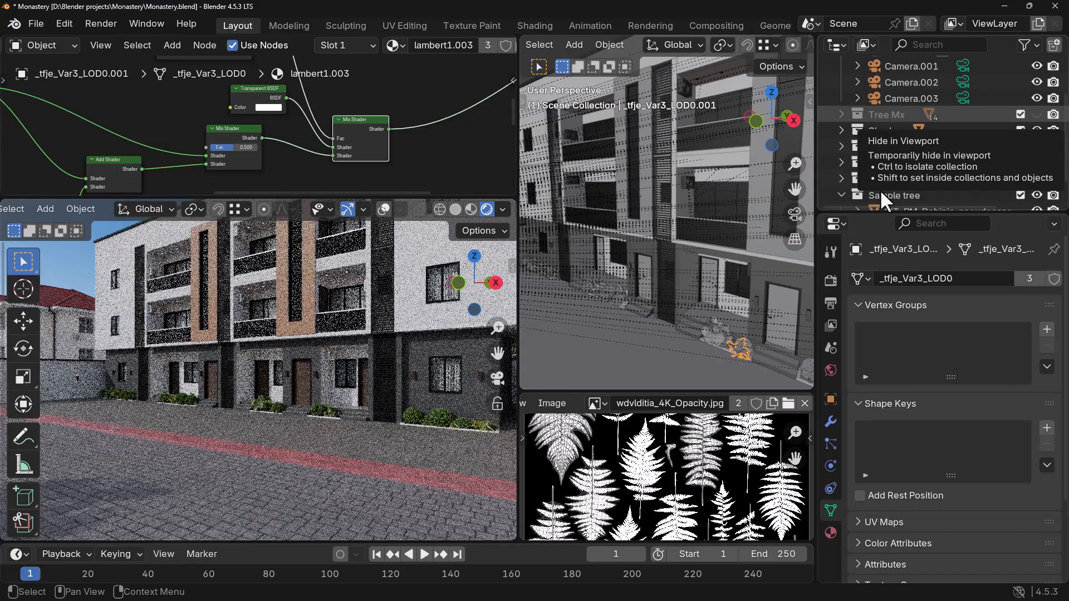
click(1018, 113)
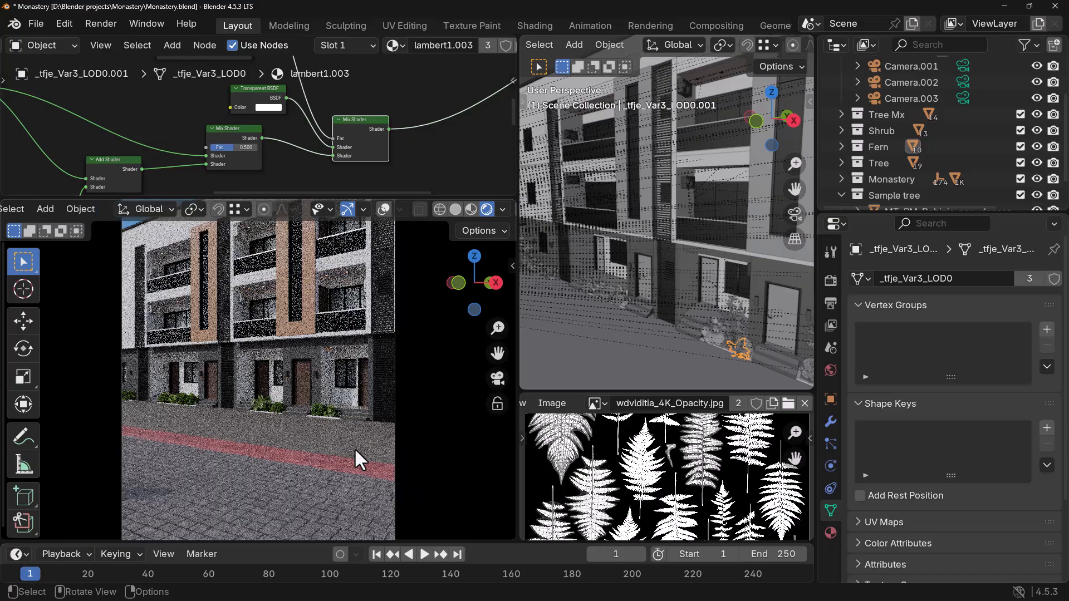
- Examine the trees in the camera view and their placement around the building in the solid overview
scroll(305, 402, up, 1)
scroll(306, 424, down, 1)
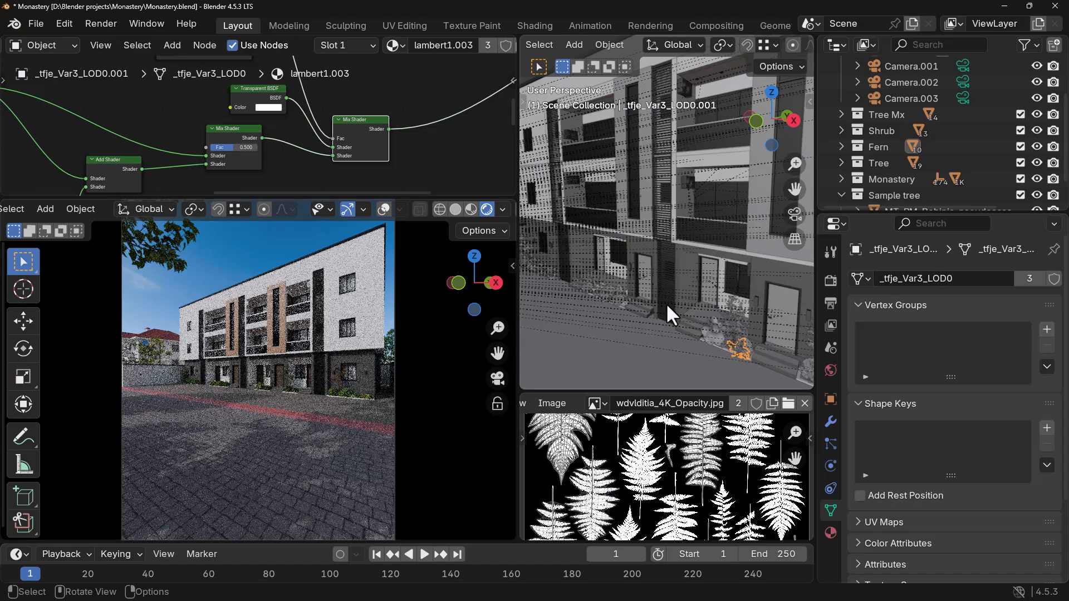
scroll(667, 305, down, 3)
scroll(666, 305, down, 2)
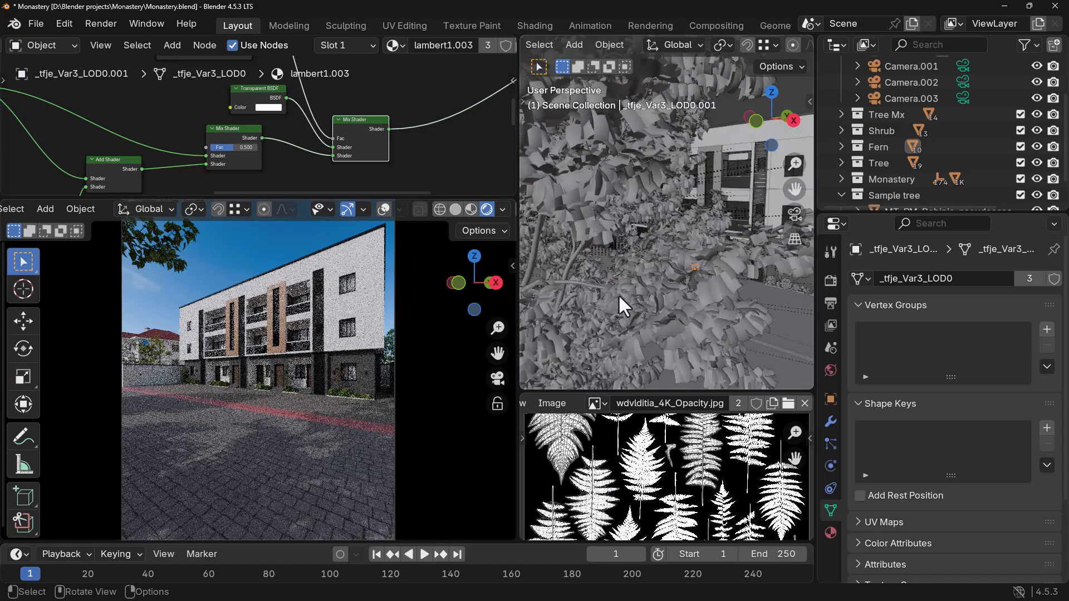
scroll(622, 301, down, 5)
middle_drag(629, 336, 643, 261)
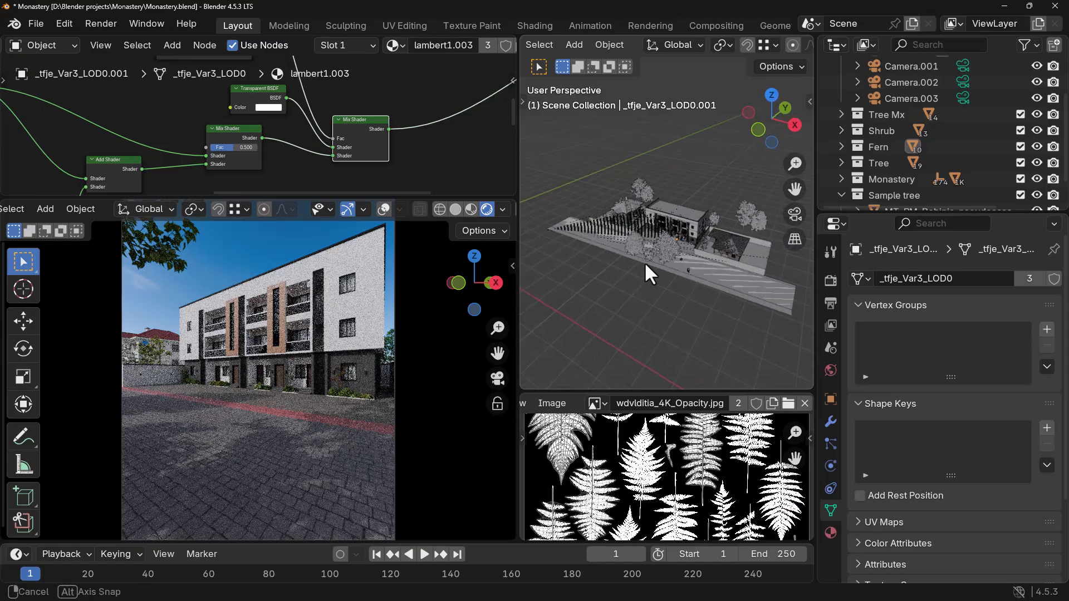
scroll(644, 262, up, 3)
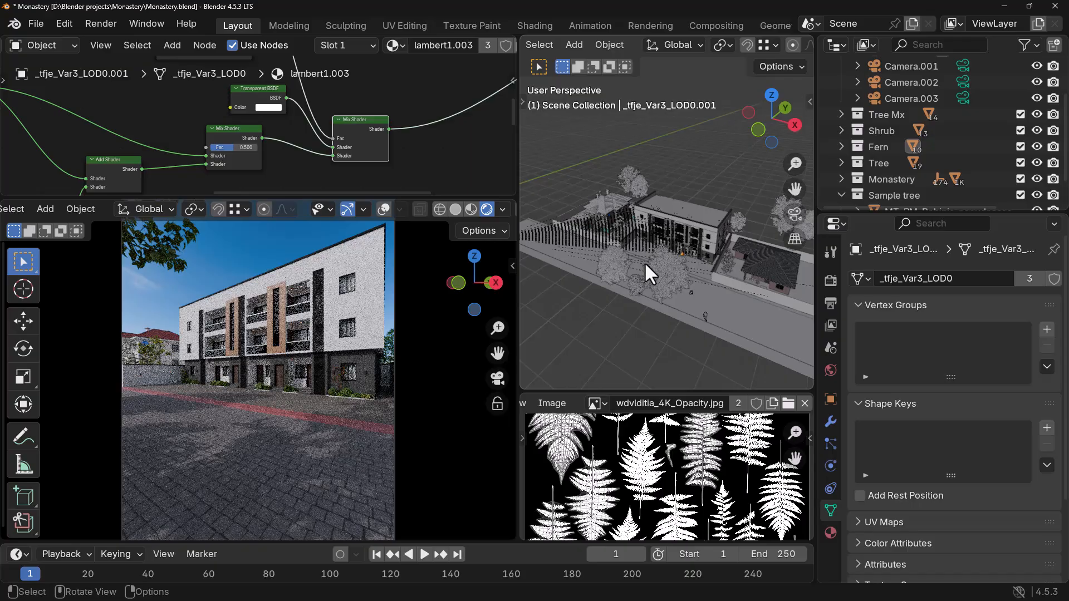
scroll(644, 266, up, 1)
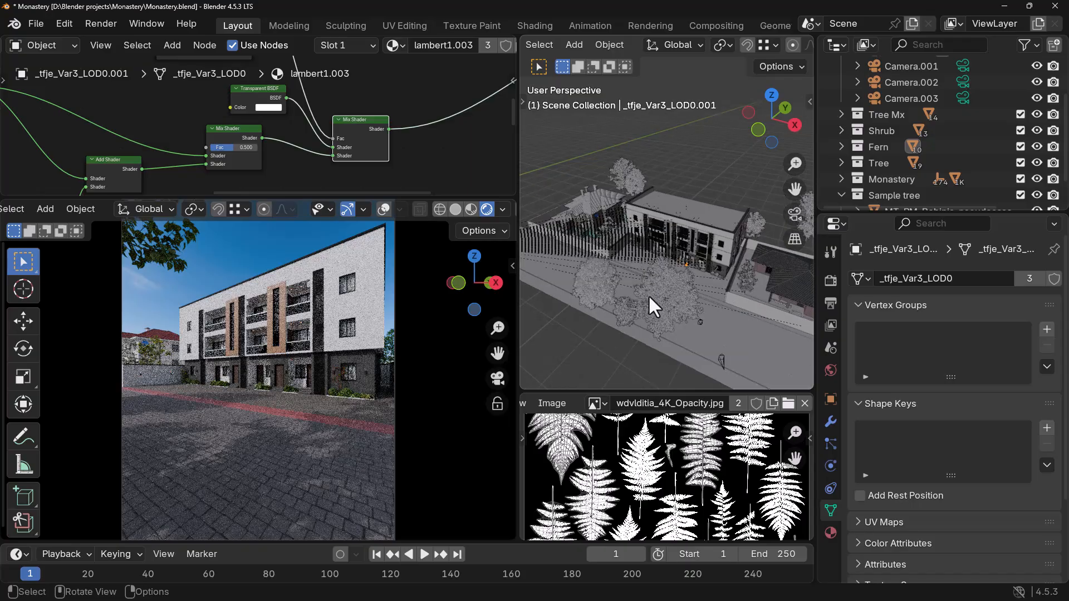
middle_drag(626, 302, 633, 279)
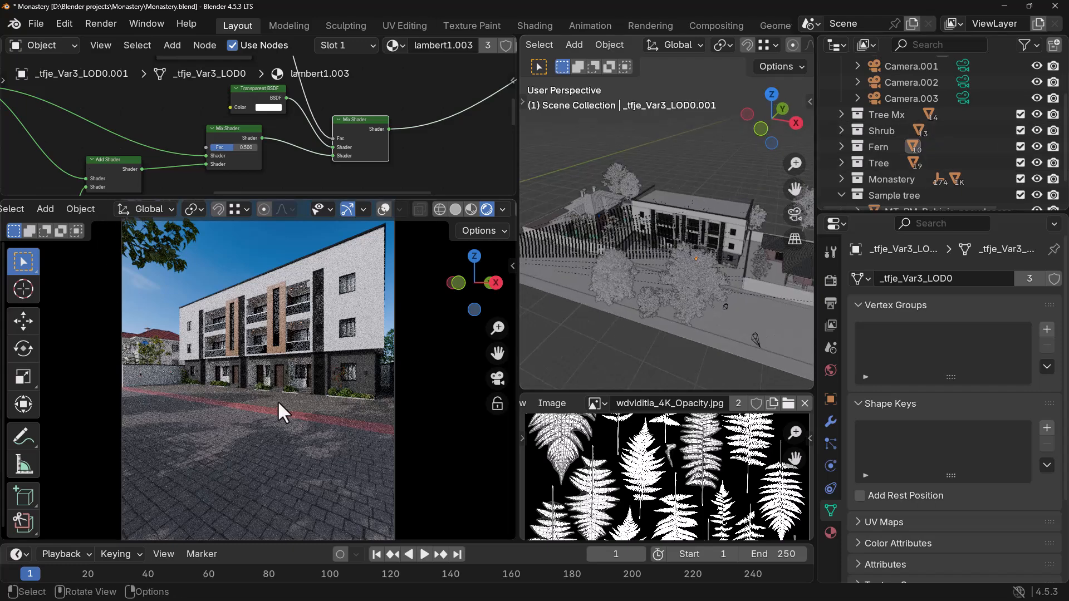
- Check the scene through Camera.001, make Camera.002 the active camera and delete the selected Robinia tree in front of the building
scroll(961, 127, up, 3)
click(961, 127)
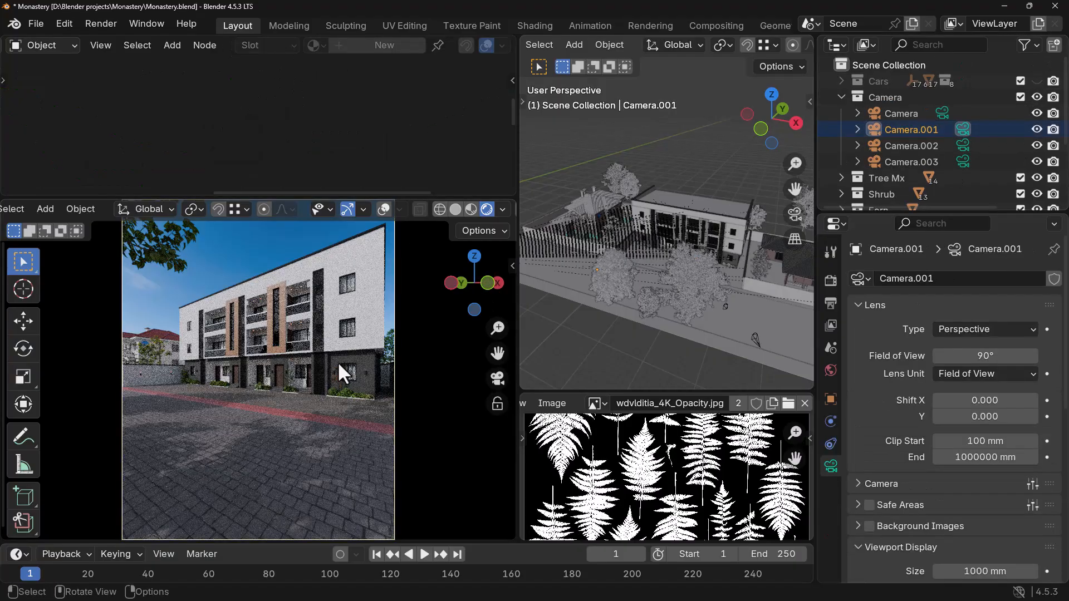
click(960, 145)
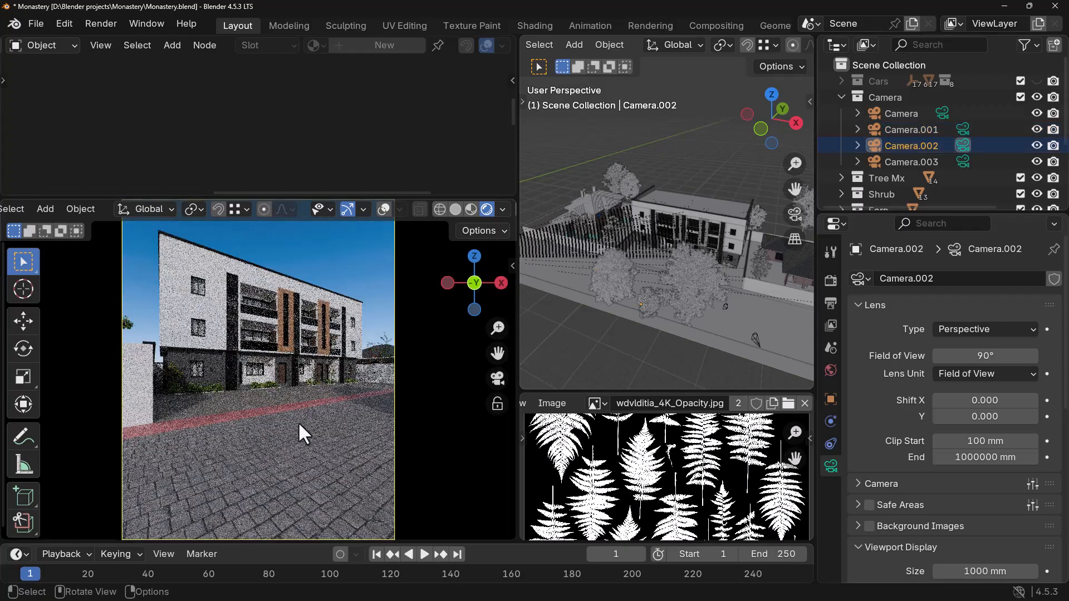
key(ctrl+KP_0)
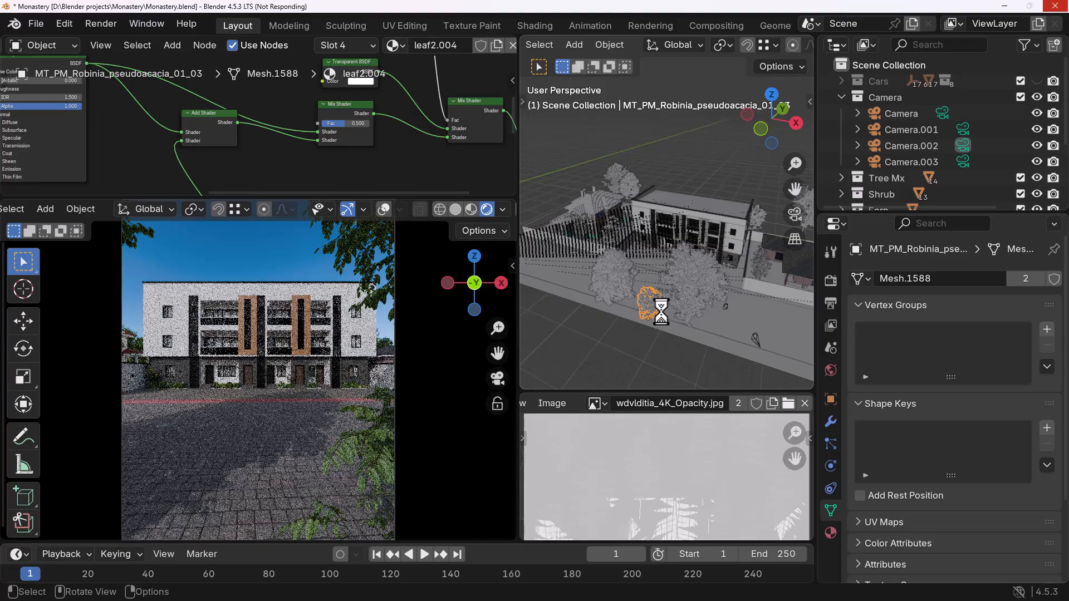
key(Delete)
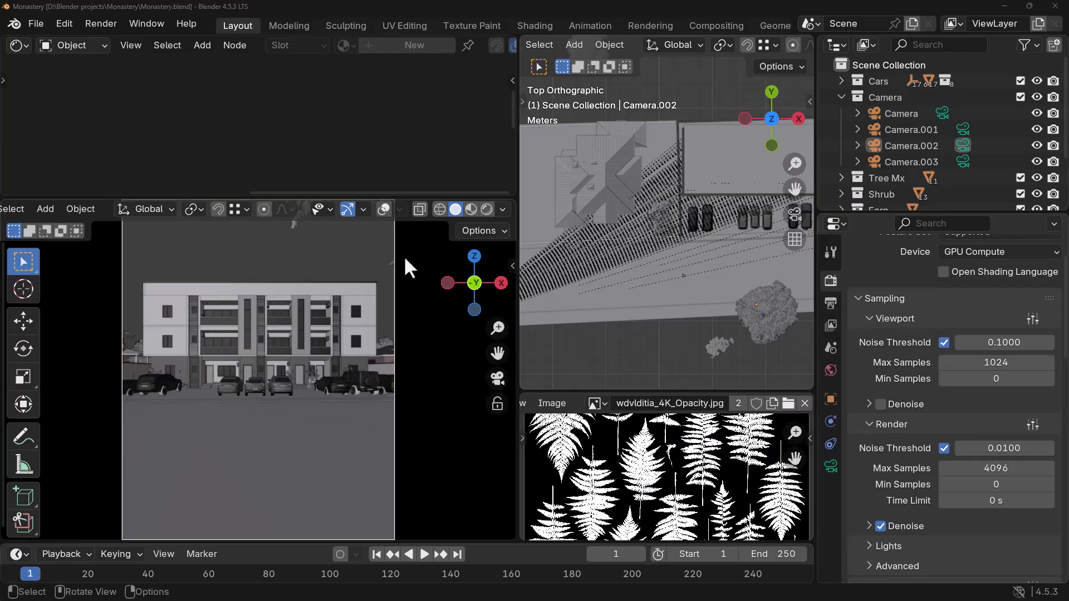
- Set the output resolution scale to 400%
click(831, 304)
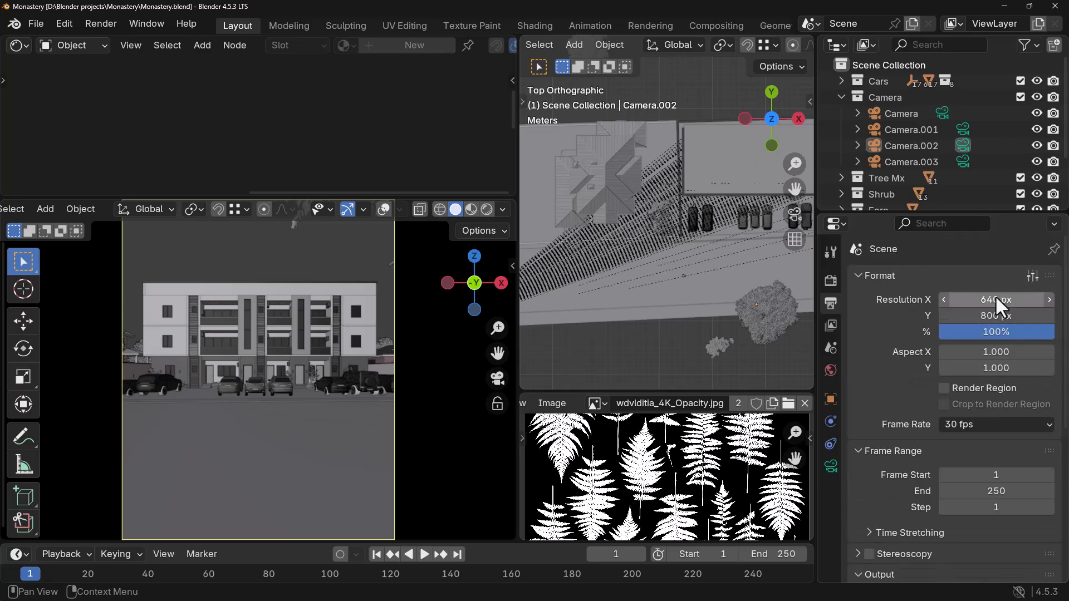
click(992, 334)
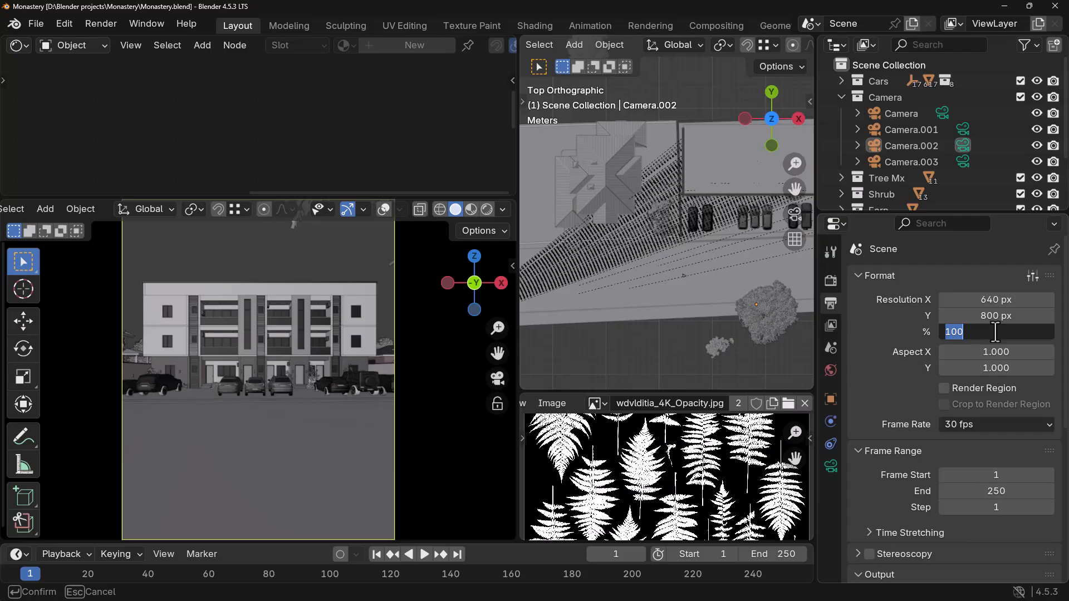
text(400)
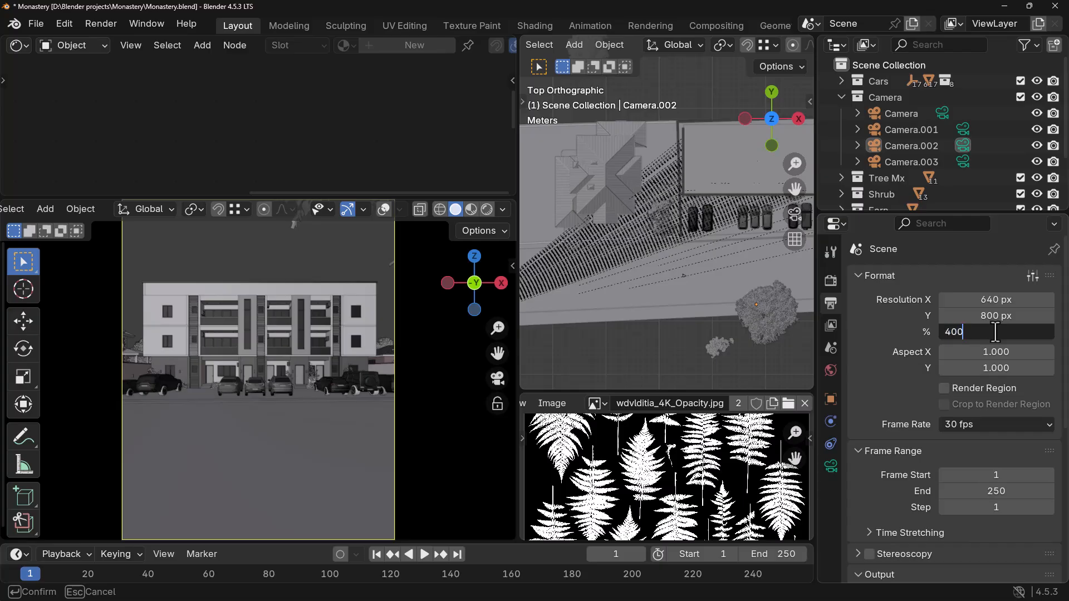
key(Return)
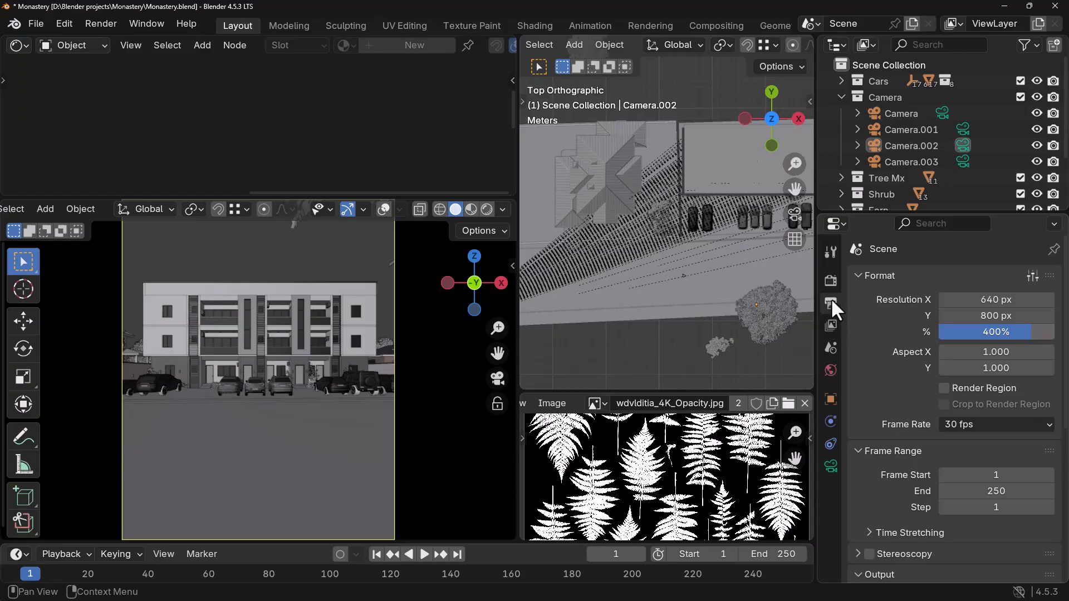
- Set the maximum samples for the final Cycles render to 256
click(831, 280)
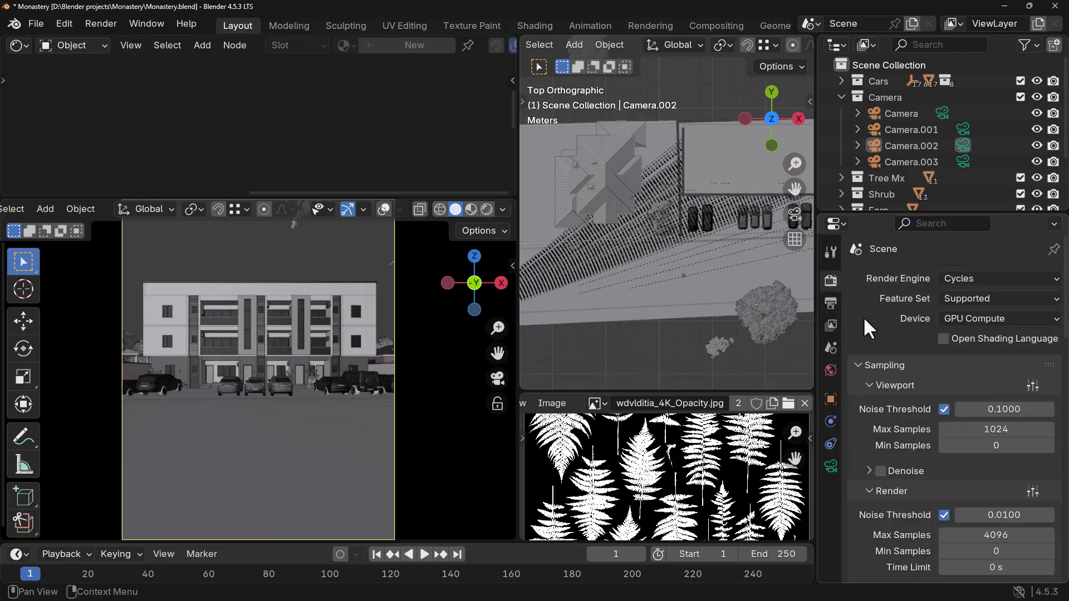
scroll(849, 444, down, 3)
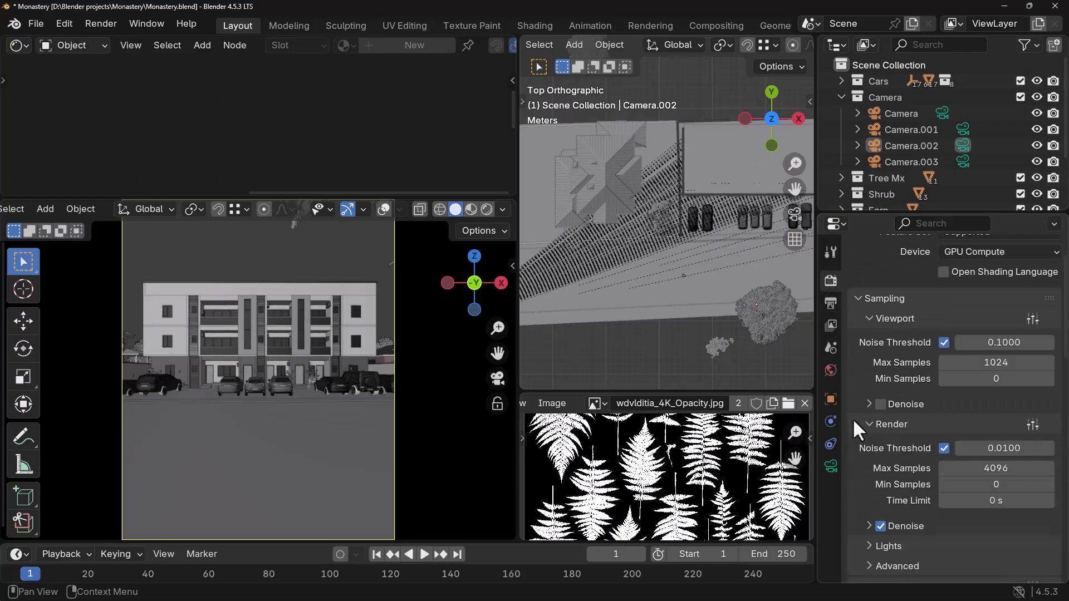
scroll(877, 473, down, 3)
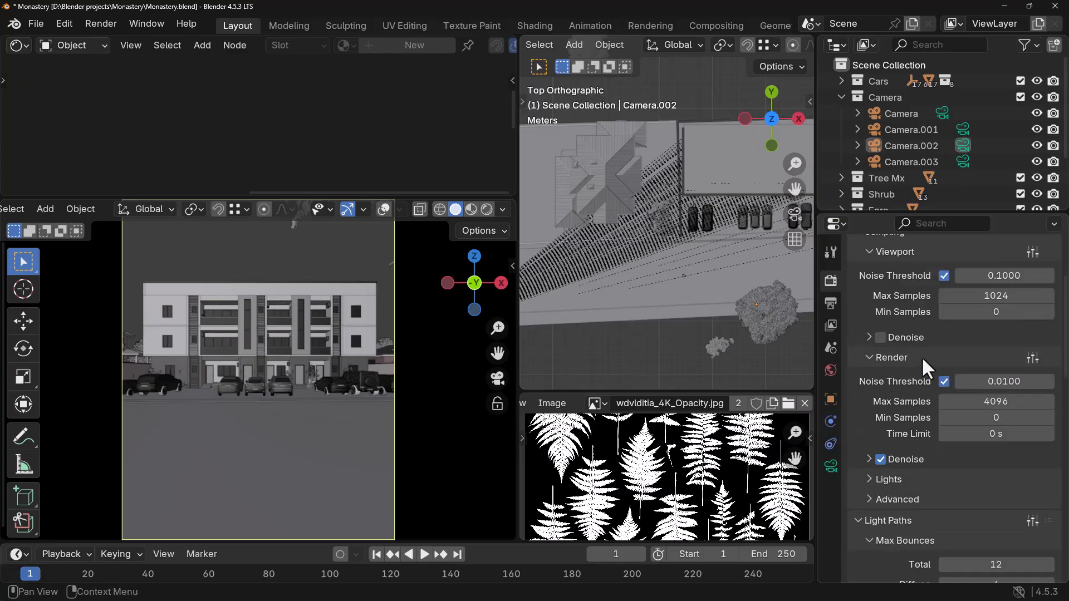
click(993, 402)
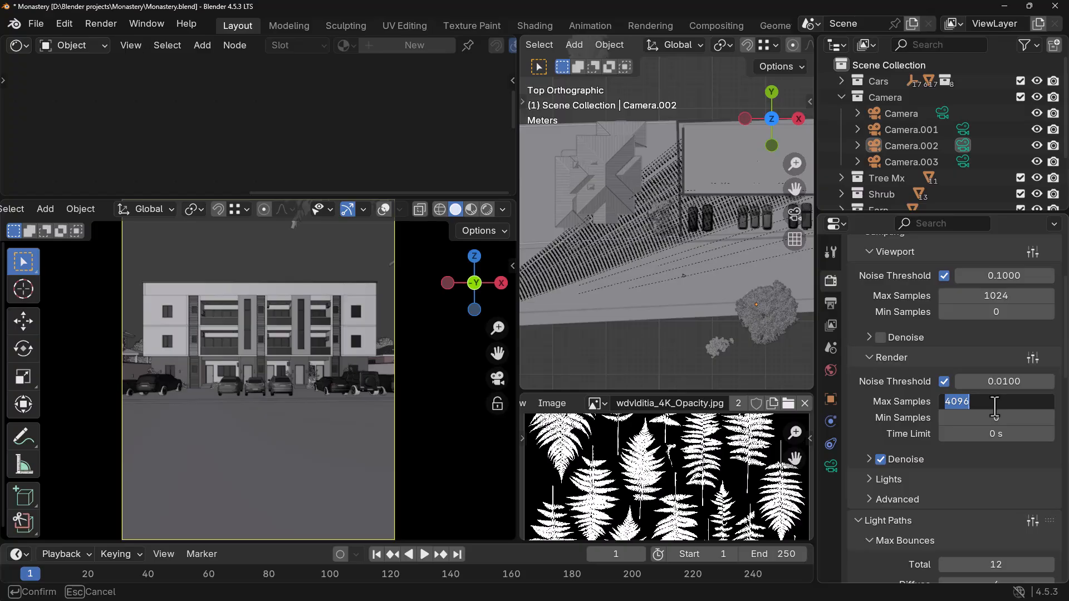
text(256)
key(Return)
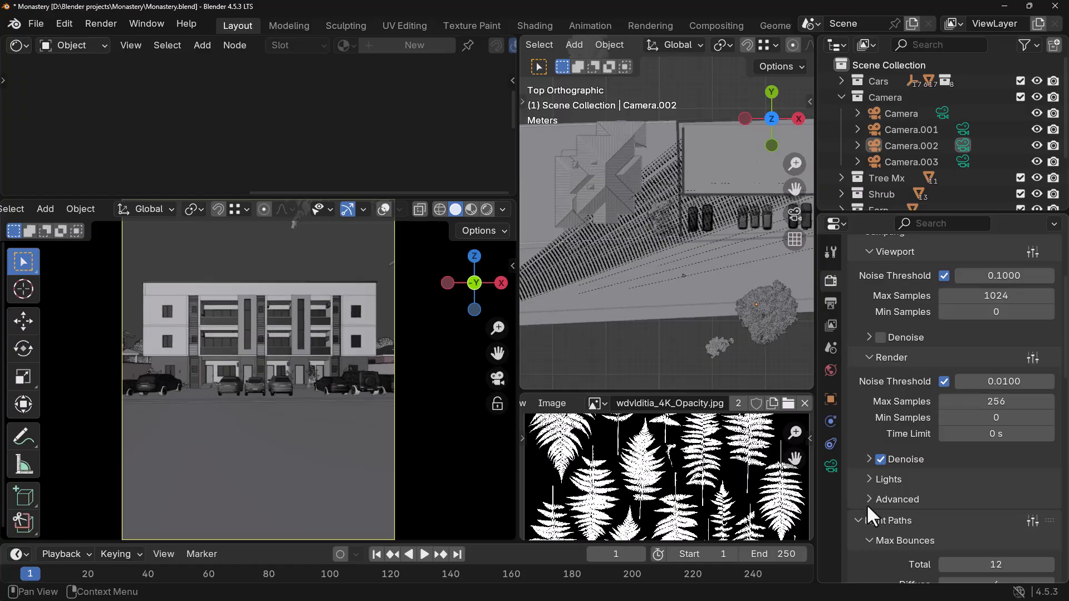
- Review the light path, caustics, performance and color management settings of the render
scroll(870, 505, down, 10)
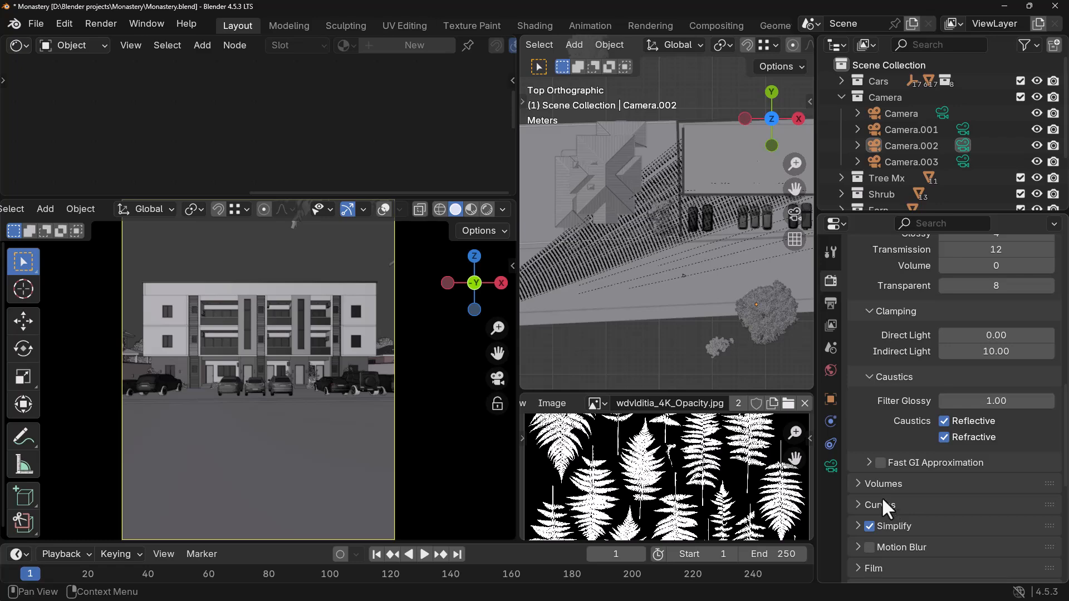
scroll(866, 389, up, 2)
scroll(868, 410, down, 6)
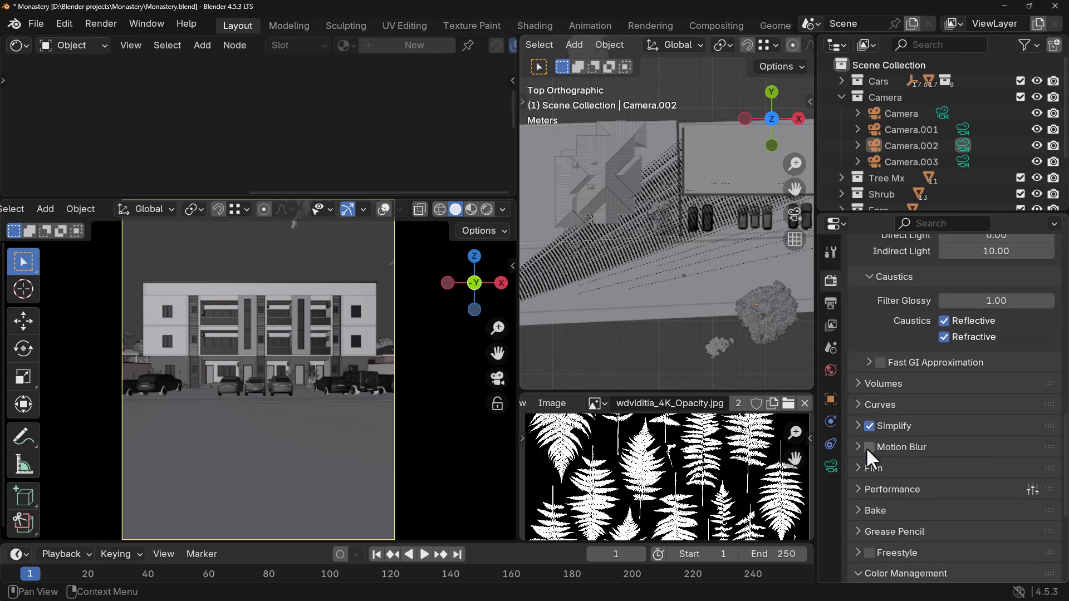
click(867, 489)
scroll(869, 490, down, 5)
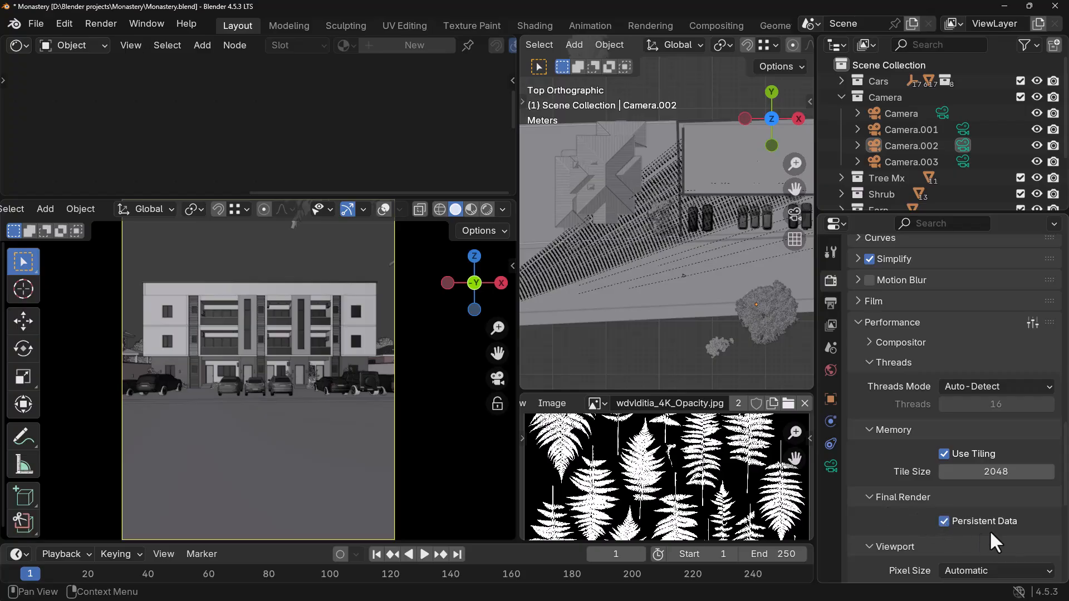
scroll(873, 458, down, 8)
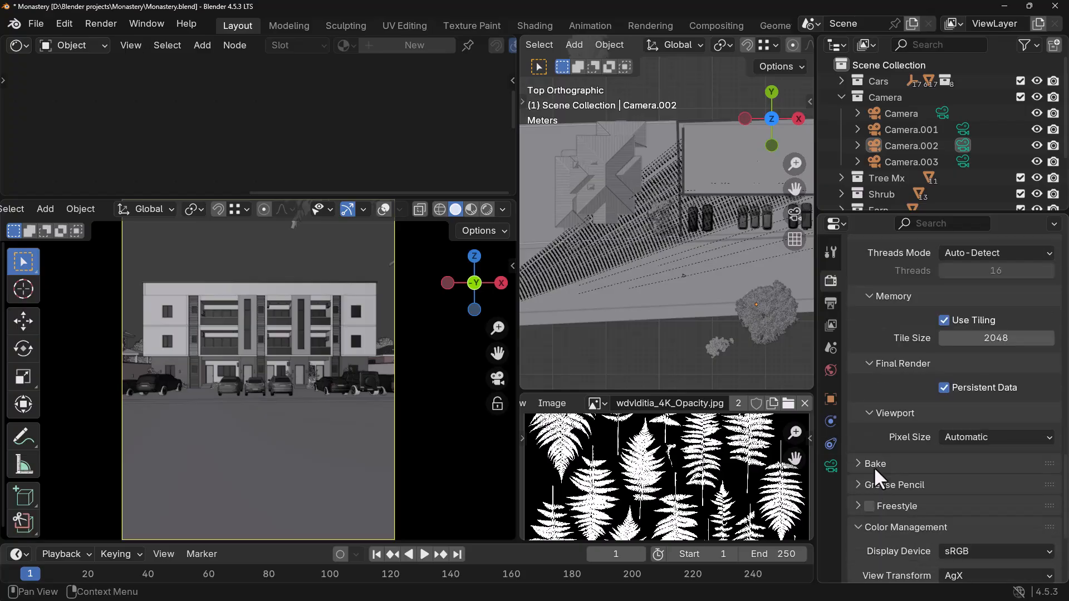
scroll(875, 488, down, 1)
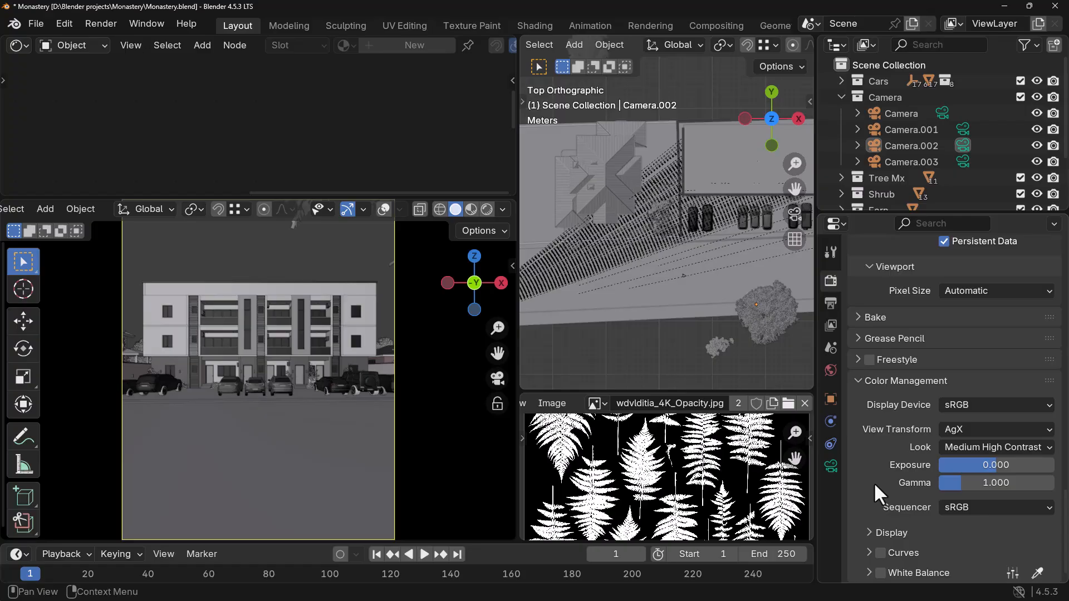